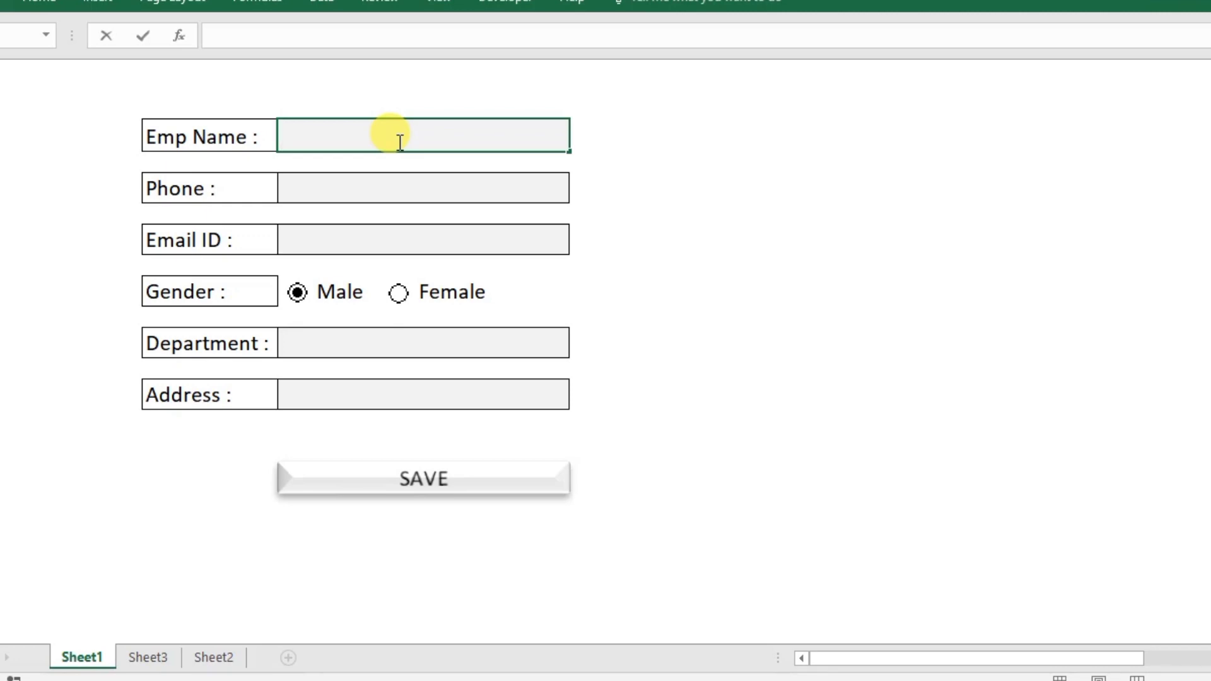
- Enter the employee's name, phone number and email ID in the form
type("Roh")
type("it")
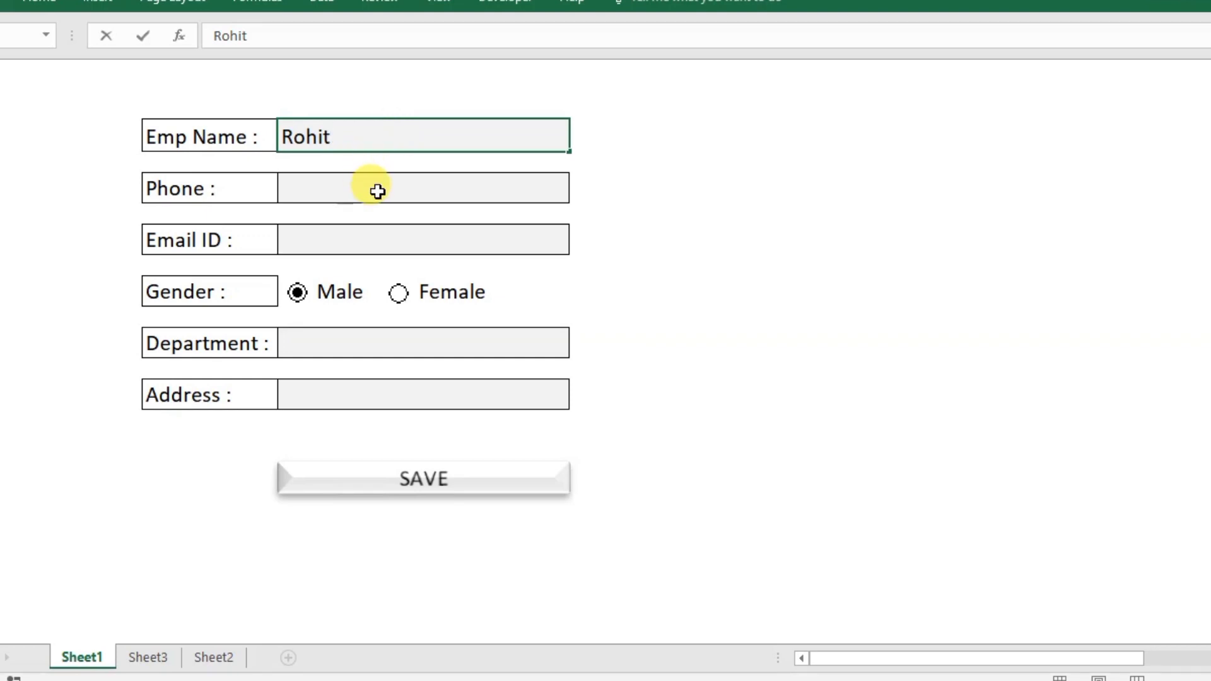
left_click(394, 184)
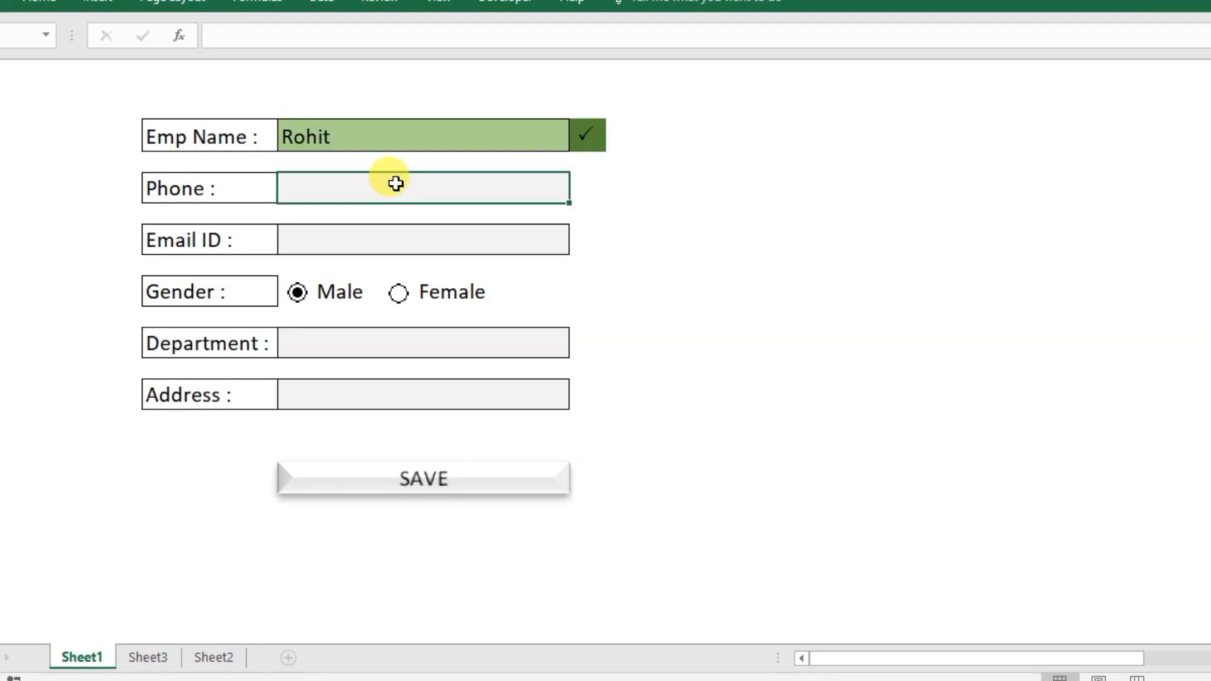
double_click(395, 184)
type("8818")
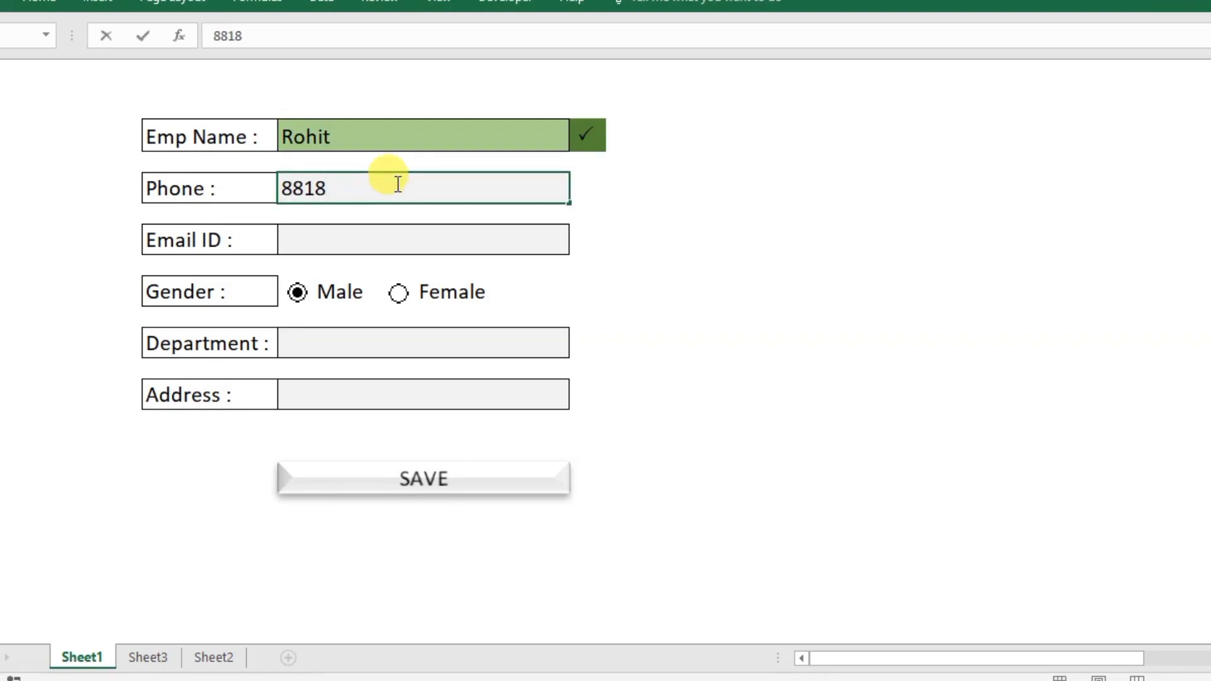
type("0")
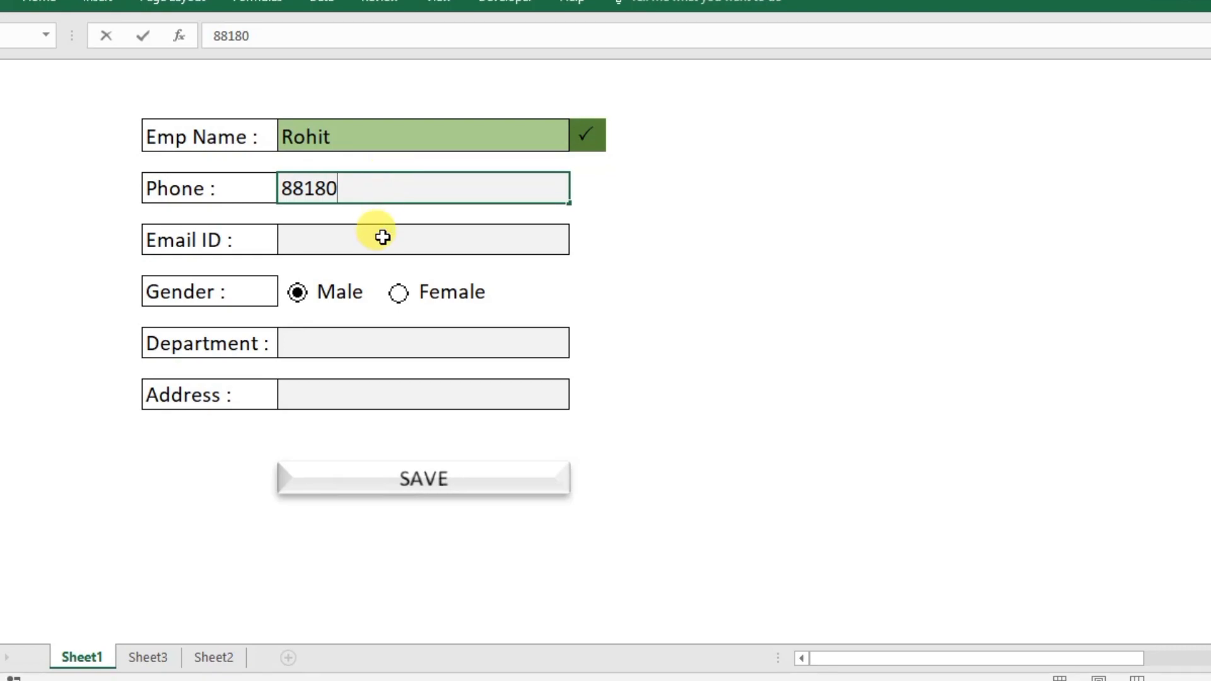
left_click(383, 242)
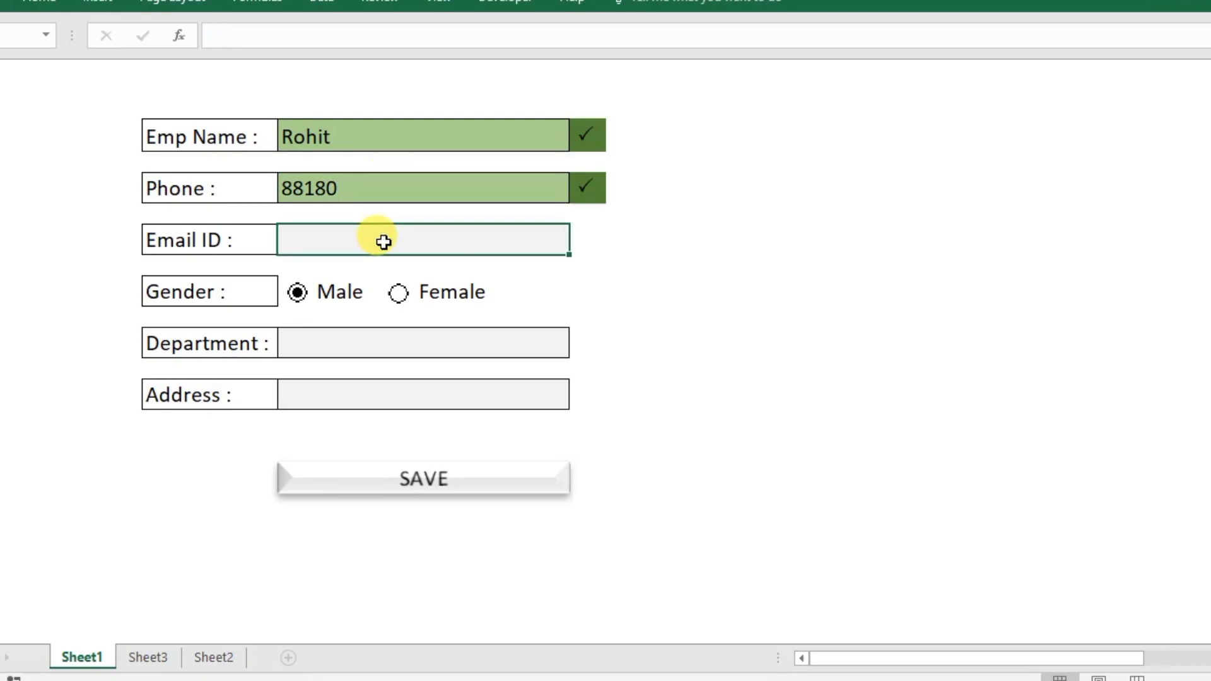
type("Rohit")
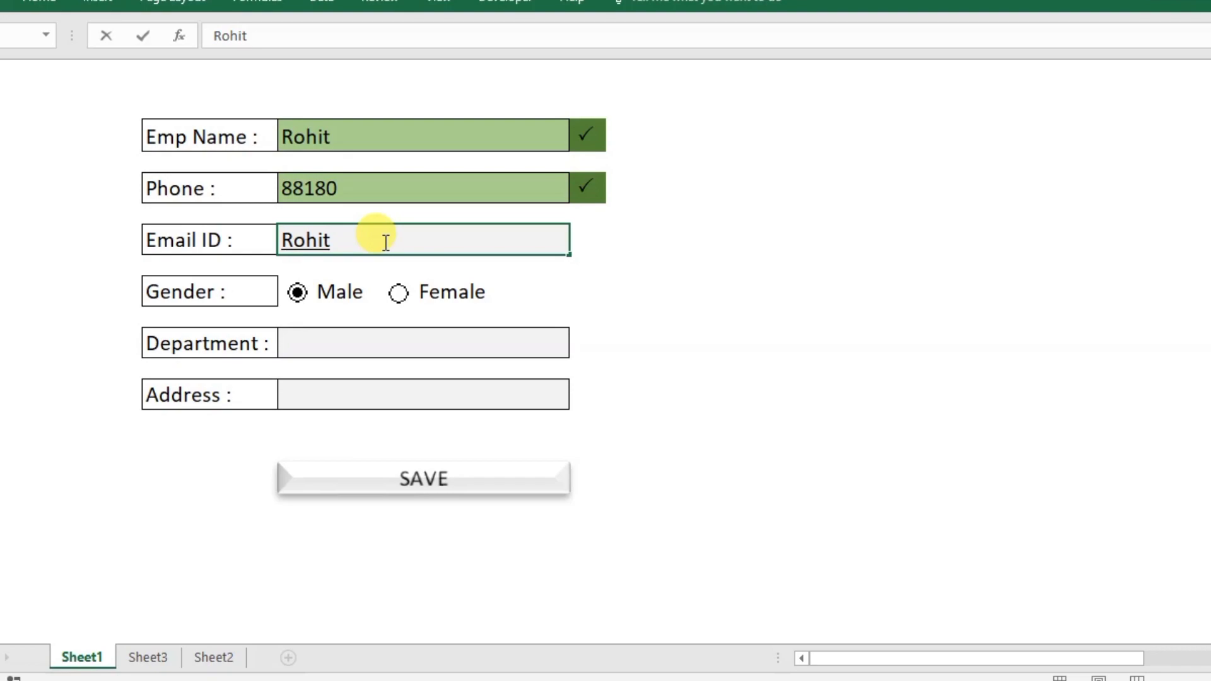
type("@123")
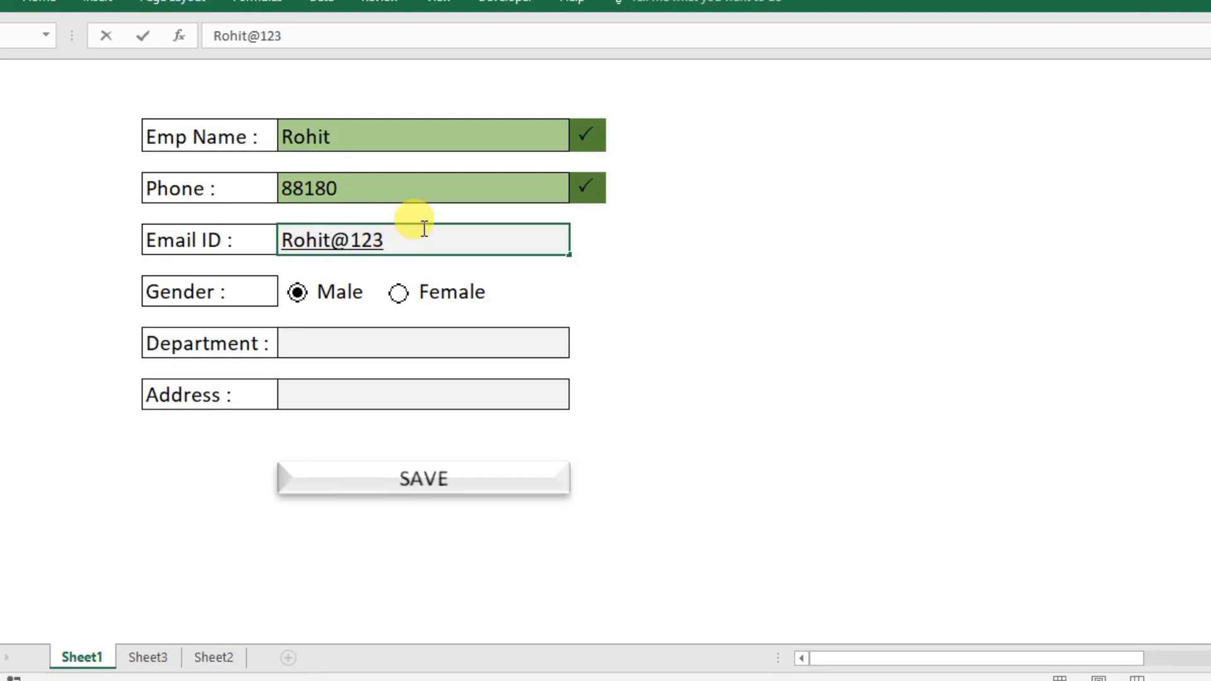
- Set the gender to Male and choose Manager as the department
left_click(411, 297)
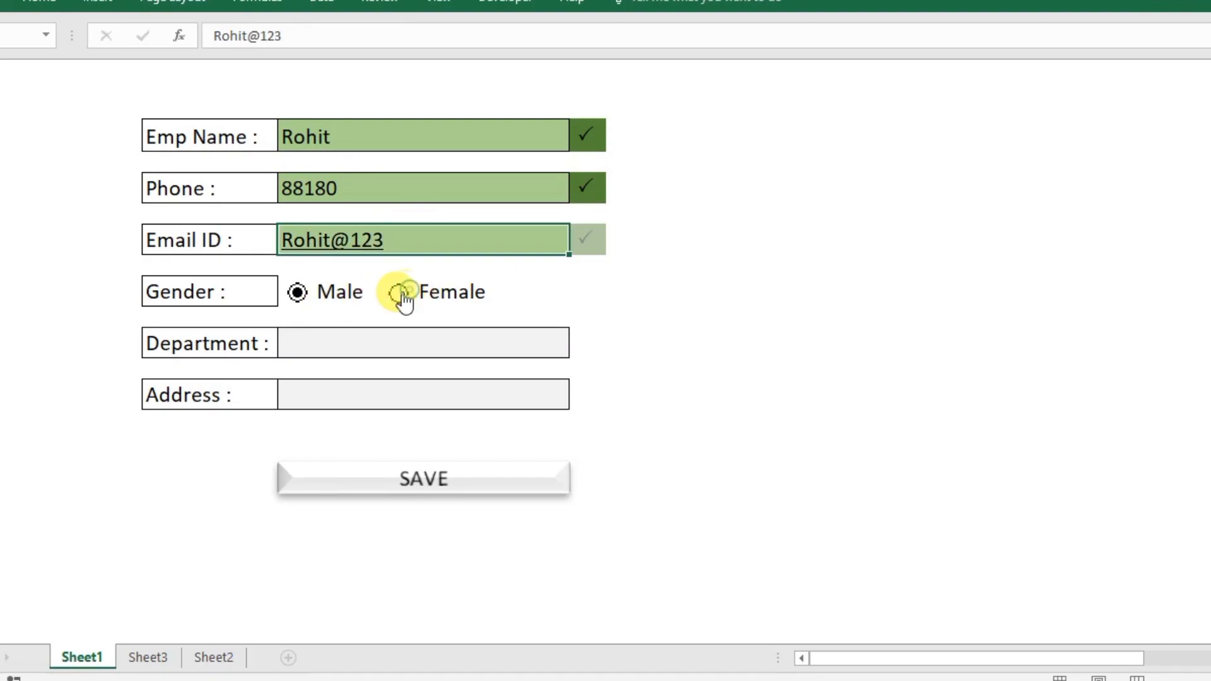
left_click(308, 298)
left_click(391, 345)
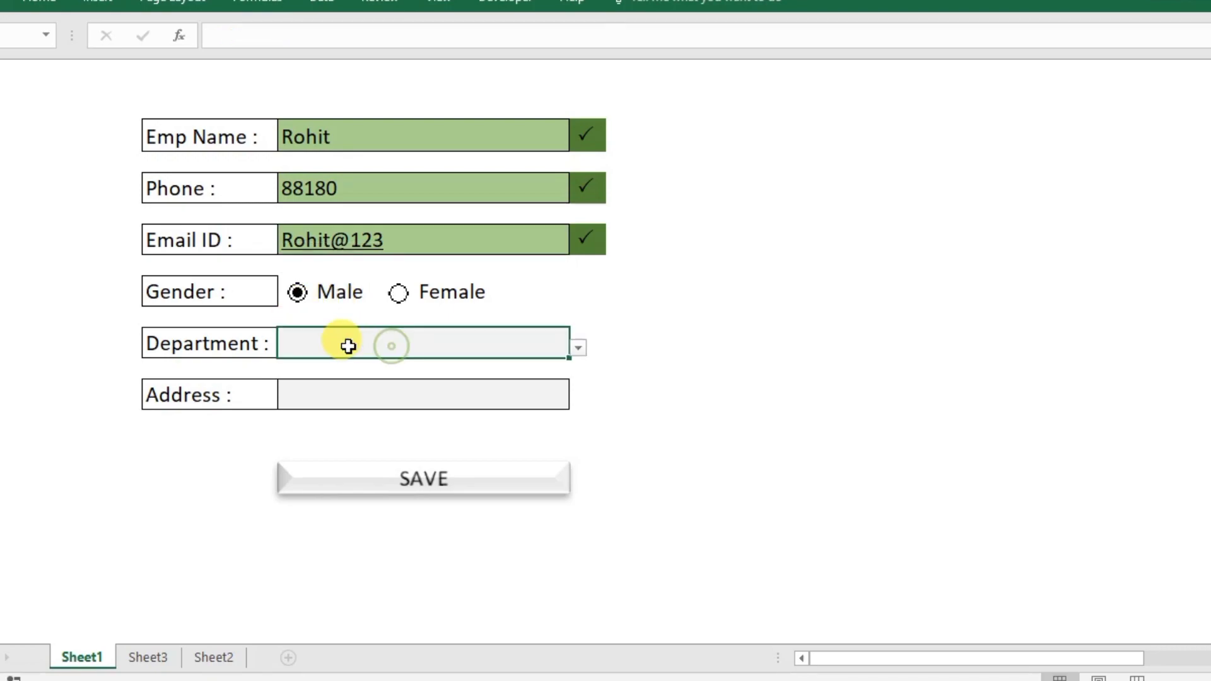
left_click(577, 349)
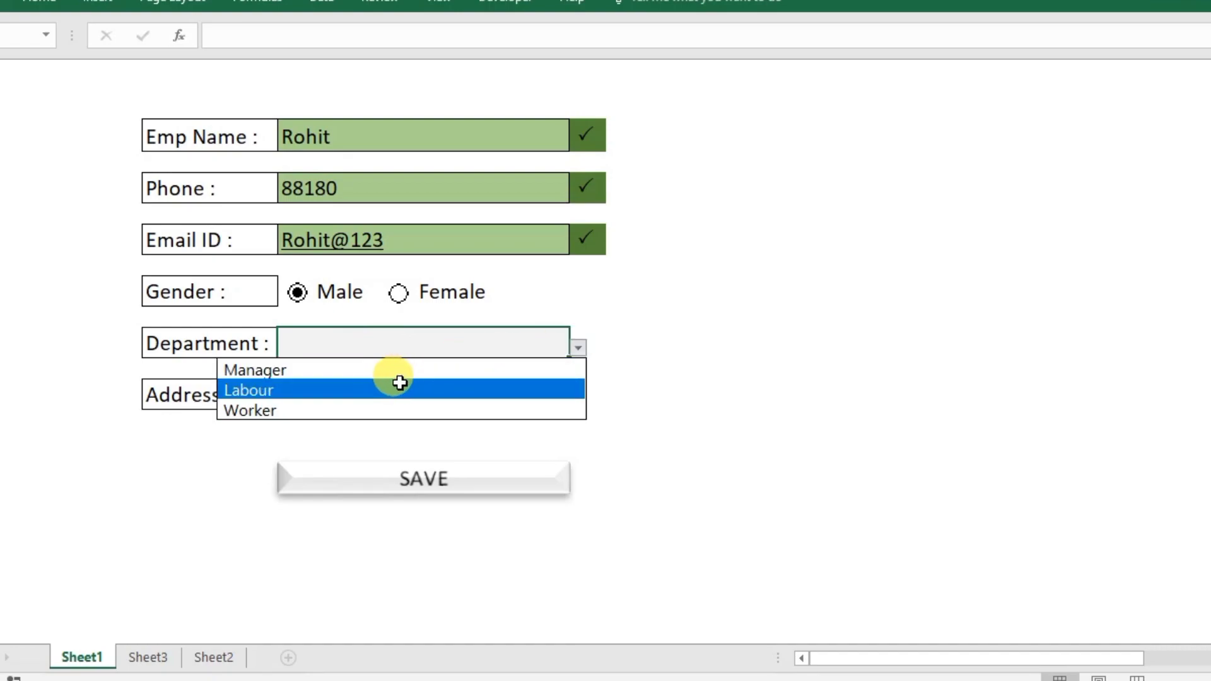
left_click(379, 371)
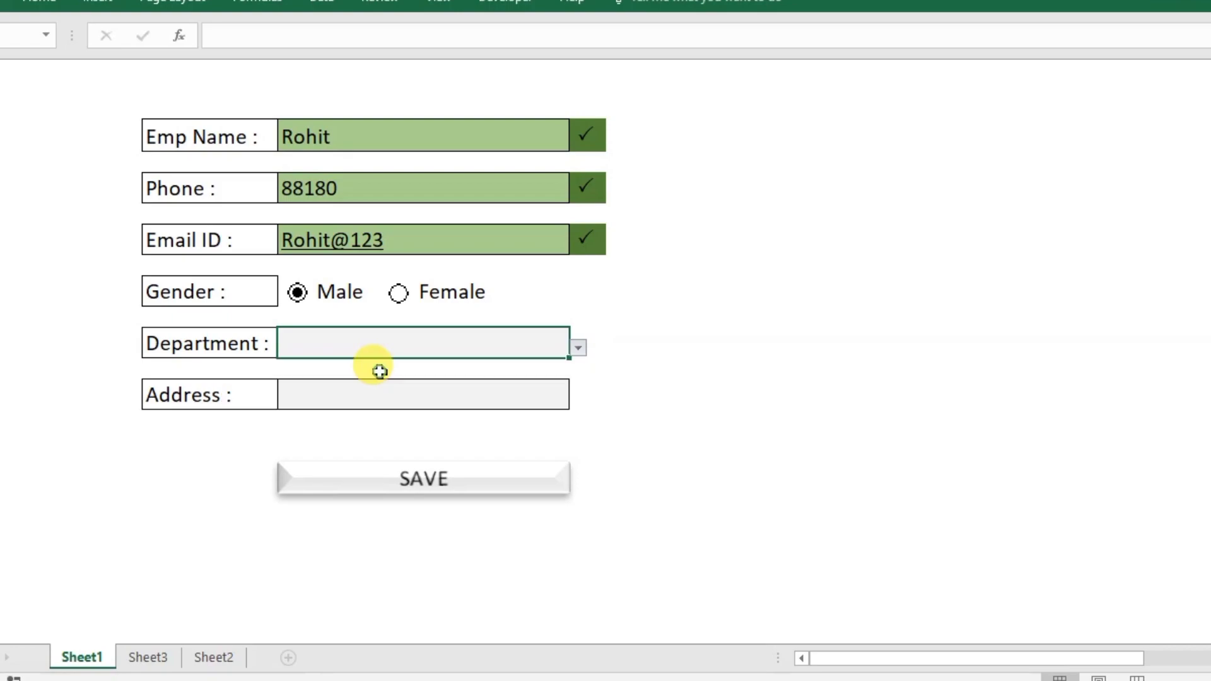
- Enter INDIA in the Address field
left_click(396, 402)
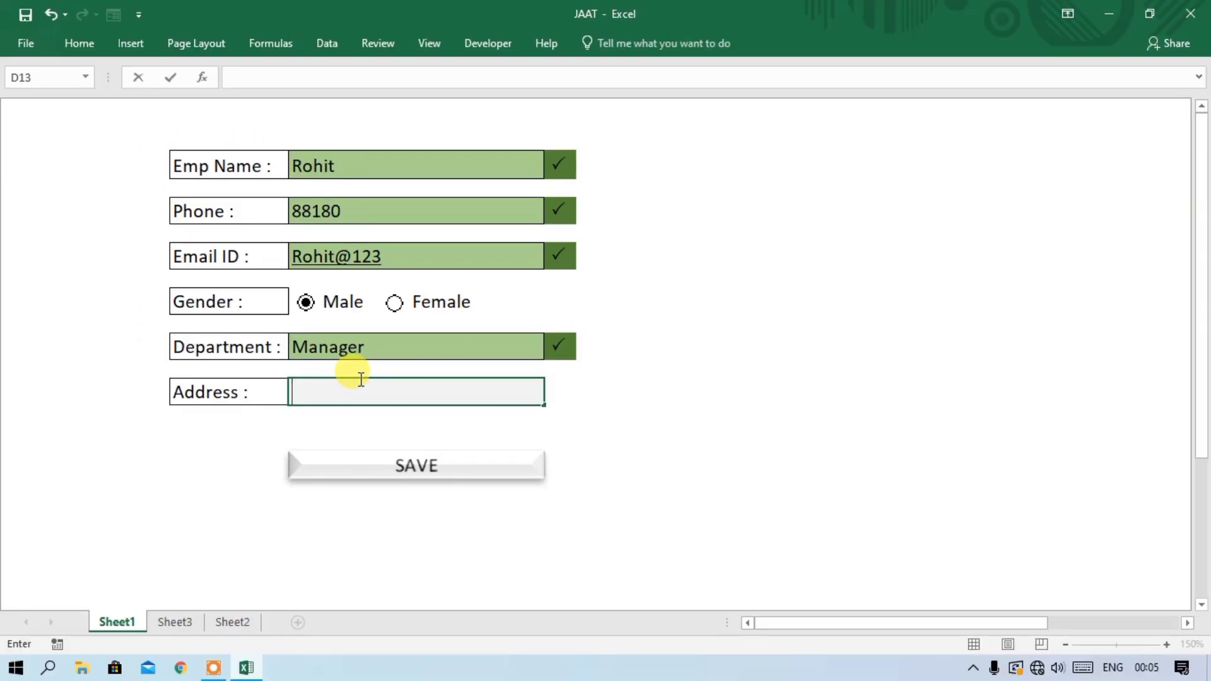
type("INDIA")
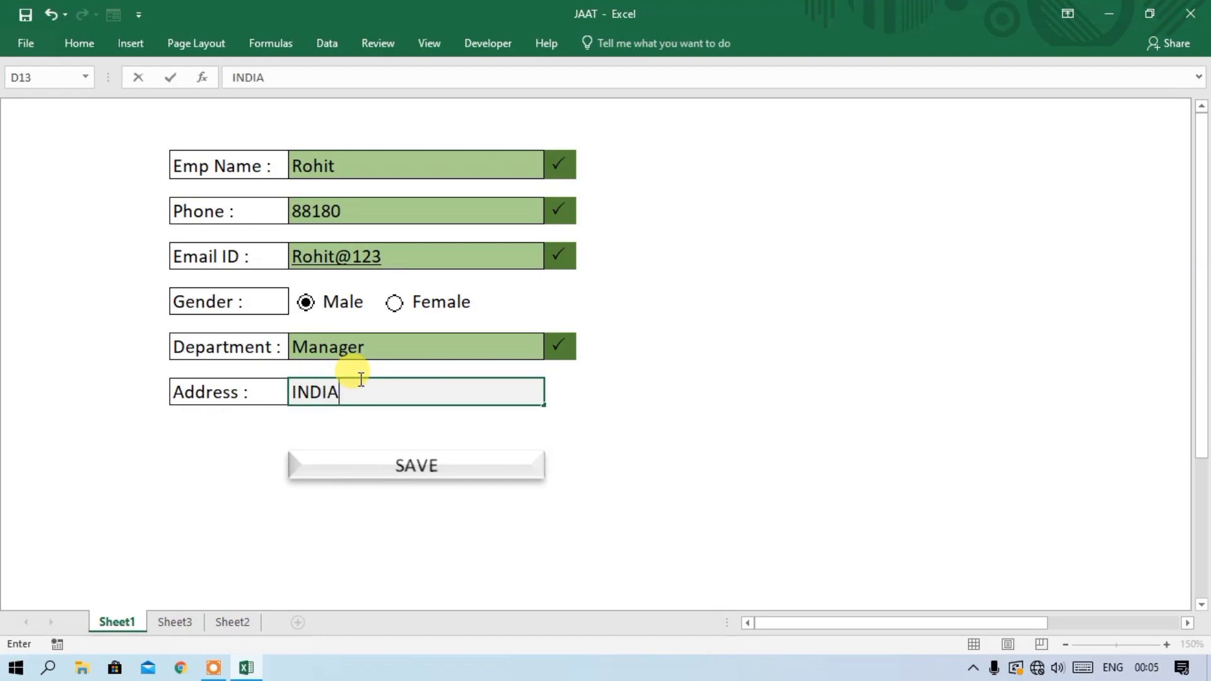
left_click(115, 444)
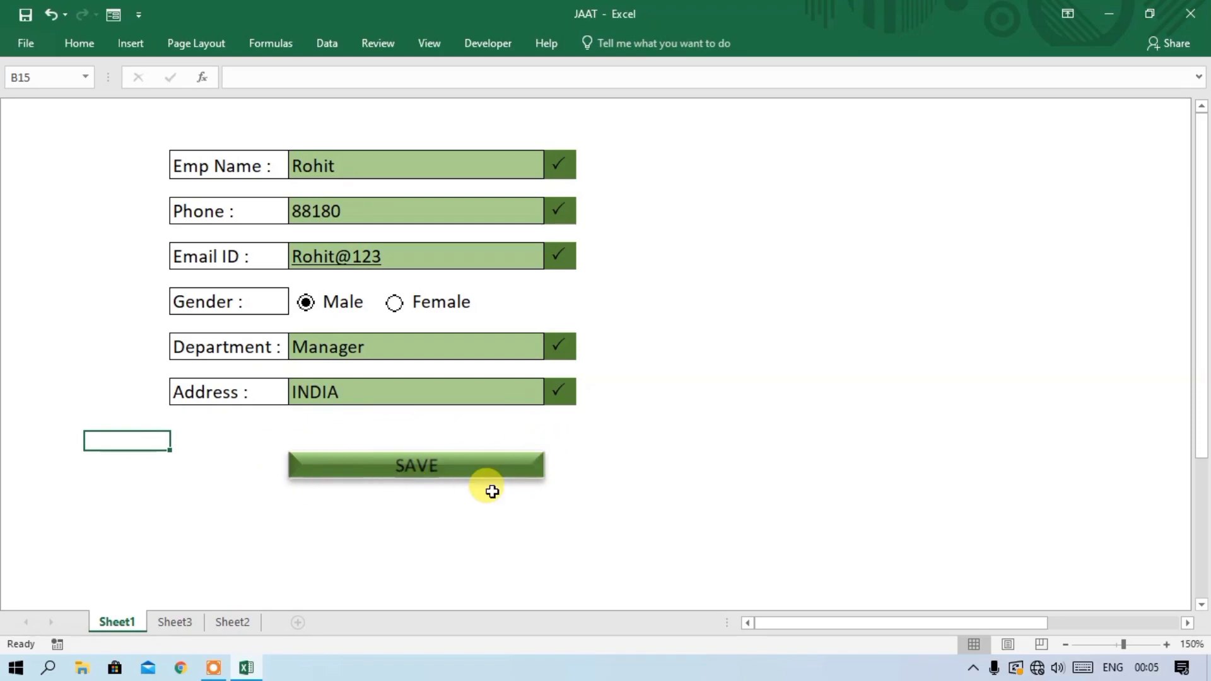
- Save the record, confirm the new row on Sheet2, then return to Sheet1
left_click(410, 476)
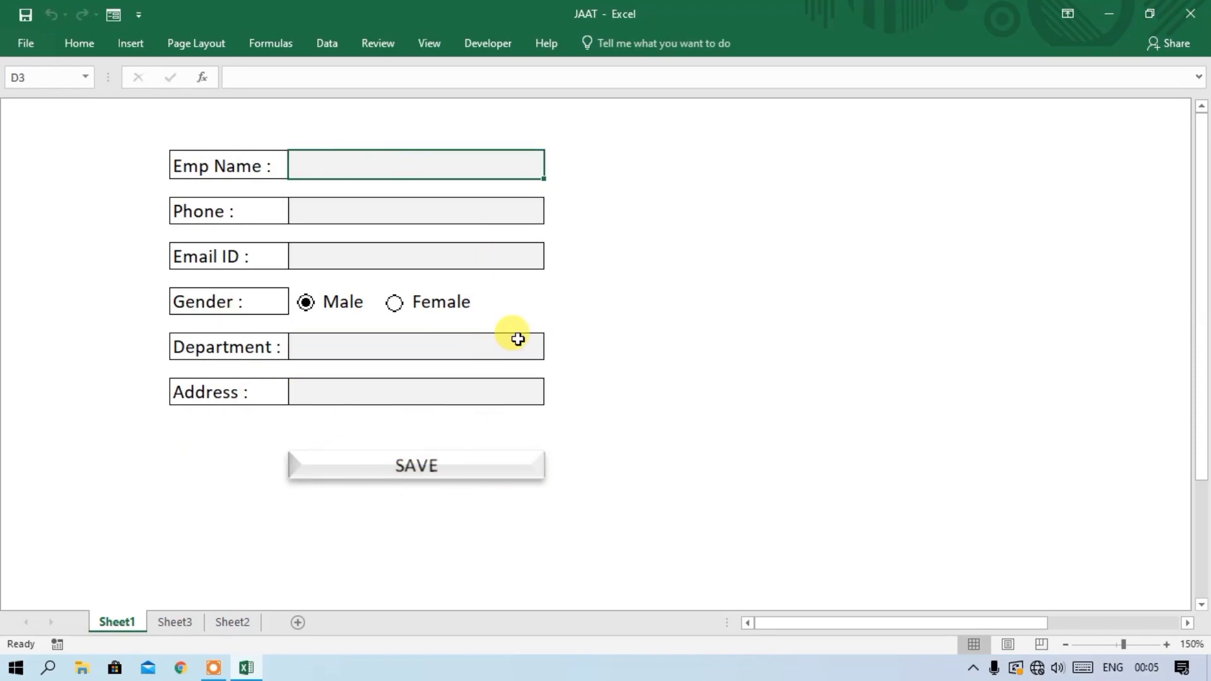
left_click(246, 623)
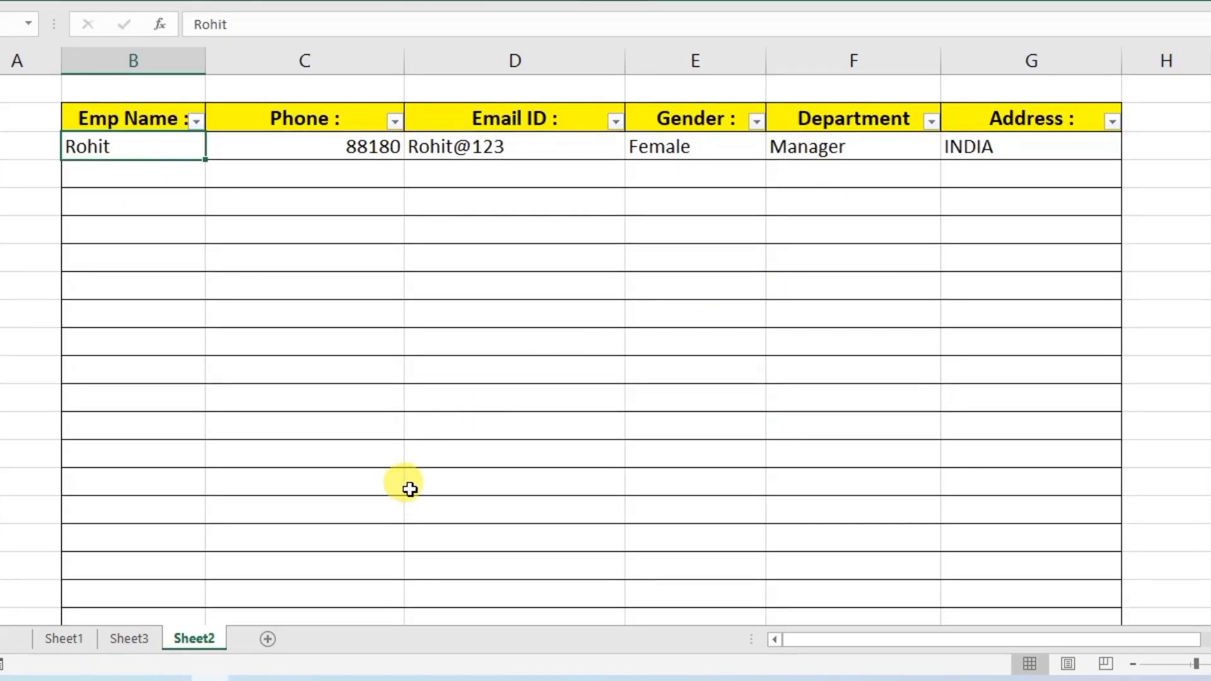
left_click(66, 639)
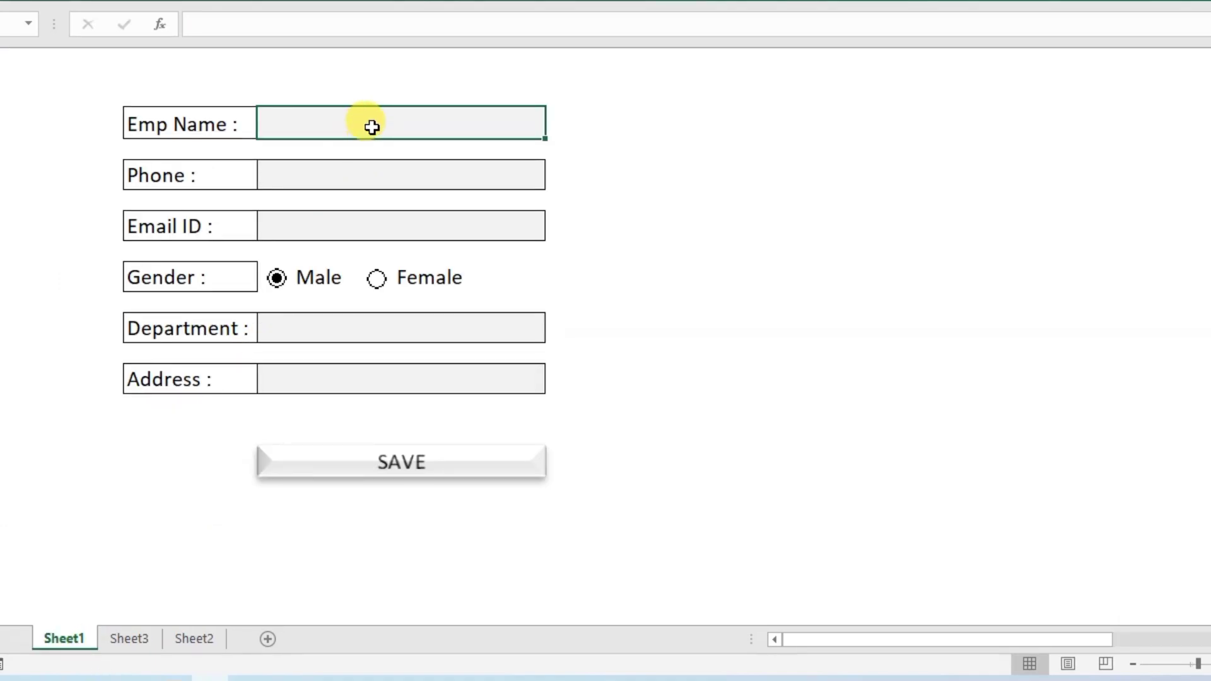
- Enter the second employee's name, phone number and email ID
type("DEV")
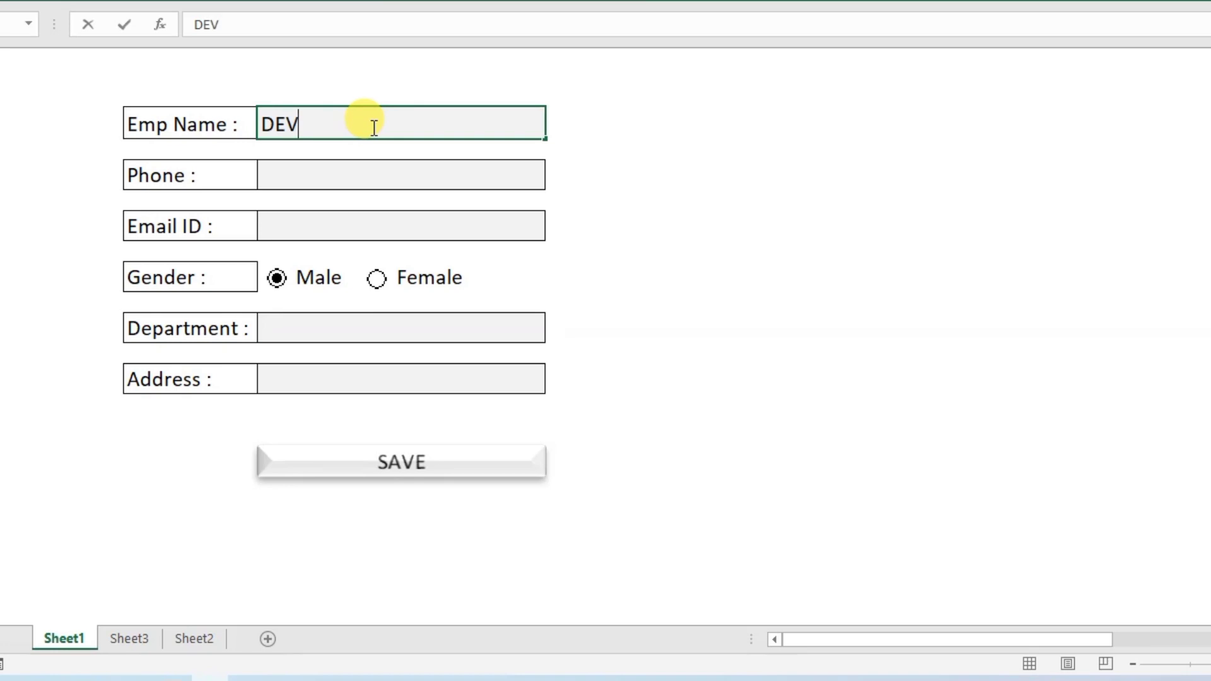
left_click(390, 184)
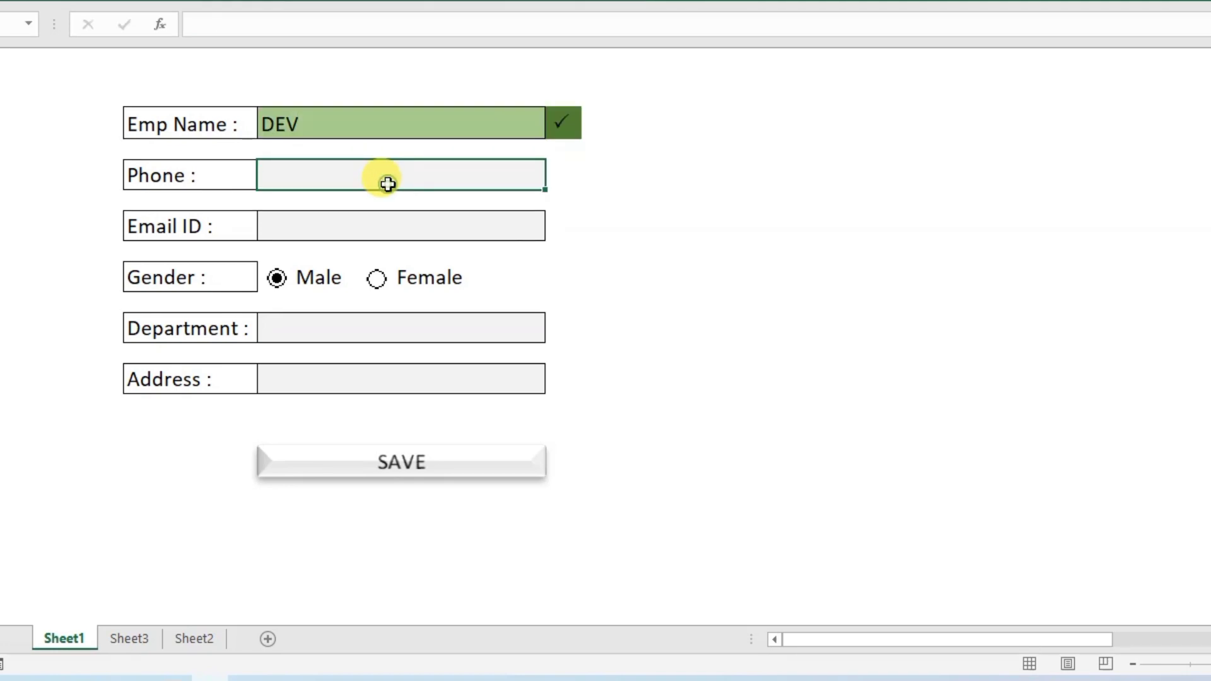
type("881")
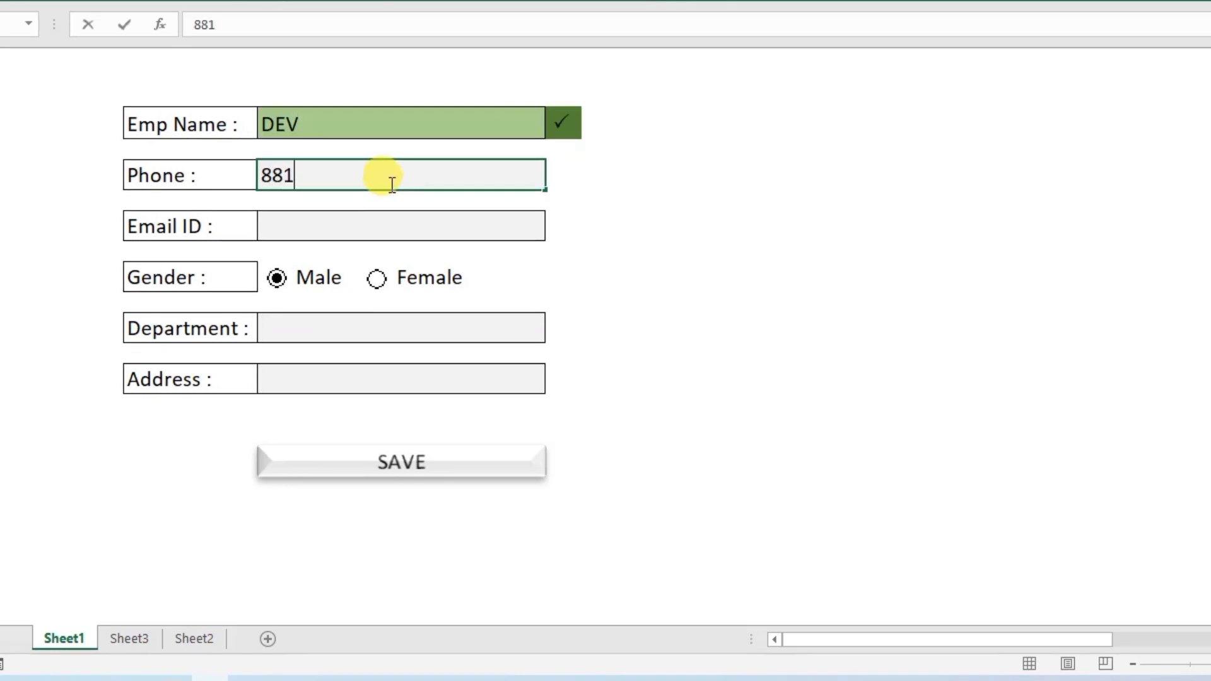
type("0")
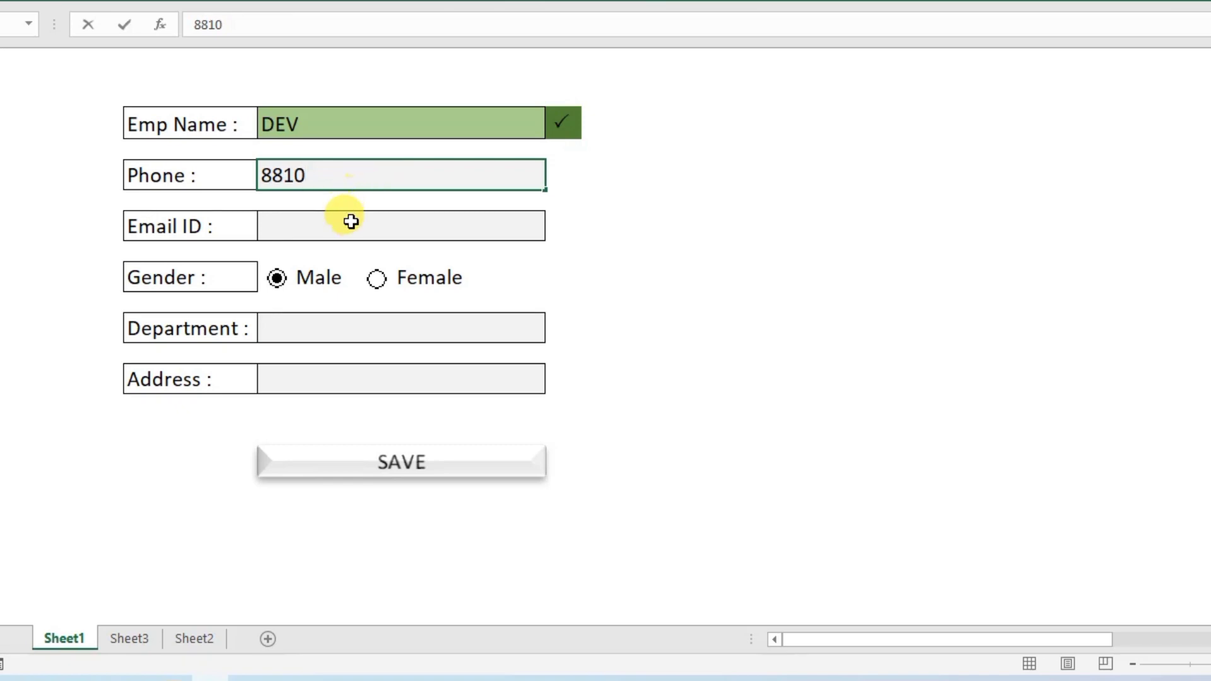
left_click(354, 220)
type("D")
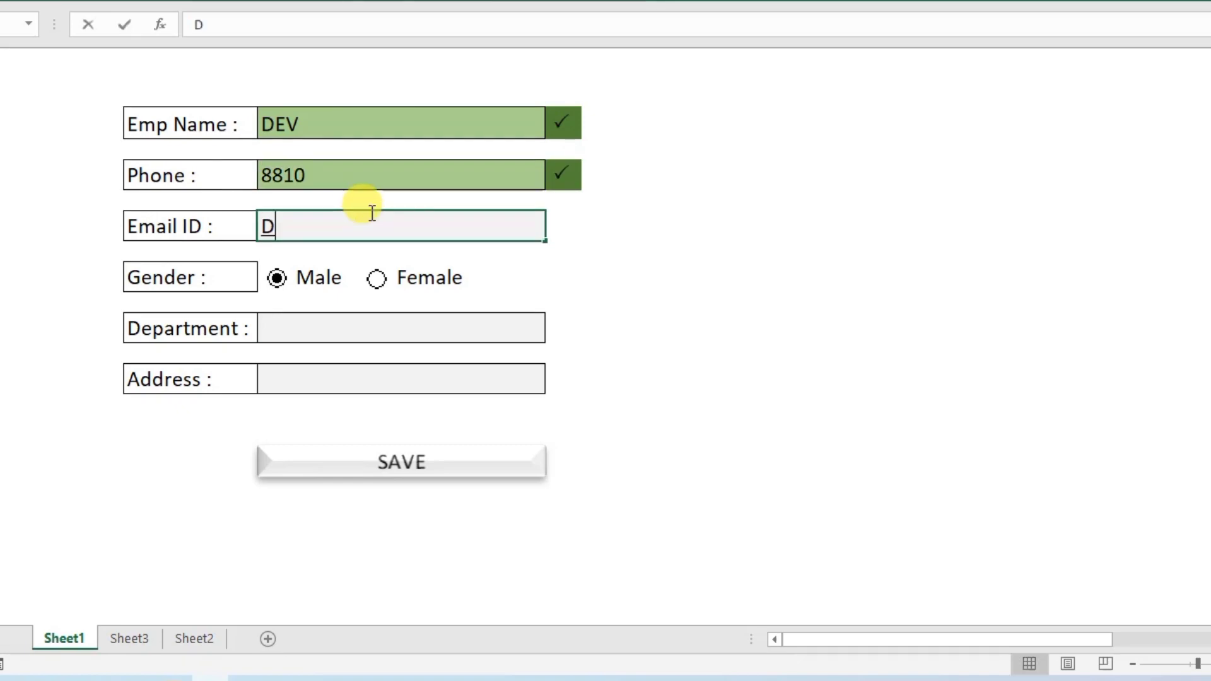
type("ev")
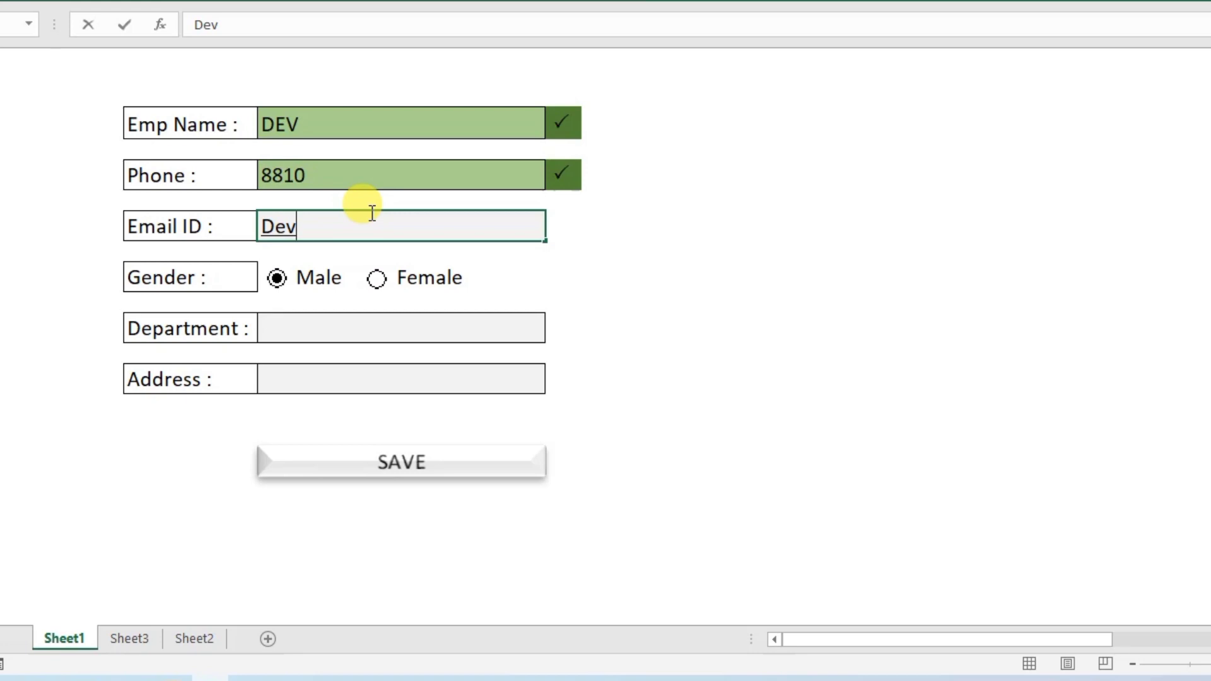
type("@123")
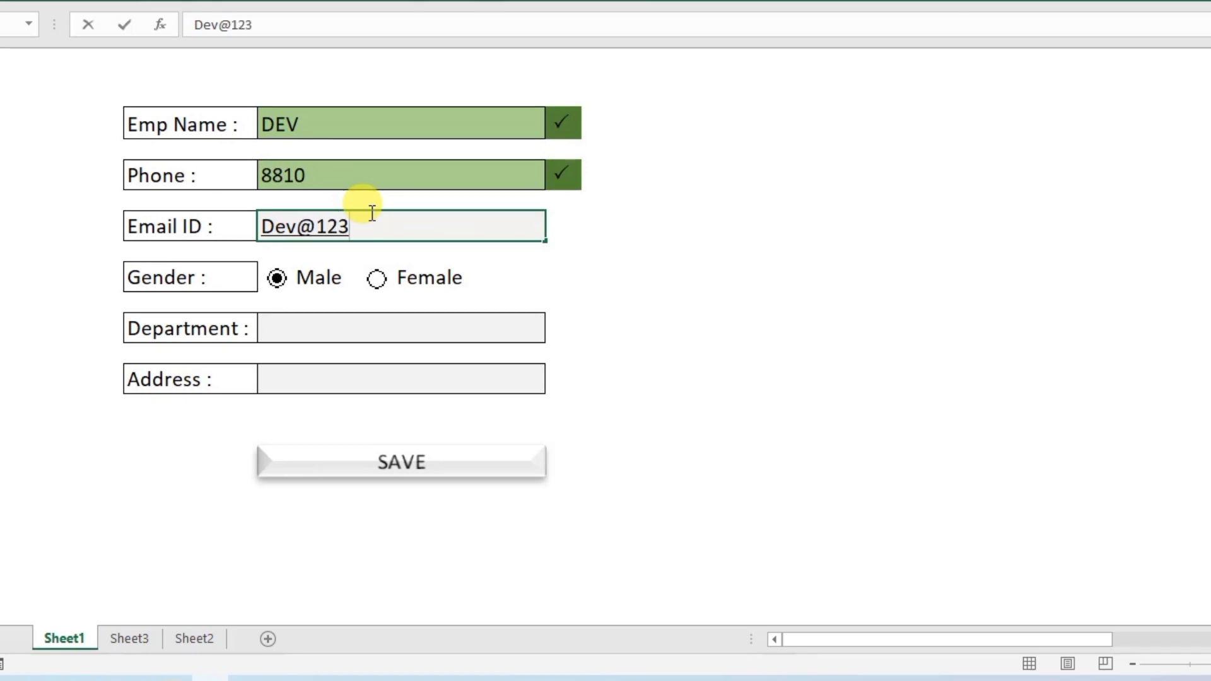
- Set gender to Male, department to Labour and address to INDIA, then save
left_click(379, 281)
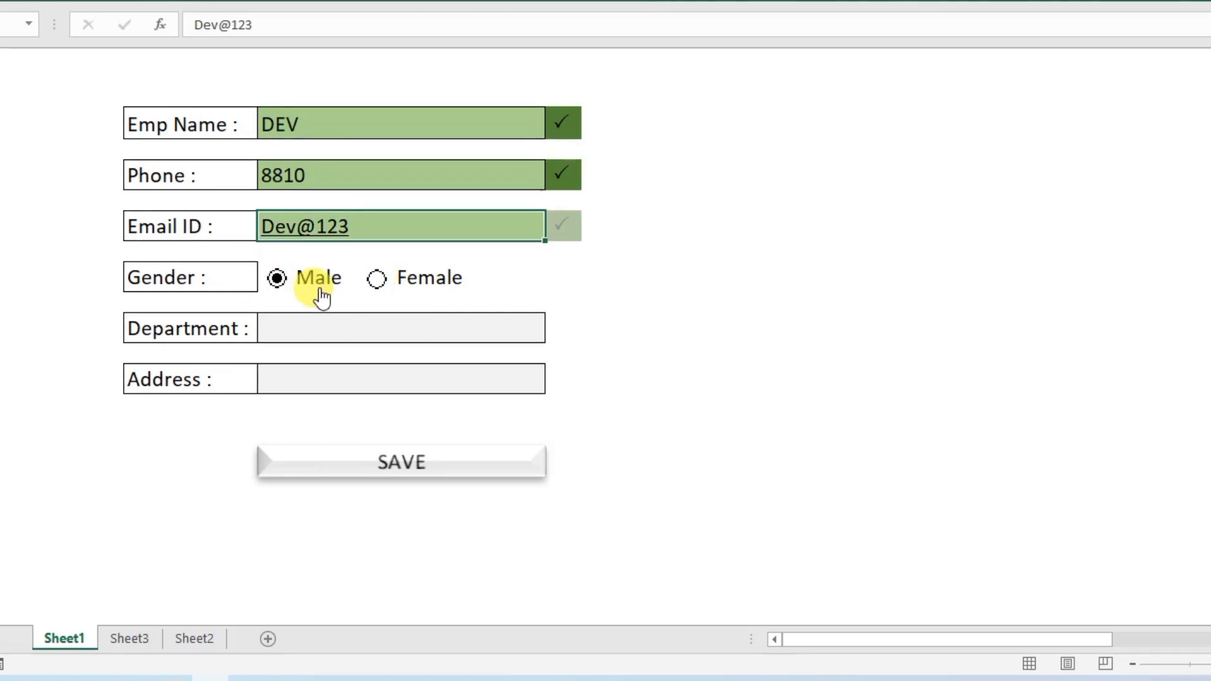
left_click(277, 281)
left_click(312, 327)
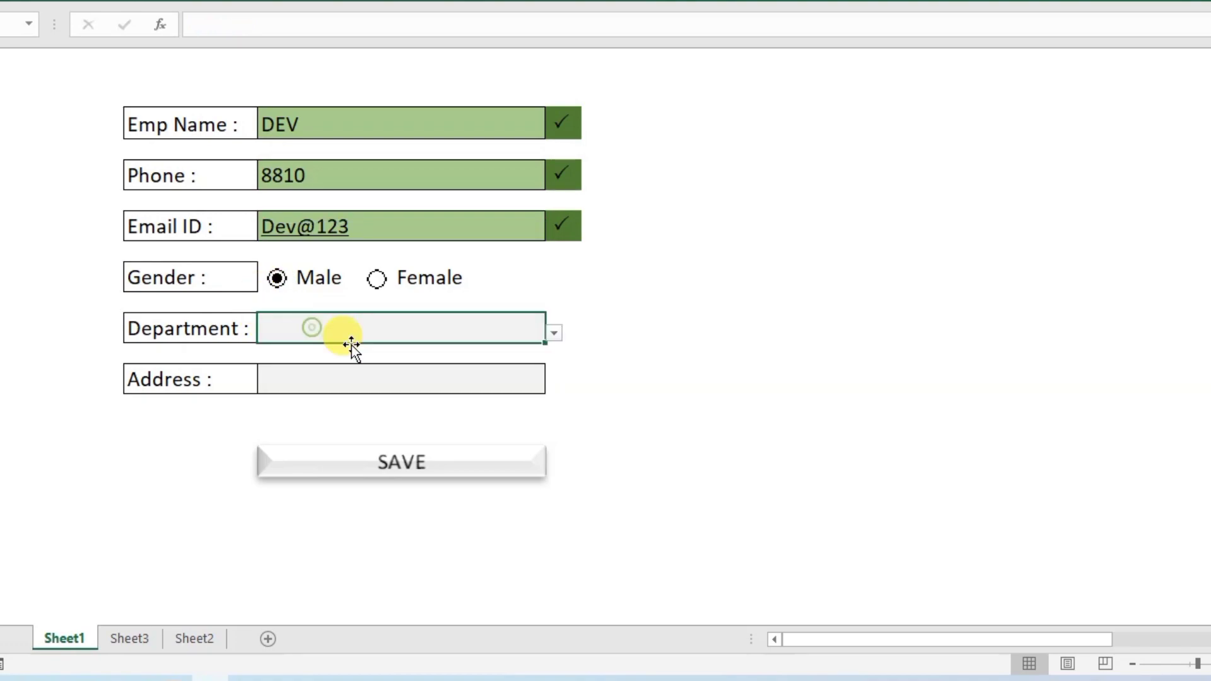
left_click(554, 333)
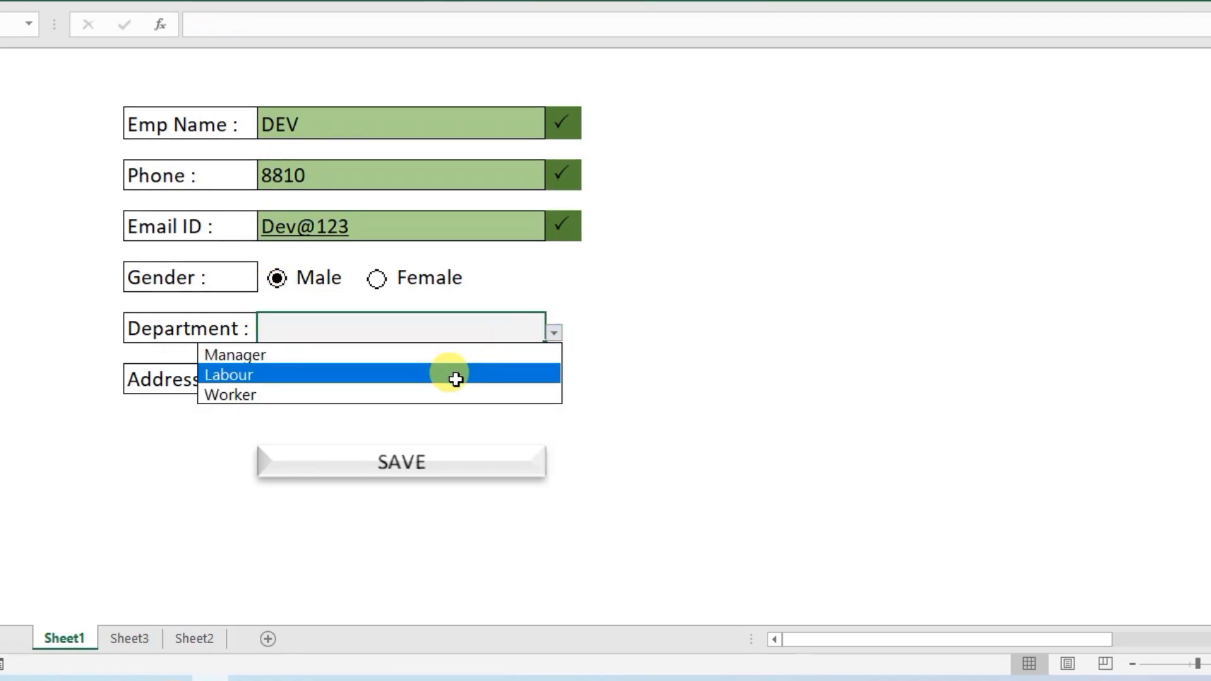
left_click(456, 378)
left_click(332, 381)
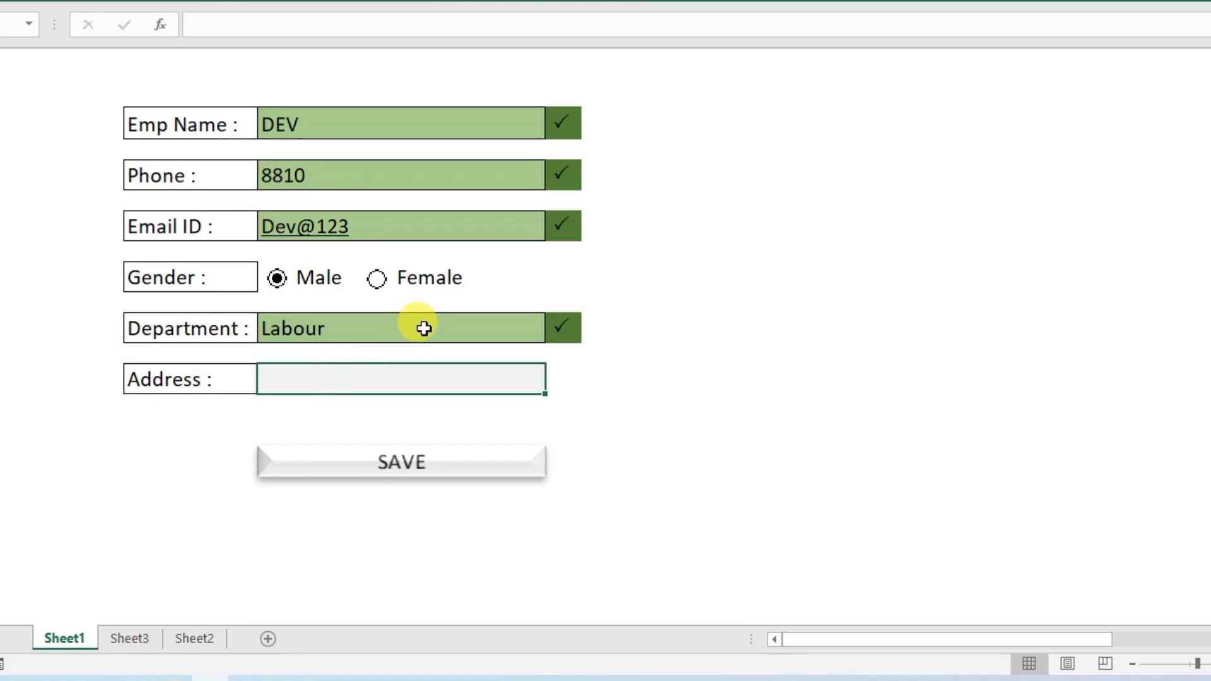
type("INDIA")
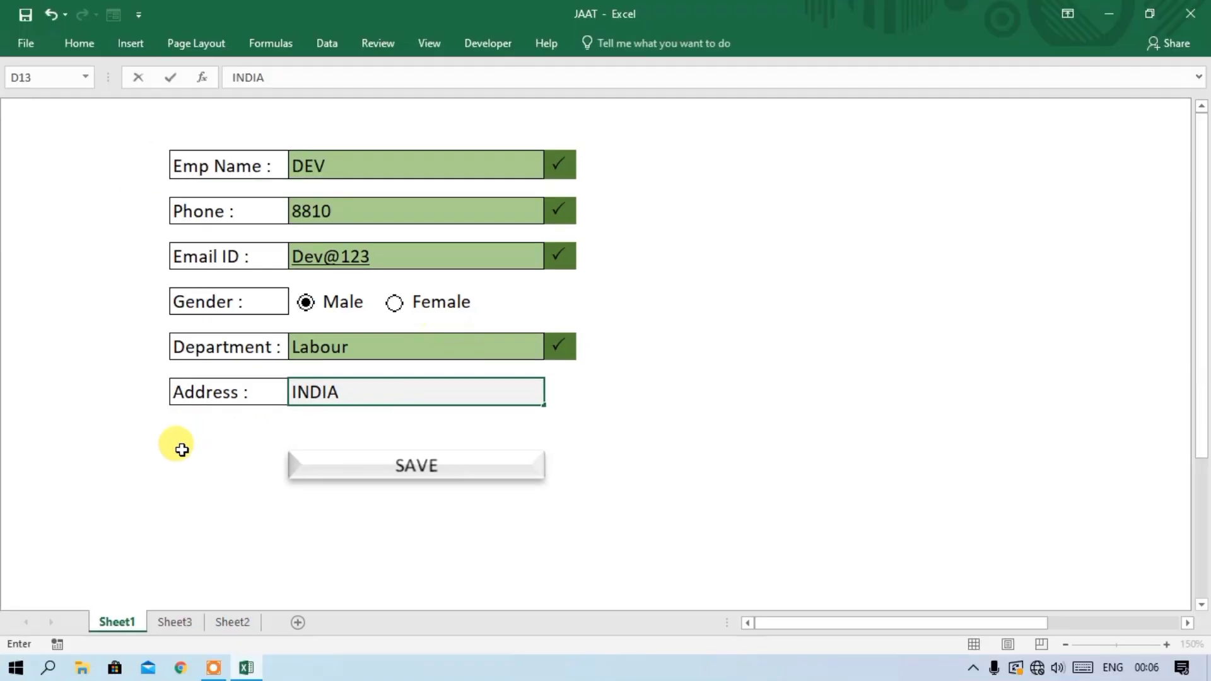
left_click(128, 445)
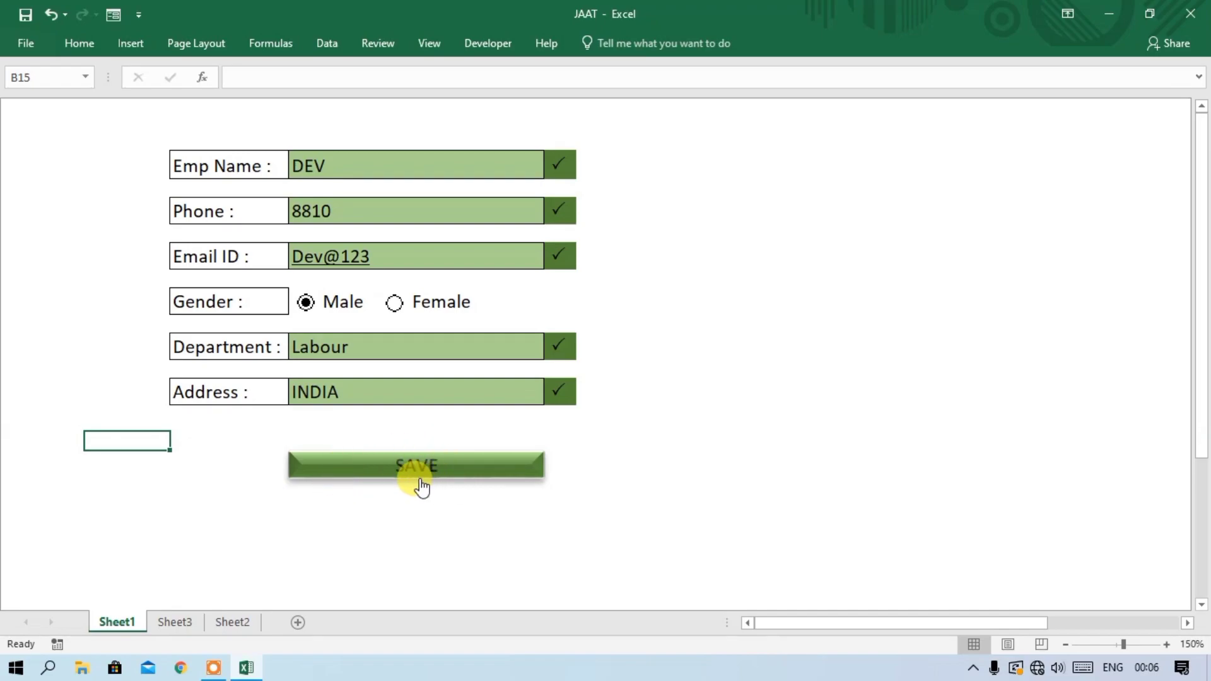
- Retype the employee's name in Emp Name, then save the record and clear the form
left_click(374, 168)
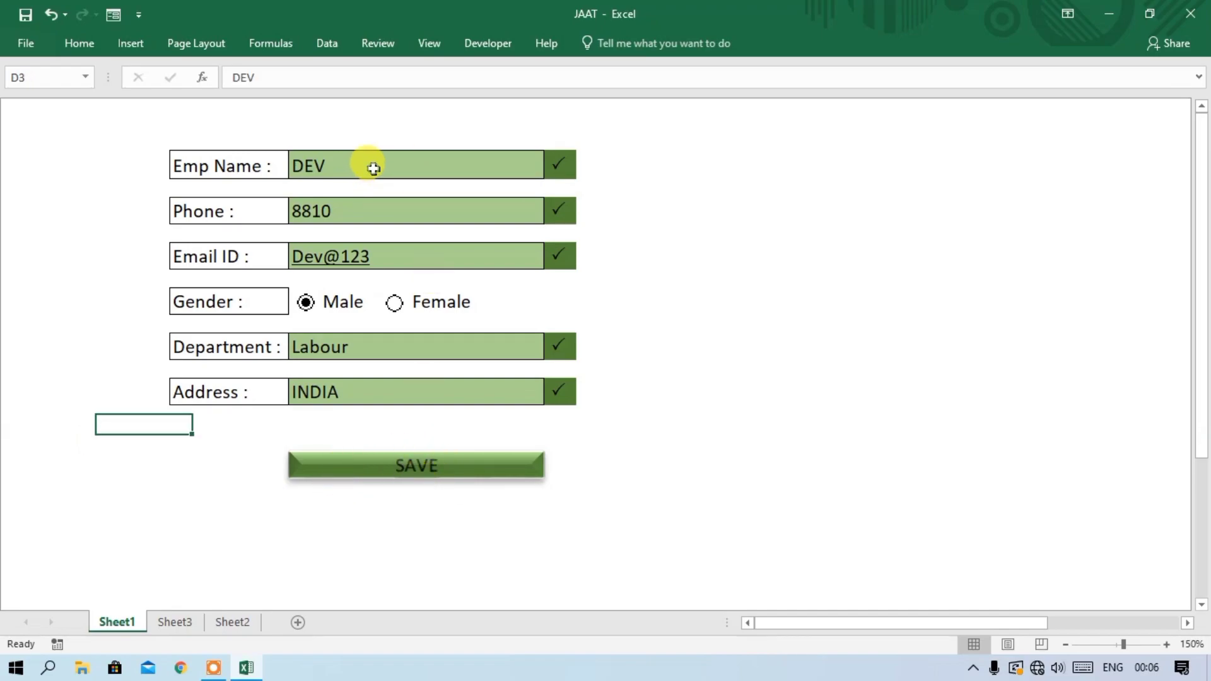
key("Delete")
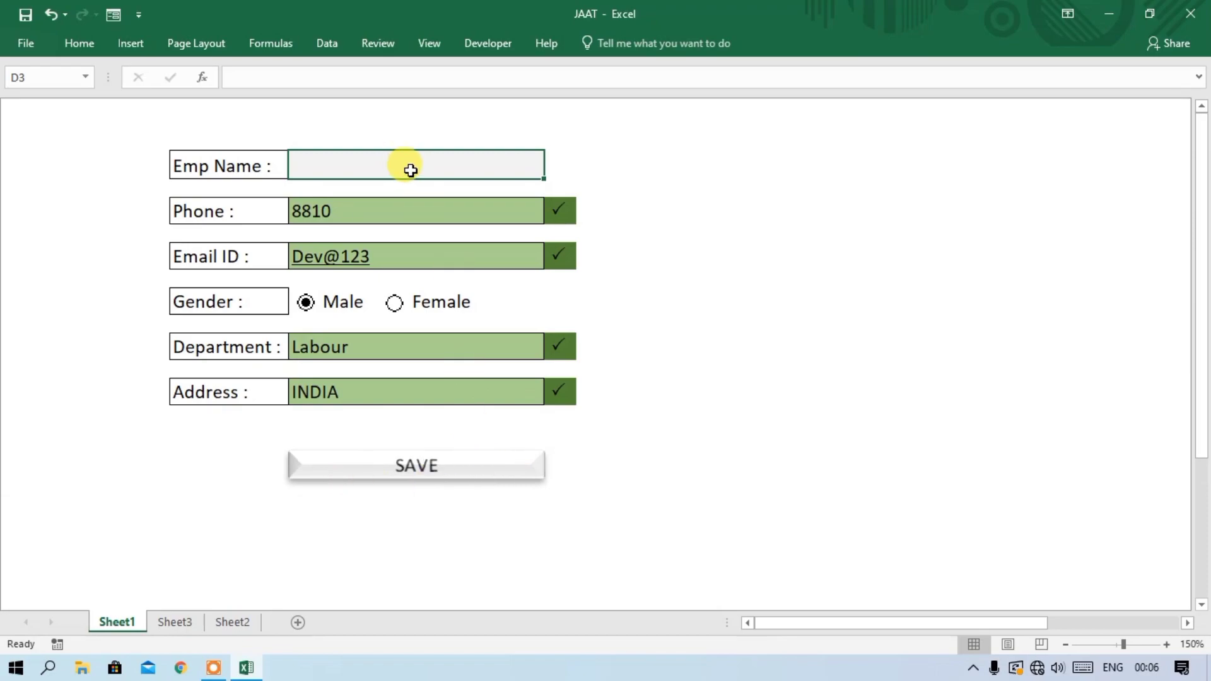
type("De")
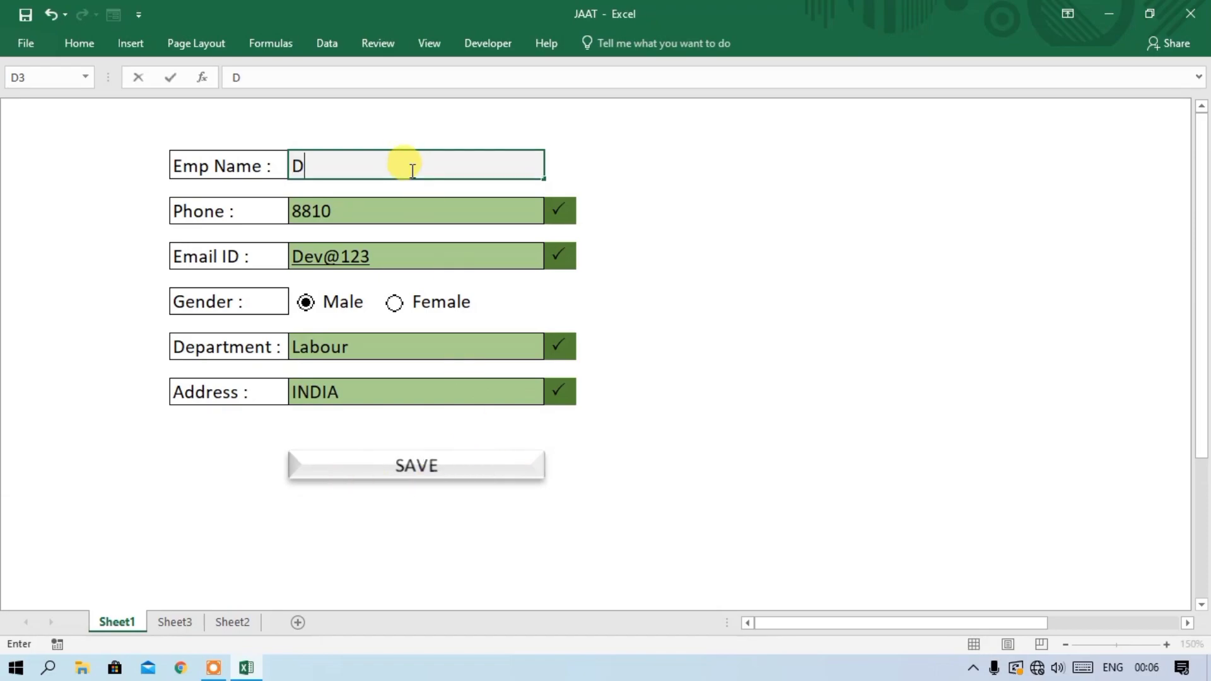
type("v")
left_click(183, 439)
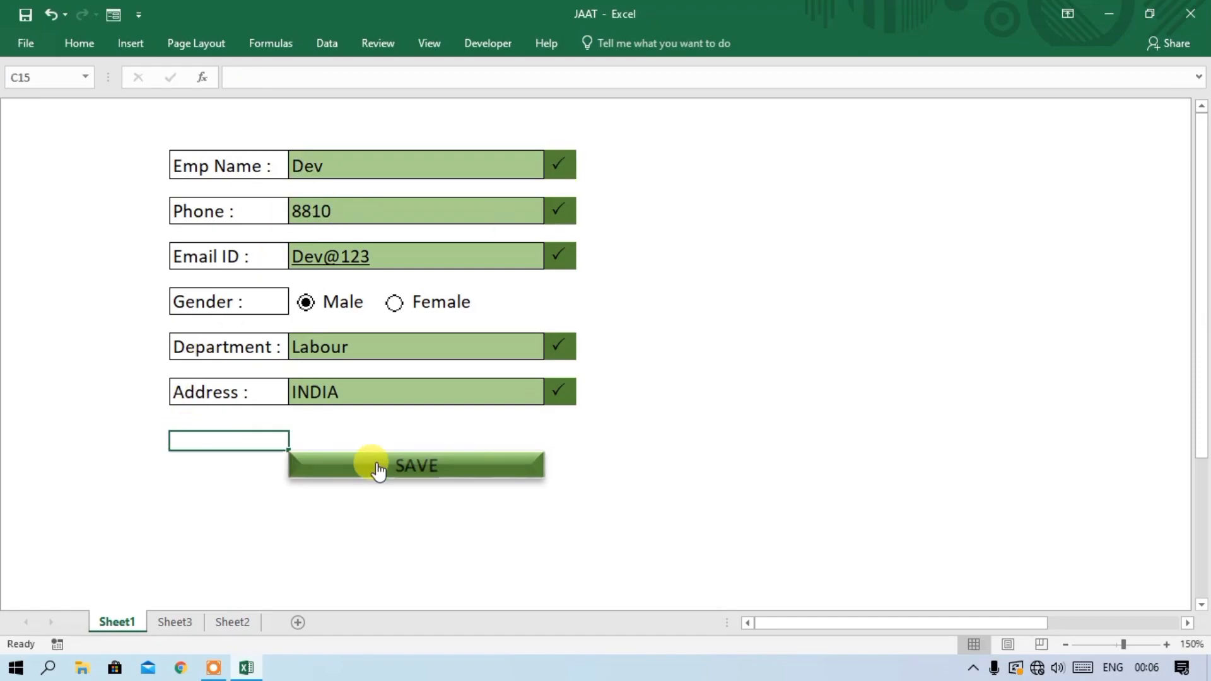
left_click(120, 466)
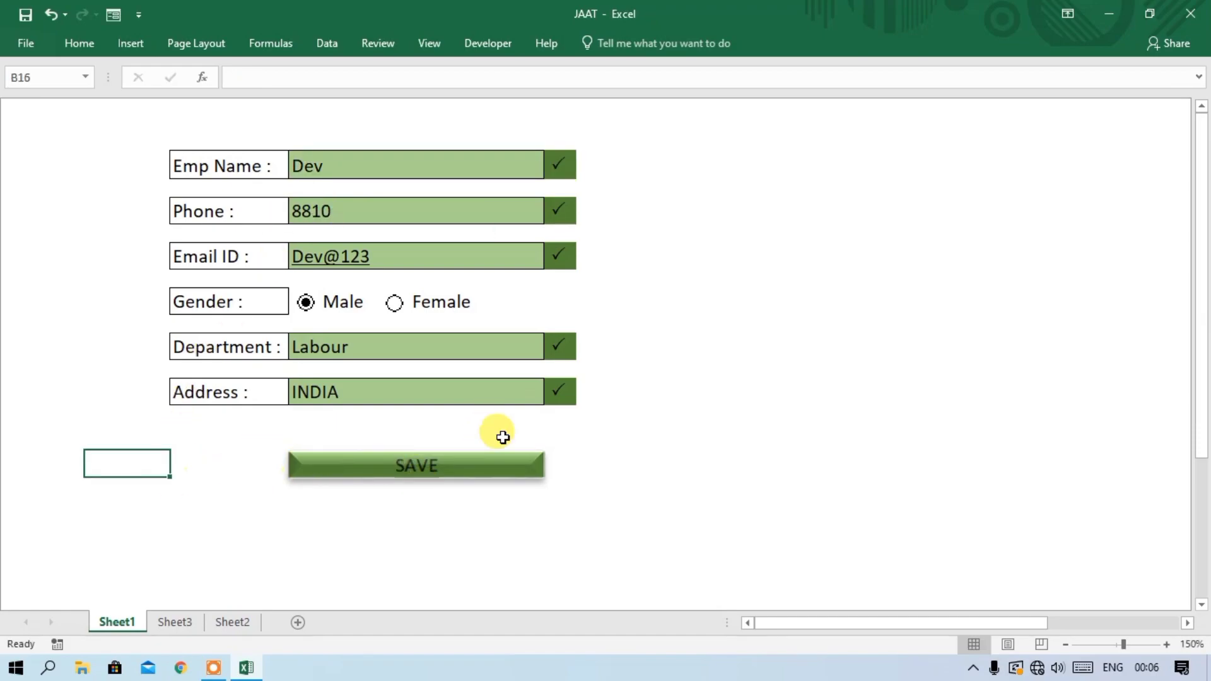
left_click(420, 479)
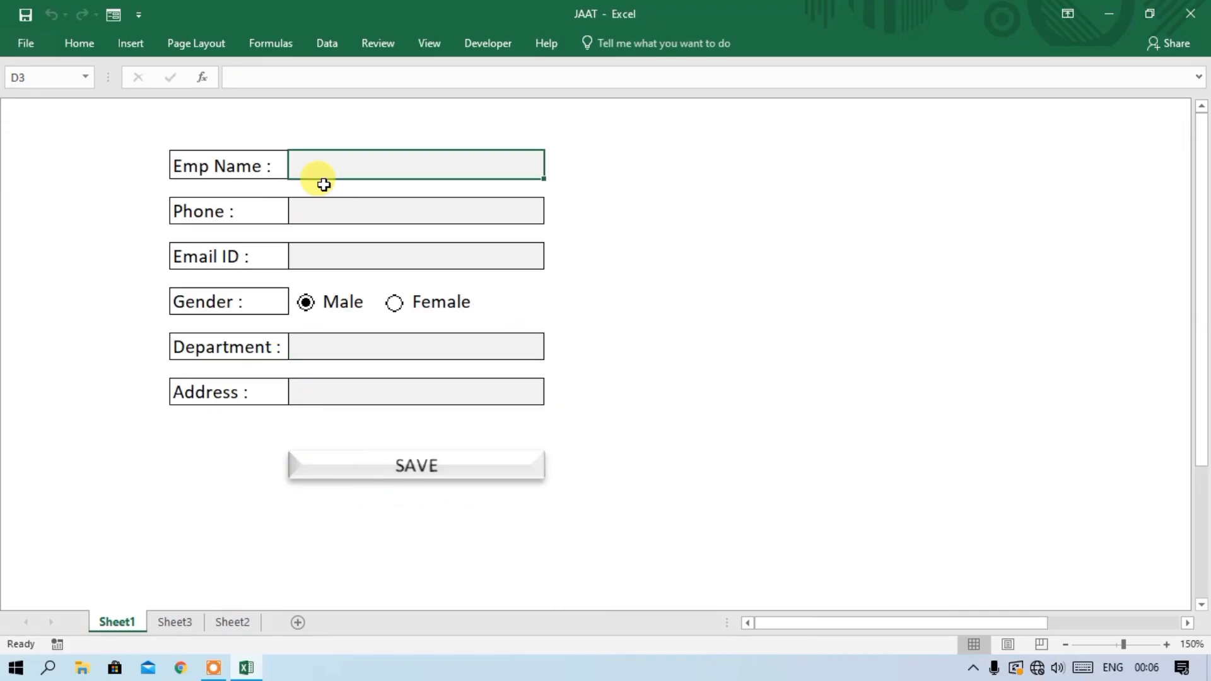
- Switch to Sheet2 to review the saved employee records
left_click(240, 623)
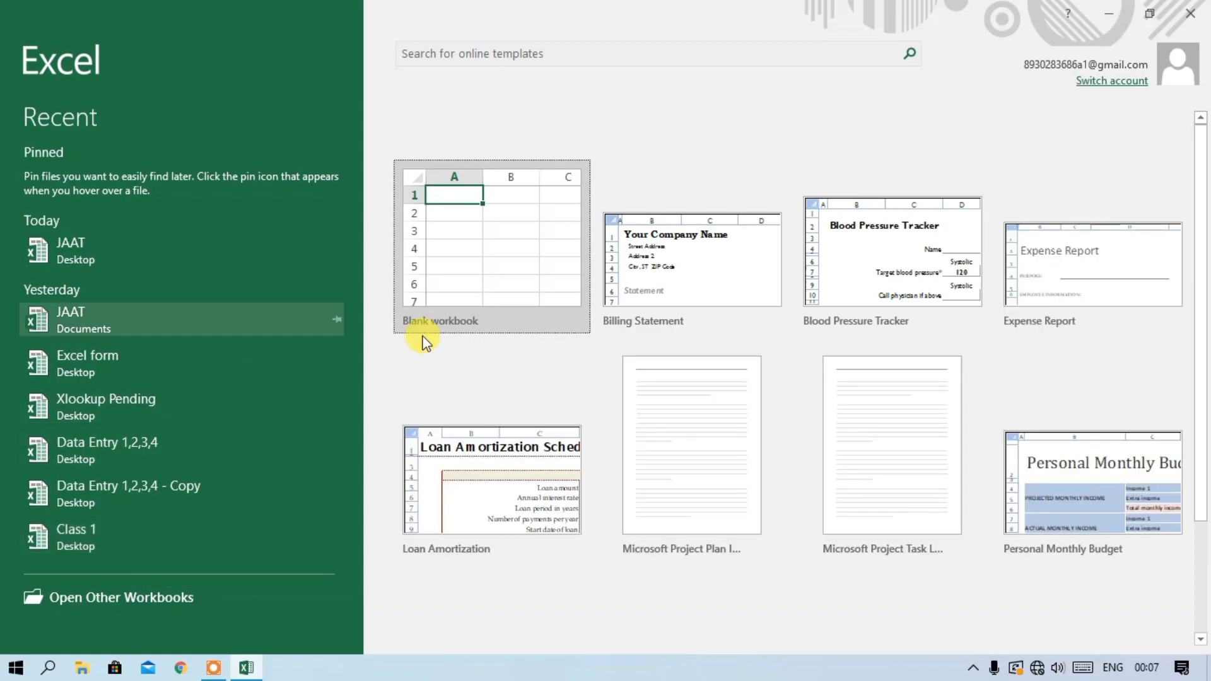
- Create a blank workbook, zoom in, and type 'Emp Name' in C3
left_click(449, 278)
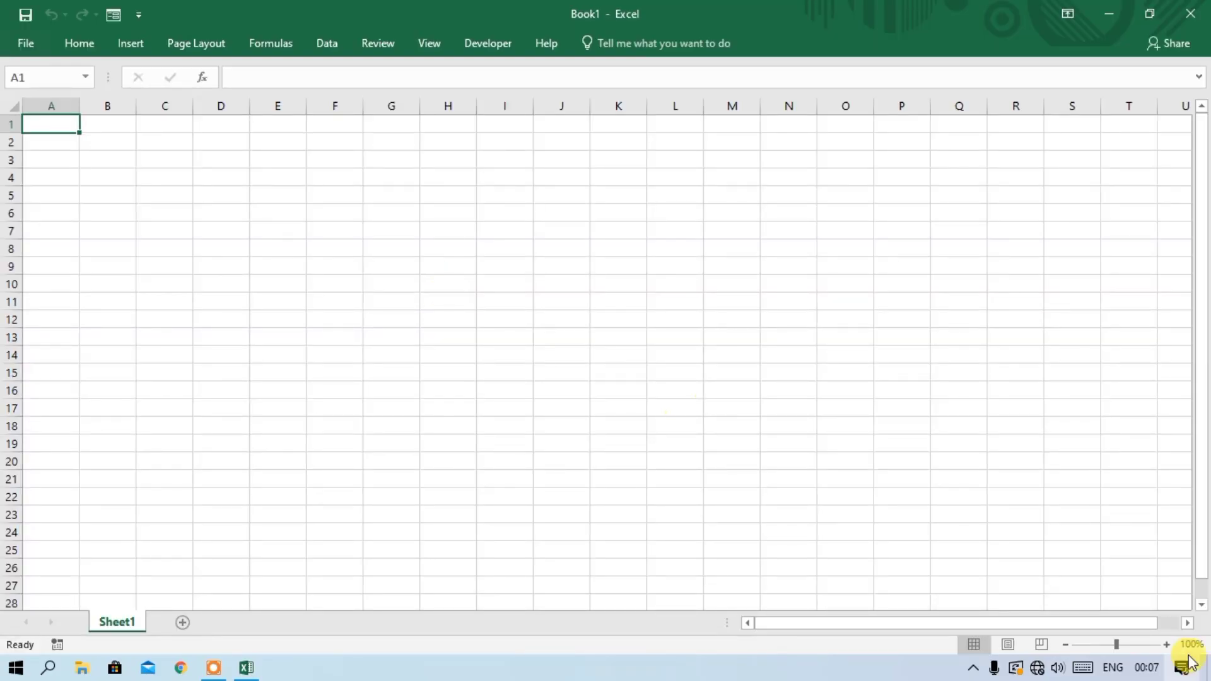
left_click(1167, 649)
left_click(1166, 648)
left_click(1167, 649)
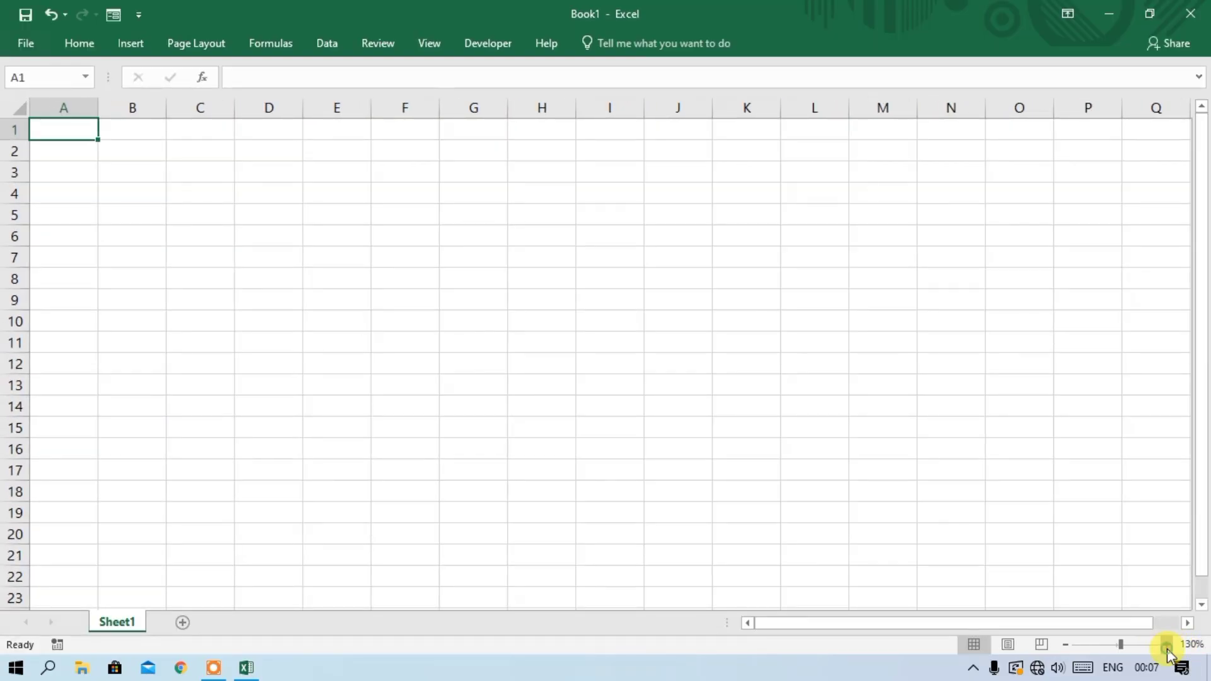
left_click(1167, 649)
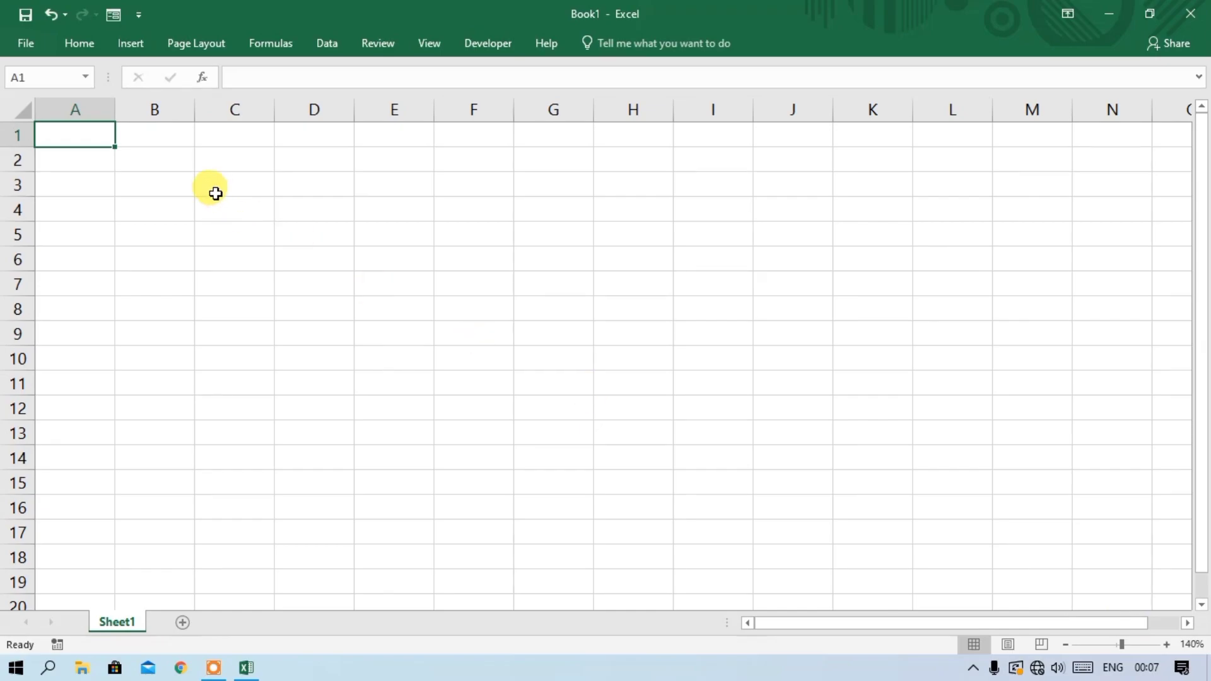
left_click(215, 191)
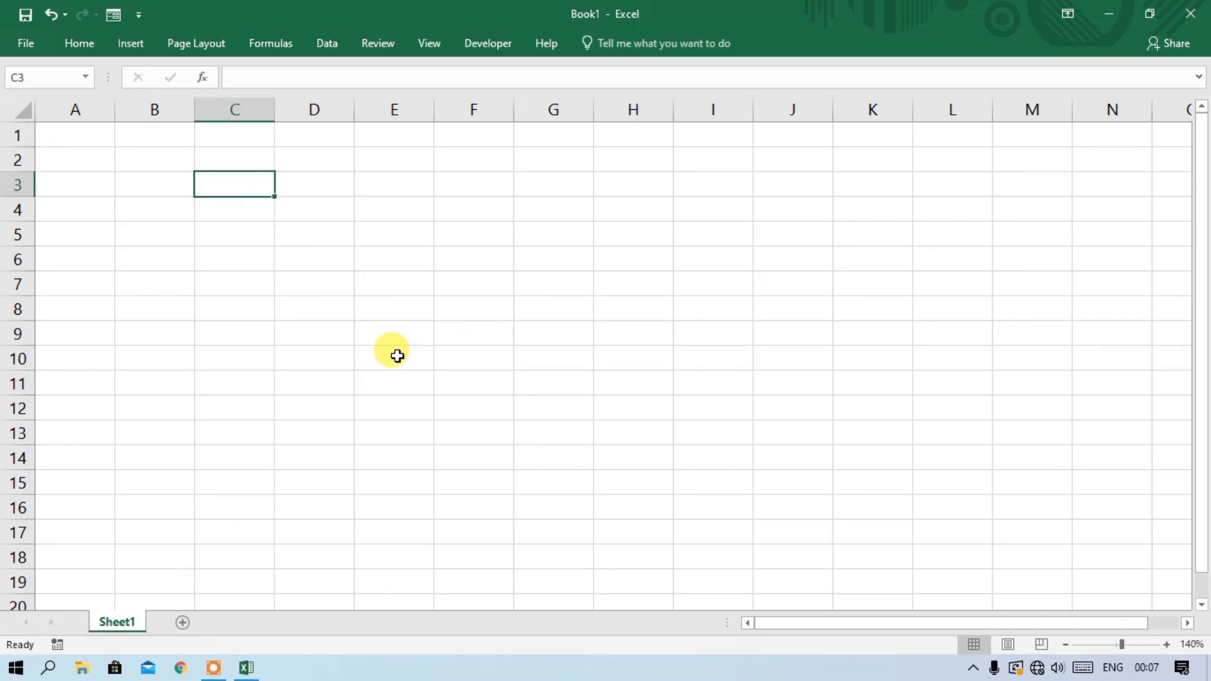
type("Emp Name :")
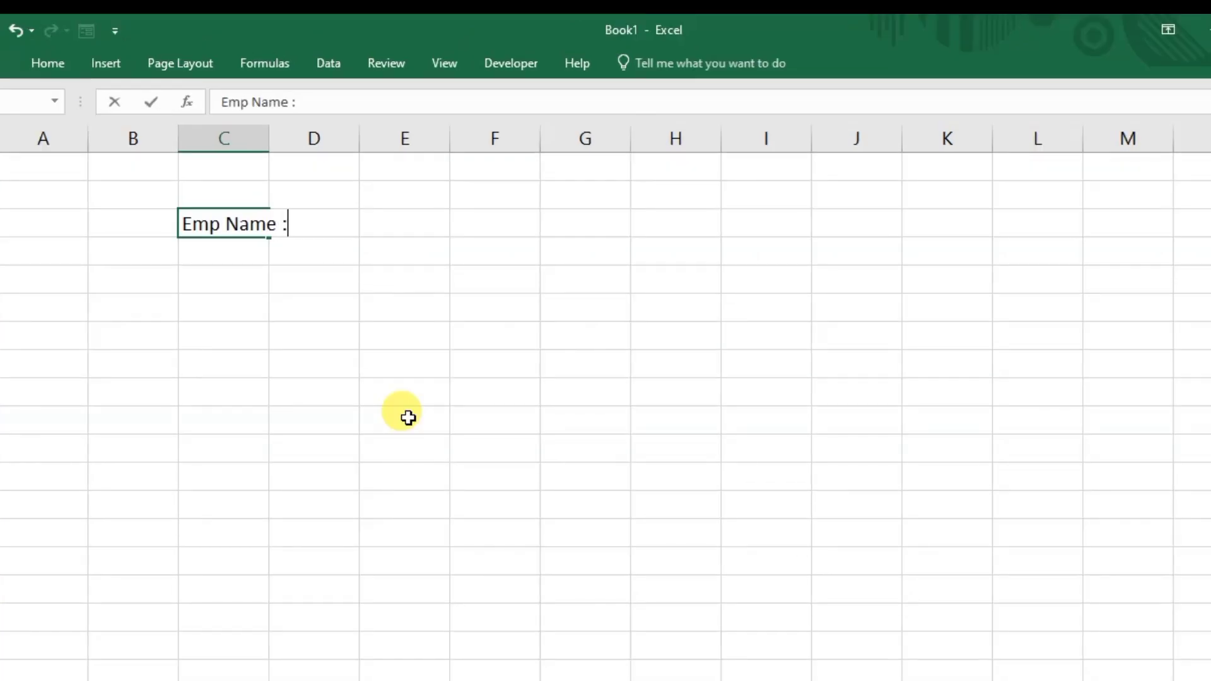
key("Return")
key("Return")
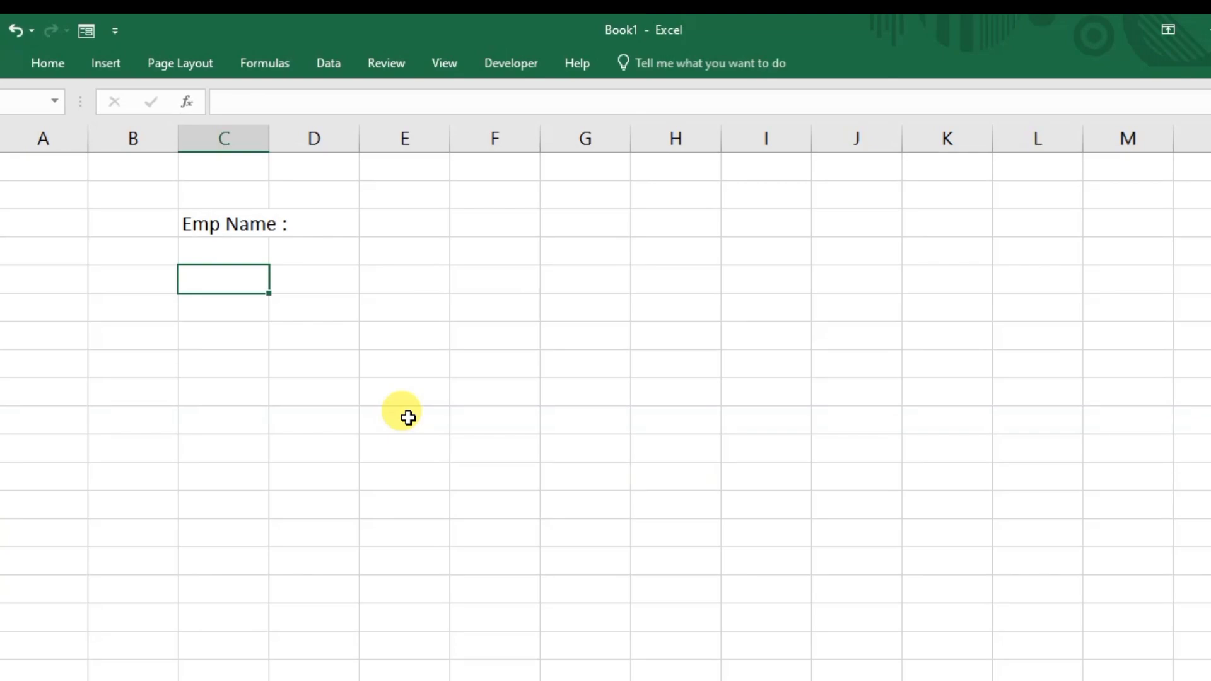
- Add the labels Phone, Email ID :, Gender, Department : and Address : in C5 to C13
left_click(227, 279)
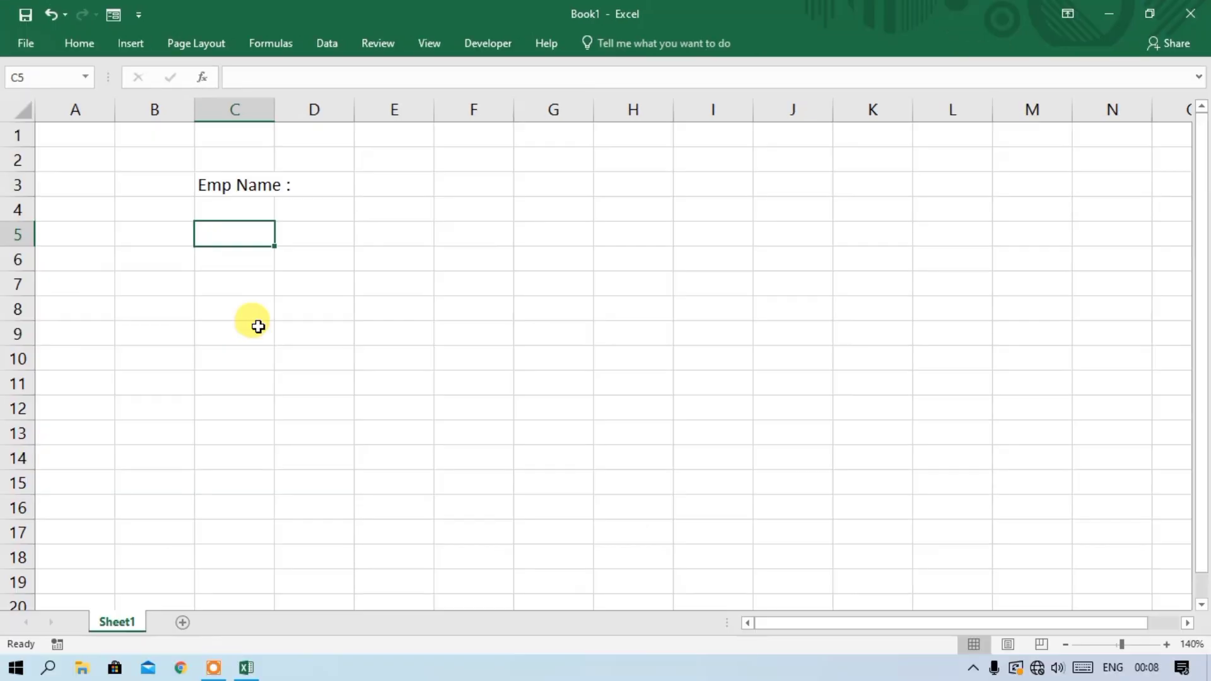
type("Phone :")
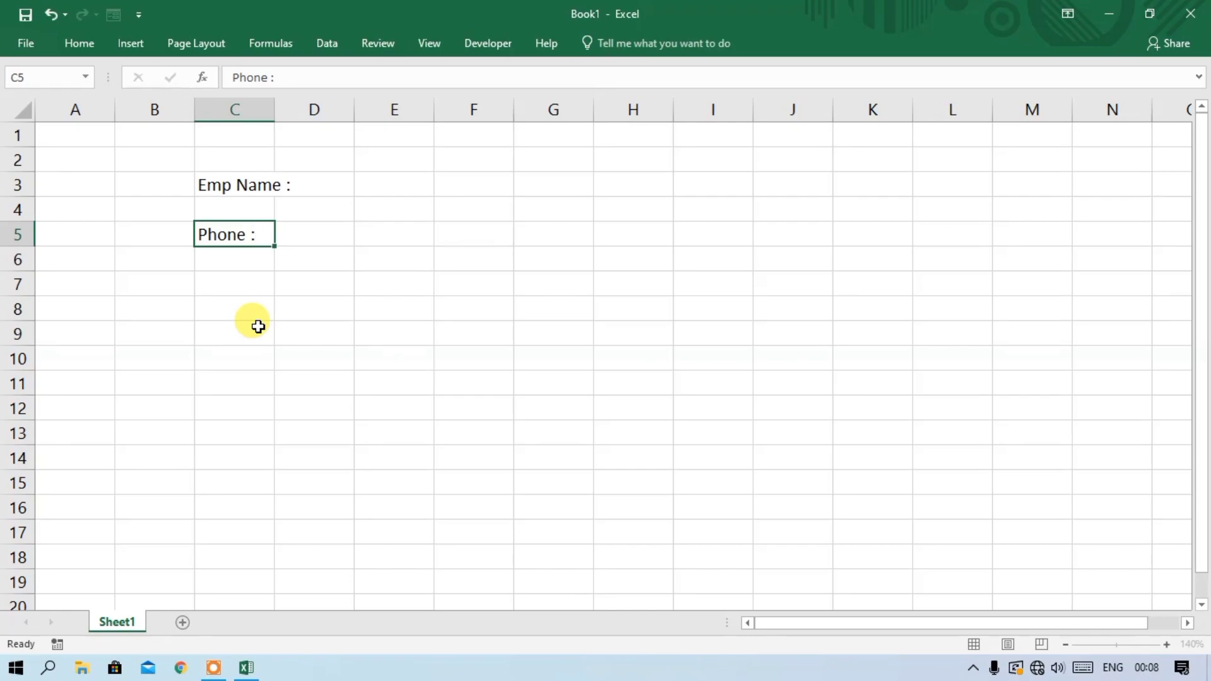
key("Down")
key("Down")
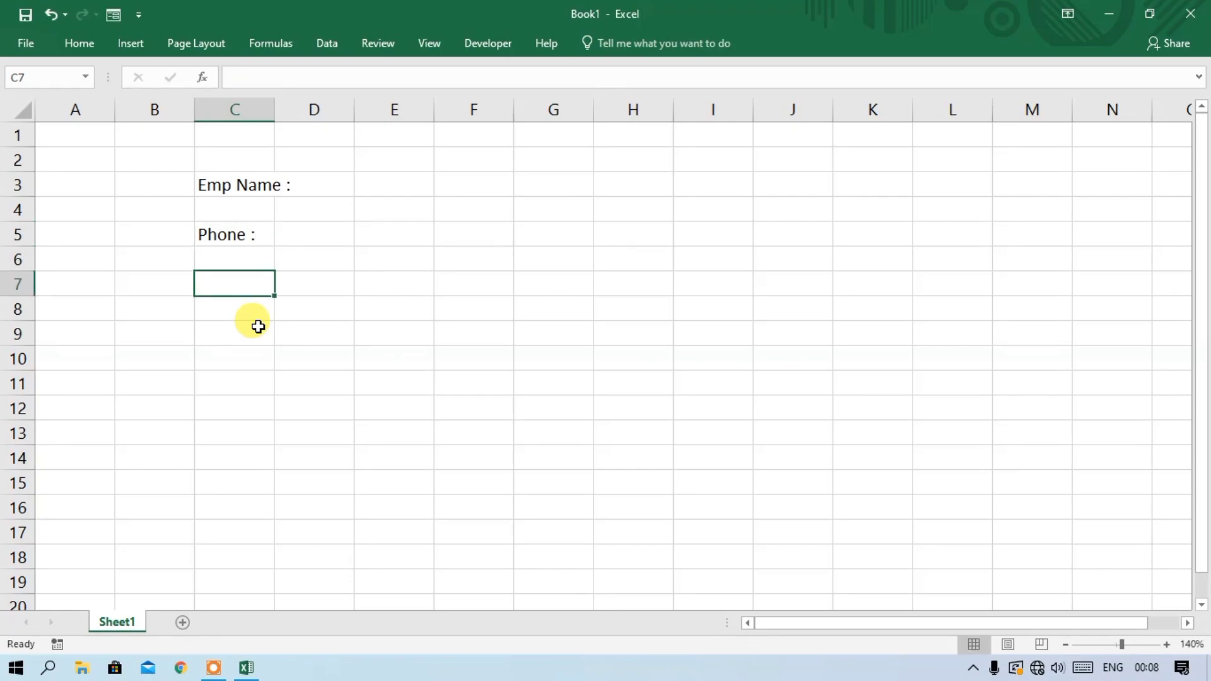
type("Email ID :")
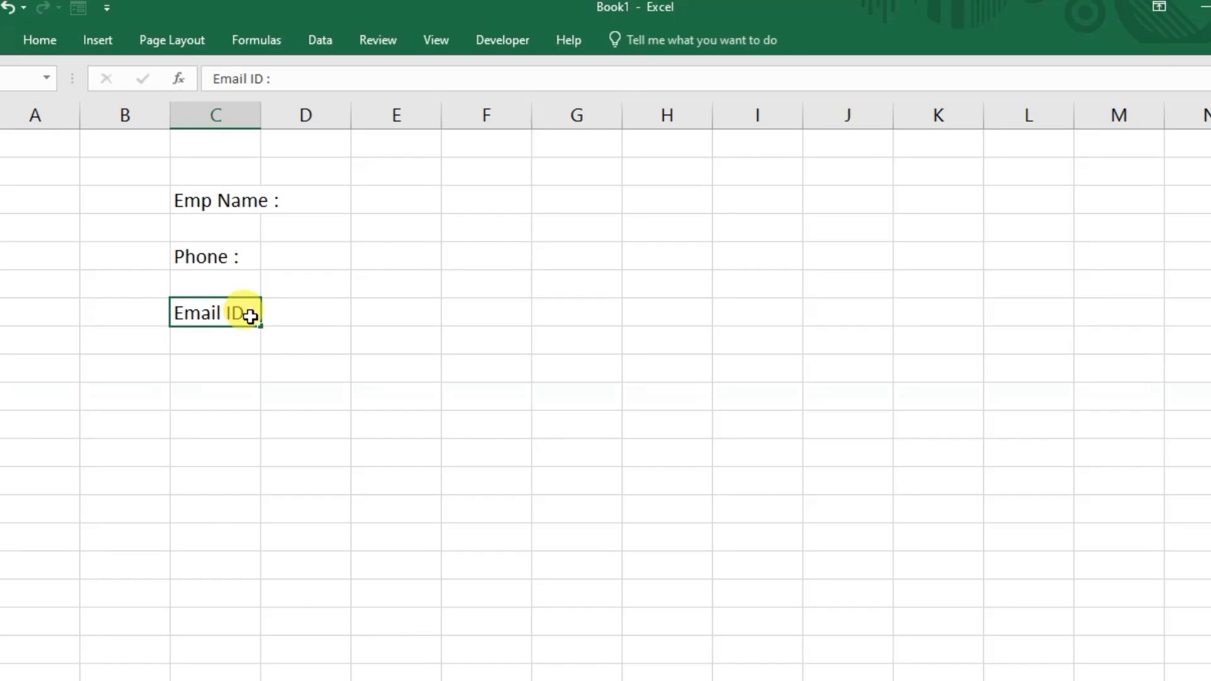
key("Down")
key("Down")
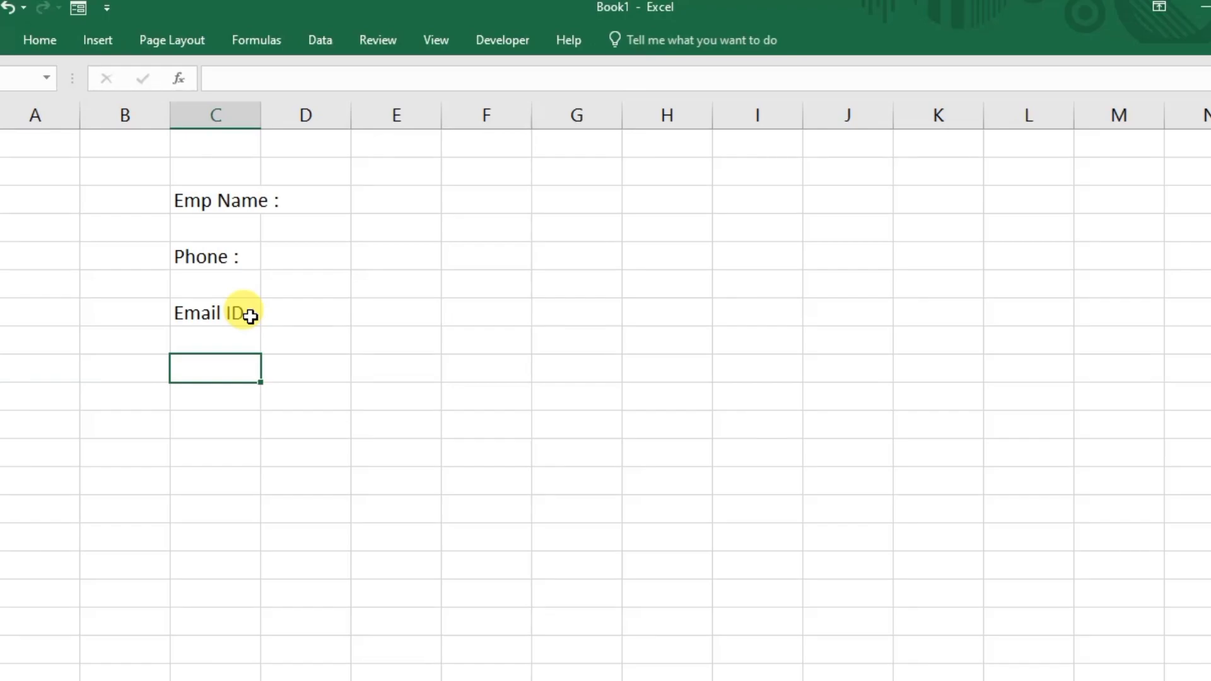
type("Gender :")
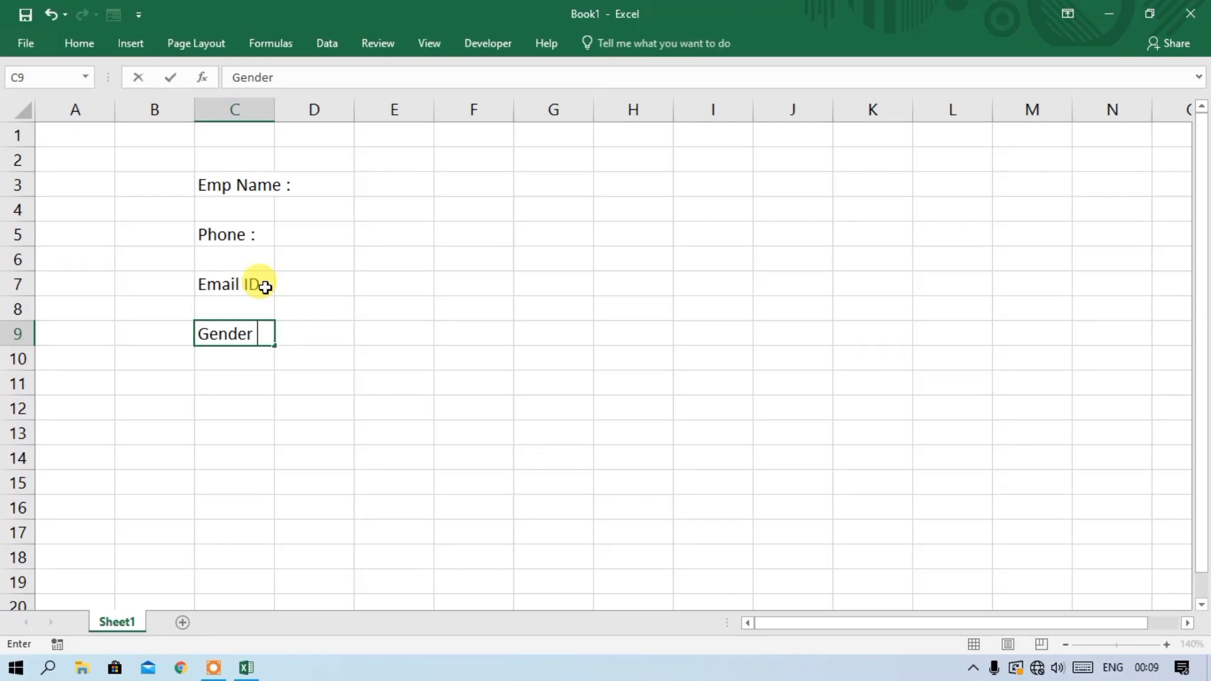
key("Return")
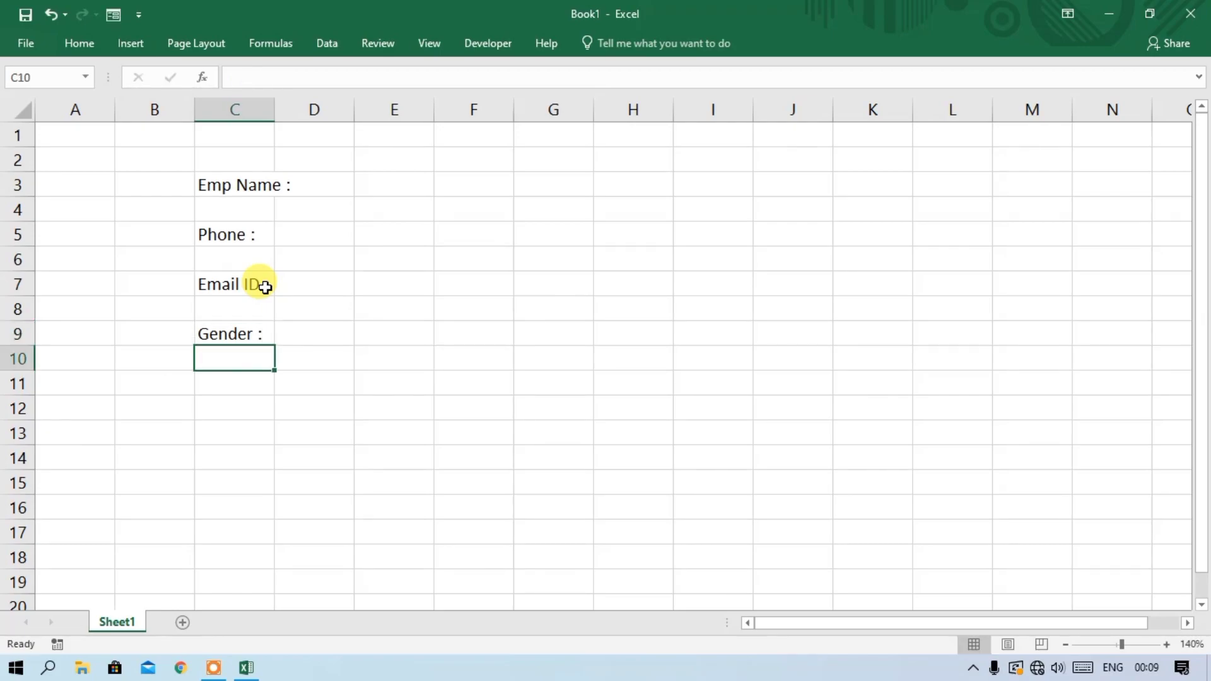
key("Return")
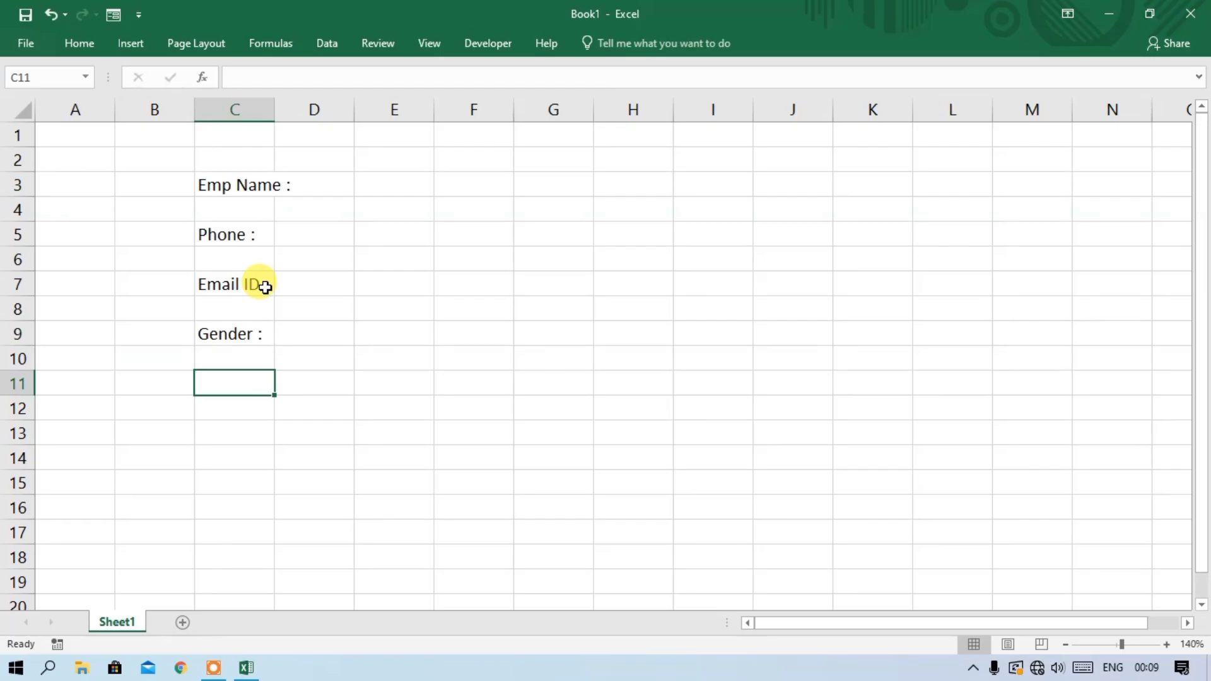
type("Department :")
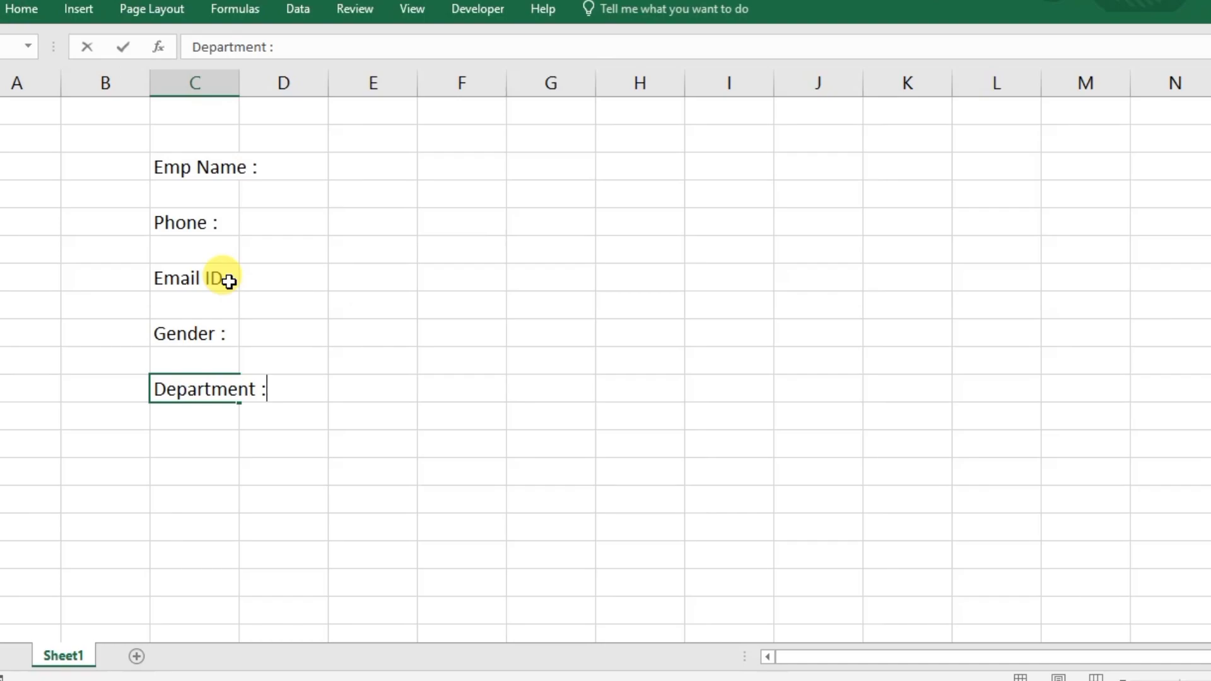
key("Return")
key("Return")
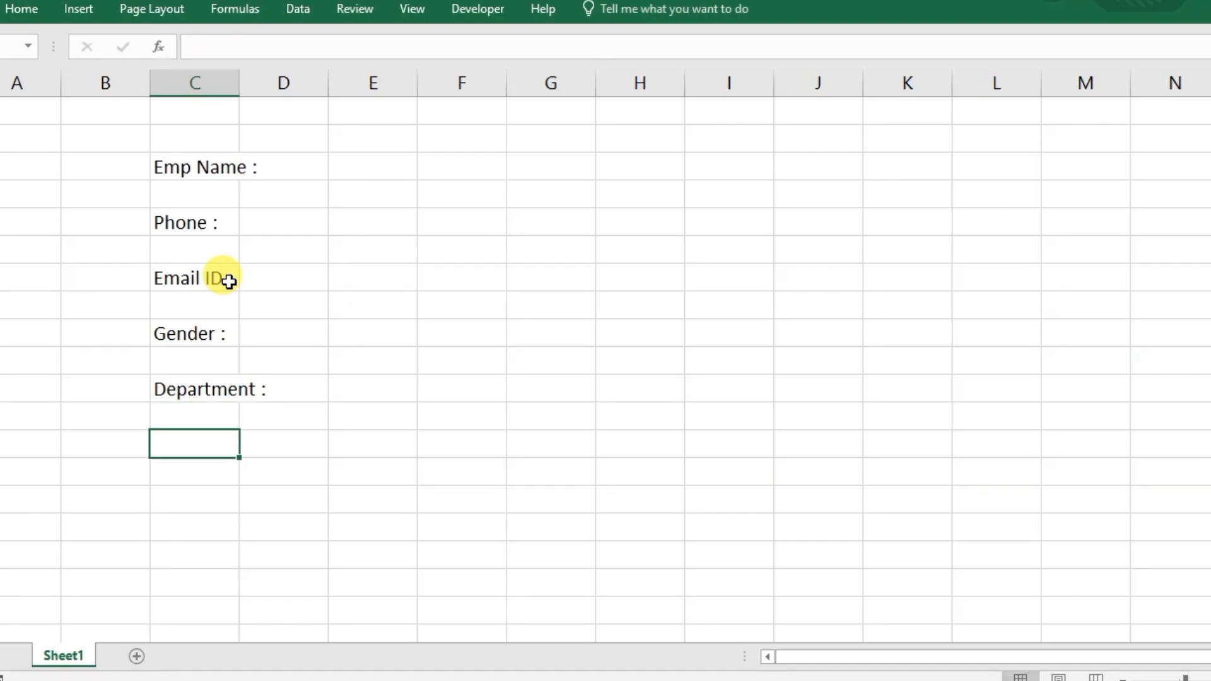
type("Address :")
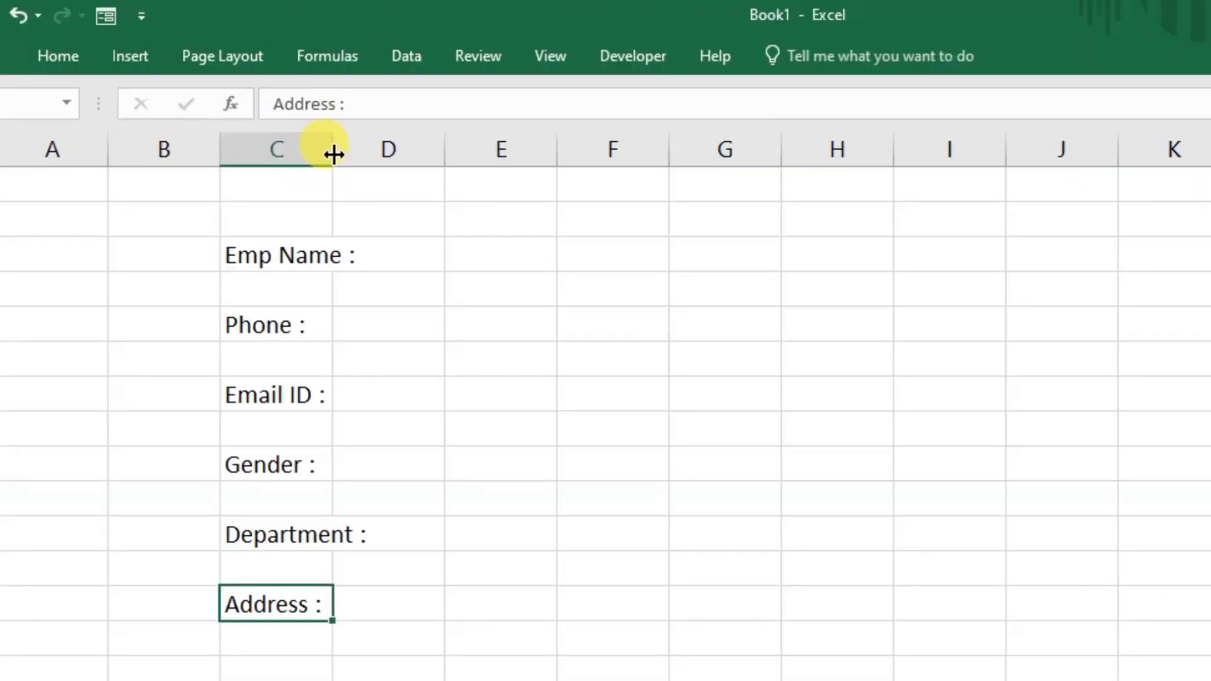
- Autofit column C and select D:F on rows 3, 5, 7, 9, 11 and 13
double_click(275, 112)
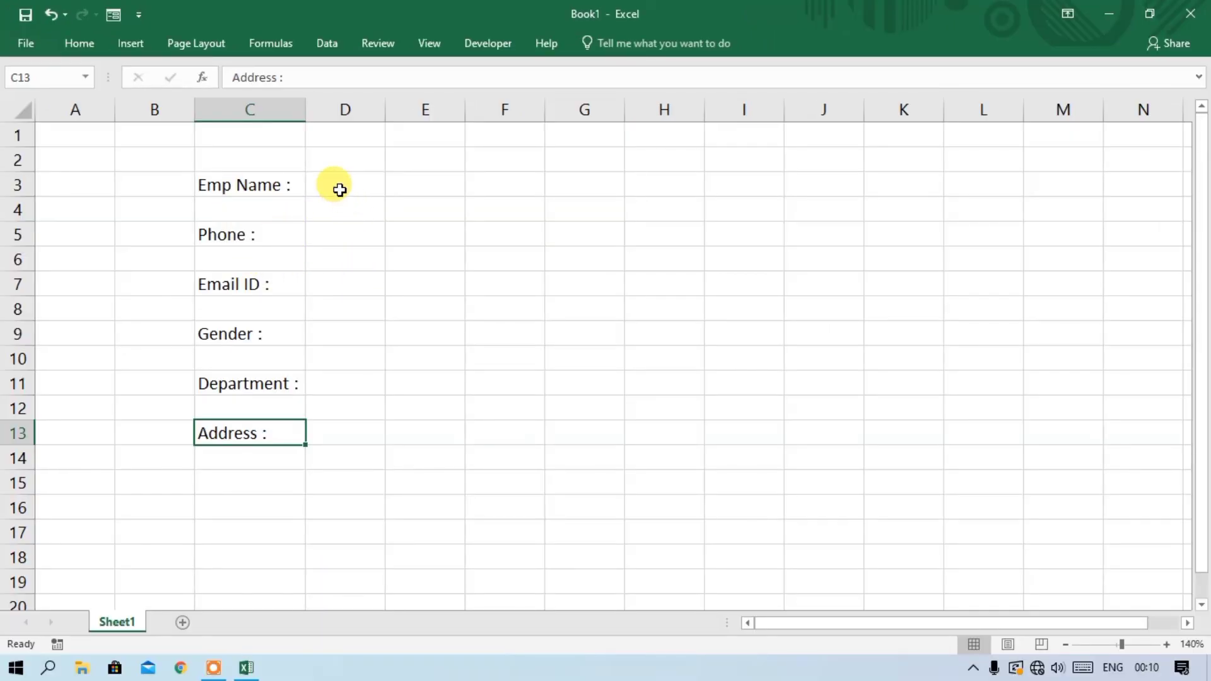
left_click_drag(338, 188, 491, 184)
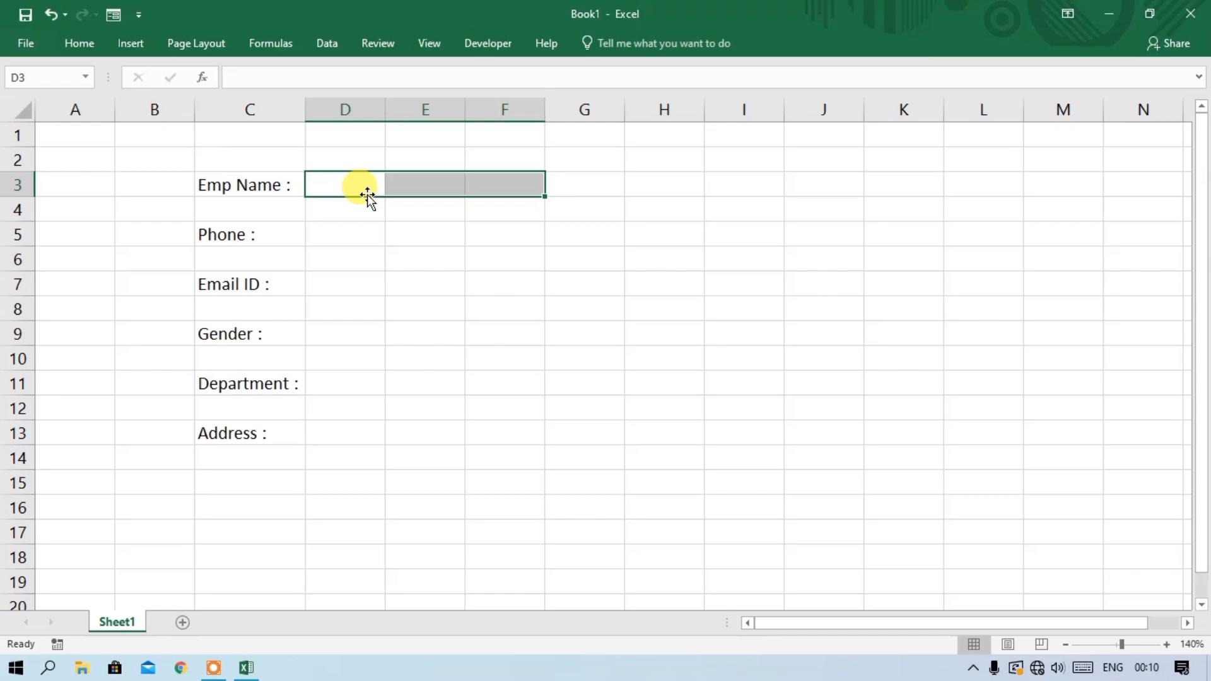
left_click_drag(326, 239, 498, 238)
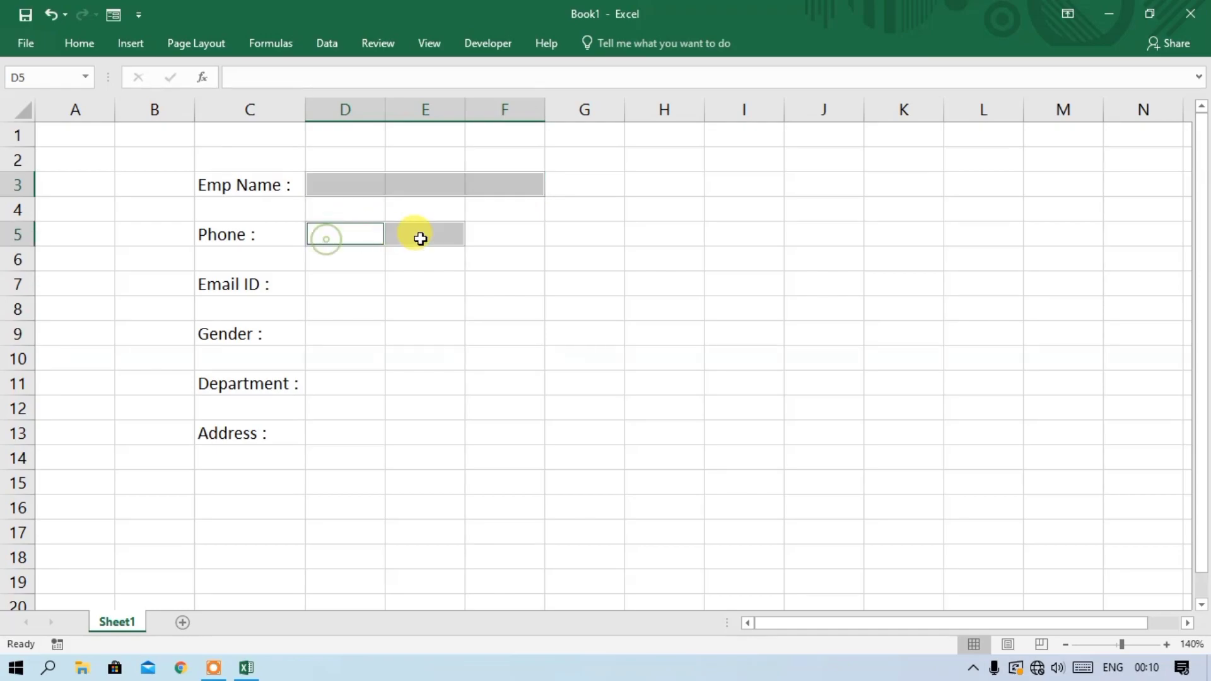
left_click_drag(340, 278, 504, 281)
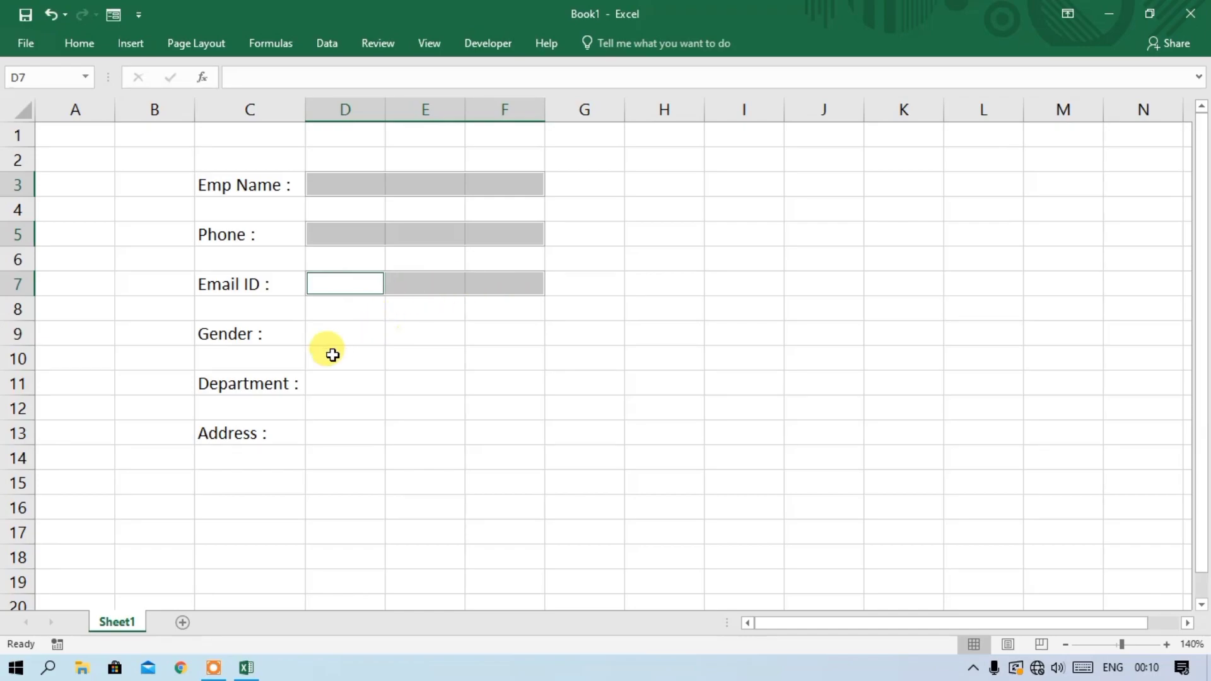
left_click_drag(320, 338, 501, 331)
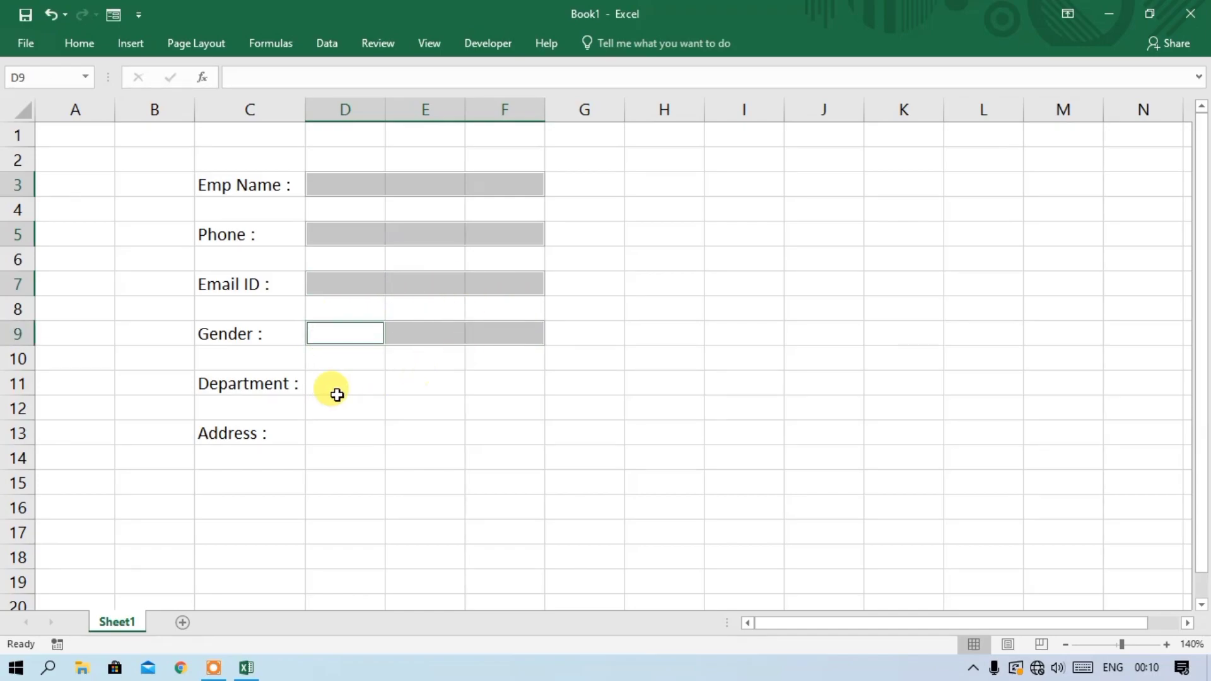
left_click_drag(332, 388, 509, 387)
left_click_drag(328, 444, 488, 440)
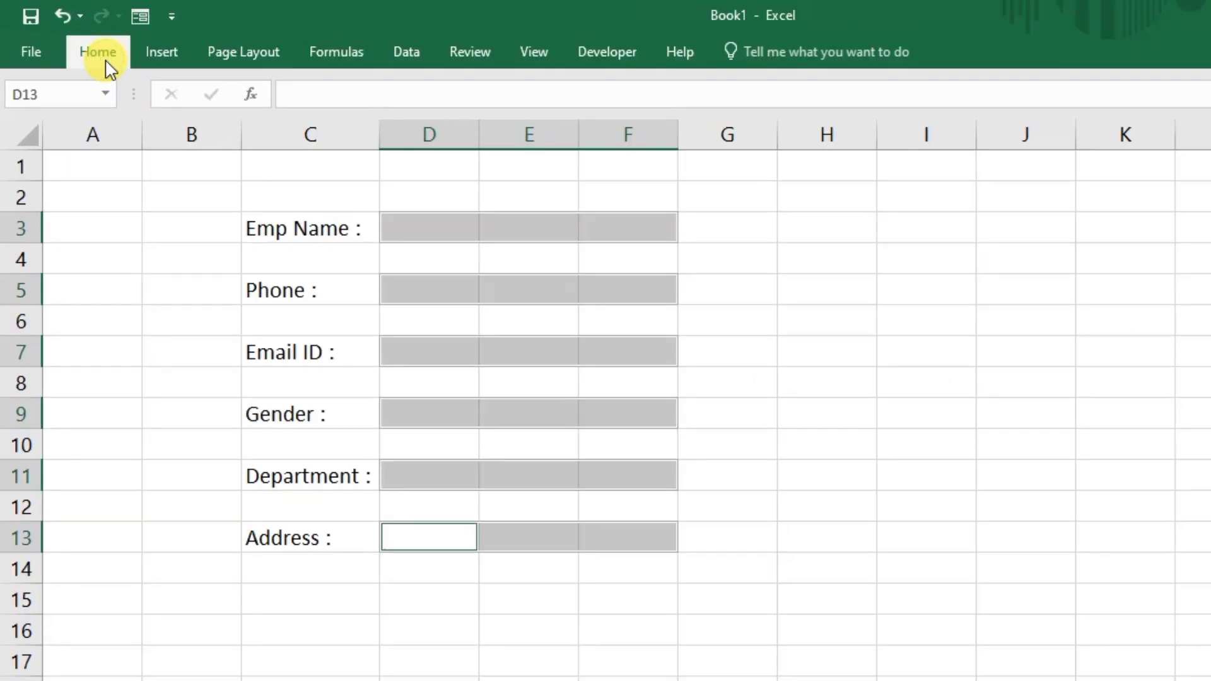
- Merge each selected D:F range into a single input cell
left_click(106, 62)
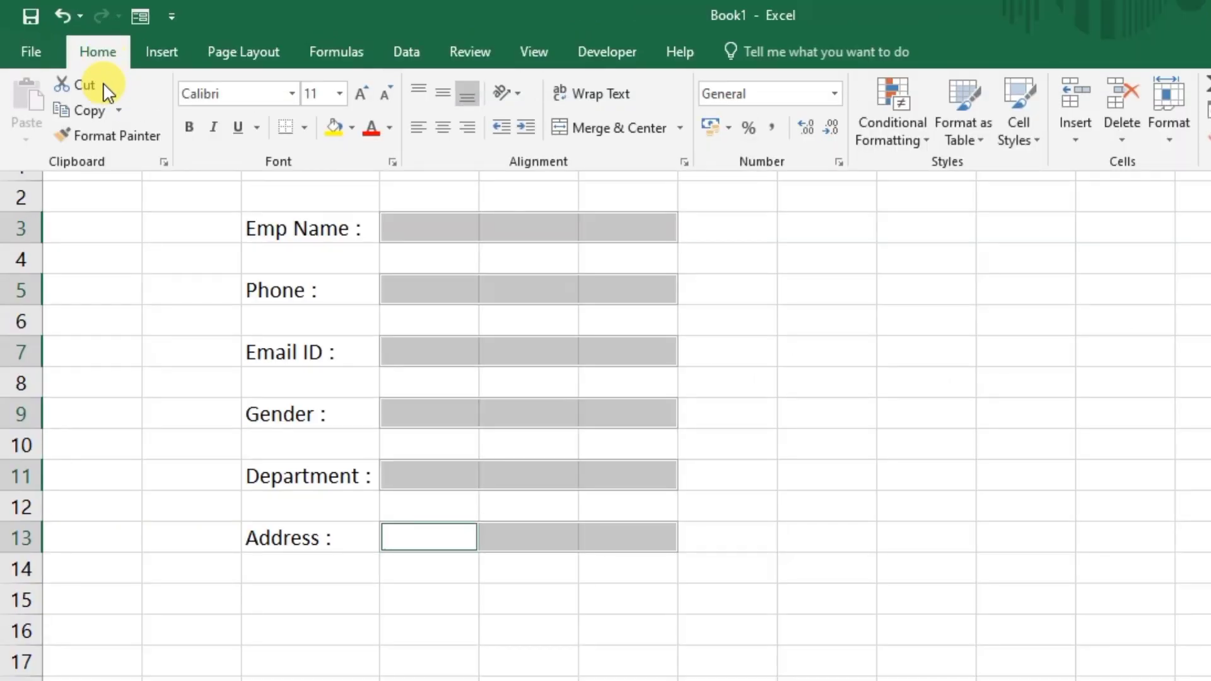
left_click(679, 129)
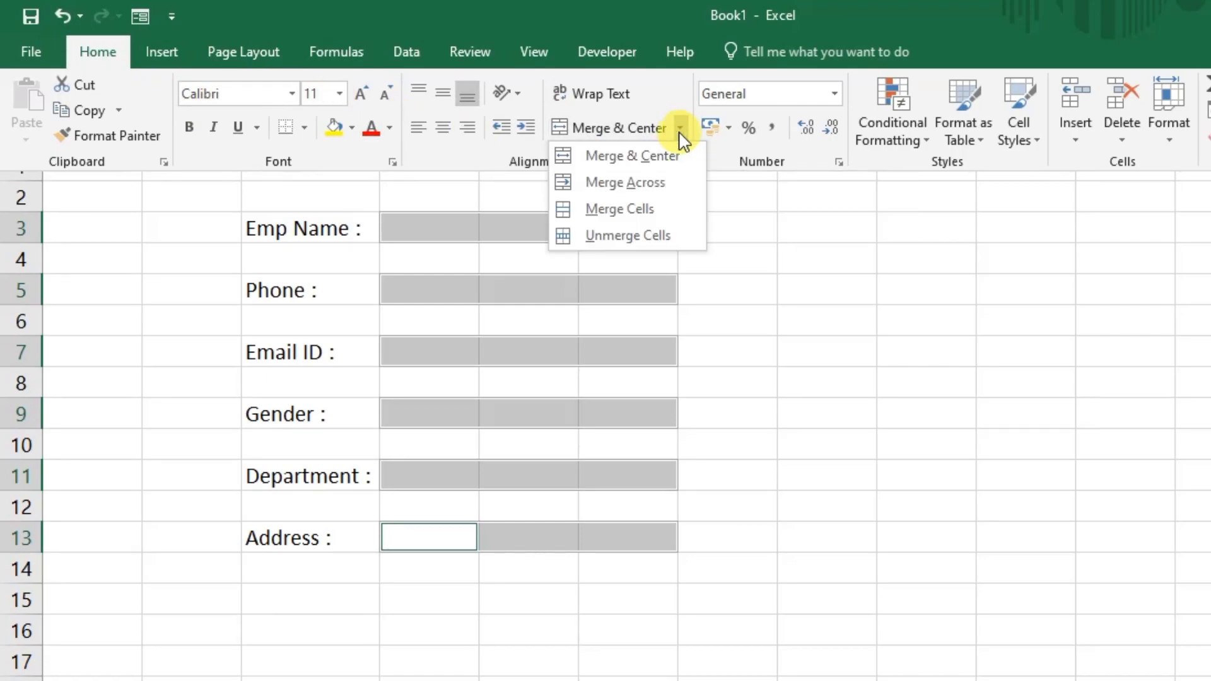
left_click(622, 210)
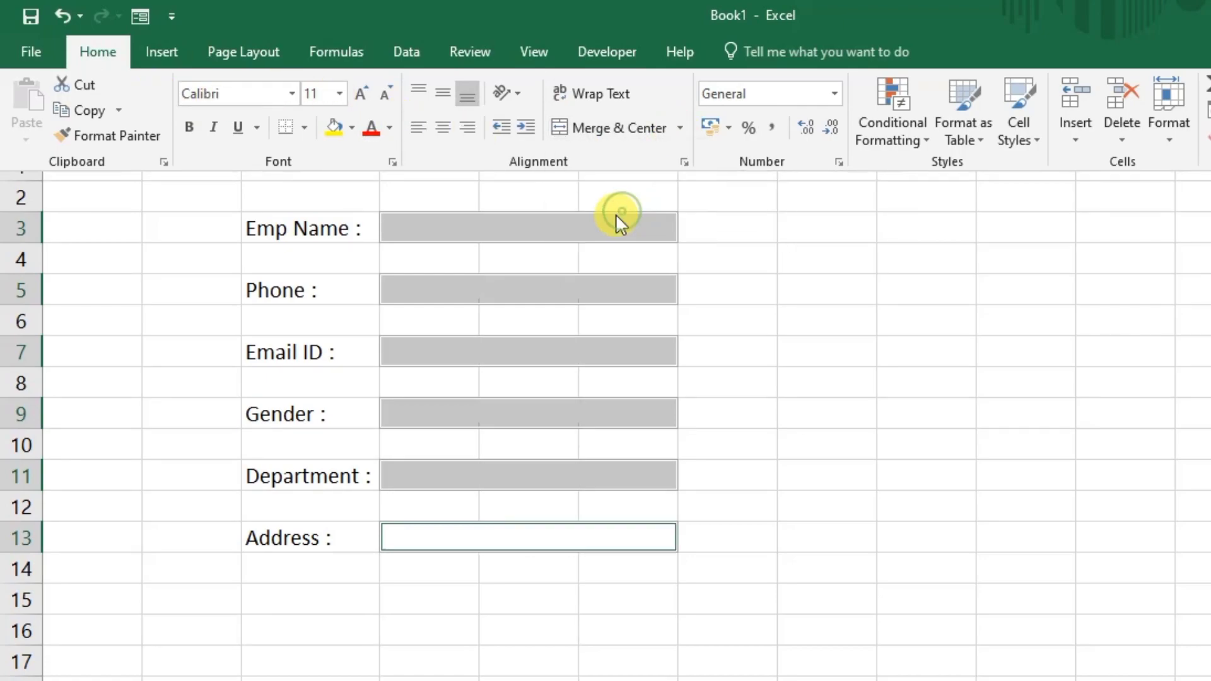
left_click(558, 332)
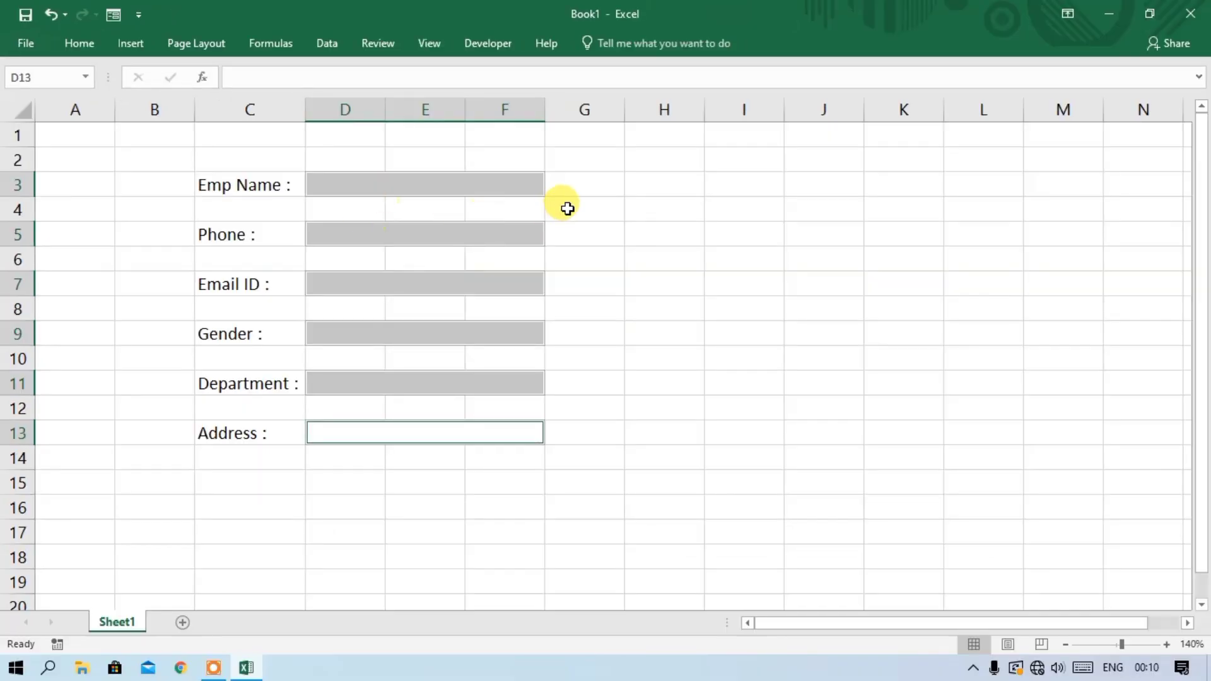
left_click(568, 209)
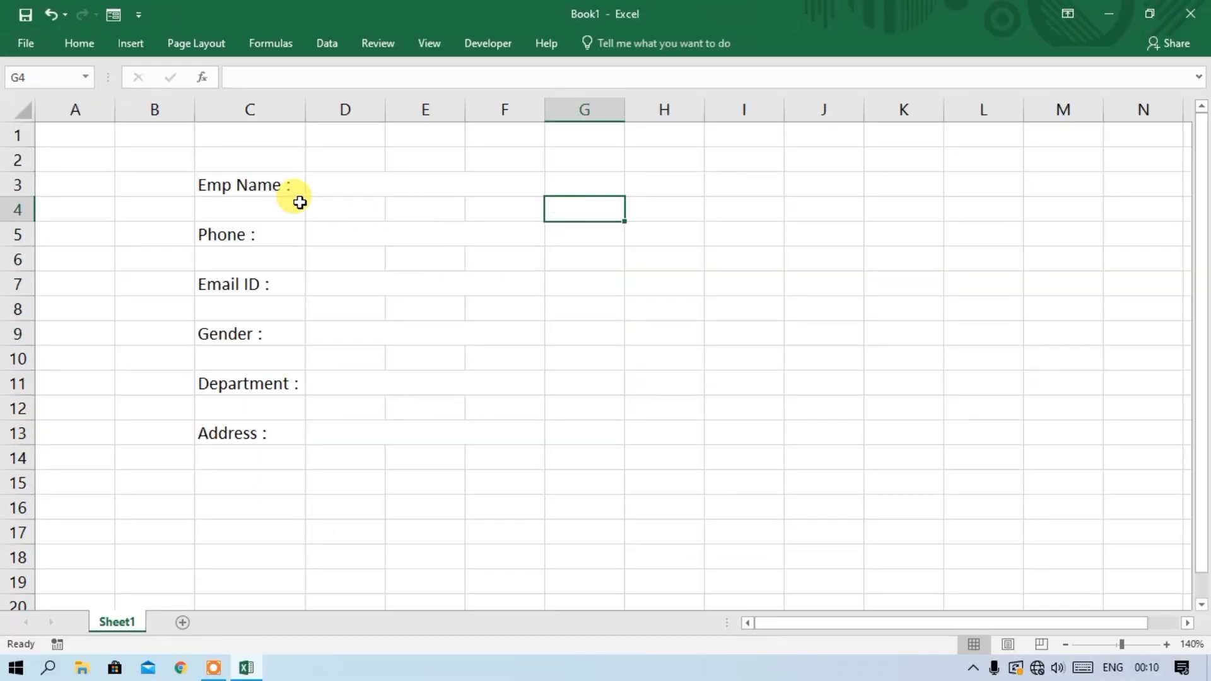
- Select the six labels in C3–C13 together with their merged input cells
left_click(253, 185)
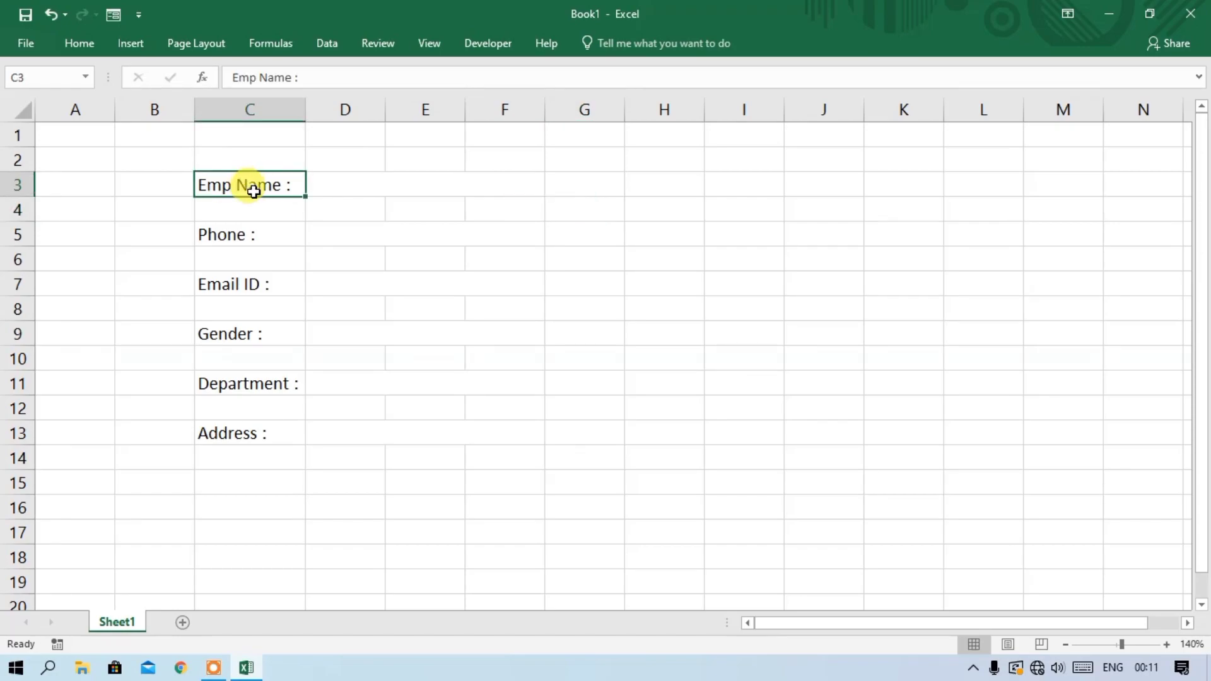
left_click(252, 236, "ctrl")
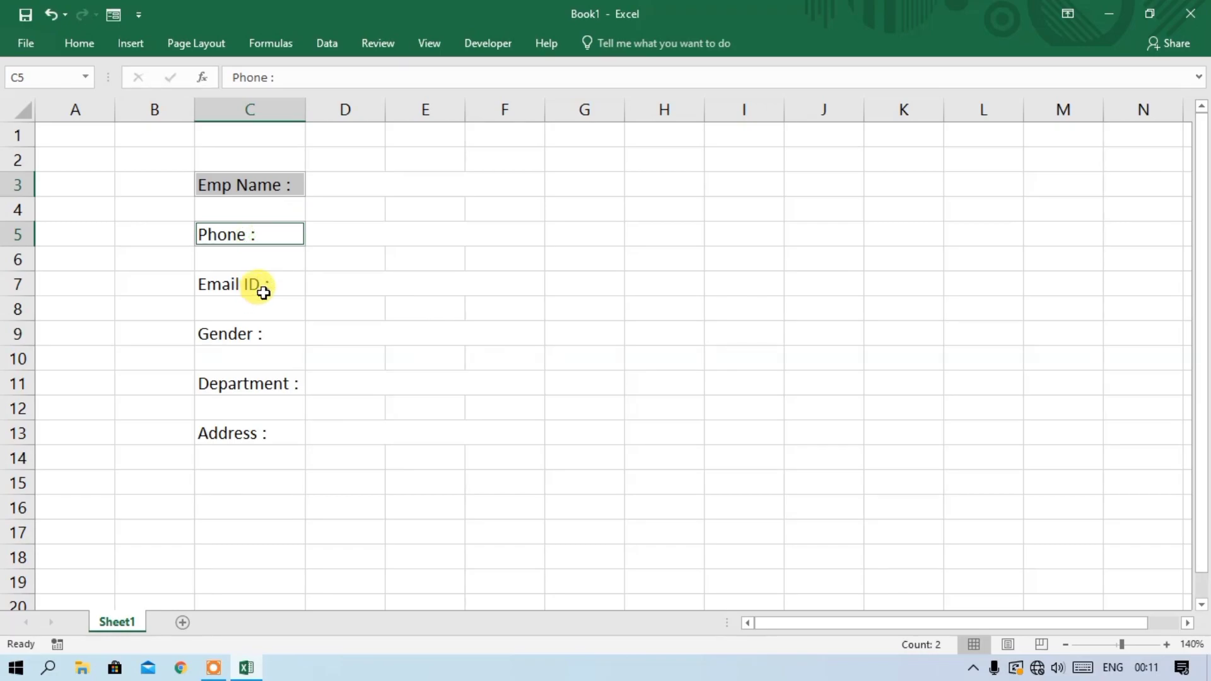
left_click(259, 290, "ctrl")
left_click(260, 333, "ctrl")
left_click(261, 383, "ctrl")
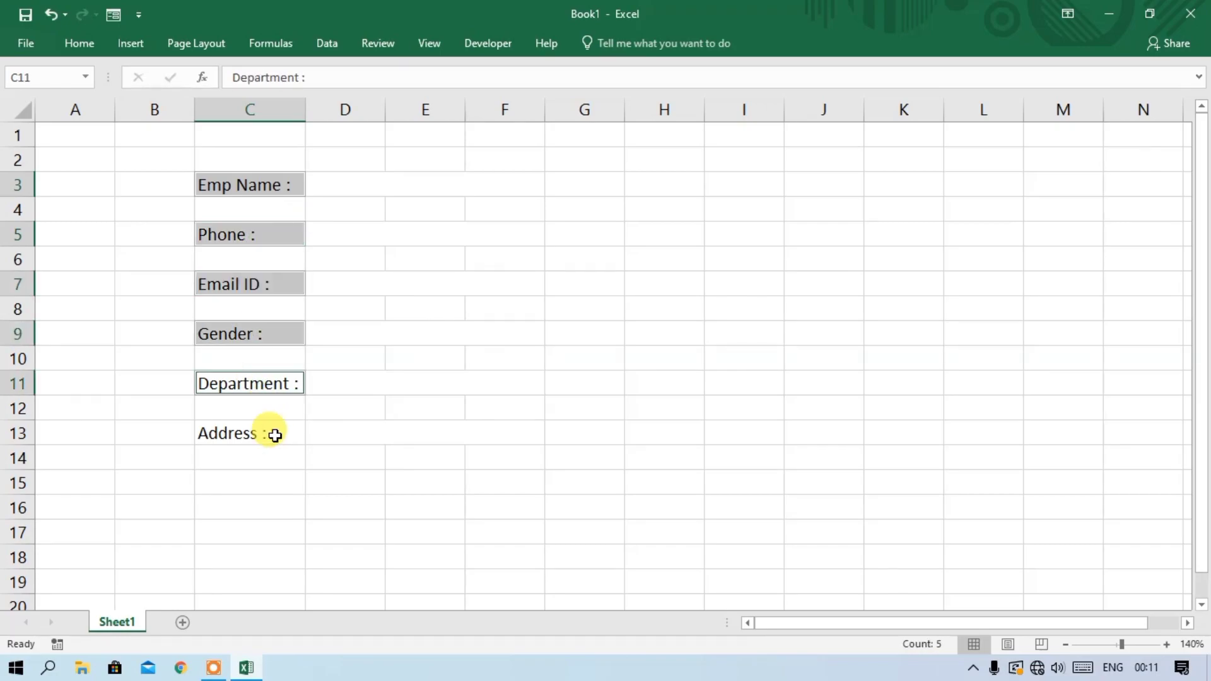
left_click(270, 432, "ctrl")
left_click(411, 190, "ctrl")
left_click(396, 245, "ctrl")
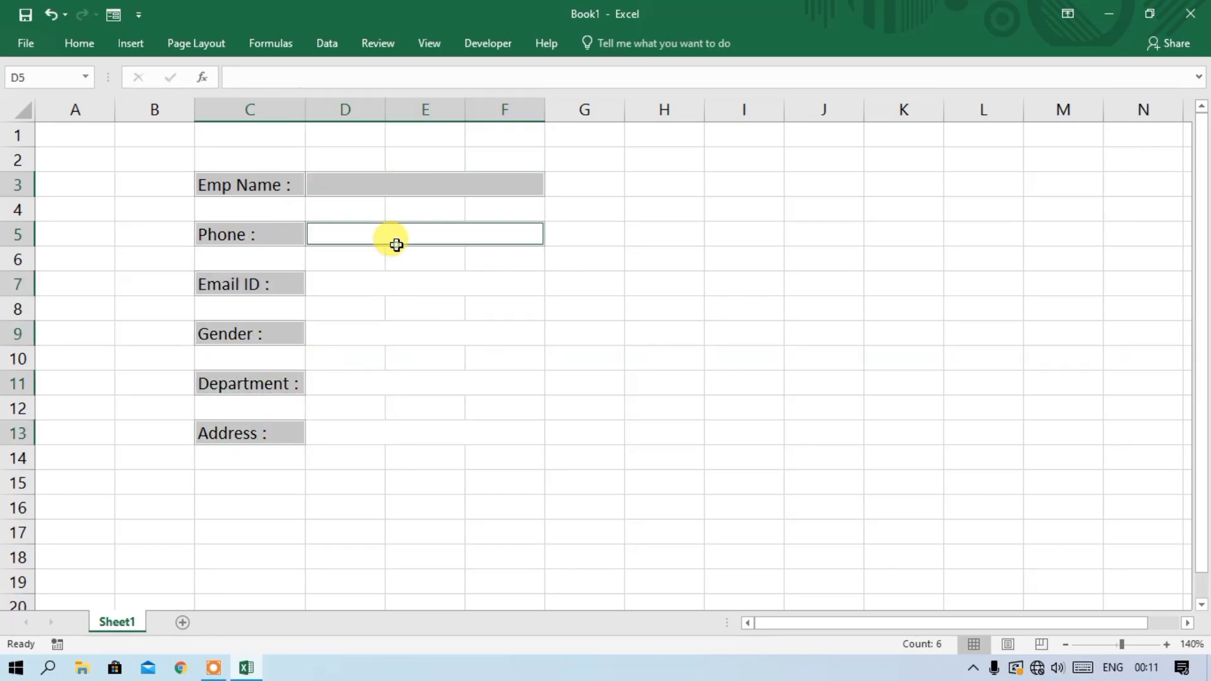
left_click(384, 285, "ctrl")
left_click(389, 344, "ctrl")
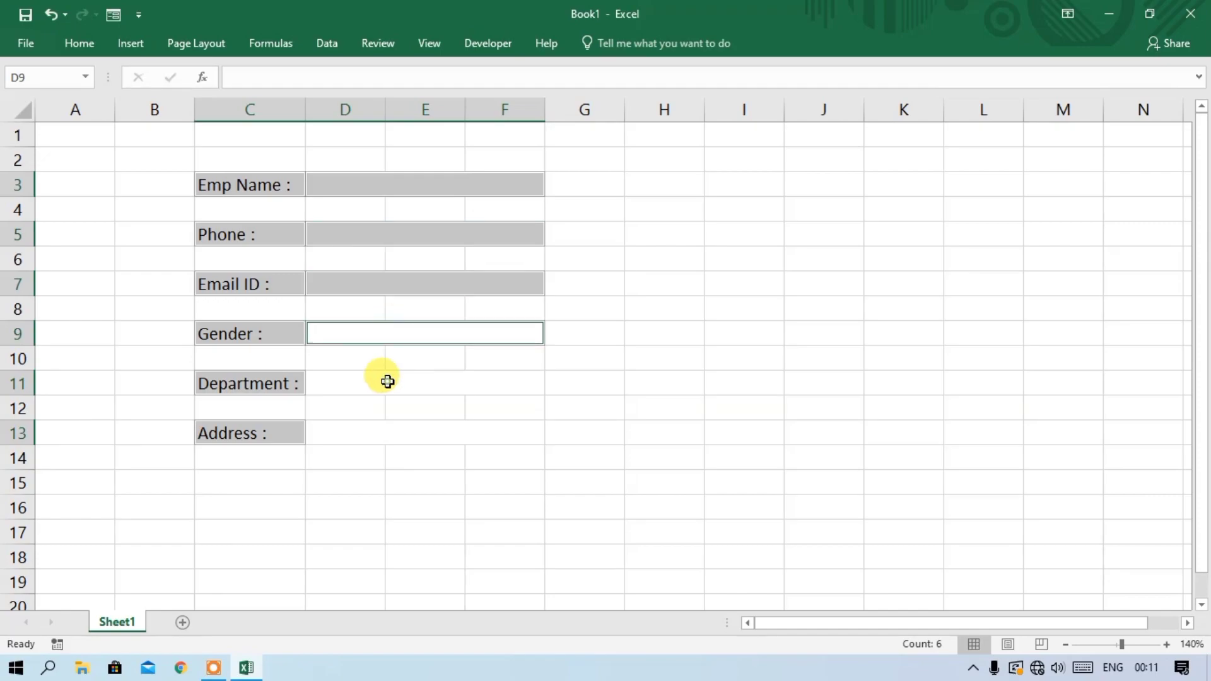
left_click(387, 382, "ctrl")
left_click(385, 434, "ctrl")
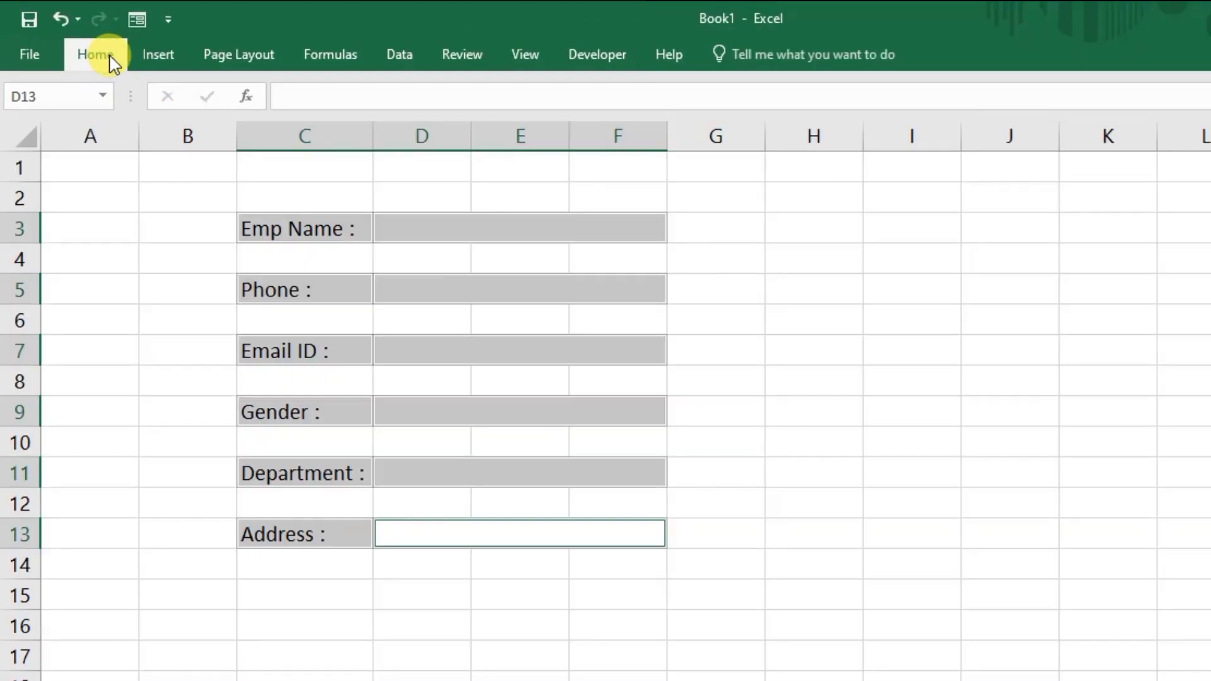
- Apply All Borders to the selected form cells
left_click(89, 48)
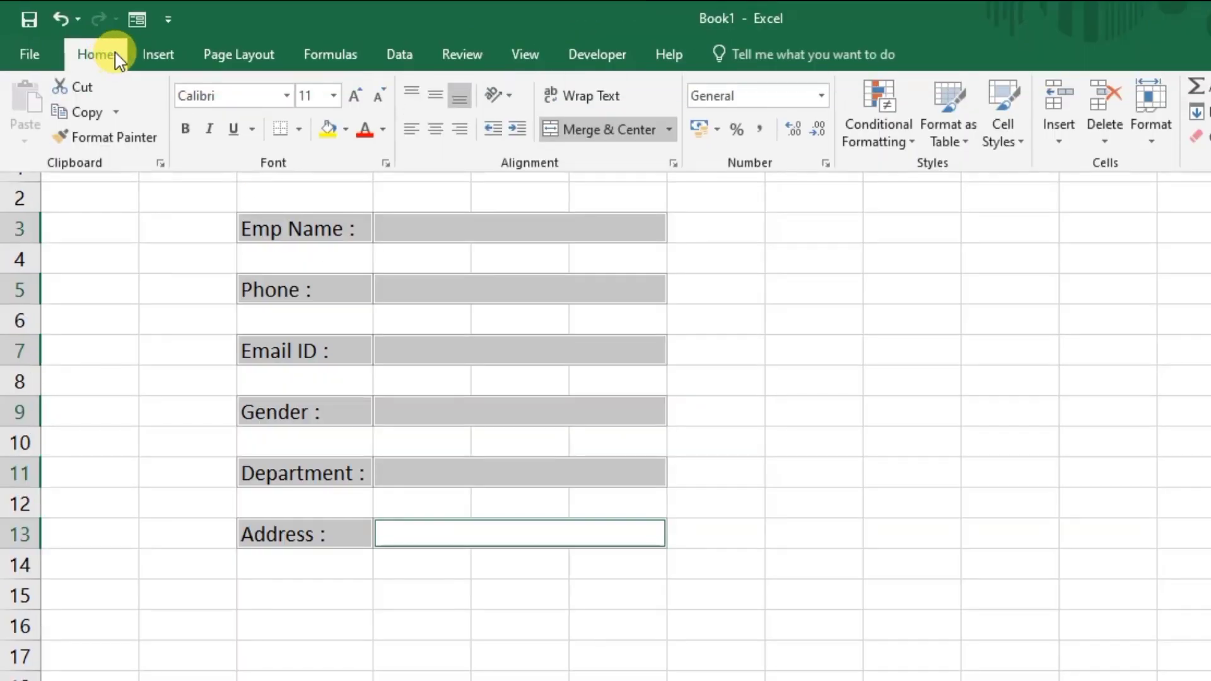
left_click(298, 129)
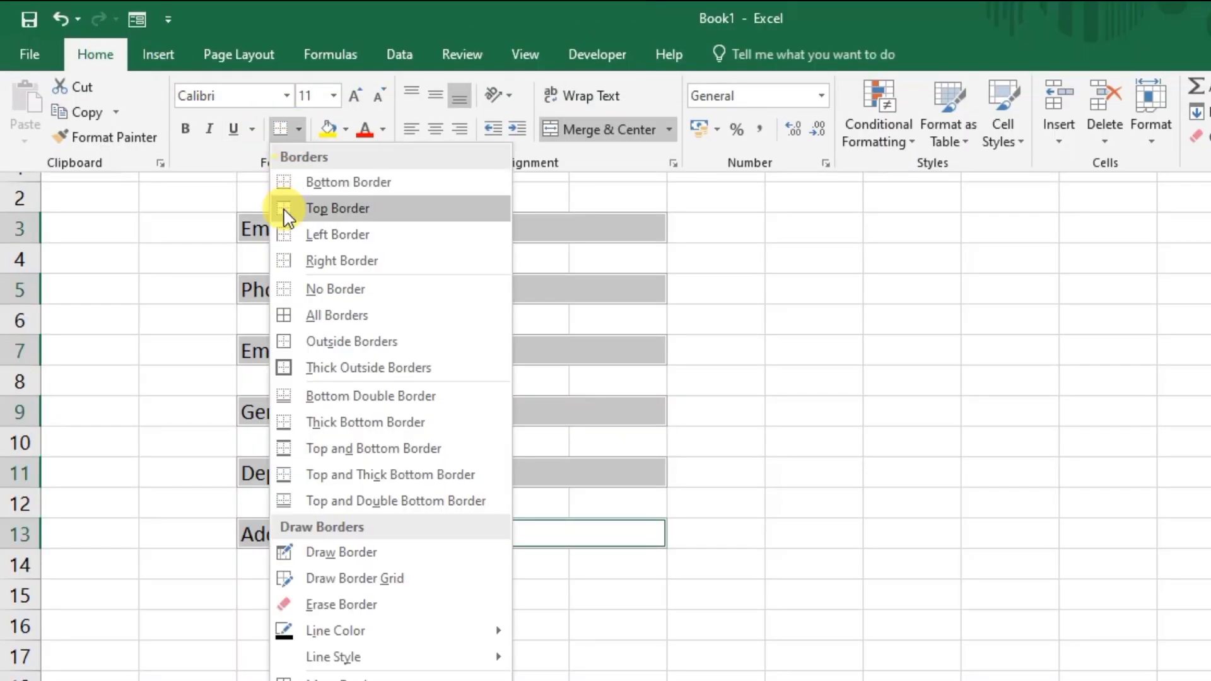
left_click(338, 315)
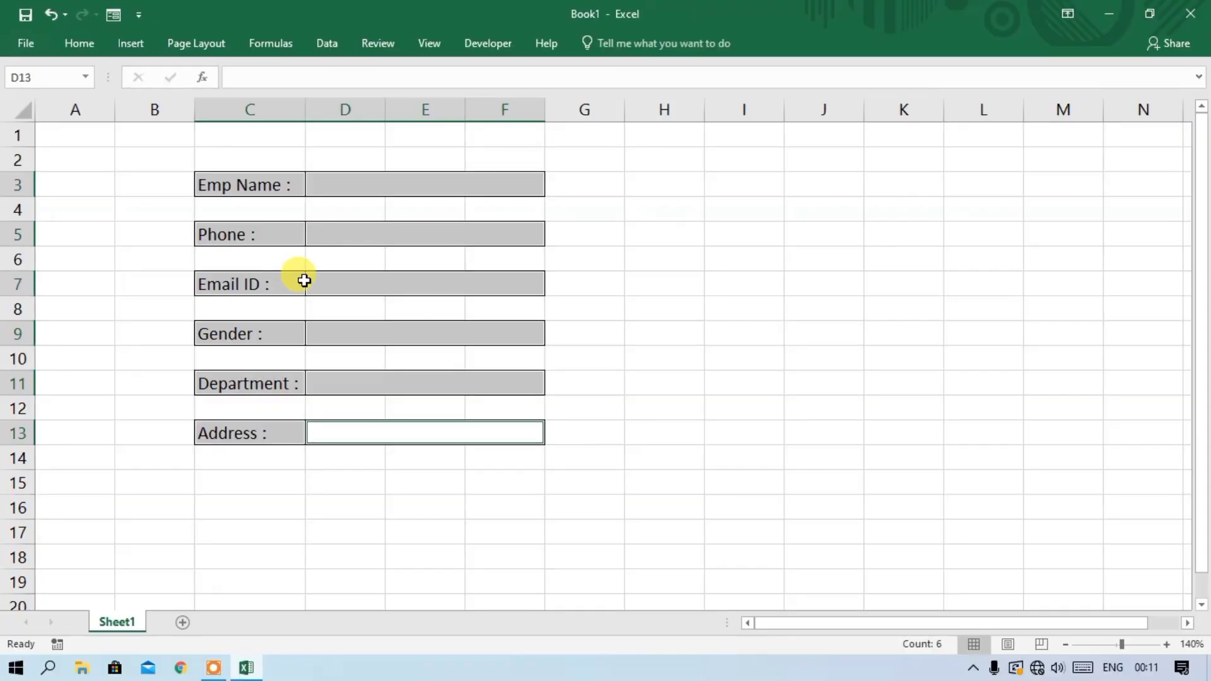
left_click(653, 280)
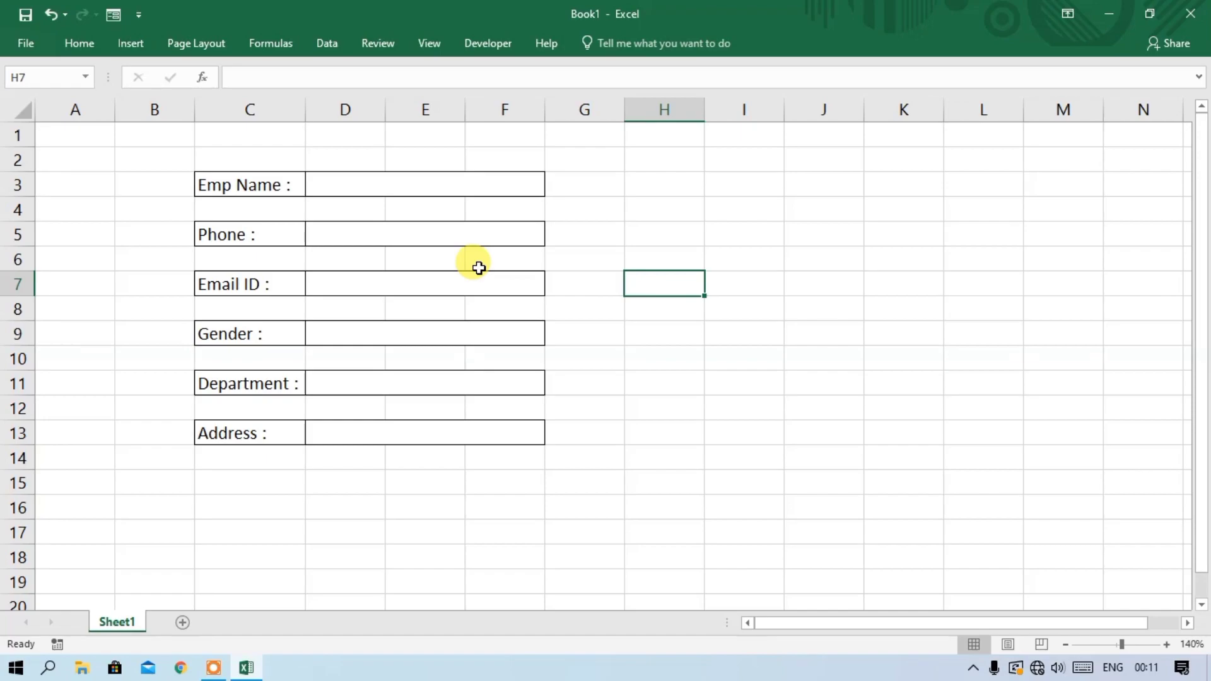
- Select the six merged input fields from Emp Name down to Address
left_click(426, 188)
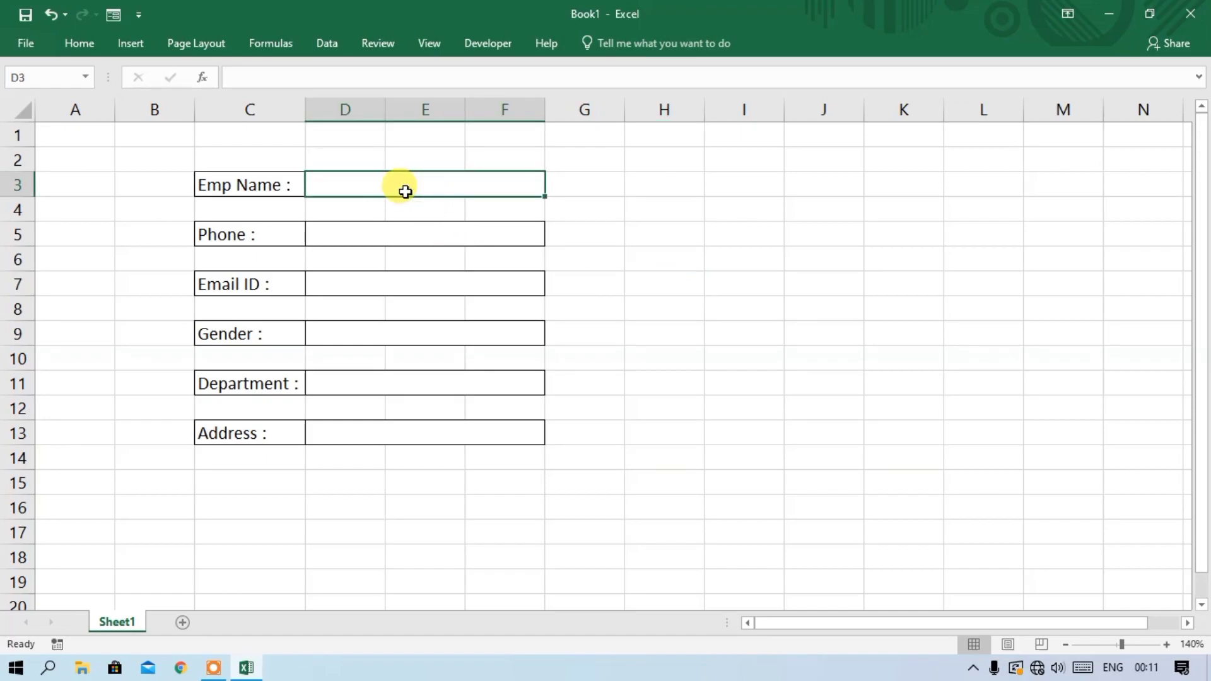
left_click(399, 233, "ctrl")
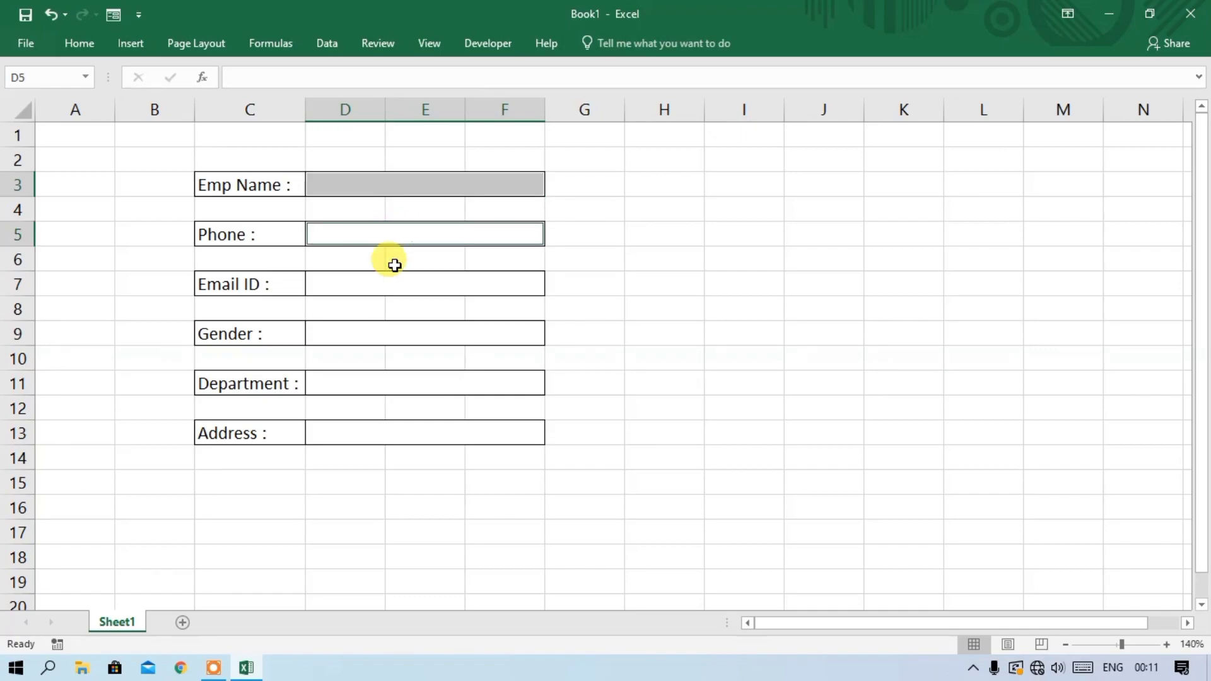
left_click(409, 279, "ctrl")
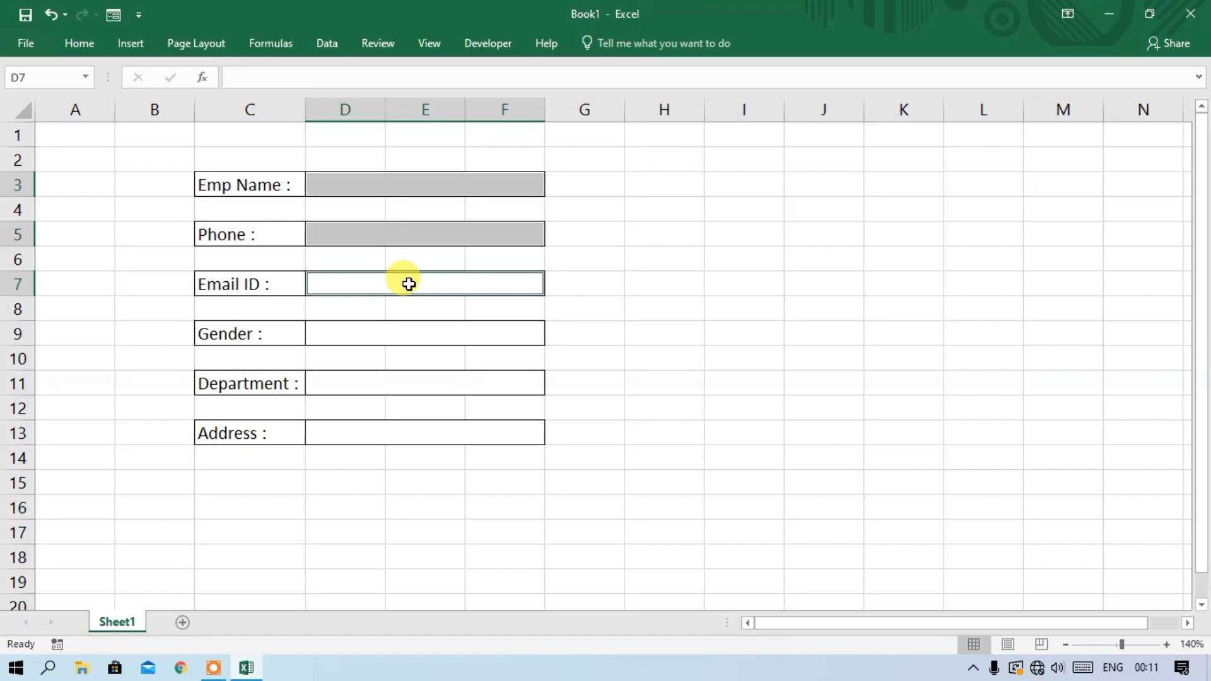
left_click(391, 329, "ctrl")
left_click(410, 389, "ctrl")
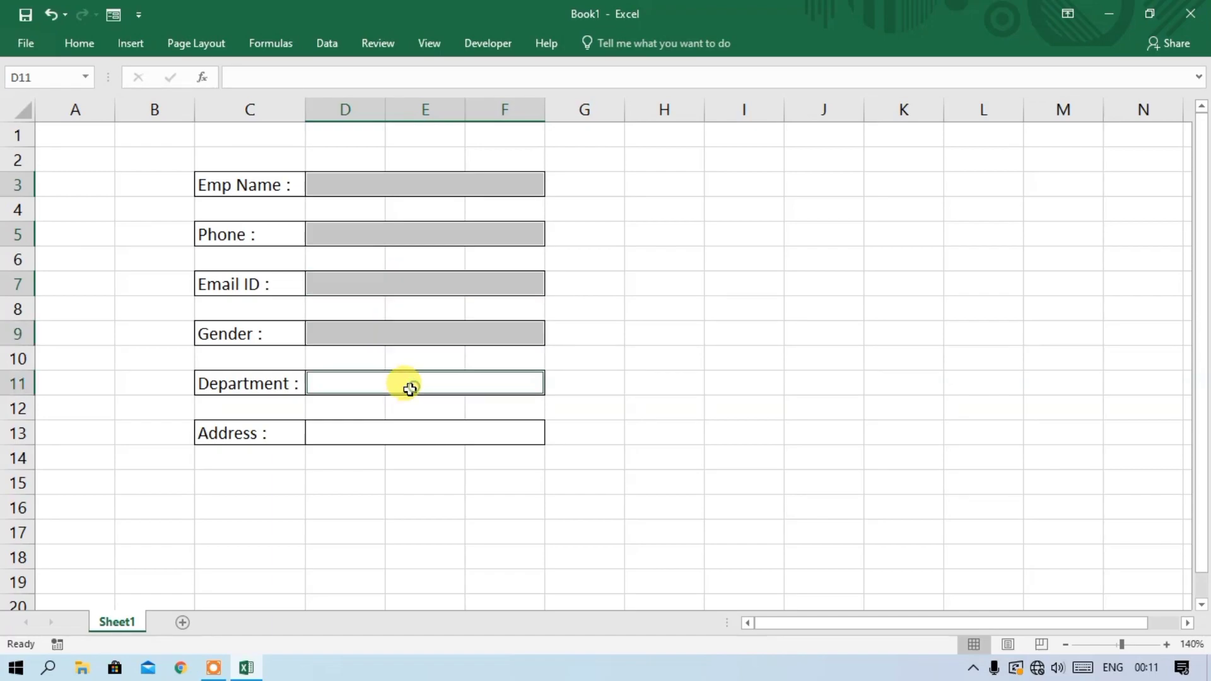
left_click(422, 431, "ctrl")
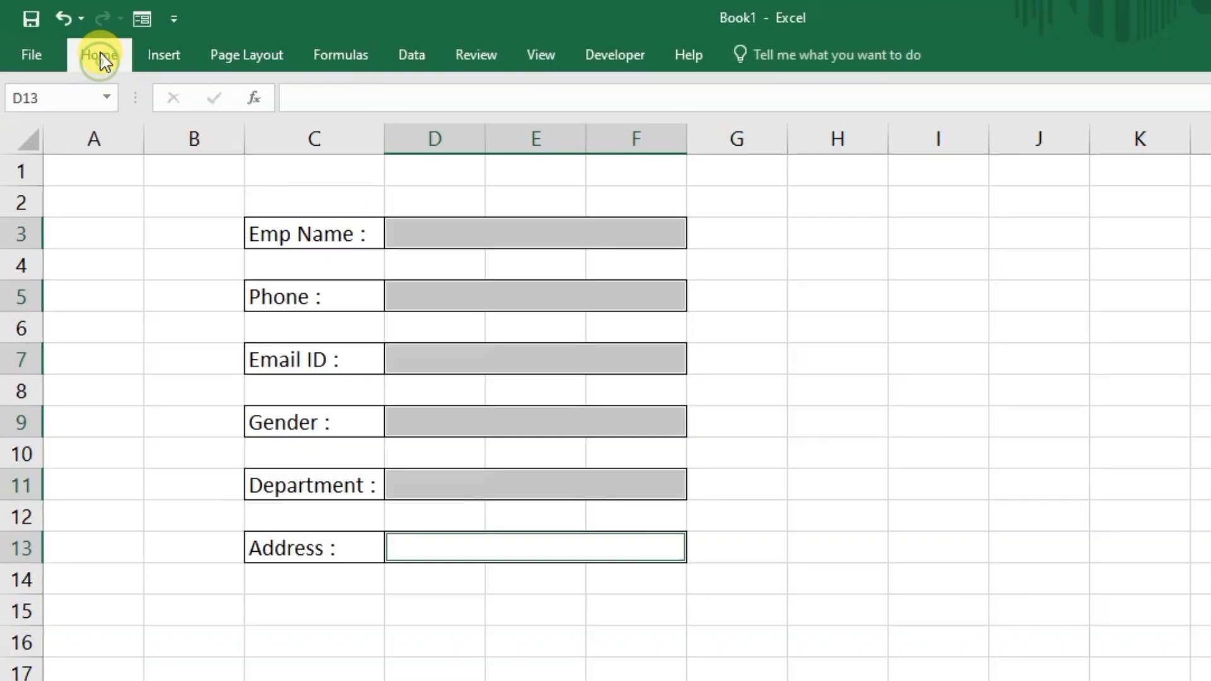
- Add a Blanks conditional formatting rule with a light grey fill
left_click(80, 45)
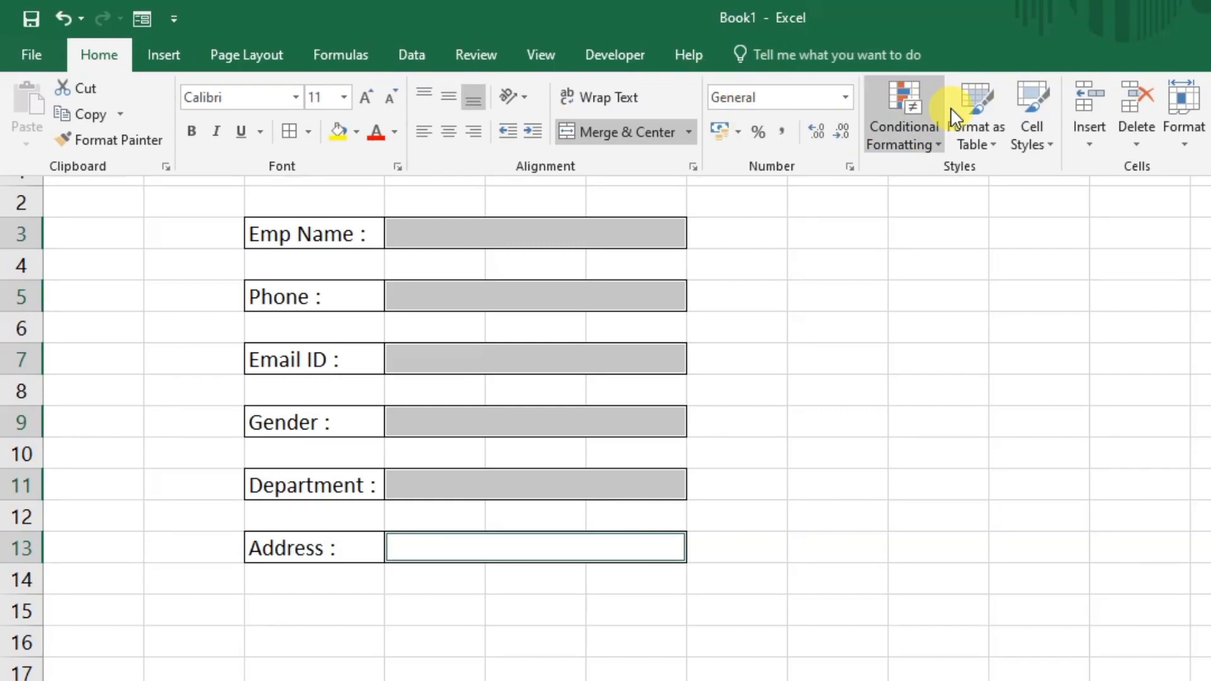
left_click(911, 147)
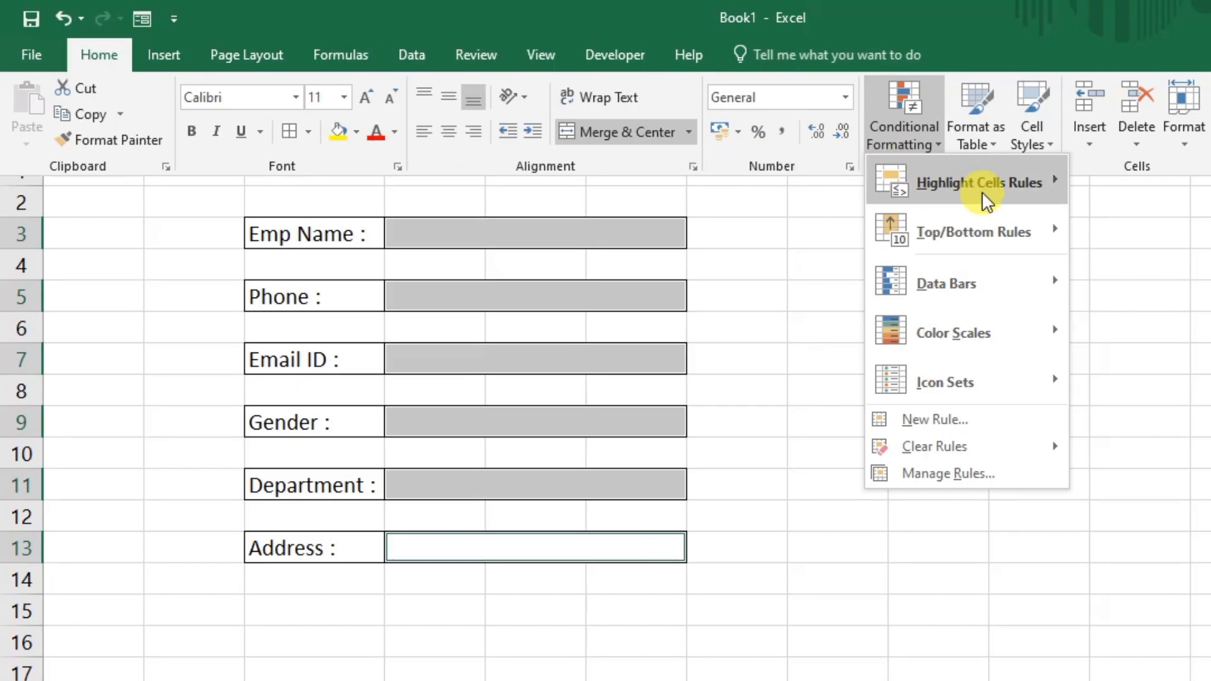
mouse_move(732, 176)
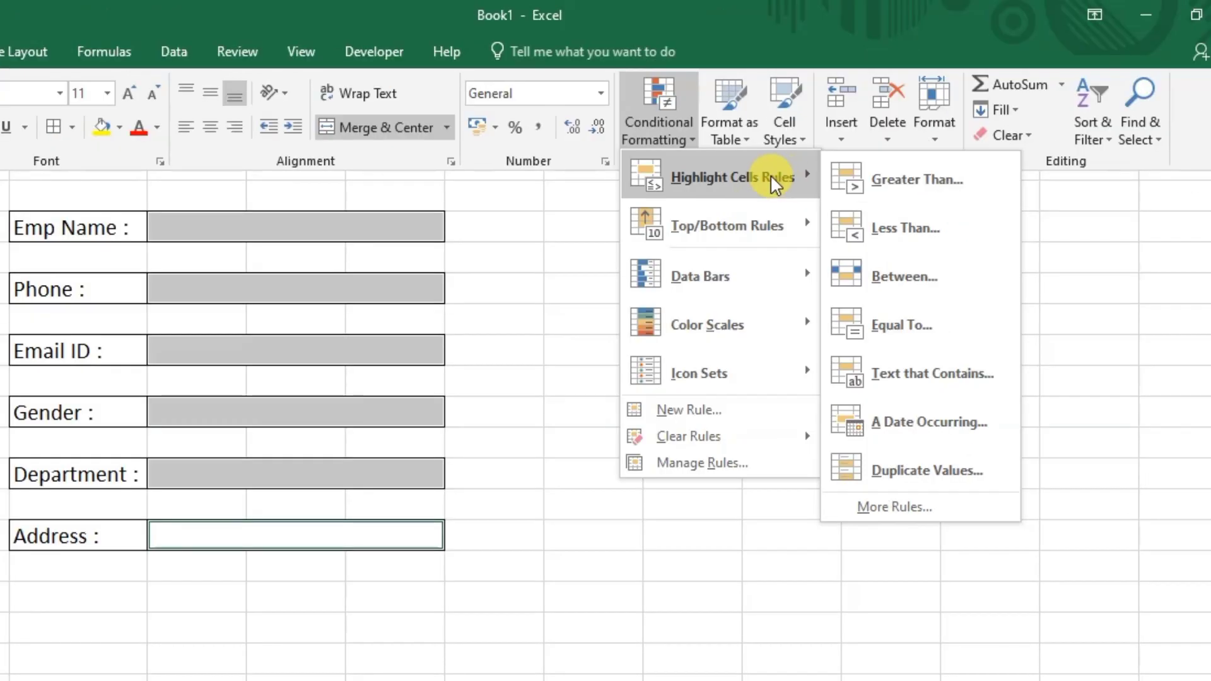
left_click(914, 507)
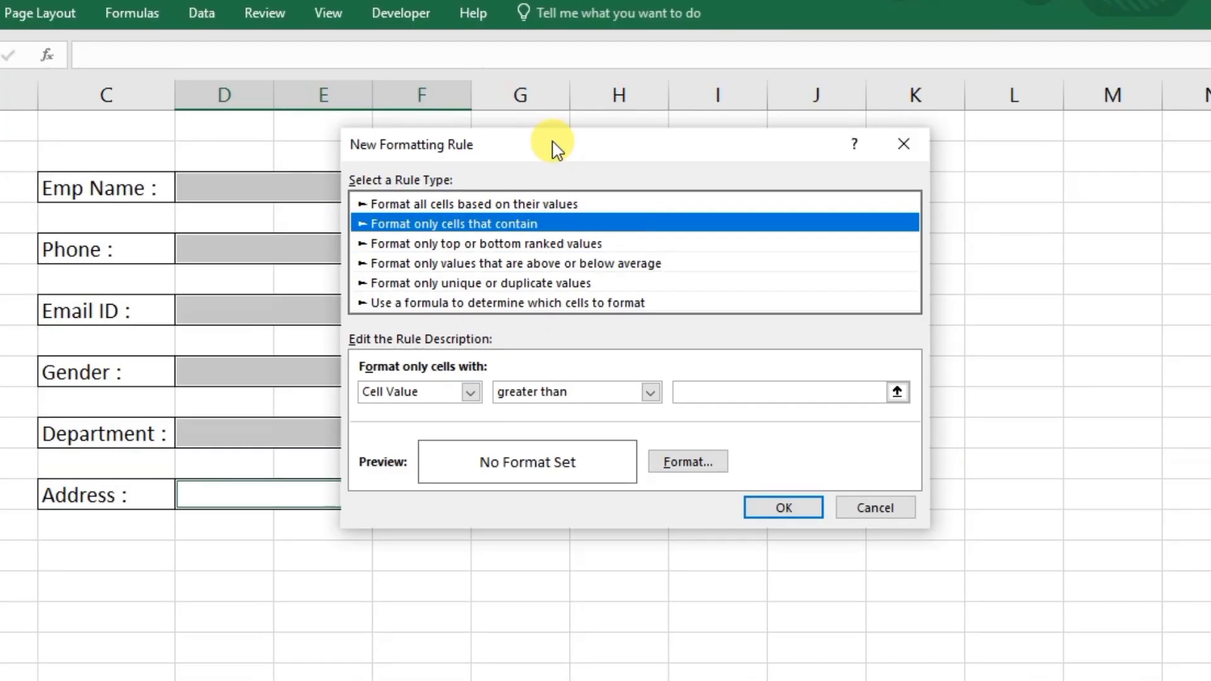
left_click_drag(555, 145, 729, 92)
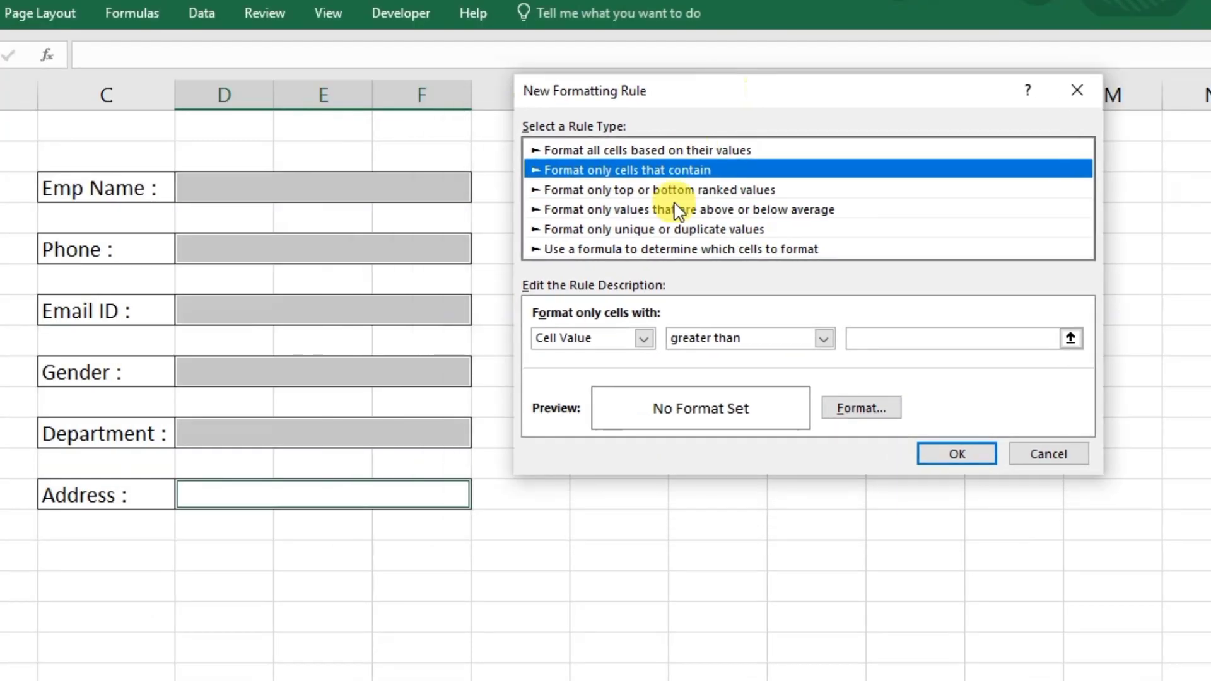
left_click(642, 338)
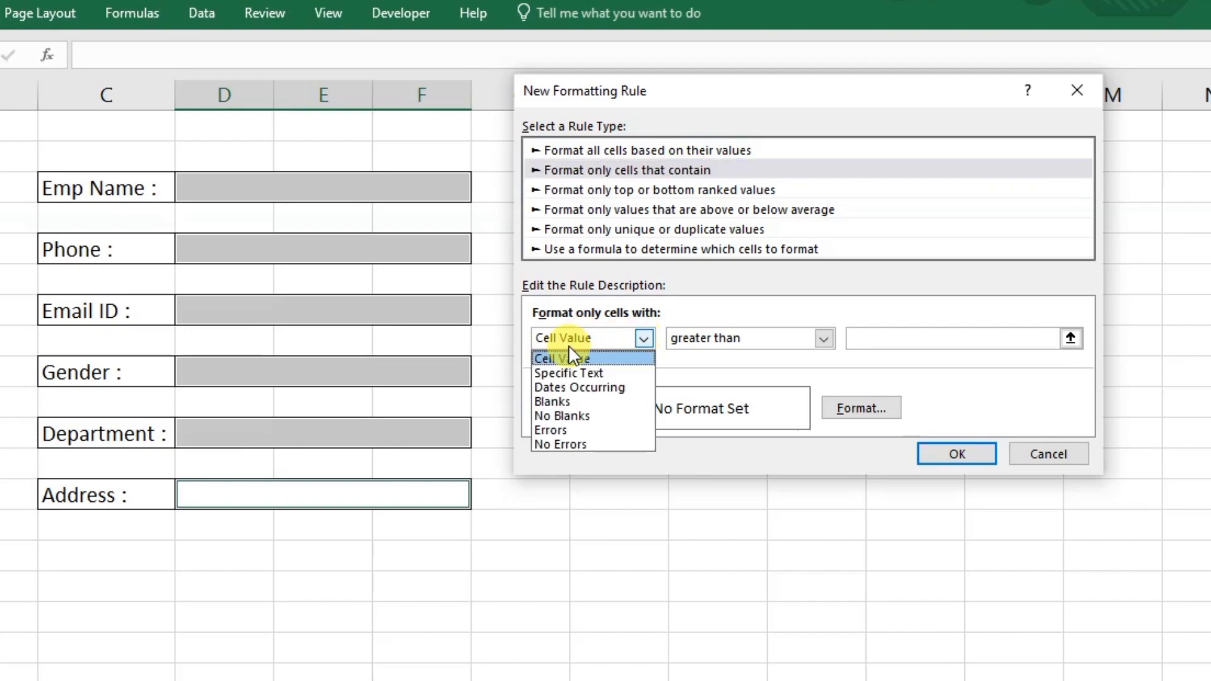
left_click(599, 401)
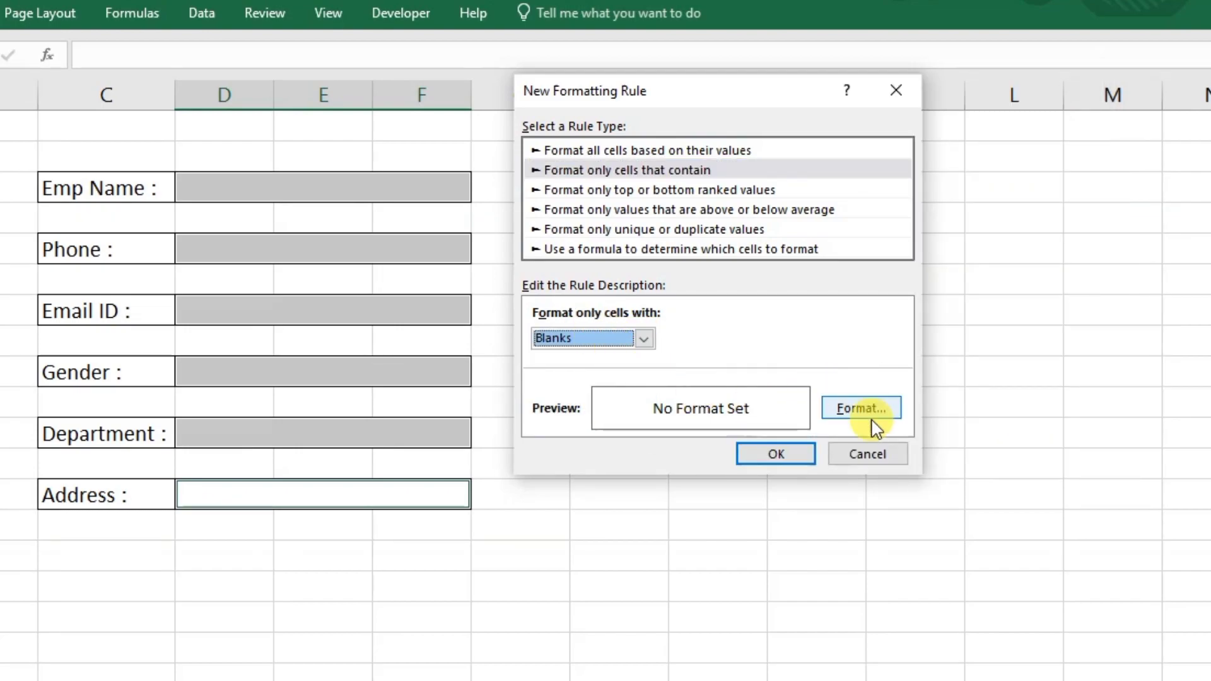
left_click(855, 411)
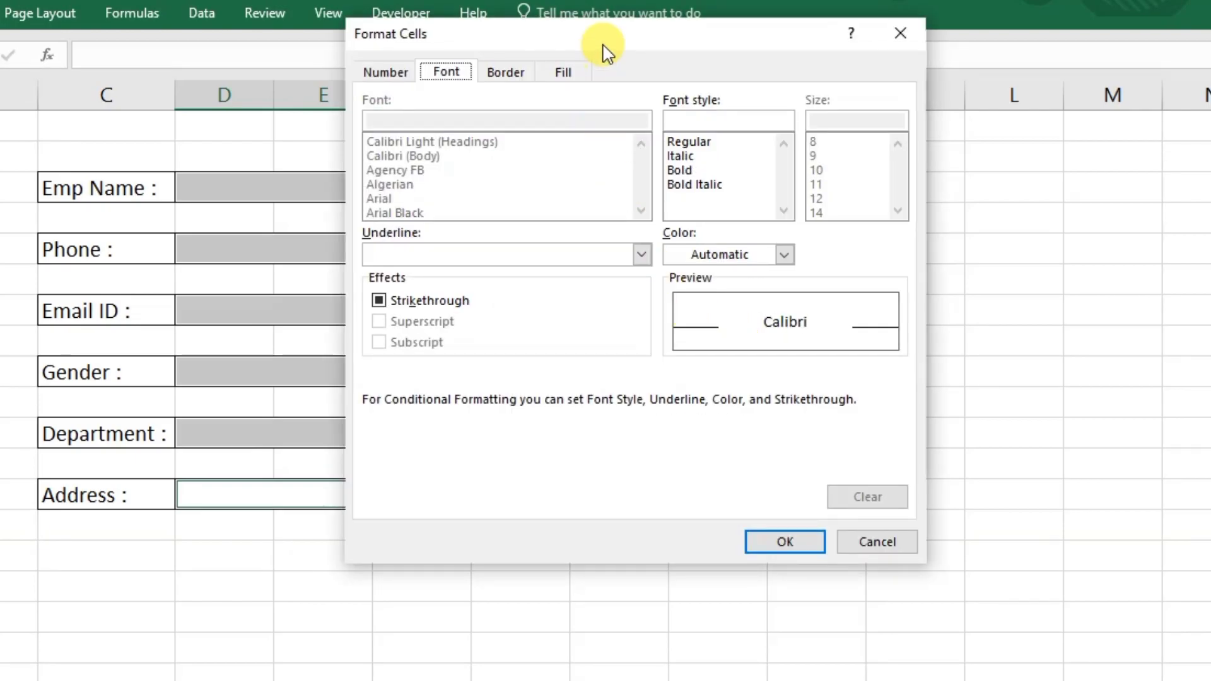
left_click_drag(603, 43, 764, 85)
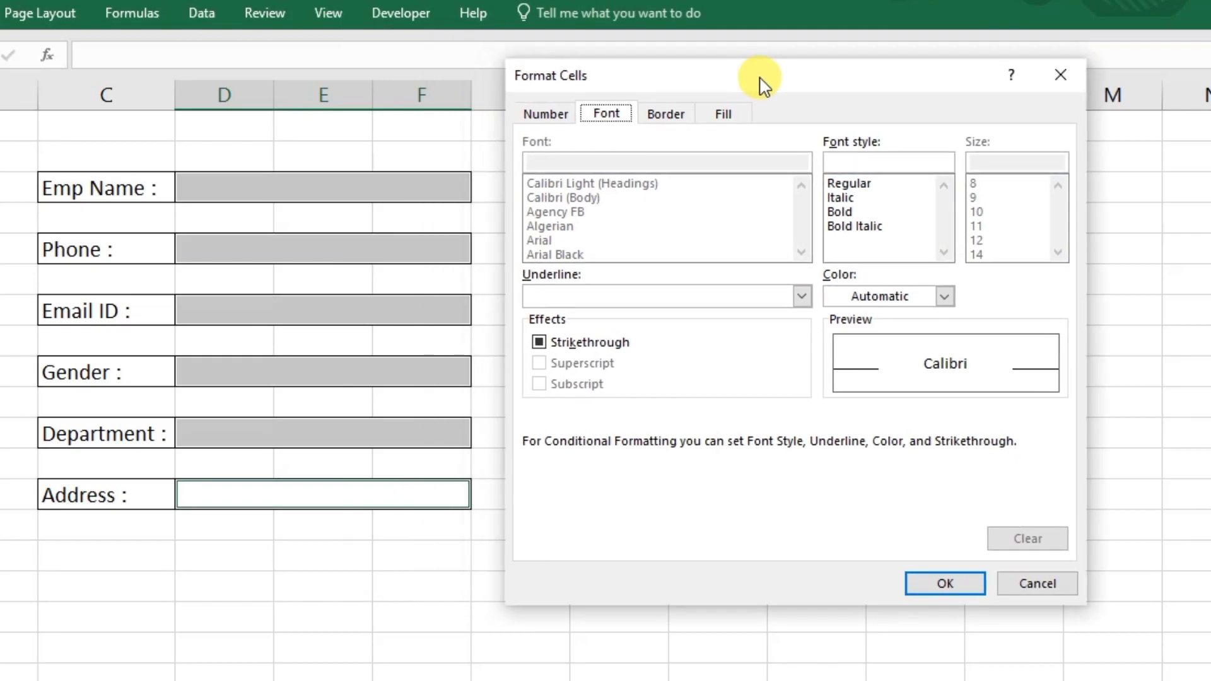
left_click(724, 113)
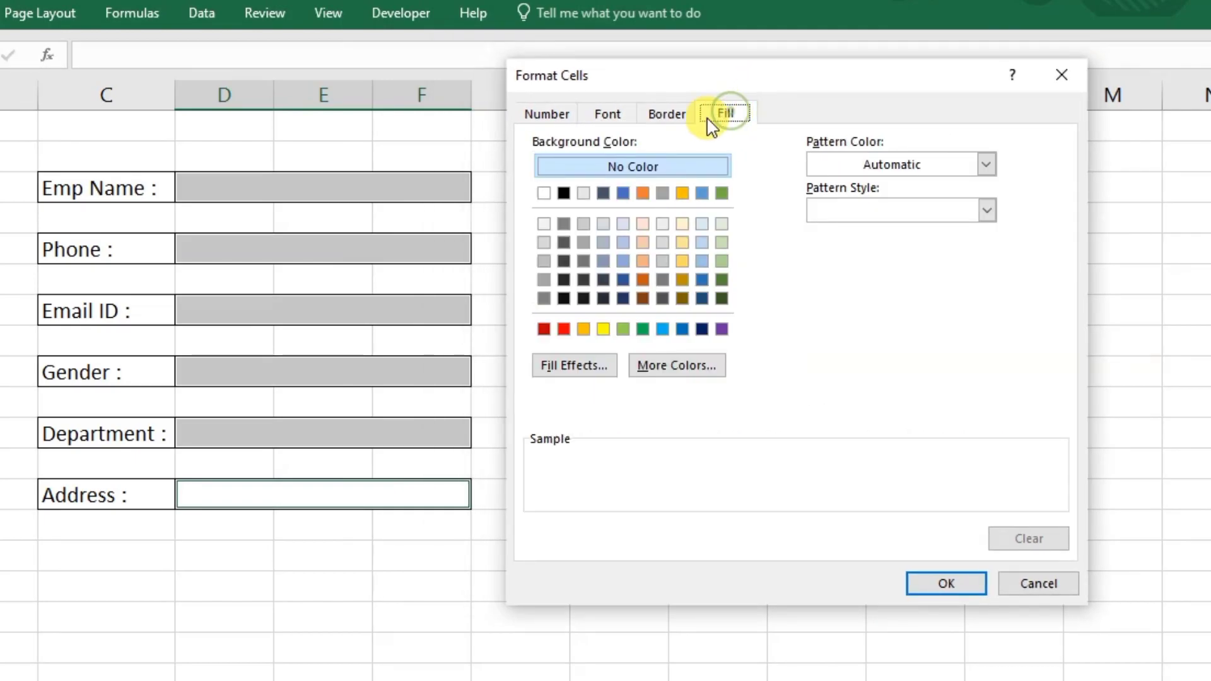
left_click(636, 189)
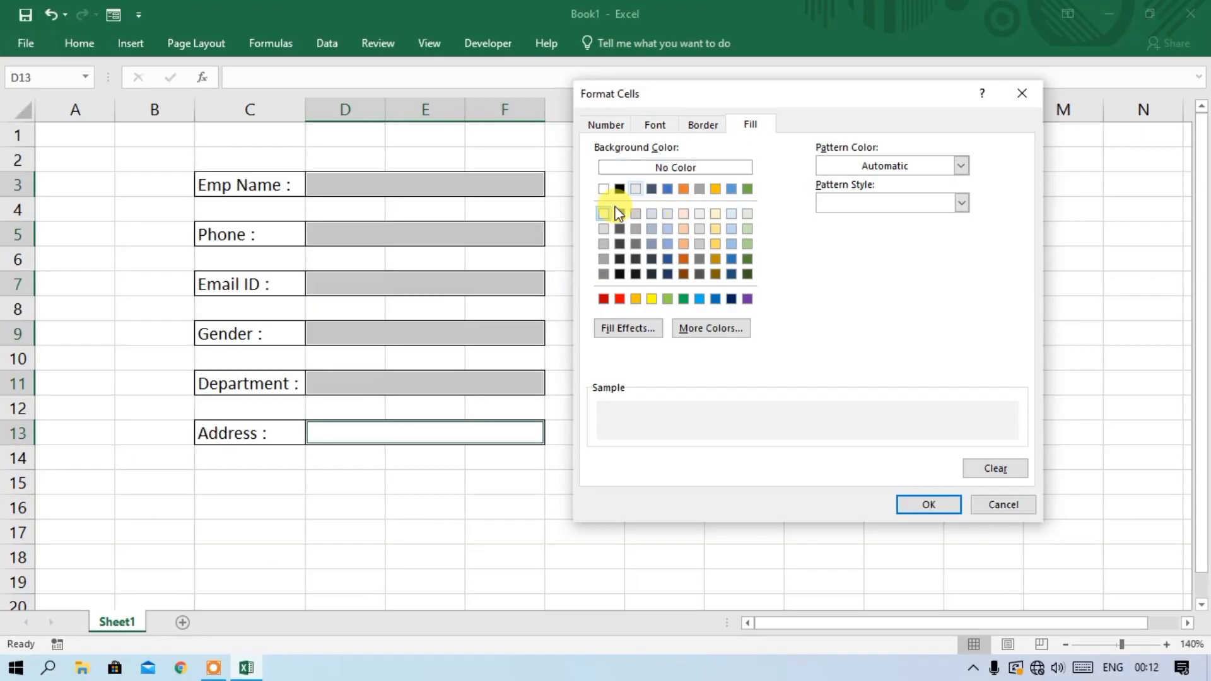
left_click(604, 215)
left_click(921, 508)
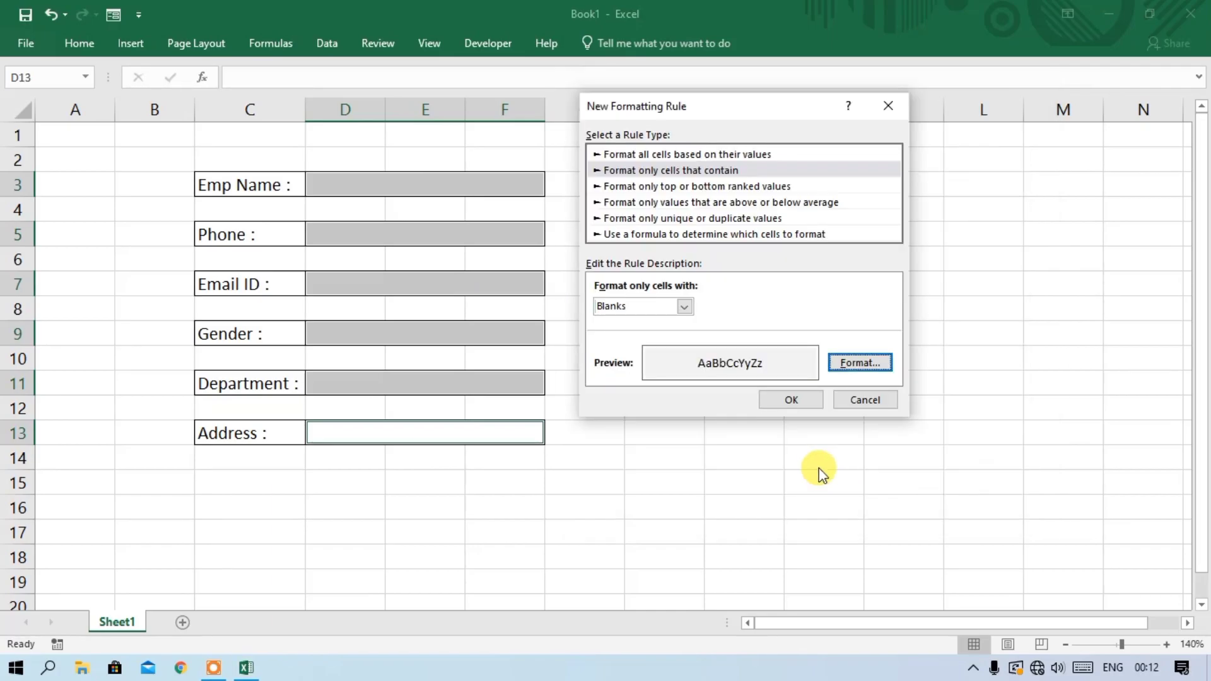
left_click(785, 400)
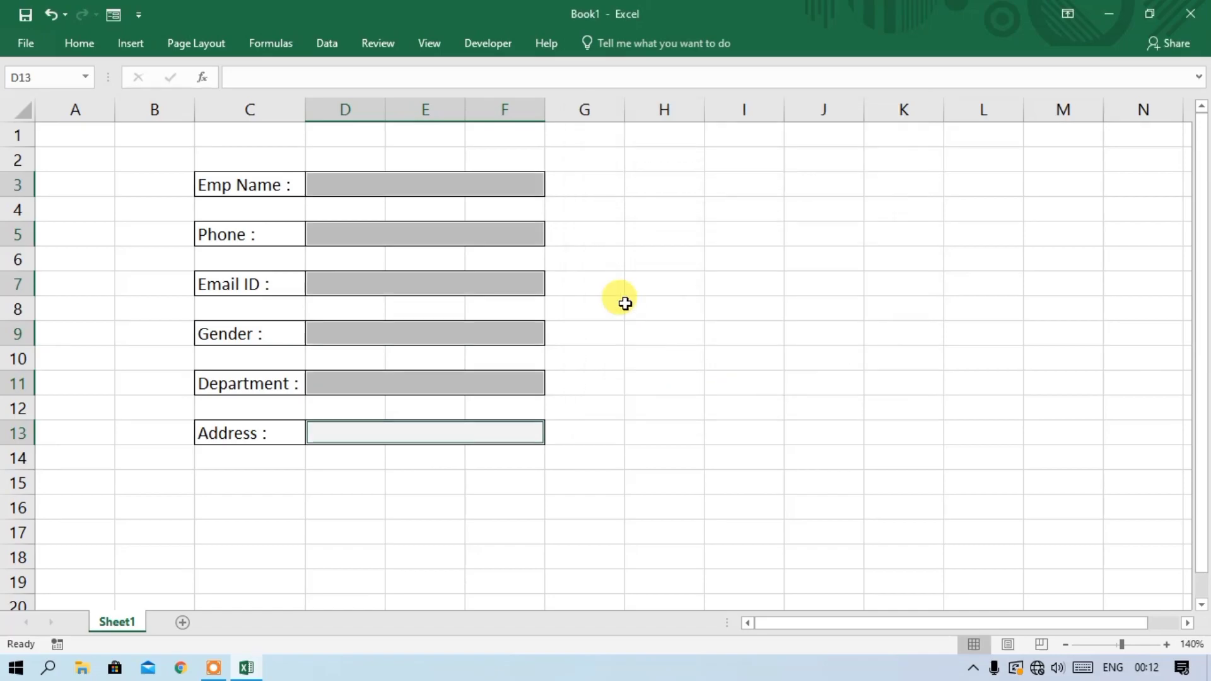
- Check the grey shading and reselect the input fields from Emp Name to Address
left_click(691, 234)
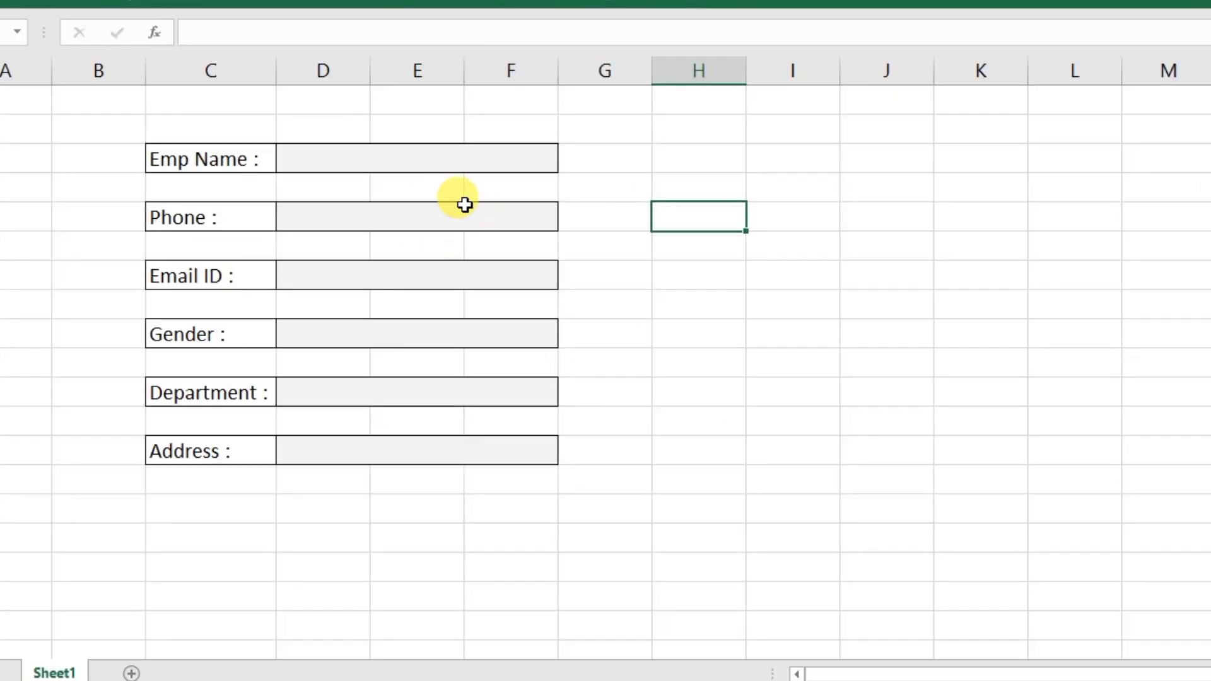
left_click(456, 162)
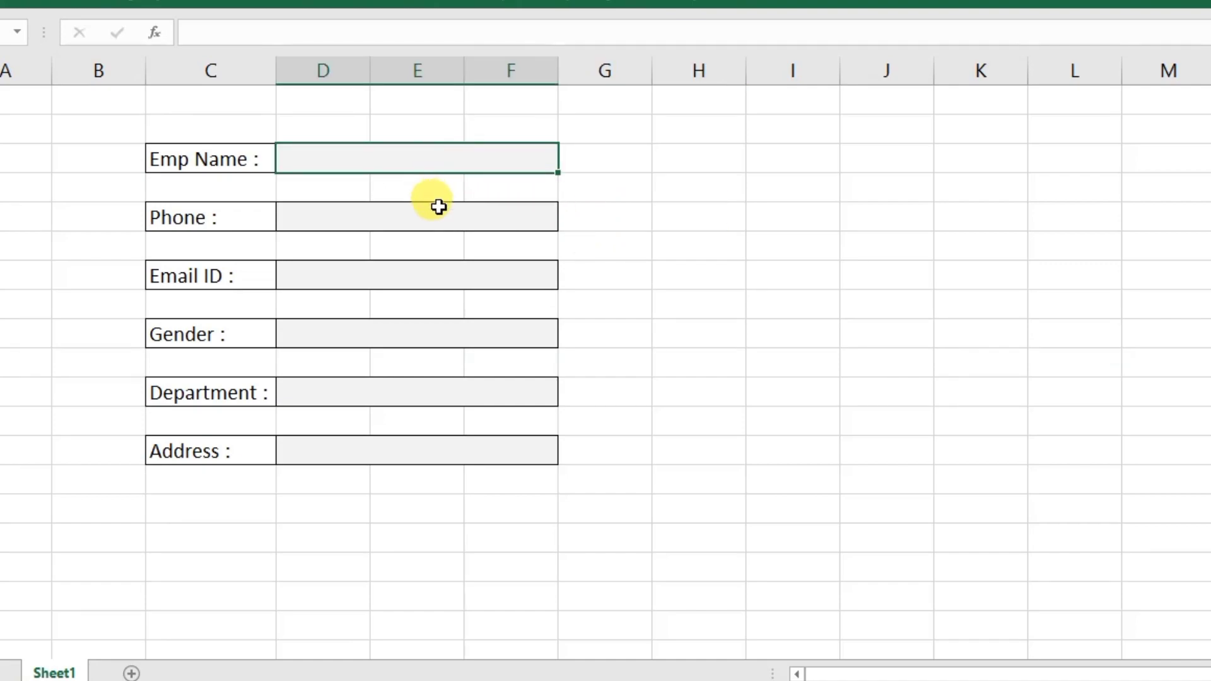
left_click(465, 217)
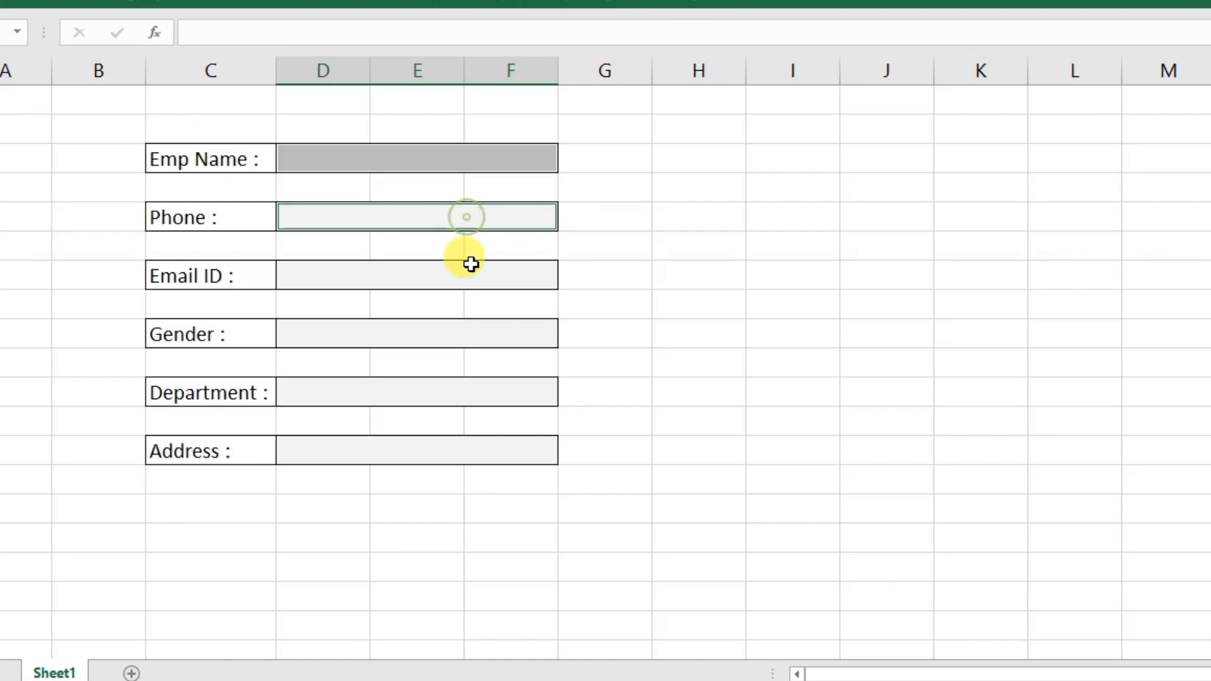
left_click(469, 273)
left_click(461, 335)
left_click(464, 391)
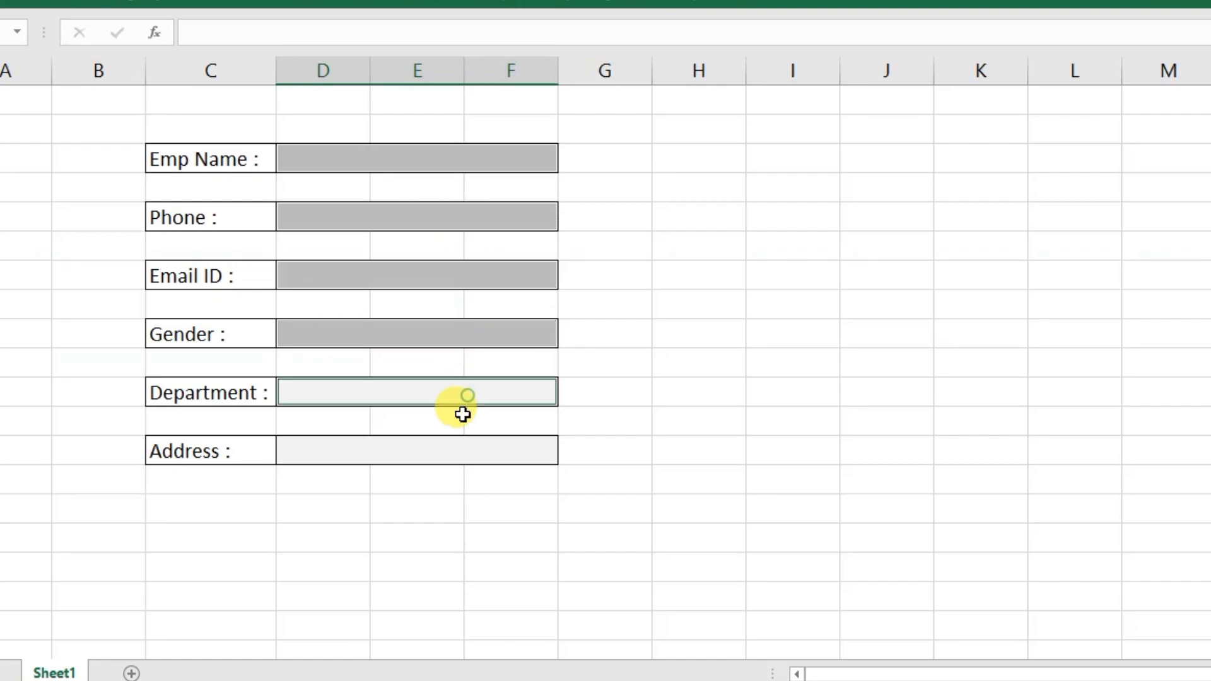
left_click(462, 457)
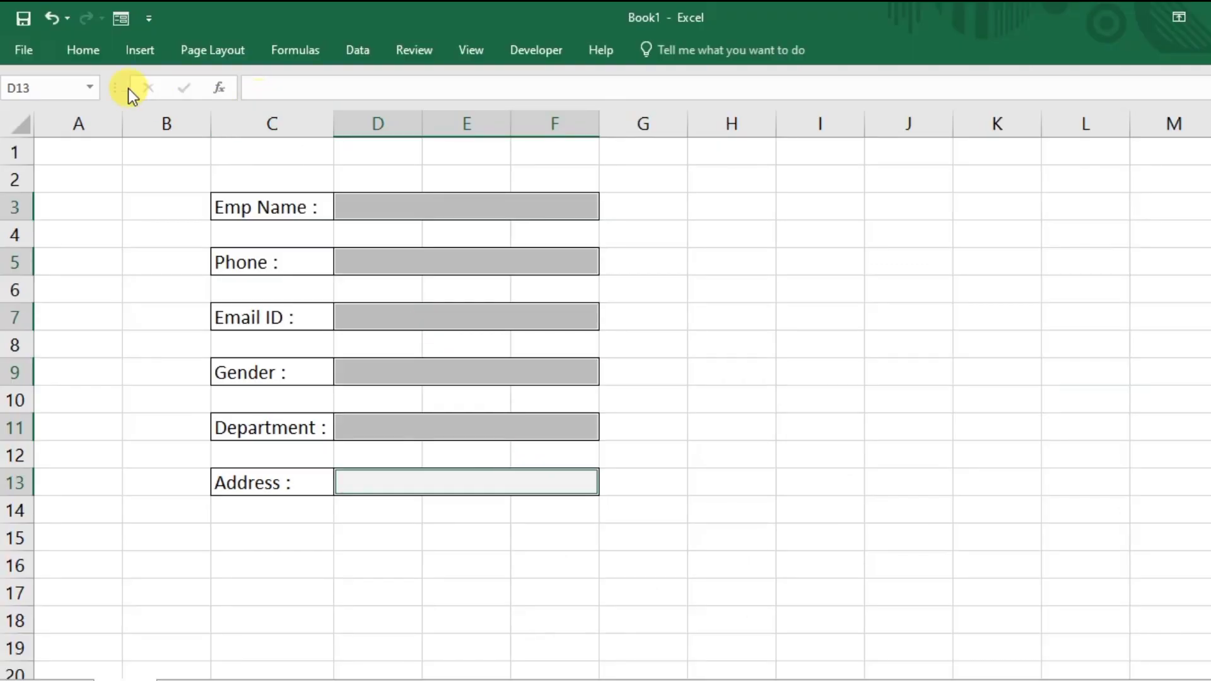
- Add a No Blanks conditional formatting rule with a light green fill to the input fields
left_click(89, 60)
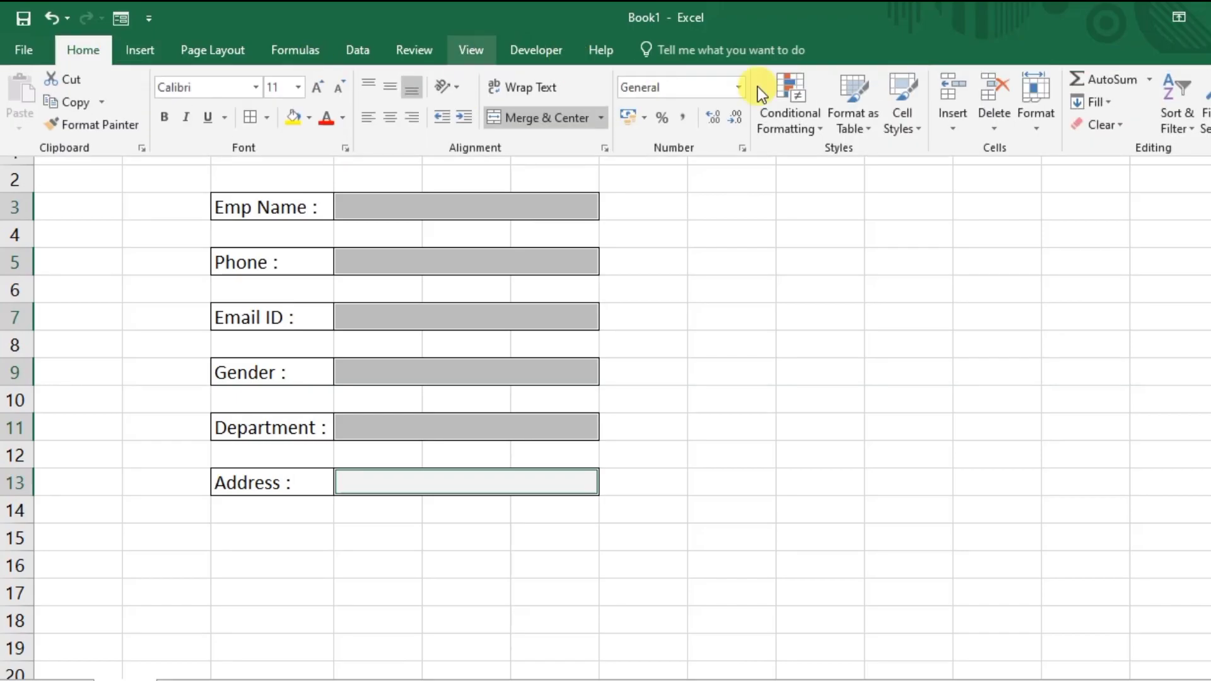
left_click(771, 123)
mouse_move(774, 144)
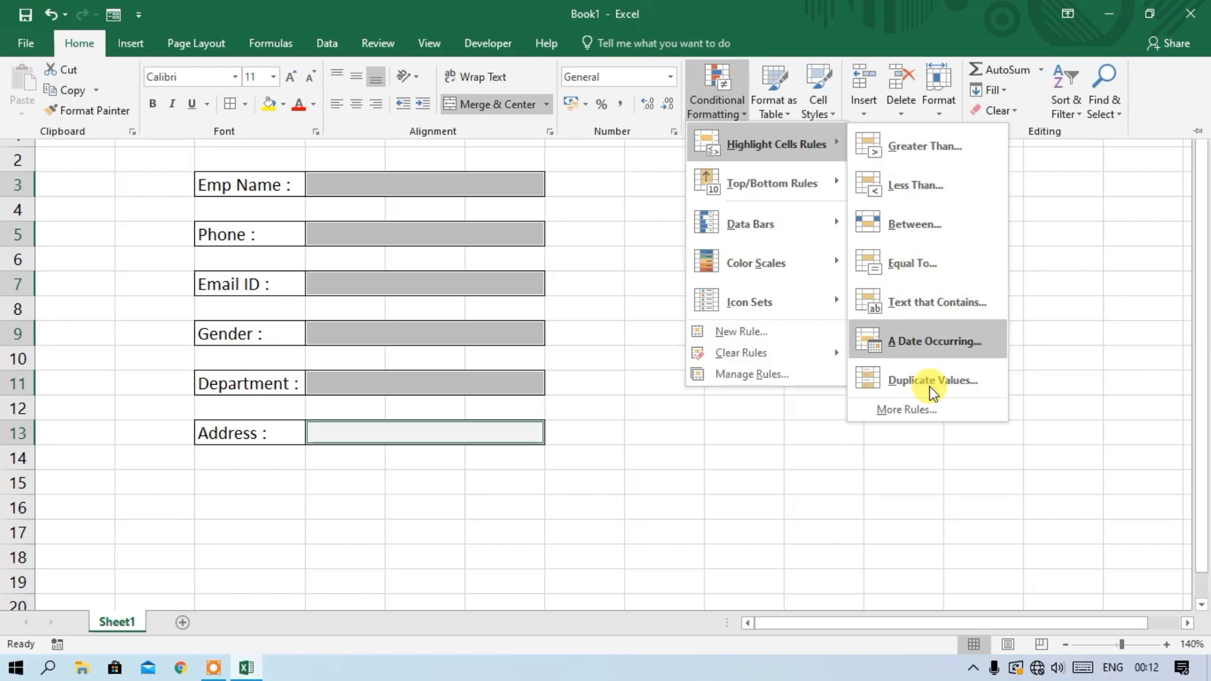
left_click(928, 411)
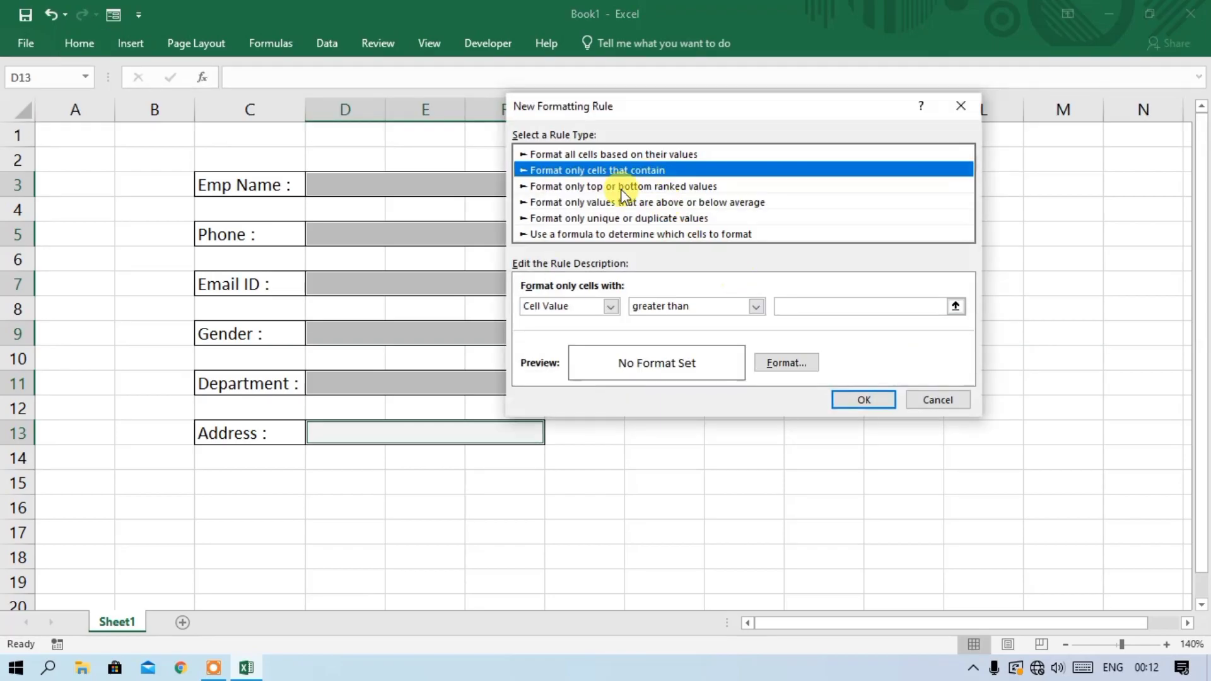
left_click(609, 307)
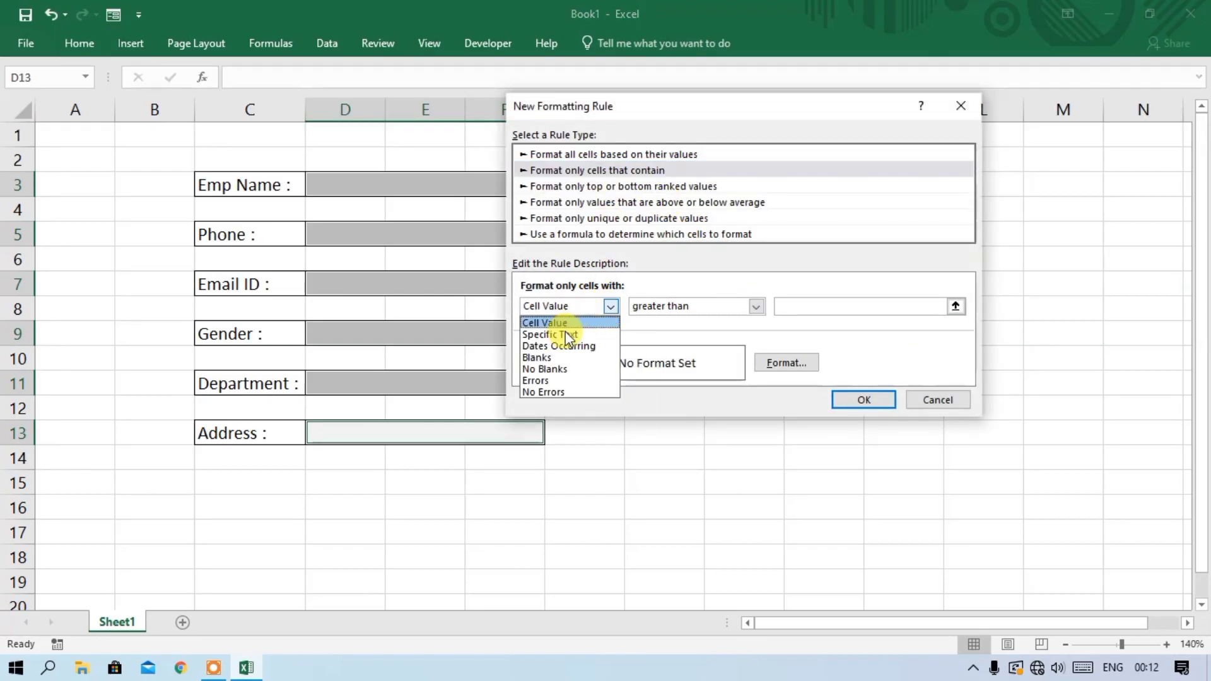
left_click(567, 372)
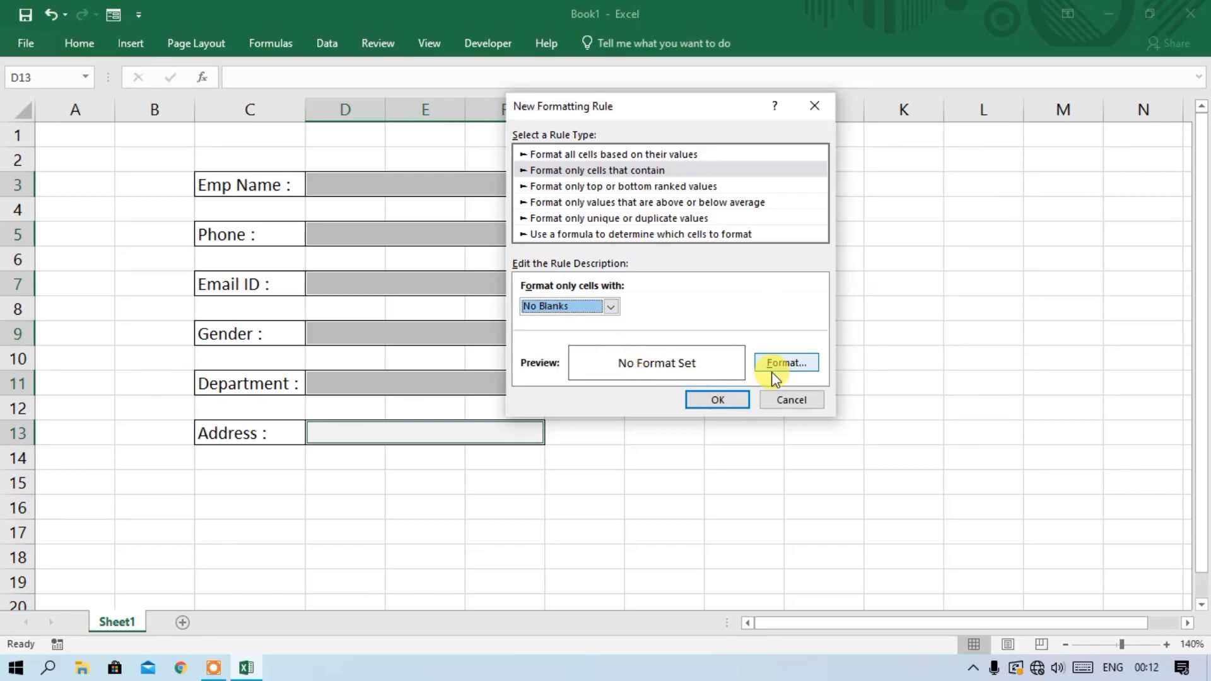
left_click(792, 365)
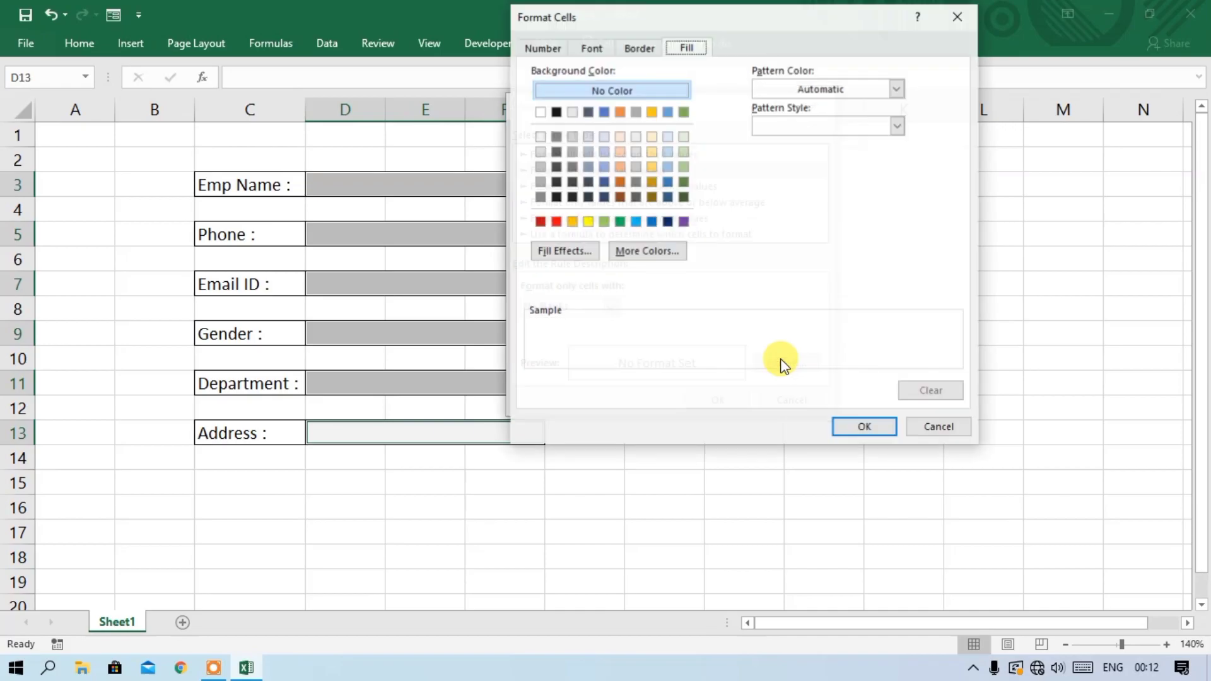
left_click(685, 166)
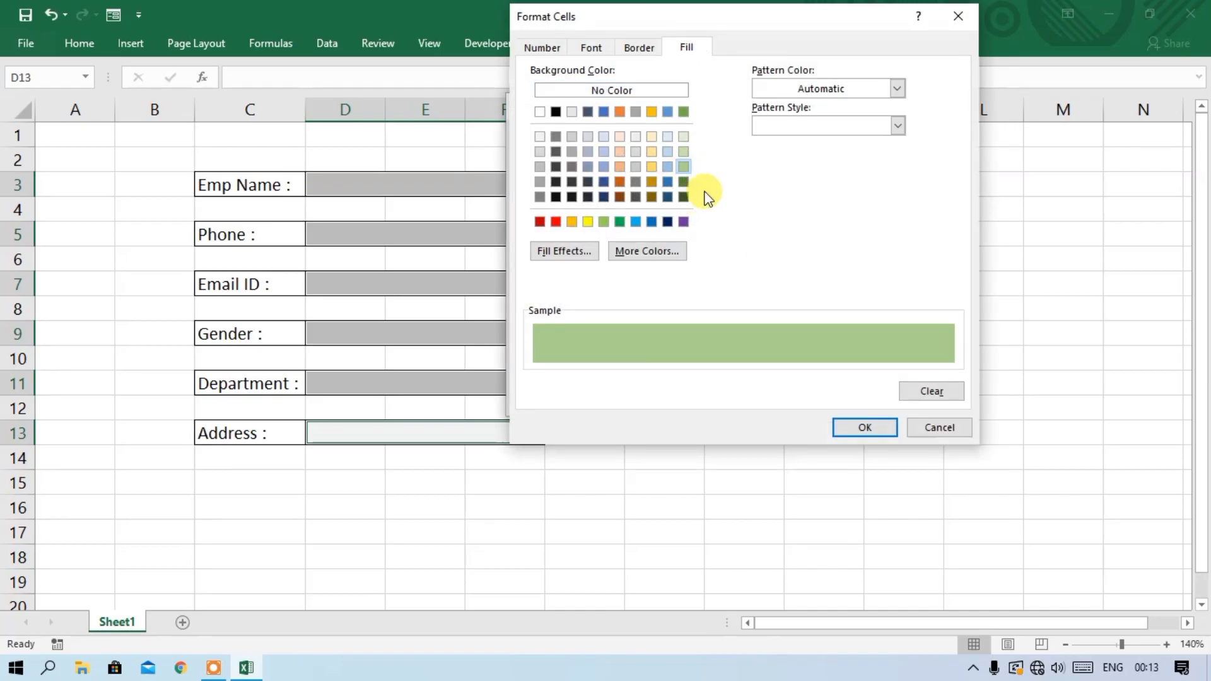
left_click(862, 428)
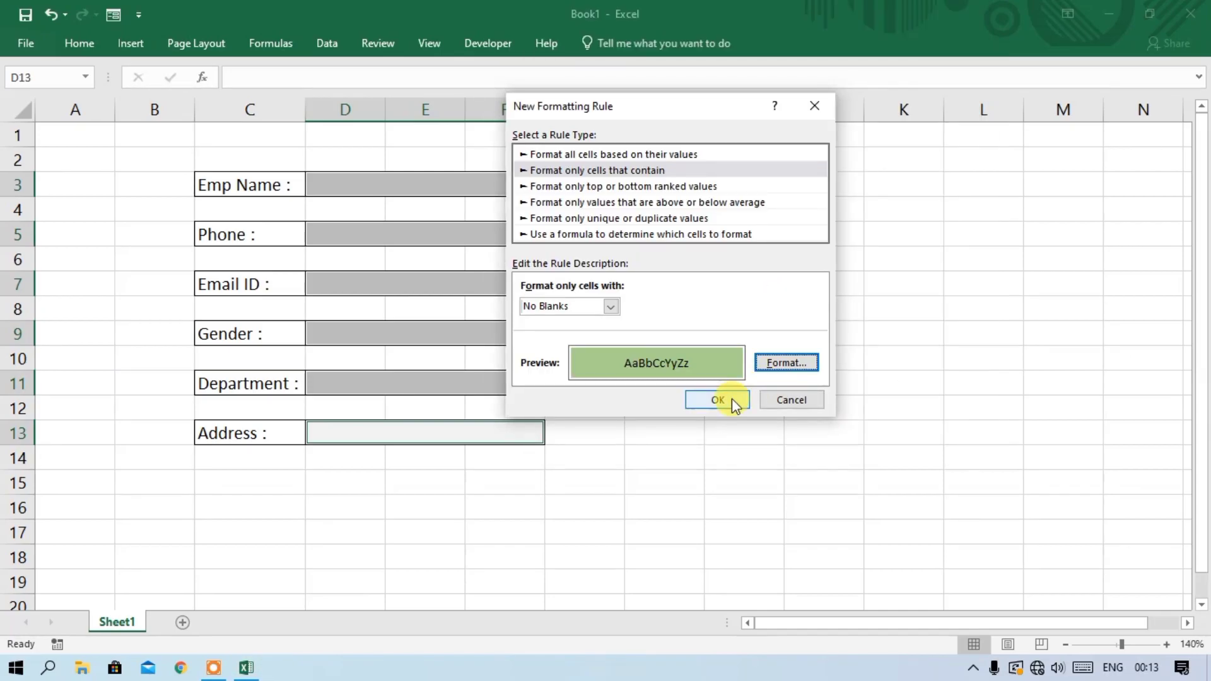
left_click(731, 398)
left_click(630, 287)
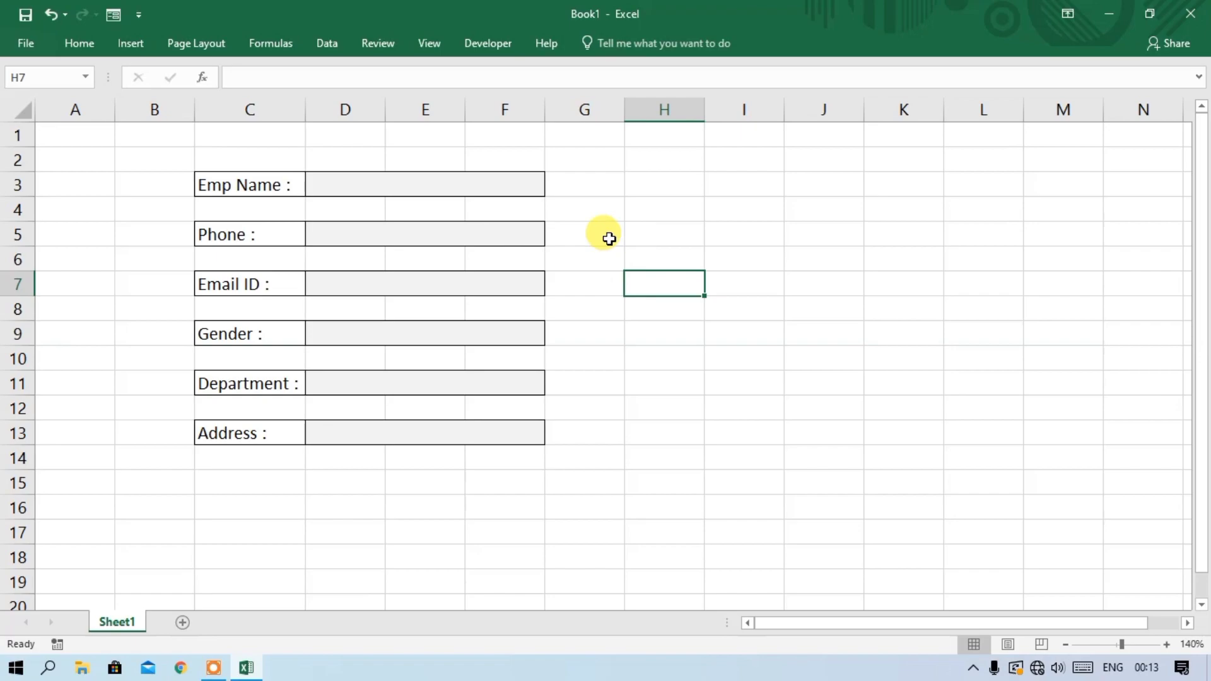
- Left-align the Emp Name, Phone, Email ID, Gender, Department and Address fields
left_click(432, 186)
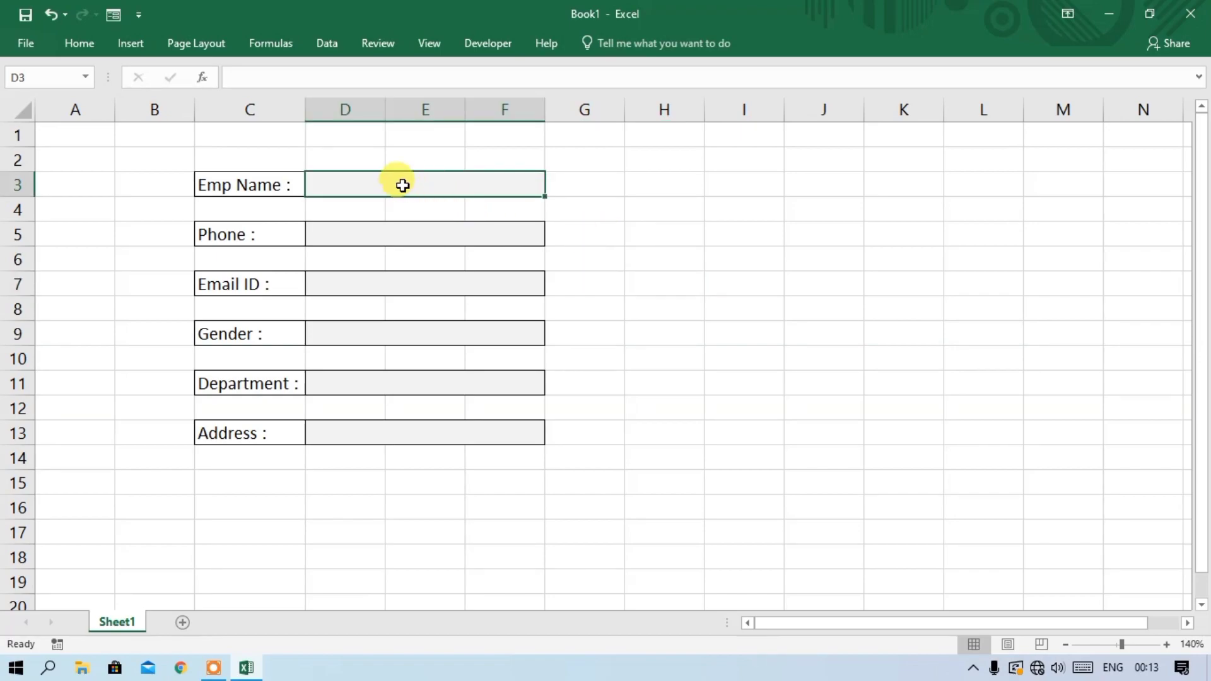
left_click_drag(432, 206, 441, 236)
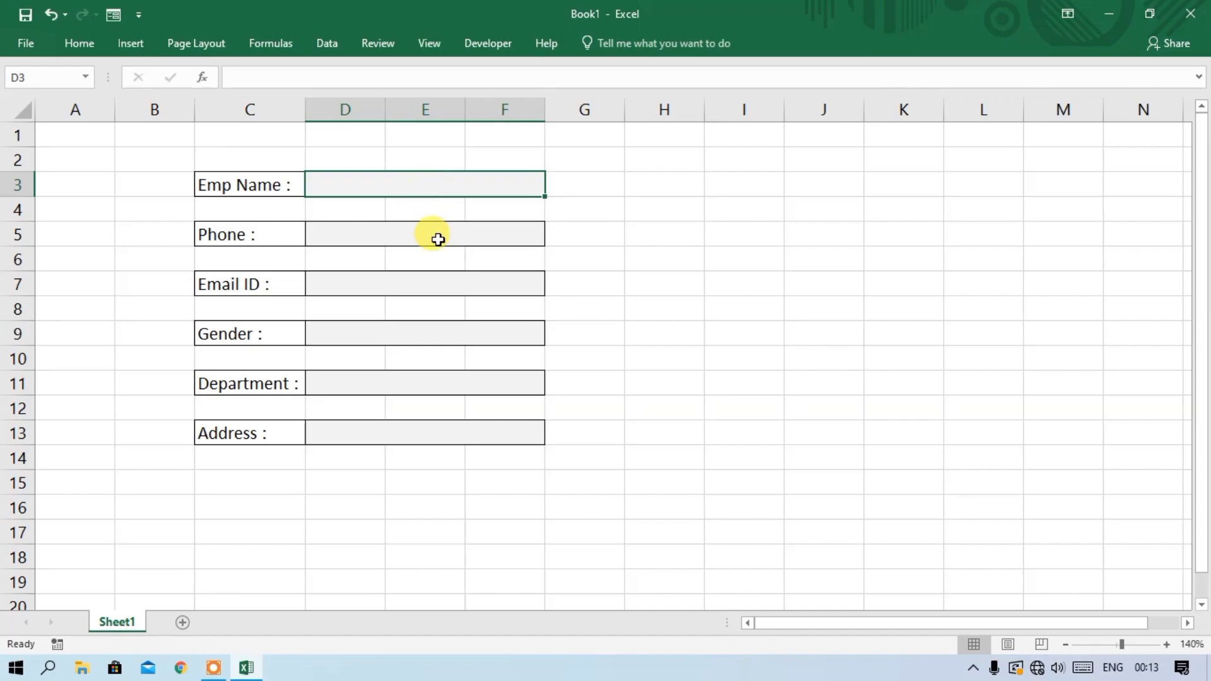
left_click(444, 282)
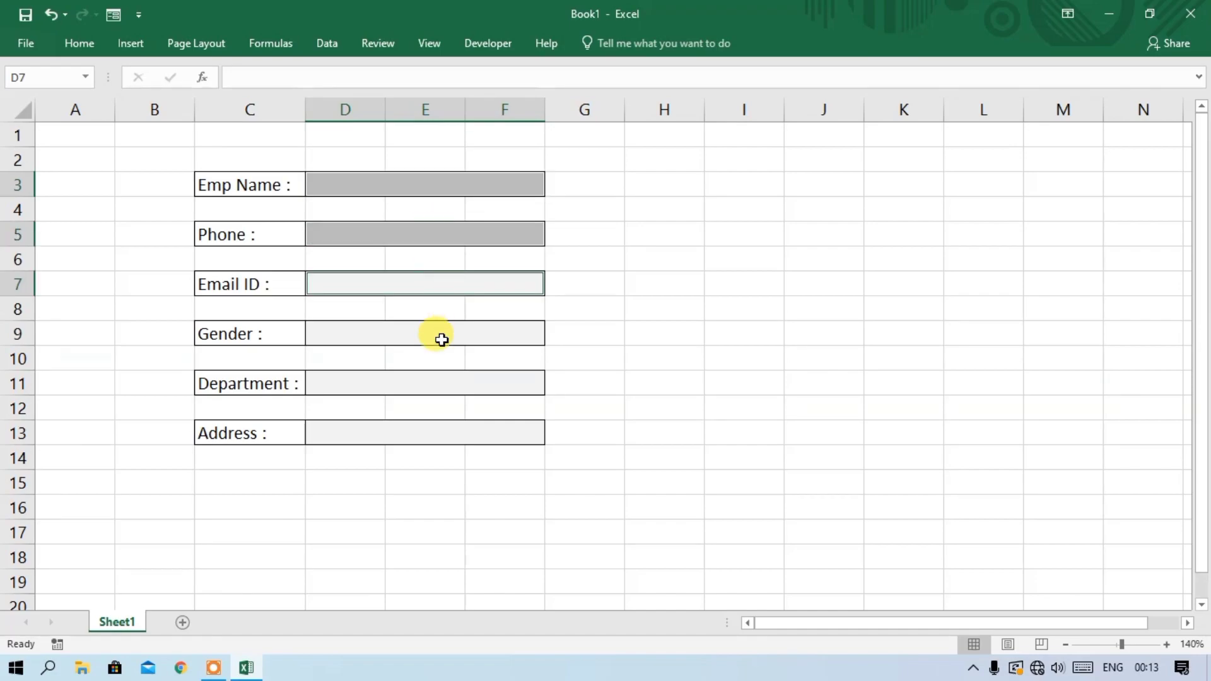
left_click(441, 335)
left_click(455, 387)
left_click(459, 426)
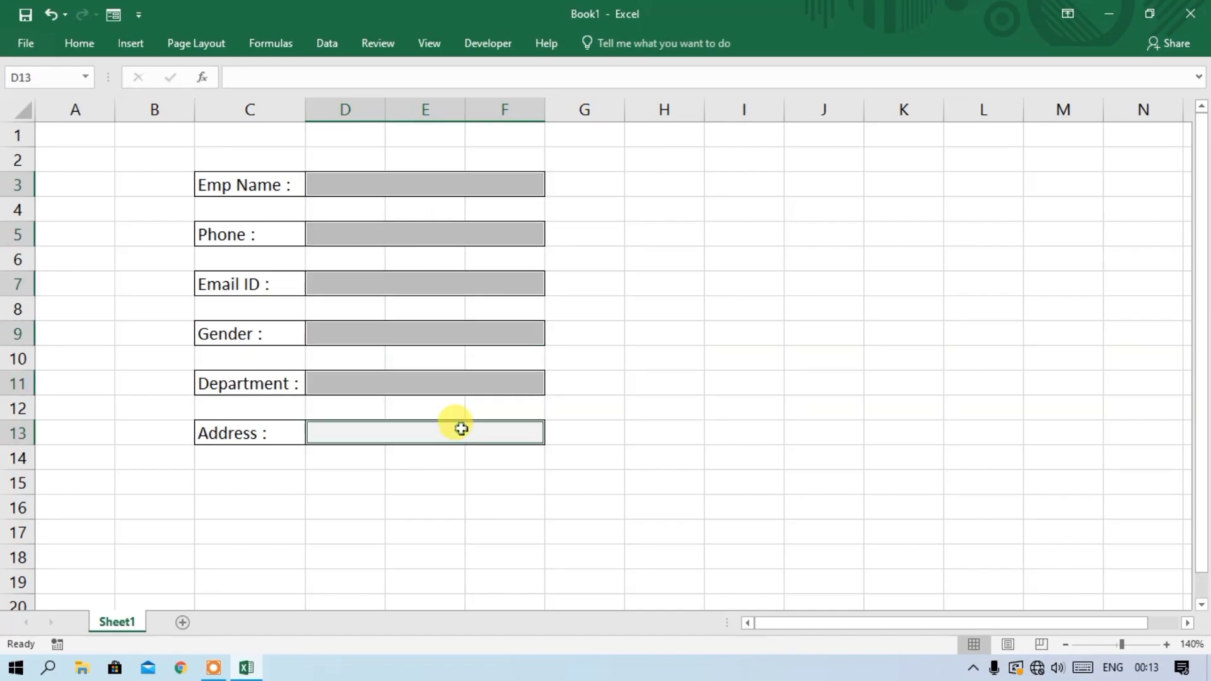
left_click(89, 49)
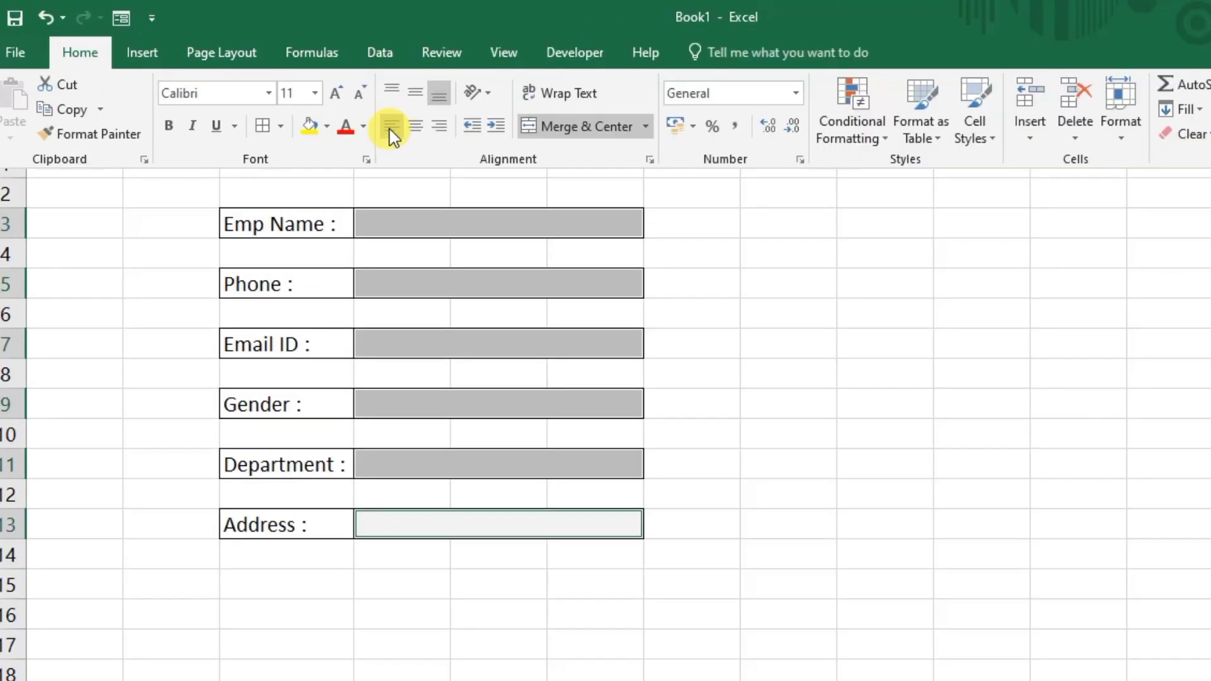
left_click(396, 130)
- Enter test values Rgh, 4545 and sdasd in Emp Name, Phone and Email ID
left_click(536, 218)
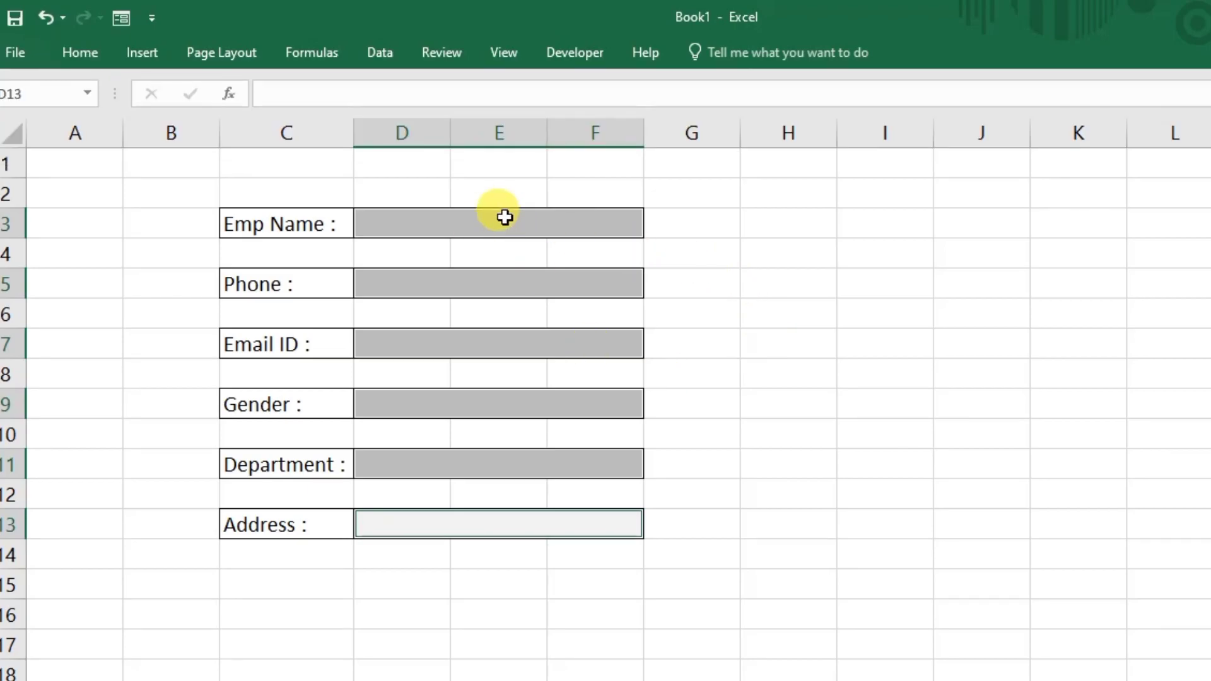
left_click(486, 227)
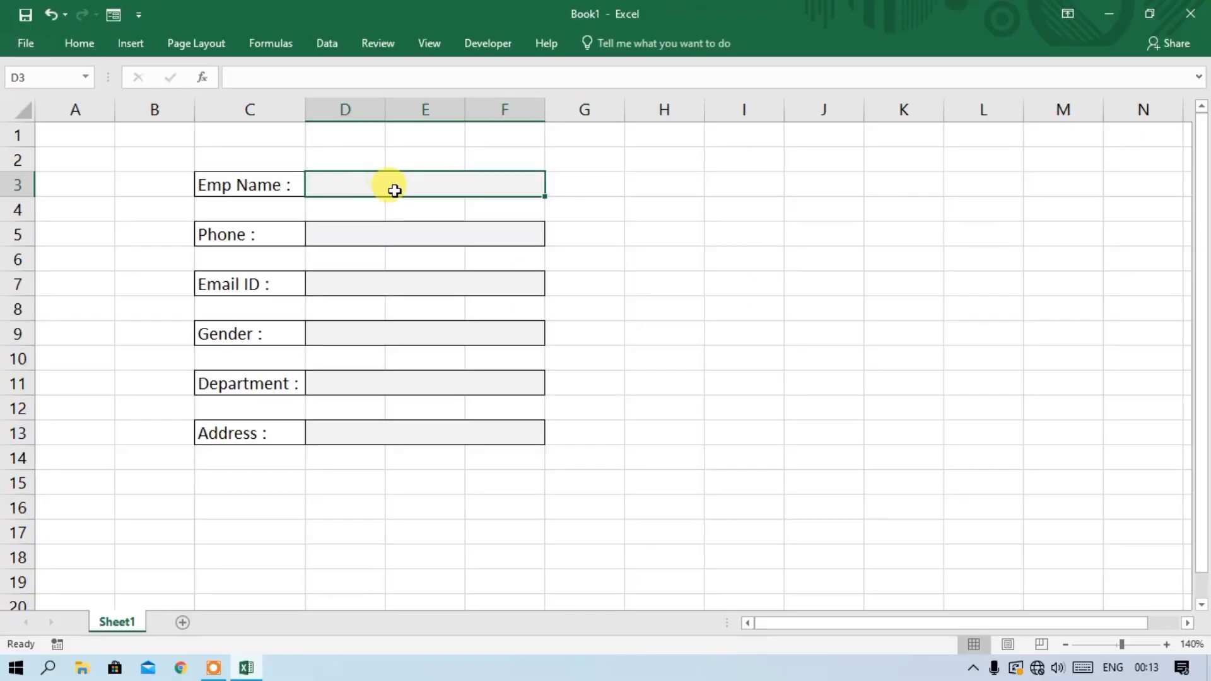
type("Ro")
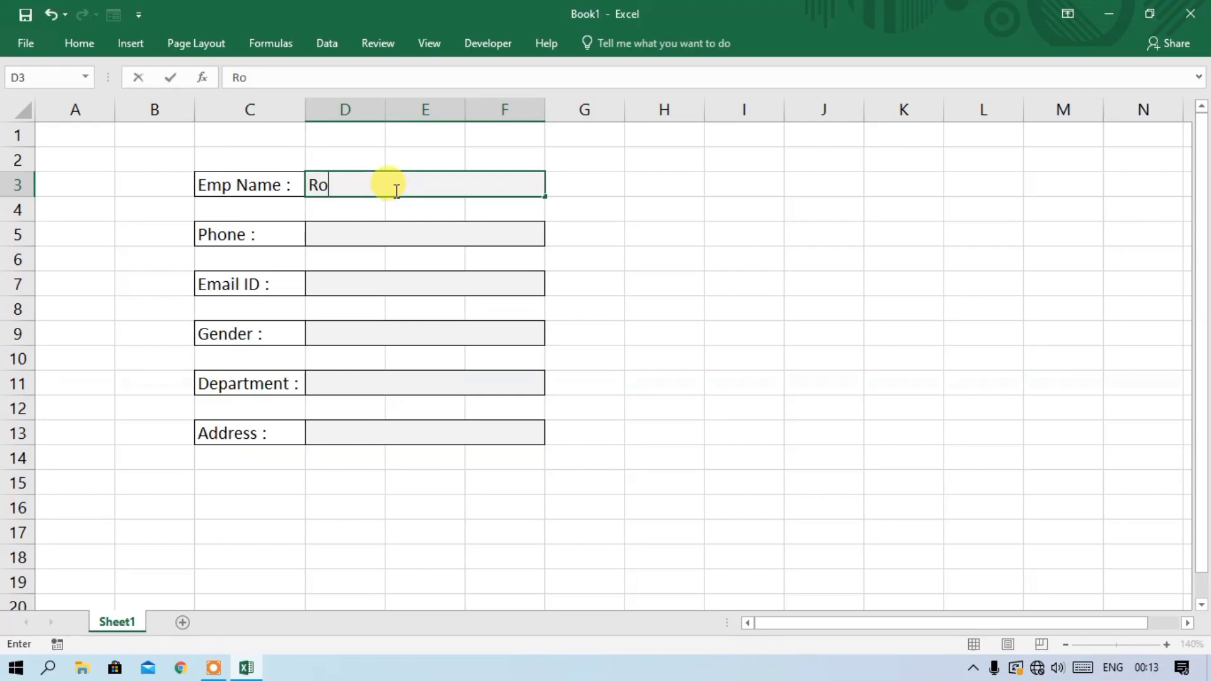
type("g")
type("hit")
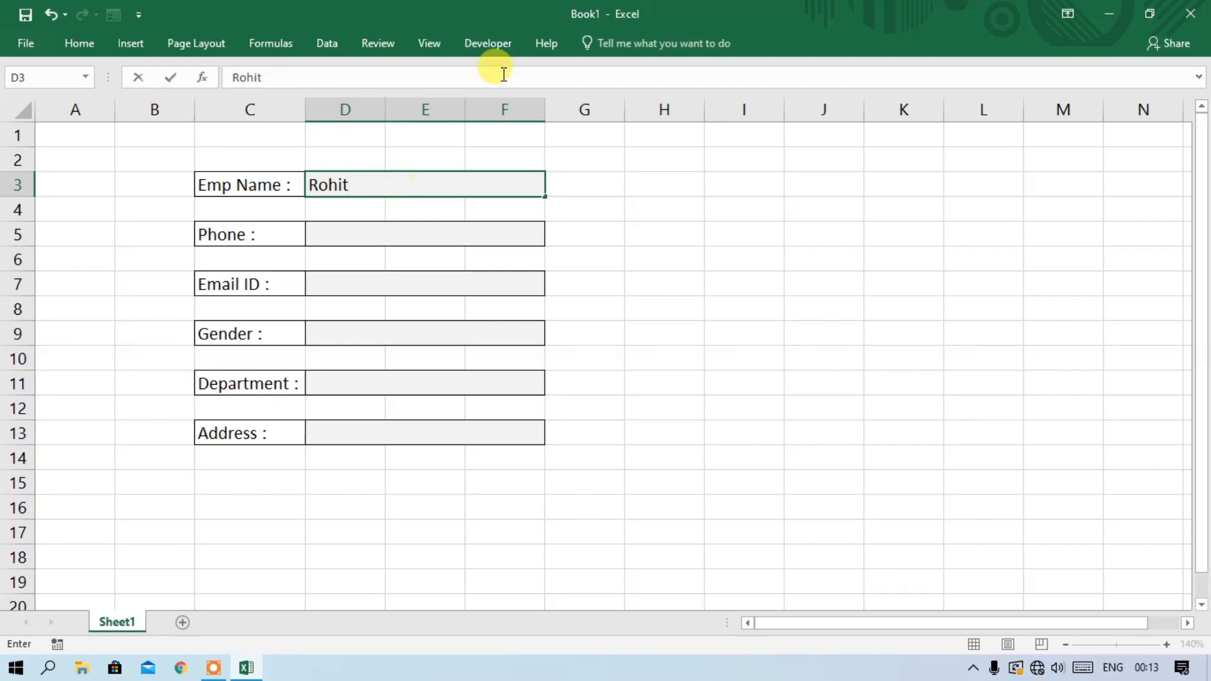
left_click(420, 238)
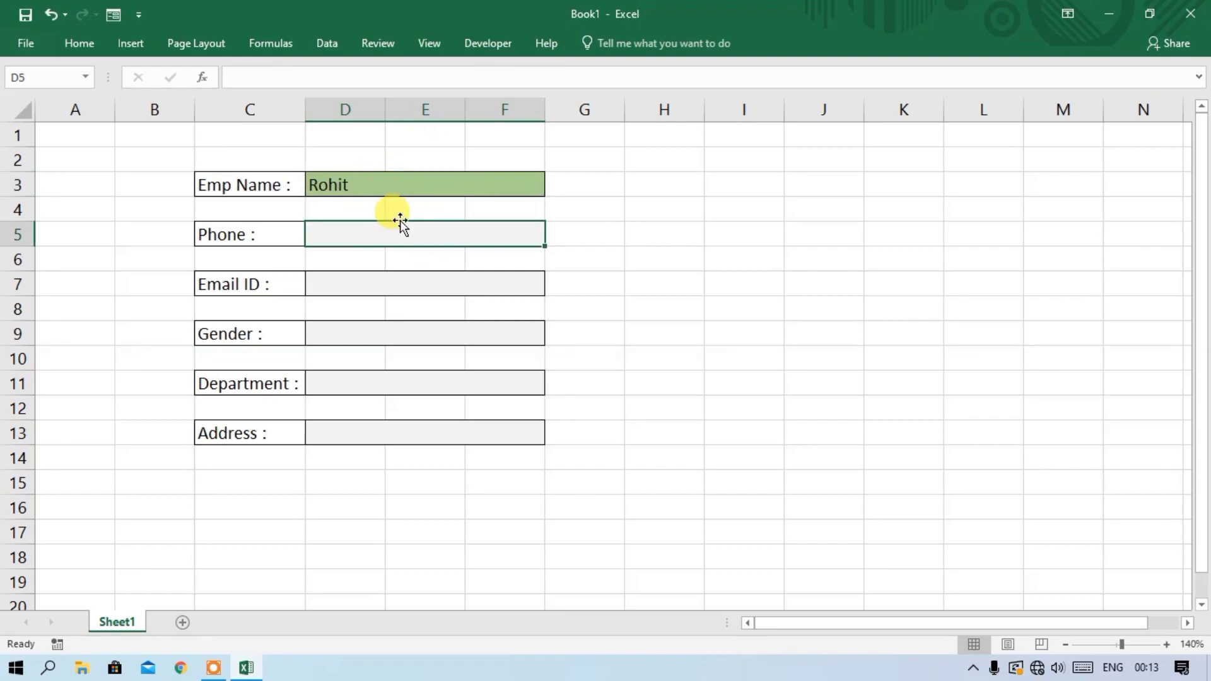
type("4545")
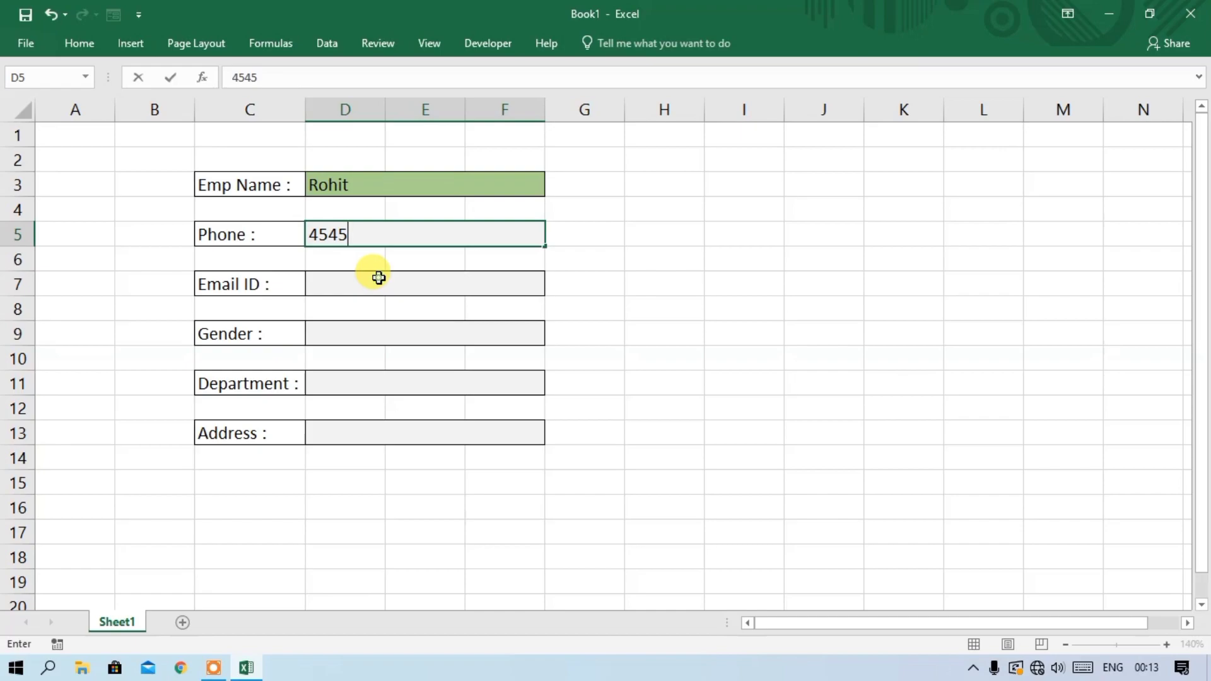
left_click(379, 283)
type("sdasd")
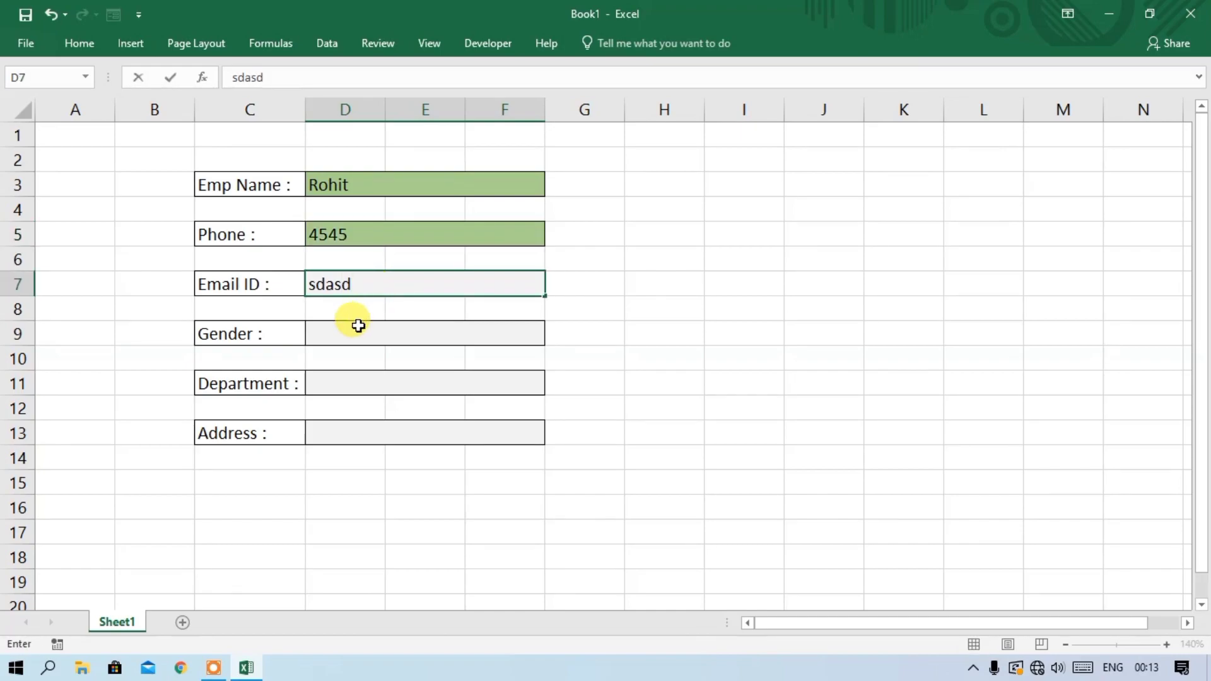
left_click(352, 328)
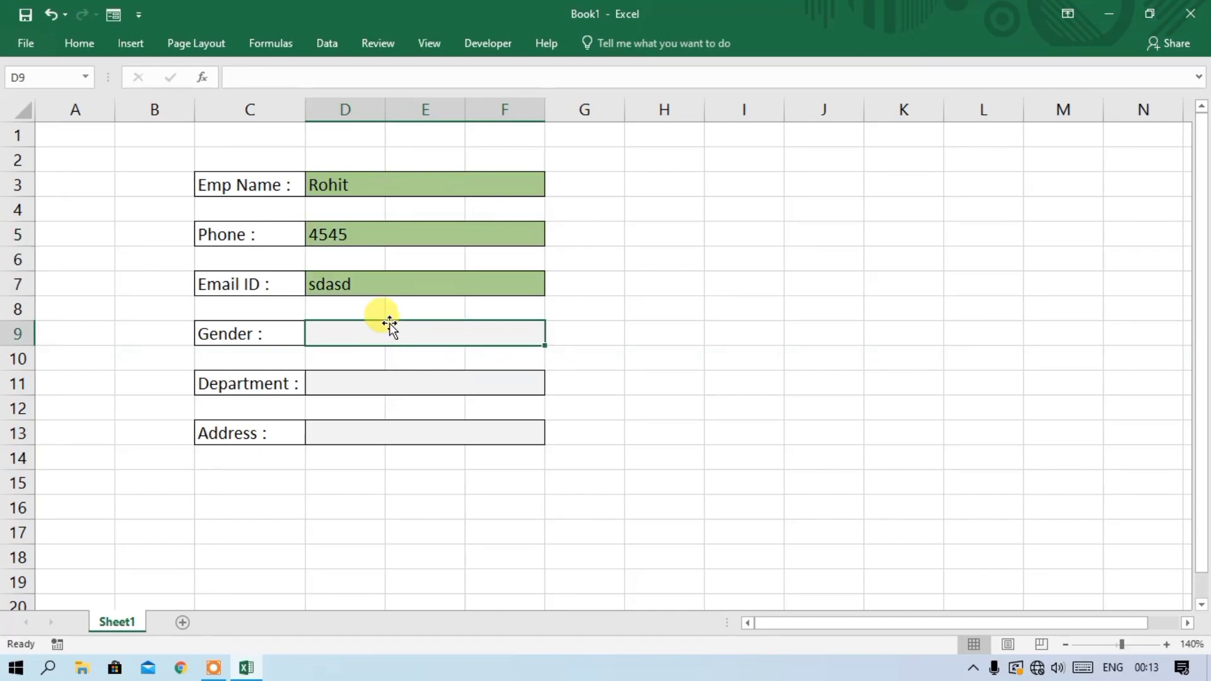
left_click(388, 383)
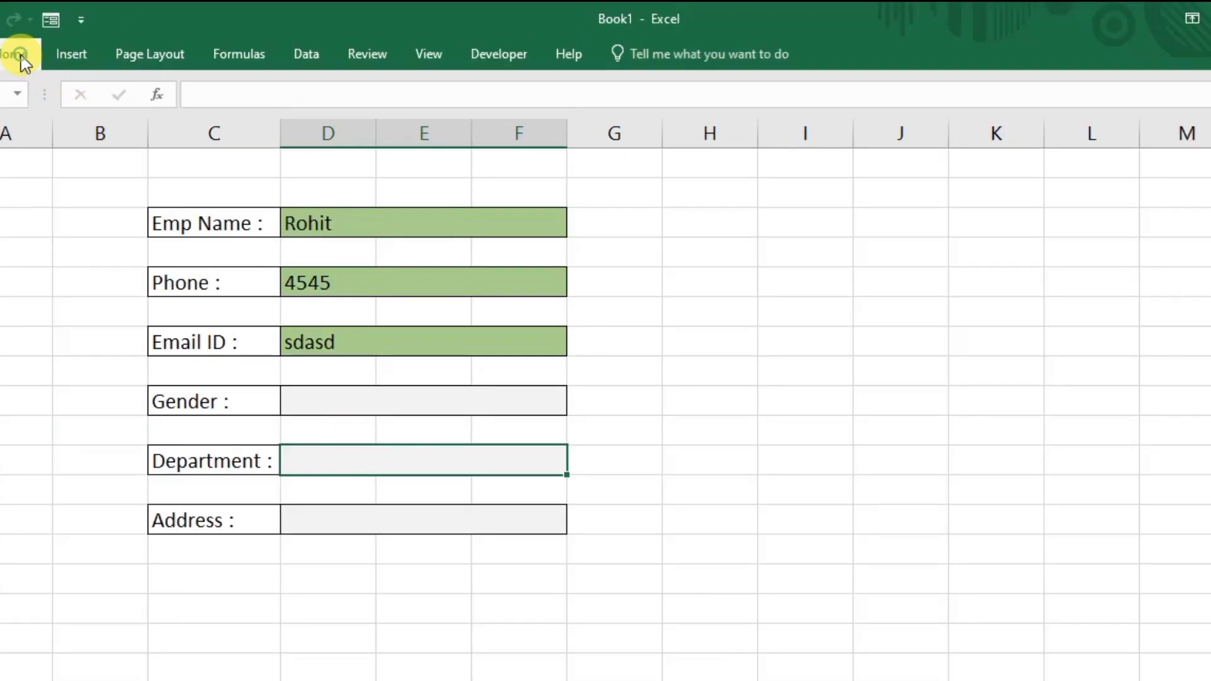
- Give the Department field a Data Validation list of Manager, Labour and Worker
left_click(25, 54)
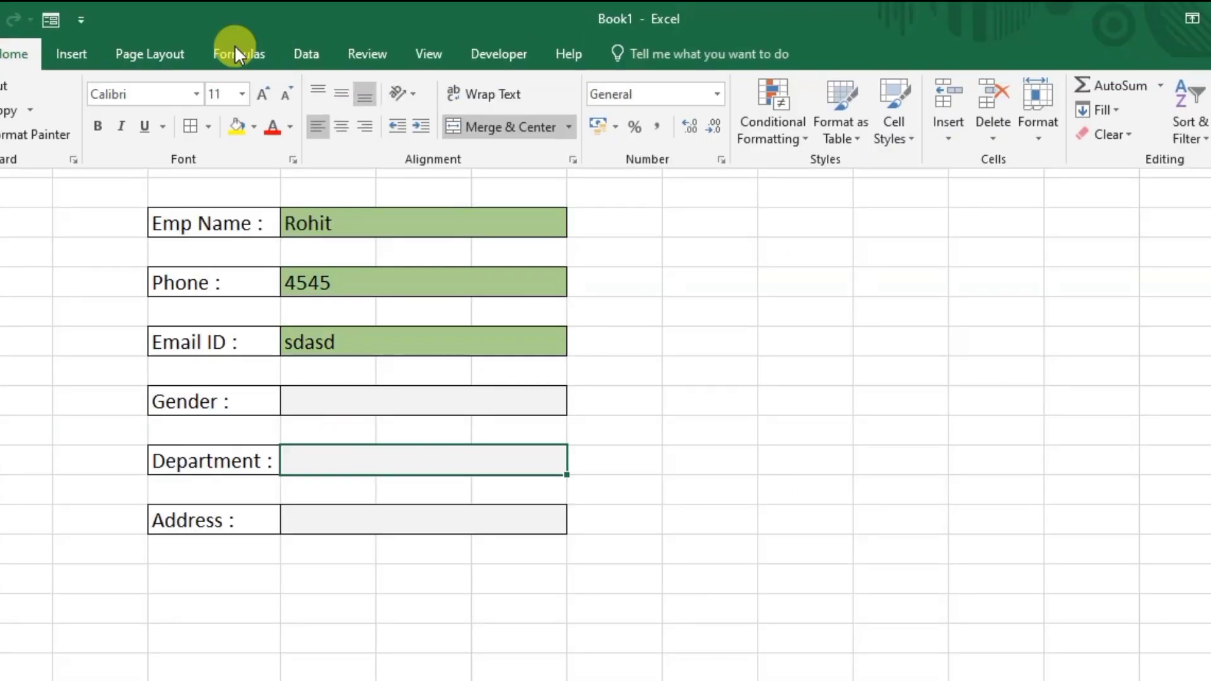
left_click(300, 56)
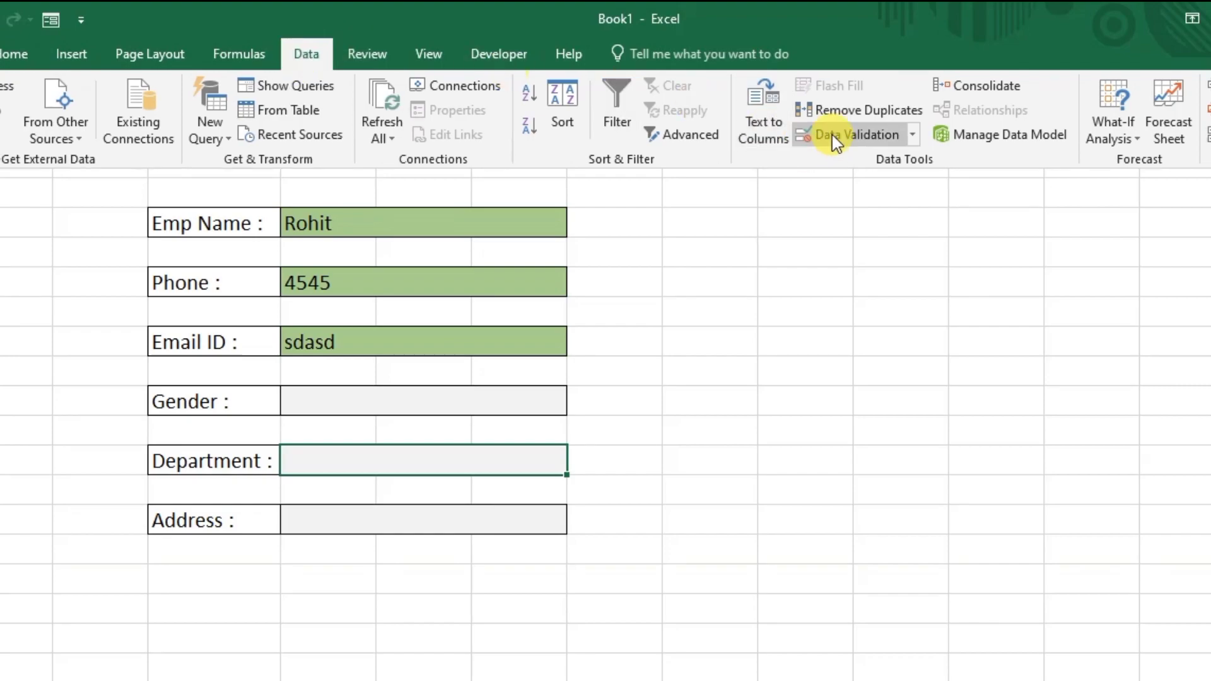
left_click(885, 138)
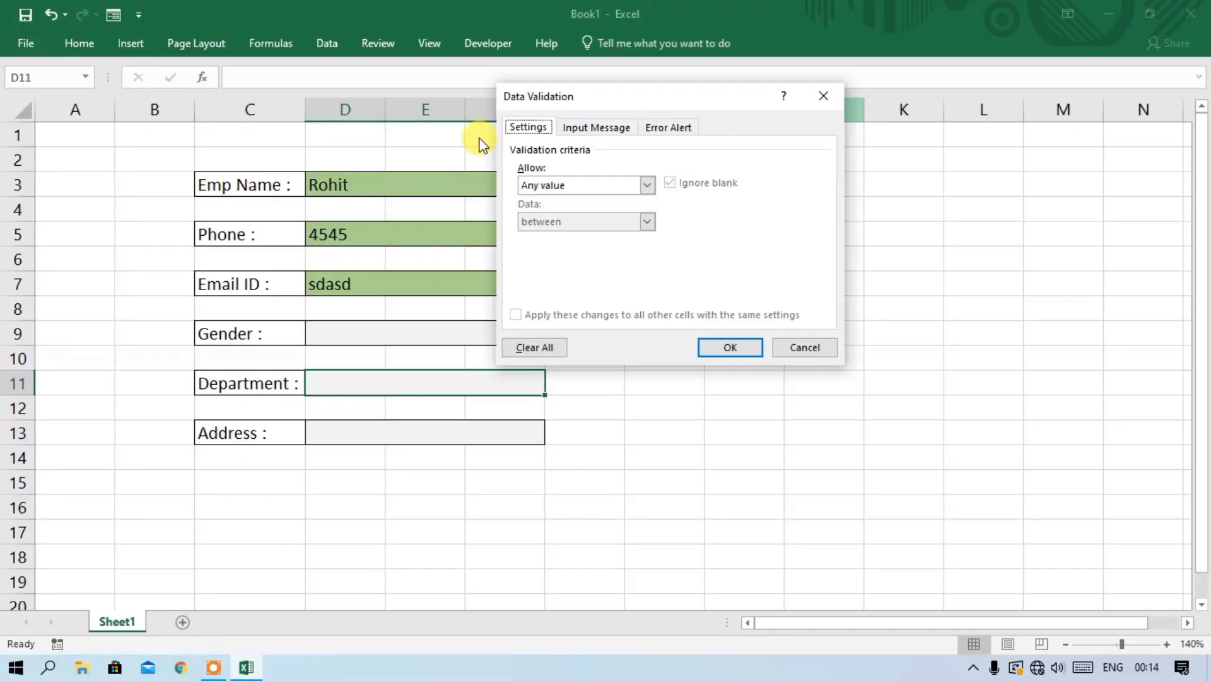
left_click(648, 186)
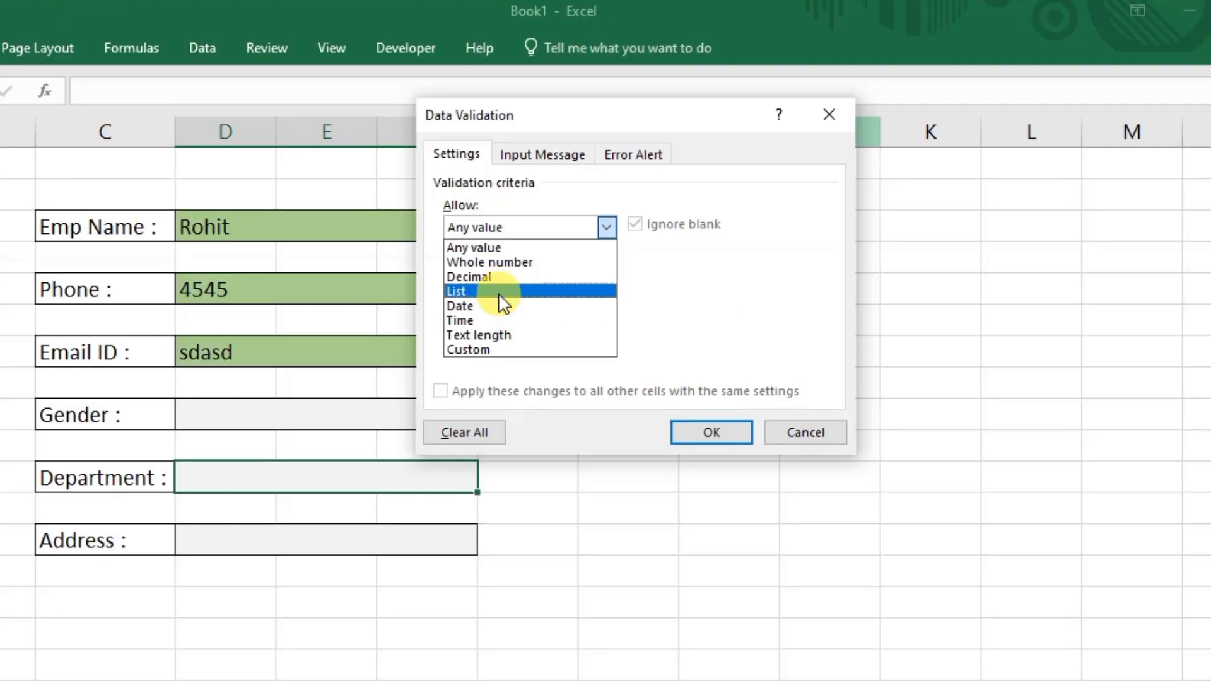
left_click(498, 292)
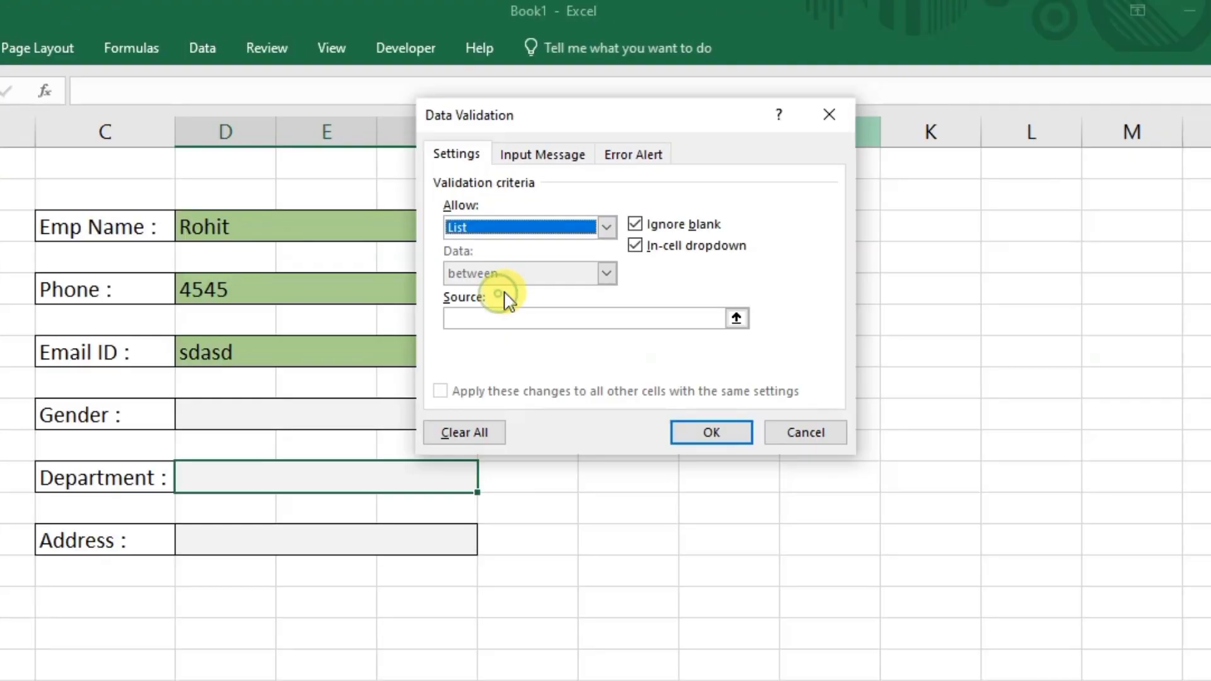
left_click(544, 319)
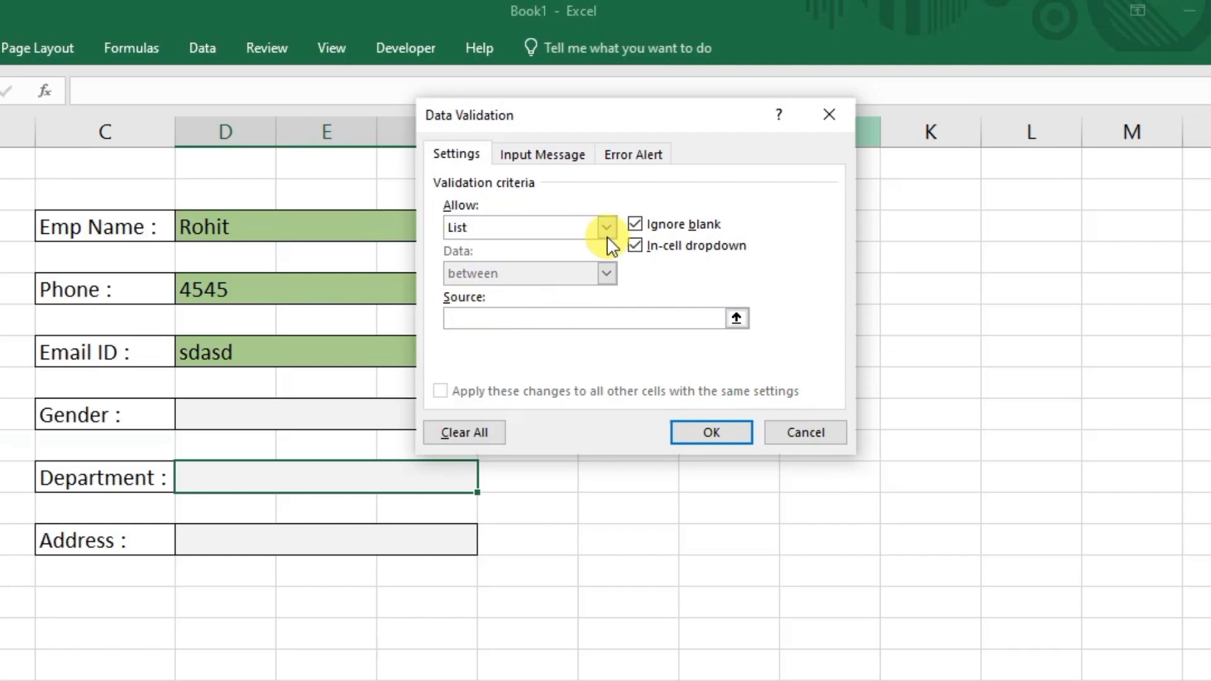
left_click_drag(596, 108, 733, 117)
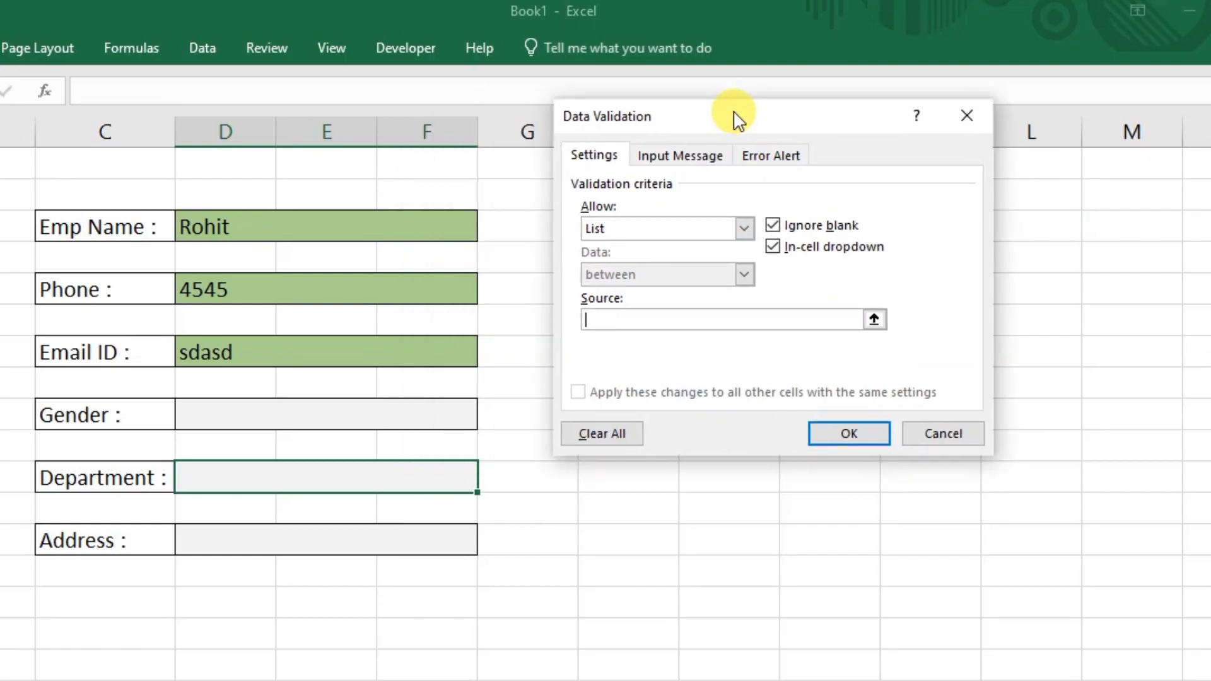
left_click(650, 314)
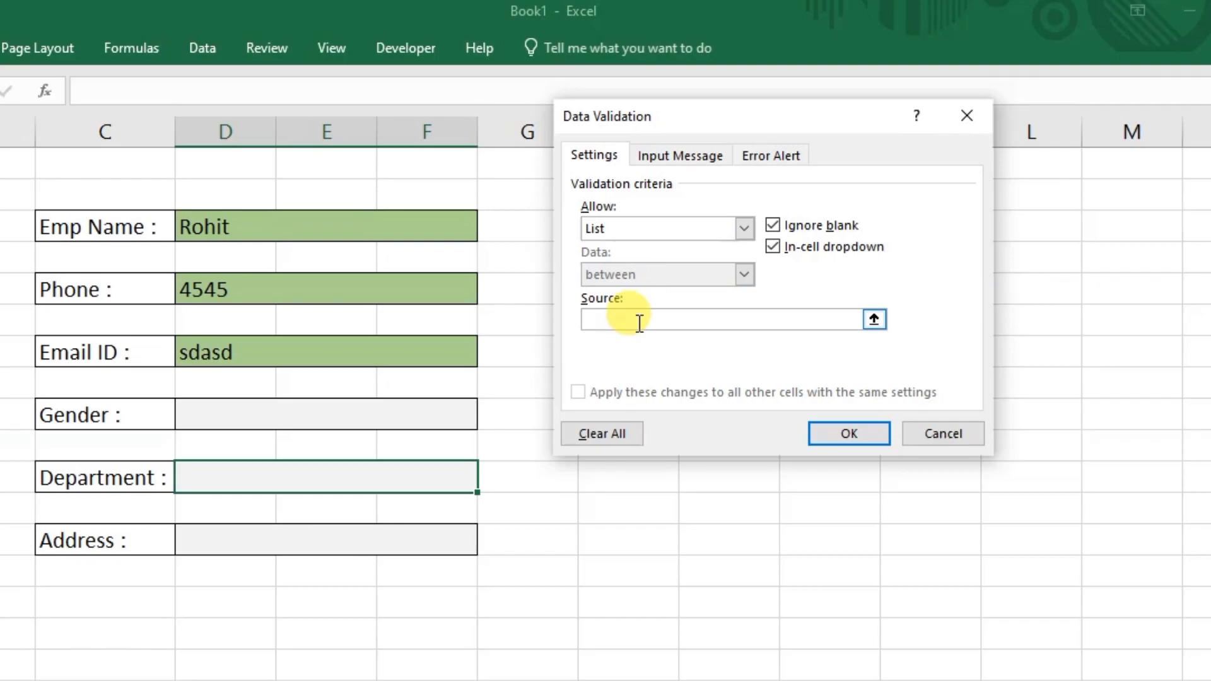
type("Manager,Labour,Worker")
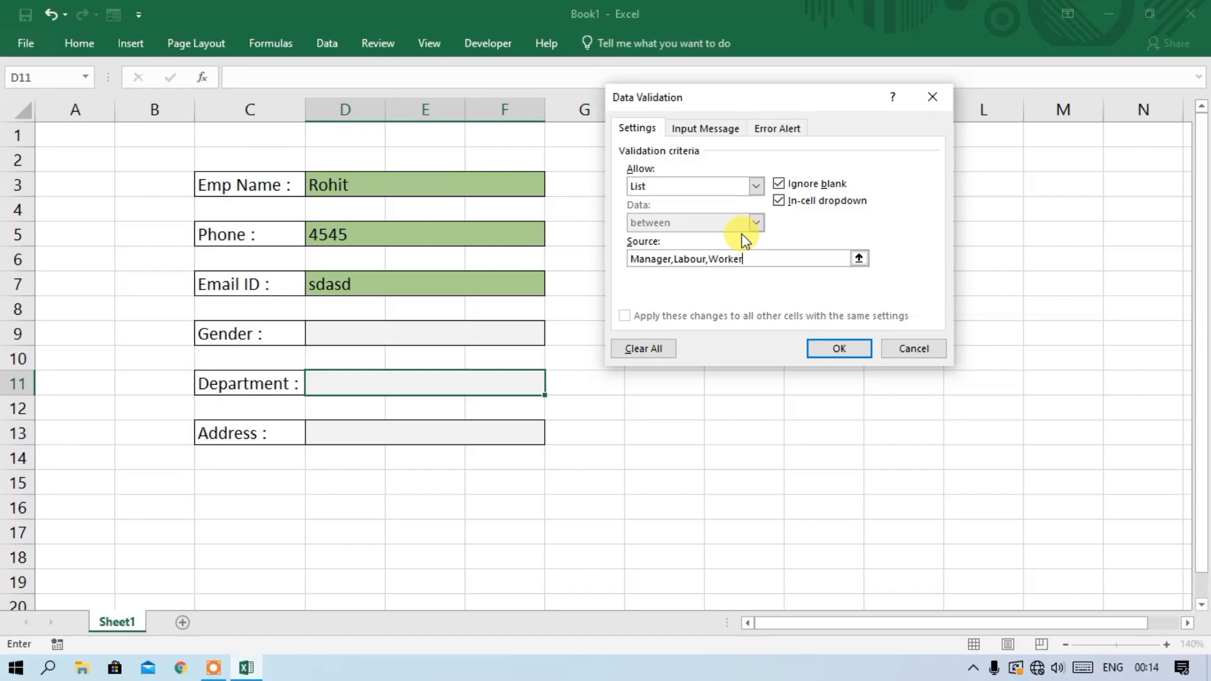
left_click(831, 348)
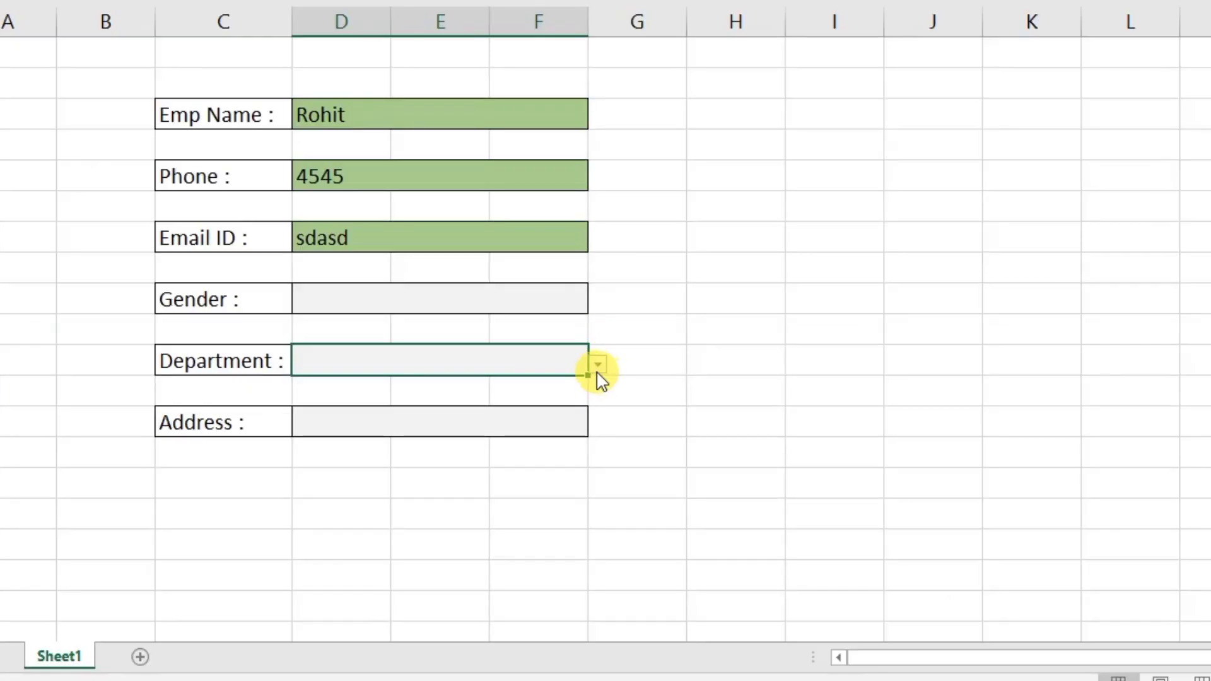
- Choose Manager as the Department and enter INDia as the Address
left_click(597, 367)
left_click(540, 384)
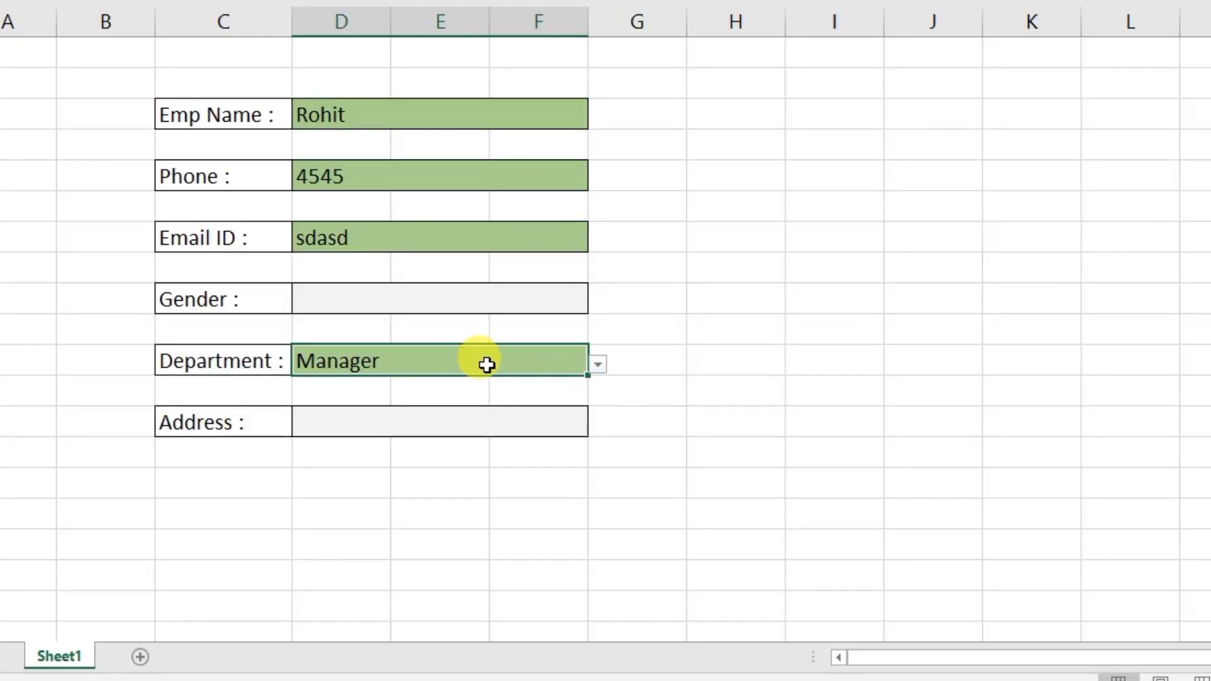
left_click(404, 416)
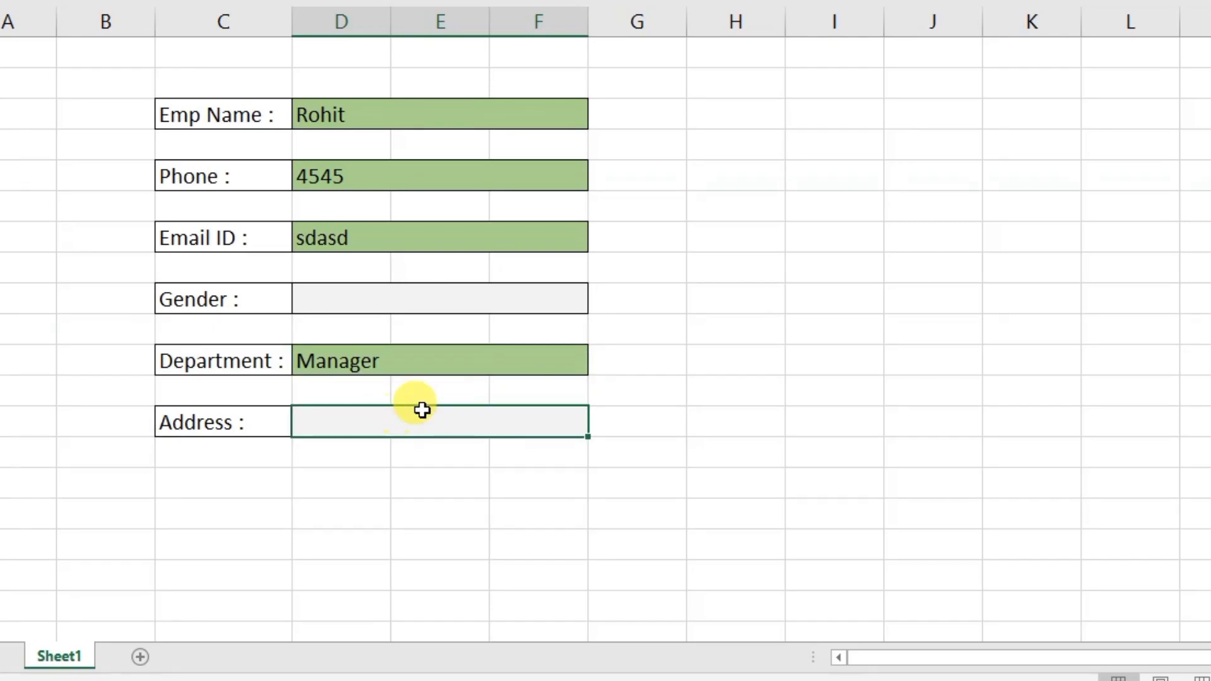
double_click(422, 410)
type("INDia")
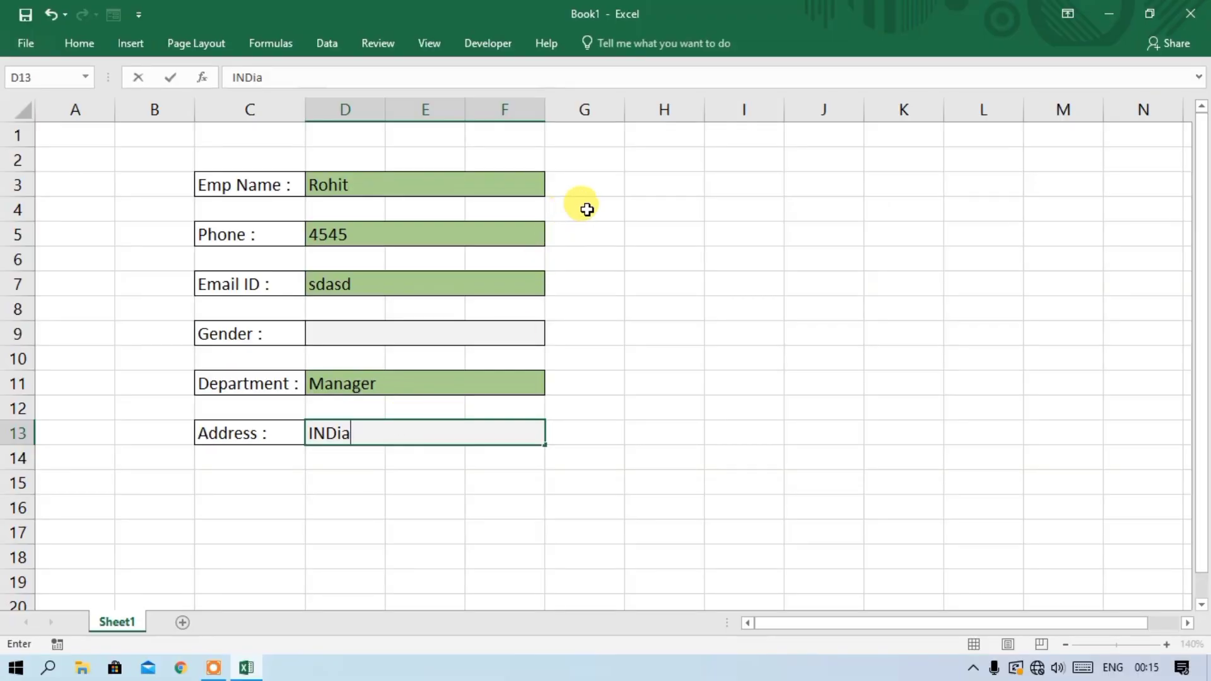
left_click(576, 190)
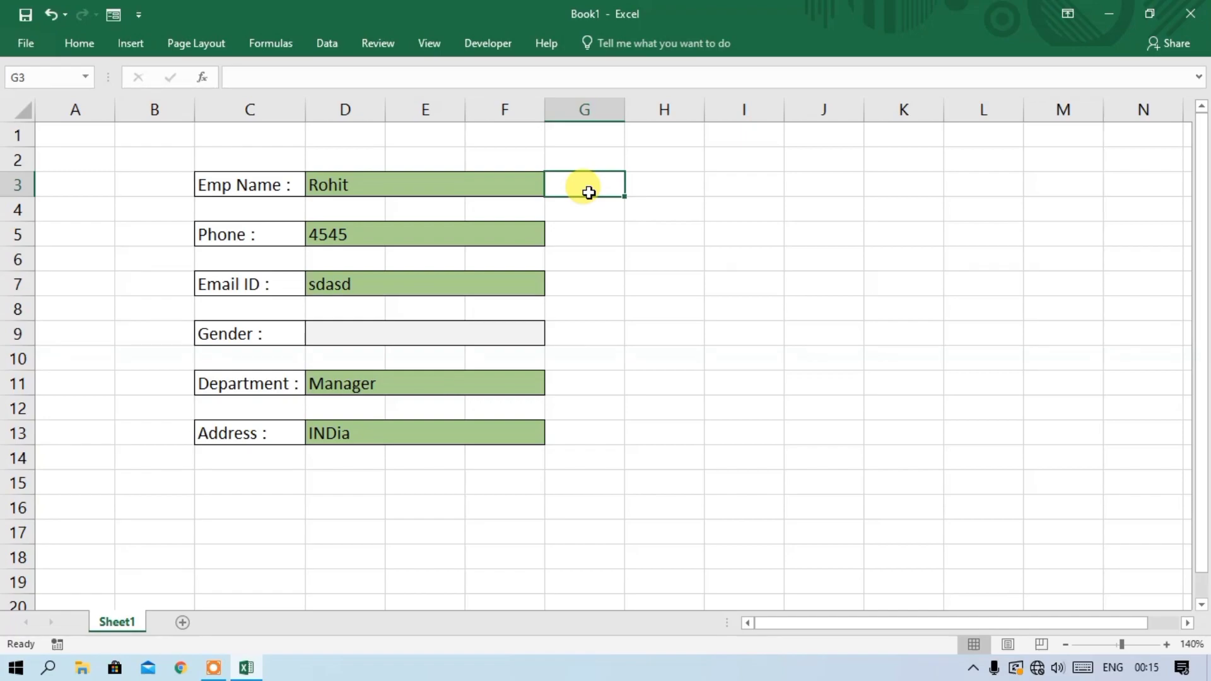
- Enter =IF(D3="","","P") in G3 so it shows P for a filled Emp Name
type("=")
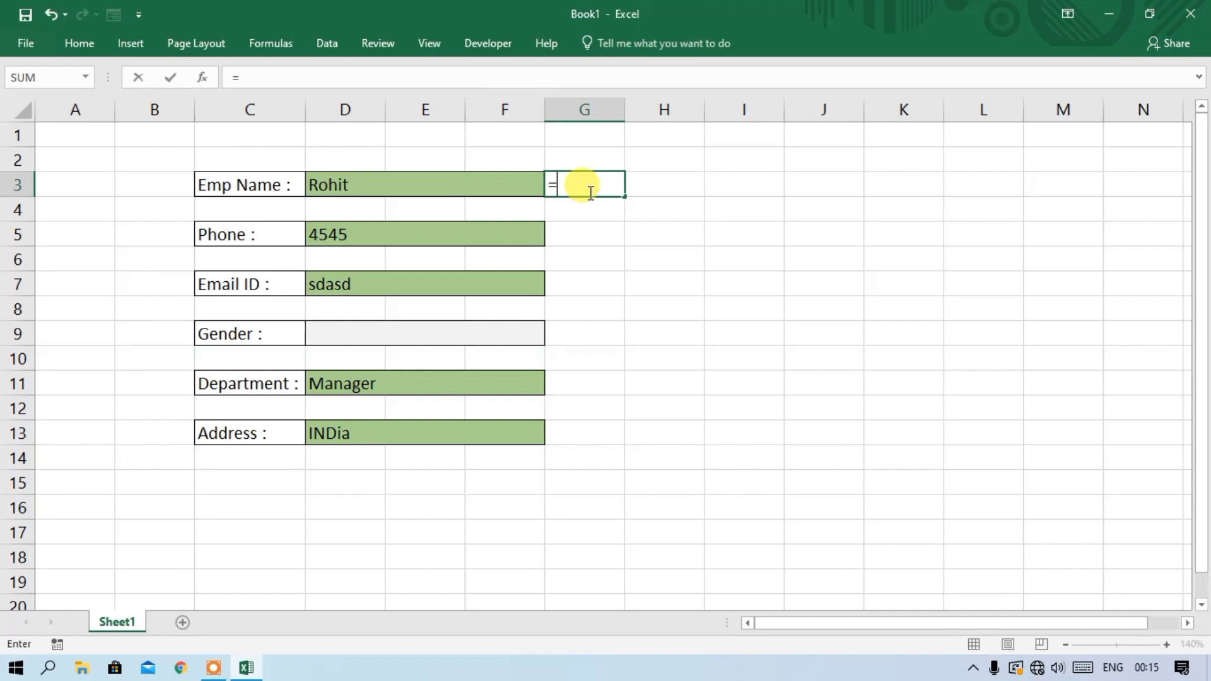
type("if")
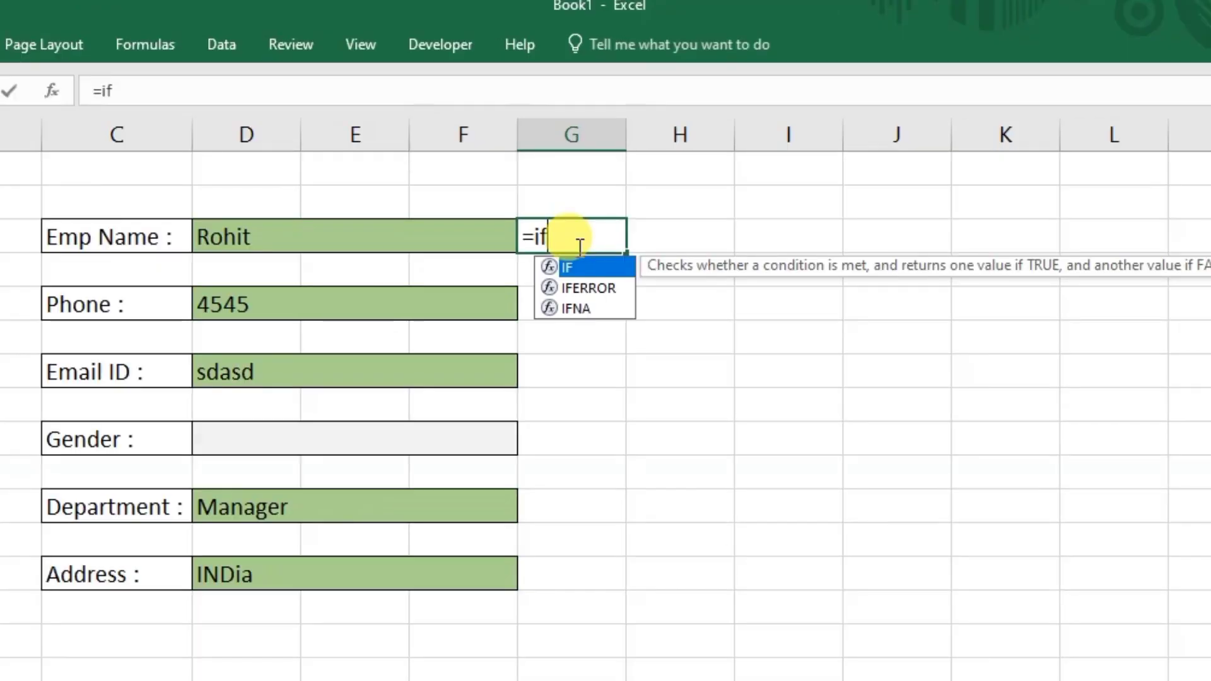
type("(")
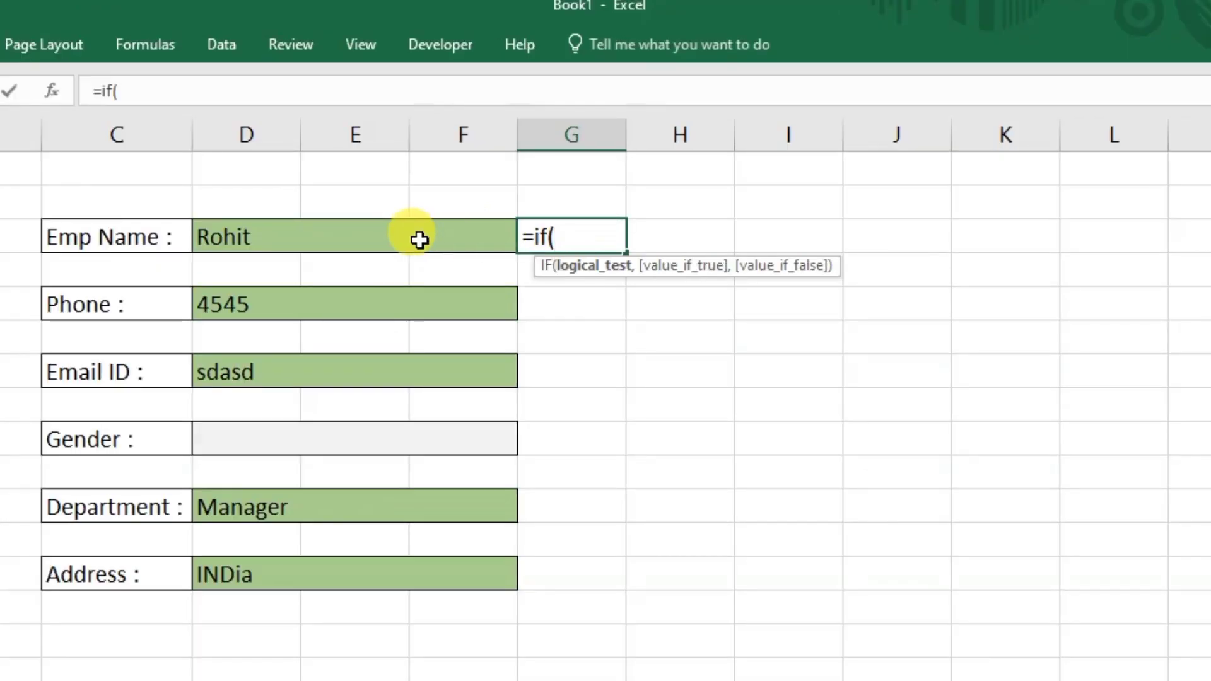
left_click(399, 240)
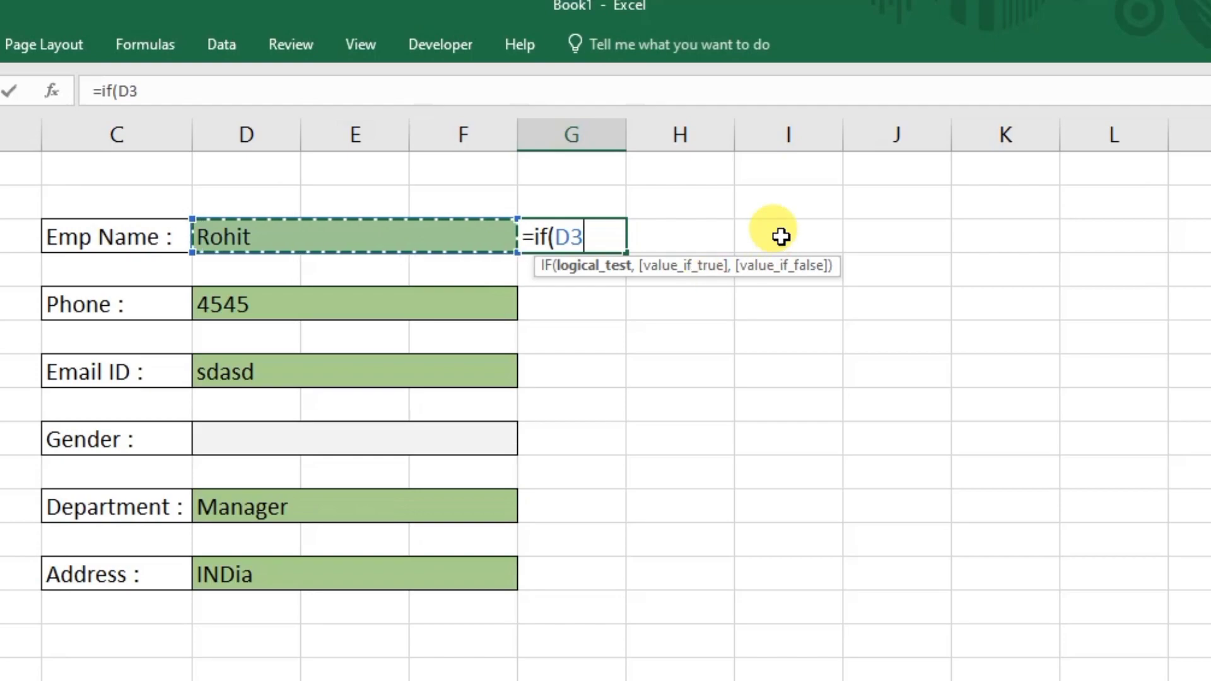
type("=")
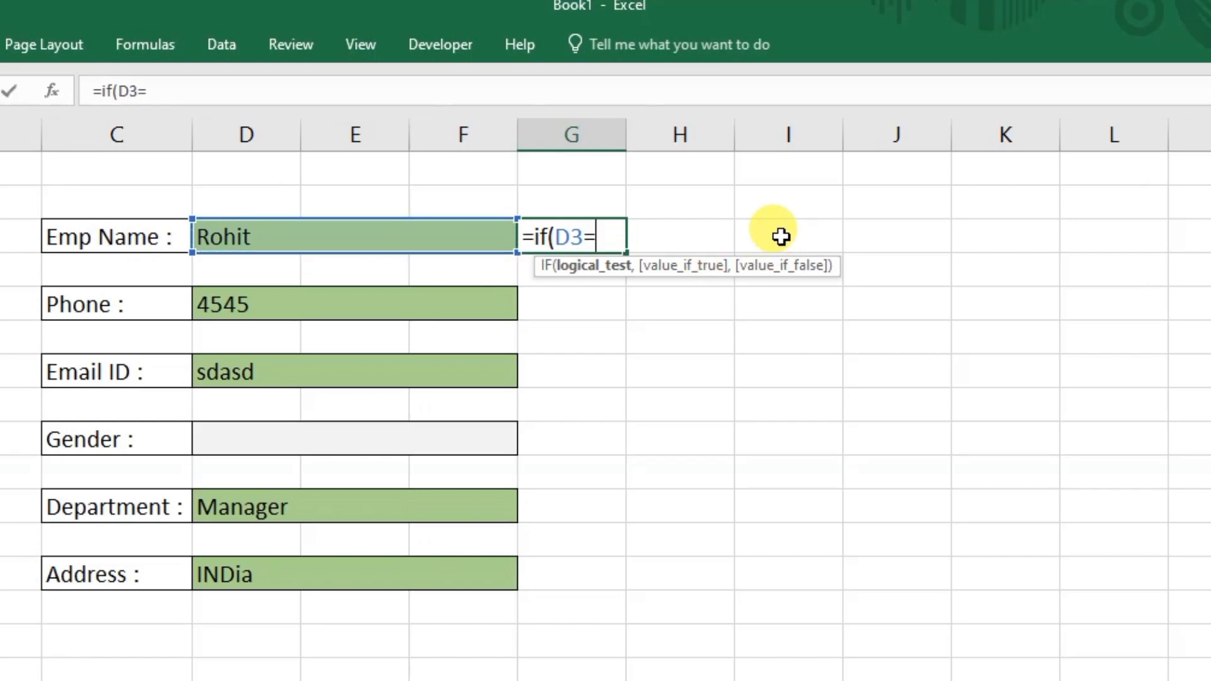
type("\"")
type("\"")
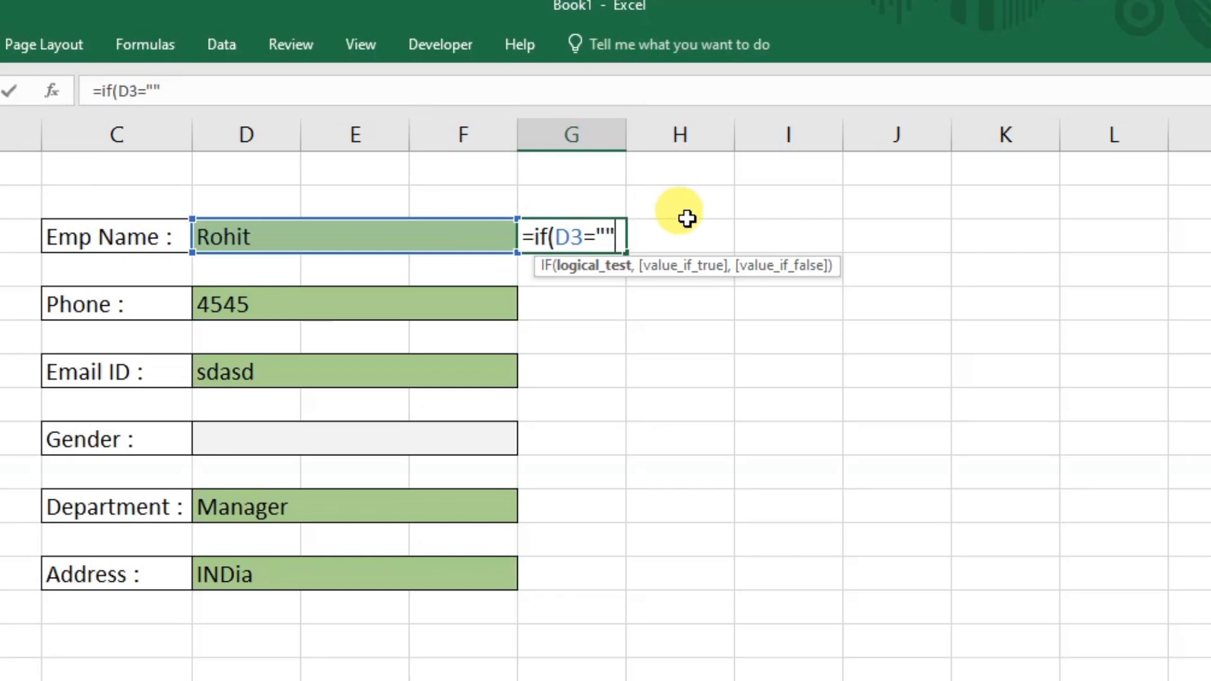
type(",")
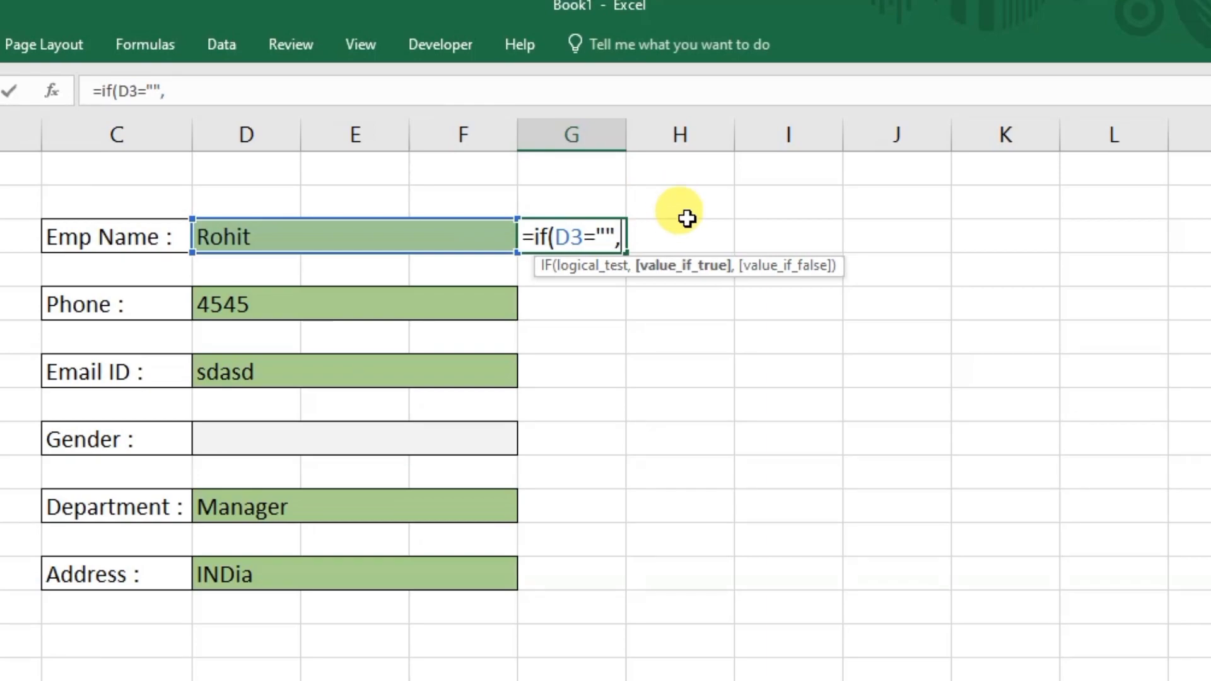
type("\"\"")
type(",")
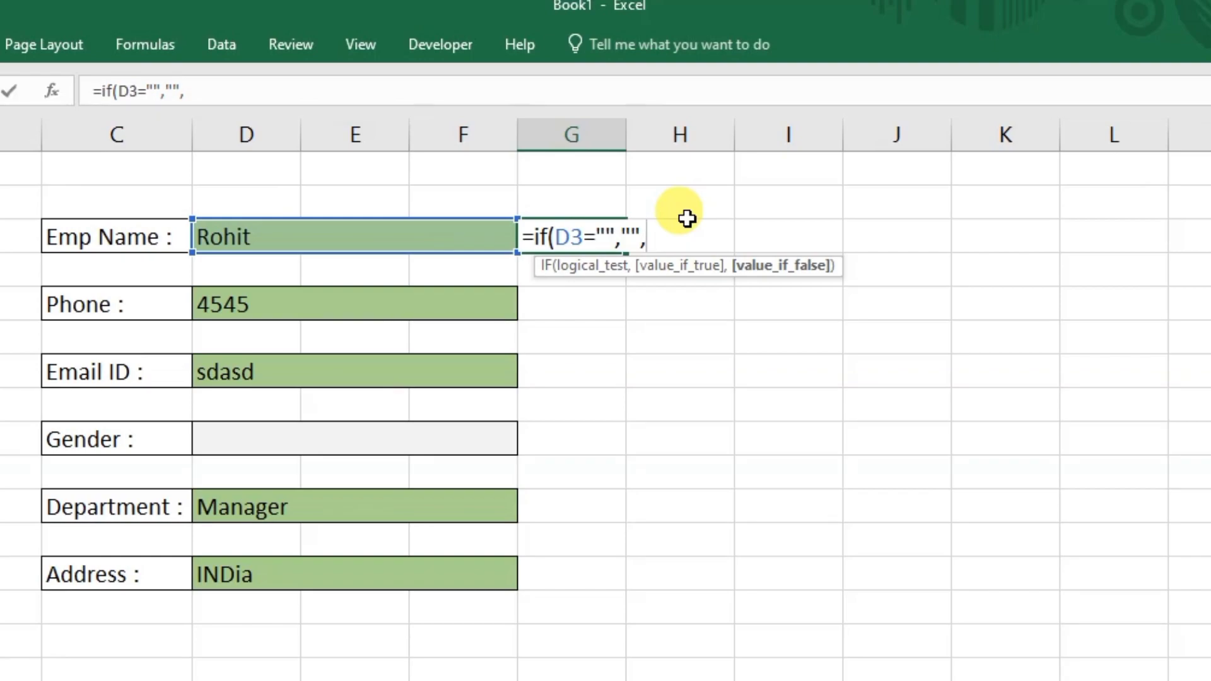
type("\"")
type("P")
type(")")
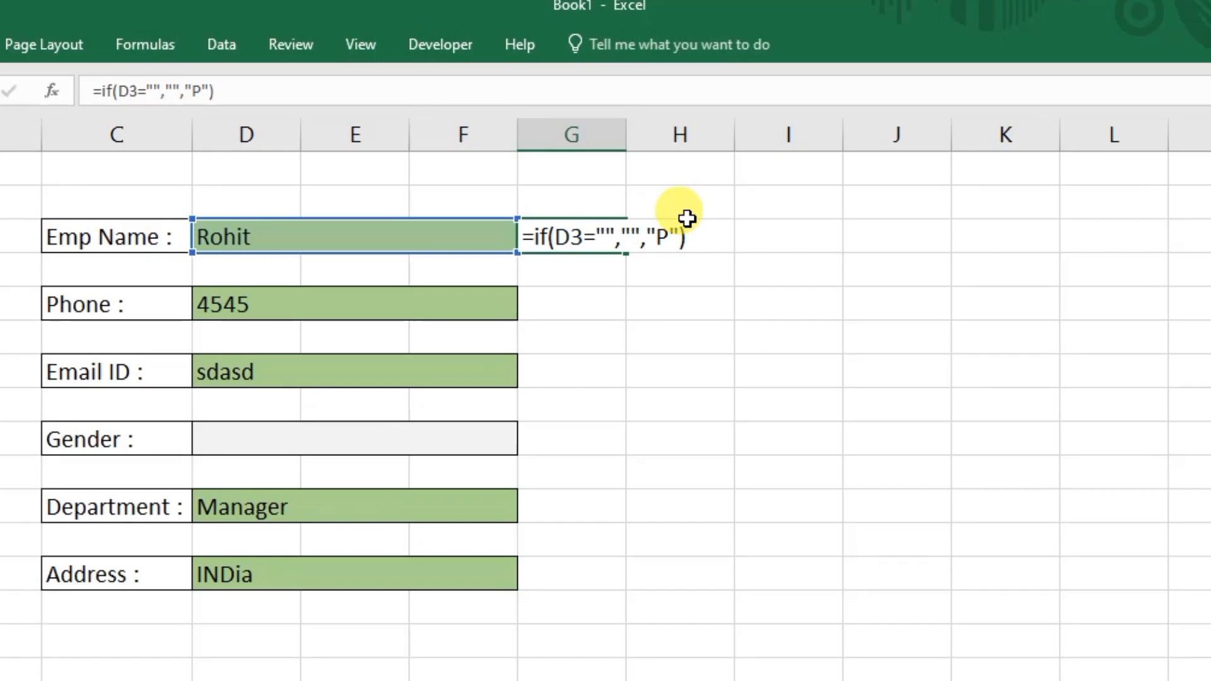
key("Return")
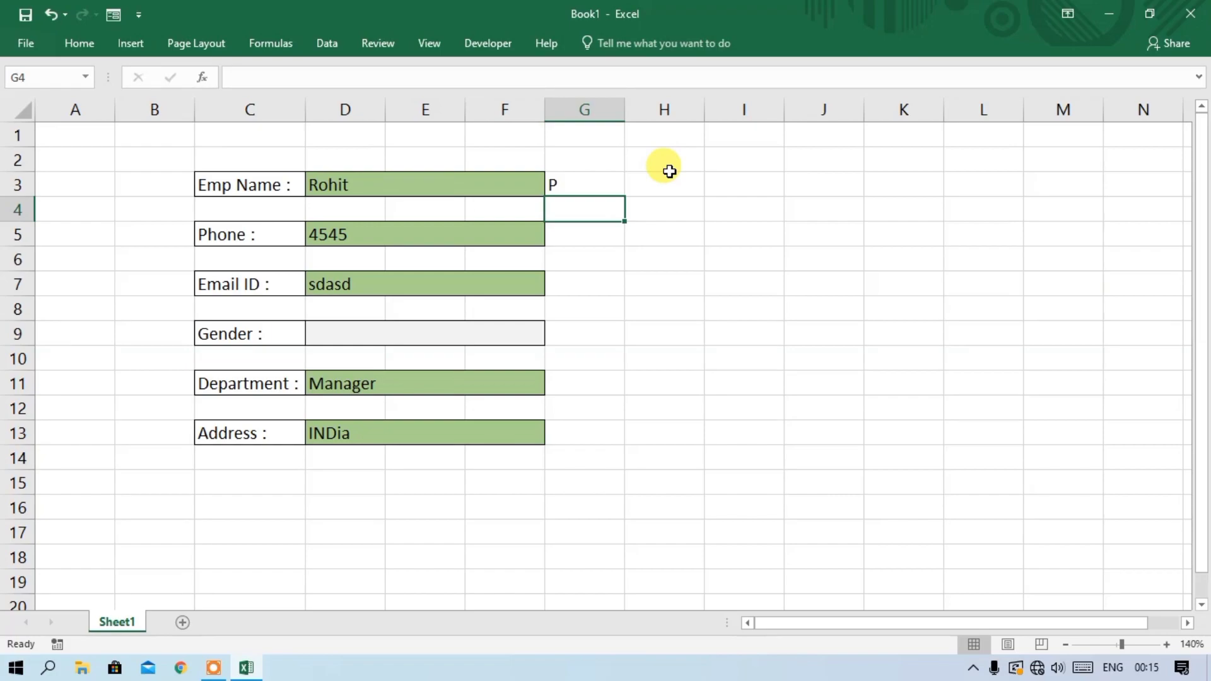
left_click(581, 182)
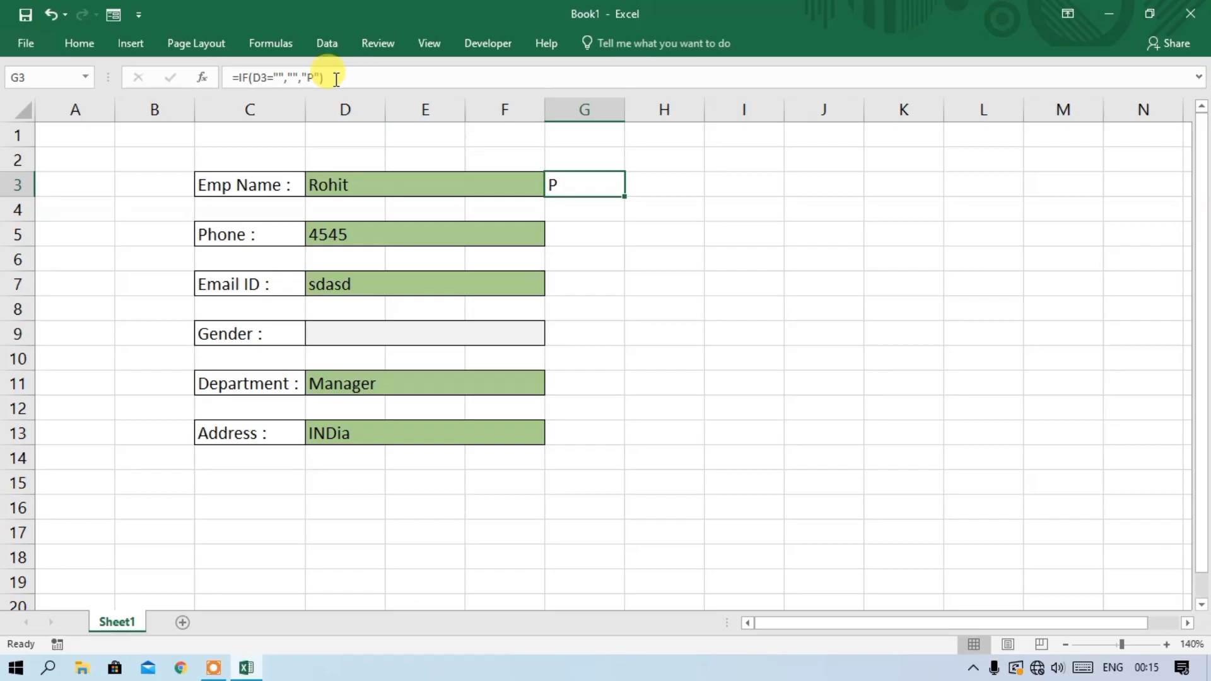
- Copy the G3 formula into G5 and point it at the Phone cell D5
mouse_move(320, 77)
left_mouse_down()
mouse_move(235, 83)
mouse_move(238, 111)
left_mouse_up()
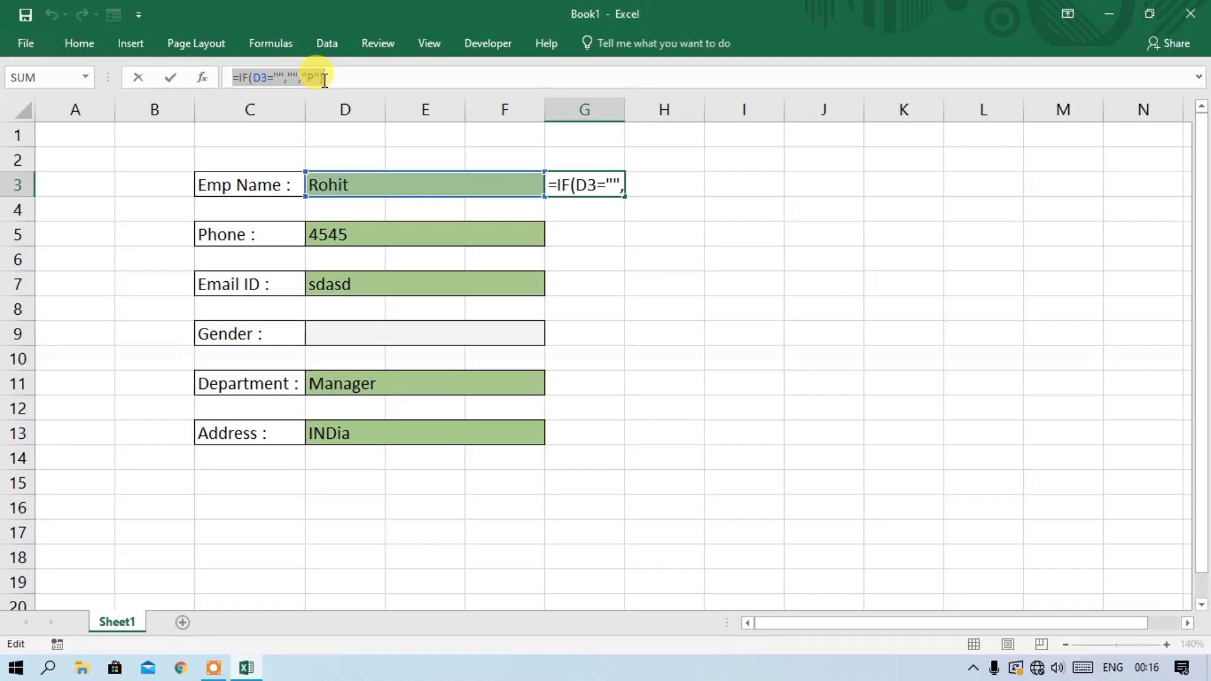
key("Return")
left_click(565, 238)
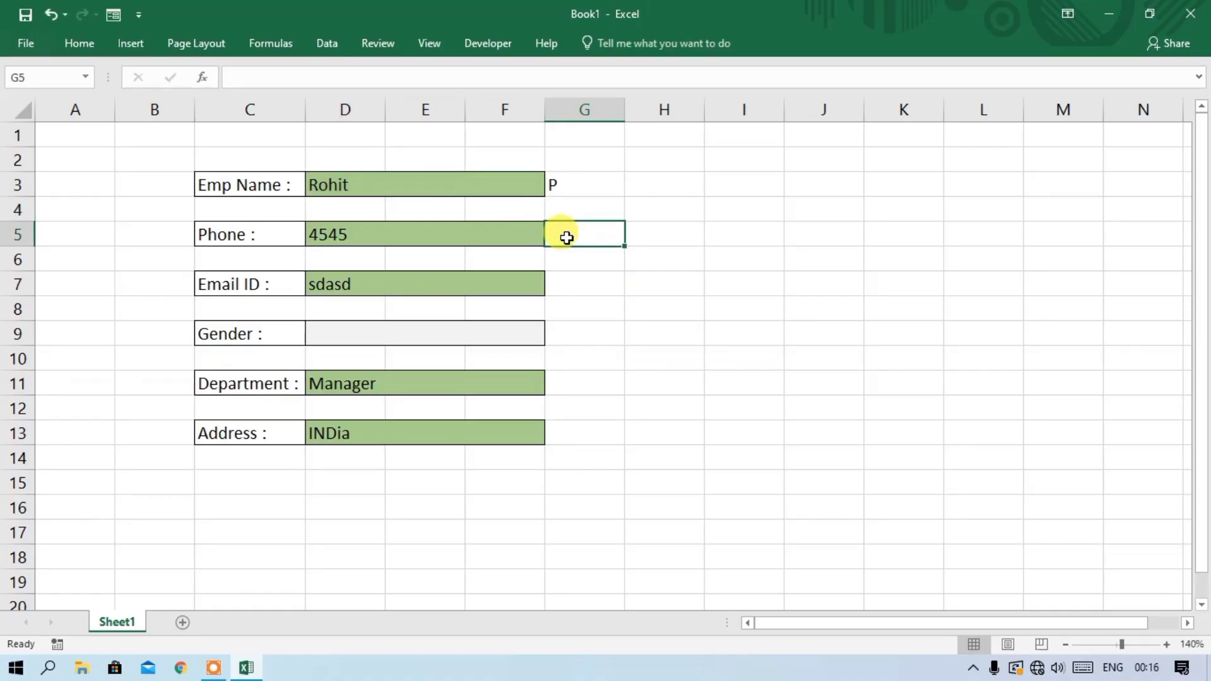
type("P")
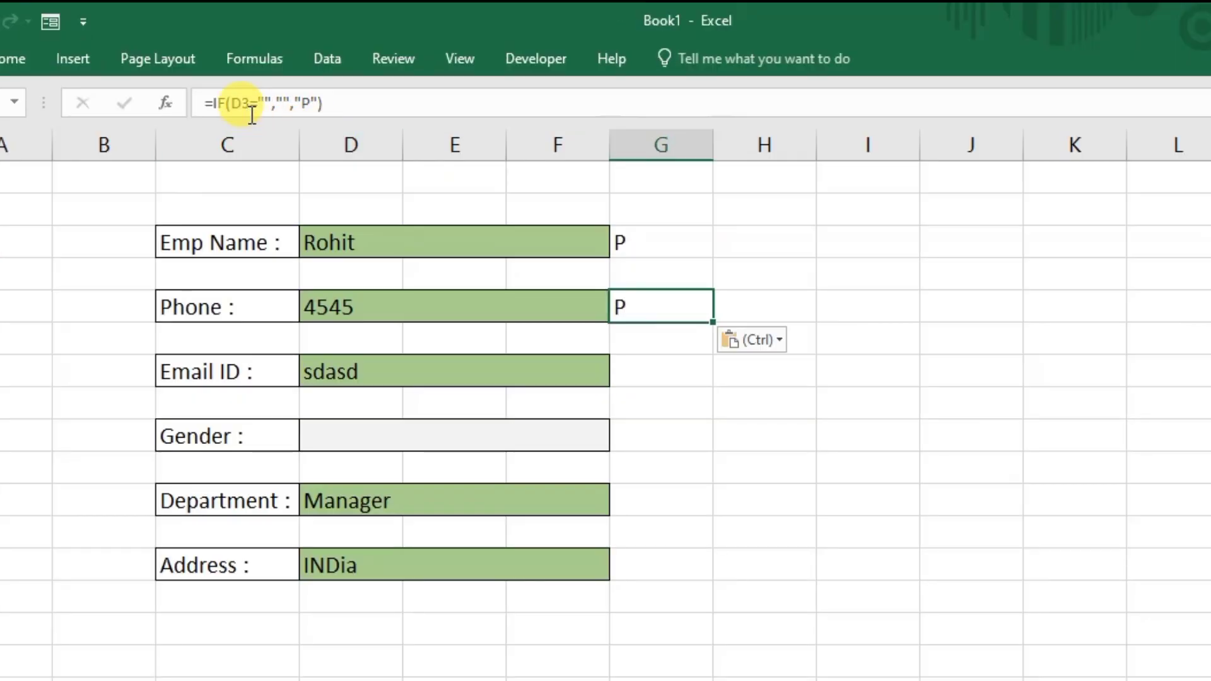
left_click(247, 103)
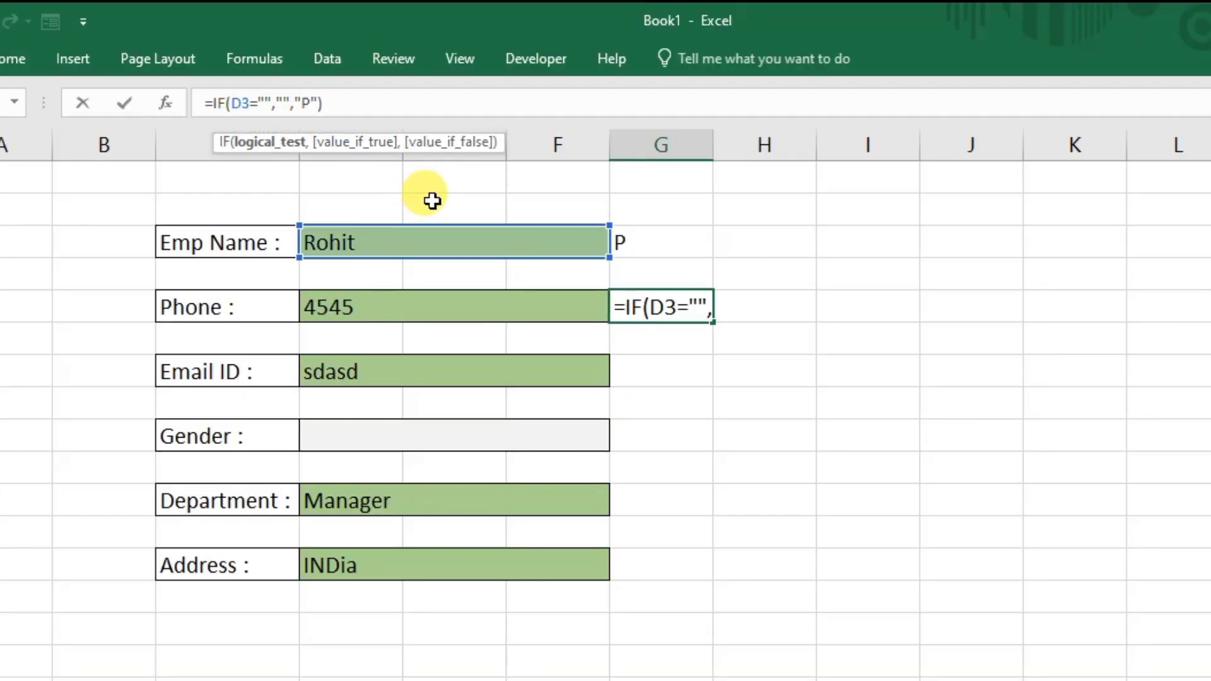
key("BackSpace")
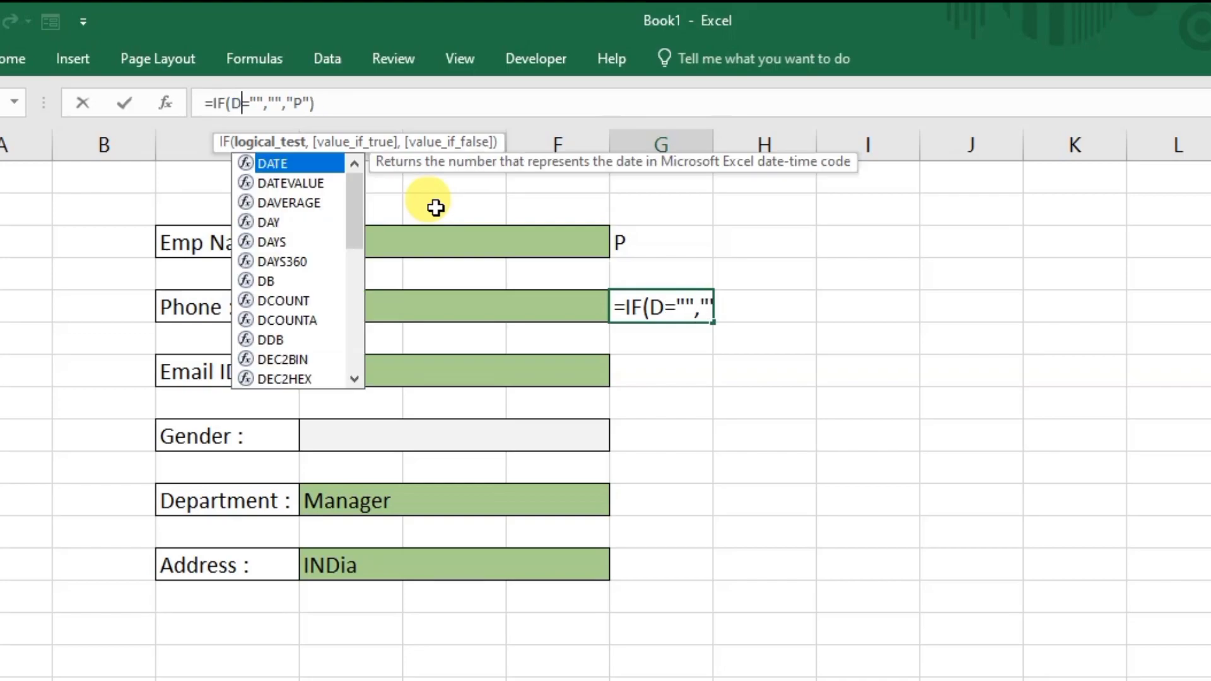
key("BackSpace")
left_click(506, 307)
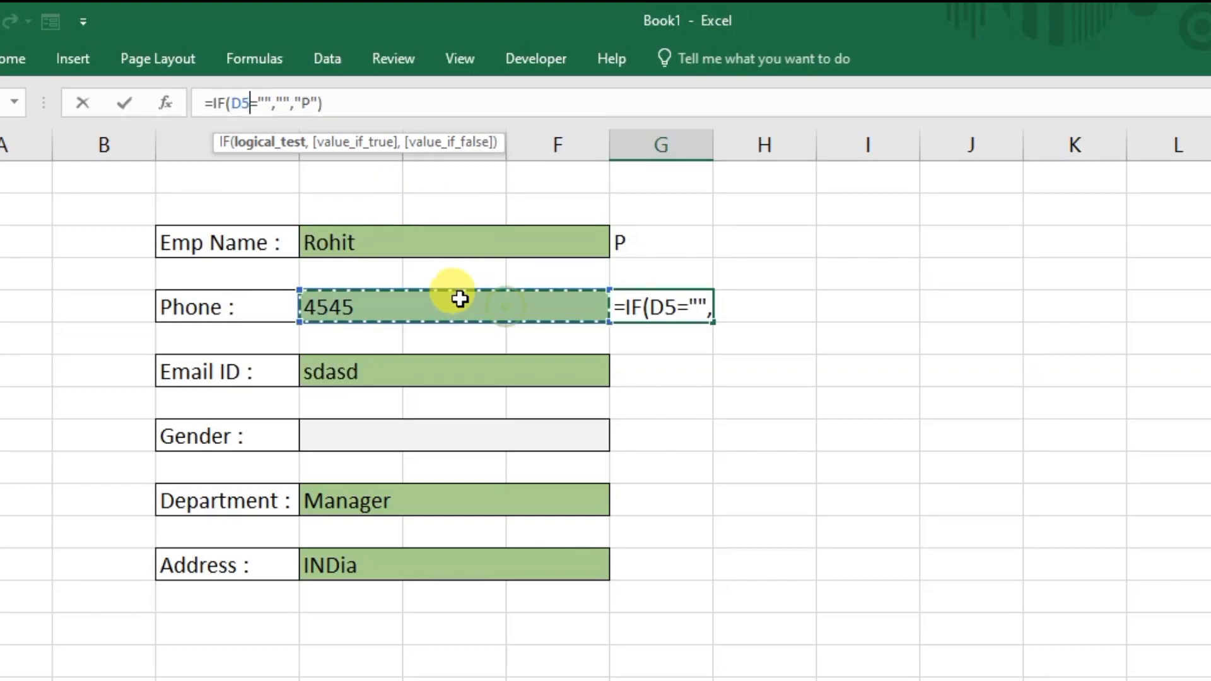
key("Return")
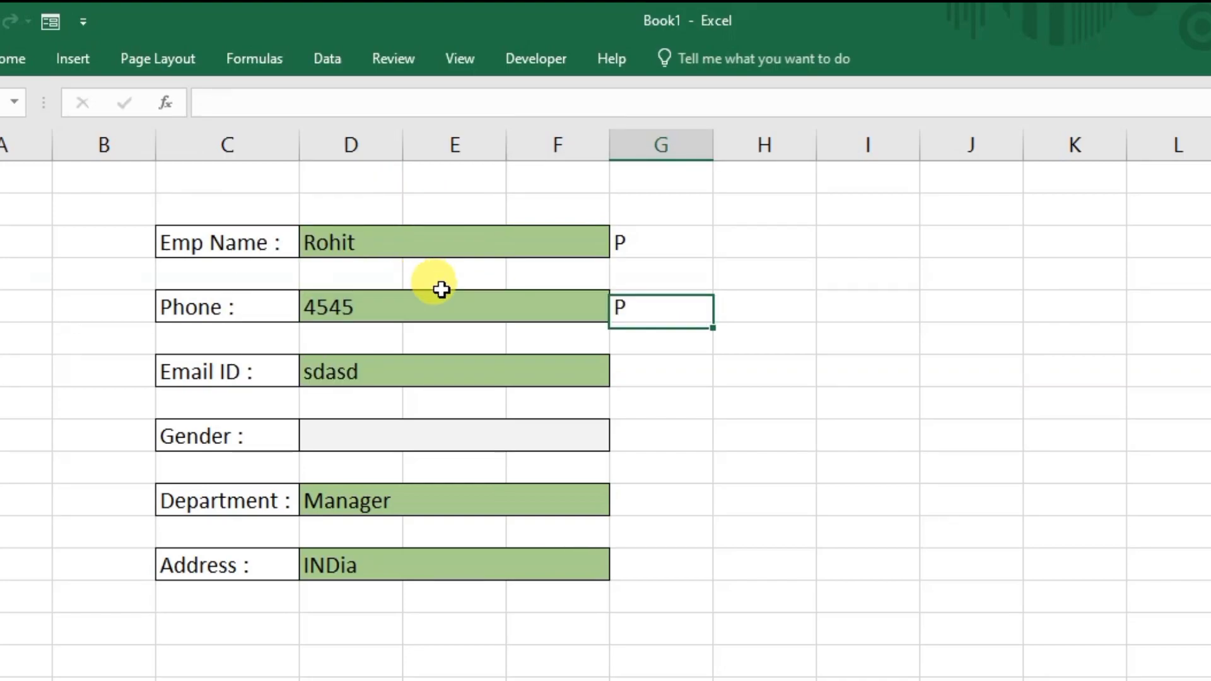
- Paste the formula into G7 and retarget it to the Email ID cell D7
left_click(656, 374)
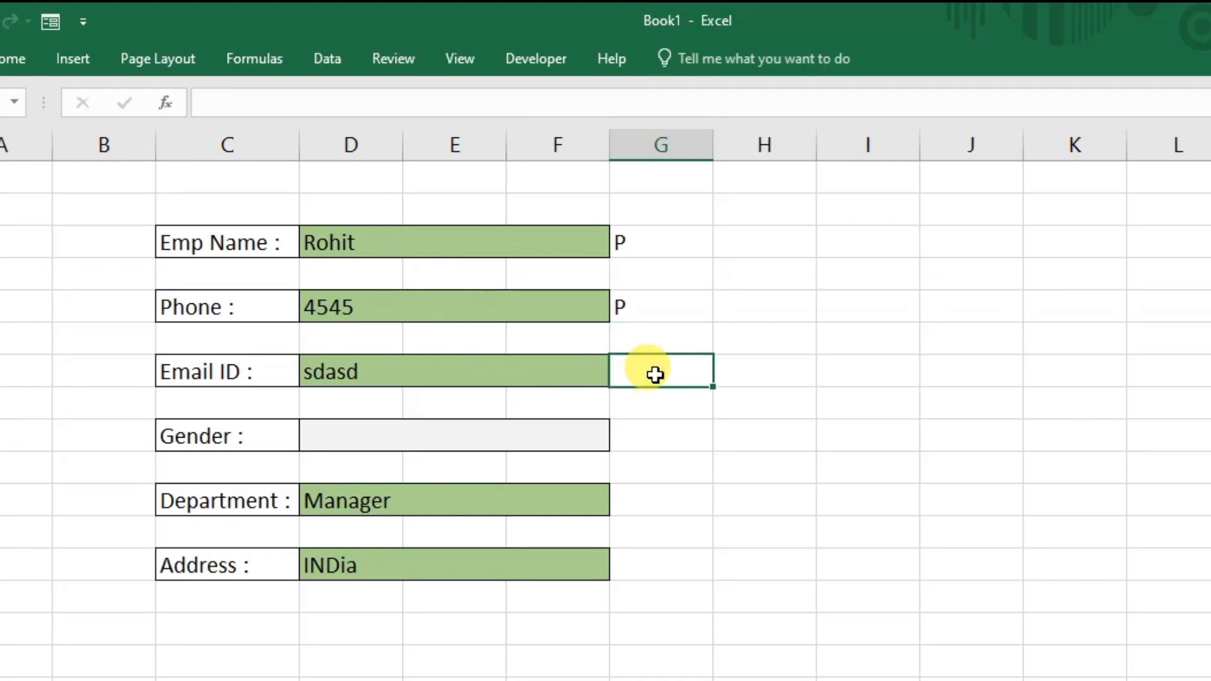
key("ctrl+v")
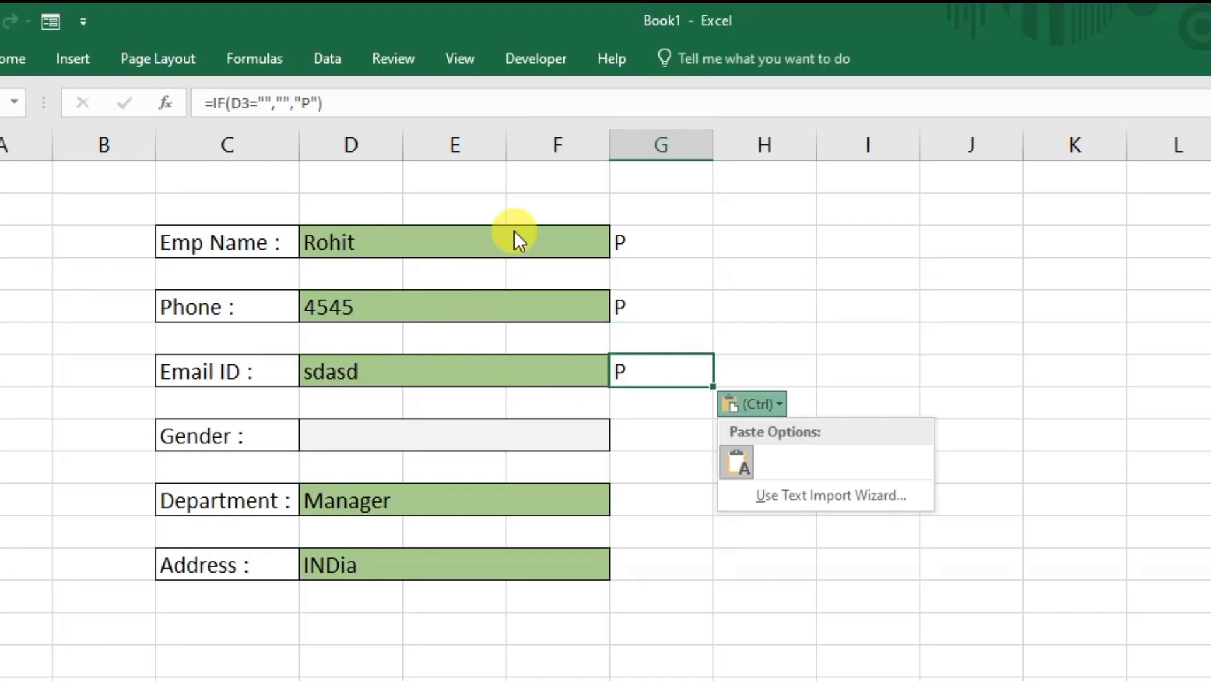
key("Escape")
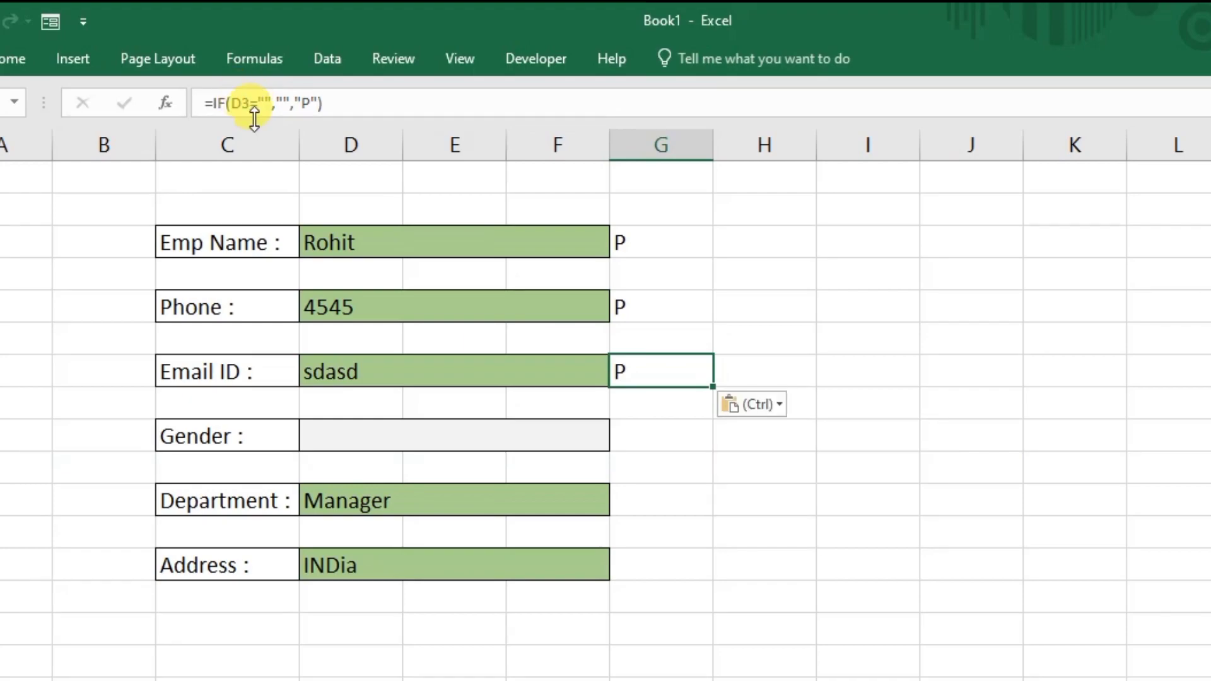
left_click(250, 102)
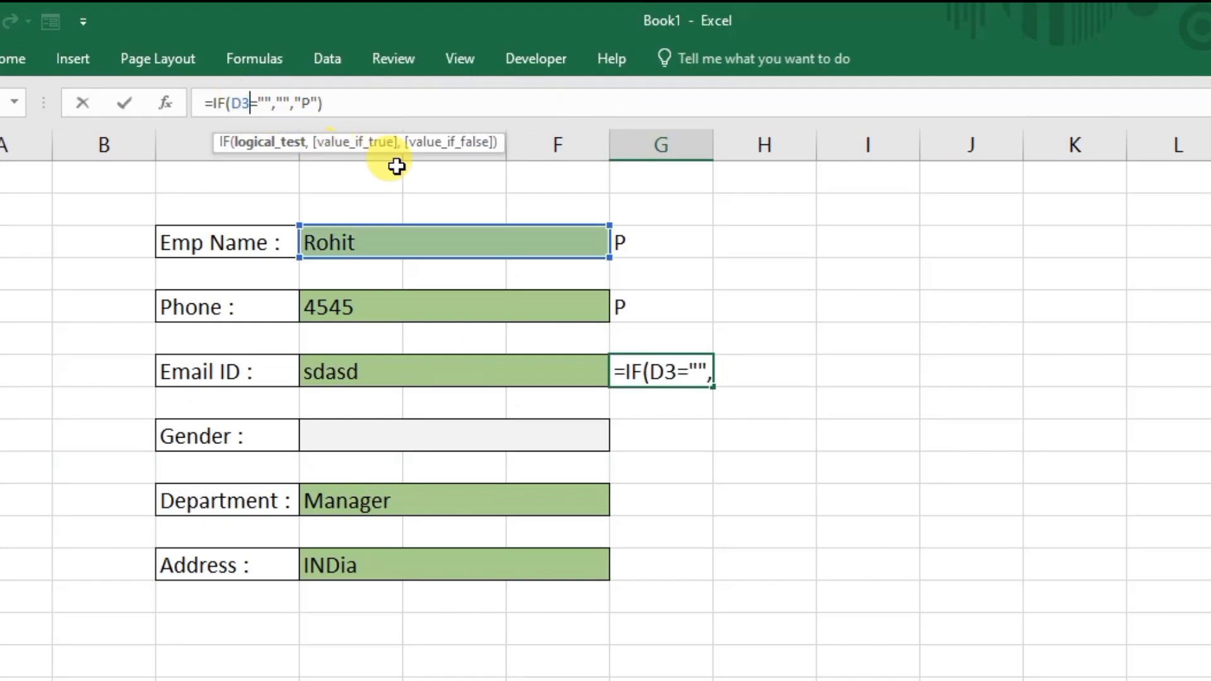
key("BackSpace")
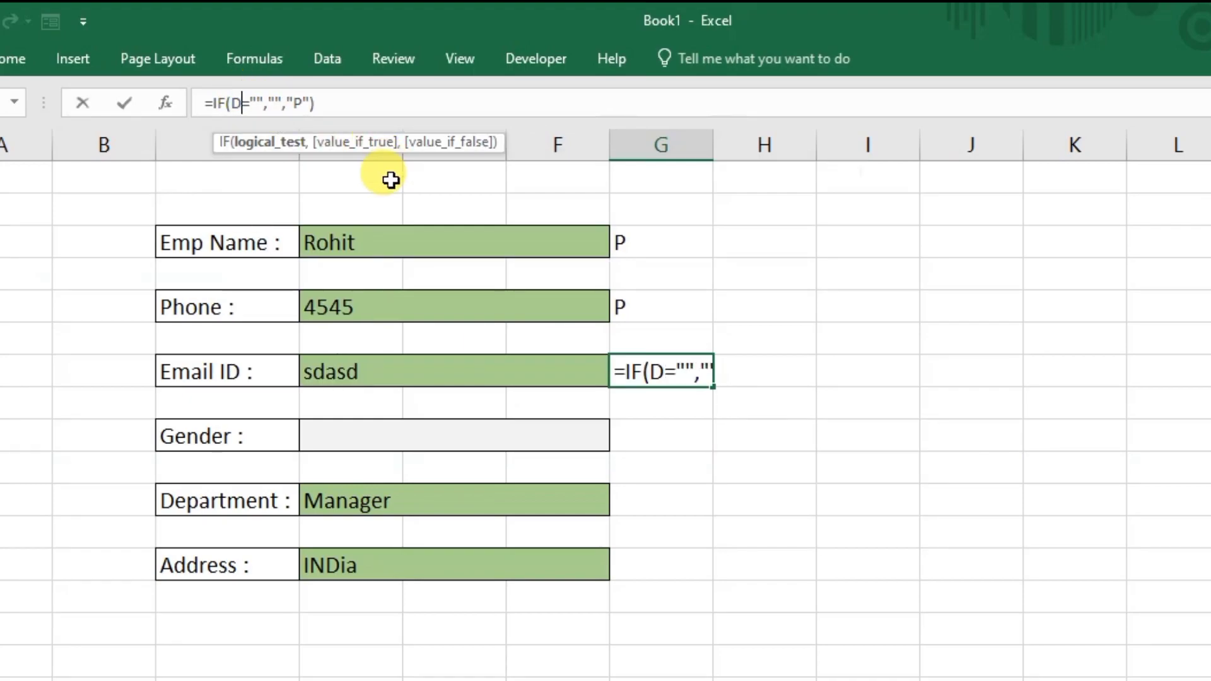
key("BackSpace")
left_click(438, 376)
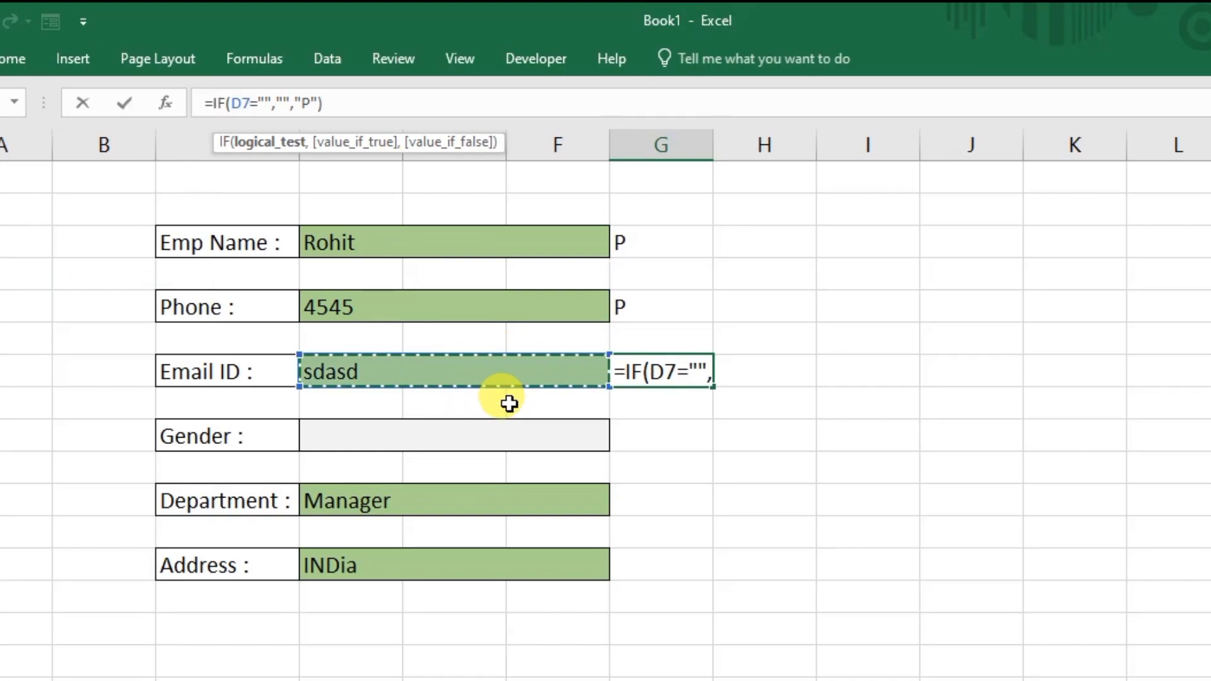
key("Return")
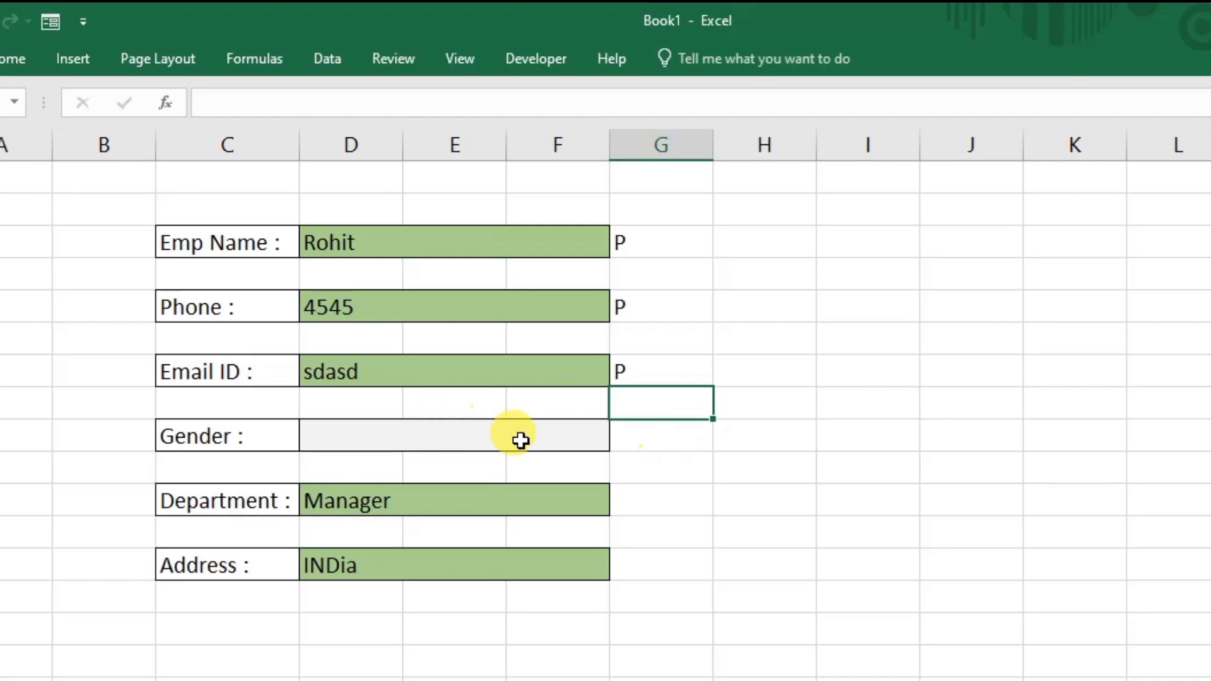
- Add the same P-check formulas in G11 and G13, referencing D11 and D13
left_click(656, 507)
key("ctrl+v")
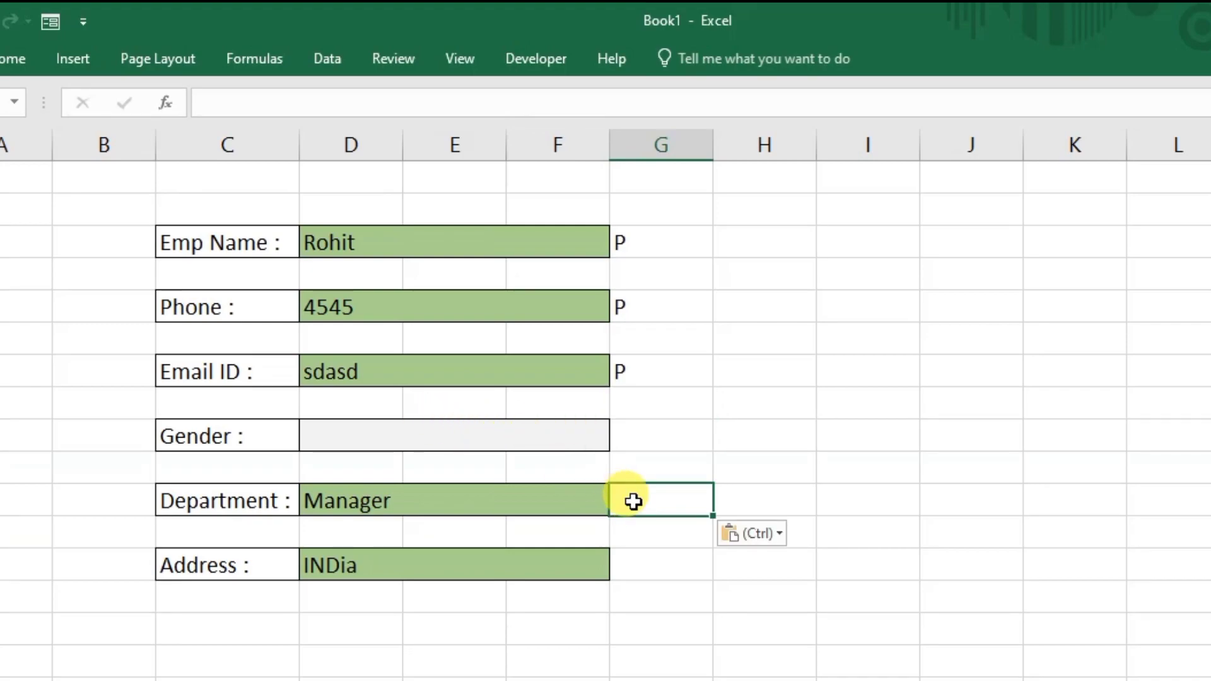
left_click(242, 103)
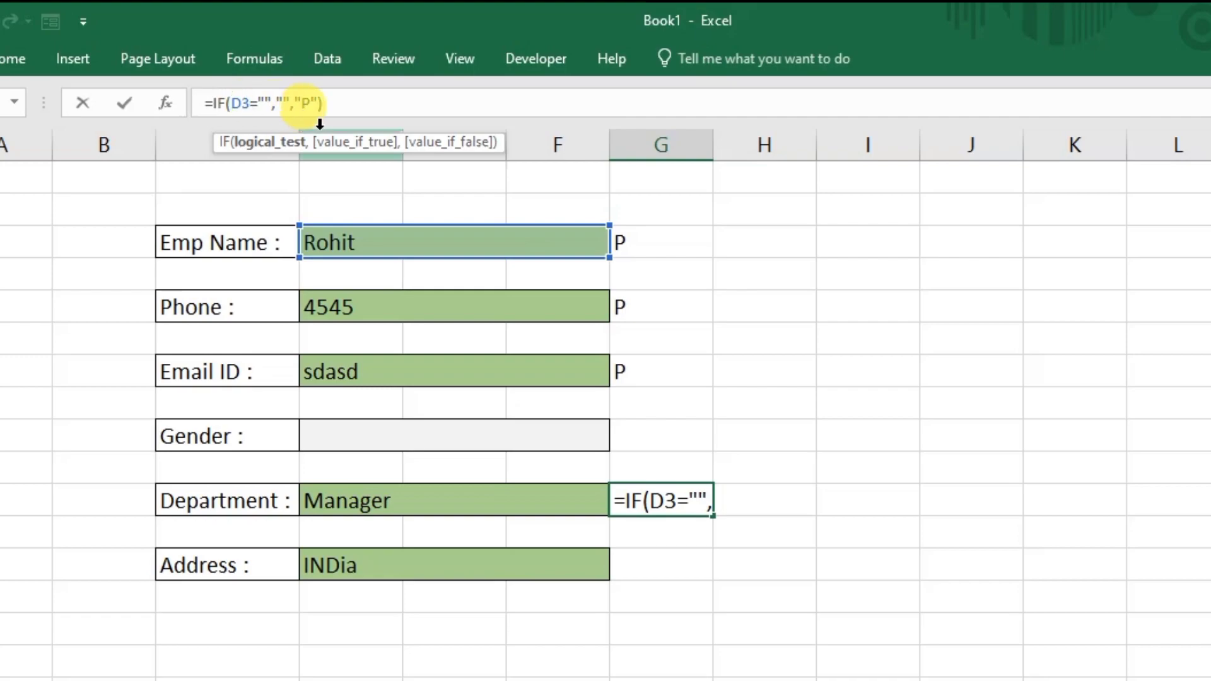
key("BackSpace")
key("BackSpace")
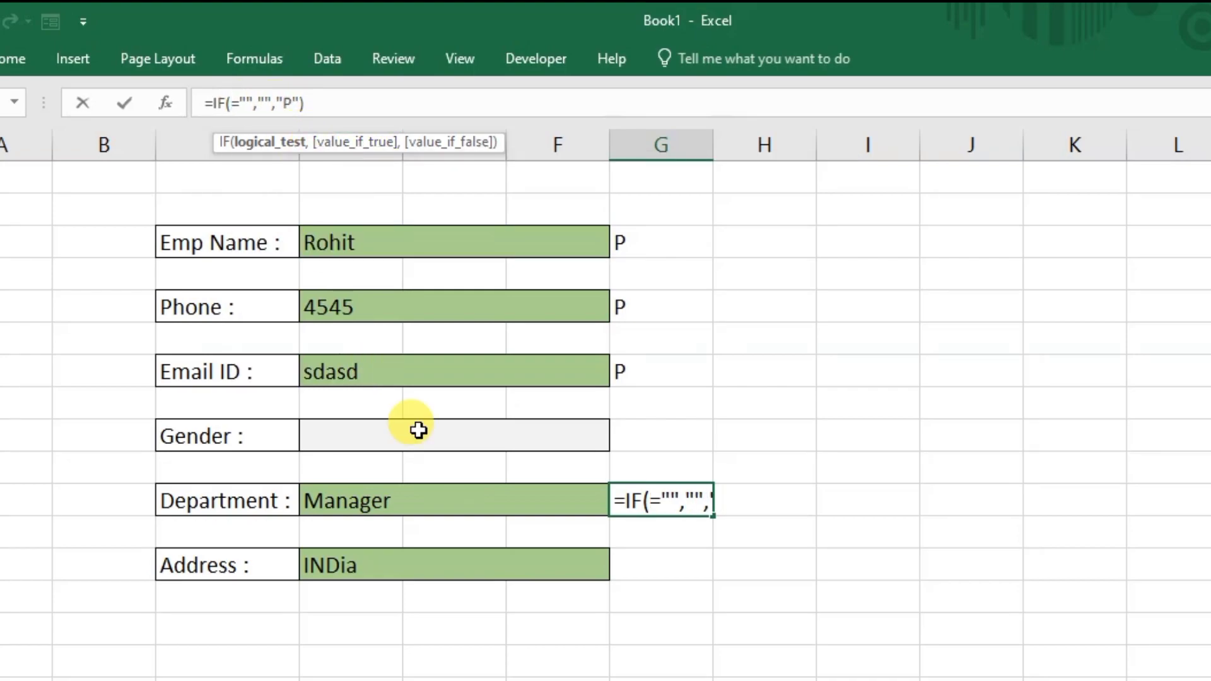
left_click(465, 501)
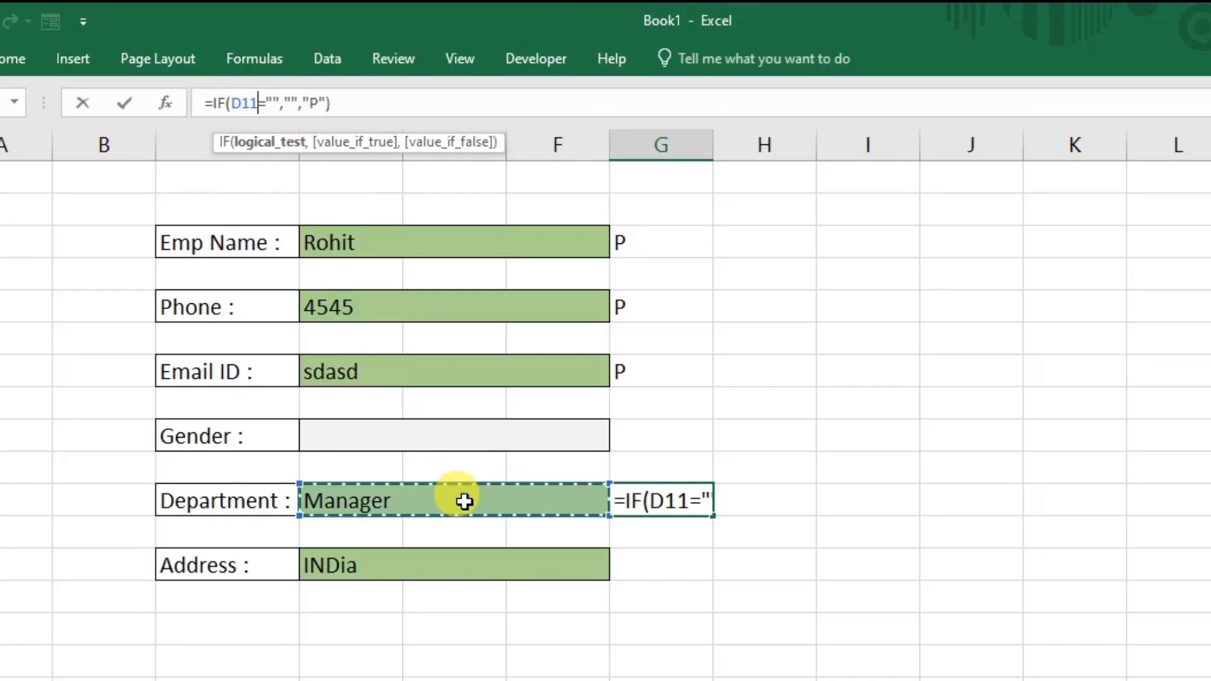
key("Return")
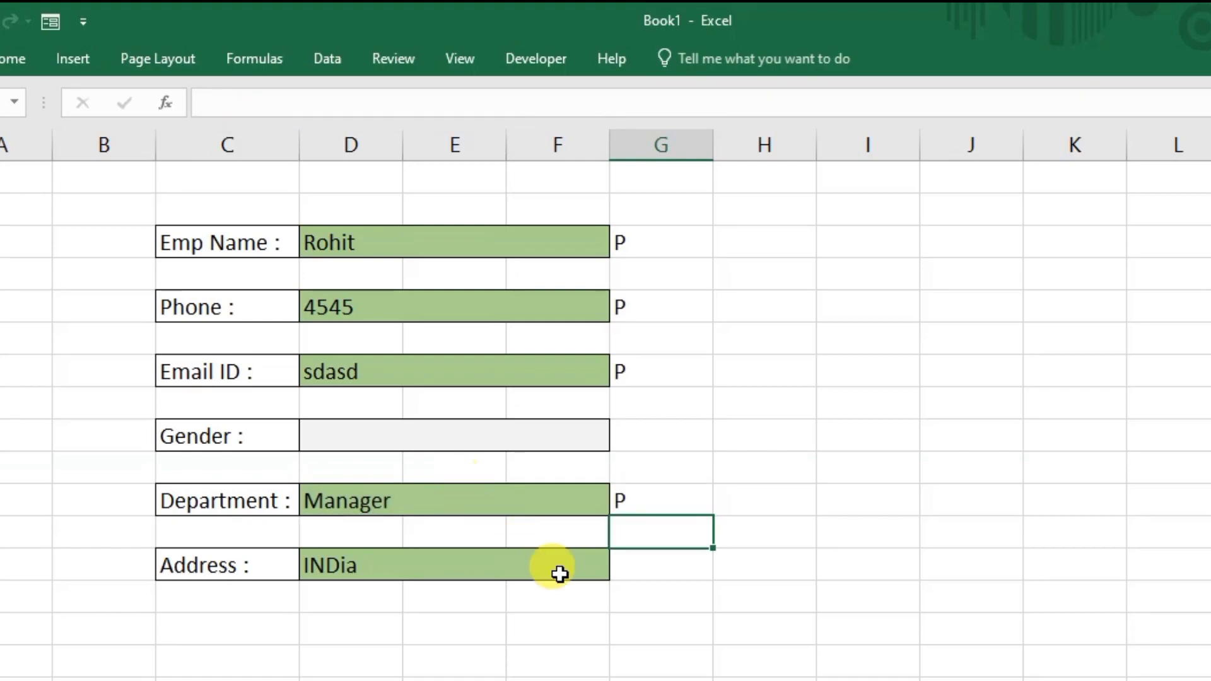
left_click(636, 569)
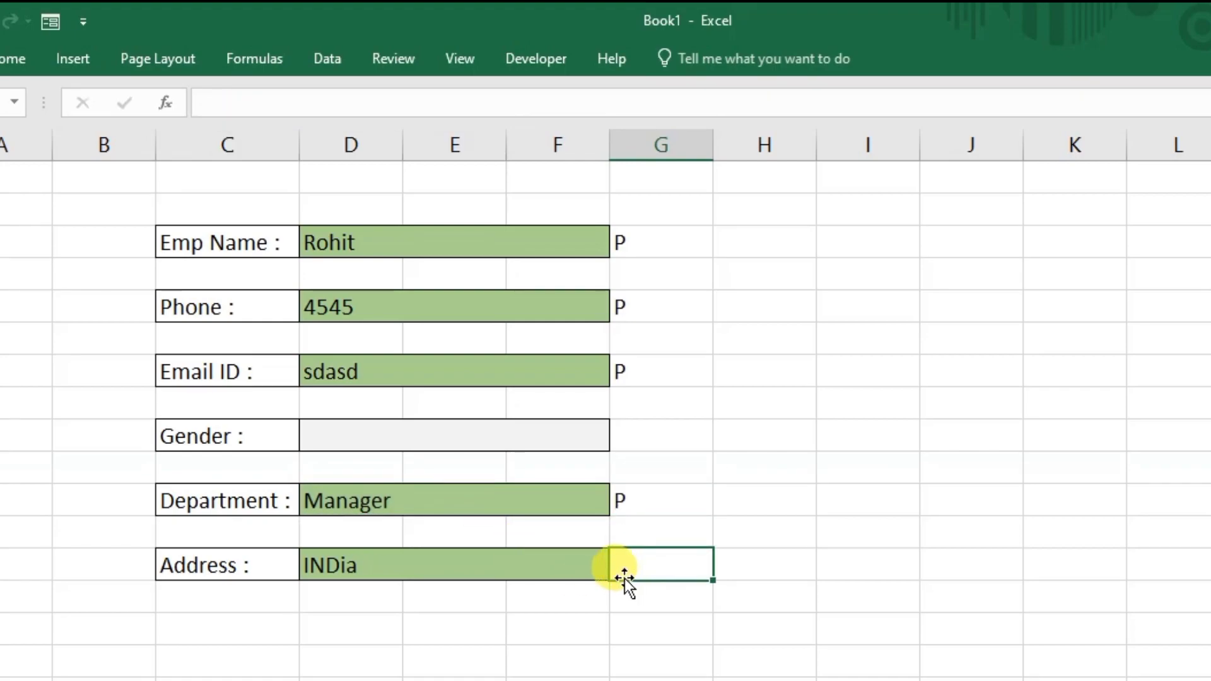
type("=IF(D3=\"\",\"\",\"P\")")
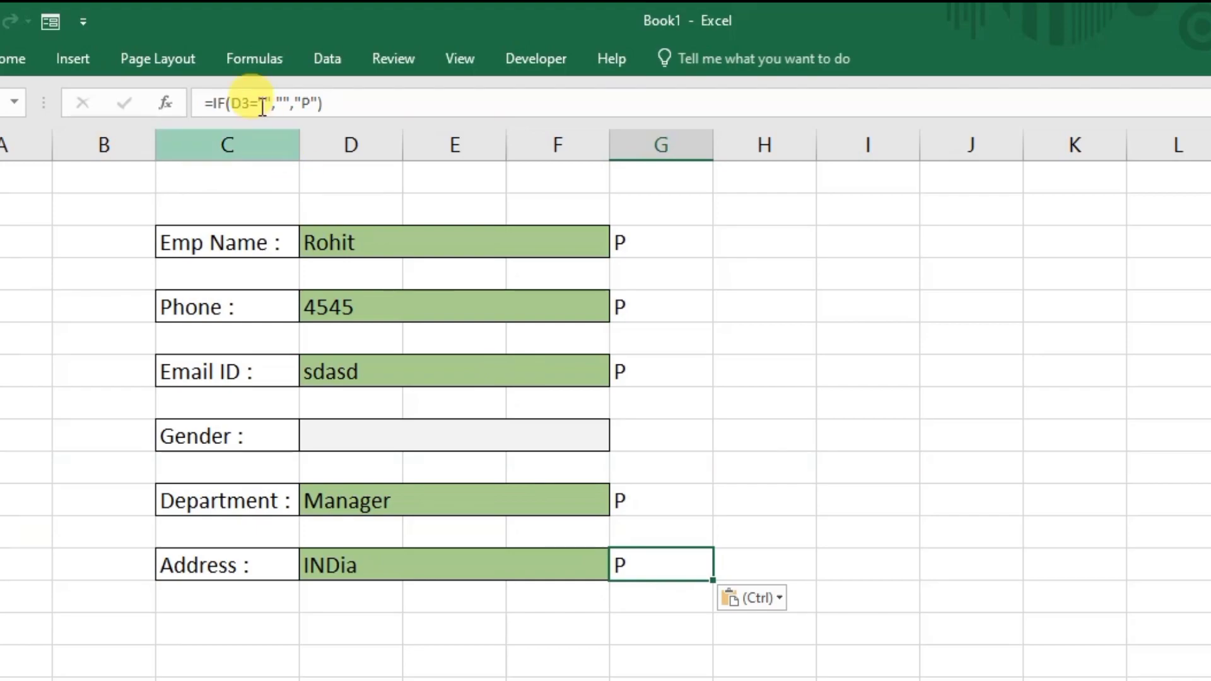
left_click(248, 103)
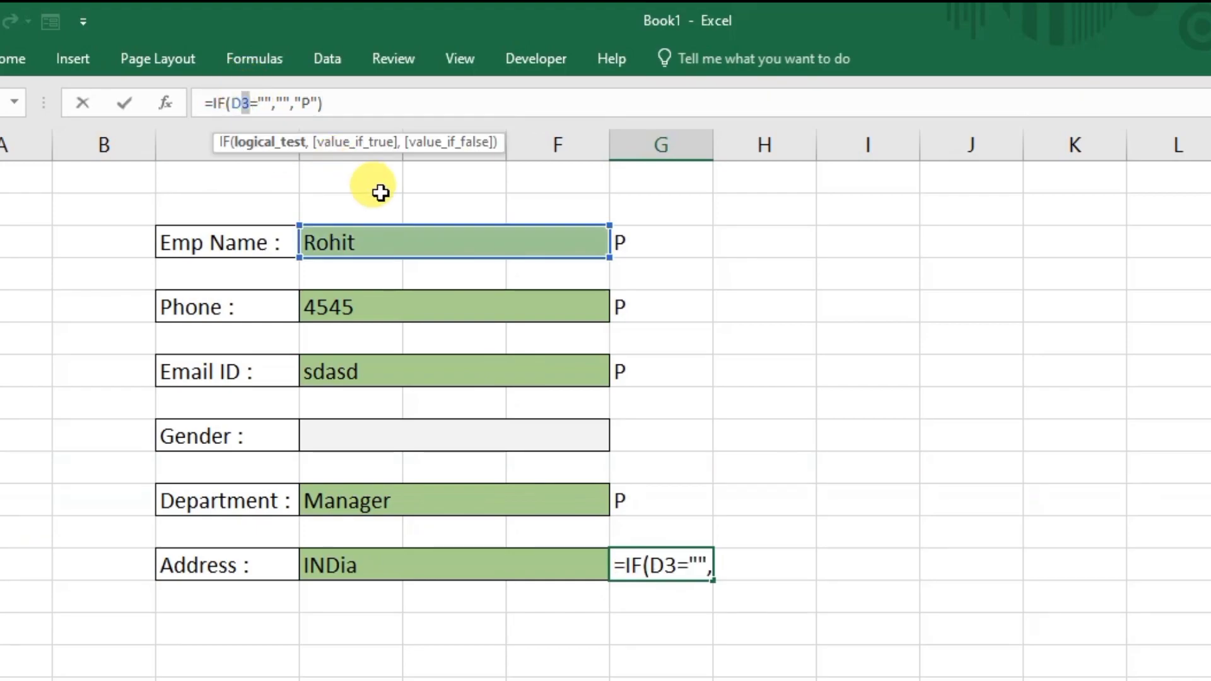
key("BackSpace")
key("BackSpace")
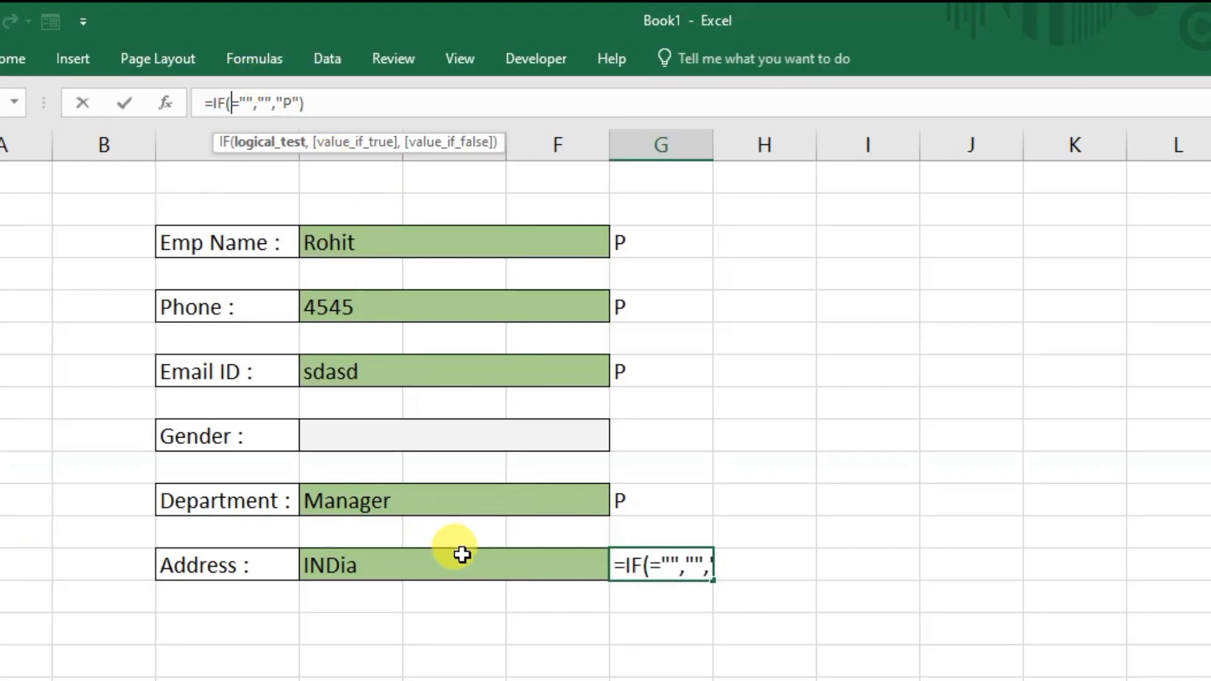
left_click(473, 570)
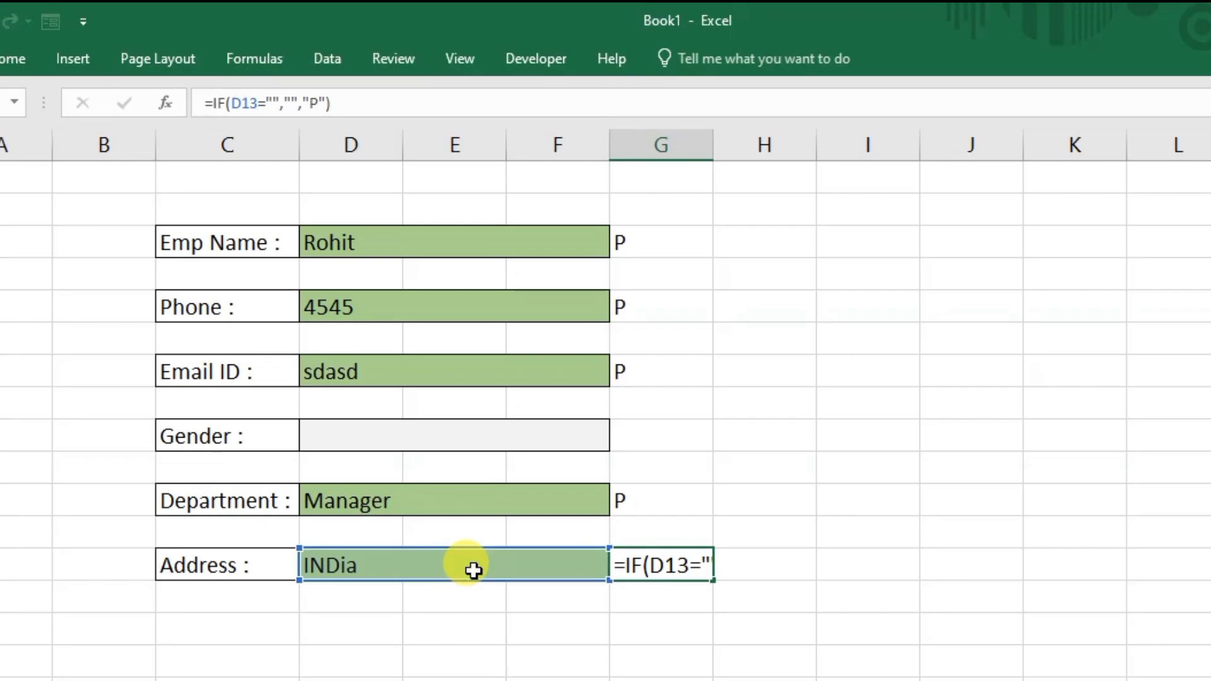
key("Return")
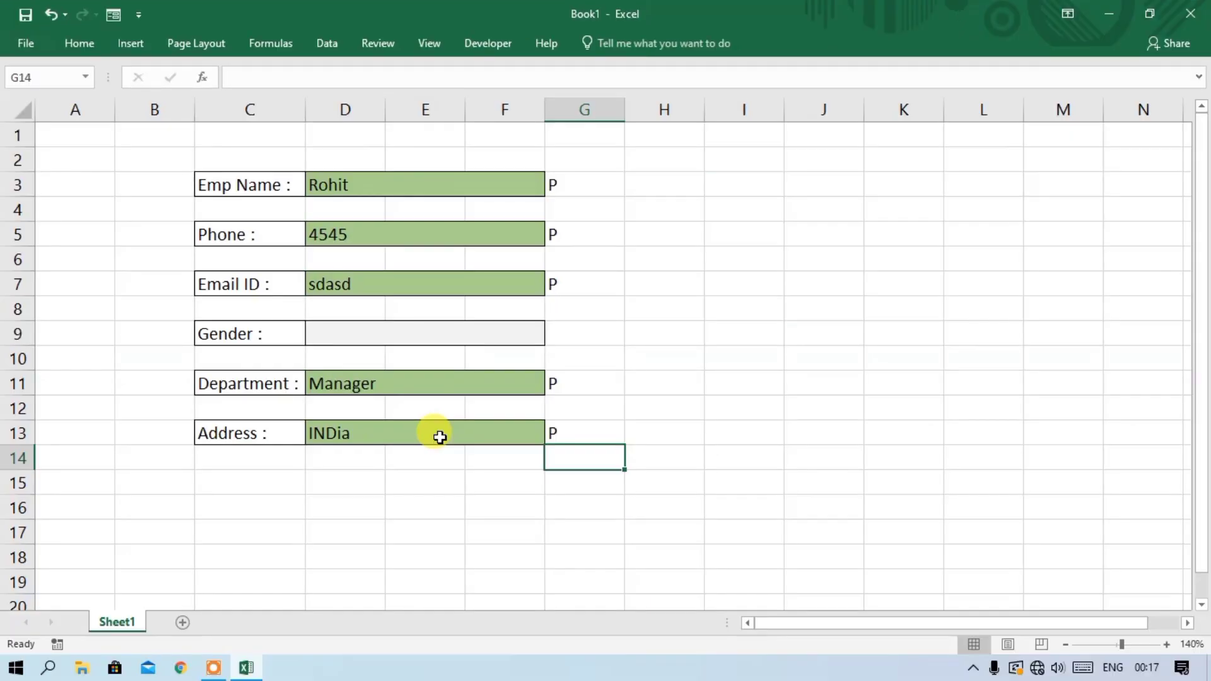
left_click(575, 185)
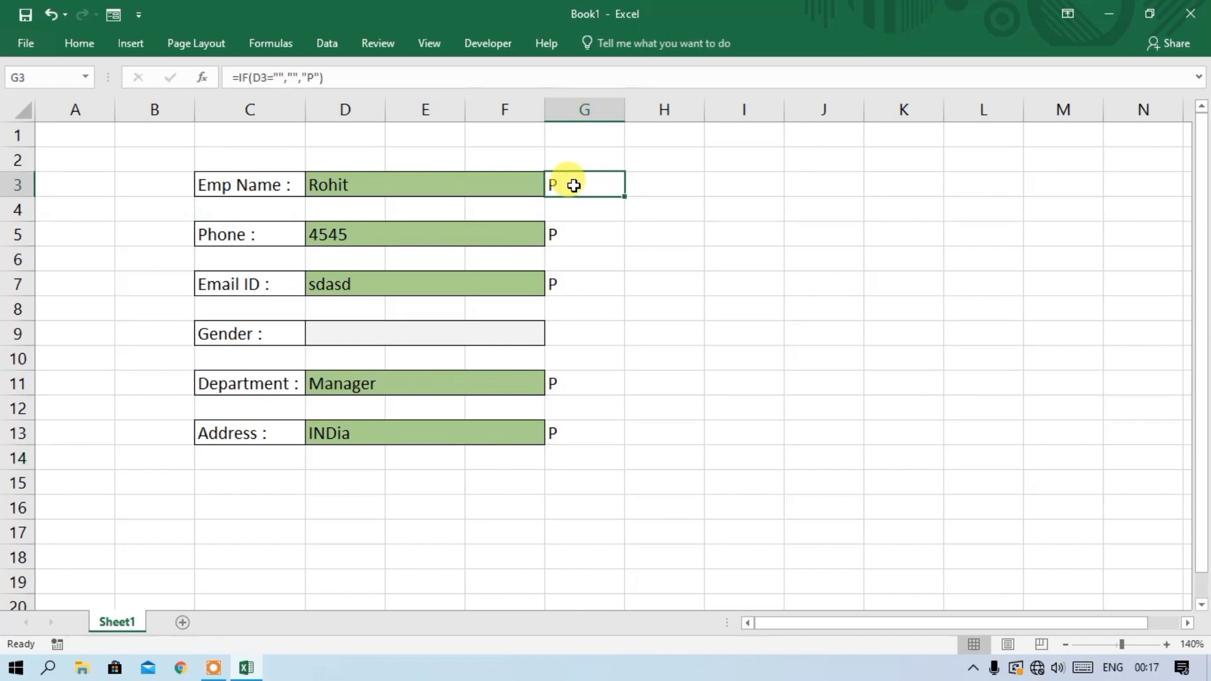
- Set G3, G5, G7, G11 and G13 to Wingdings 2 so each P becomes a tick
left_click(570, 236, "ctrl")
left_click(568, 284, "ctrl")
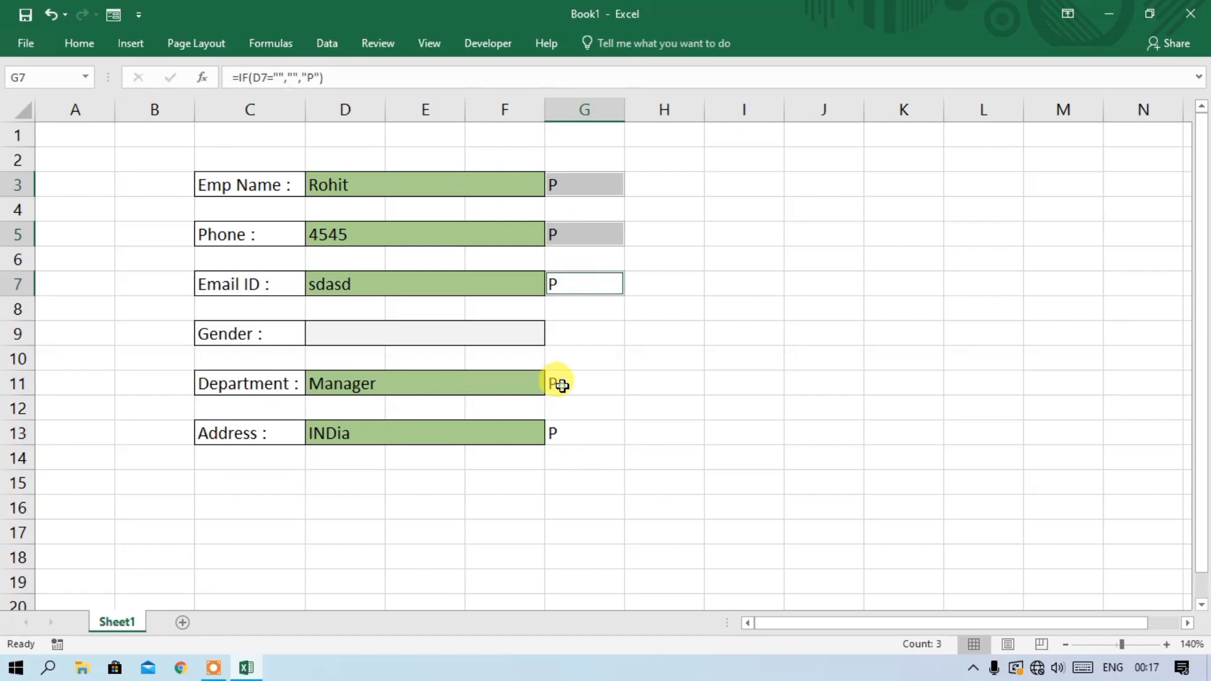
left_click(561, 383, "ctrl")
left_click(579, 440, "ctrl")
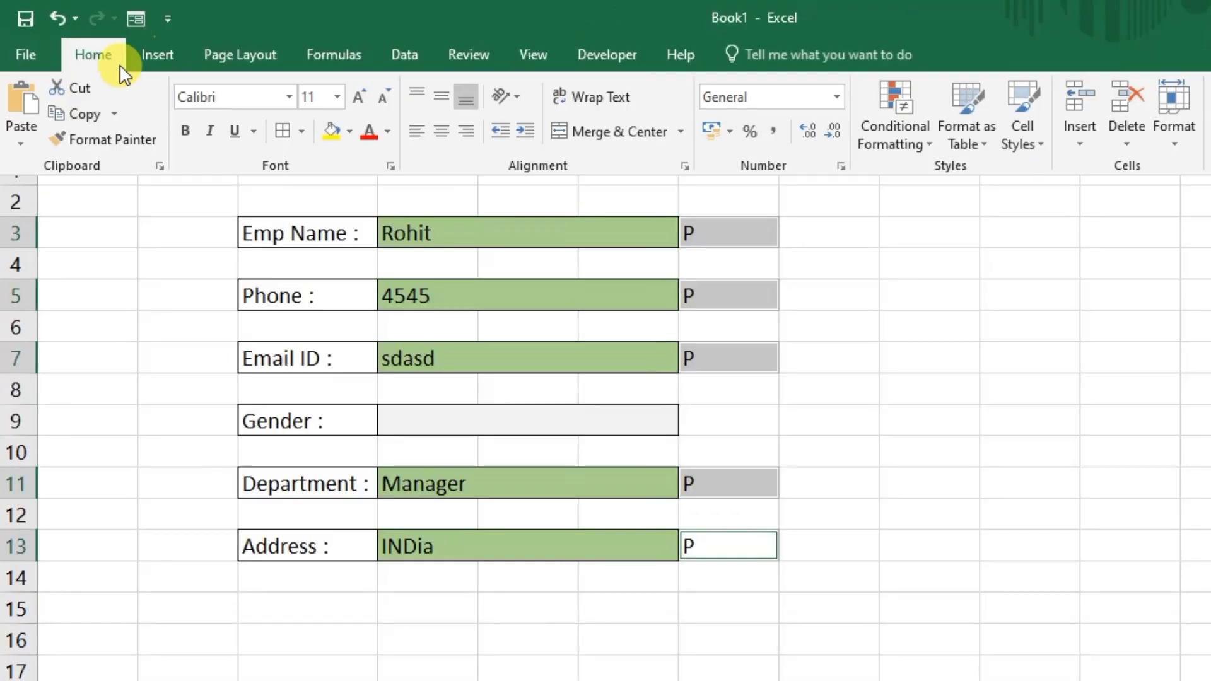
left_click(288, 97)
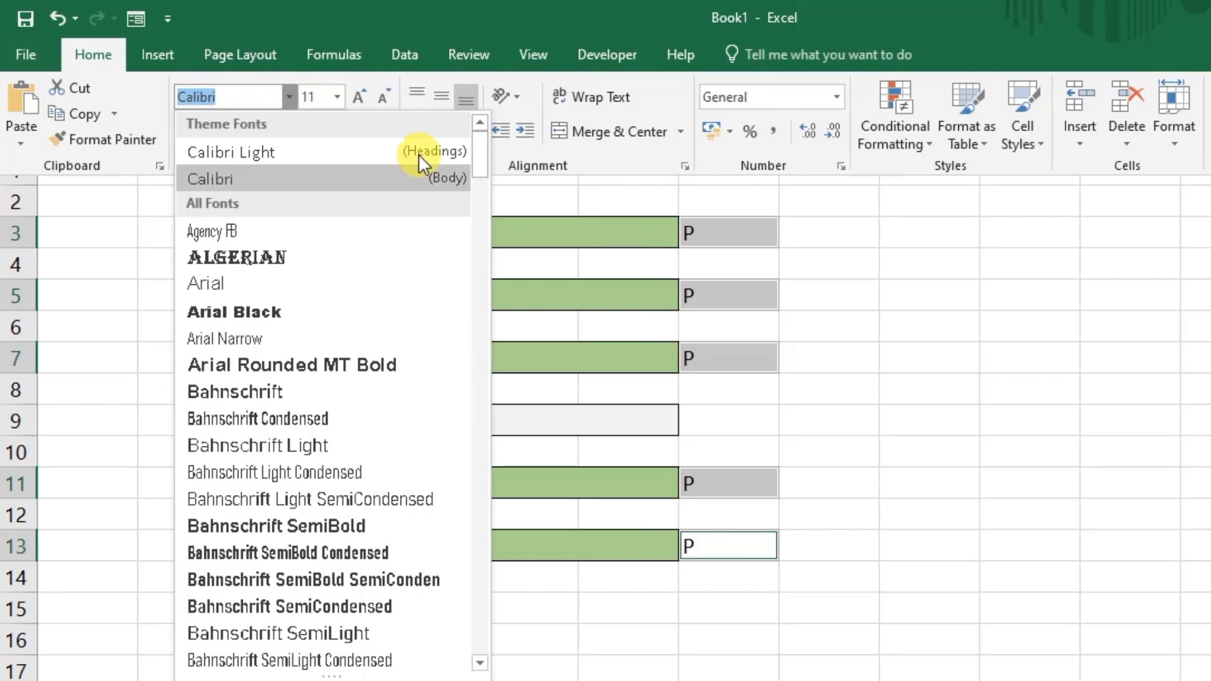
left_click_drag(479, 157, 480, 641)
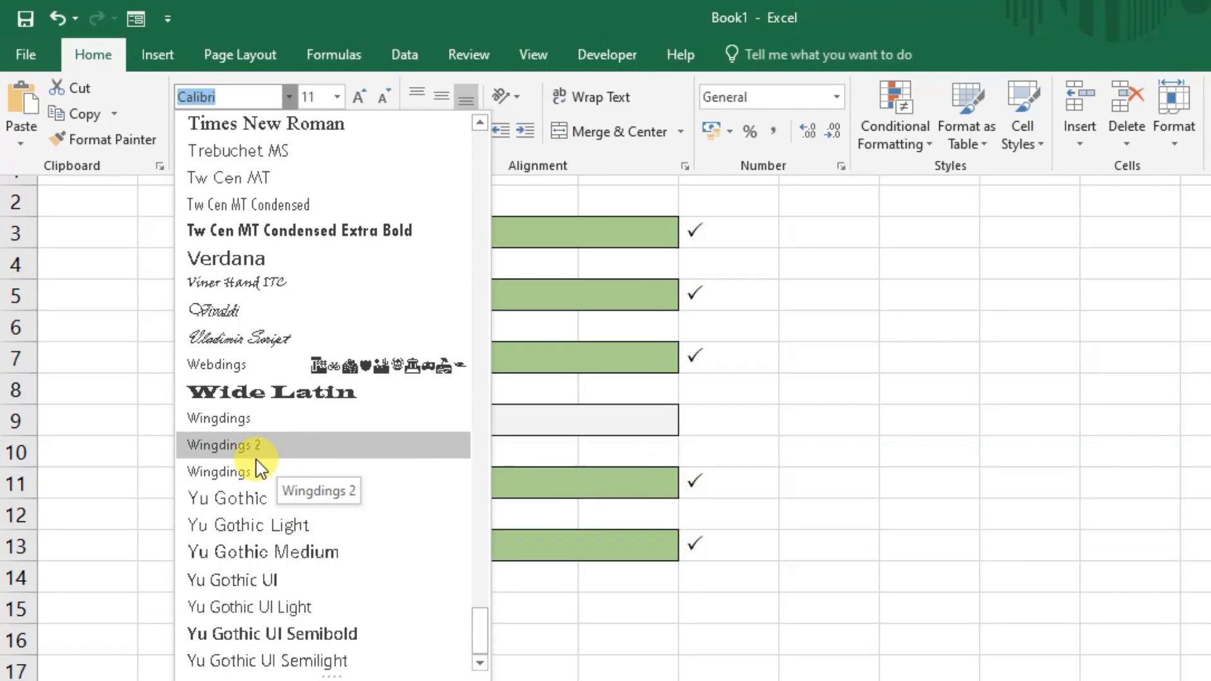
left_click(256, 445)
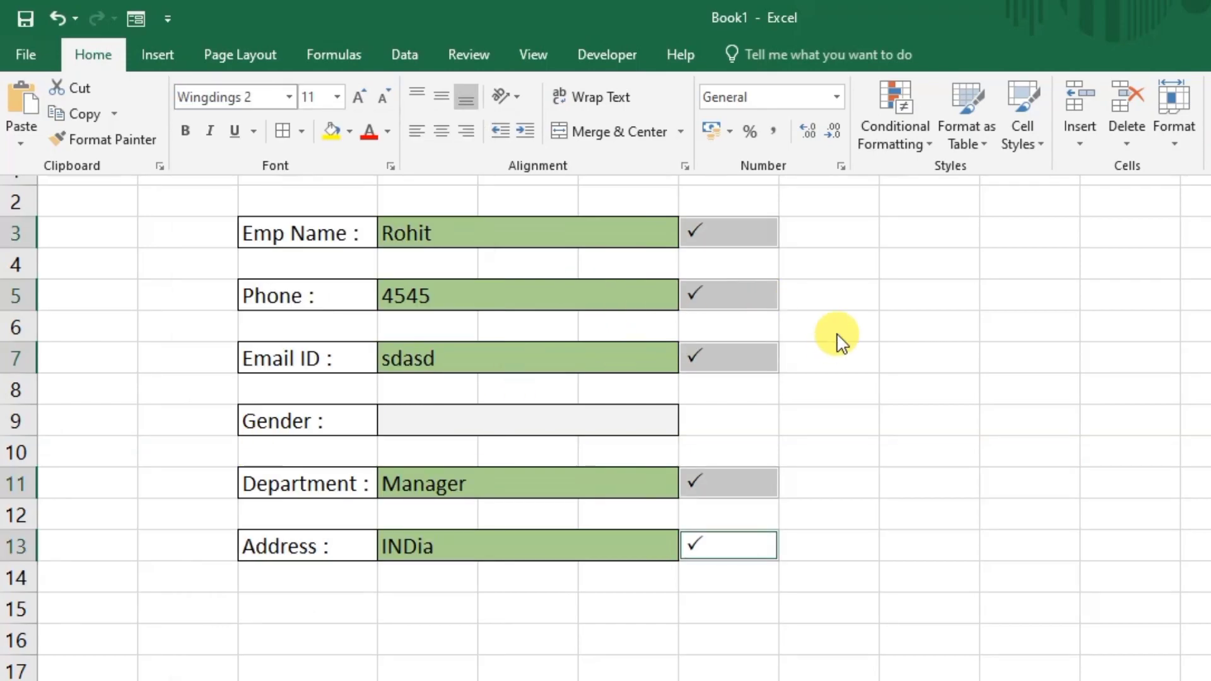
- Autofit column G to the ticks and reselect G3, G5, G7, G11 and G13
key("ctrl+F1")
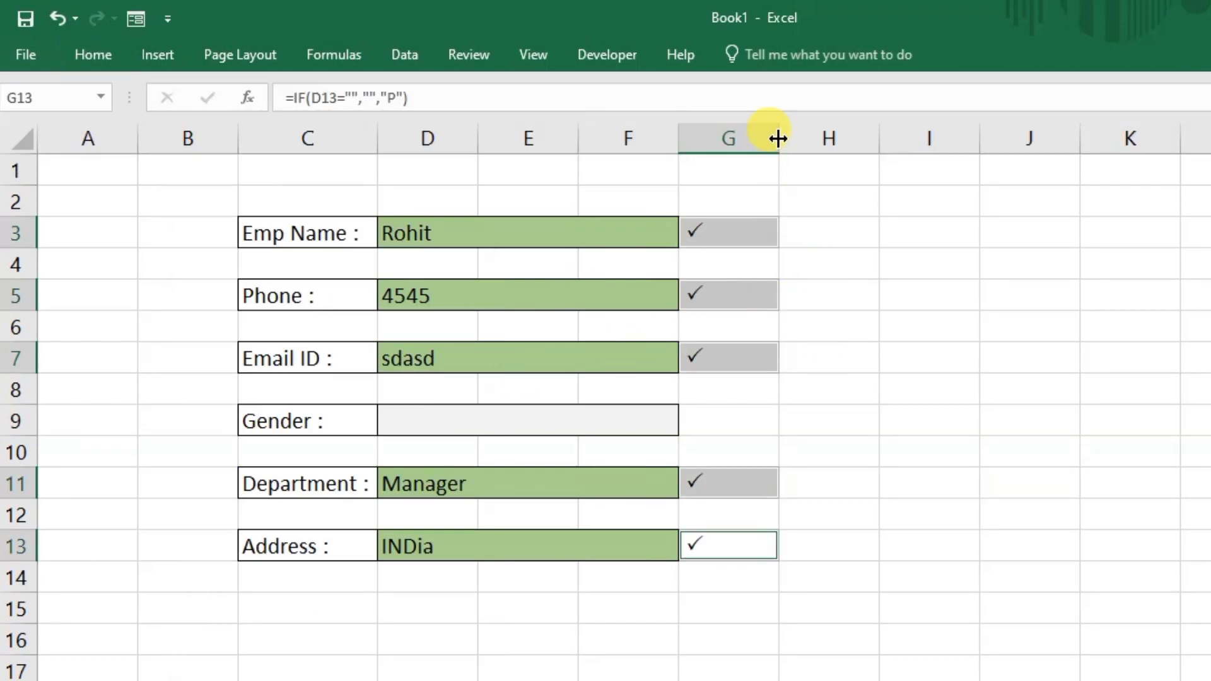
double_click(778, 138)
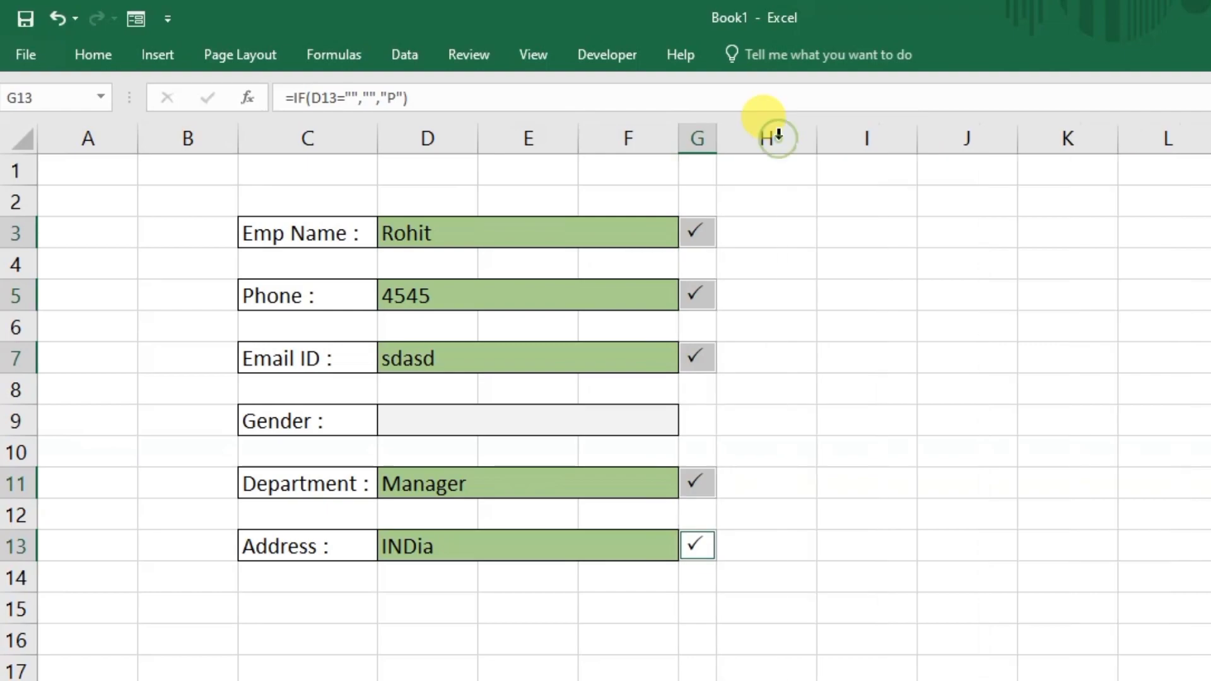
left_click(754, 244)
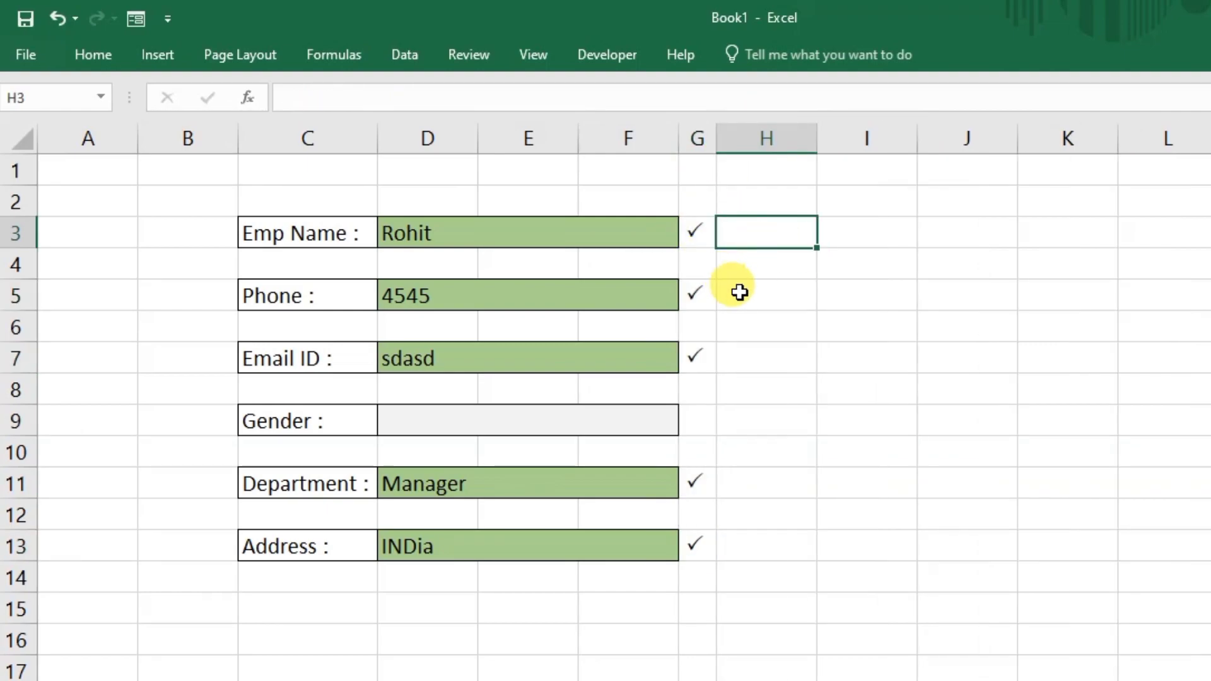
left_click(696, 233)
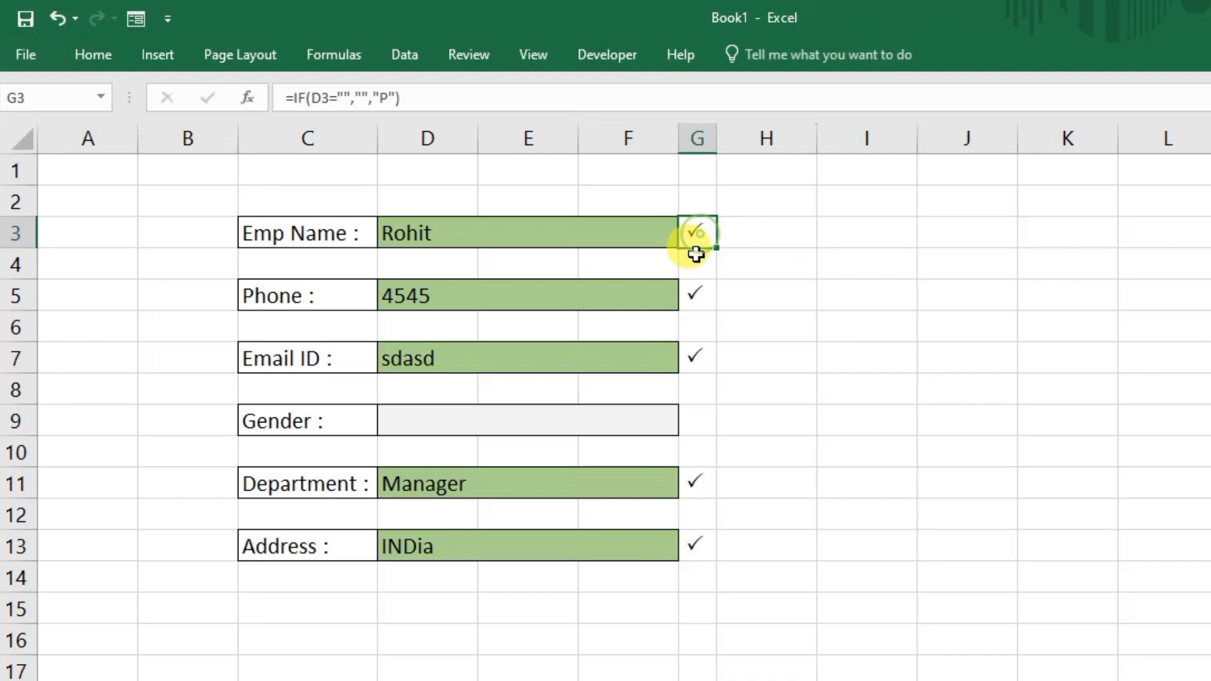
left_click(699, 296, "ctrl")
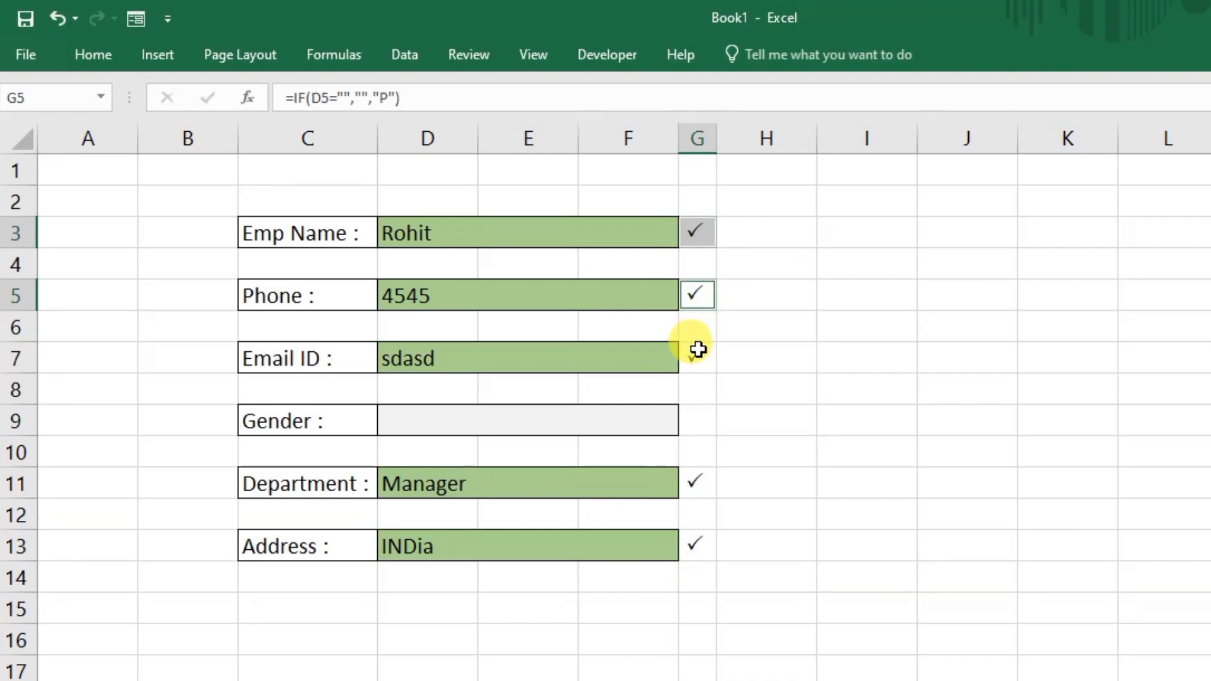
left_click(696, 357, "ctrl")
left_click(696, 483, "ctrl")
left_click(696, 545, "ctrl")
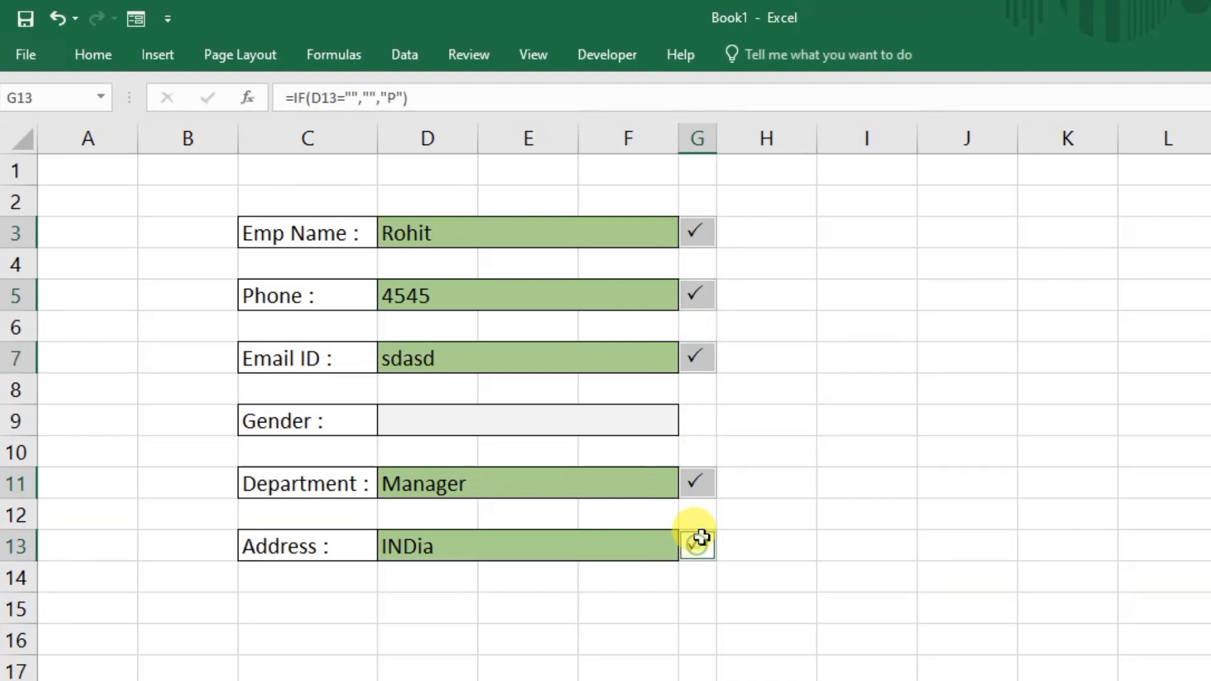
- Add a No Blanks conditional formatting rule giving the tick cells a dark green fill
left_click(95, 55)
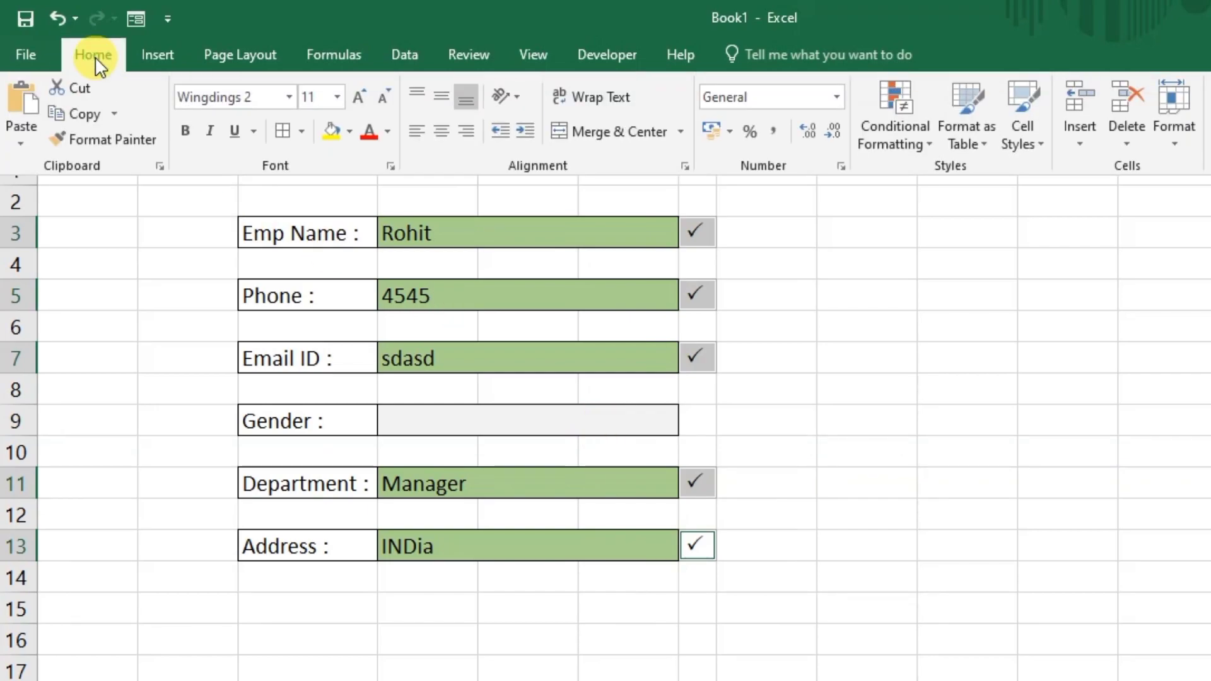
left_click(877, 140)
mouse_move(775, 191)
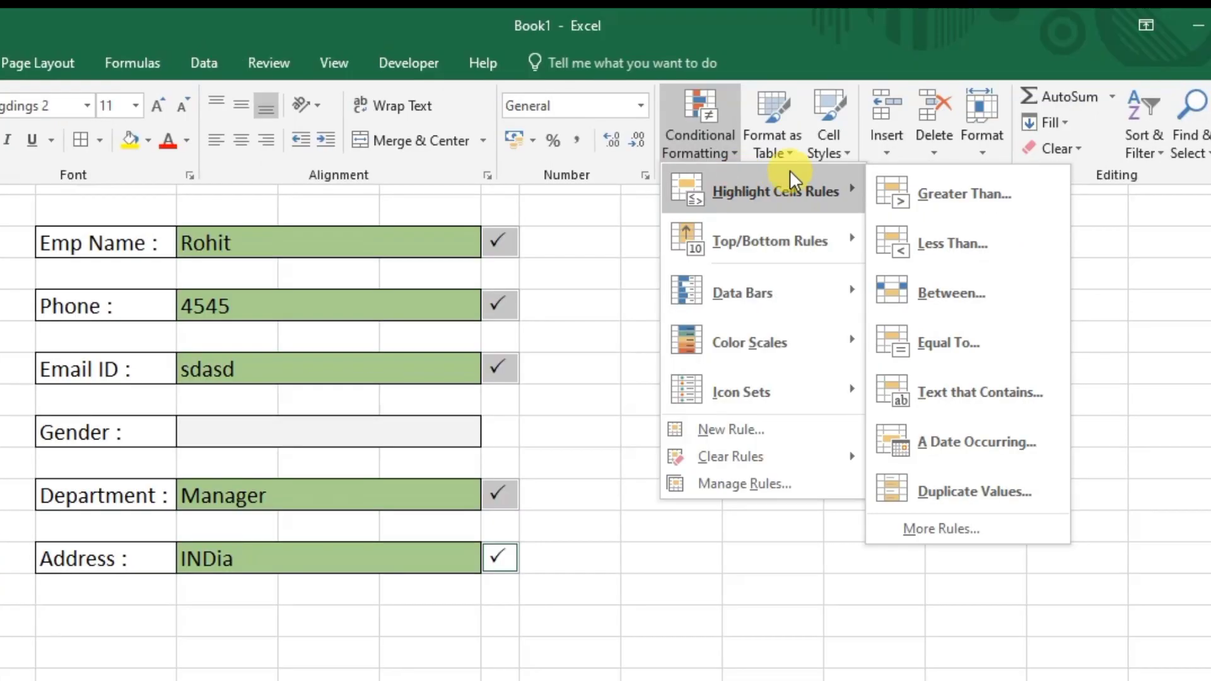
left_click(978, 531)
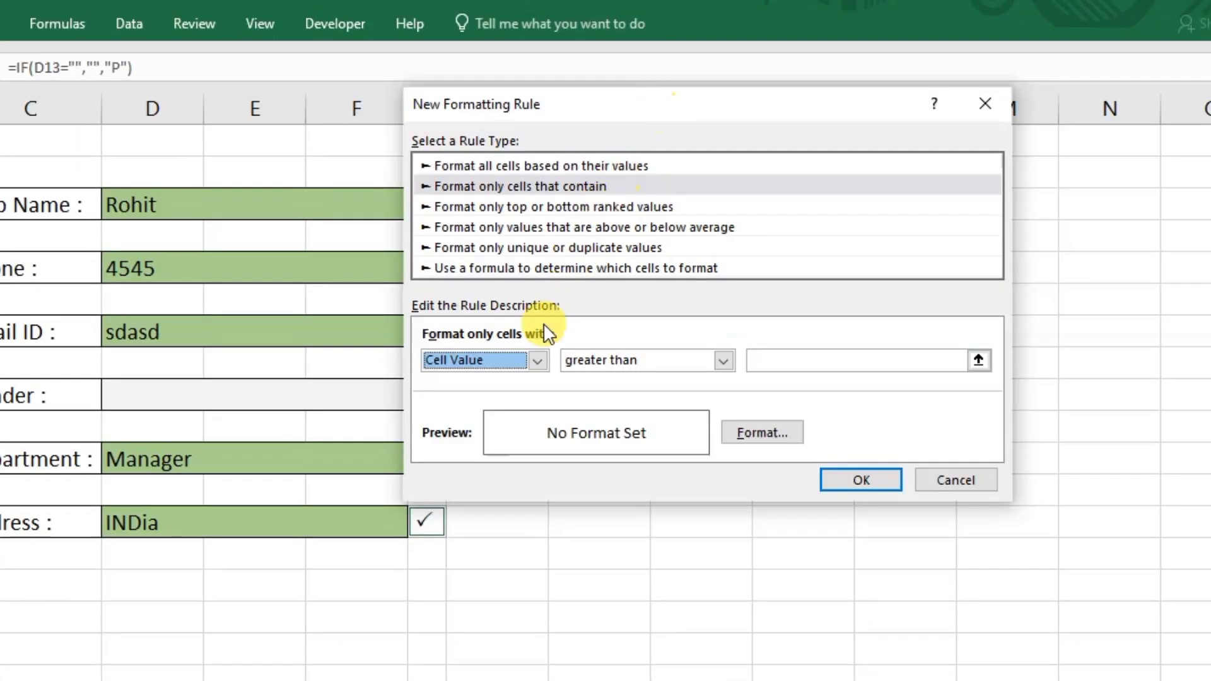
left_click(538, 362)
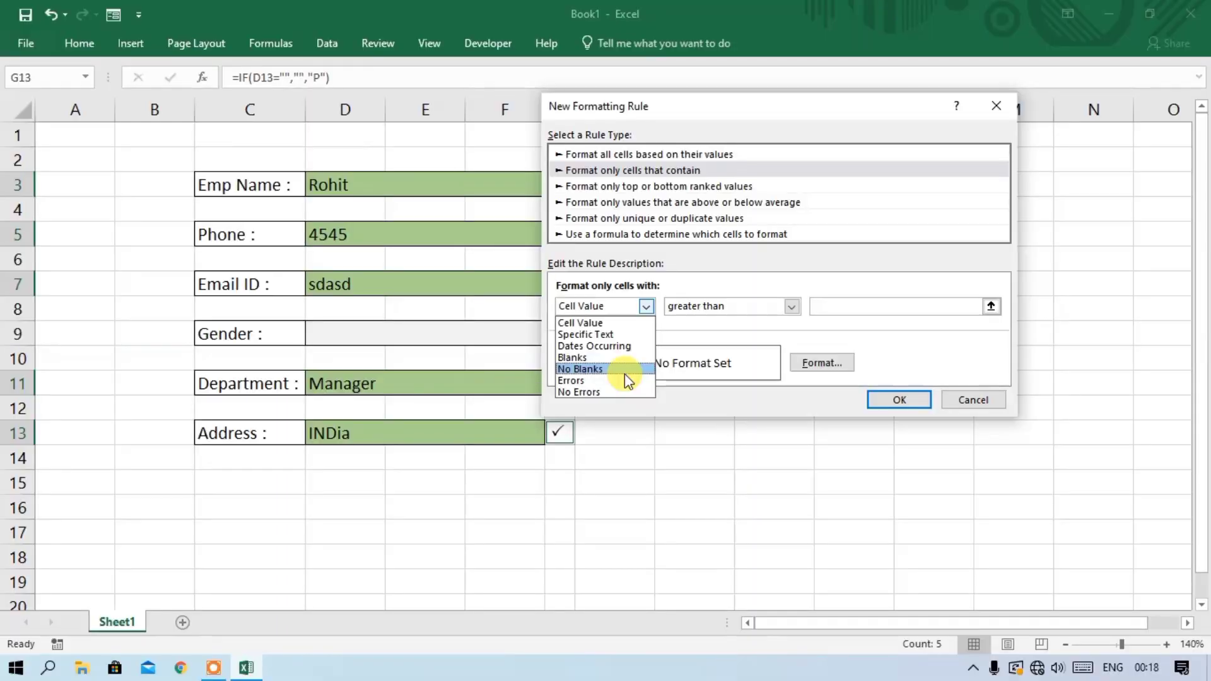
left_click(511, 442)
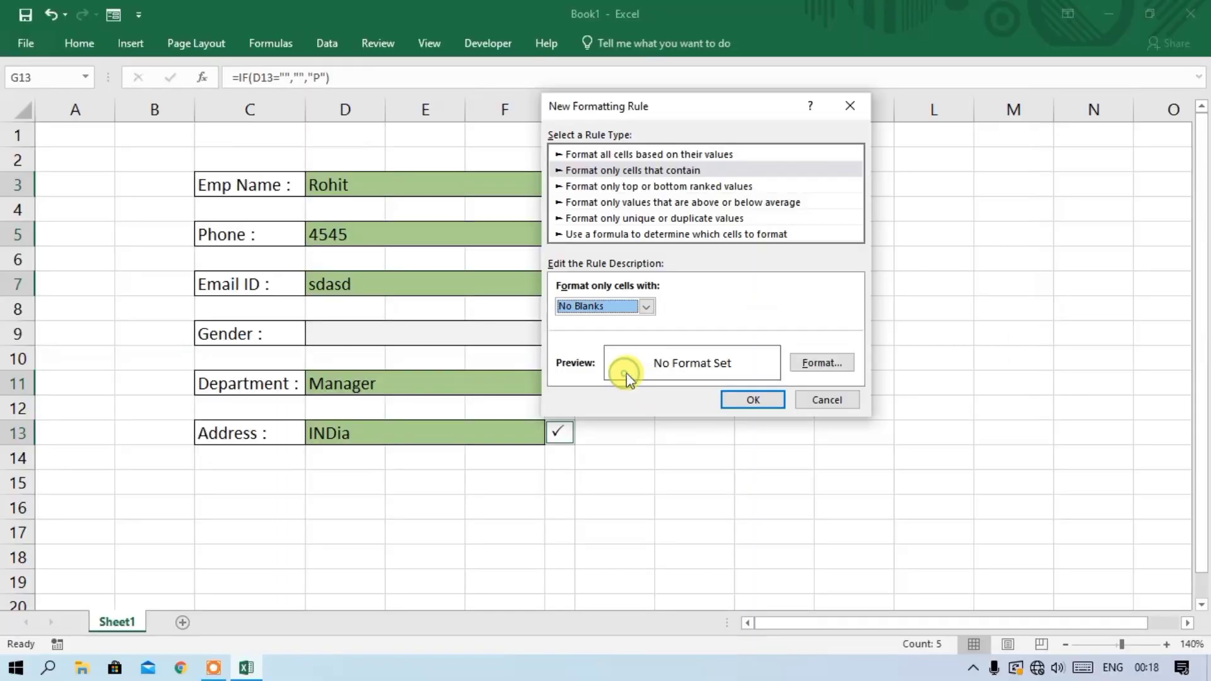
left_click(828, 365)
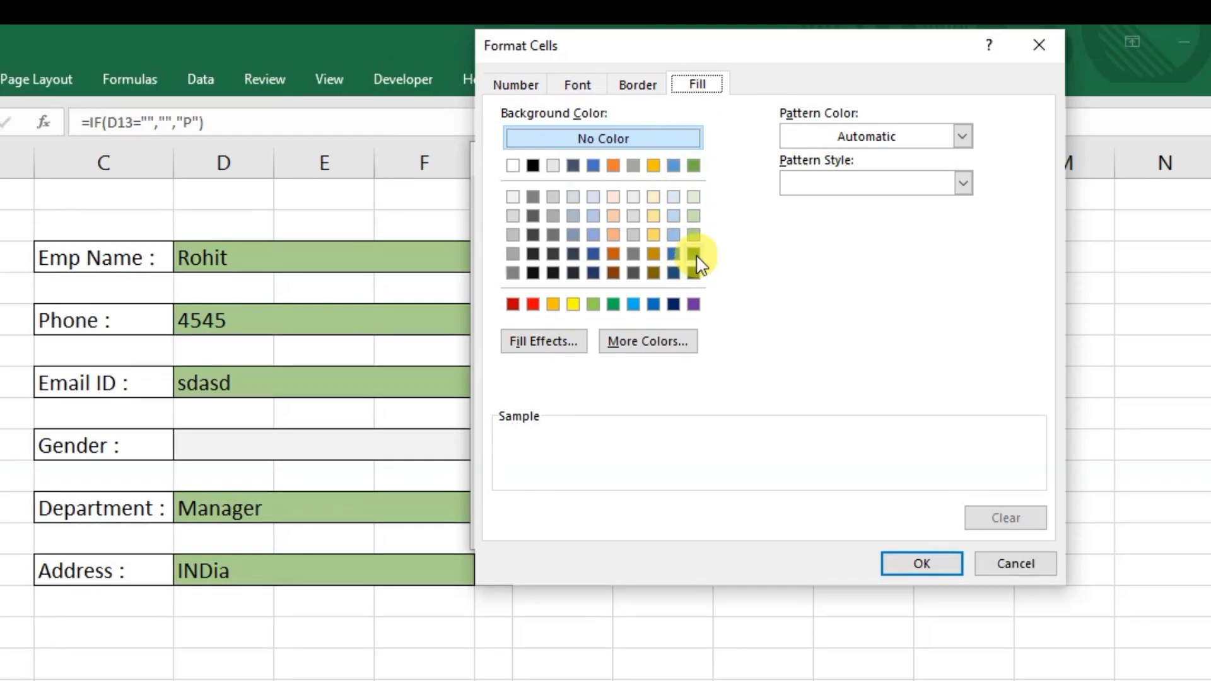
left_click(694, 254)
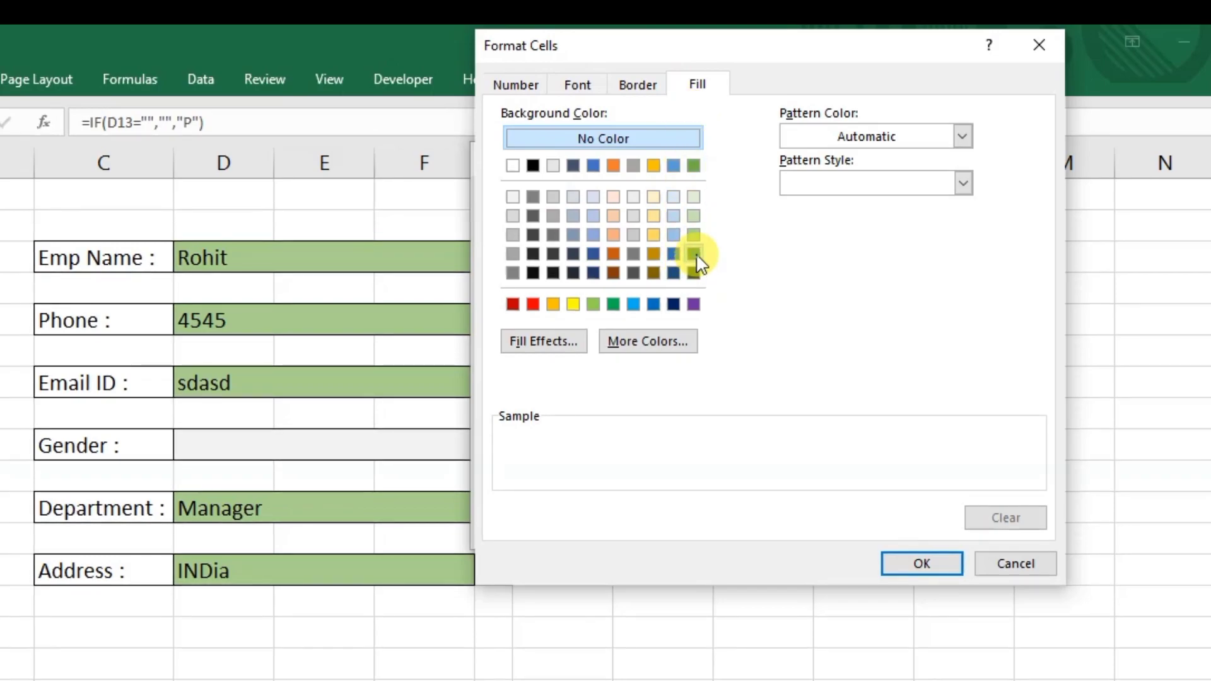
left_click(903, 563)
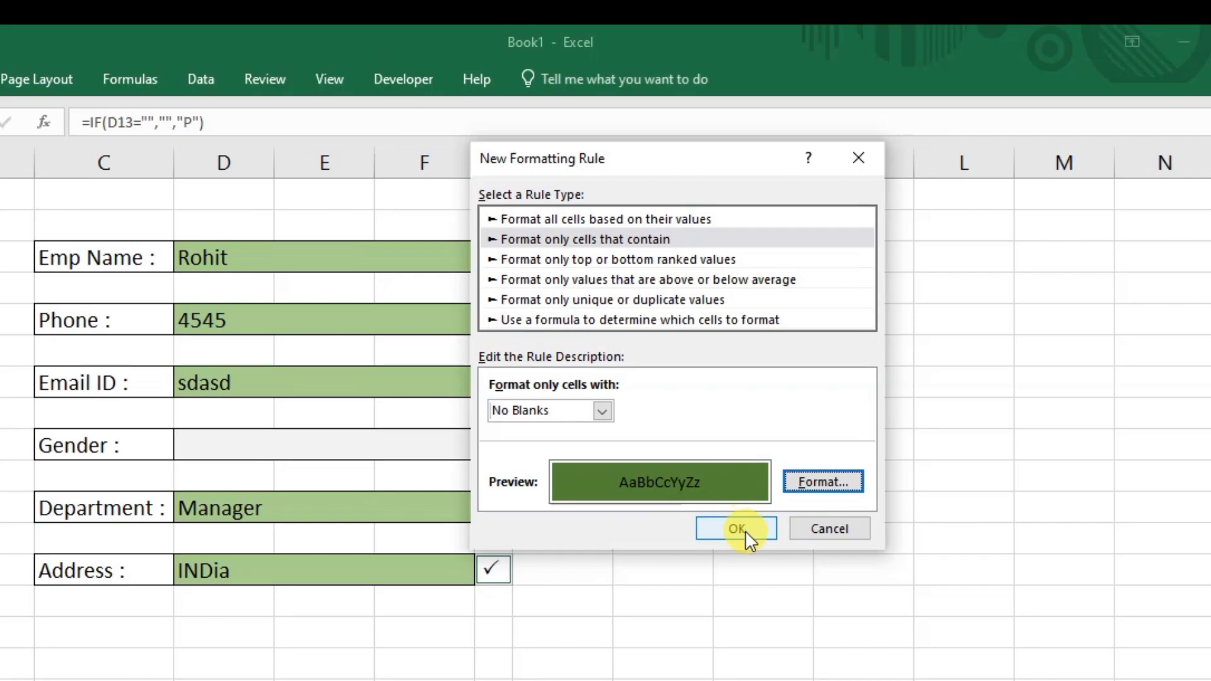
left_click(744, 531)
left_click(589, 307)
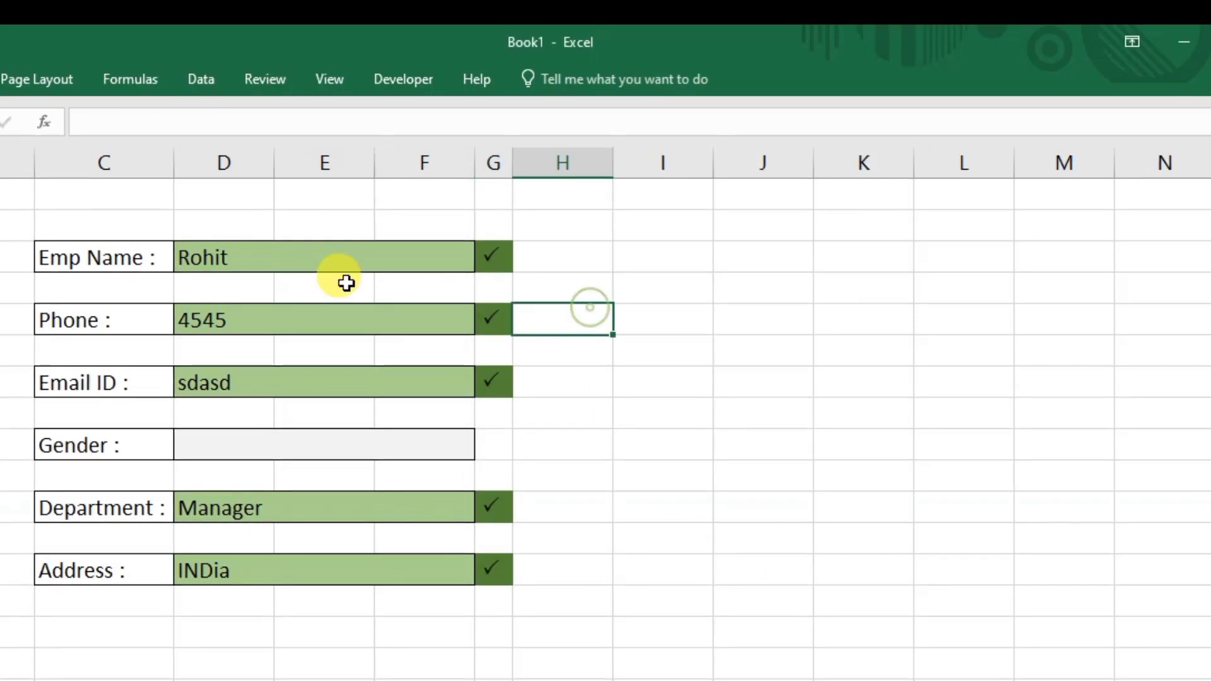
left_click(326, 258)
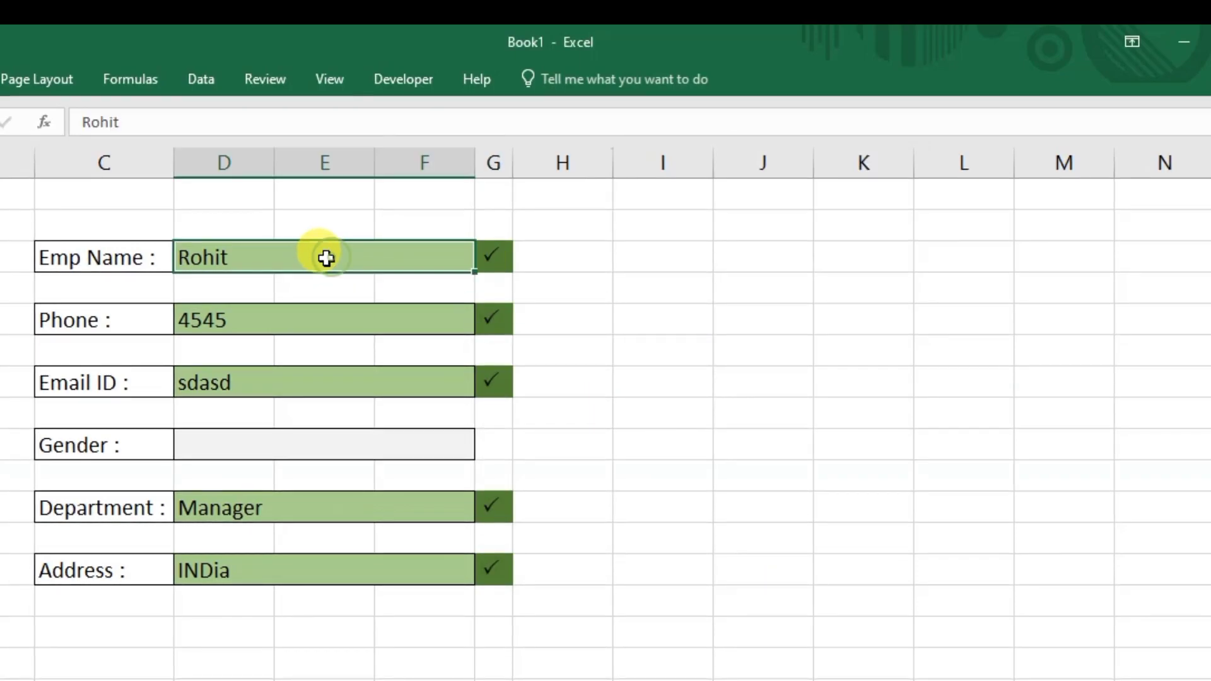
- Clear Emp Name and retype it as fgf, confirming it turns green with a tick
key("Delete")
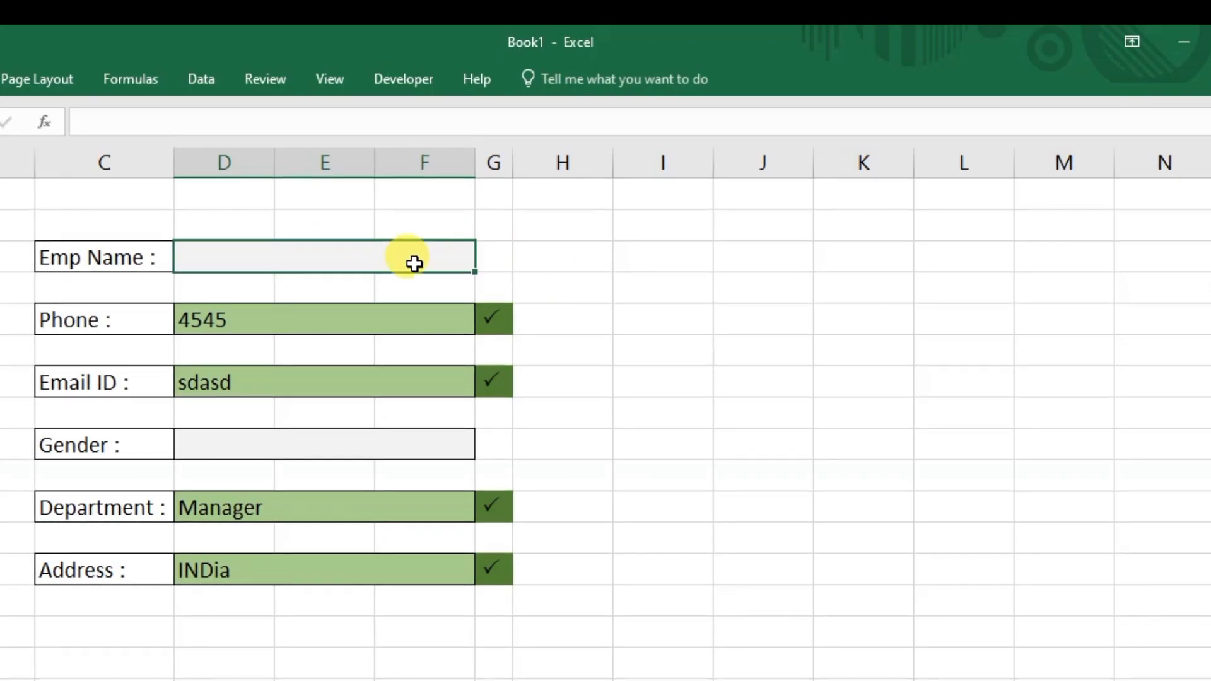
type("fgf")
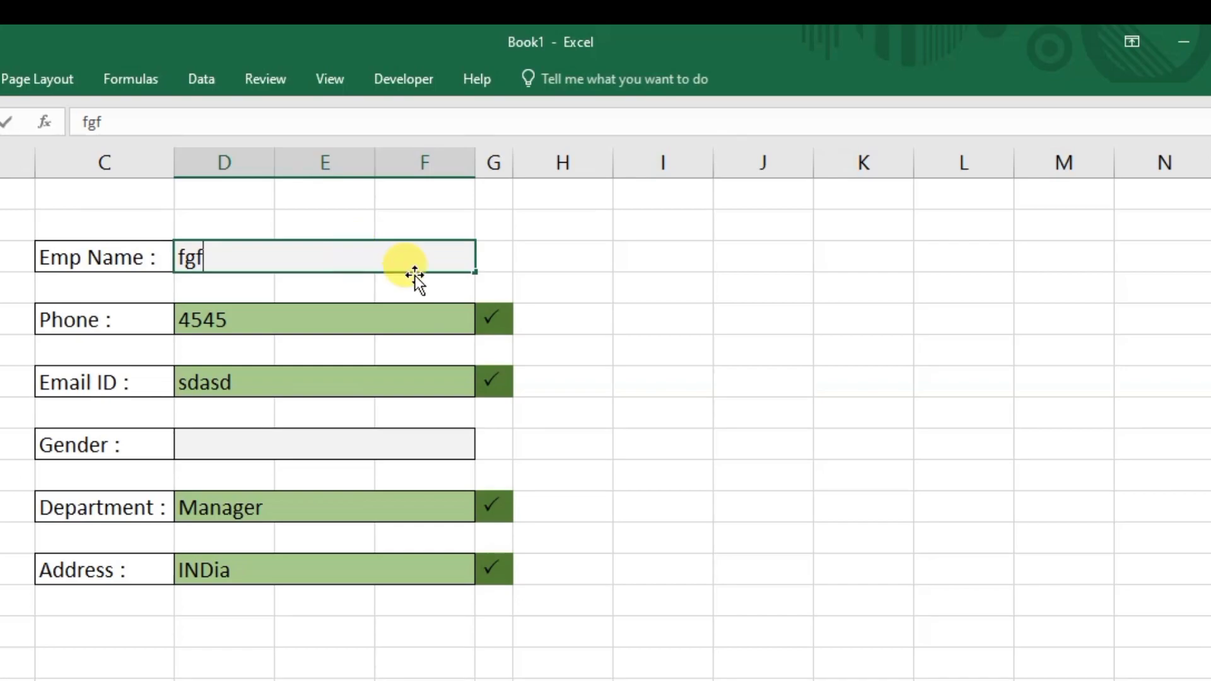
left_click(589, 279)
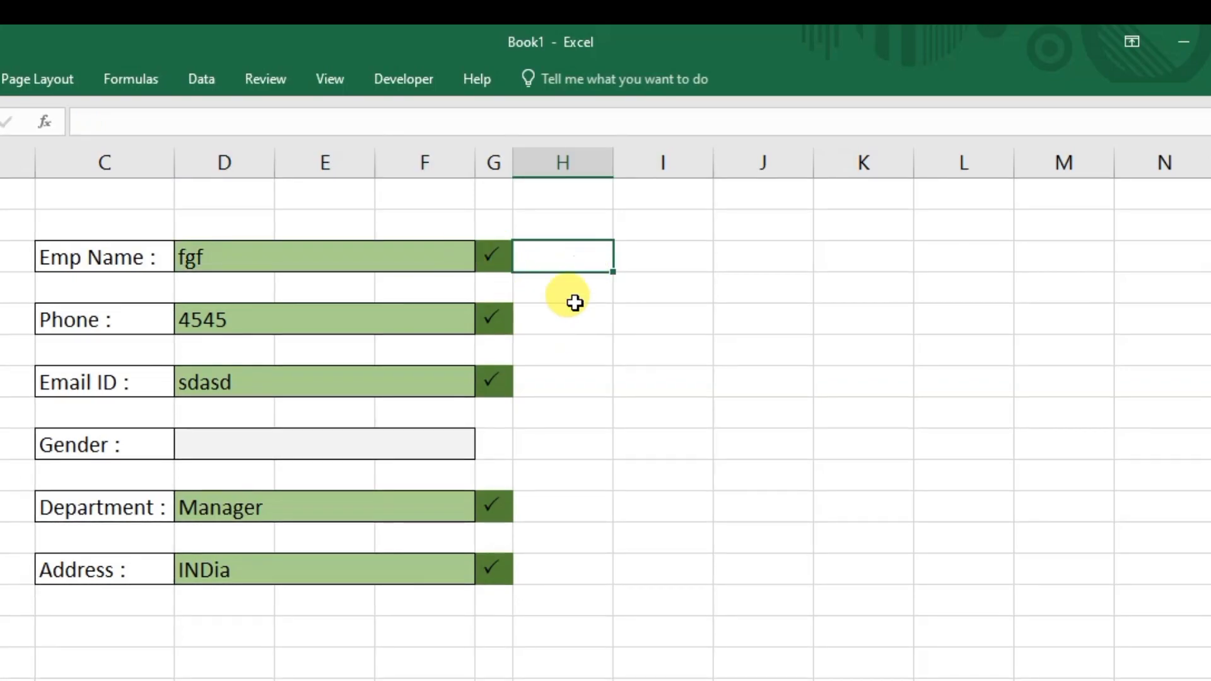
left_click(622, 343)
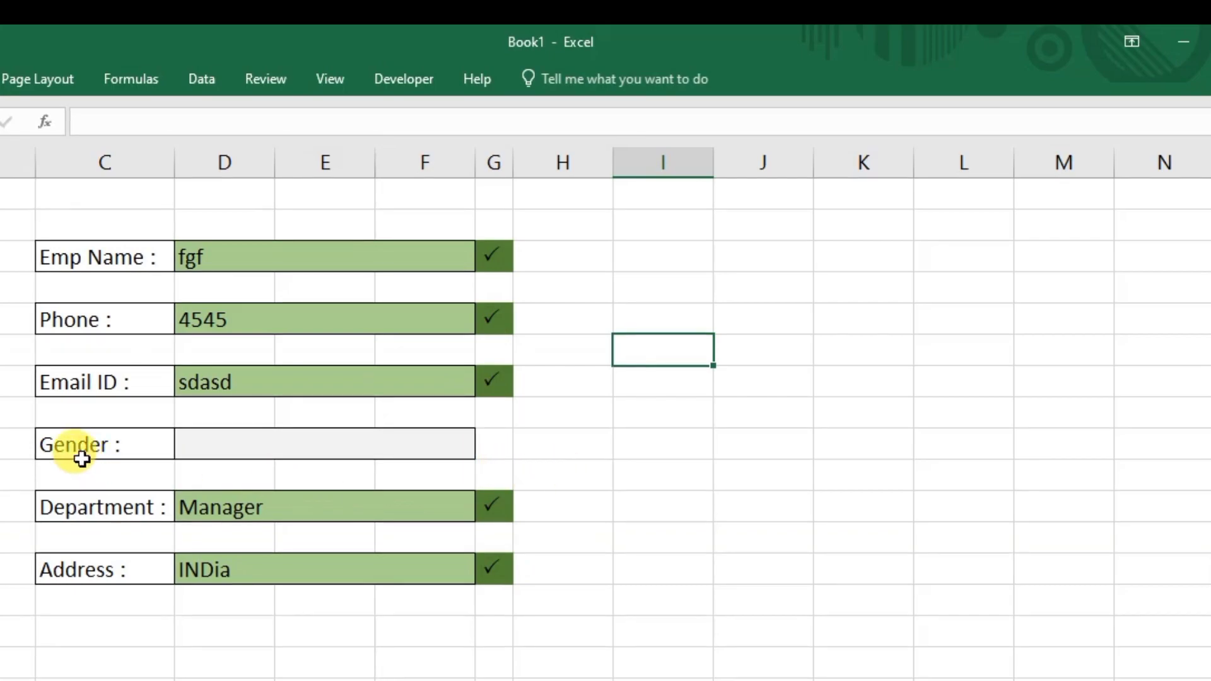
left_click(255, 448)
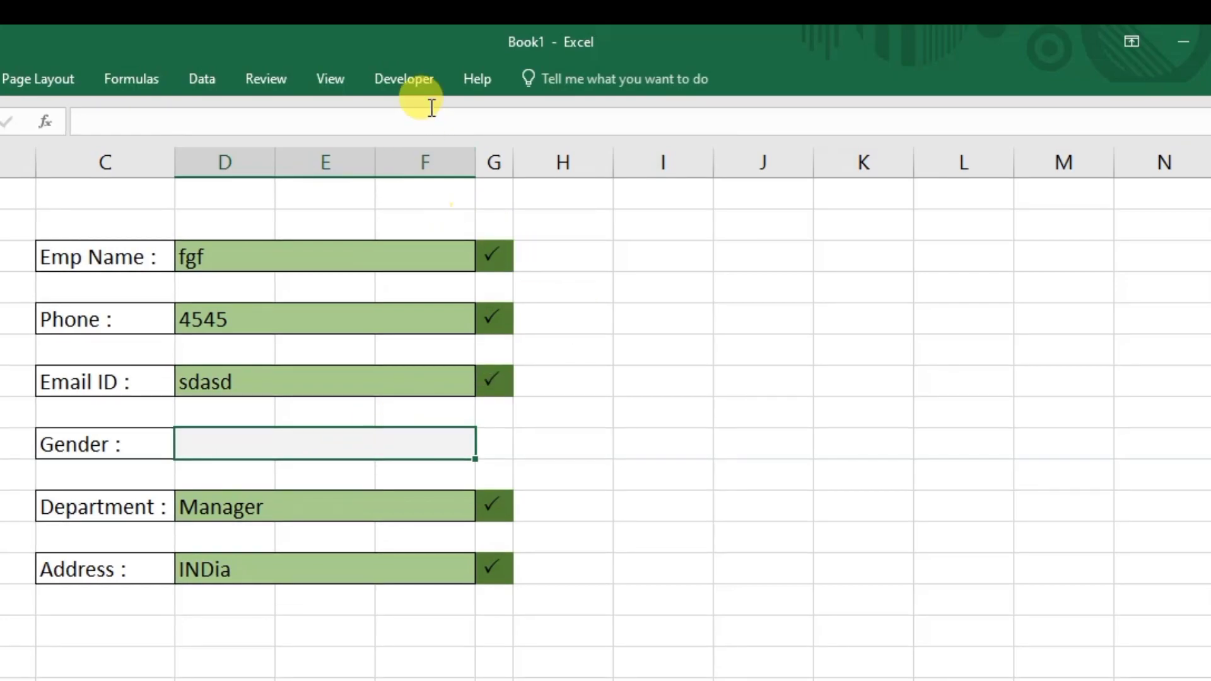
left_click(404, 76)
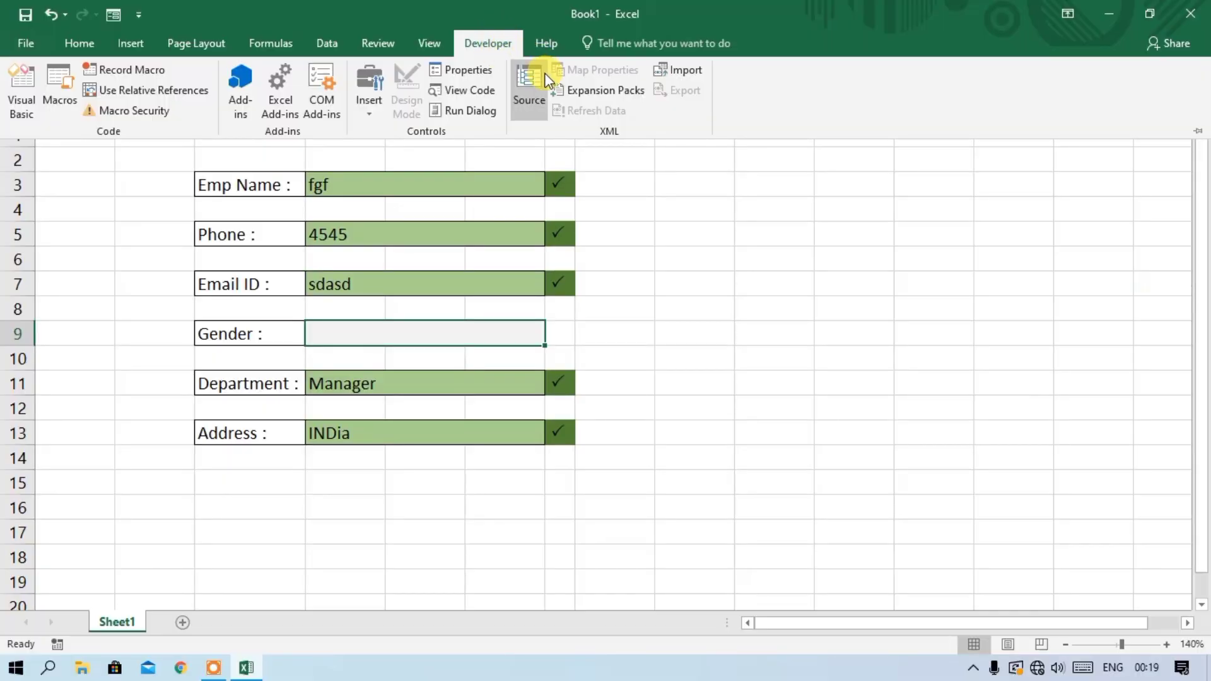
left_click(78, 46)
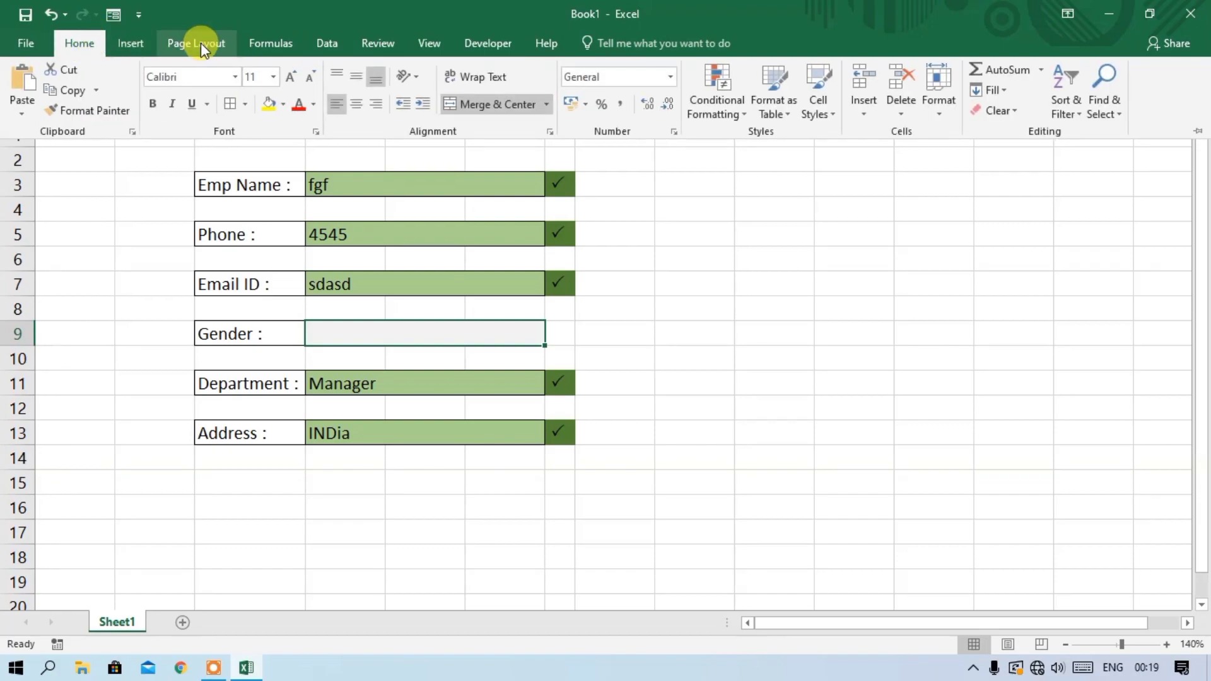
right_click(1162, 94)
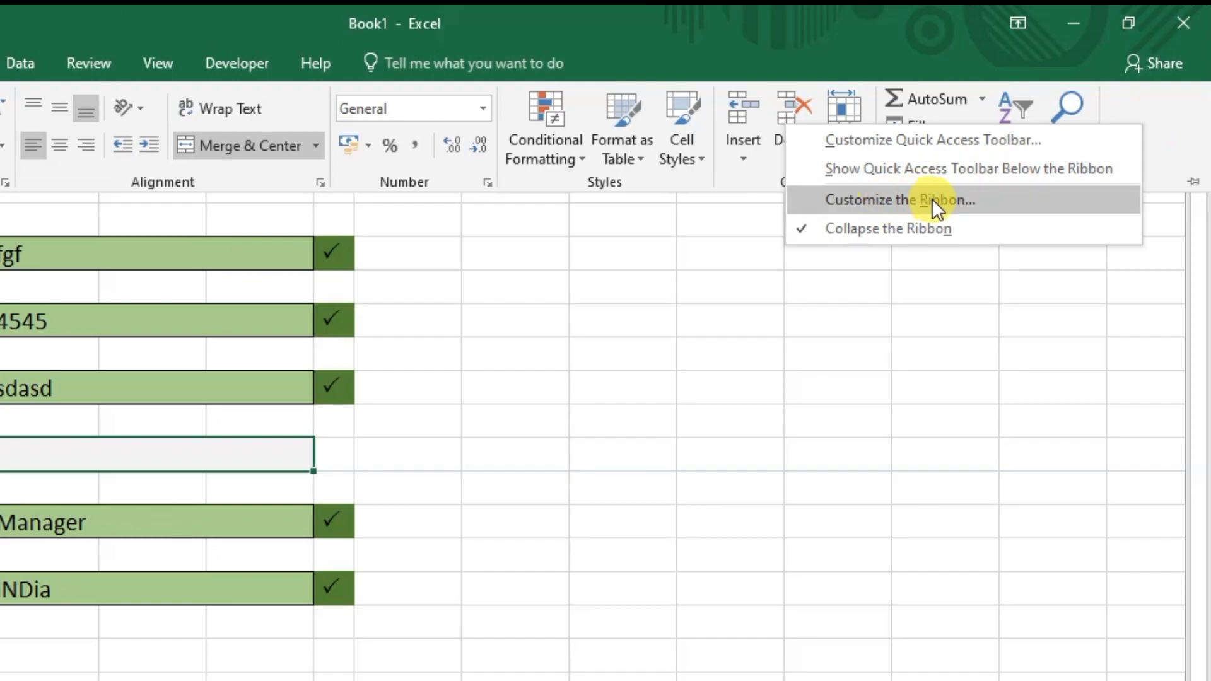
key("Escape")
key("Escape")
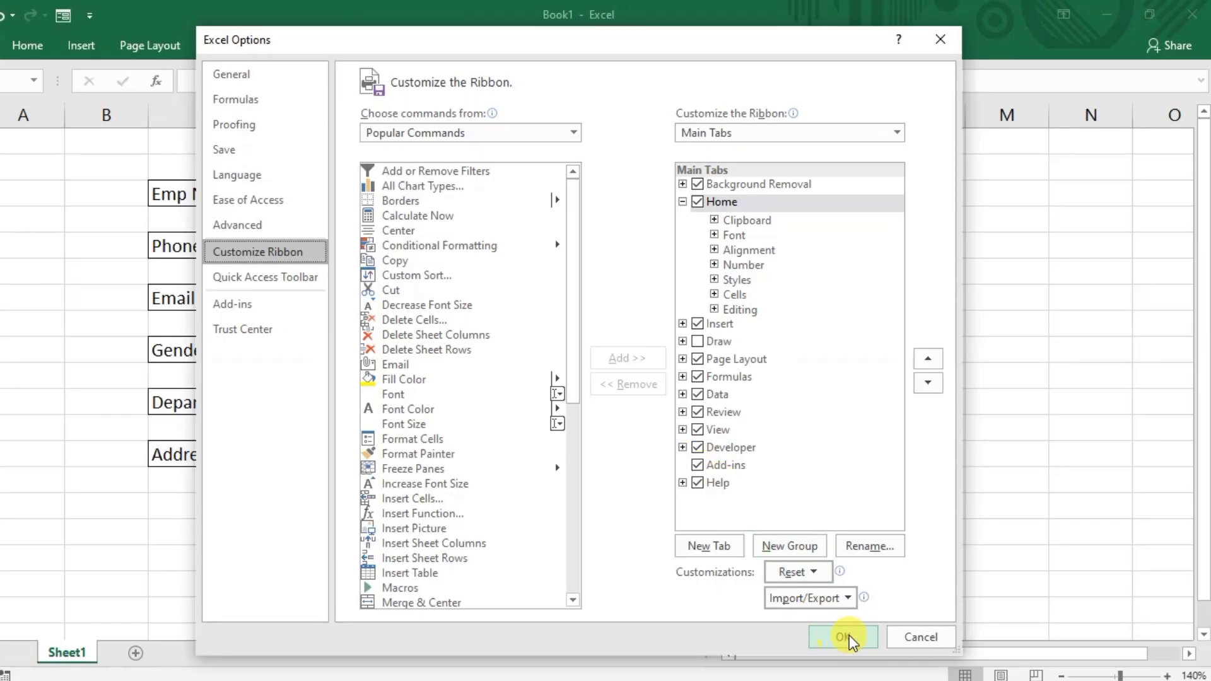
left_click(935, 35)
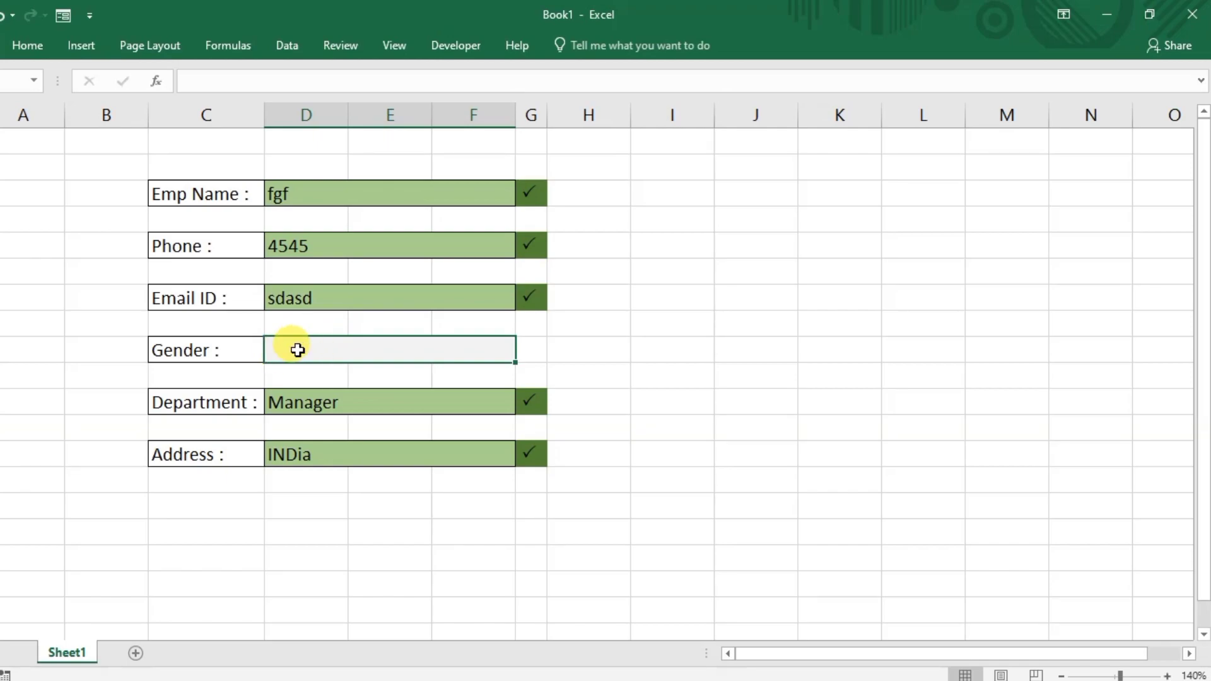
- Draw a Form Controls option button inside the Gender field
left_click(467, 53)
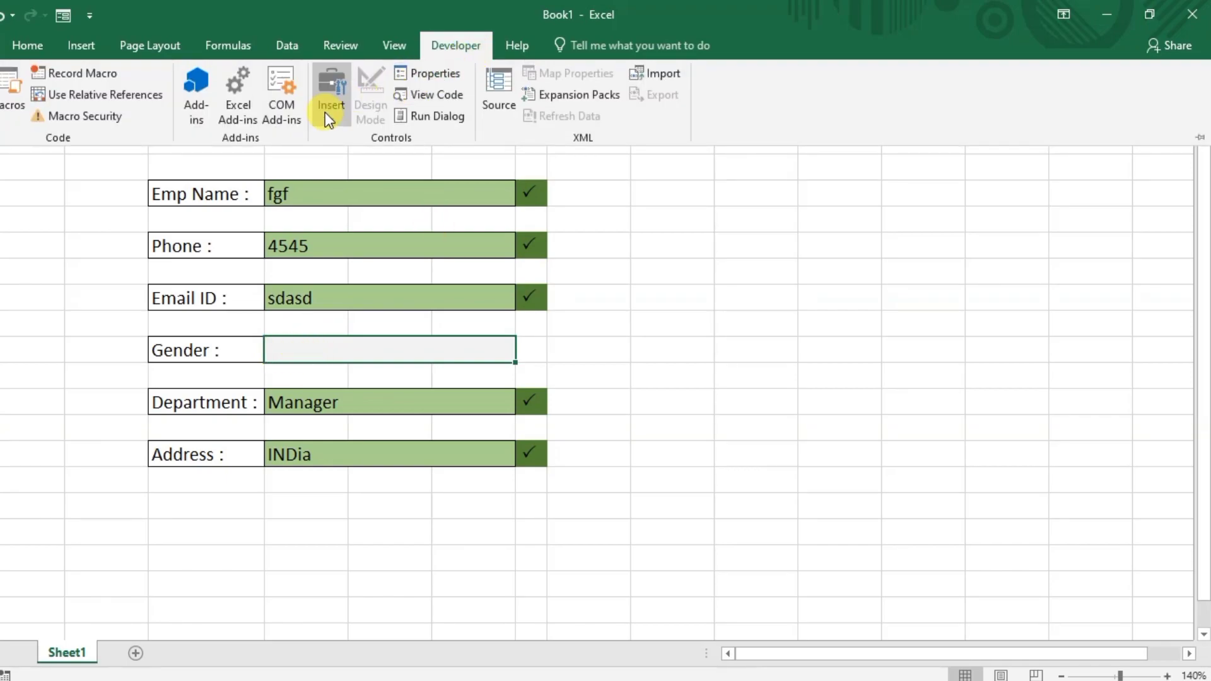
left_click(337, 114)
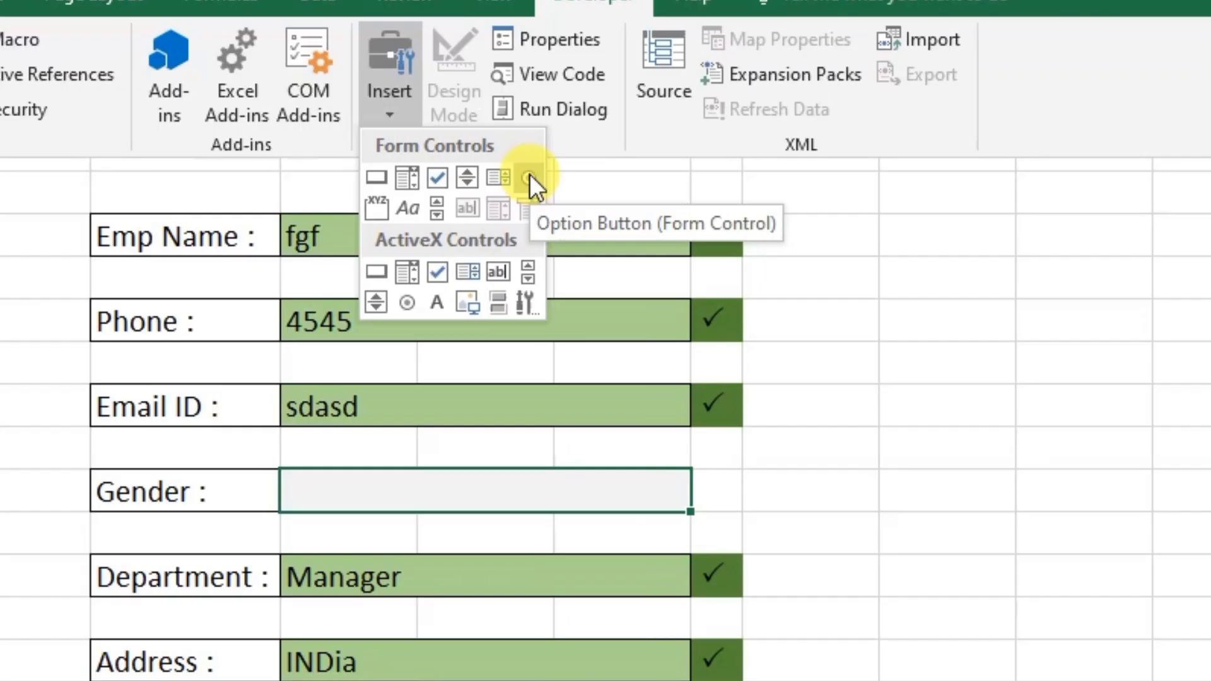
left_click(451, 151)
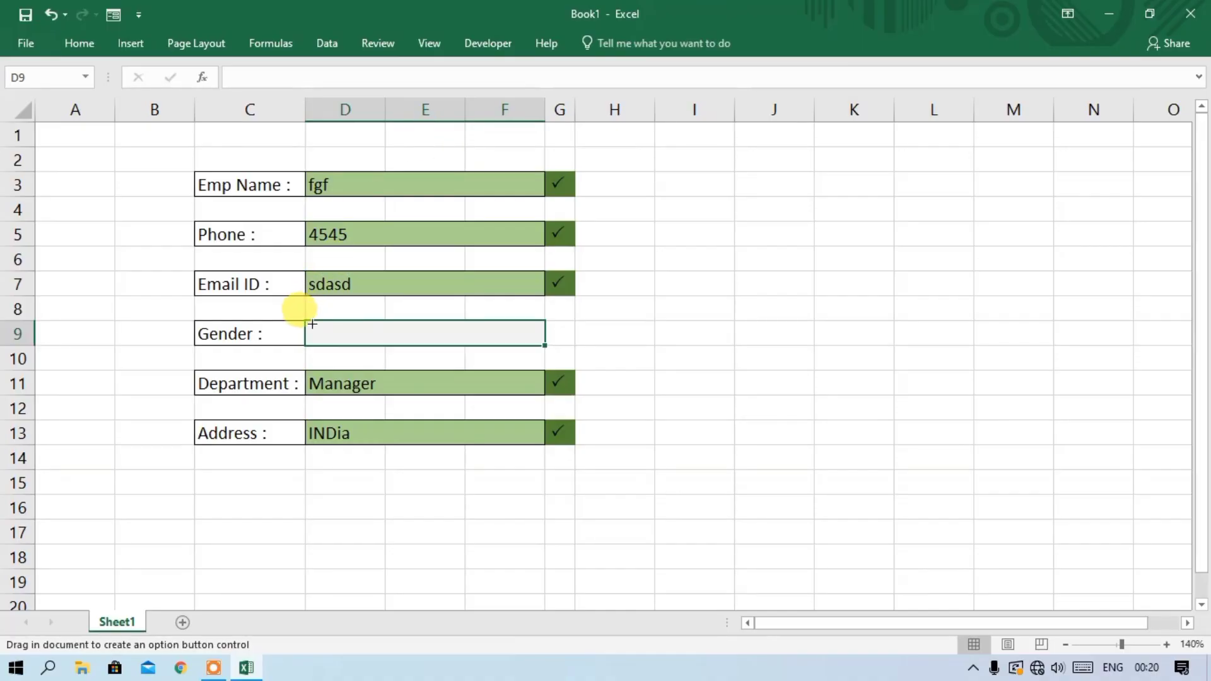
left_click_drag(312, 326, 325, 330)
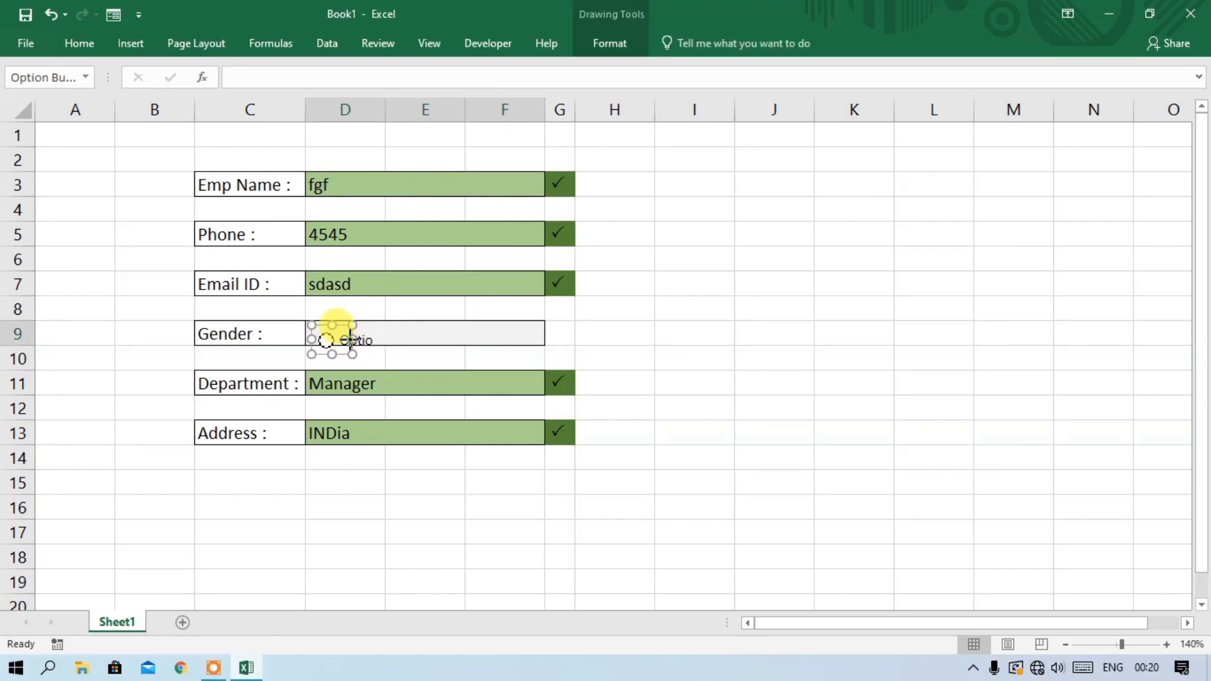
left_click_drag(352, 340, 392, 340)
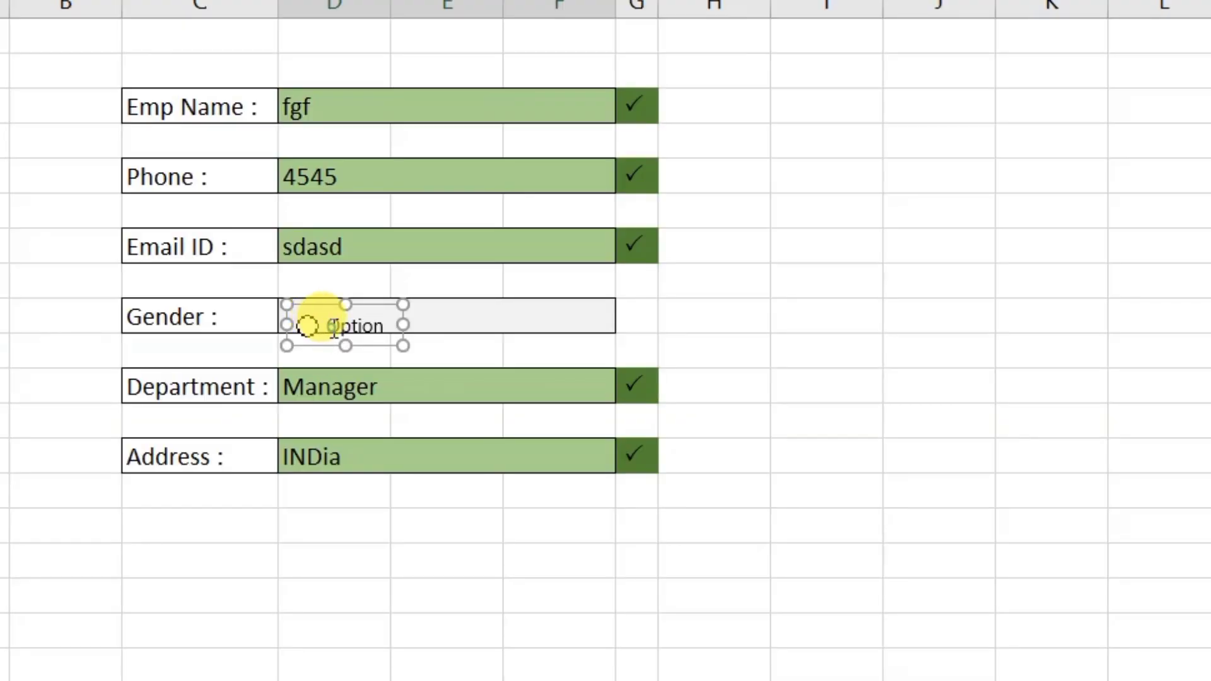
- Remove the option button's caption, shrink it to its circle and move it left
left_click(333, 326)
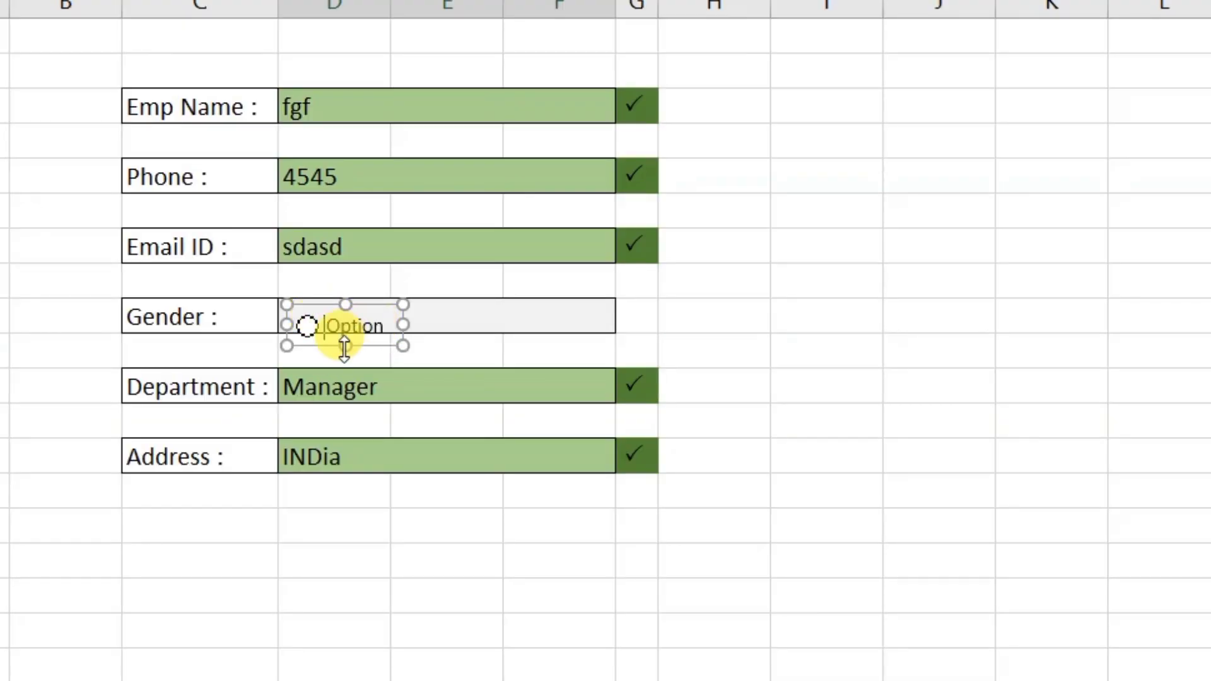
key("Delete")
key("Delete")
key("Delete")
key("Delete")
key("Delete")
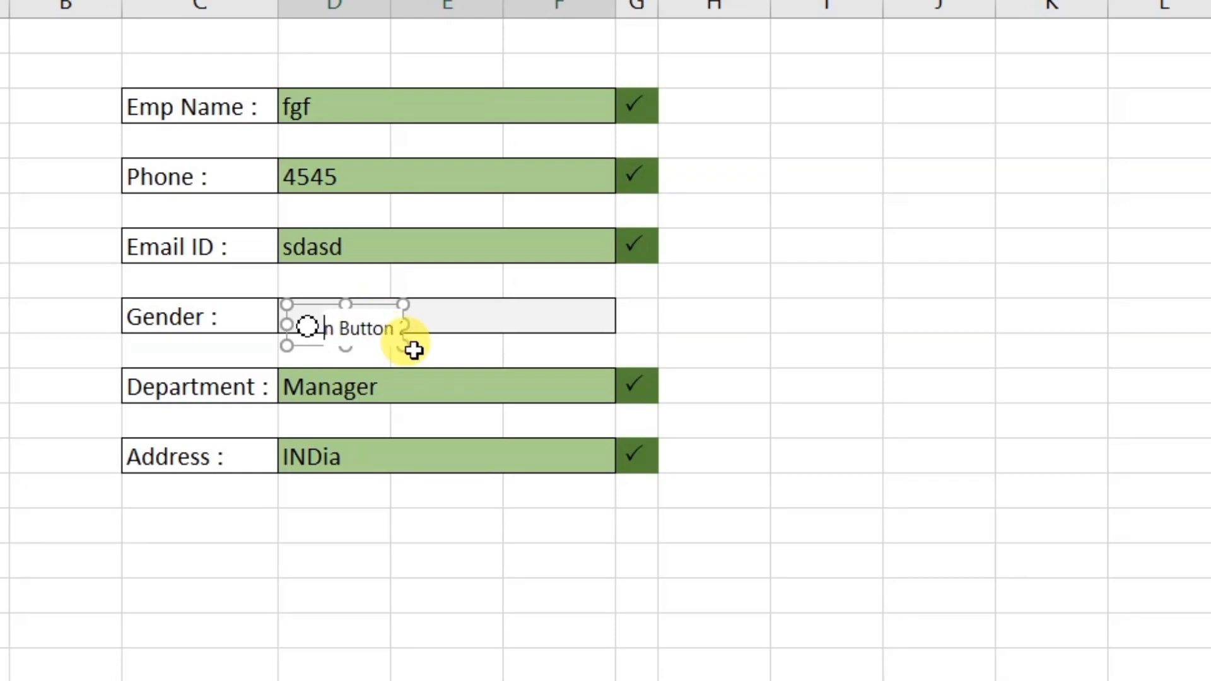
key("Delete")
key("Delete")
key("Delete")
key("Delete")
key("Delete")
key("Delete")
key("Delete")
key("Delete")
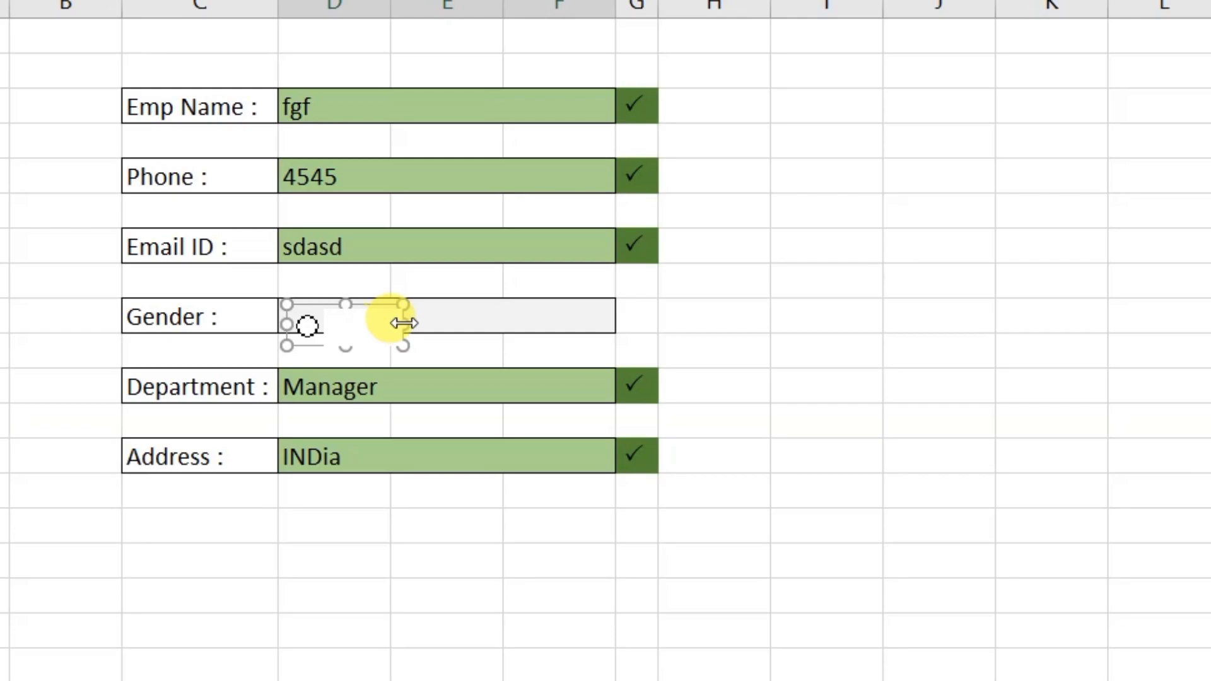
left_click_drag(404, 323, 351, 324)
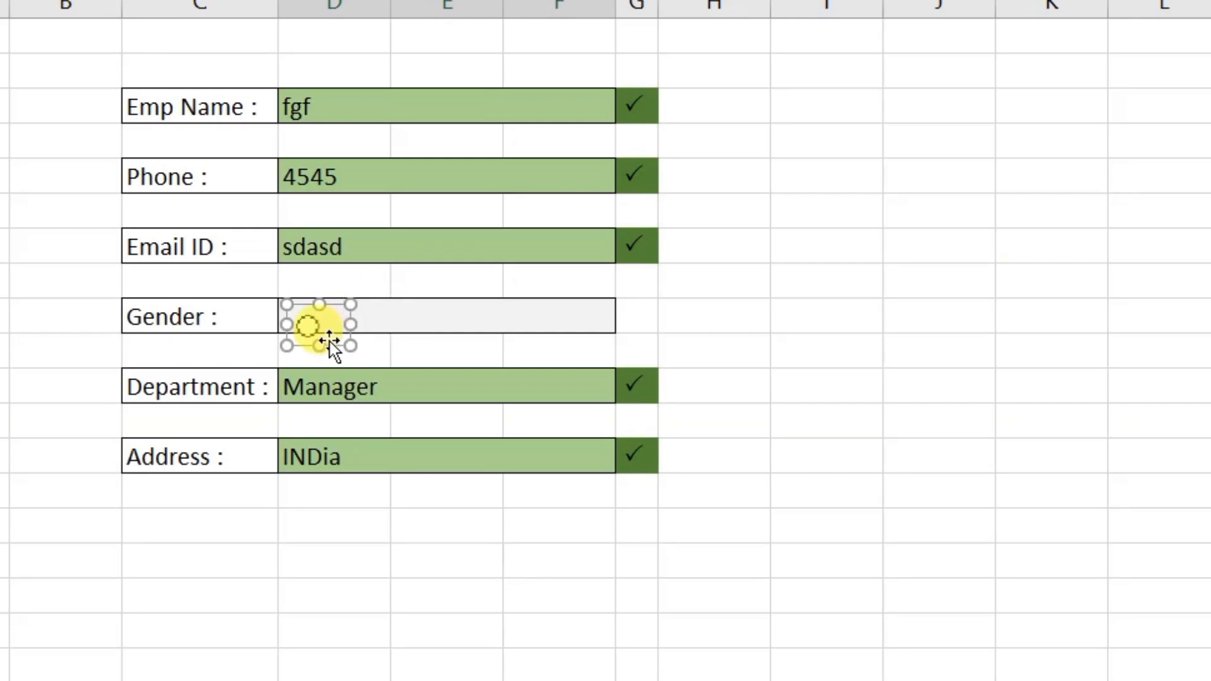
left_click_drag(323, 328, 306, 317)
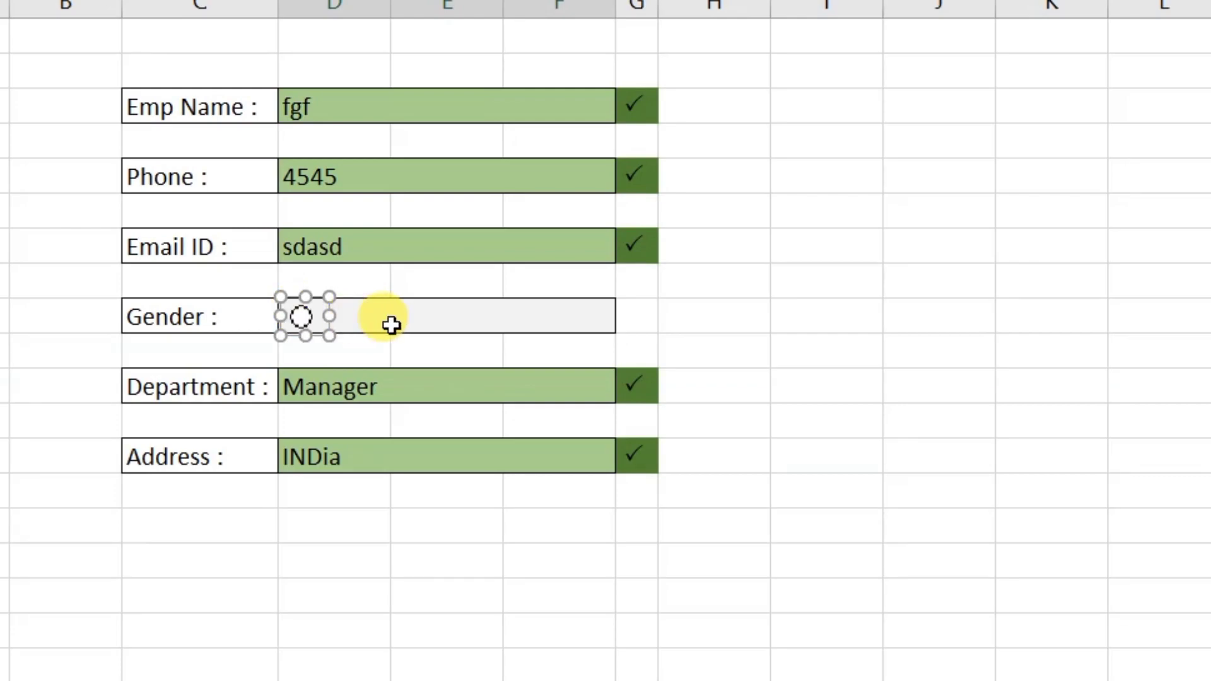
left_click(498, 313)
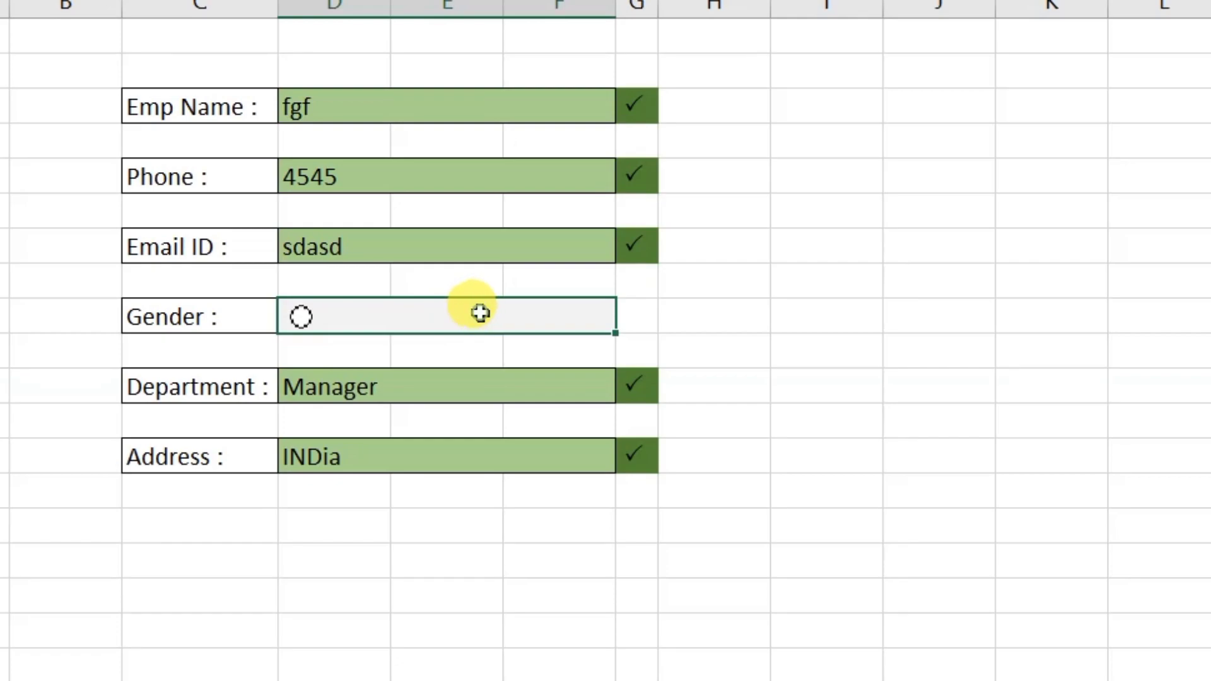
- Type Male and Female into the Gender cell, spaced to clear the option circle
double_click(481, 314)
type("Male")
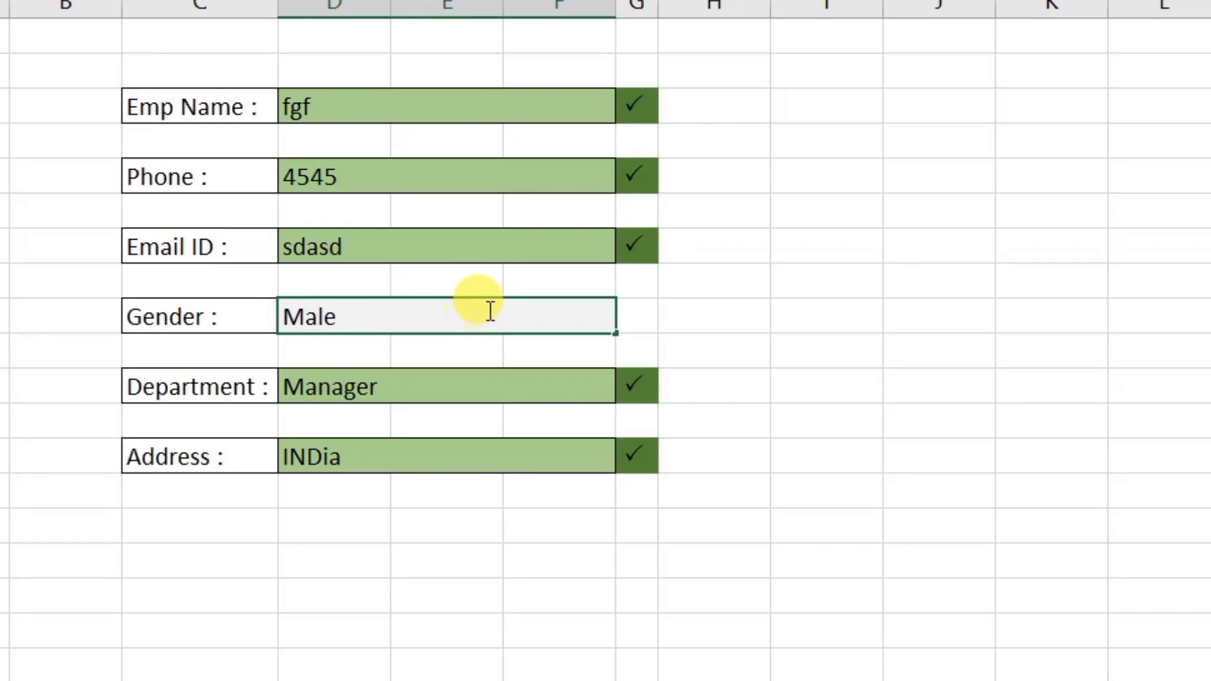
left_click(285, 318)
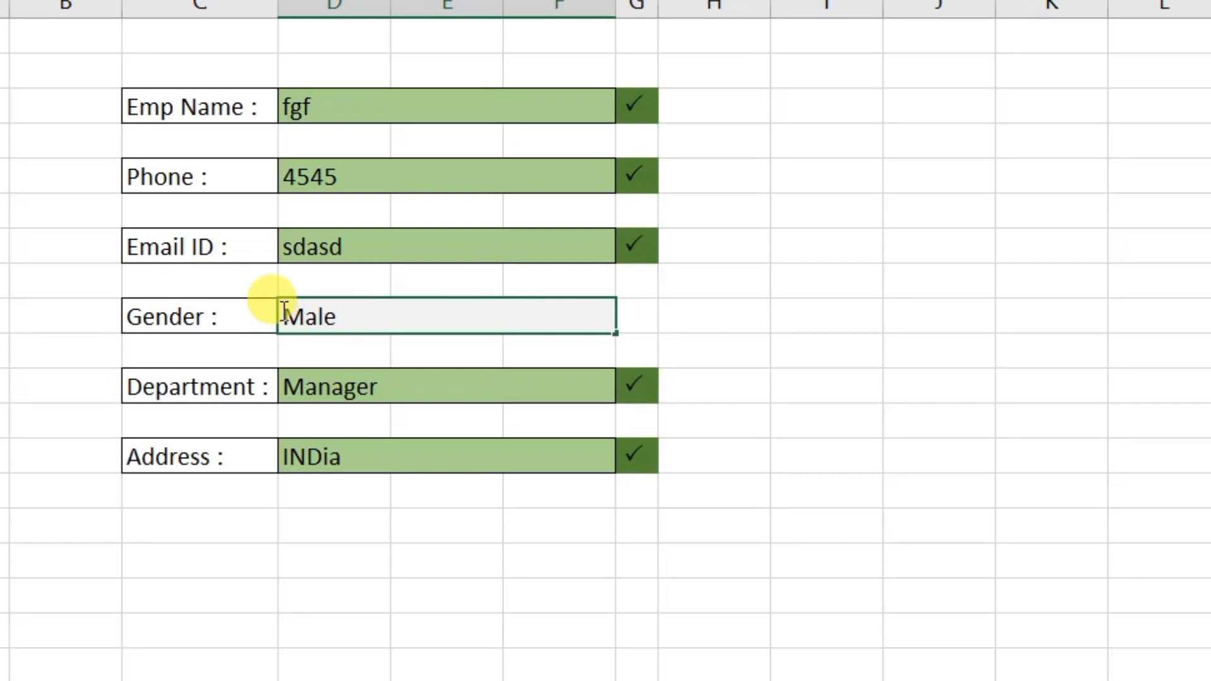
left_click(388, 316)
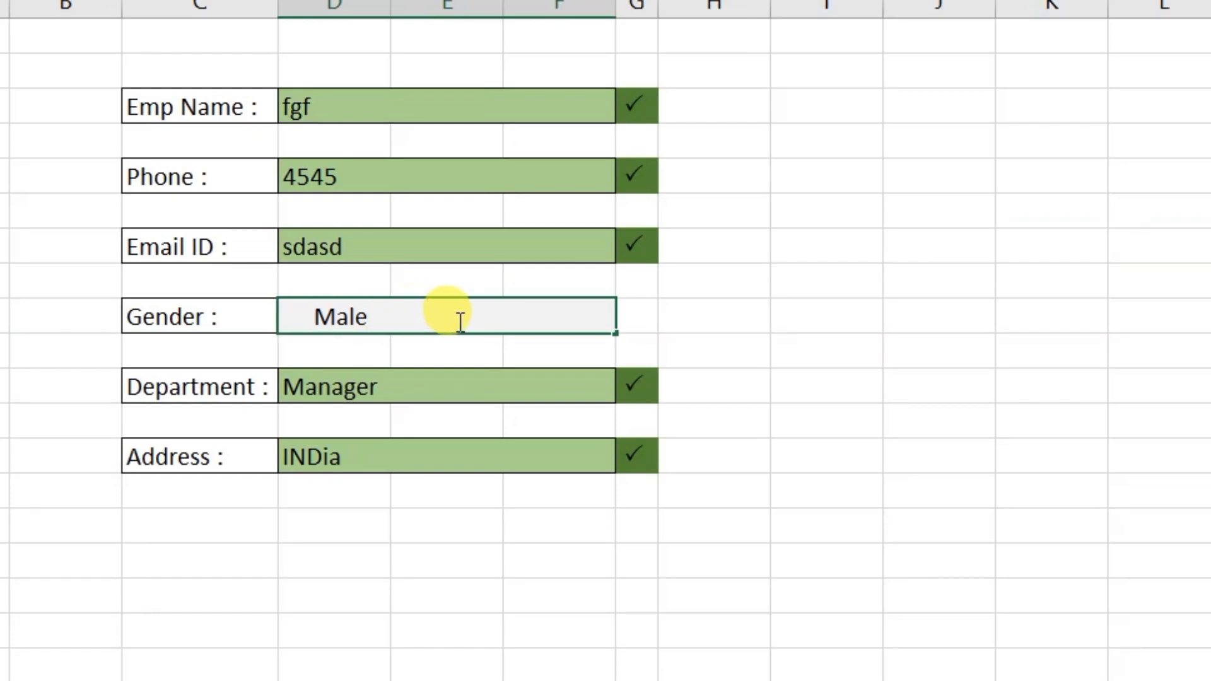
type("Female")
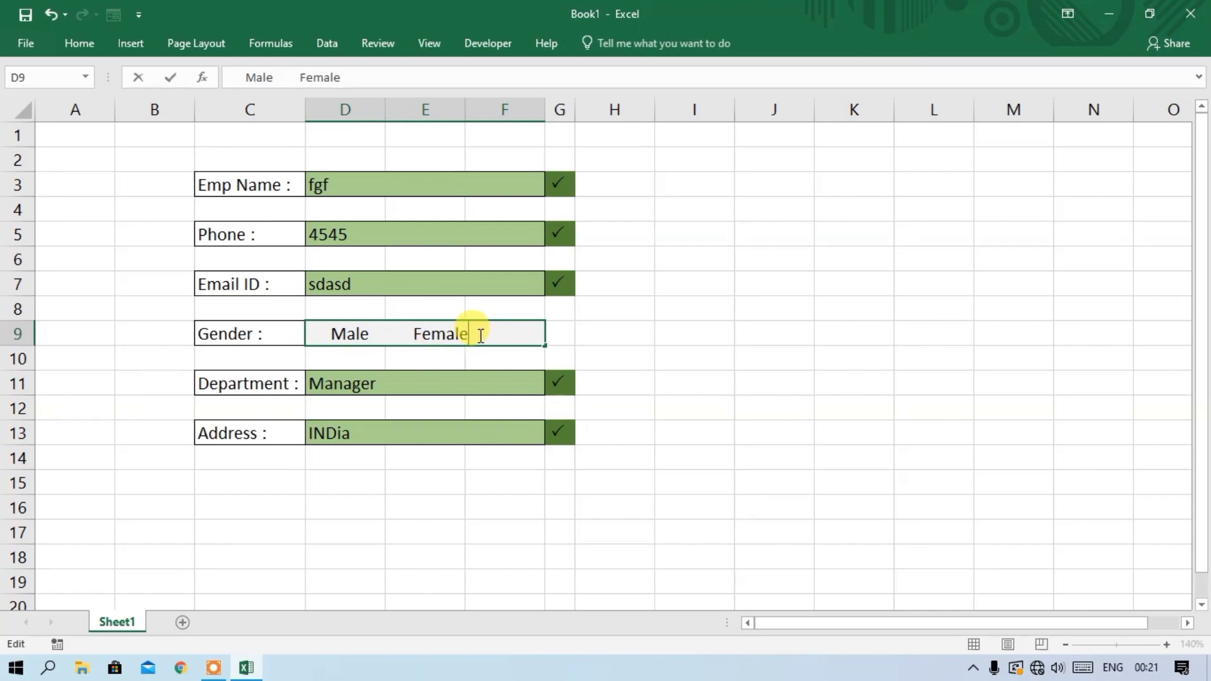
left_click(145, 339)
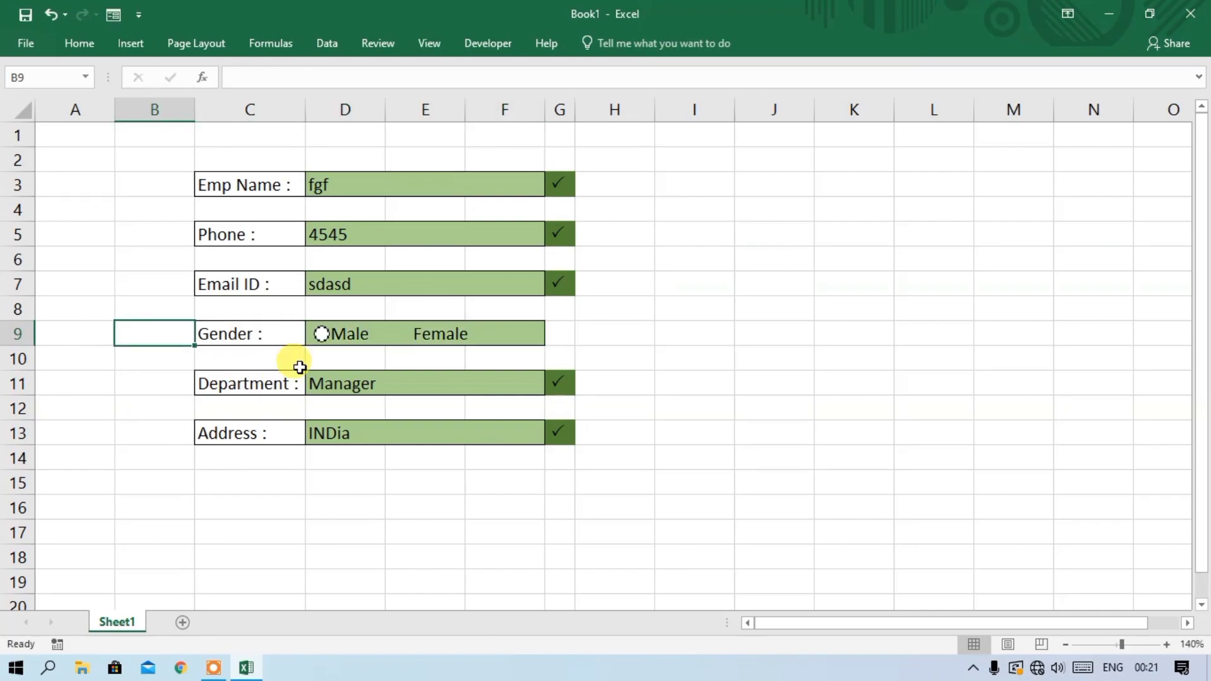
left_click(347, 340)
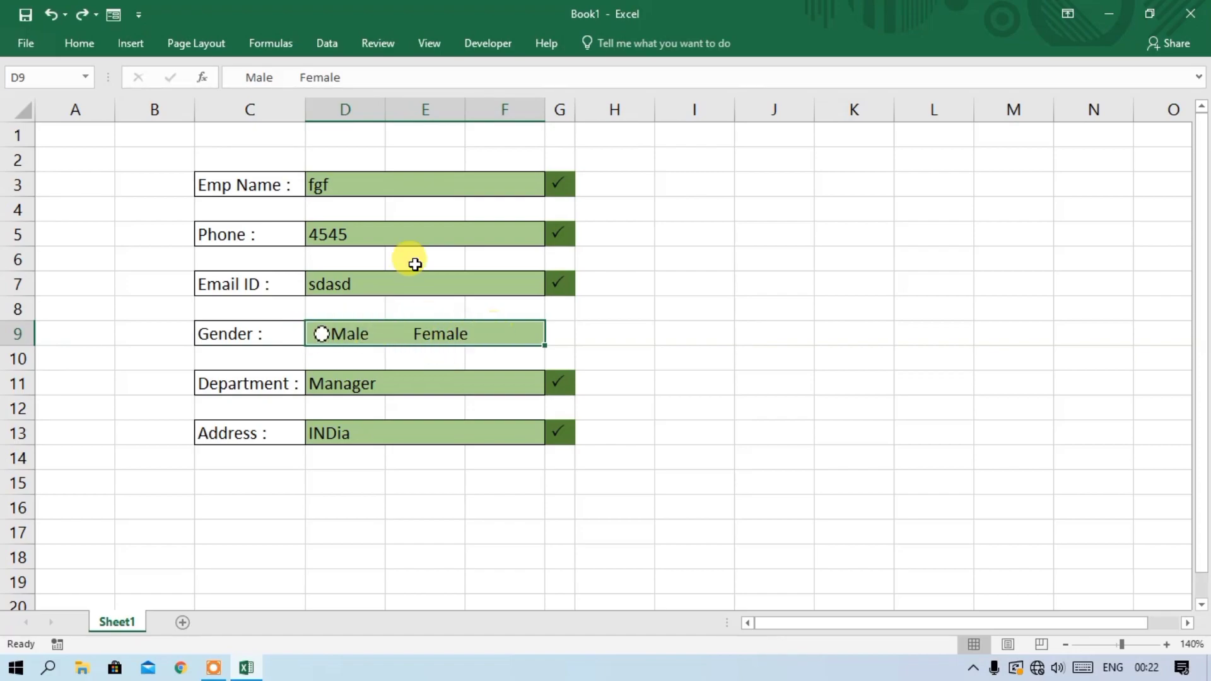
- Add a No Blanks conditional formatting rule with no fill colour to the Gender cells
left_click(81, 42)
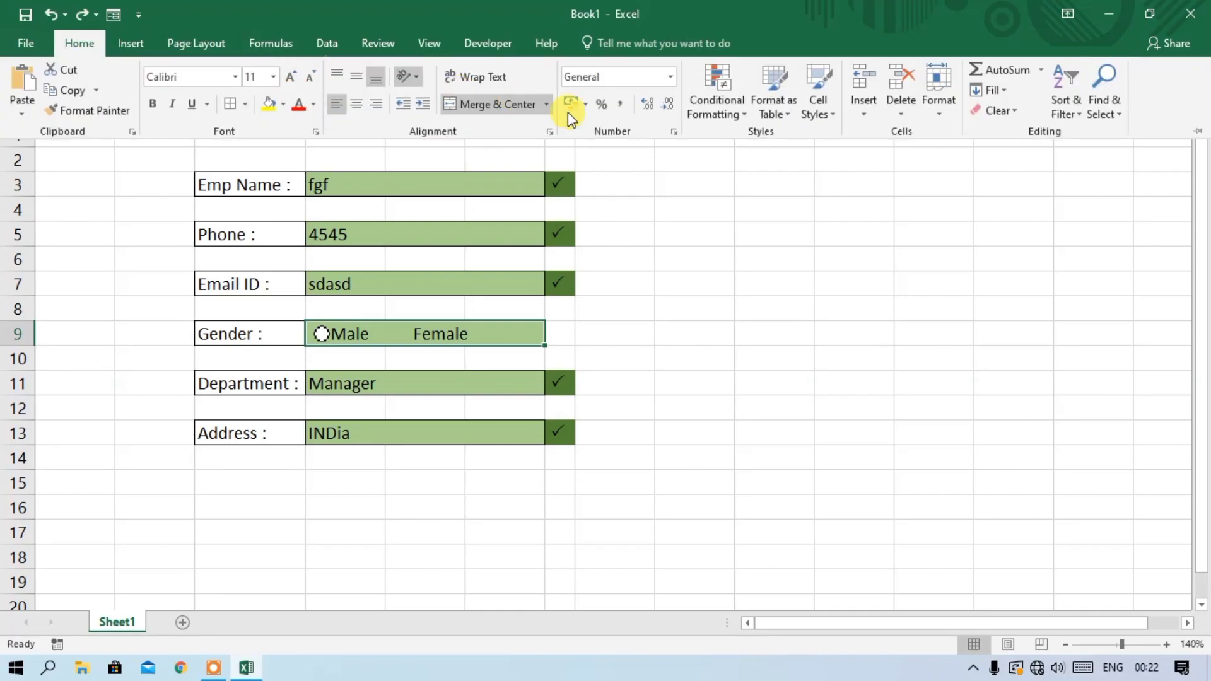
left_click(725, 117)
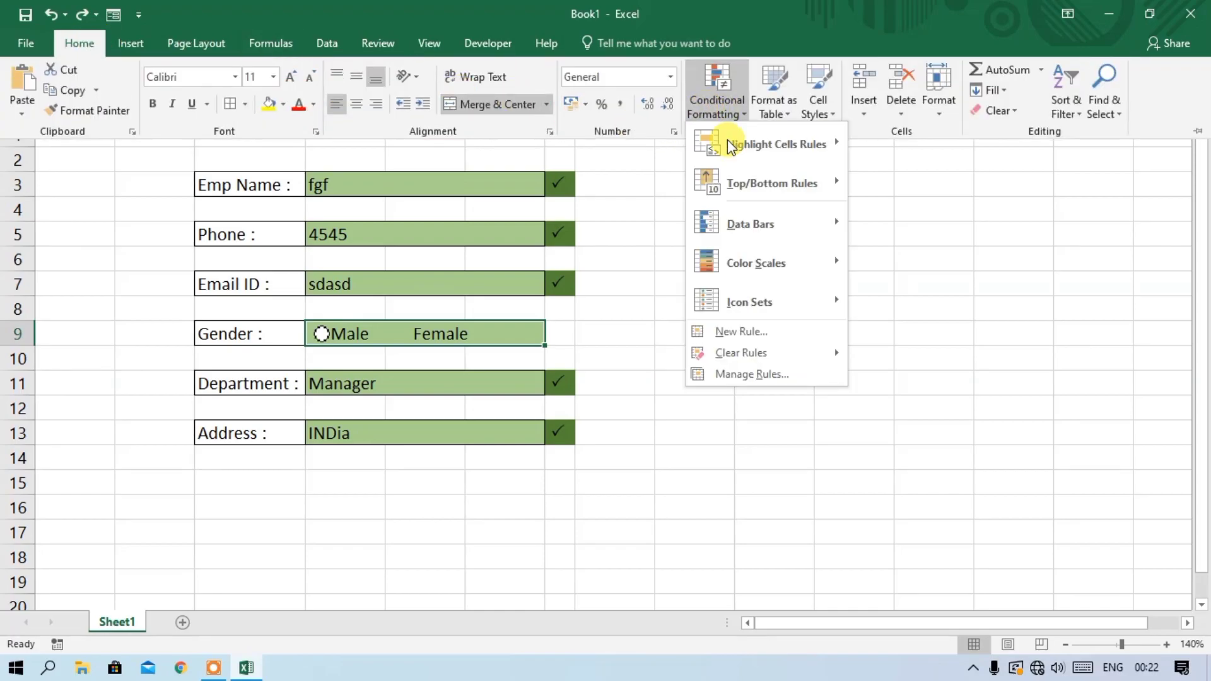
mouse_move(775, 144)
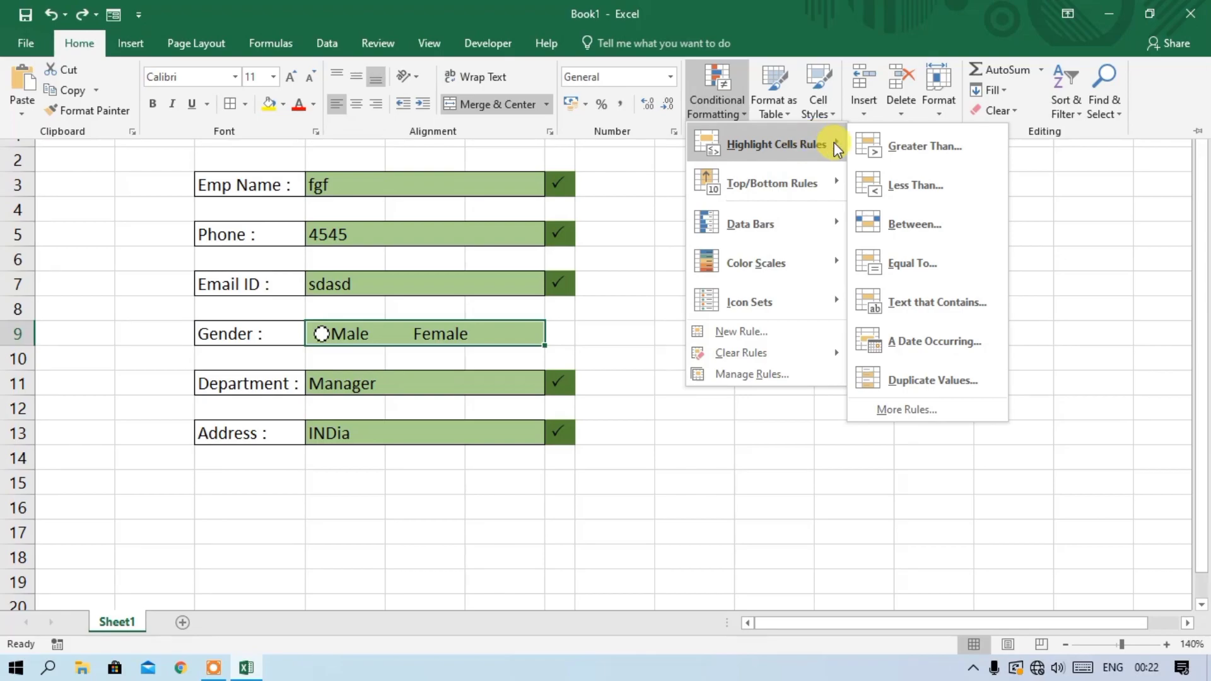
left_click(913, 410)
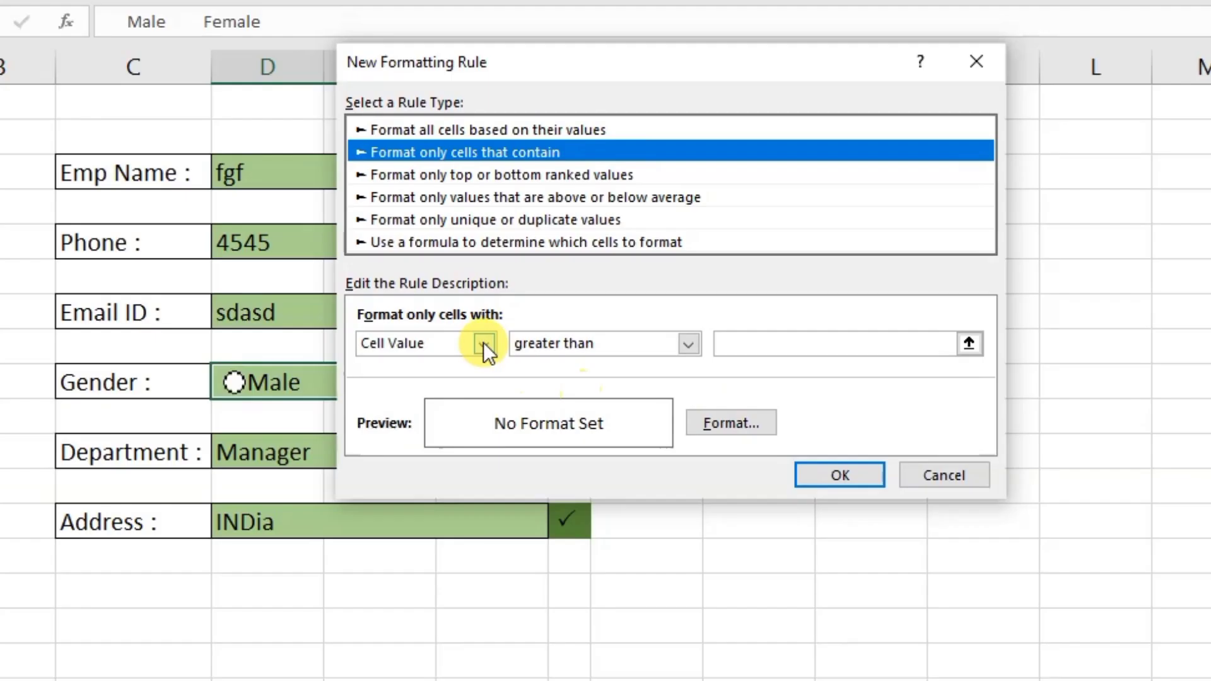
left_click(499, 305)
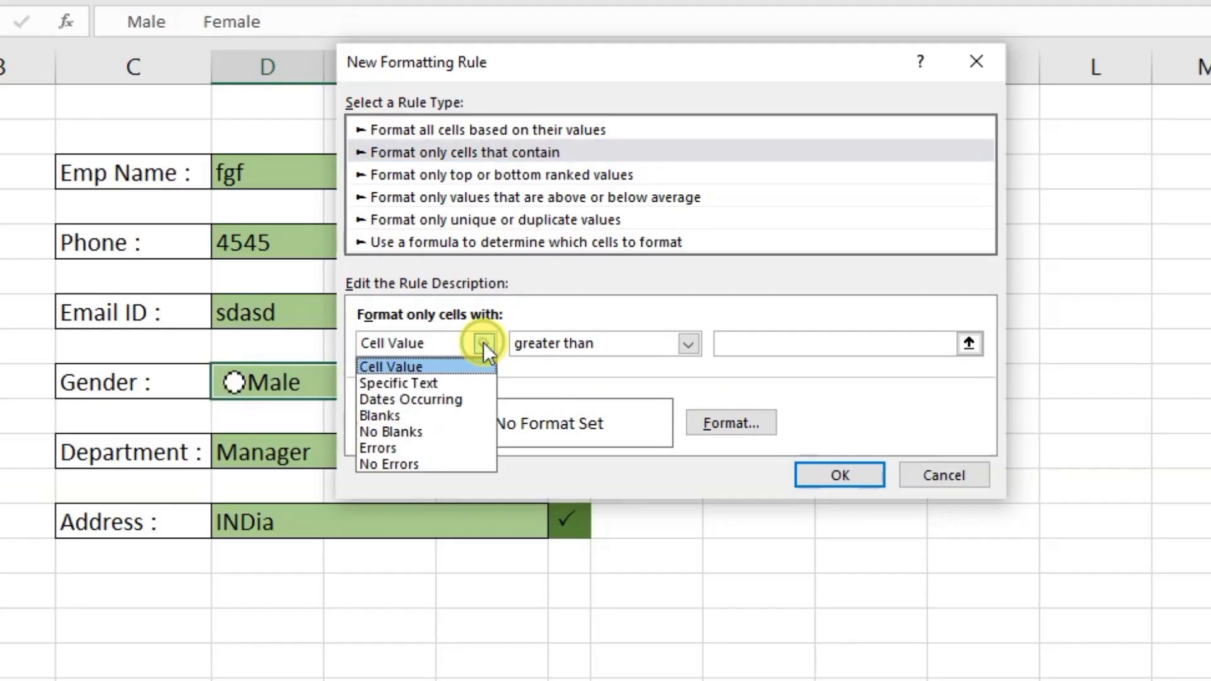
left_click(438, 437)
left_click(726, 433)
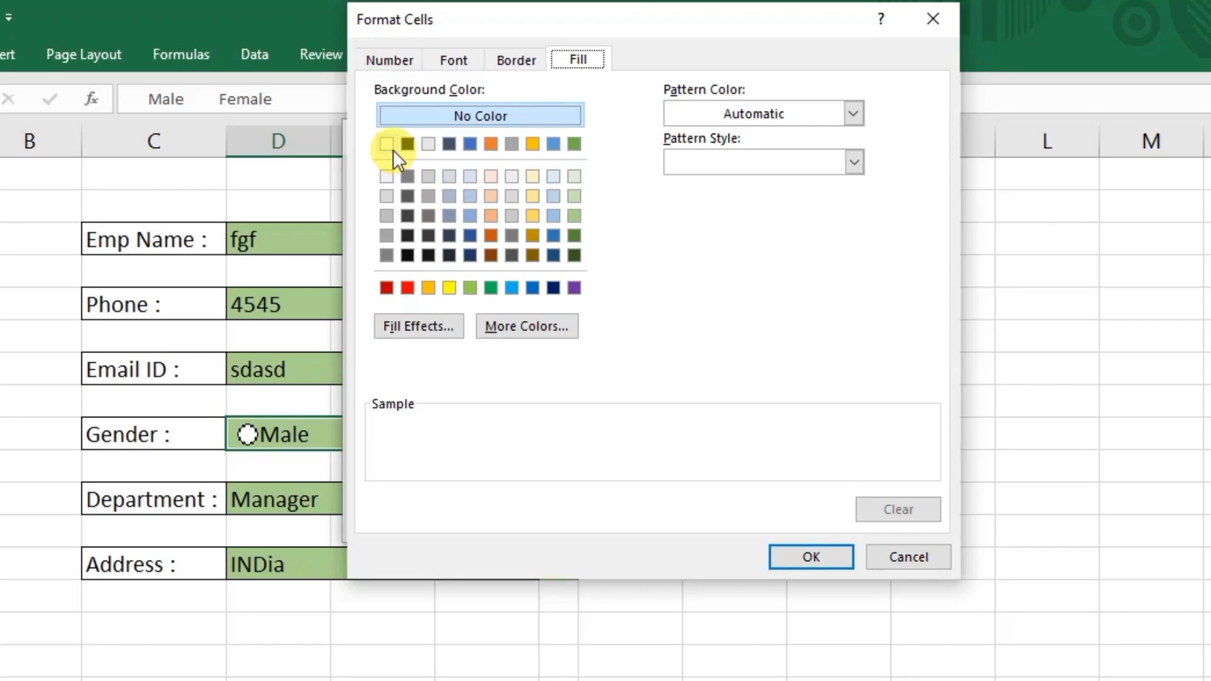
left_click(393, 149)
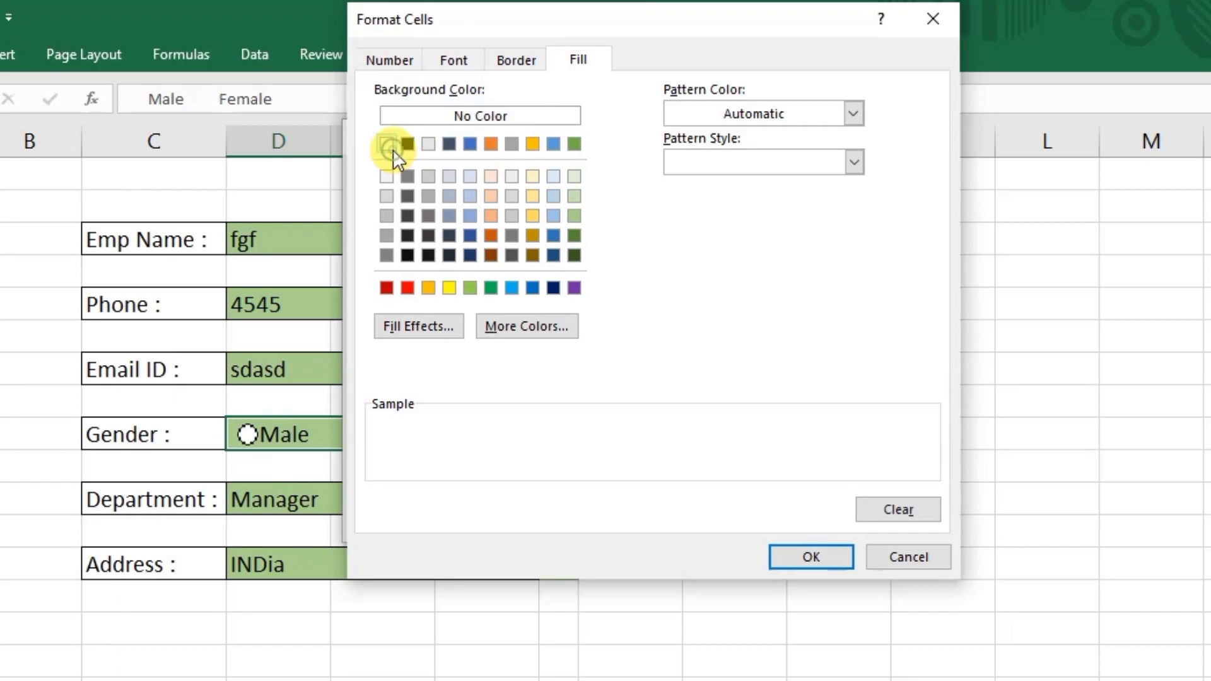
left_click(790, 552)
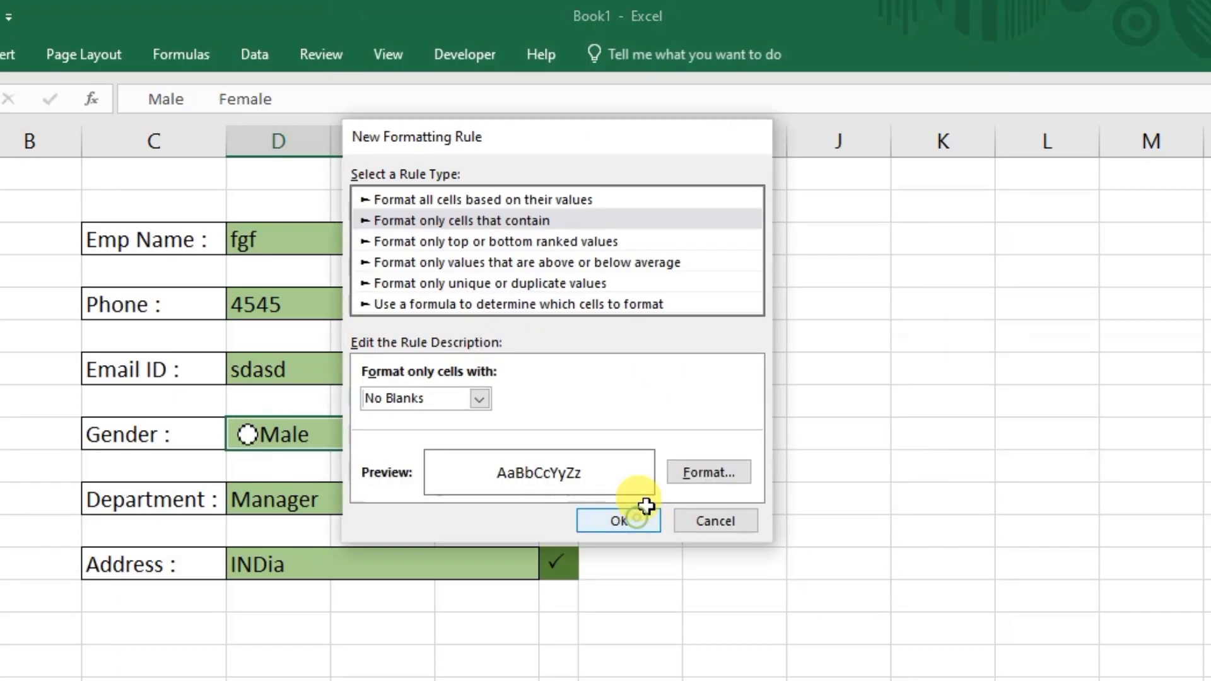
left_click(640, 521)
left_click(590, 453)
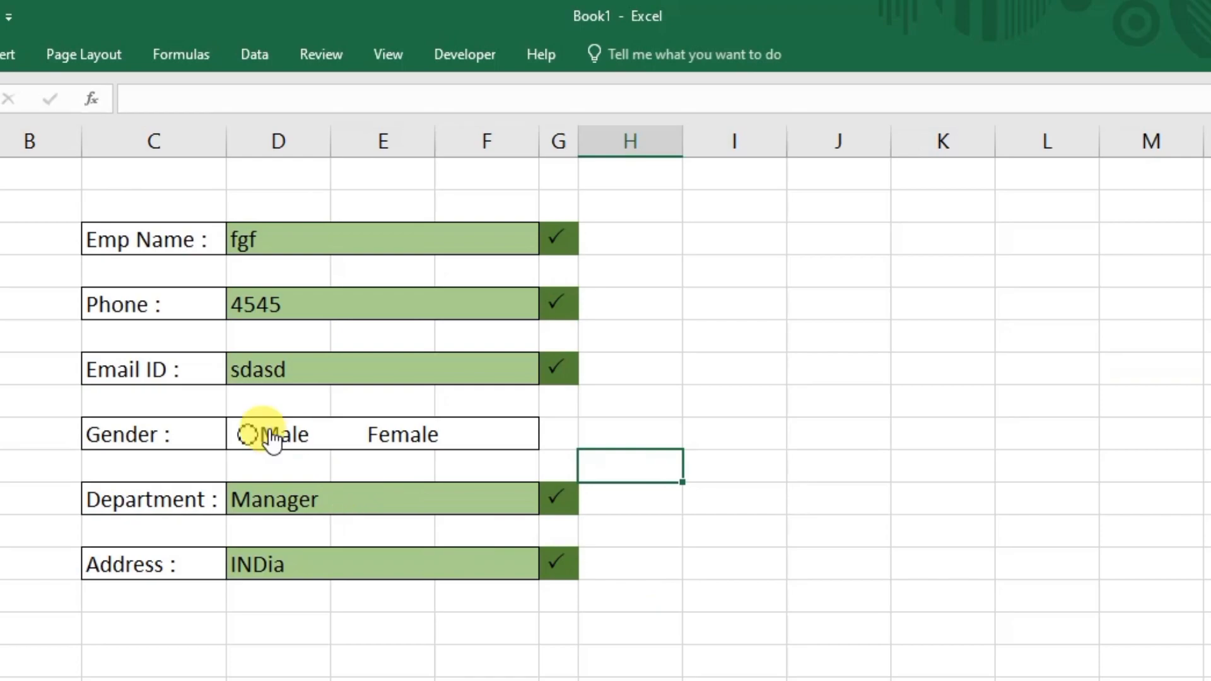
- Copy the Male option button to sit before Female, then test switching between them
left_click(255, 445)
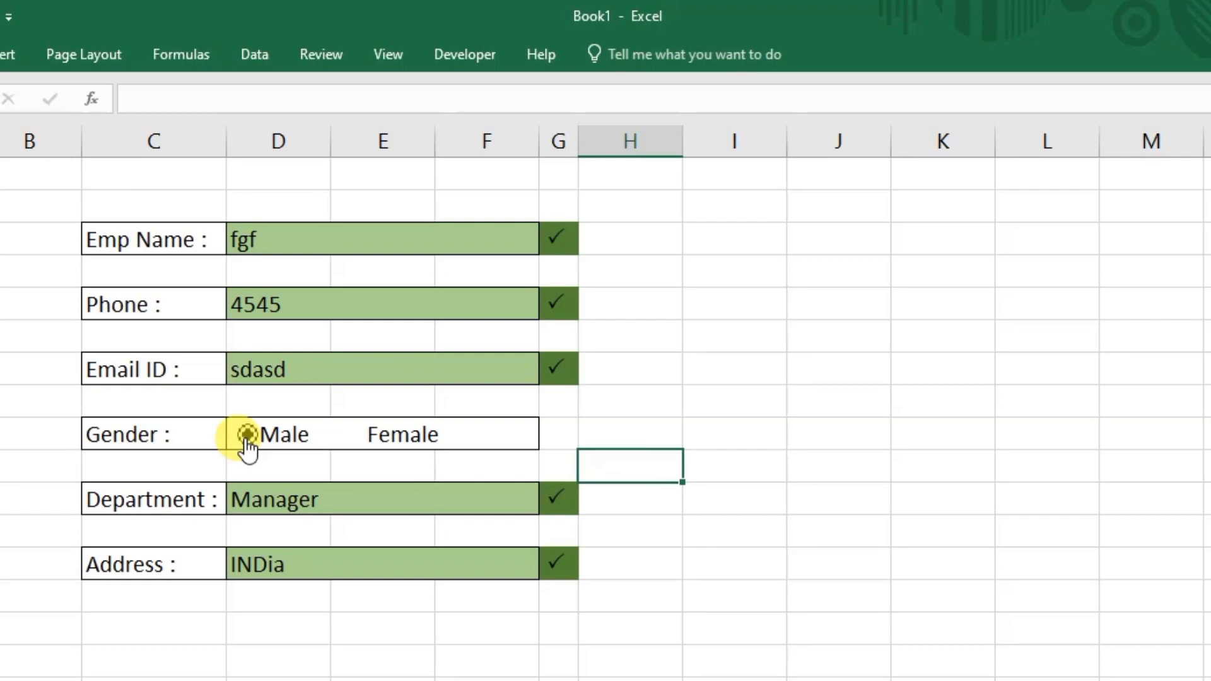
left_click(247, 442, "ctrl")
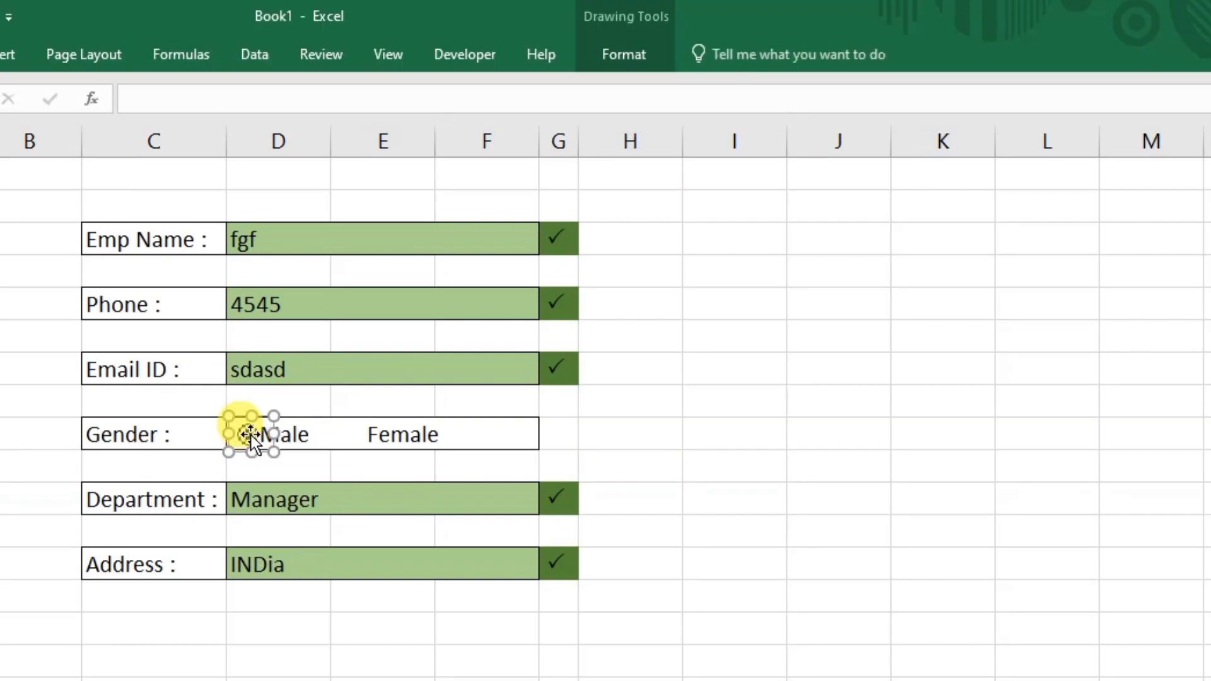
mouse_move(250, 435)
left_mouse_down()
mouse_move(348, 445)
mouse_move(344, 435)
left_mouse_up()
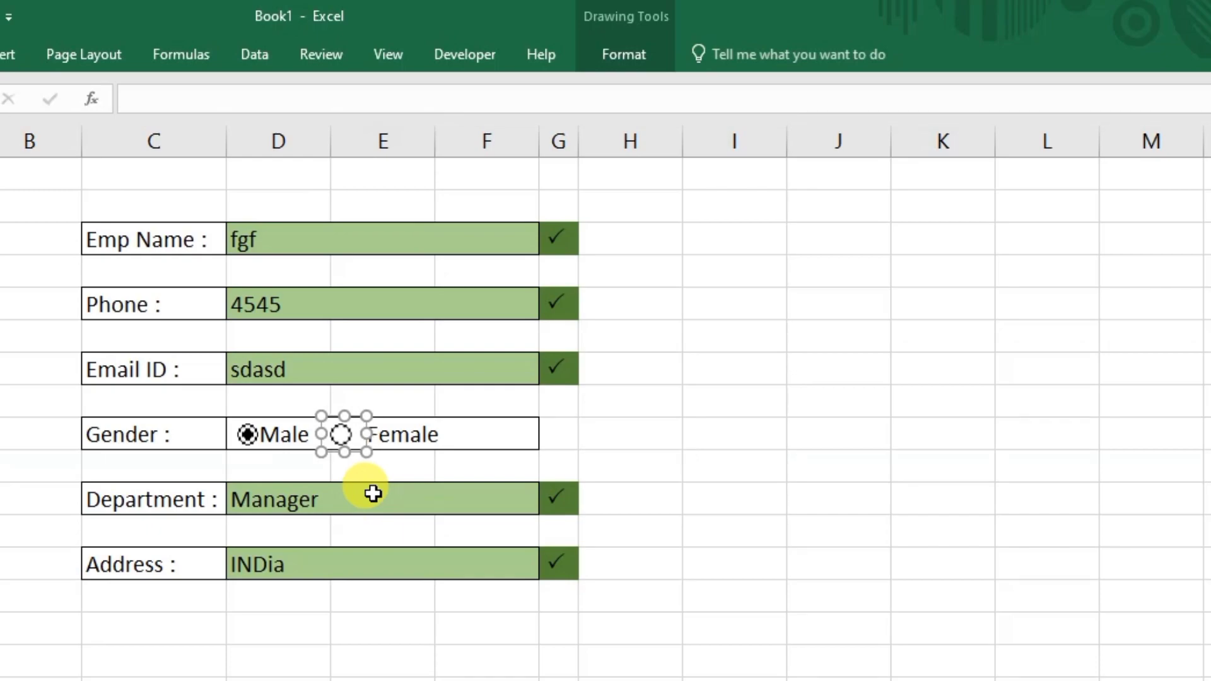
left_click(651, 427)
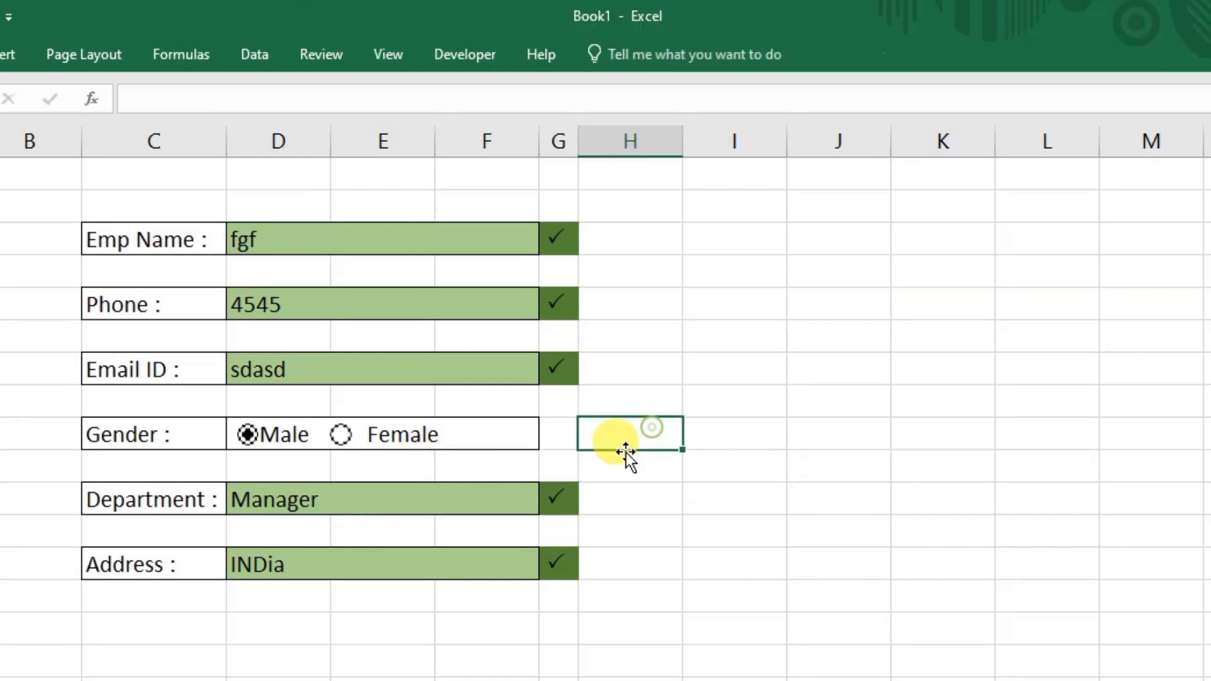
left_click(341, 441)
left_click(272, 468)
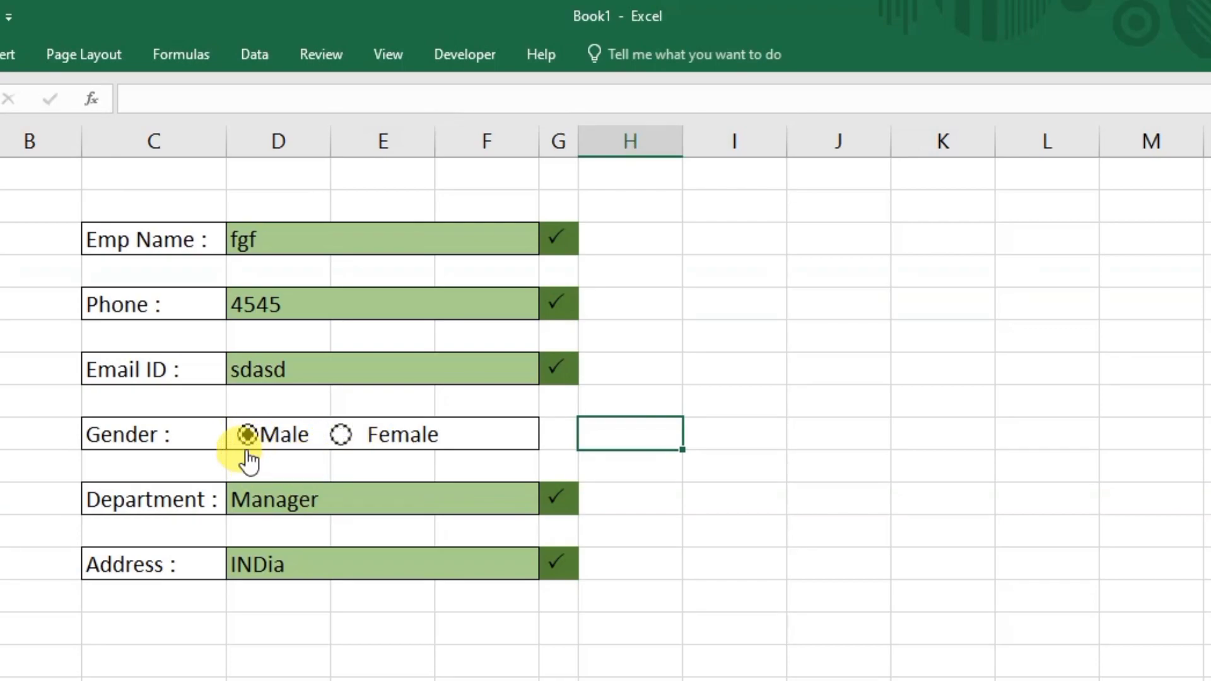
- Nudge the Male option button slightly left and widen it to cover its label
left_click(246, 435, "ctrl")
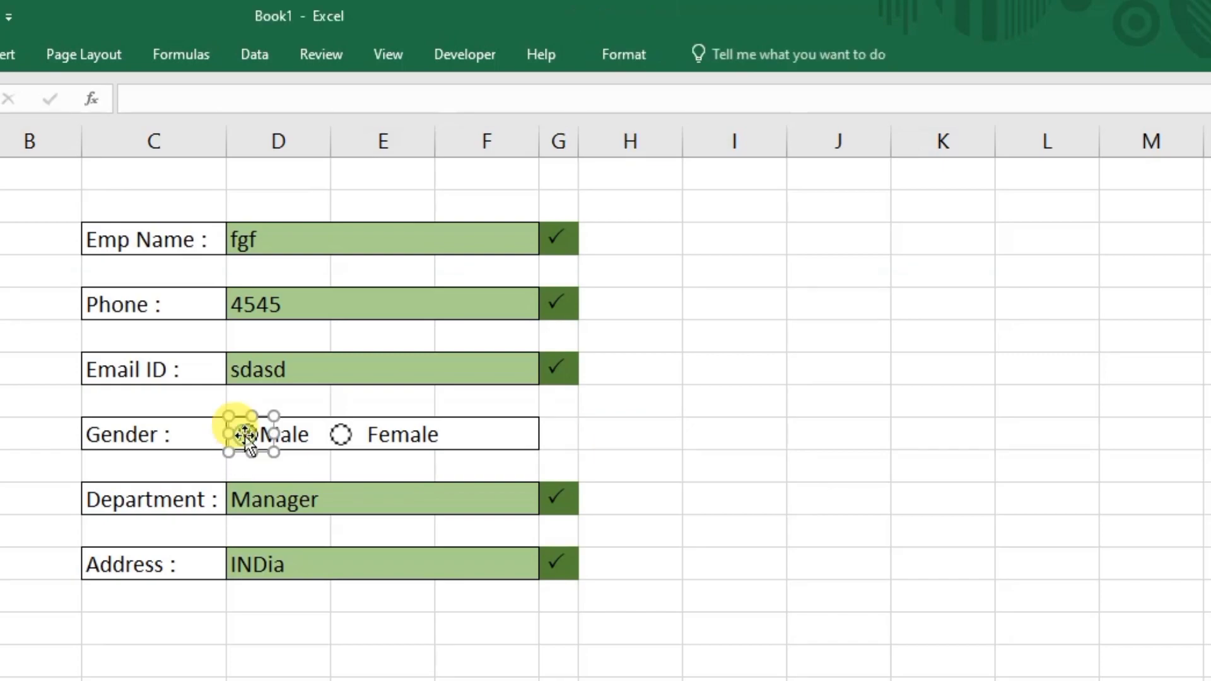
key("Left")
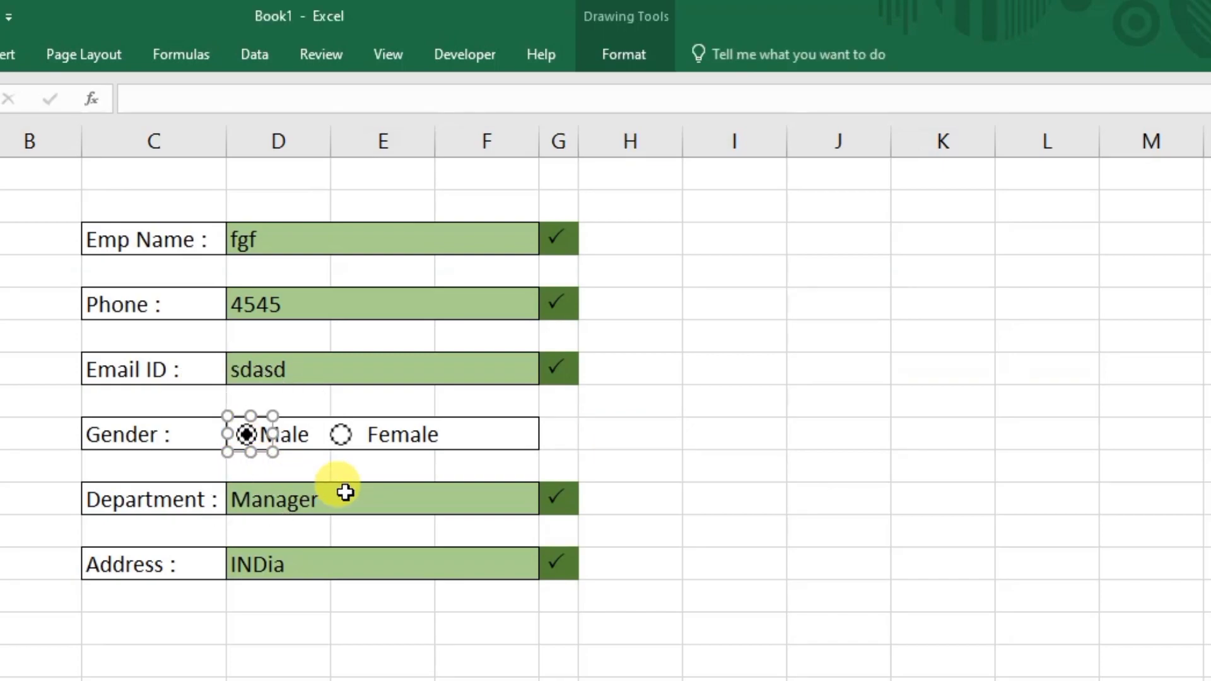
key("Left")
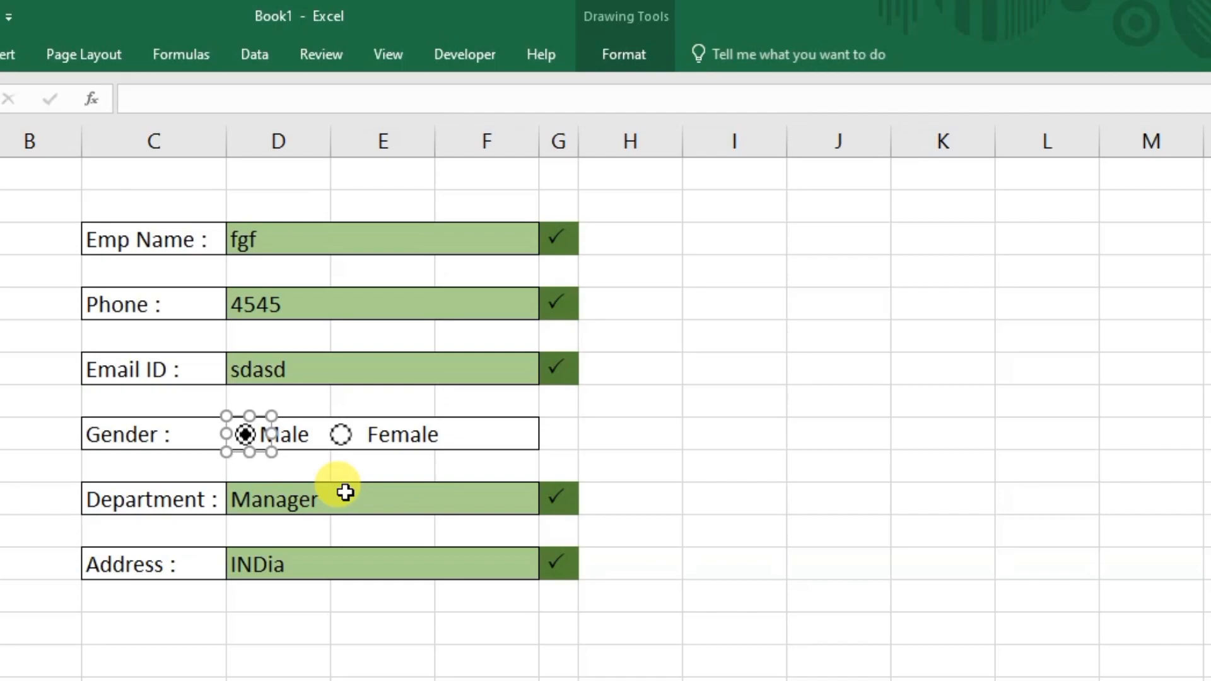
left_click(265, 667)
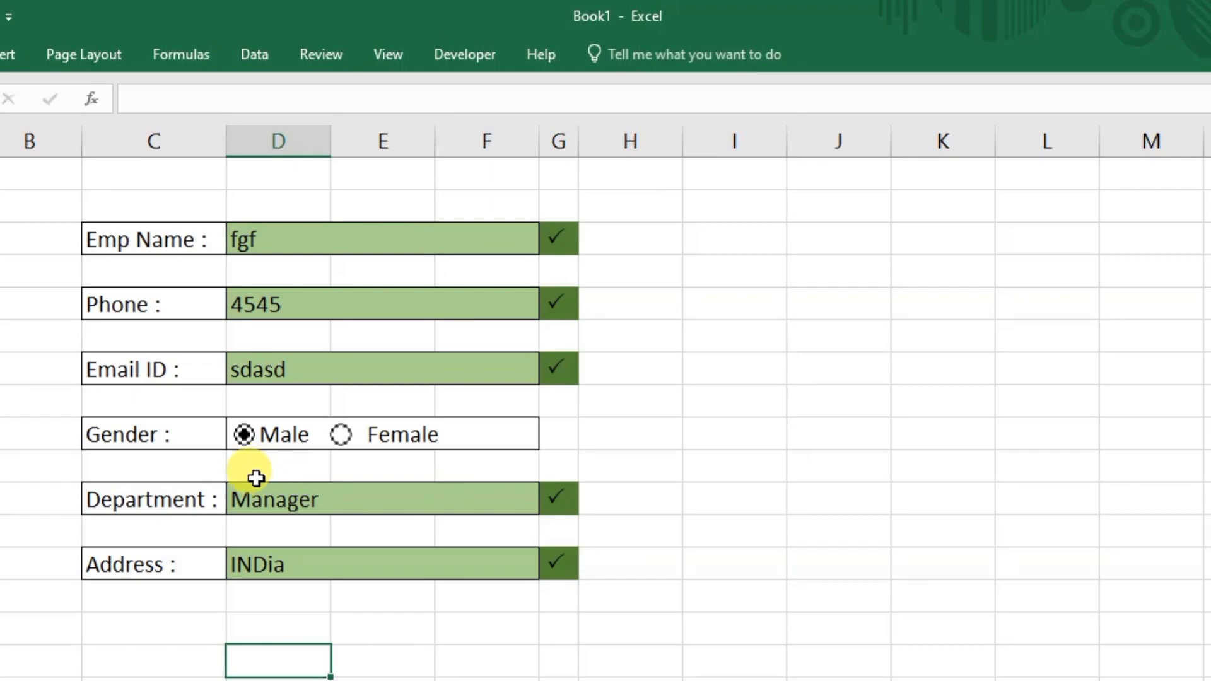
left_click(246, 441, "ctrl")
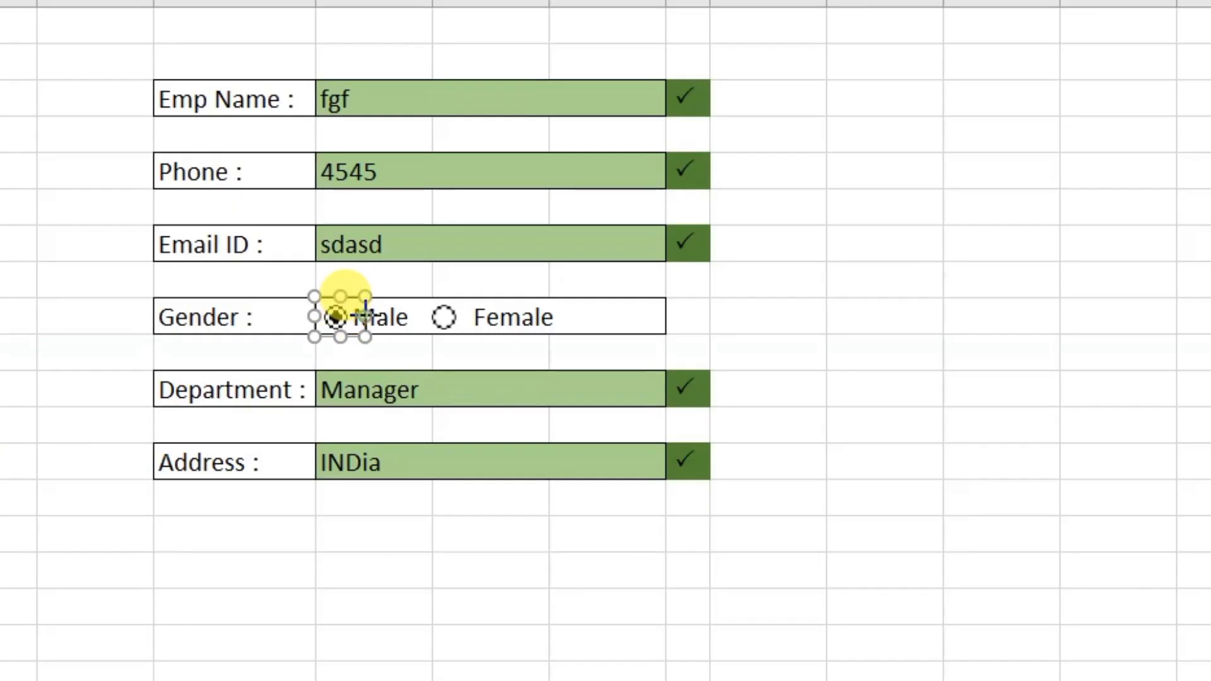
left_click_drag(339, 333, 378, 343)
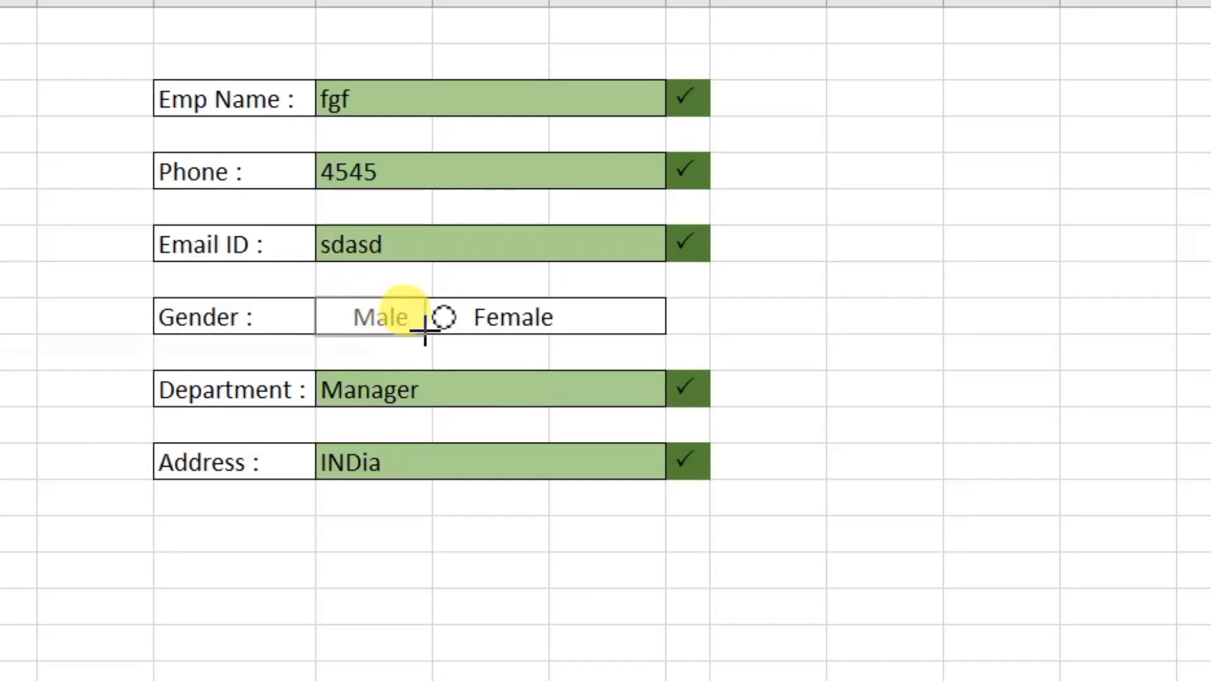
left_click_drag(426, 335, 427, 337)
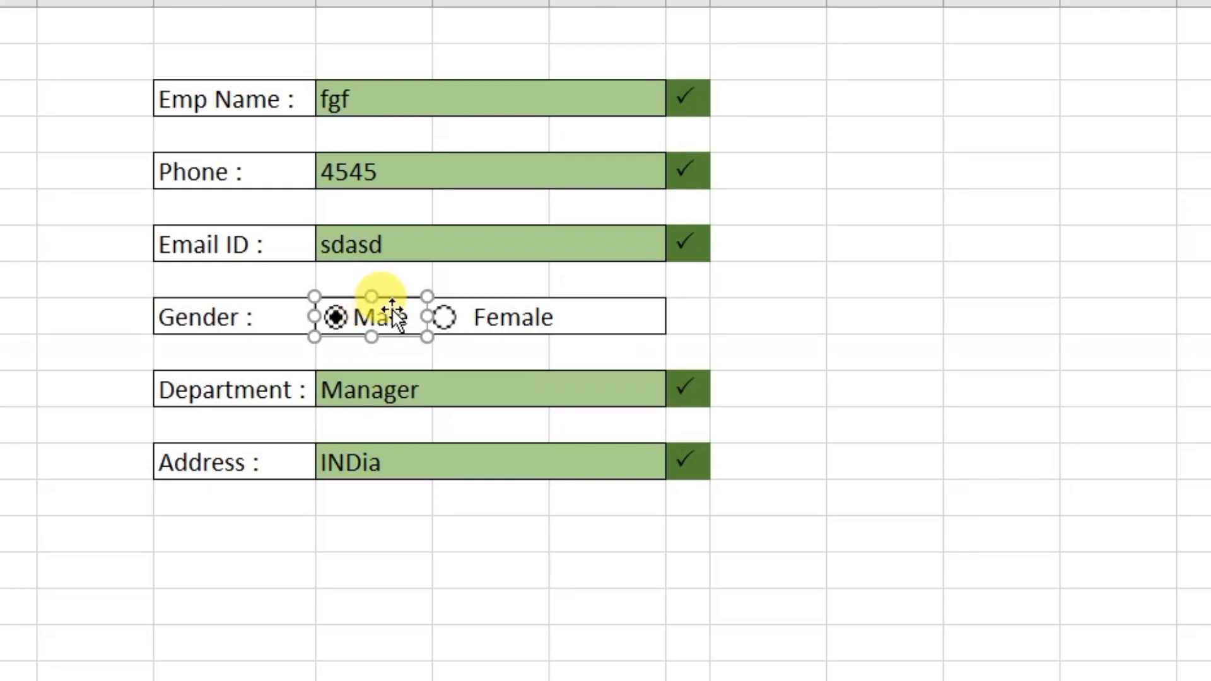
left_click(332, 524)
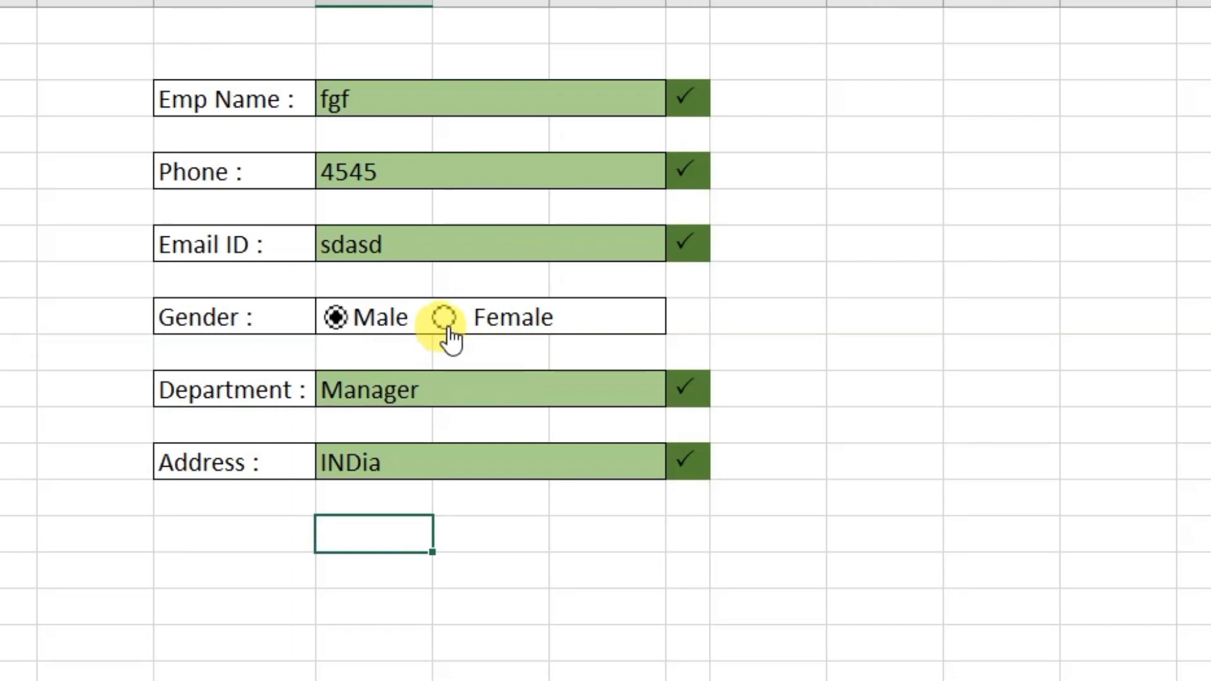
- Widen the Female option button over its label and test both buttons, leaving Male chosen
left_click(444, 321)
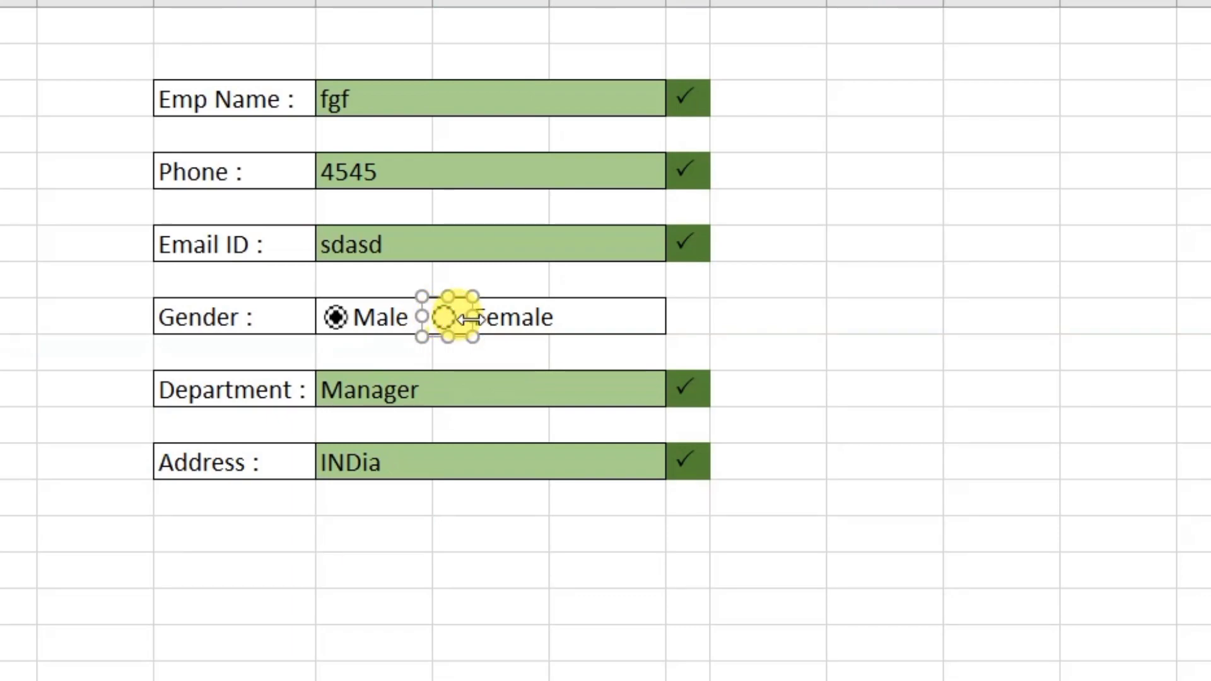
left_click_drag(473, 316, 659, 339)
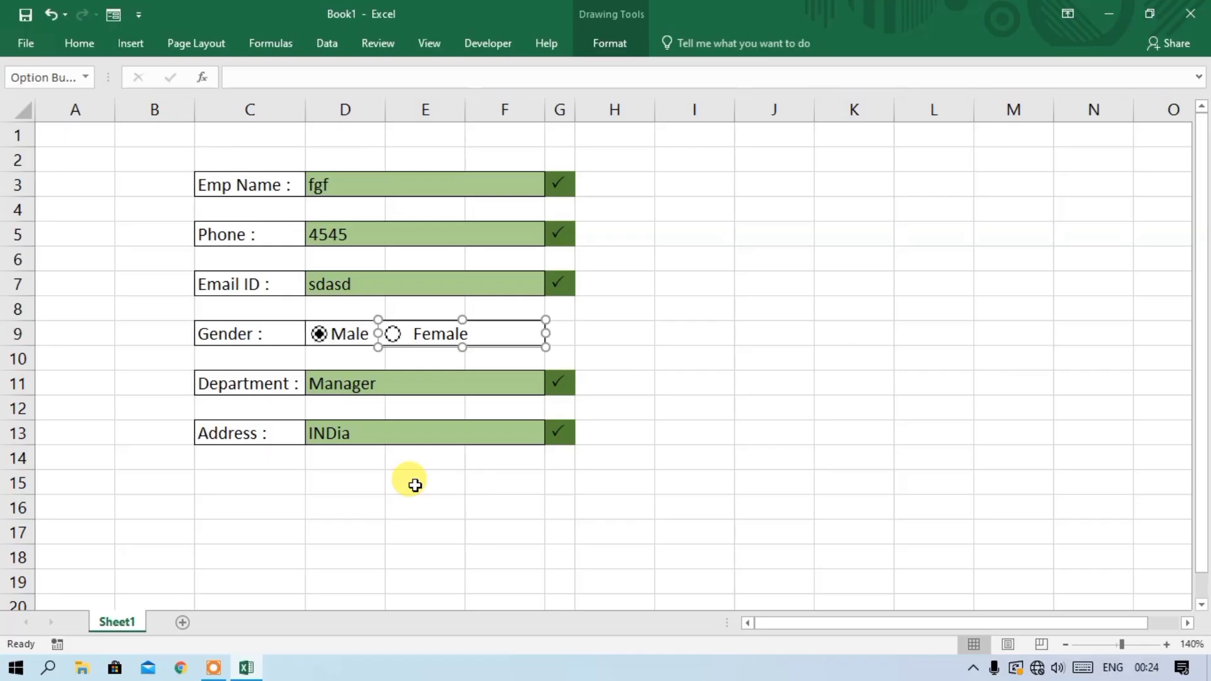
left_click(413, 478)
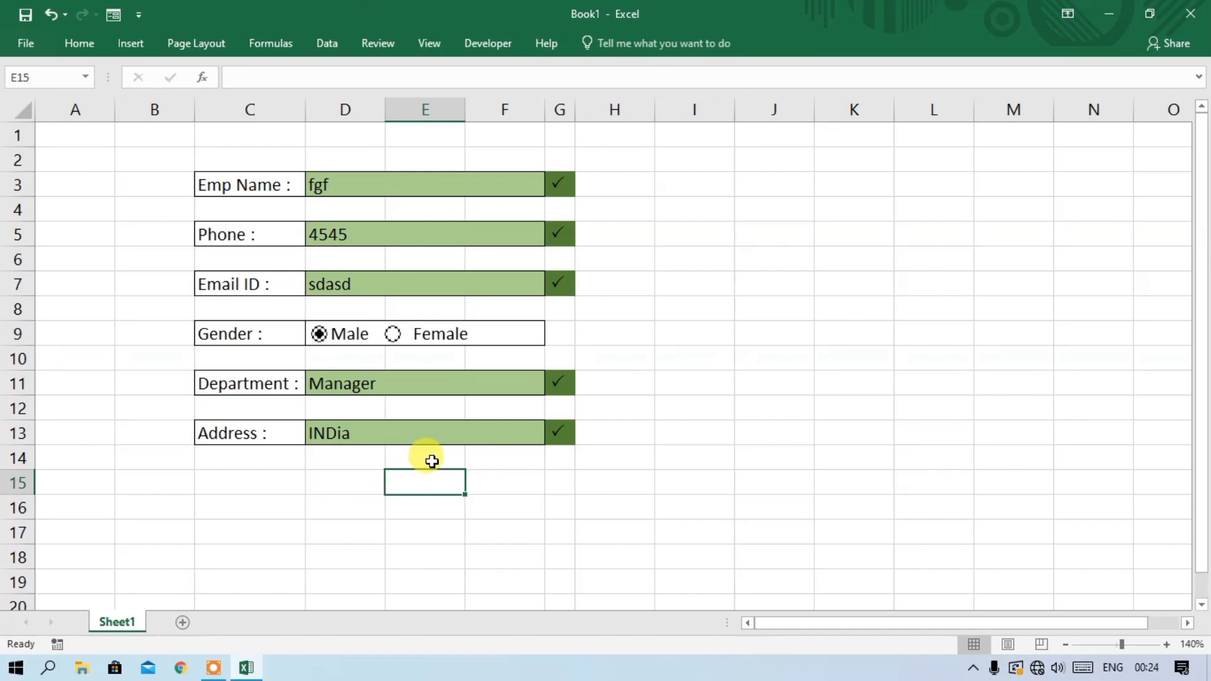
left_click(461, 343)
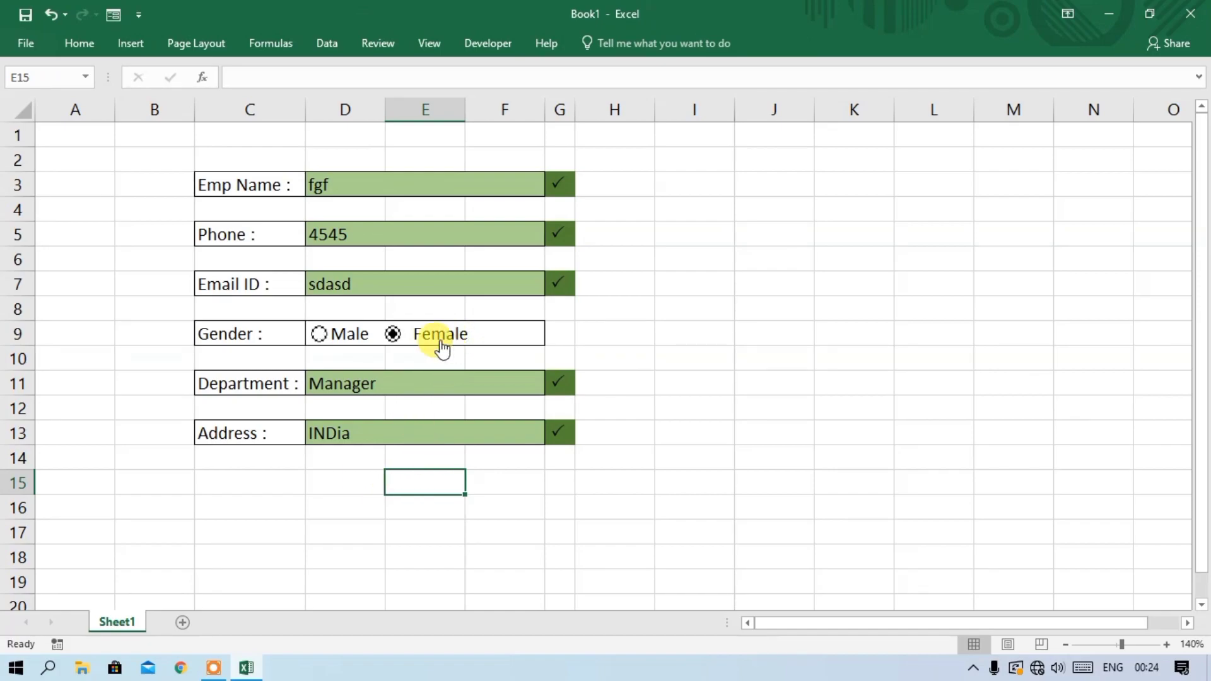
left_click(352, 347)
left_click(308, 526)
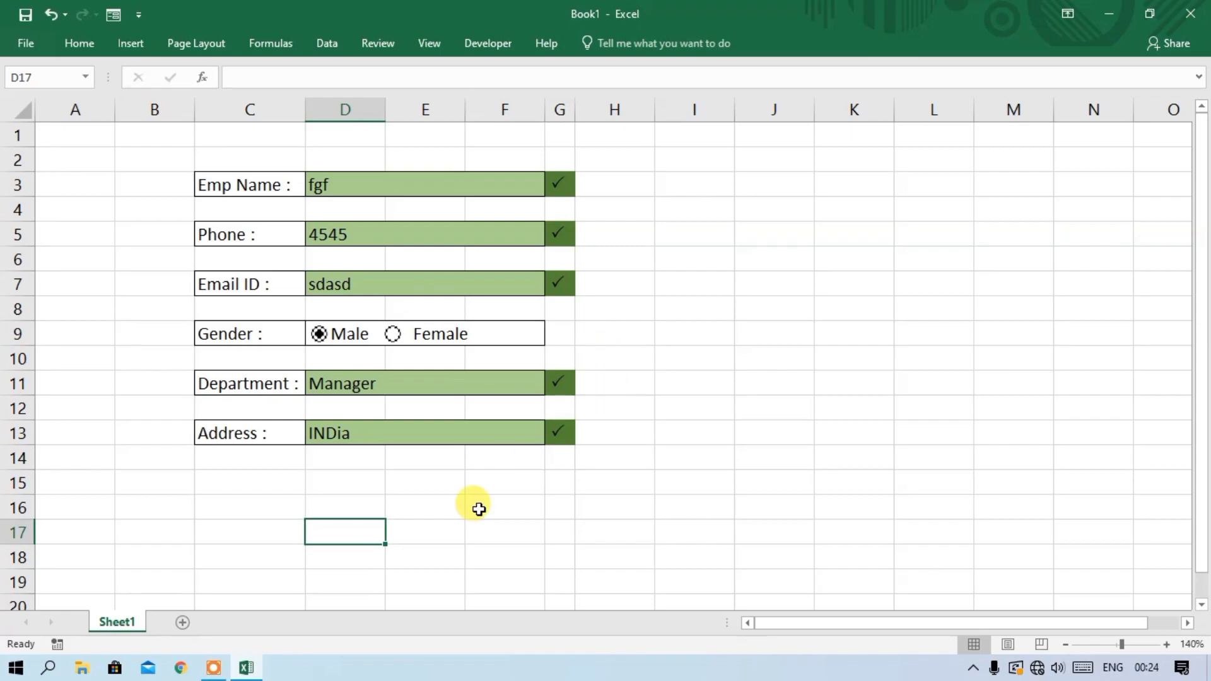
left_click_drag(333, 509, 531, 511)
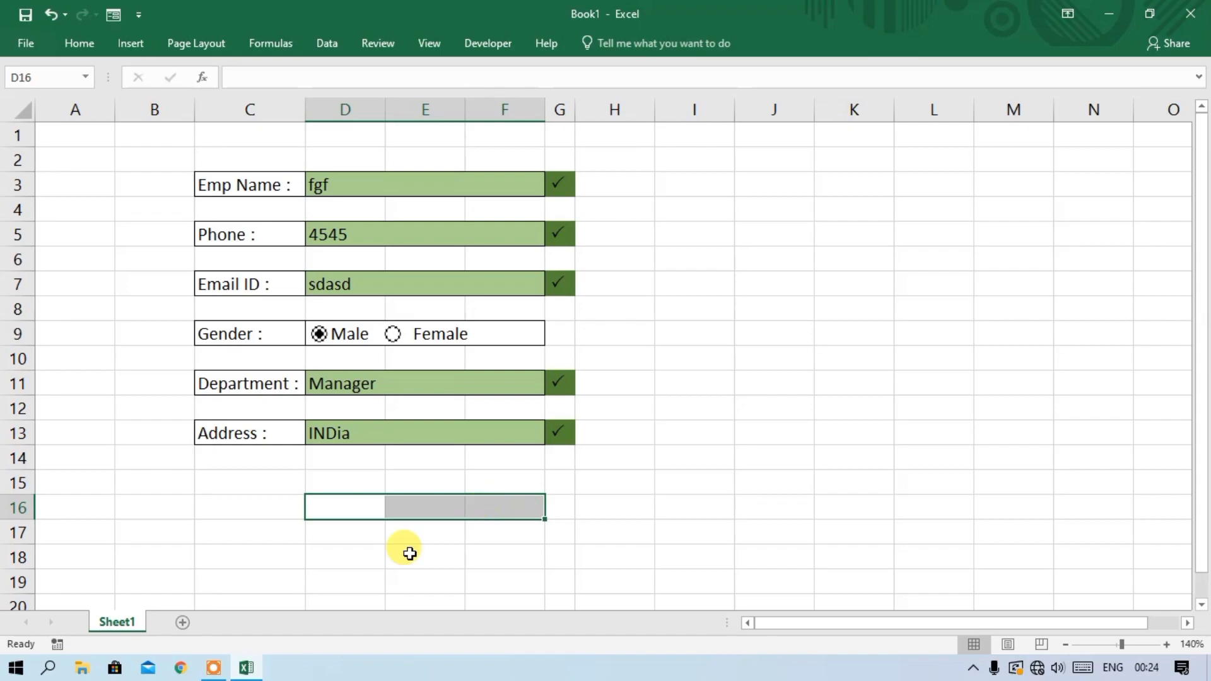
- Type SAVE in D16, then merge D16:F16 with Merge Across and centre the label
left_click(351, 512)
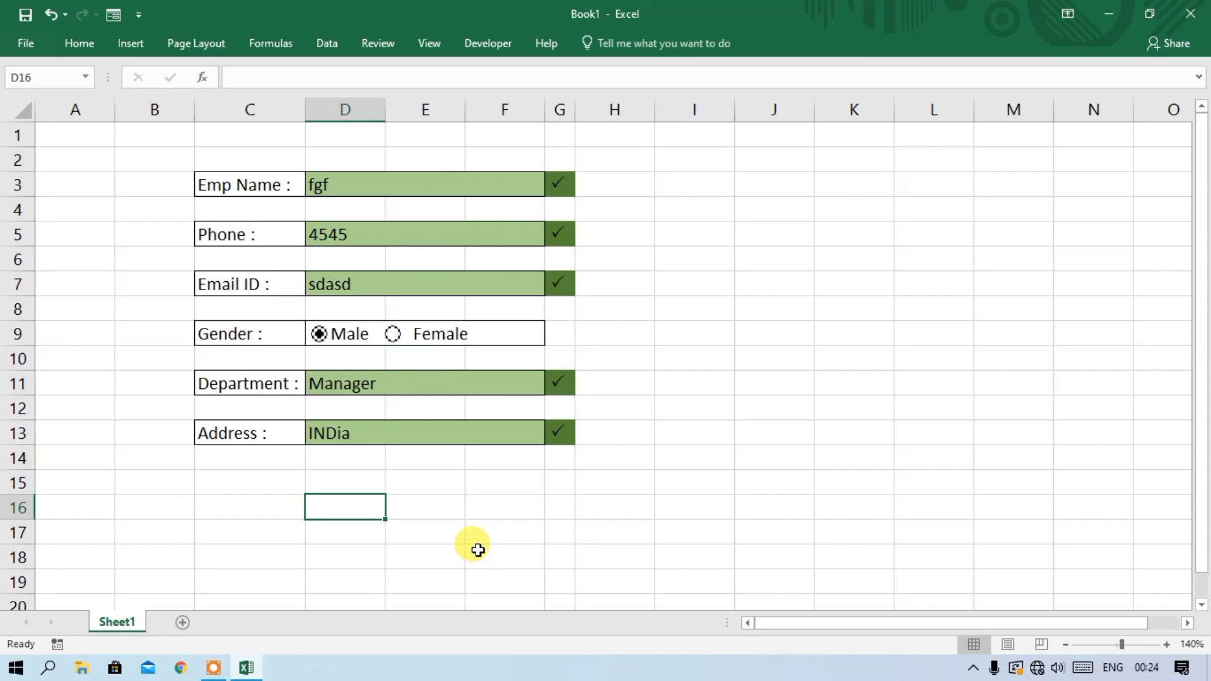
left_click_drag(349, 511, 474, 505)
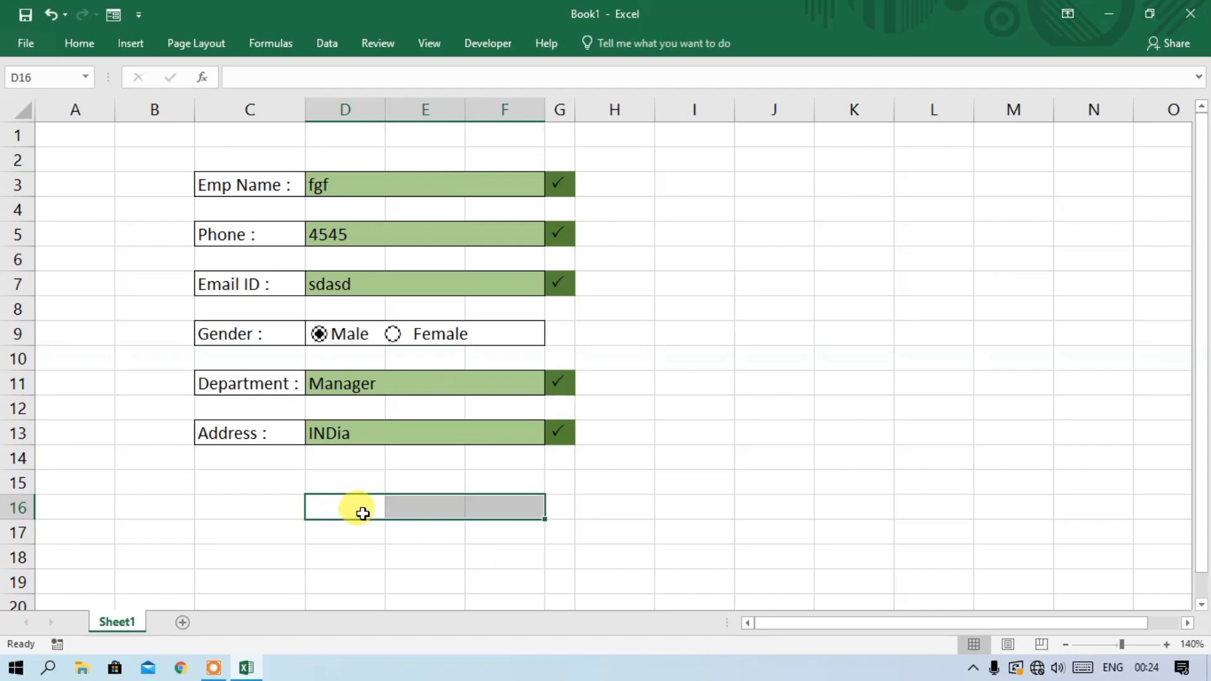
left_click(344, 507)
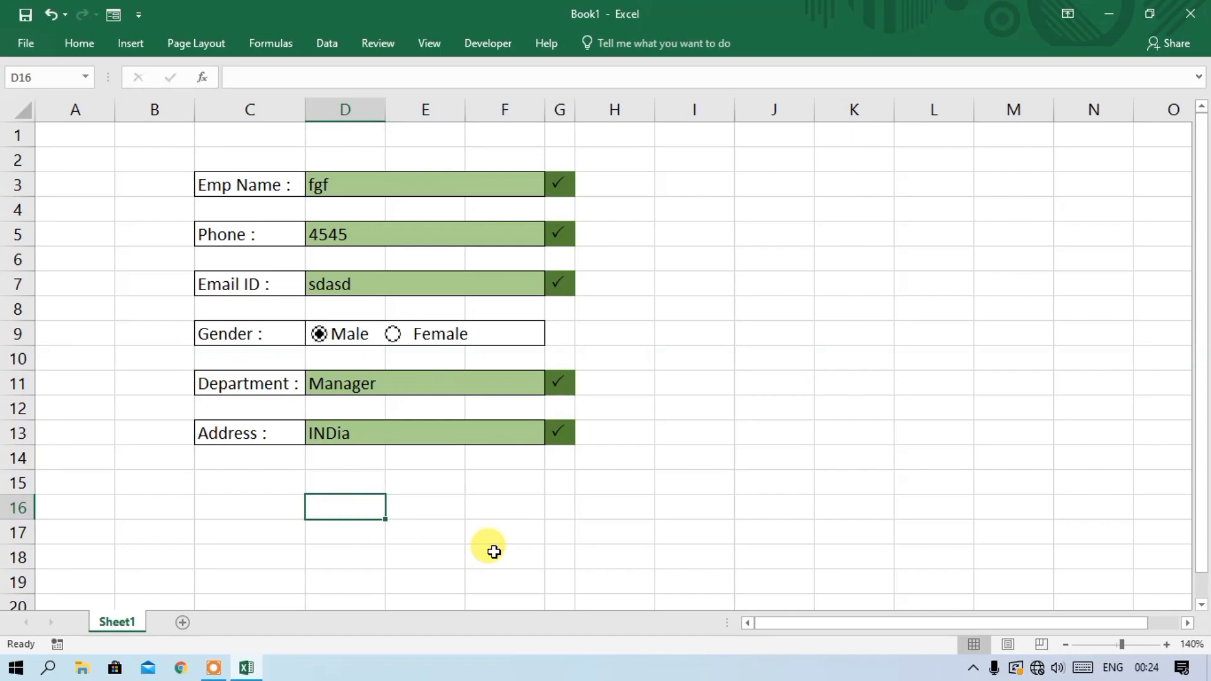
type("SAVE")
left_click(493, 552)
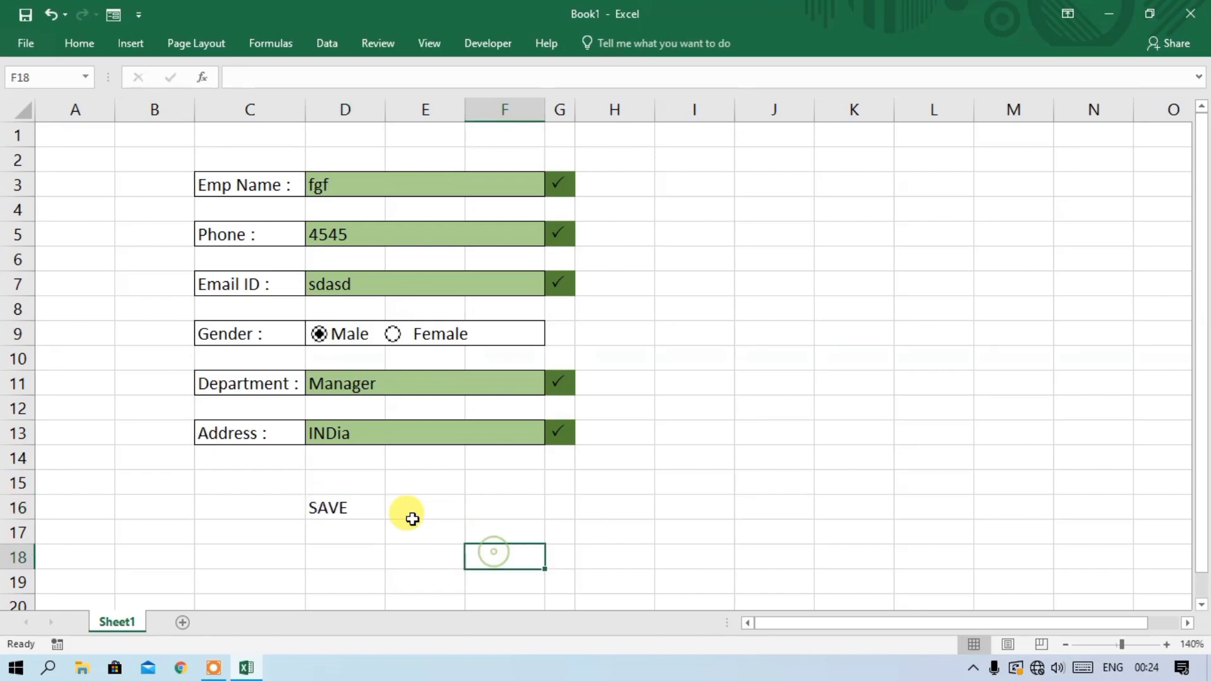
left_click_drag(328, 504, 483, 511)
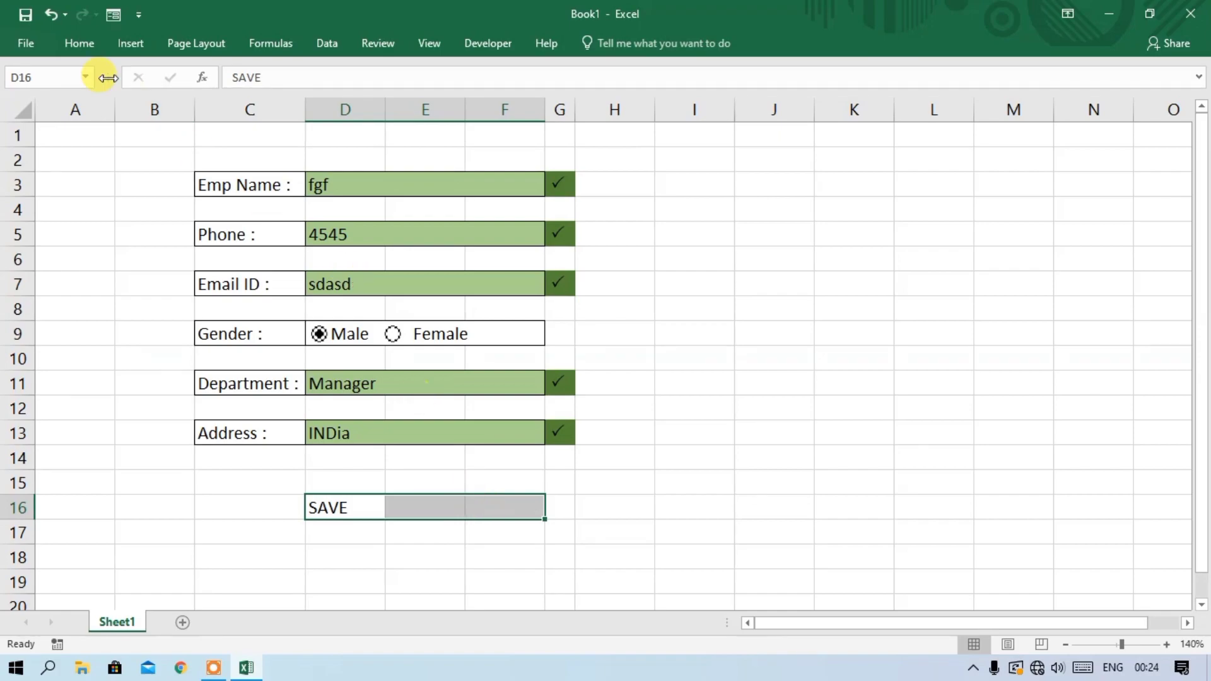
left_click(80, 43)
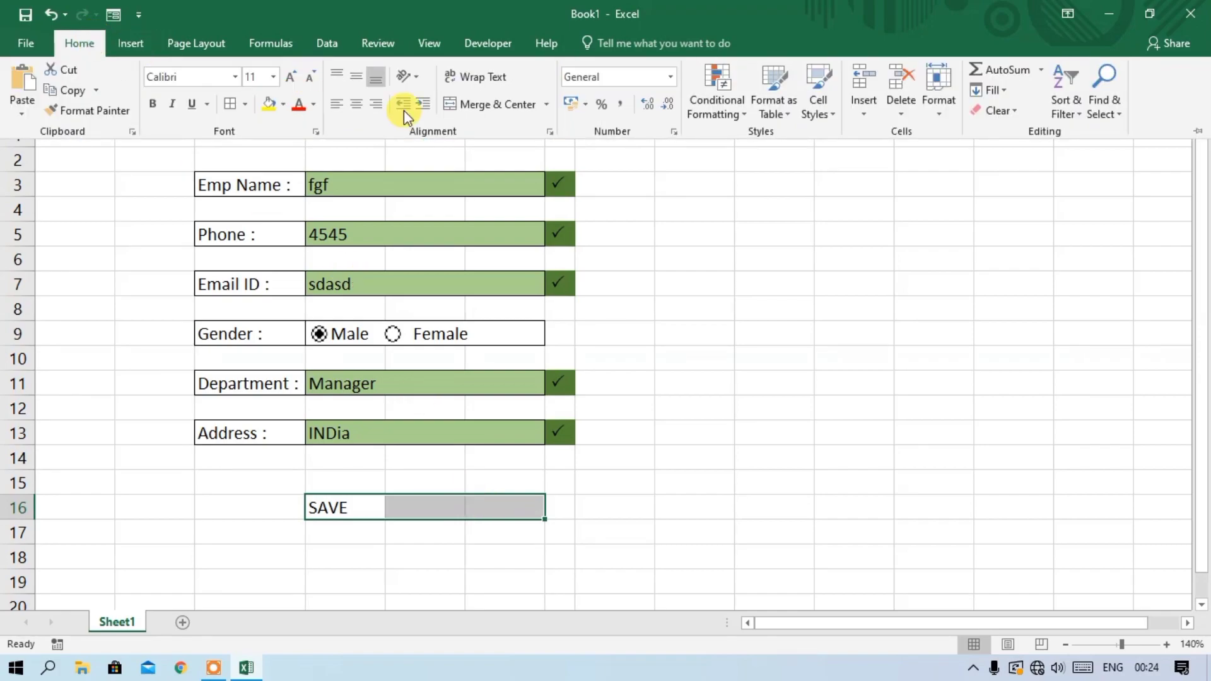
left_click(547, 104)
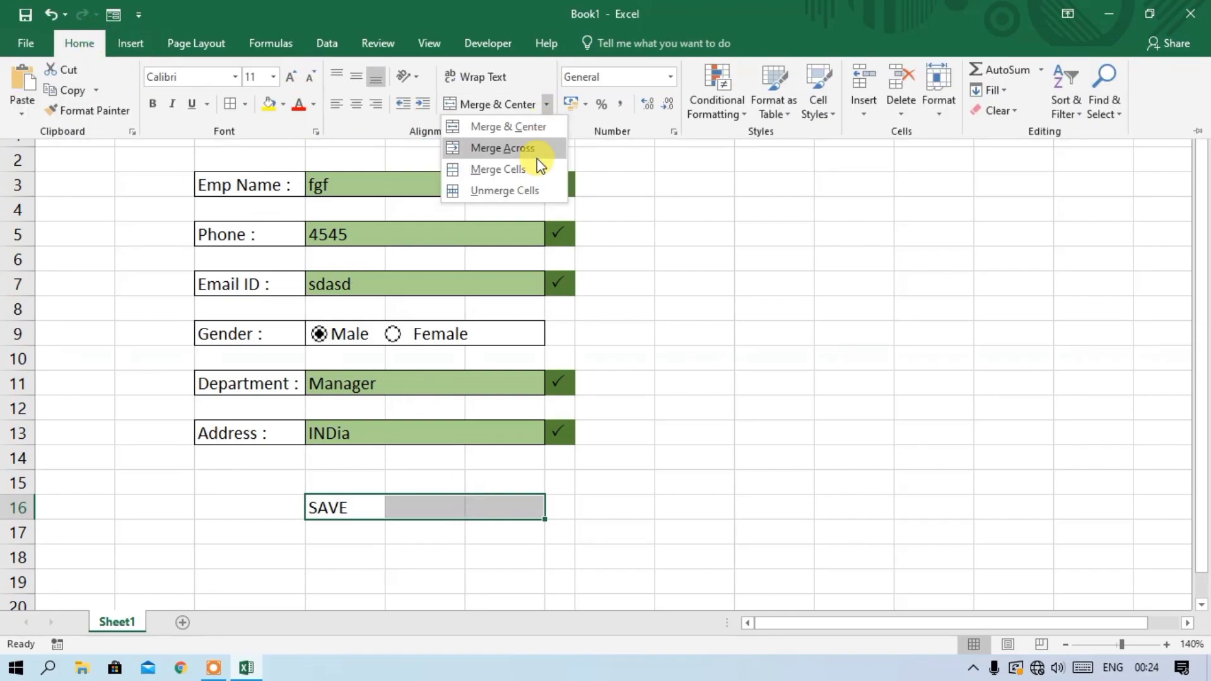
left_click(535, 174)
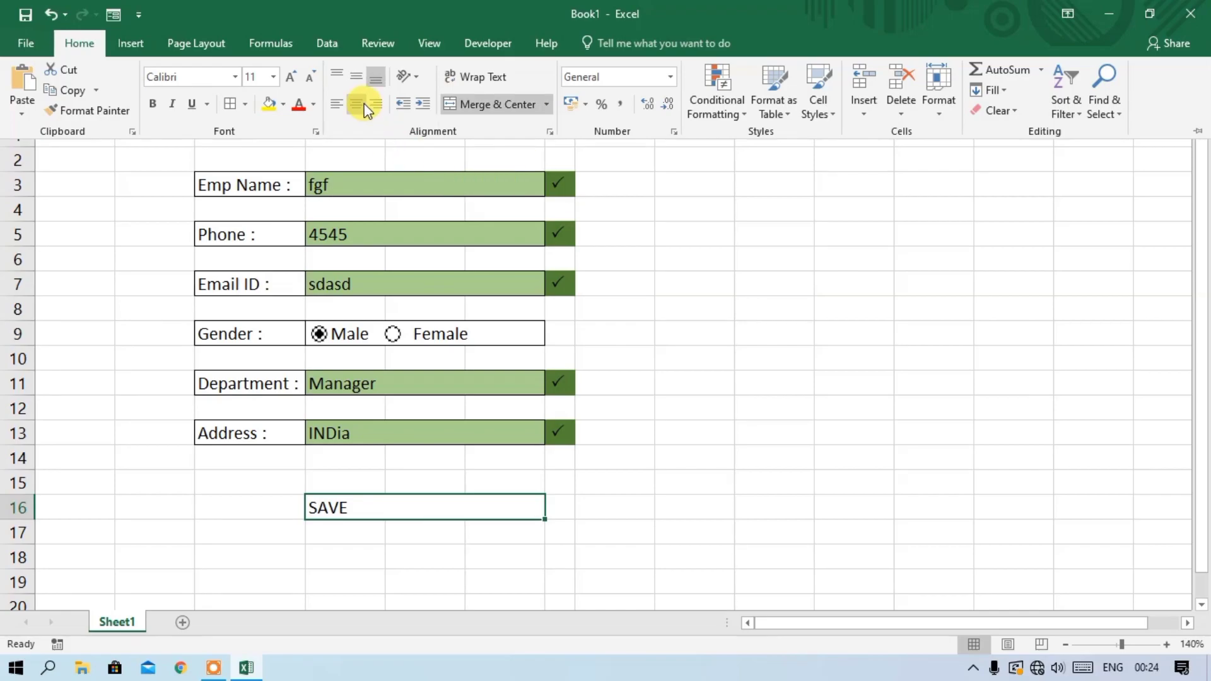
left_click(473, 549)
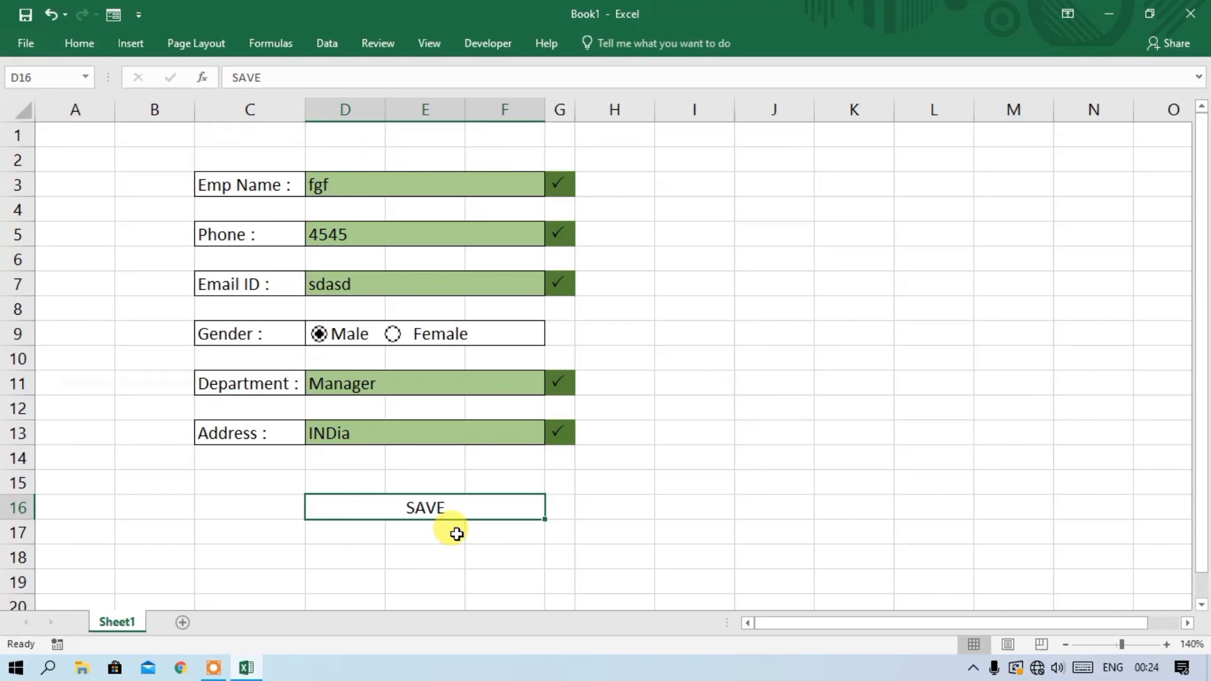
- Link N3, N4 and N5 to D3, D5 and D7, showing fgf, 4545 and sdasd
left_click(1071, 185)
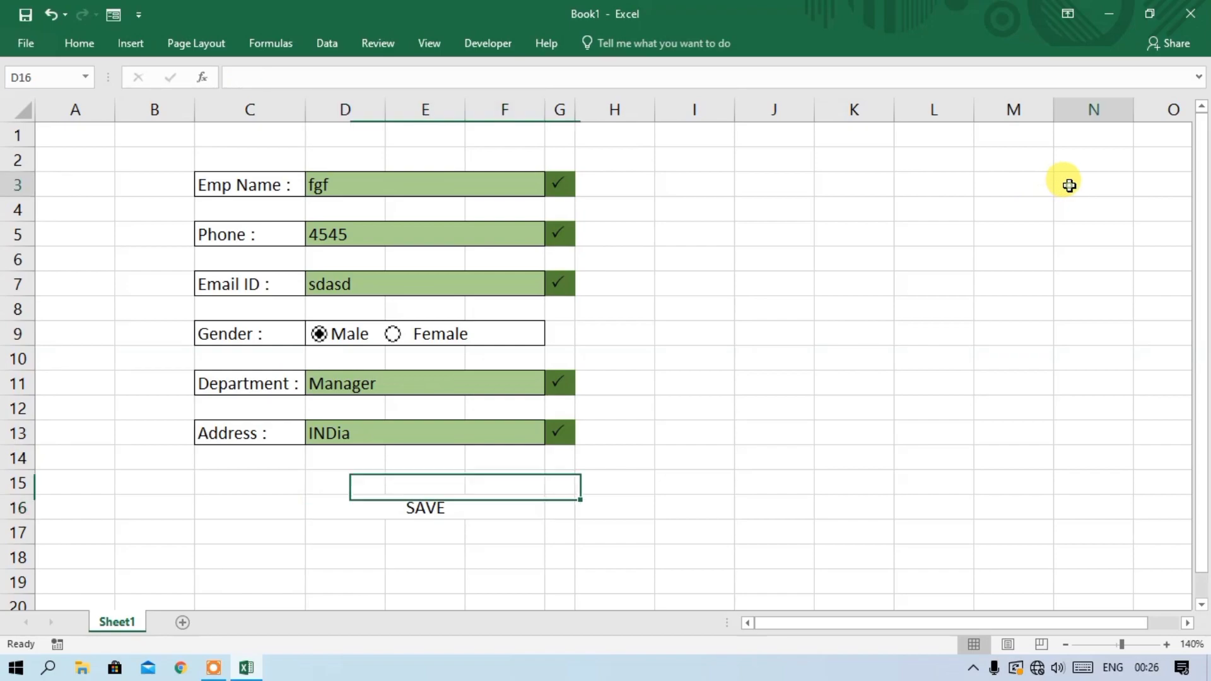
type("=")
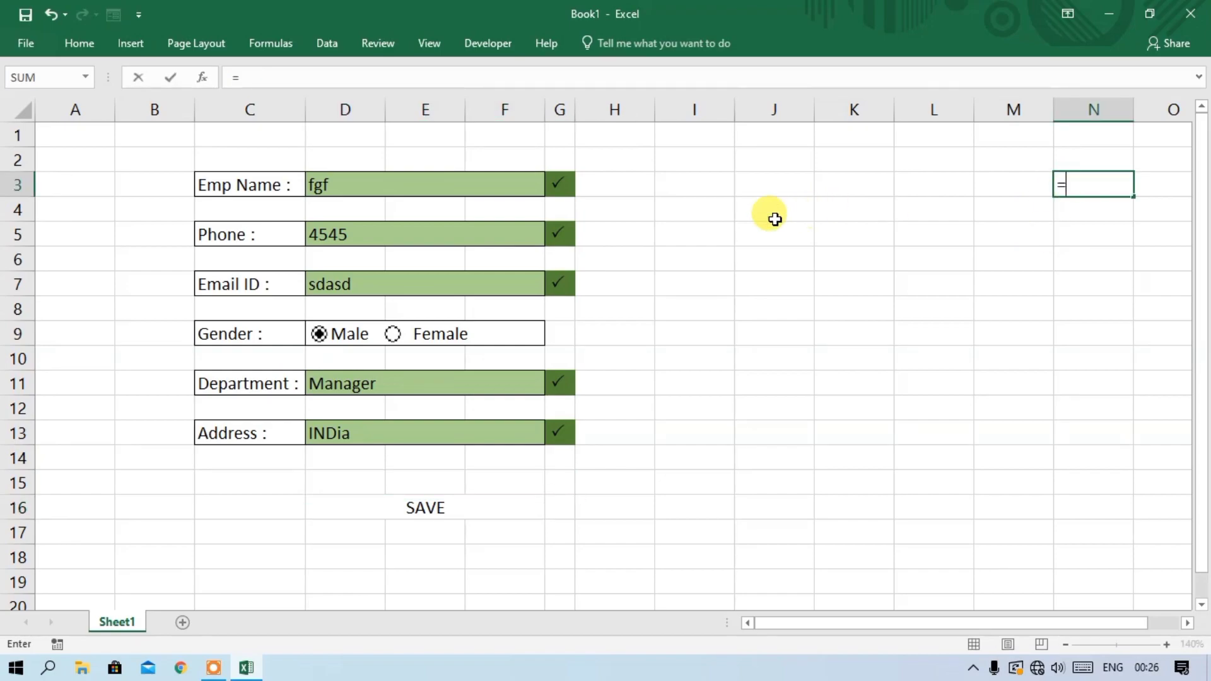
left_click(434, 186)
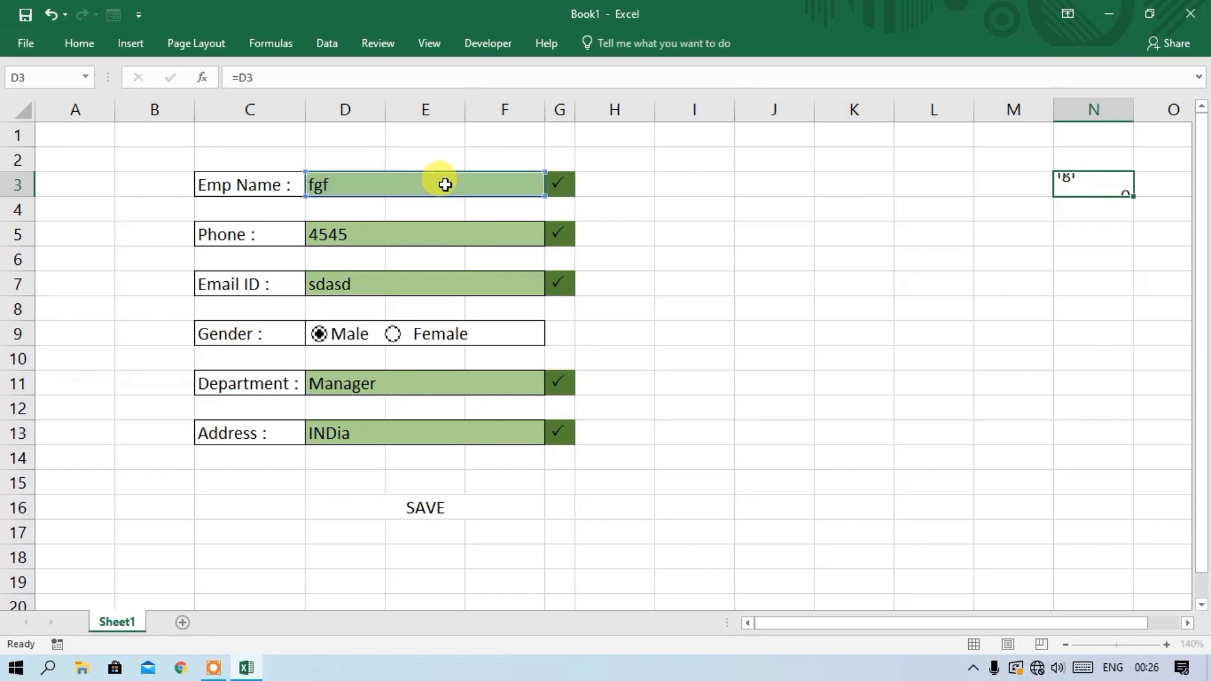
key("Return")
type("=")
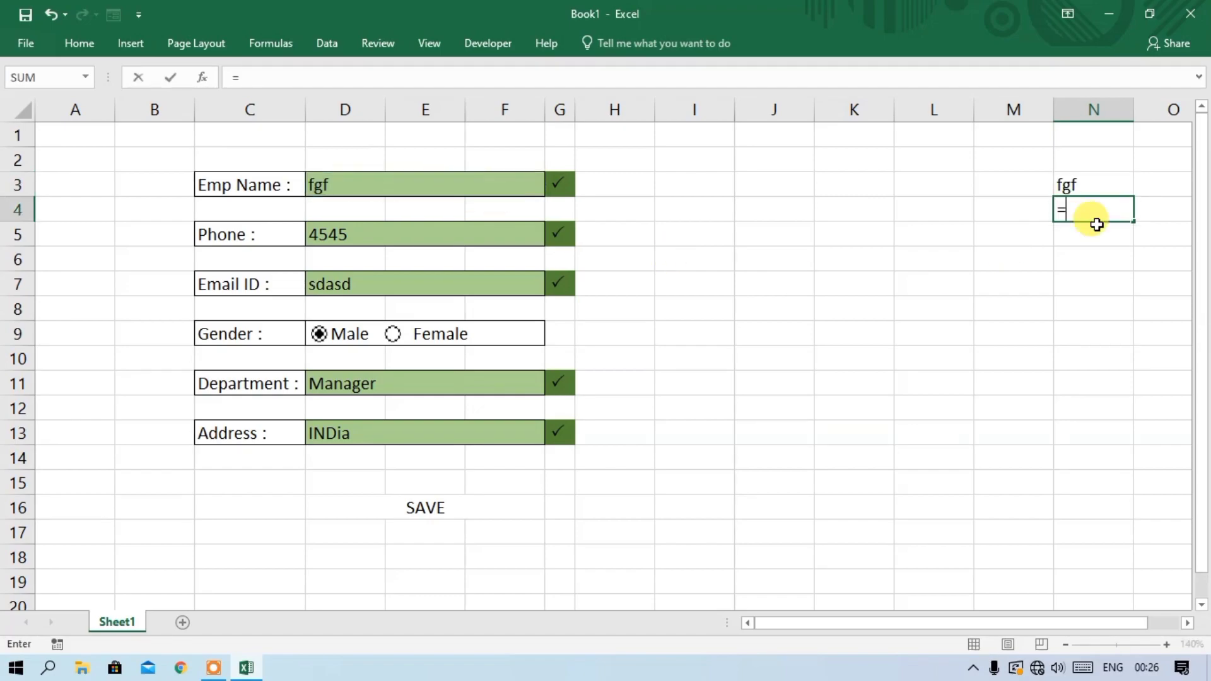
left_click(473, 240)
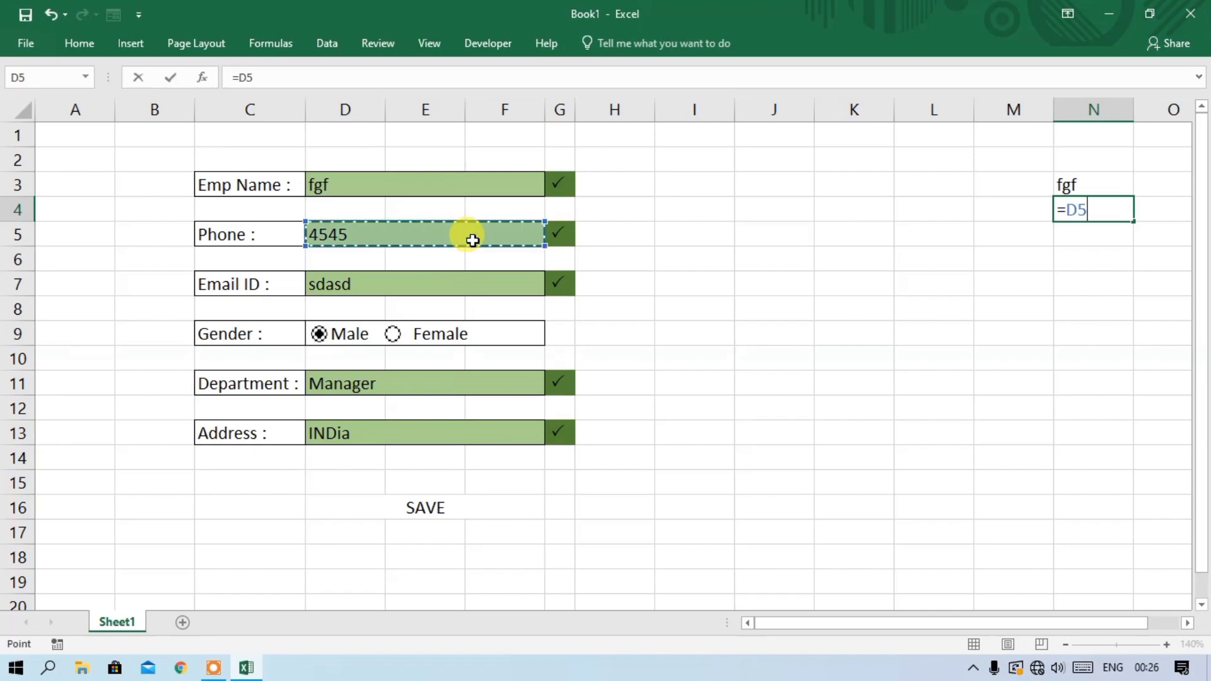
key("Return")
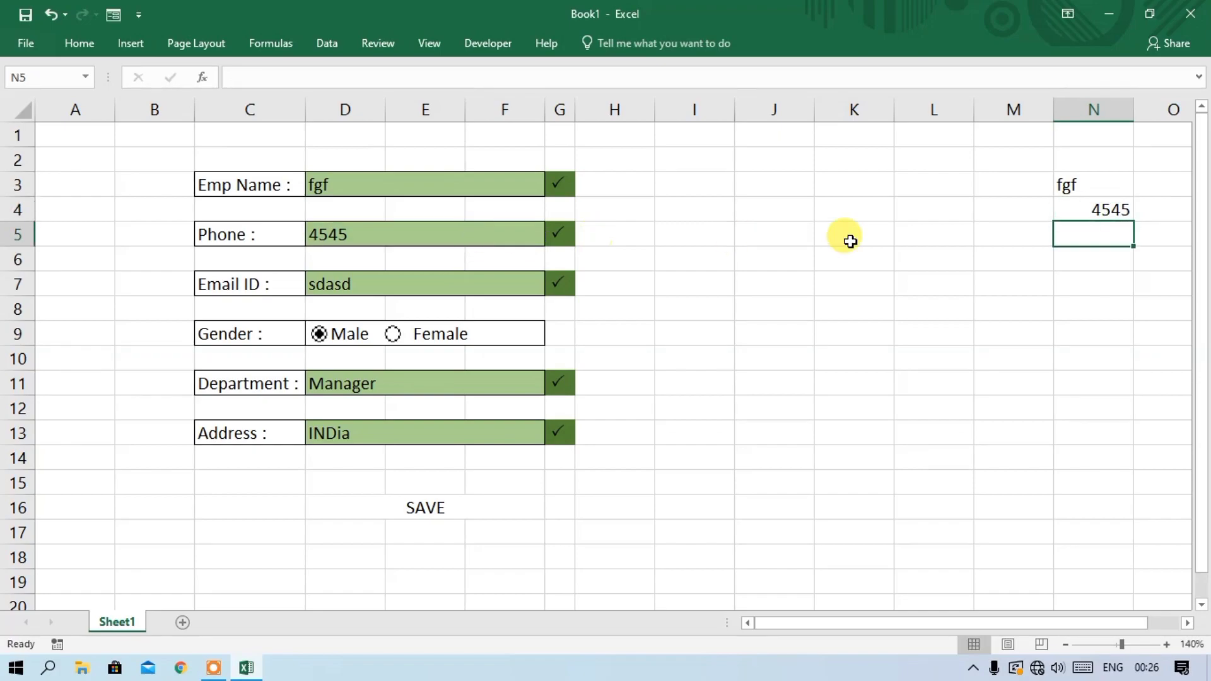
type("=")
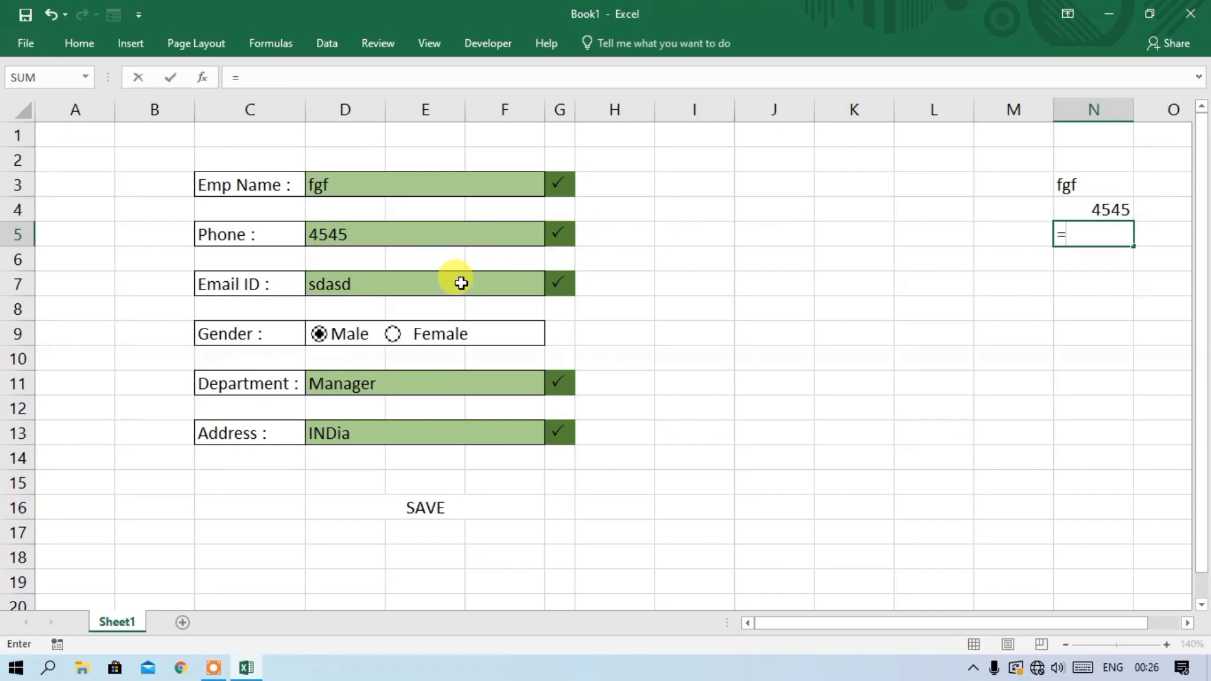
left_click(433, 283)
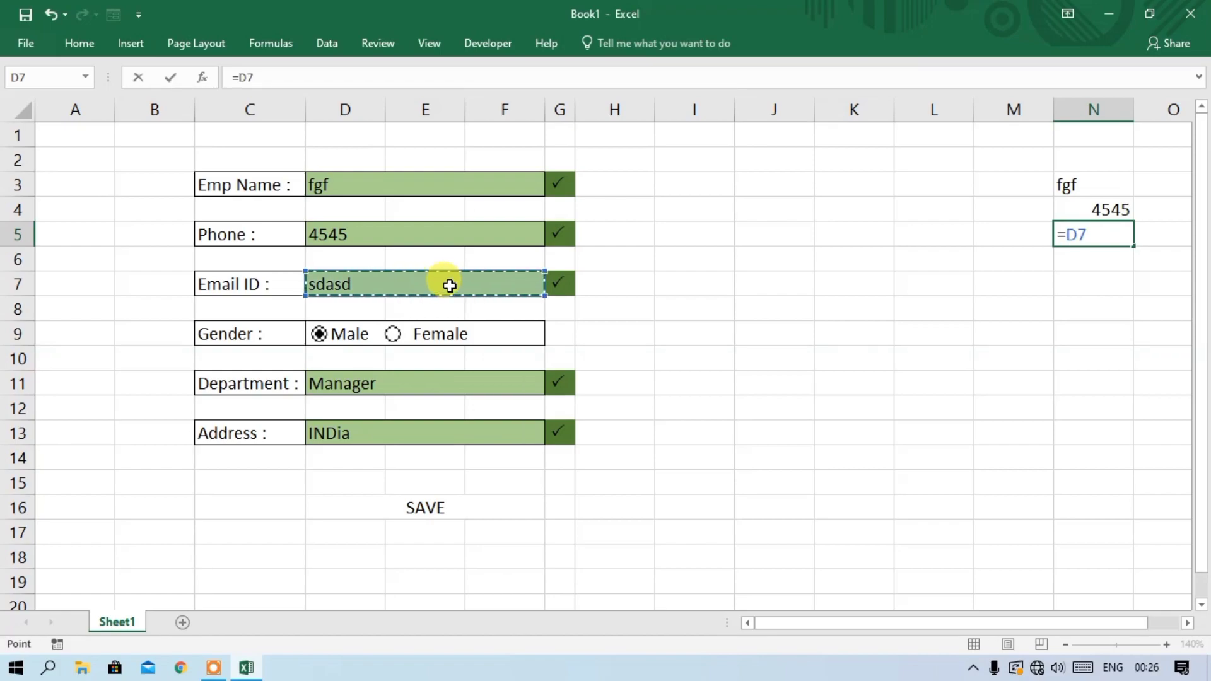
key("Return")
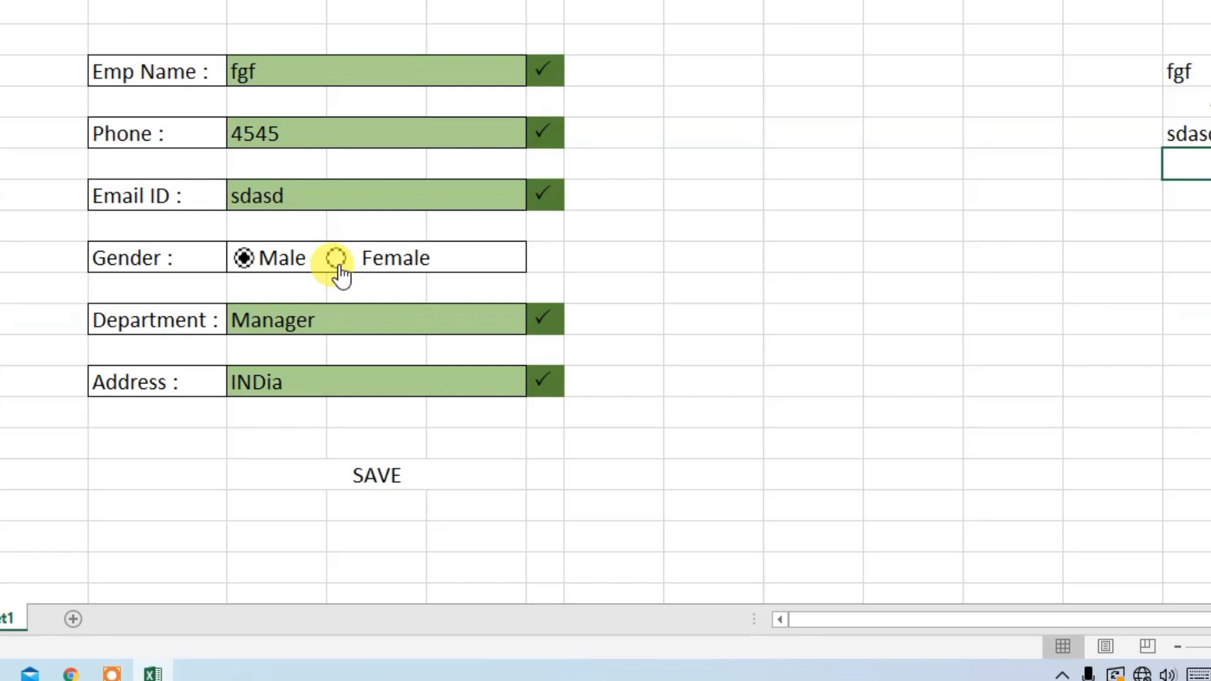
- Set the Female option button's Format Control cell link to $L$6
right_click(341, 275)
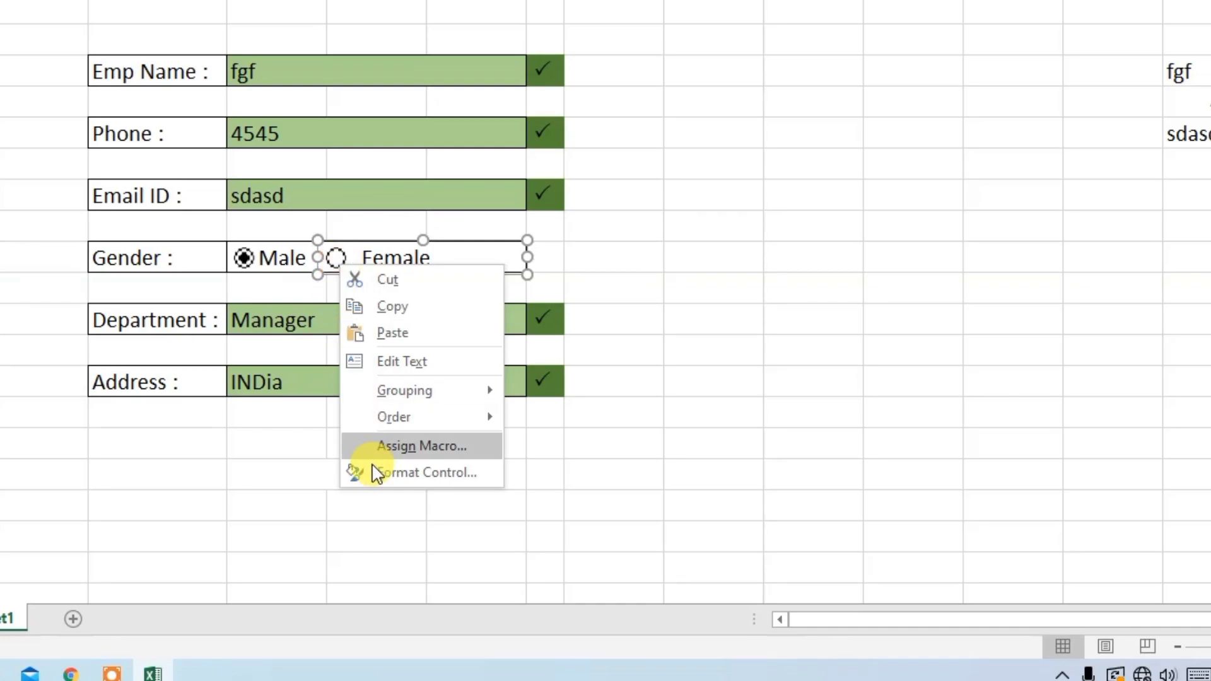
left_click(445, 473)
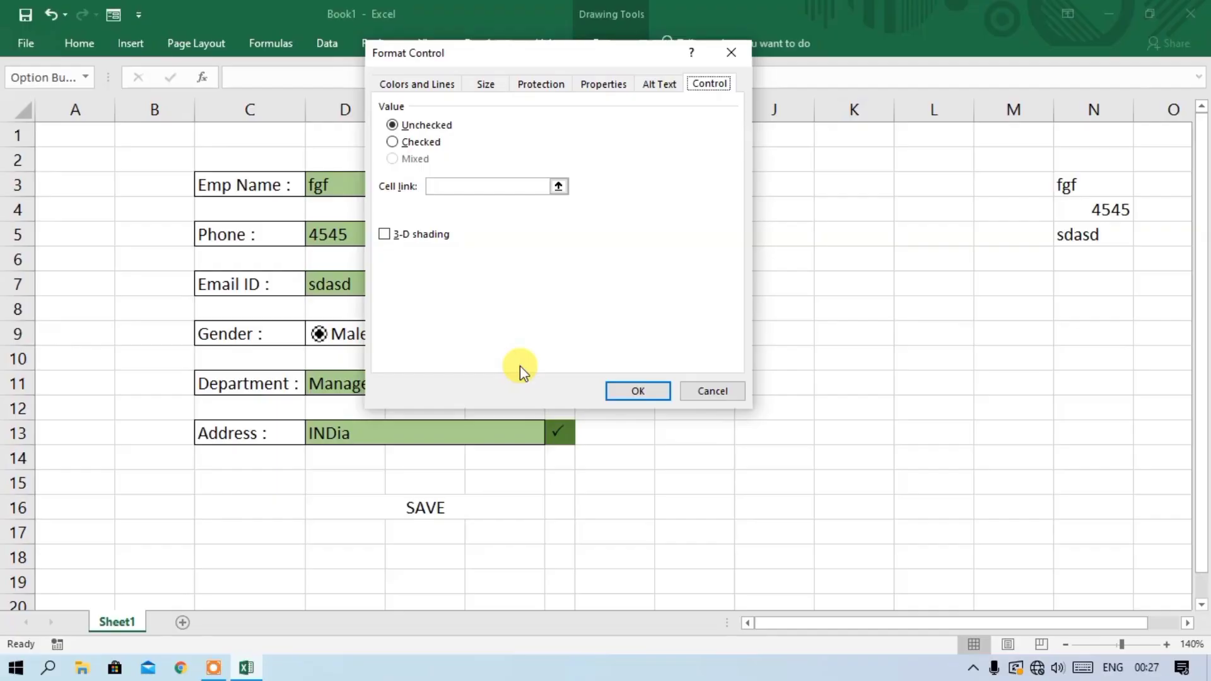
left_click(478, 195)
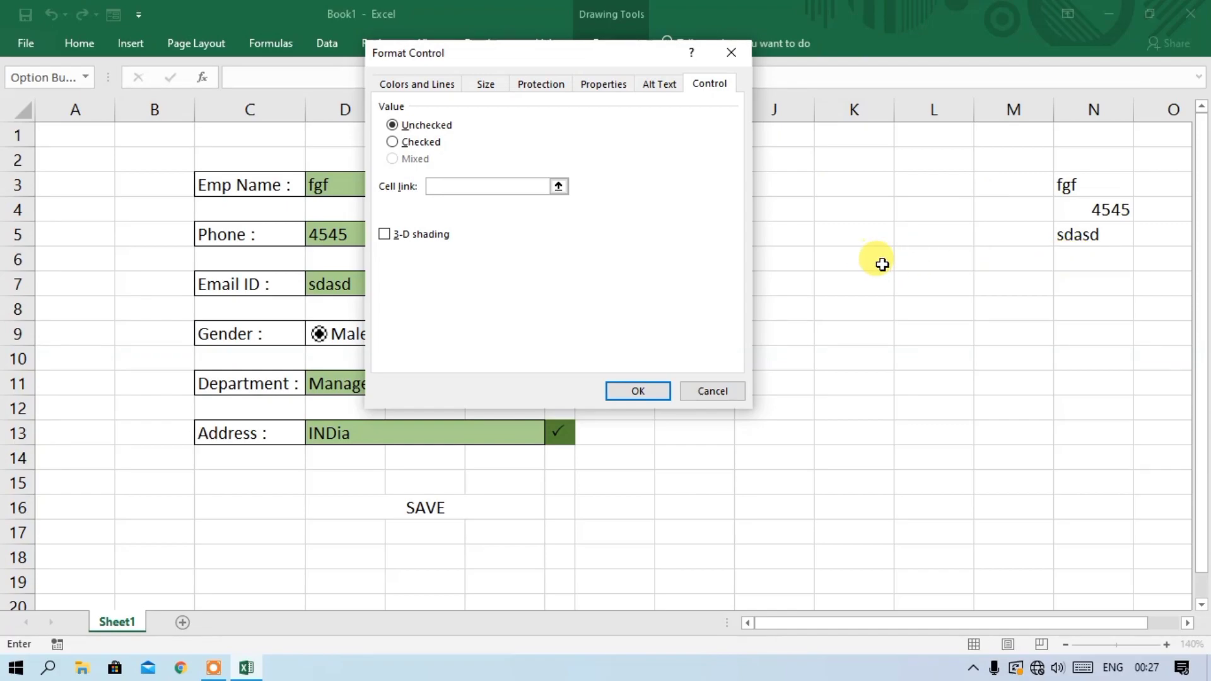
left_click(909, 260)
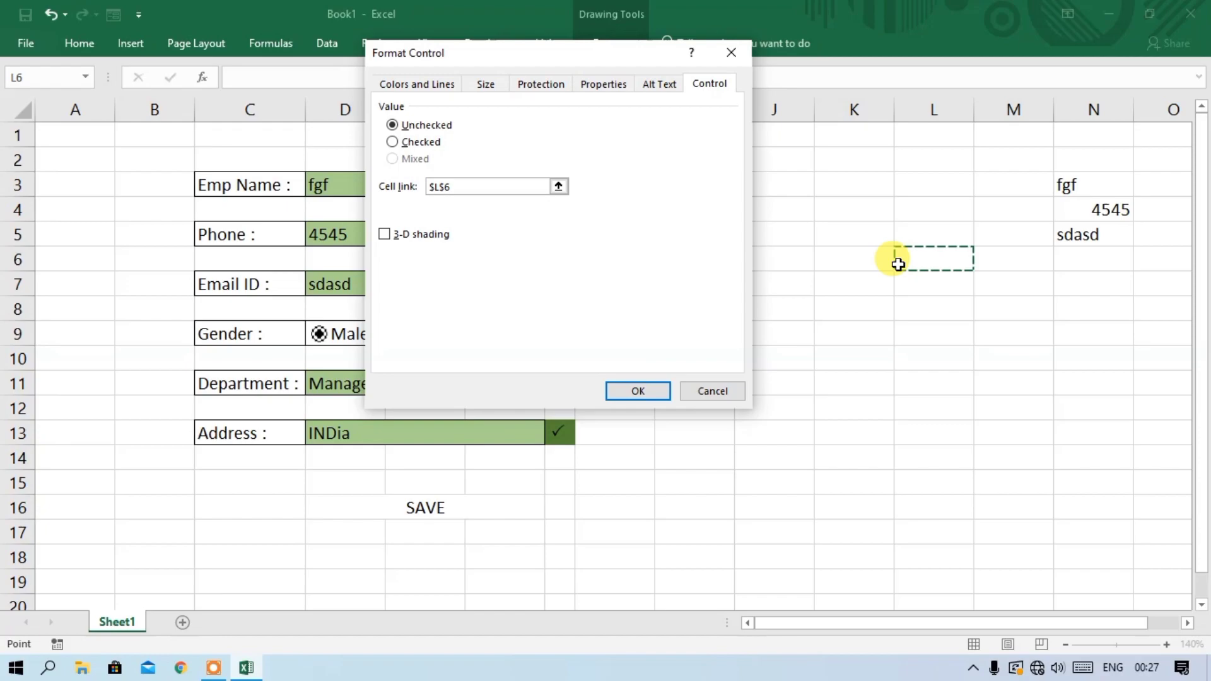
left_click(638, 392)
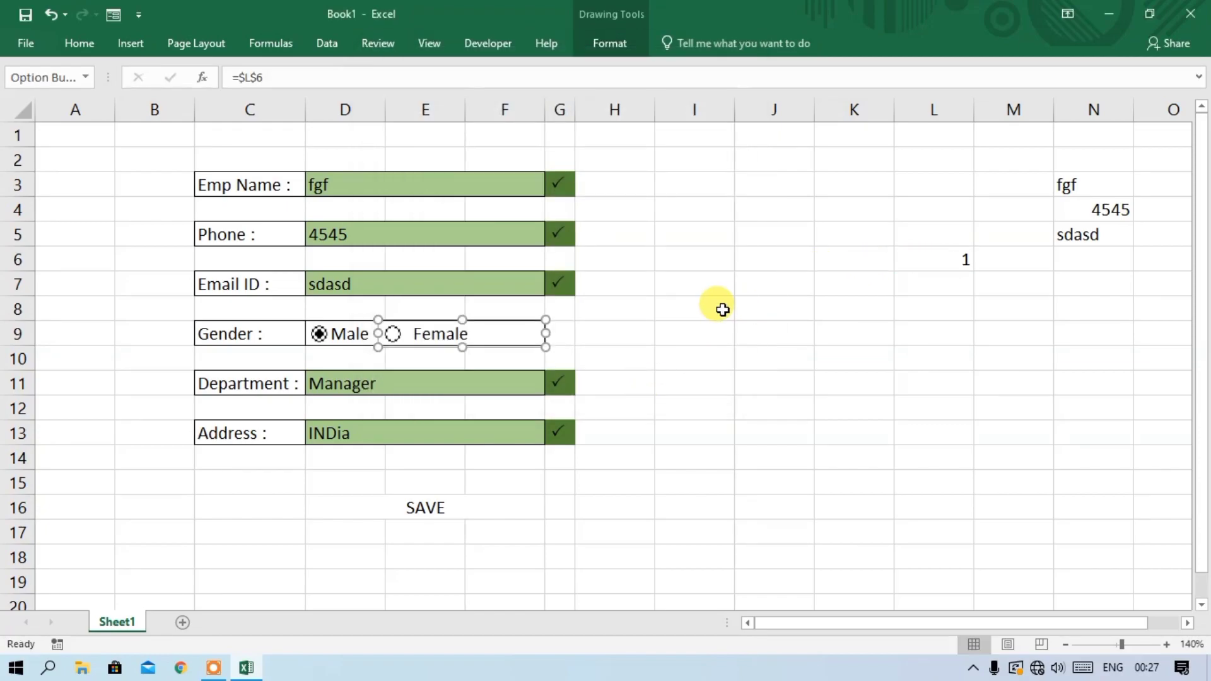
- Test the buttons so L6 shows 2 for Female and 1 for Male
left_click(643, 407)
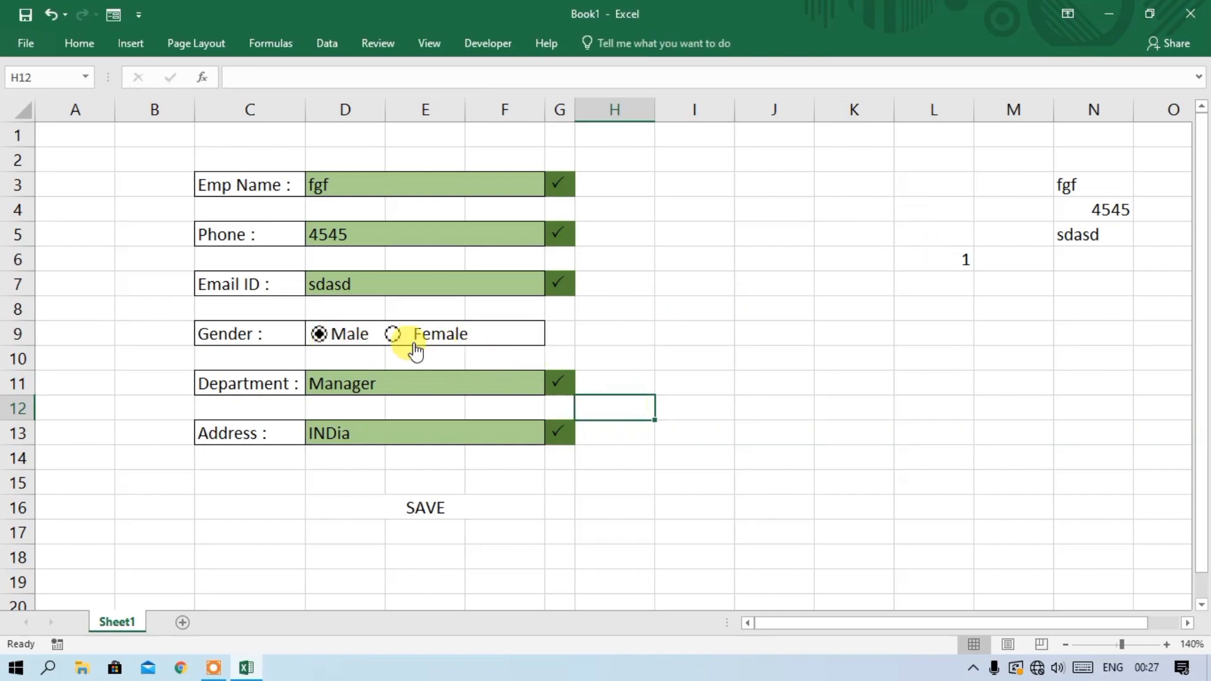
left_click(395, 340)
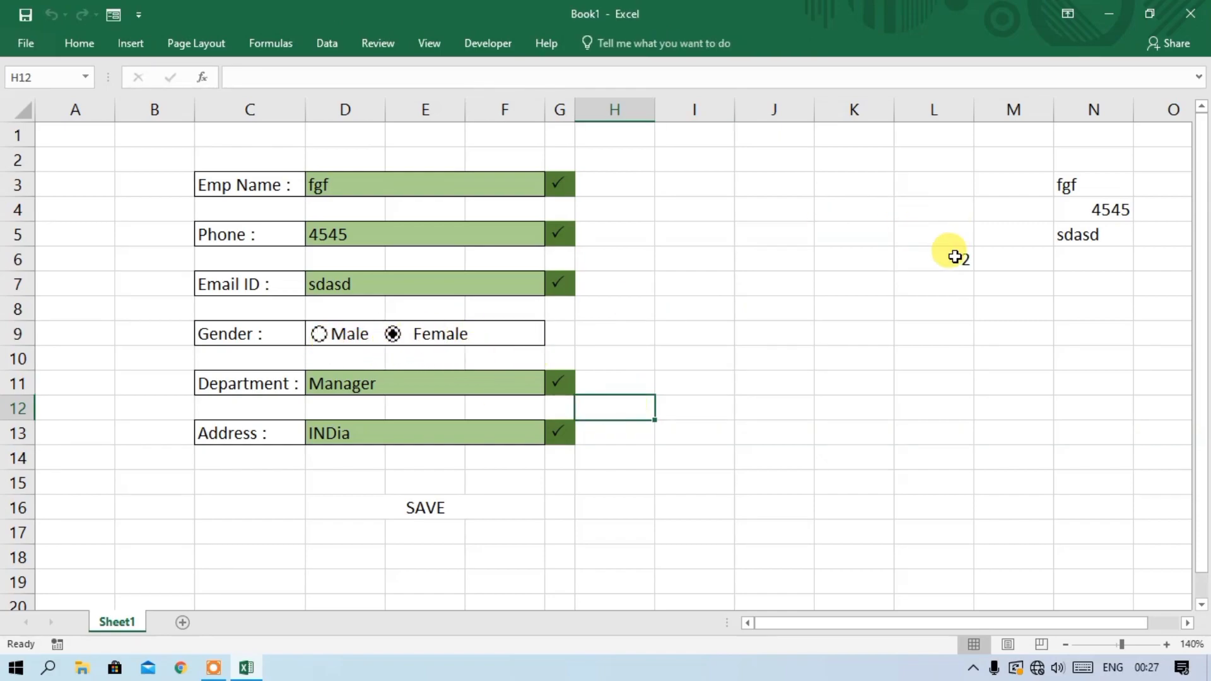
left_click(319, 339)
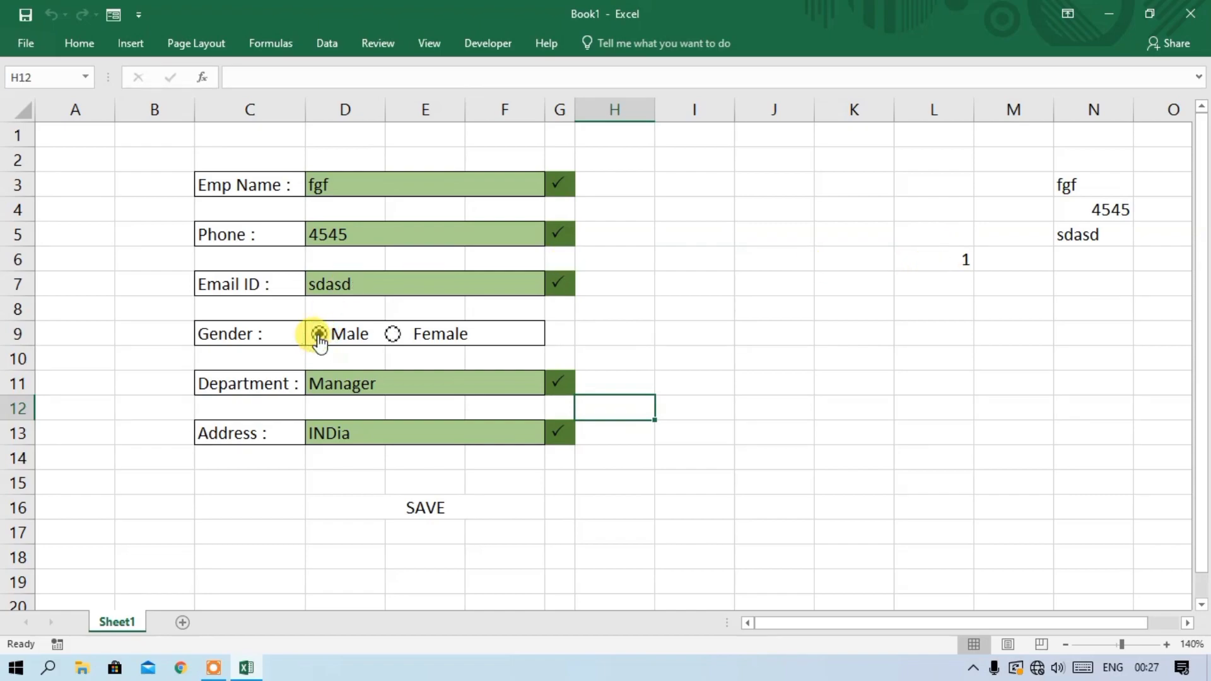
left_click(1071, 262)
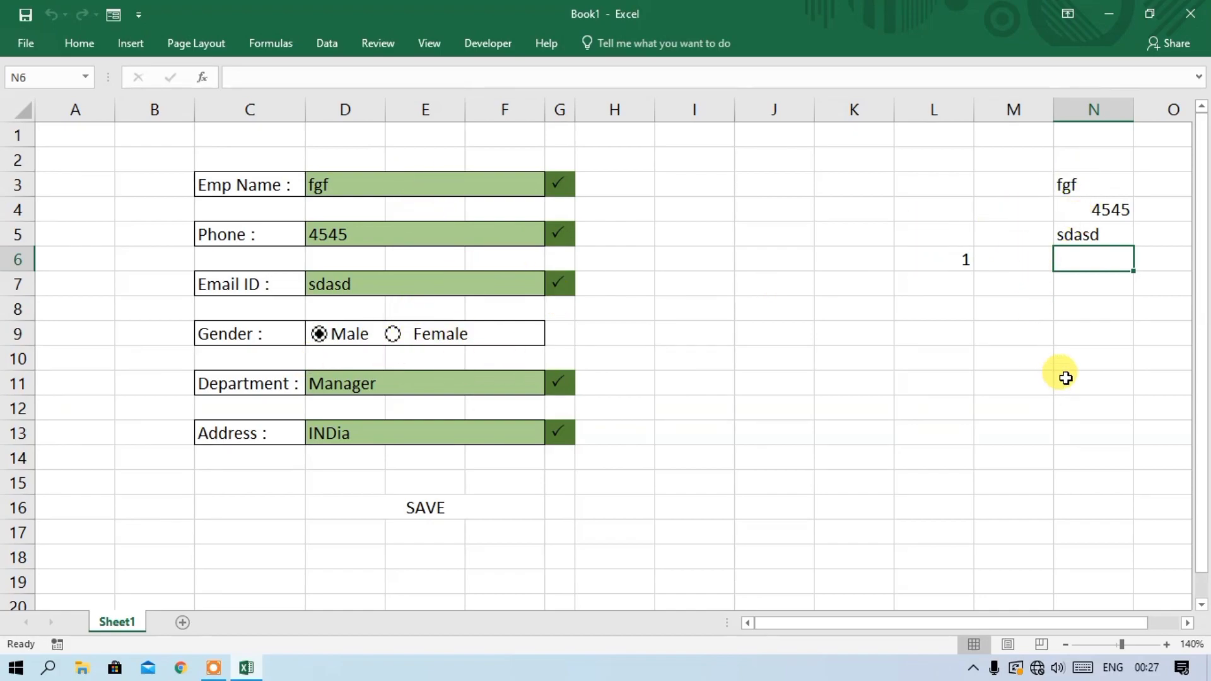
- Enter =IF(L6=1,"Male","Female") in N6 and confirm it shows Female when Female is chosen
type("=")
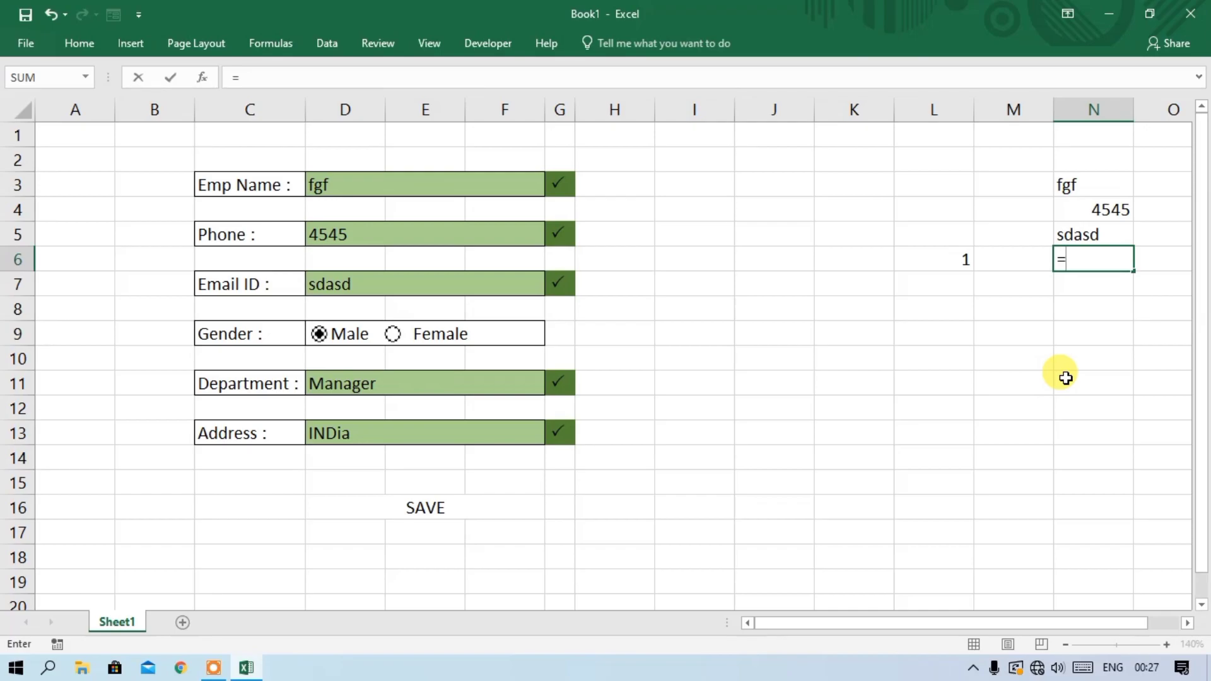
type("if")
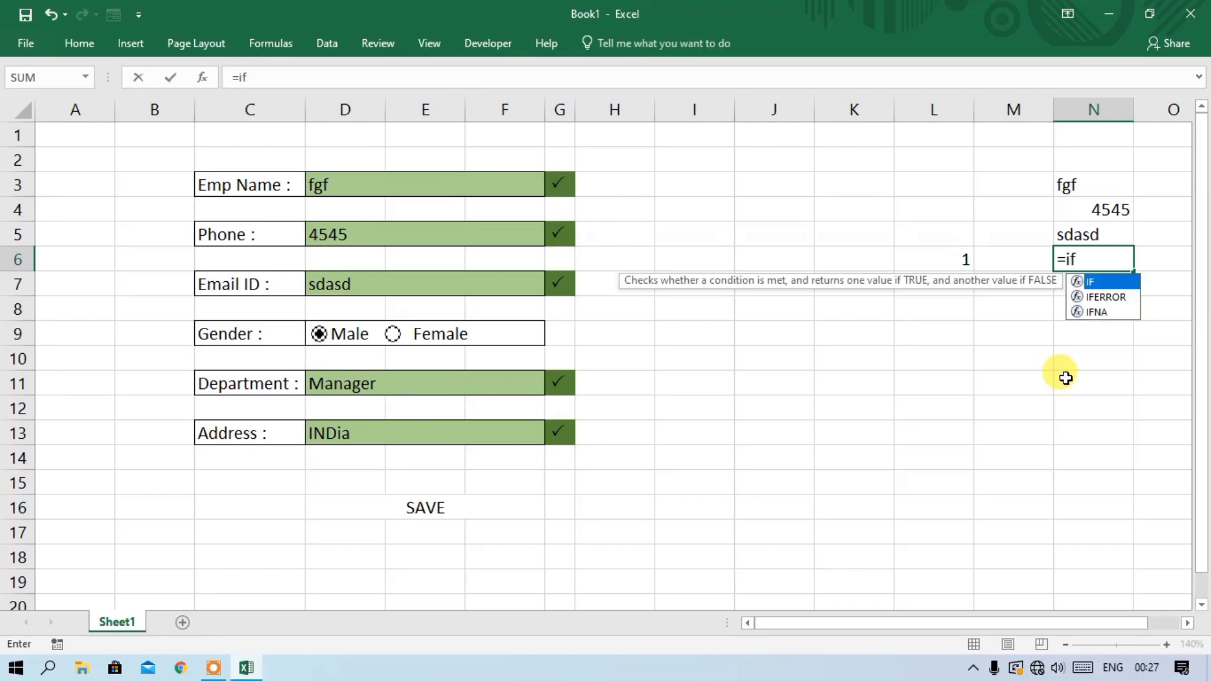
type("(")
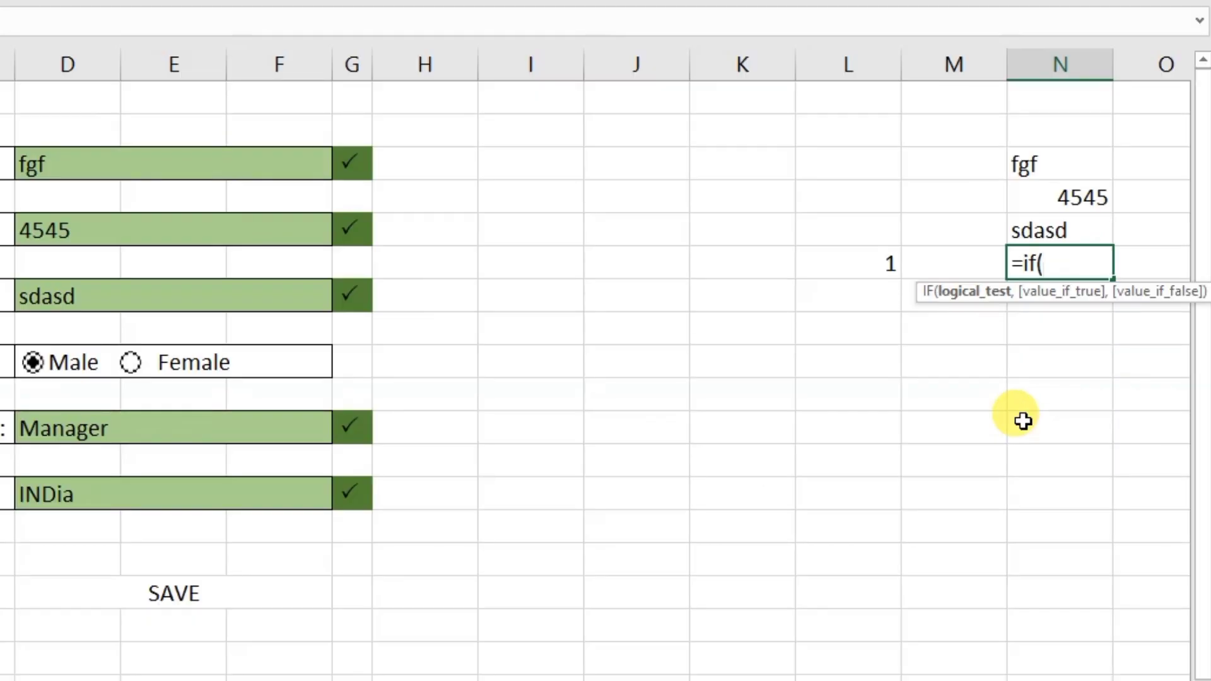
left_click(839, 260)
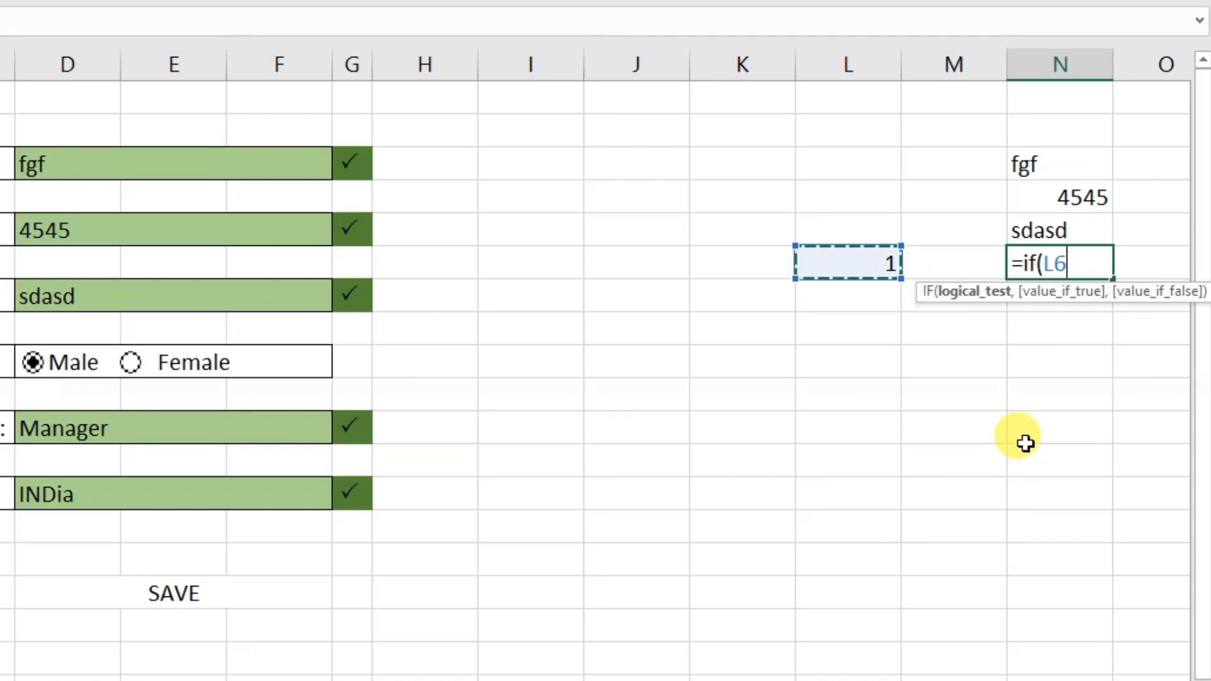
type("=")
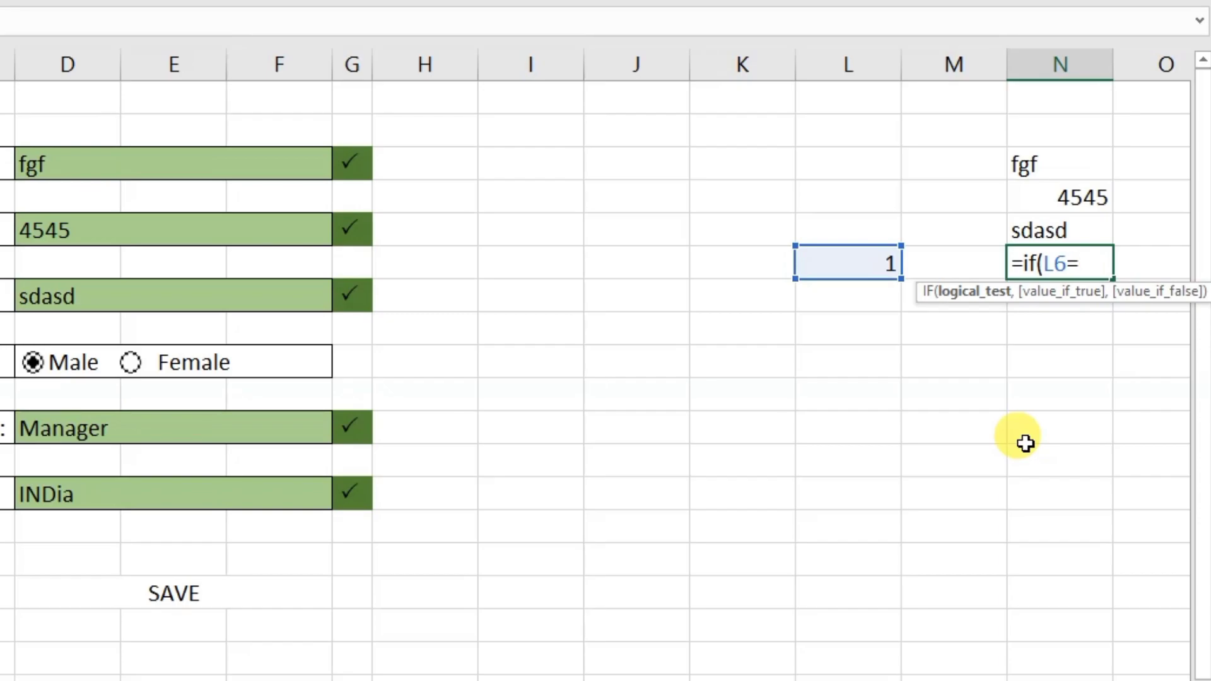
type("1")
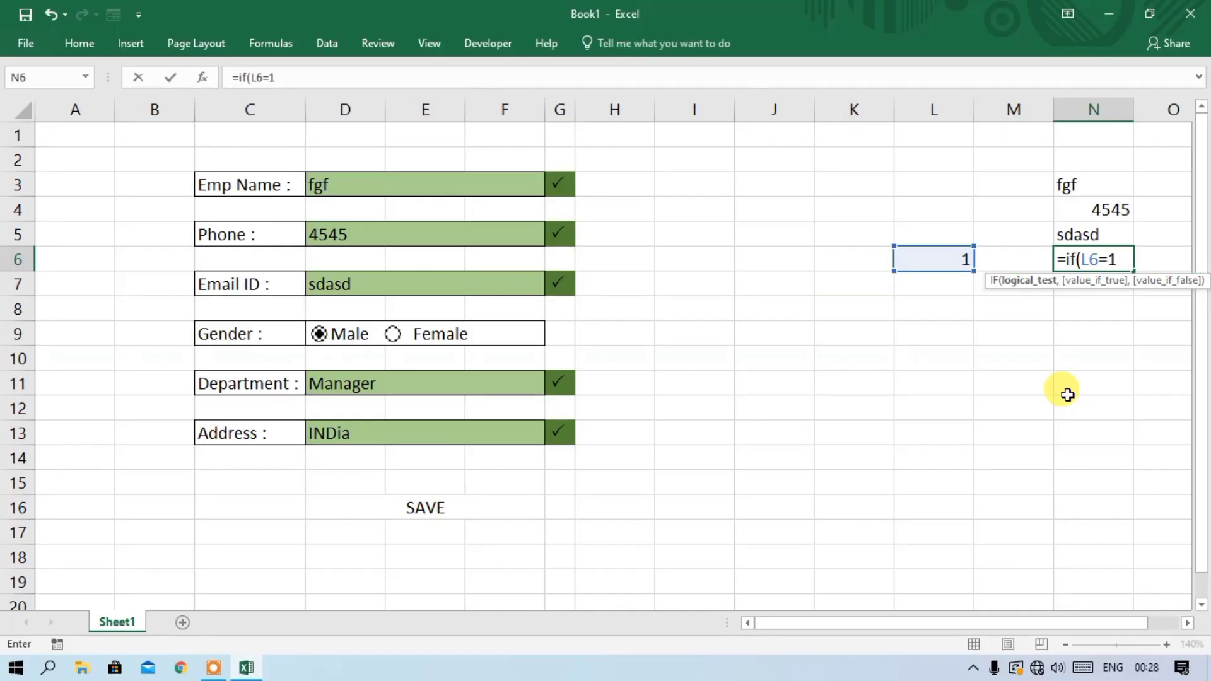
type(",\"")
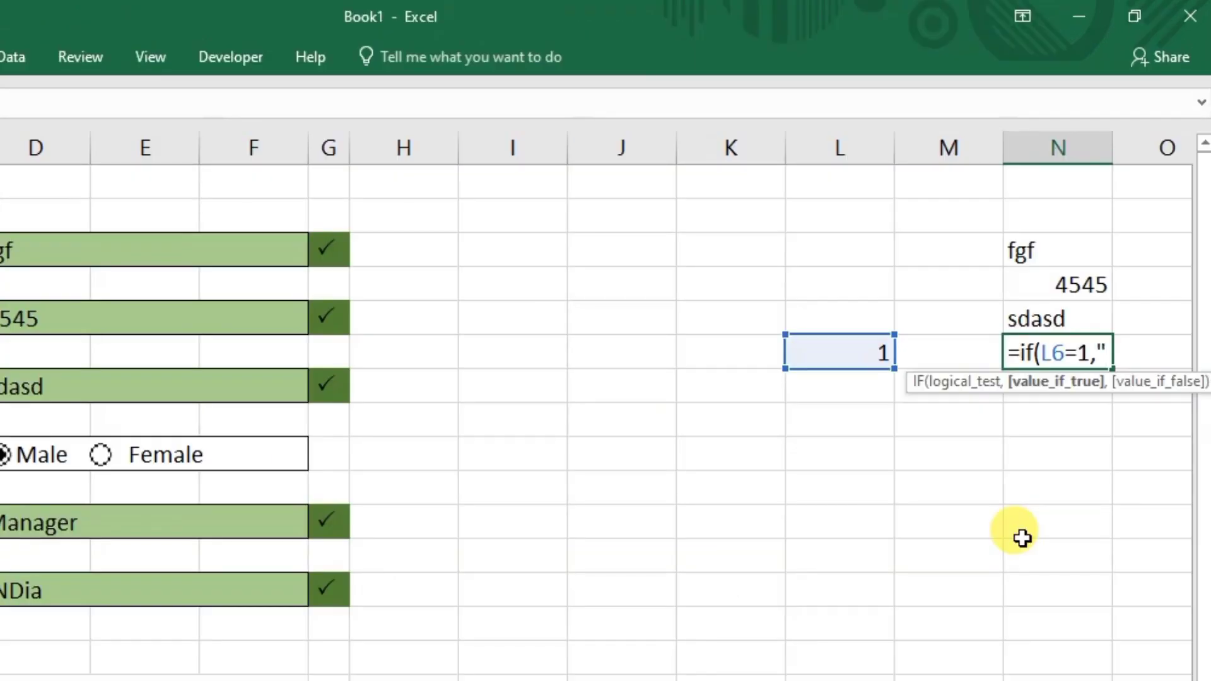
type("Male")
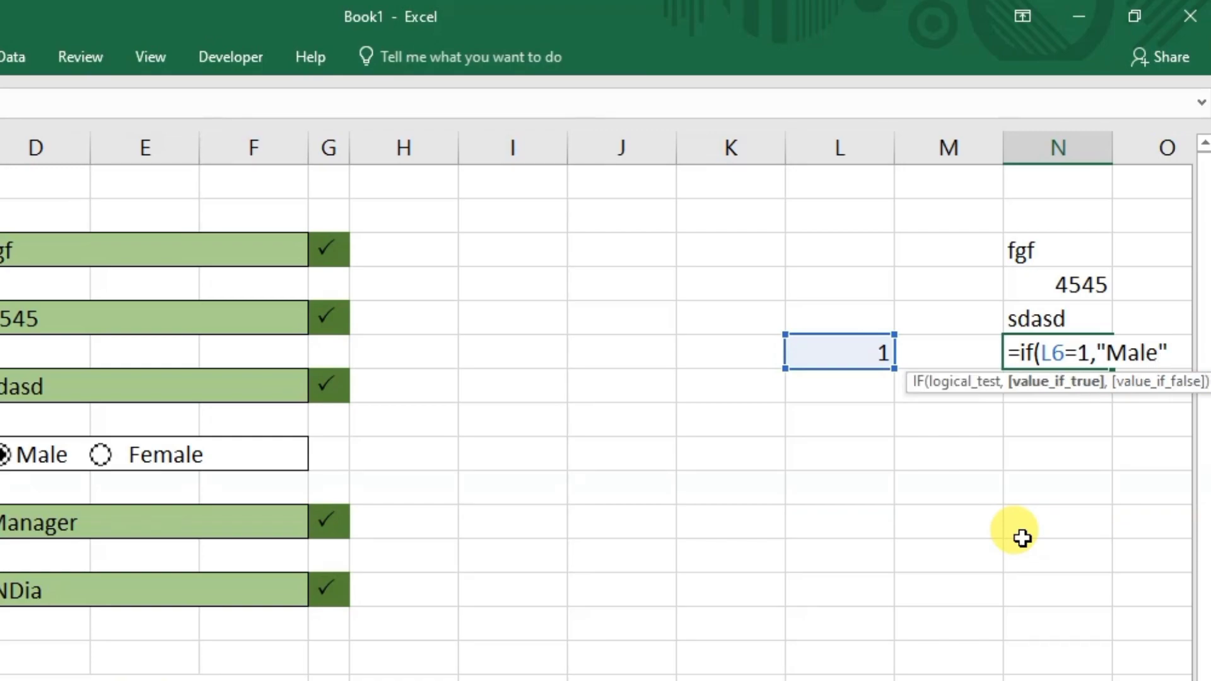
type(",")
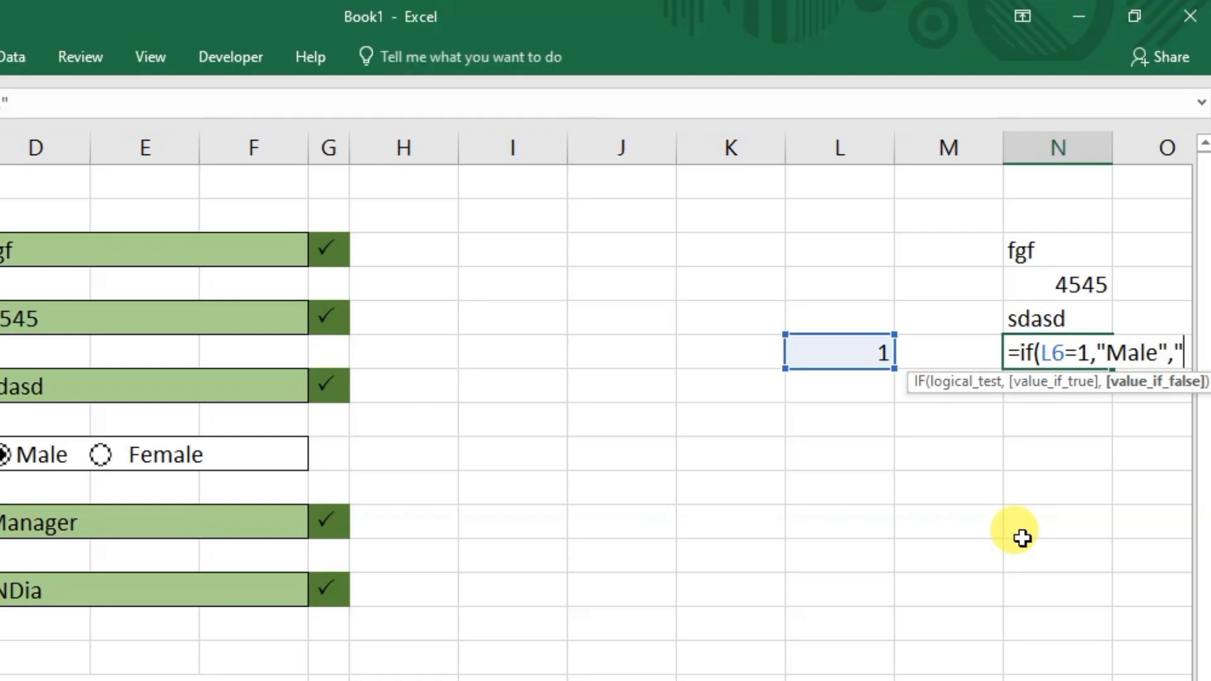
type("Femal")
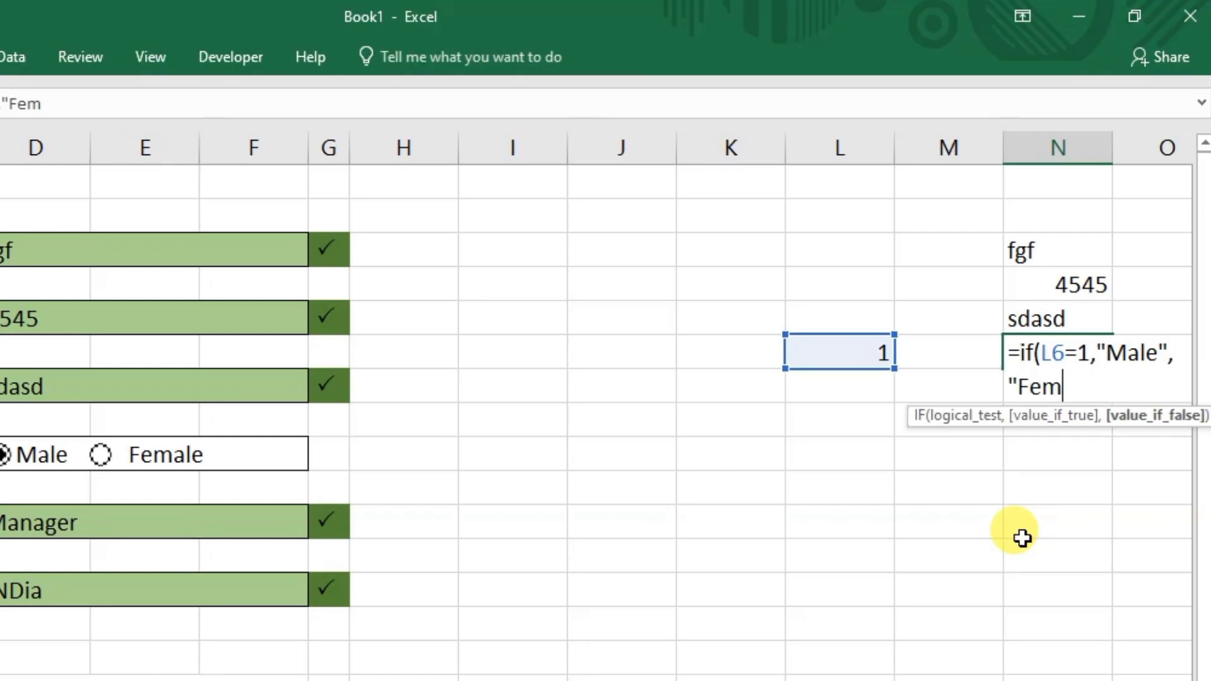
type("e\"")
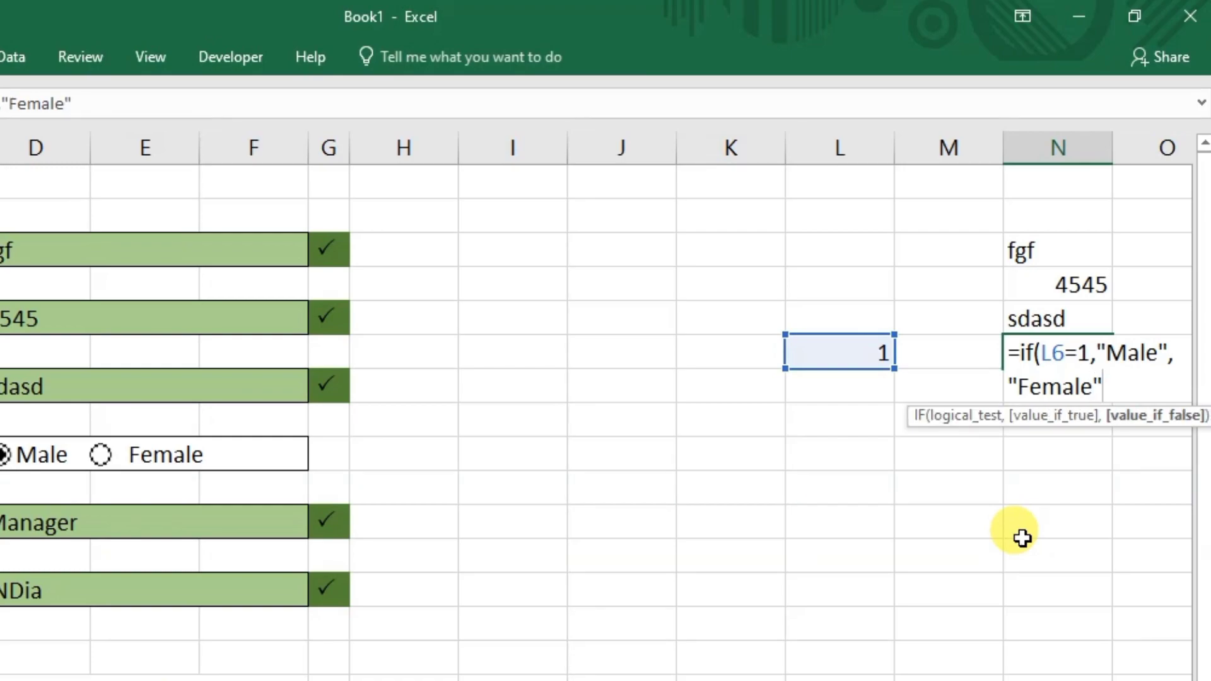
type(")")
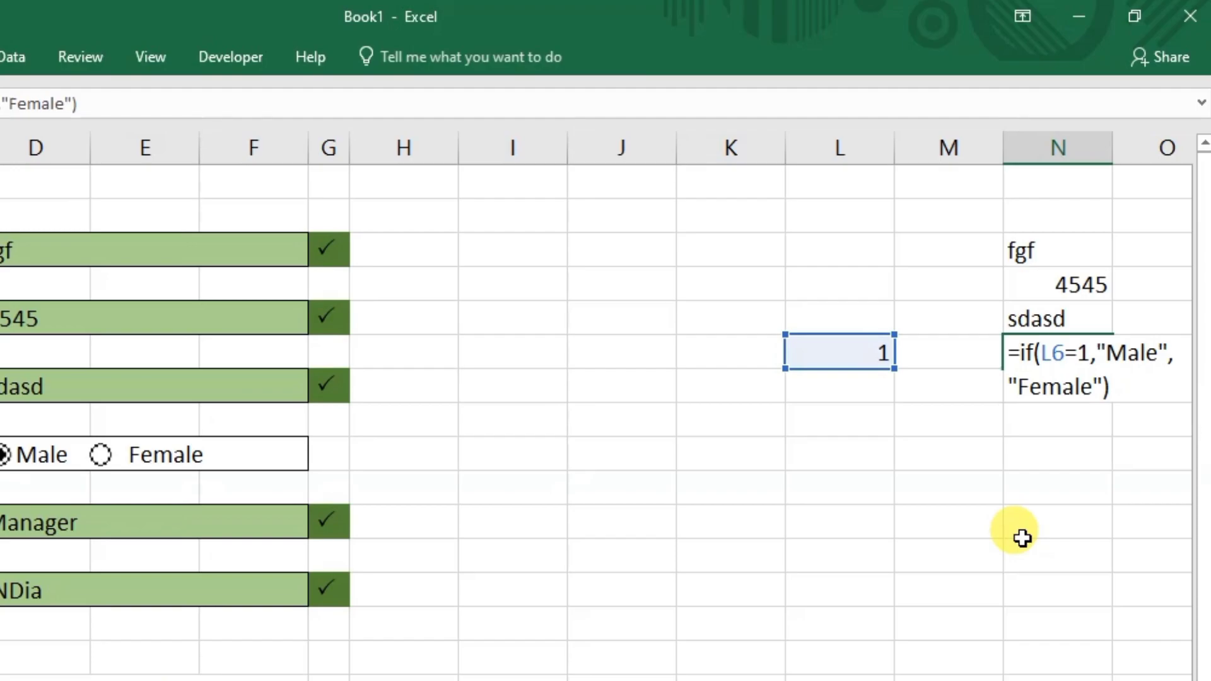
key("Return")
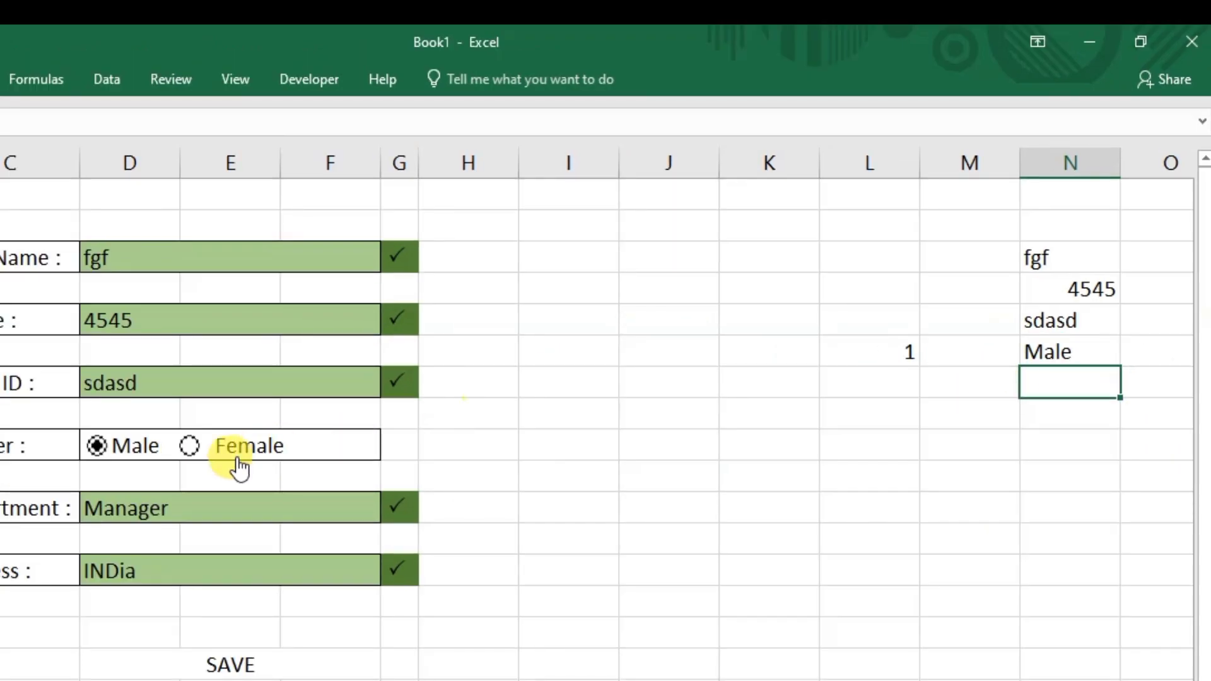
left_click(100, 455)
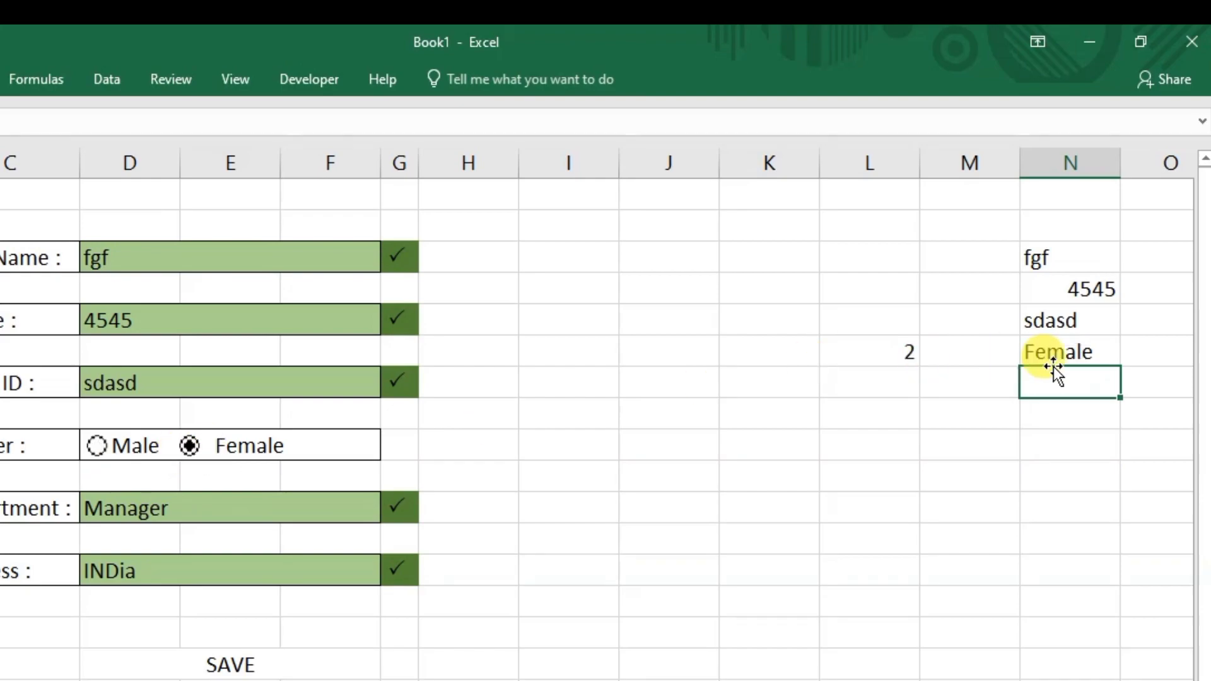
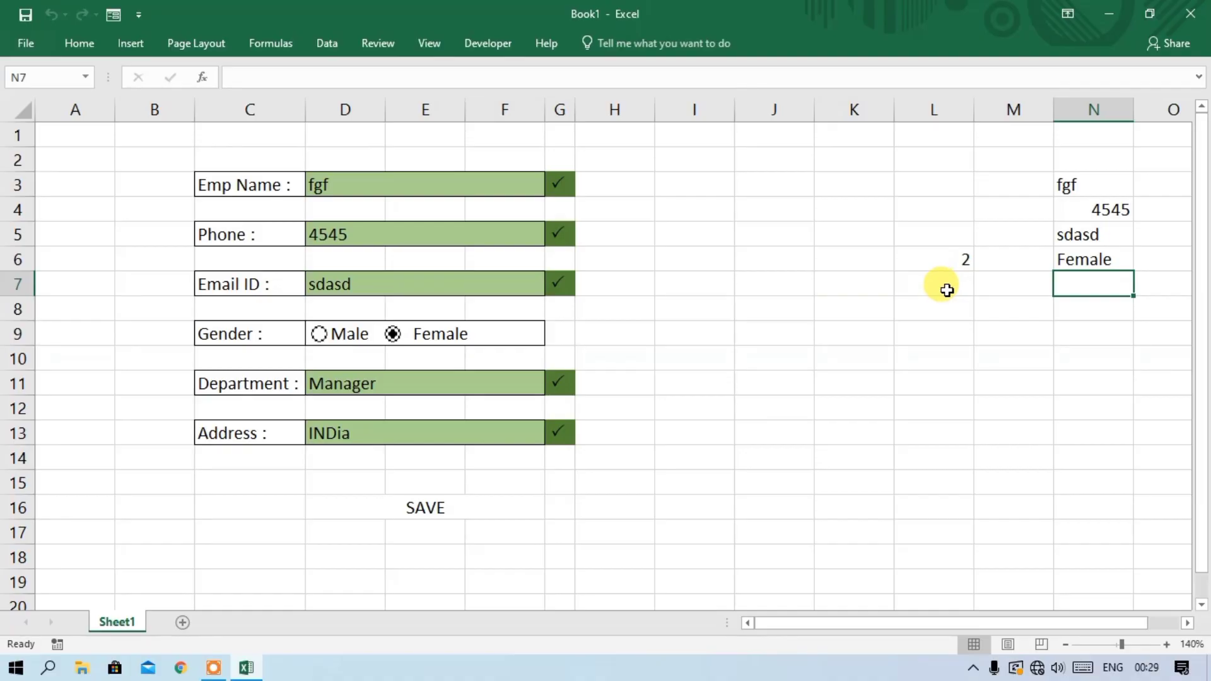
- Link N7 to the Department entry (=D11) and N8 to the Address entry (=D13)
mouse_move(586, 184)
left_mouse_down()
mouse_move(550, 351)
mouse_move(319, 325)
left_mouse_up()
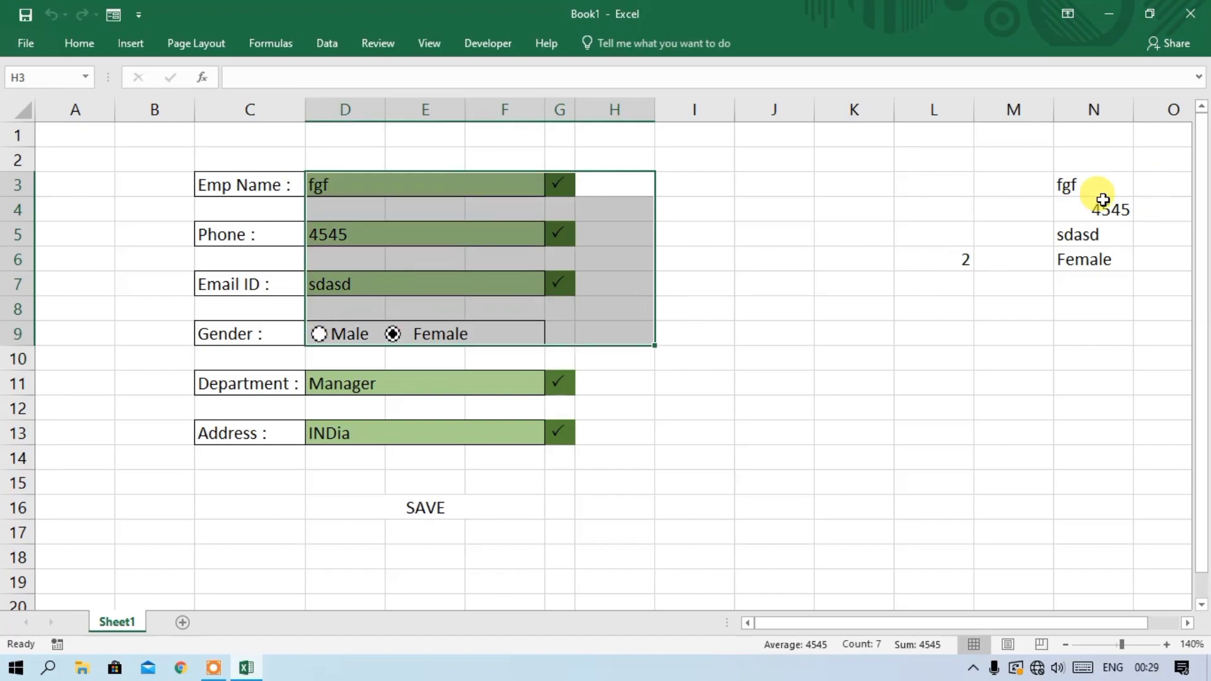
left_click(1084, 279)
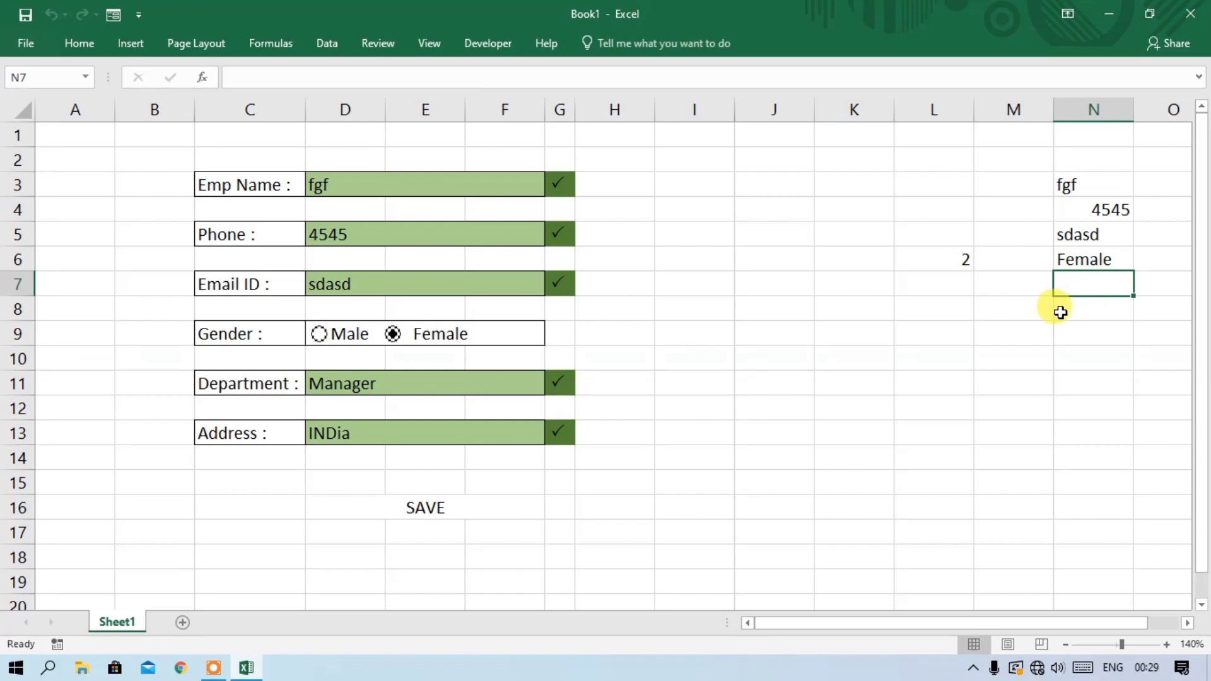
type("=")
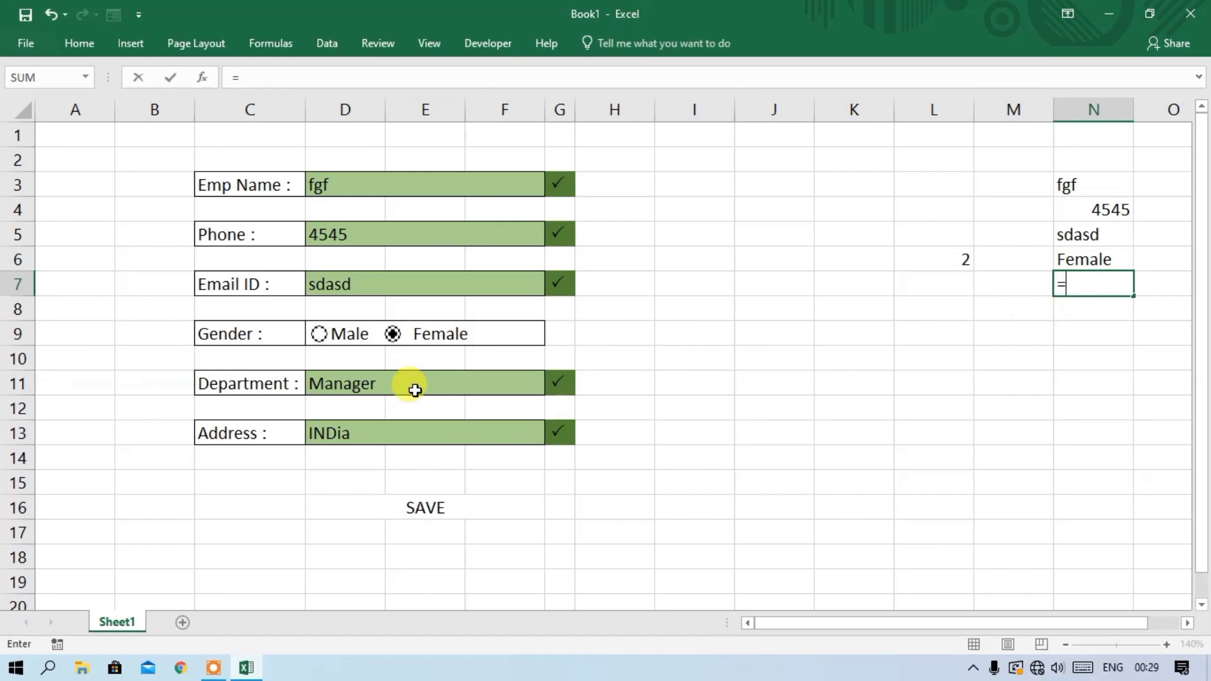
left_click(425, 388)
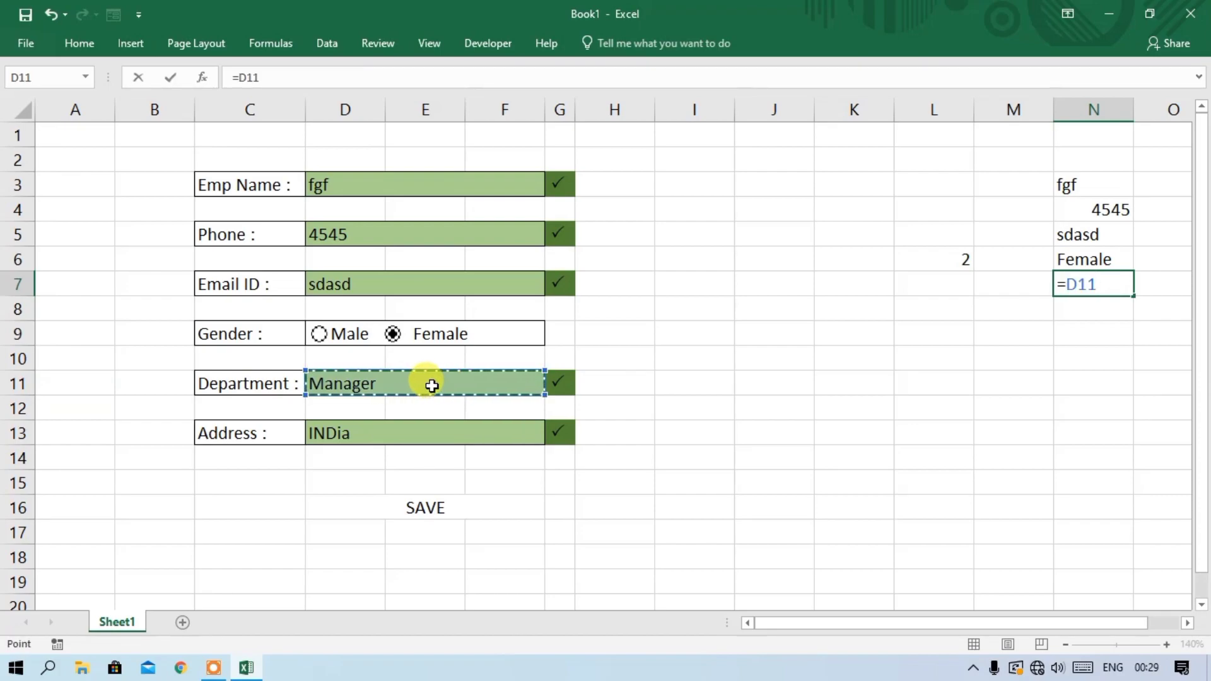
key("Return")
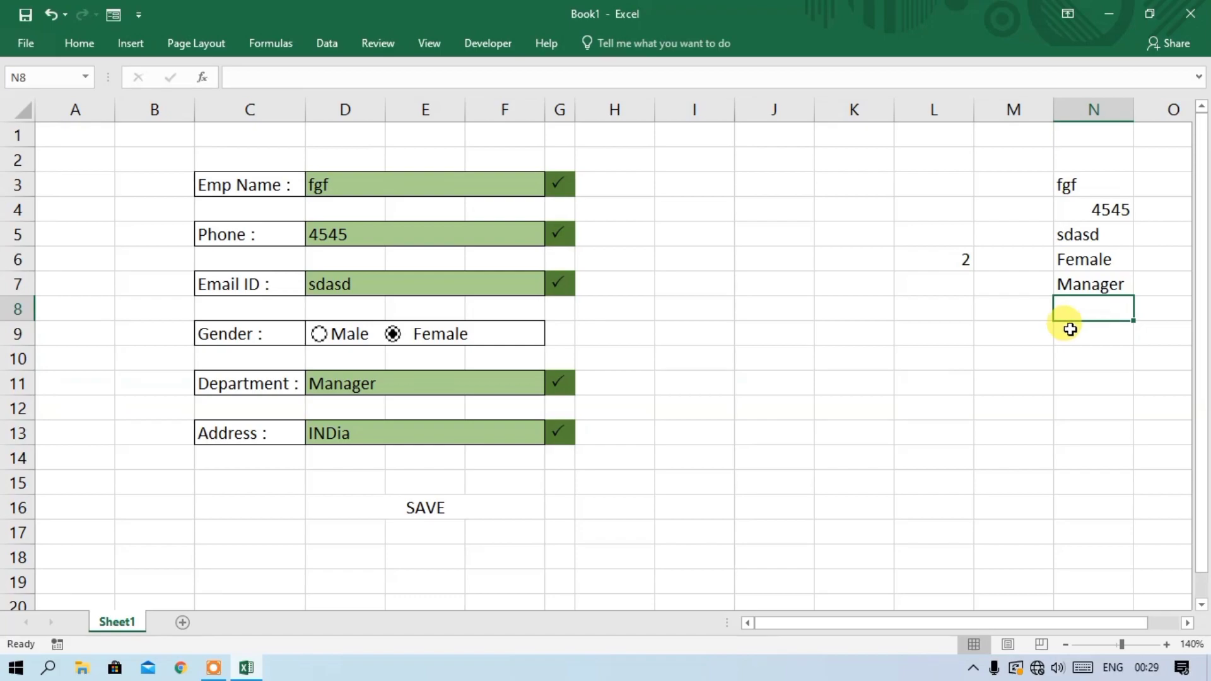
type("=")
left_click(455, 434)
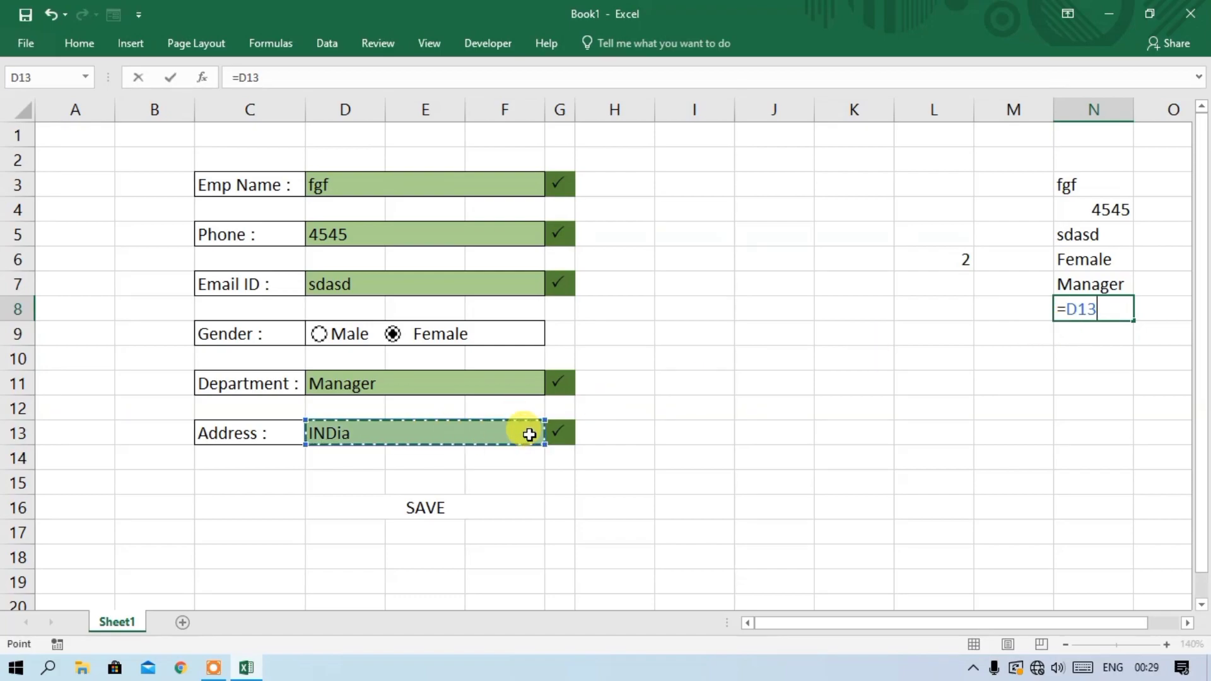
key("Return")
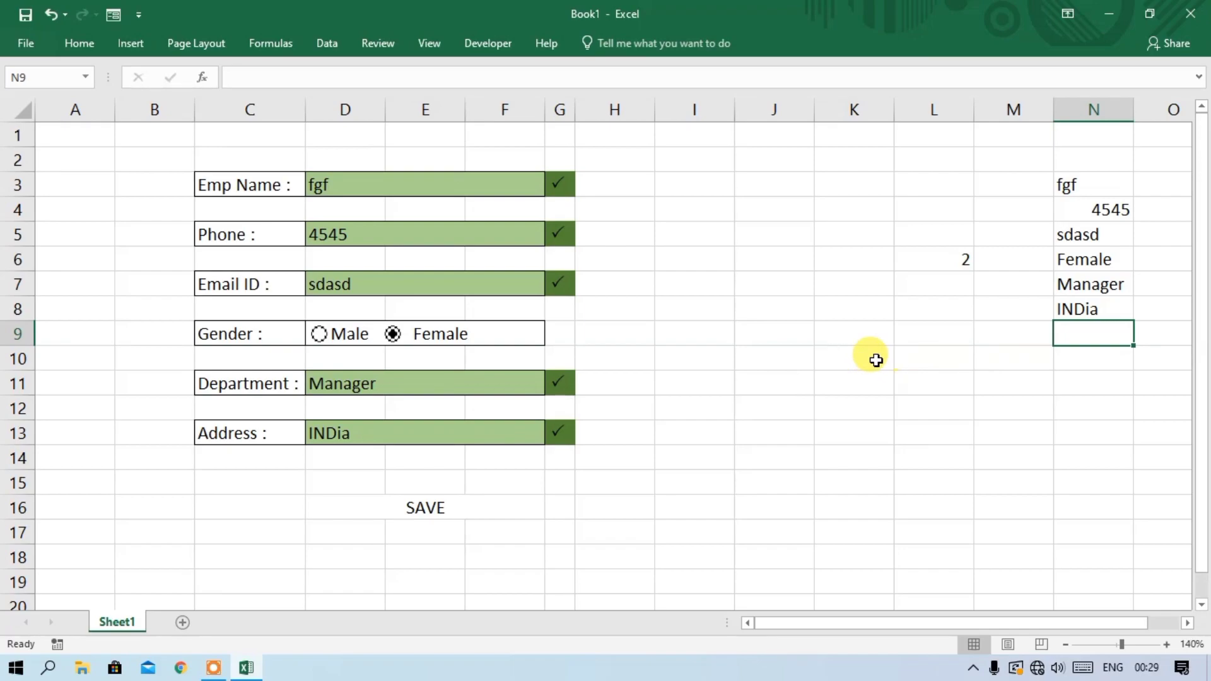
left_click(909, 365)
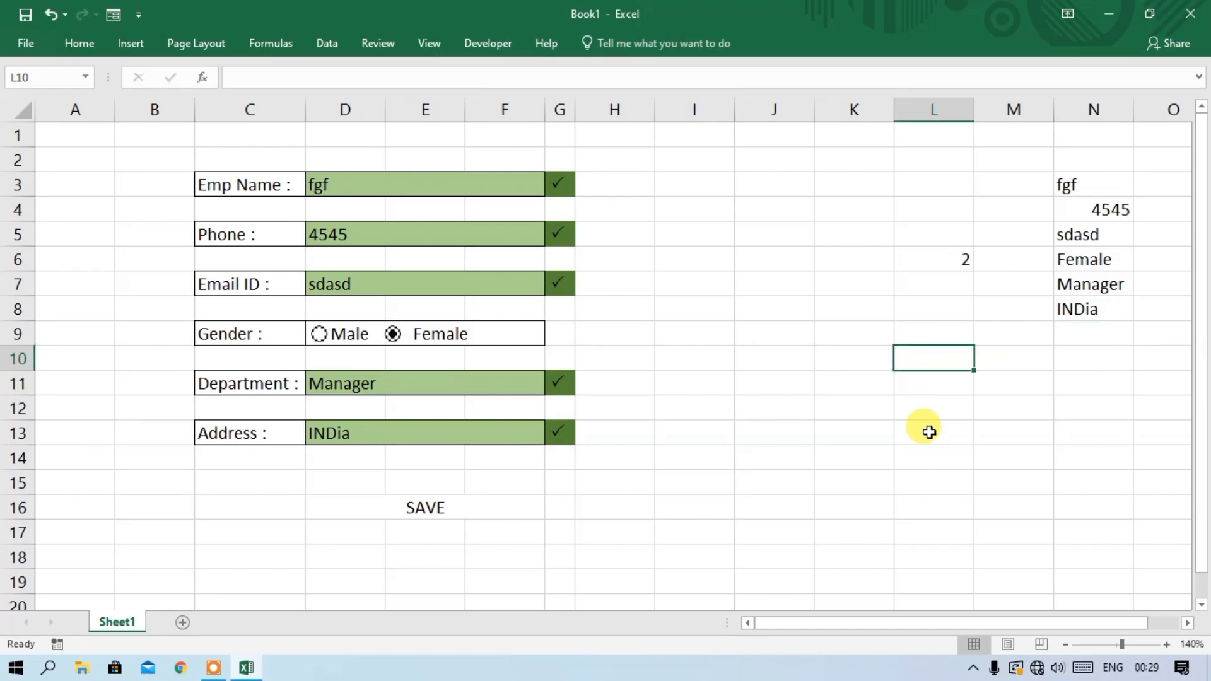
- Enter =COUNTA(D3,D5,D7,N6,D11,D13) in L10 to count the filled form fields
type("=c")
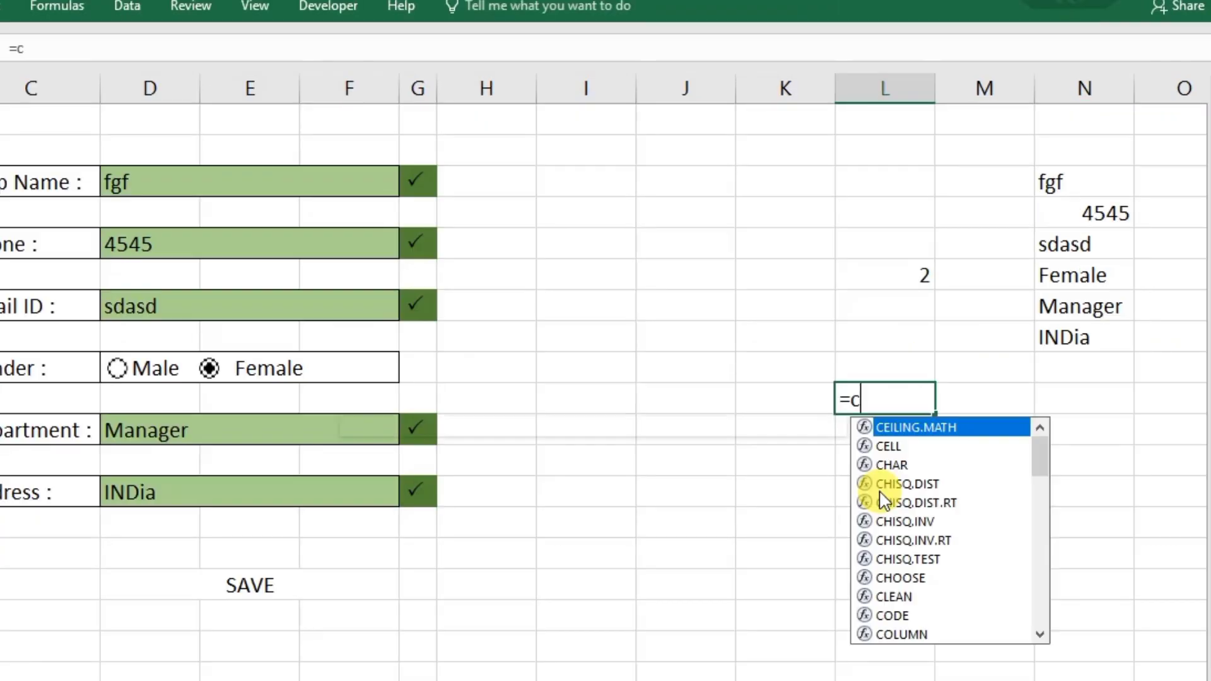
type("ount")
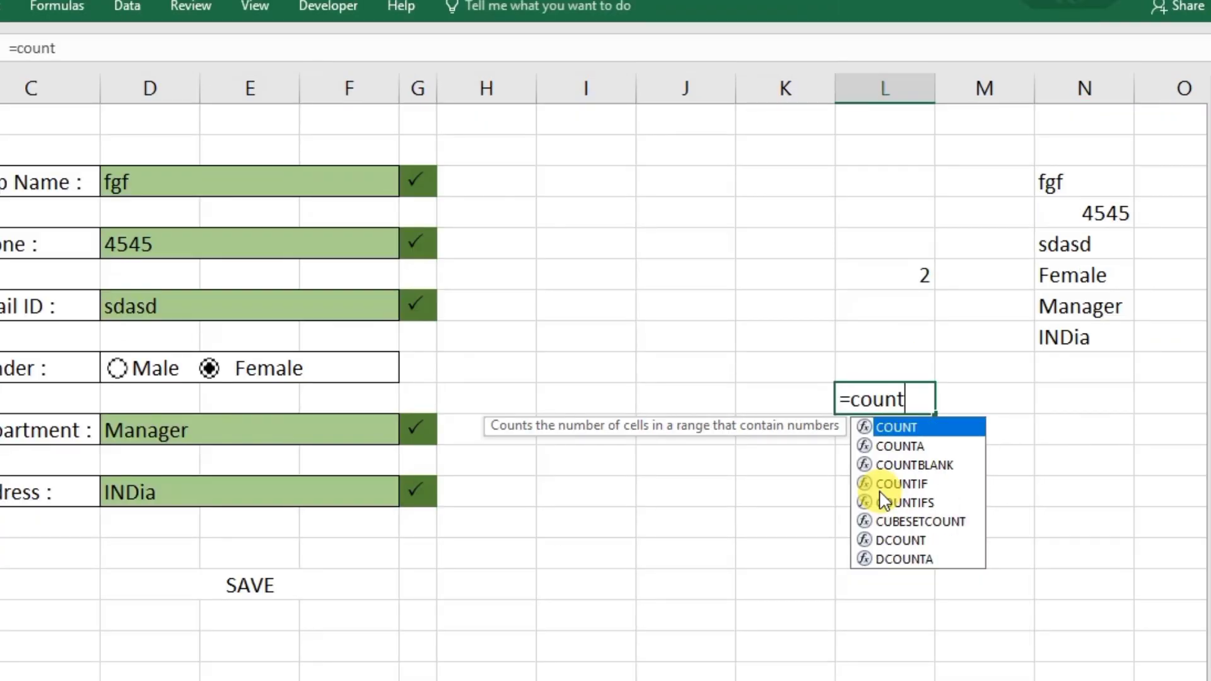
type("a")
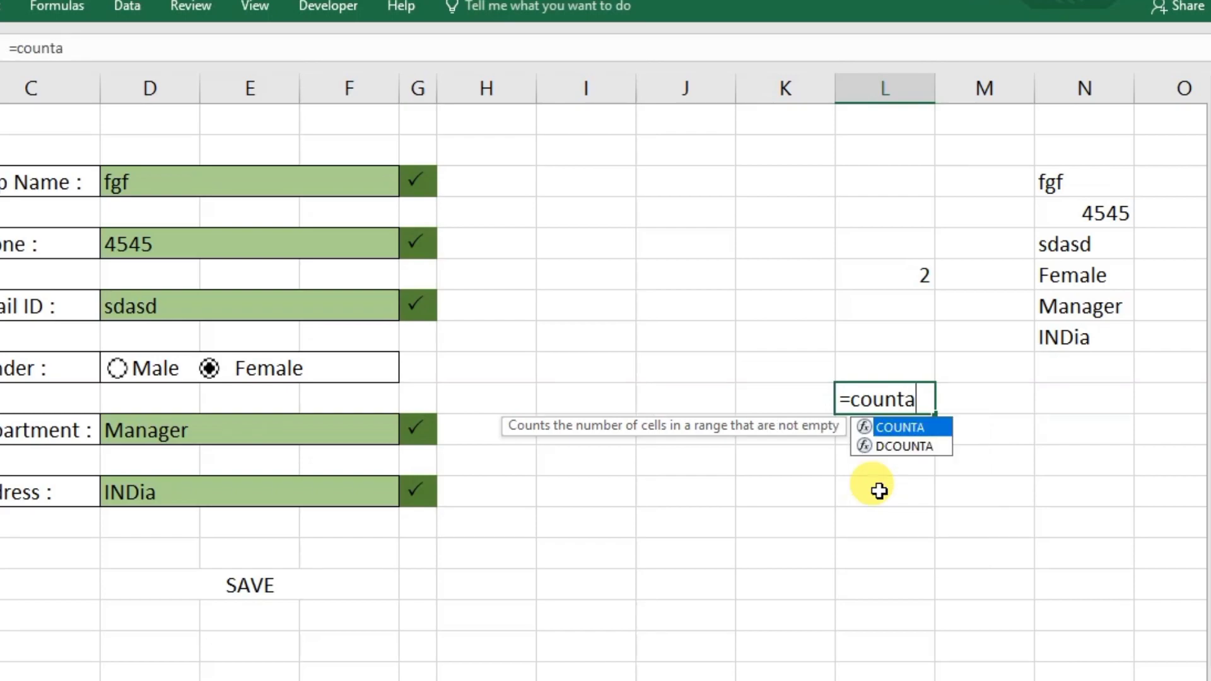
type("(")
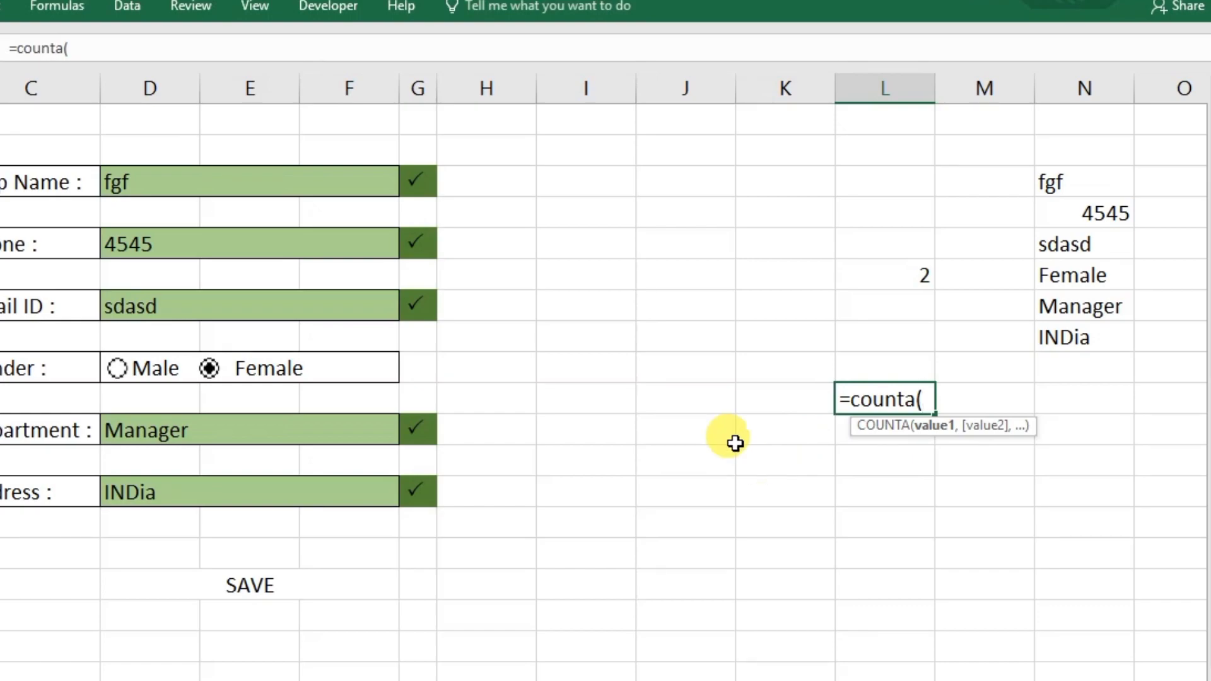
left_click(248, 181)
type(",")
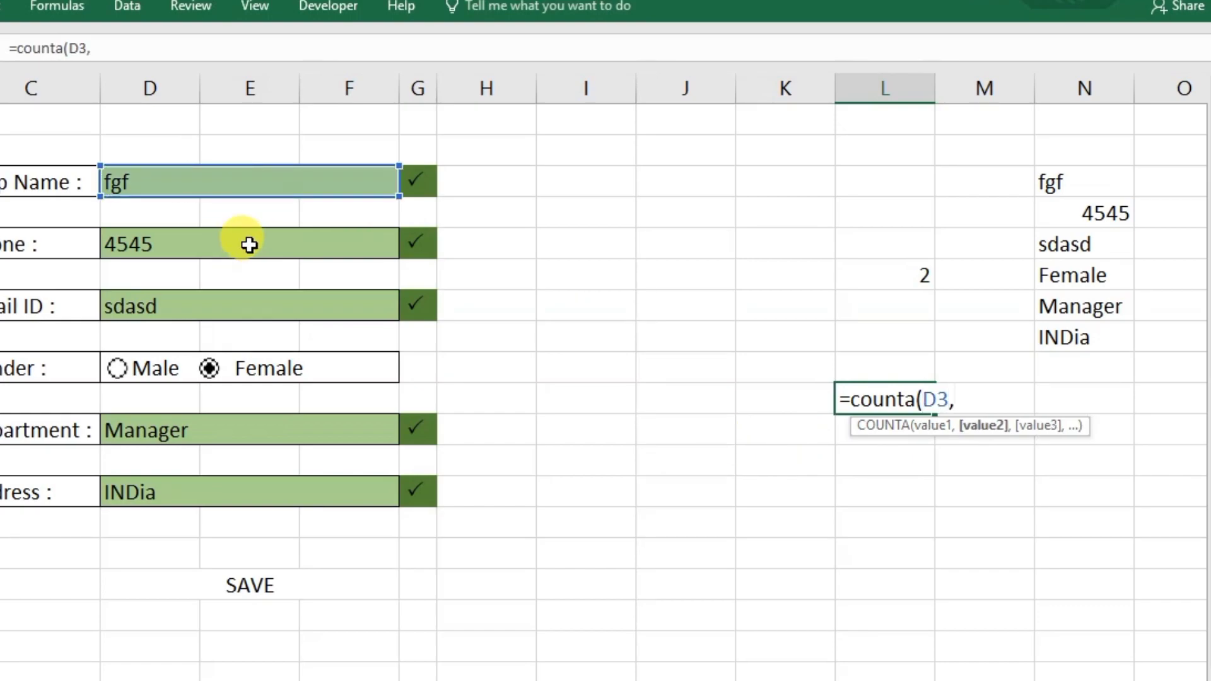
left_click(249, 245)
type(",")
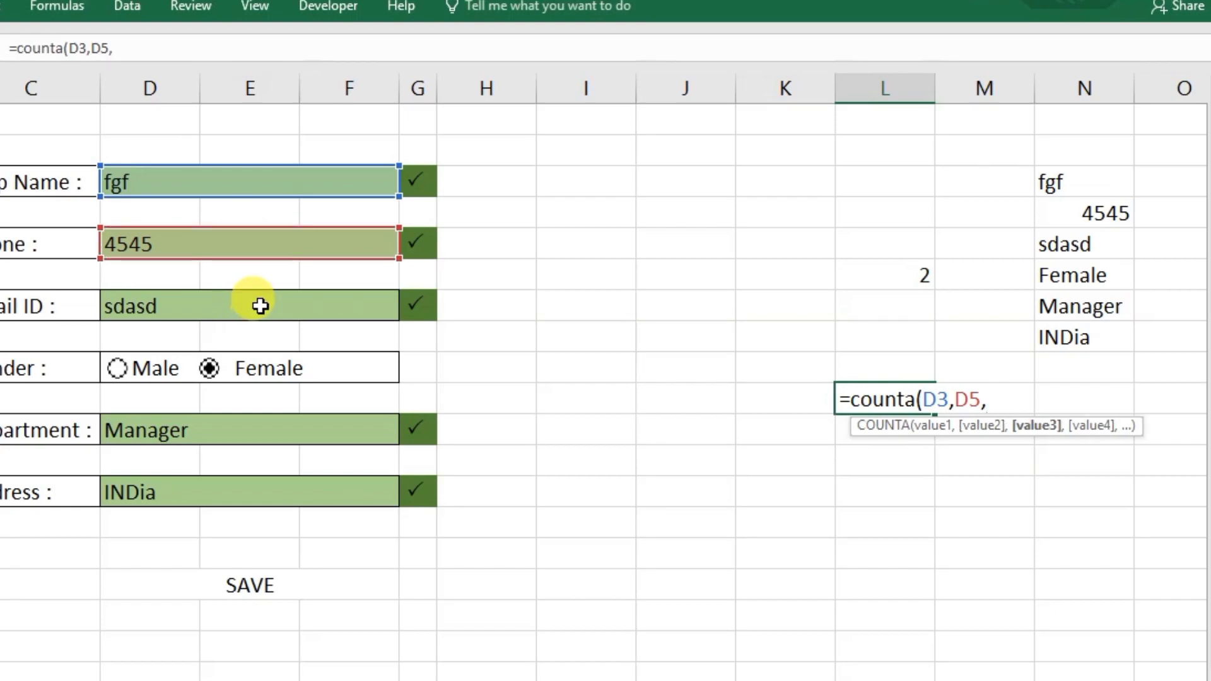
left_click(260, 306)
type(",")
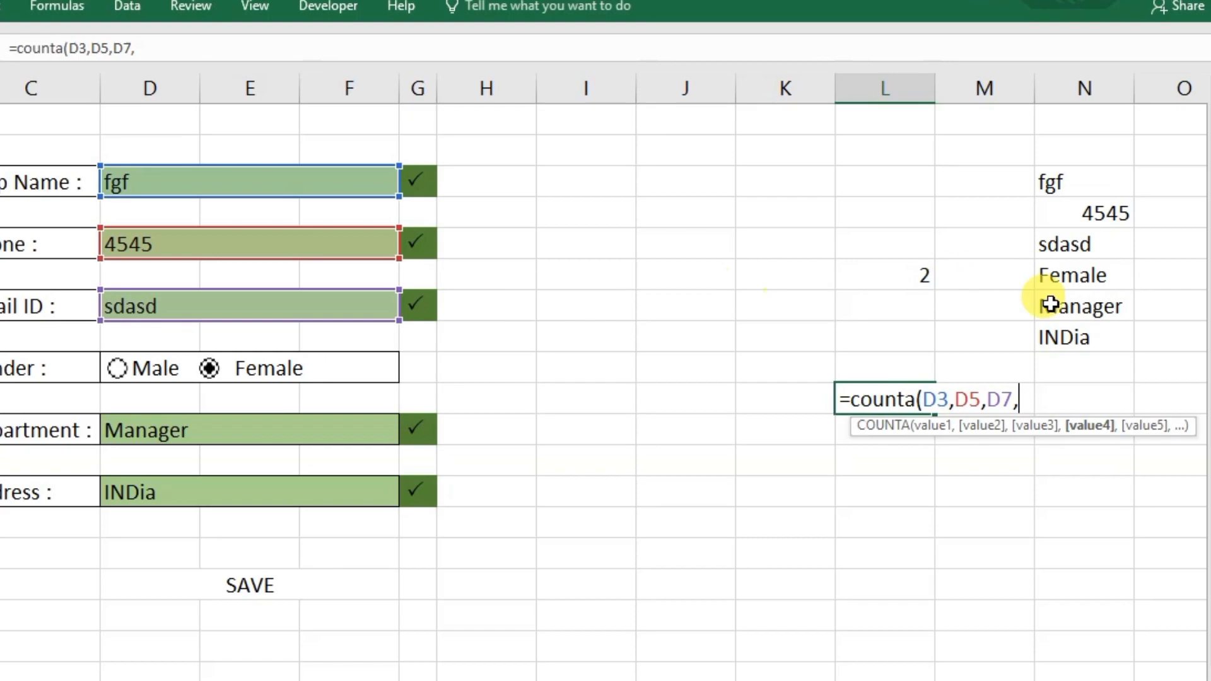
left_click(1094, 280)
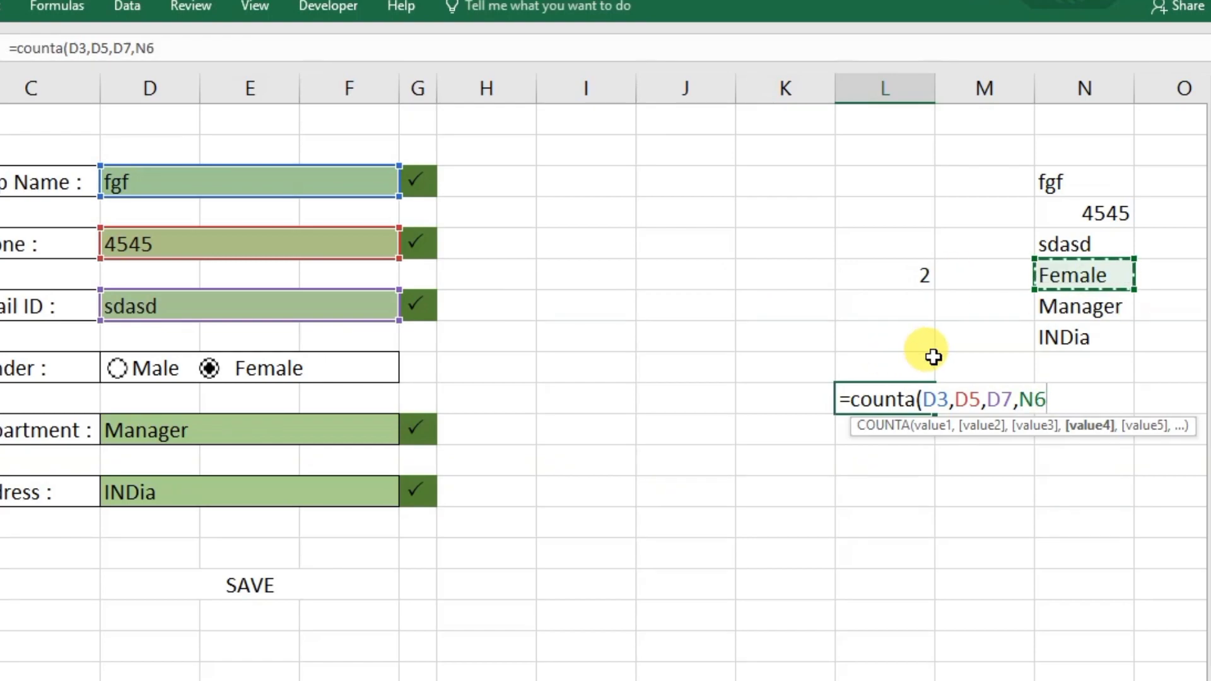
type(",")
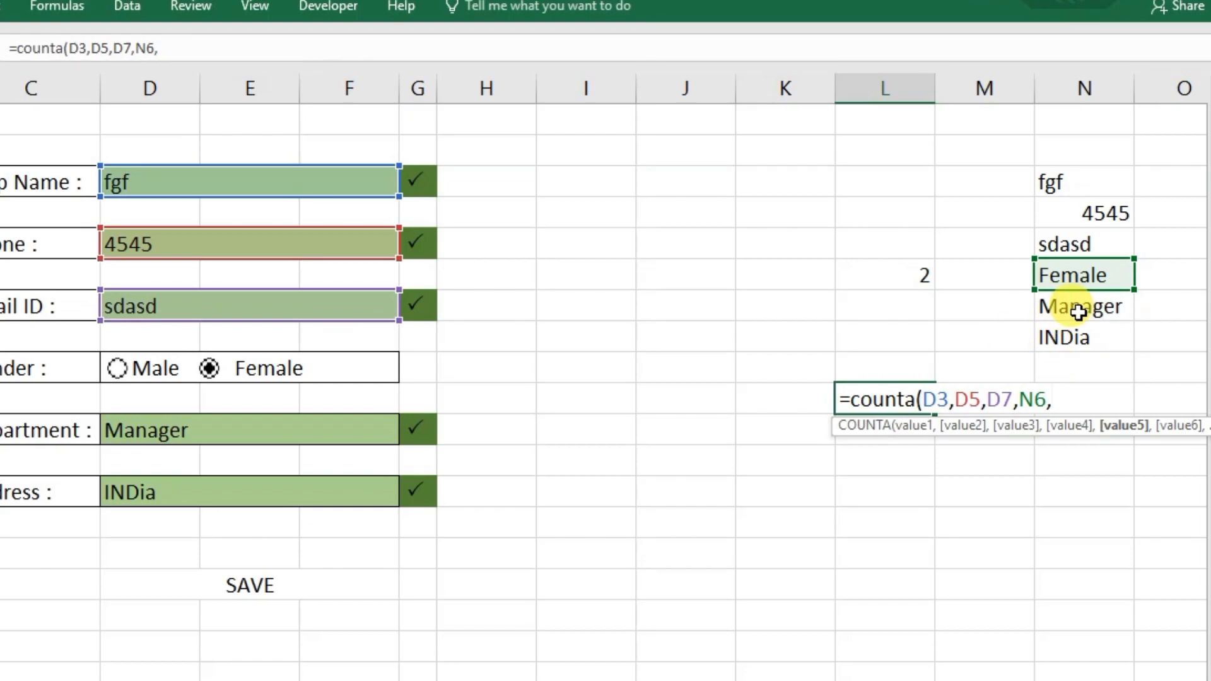
left_click(250, 435)
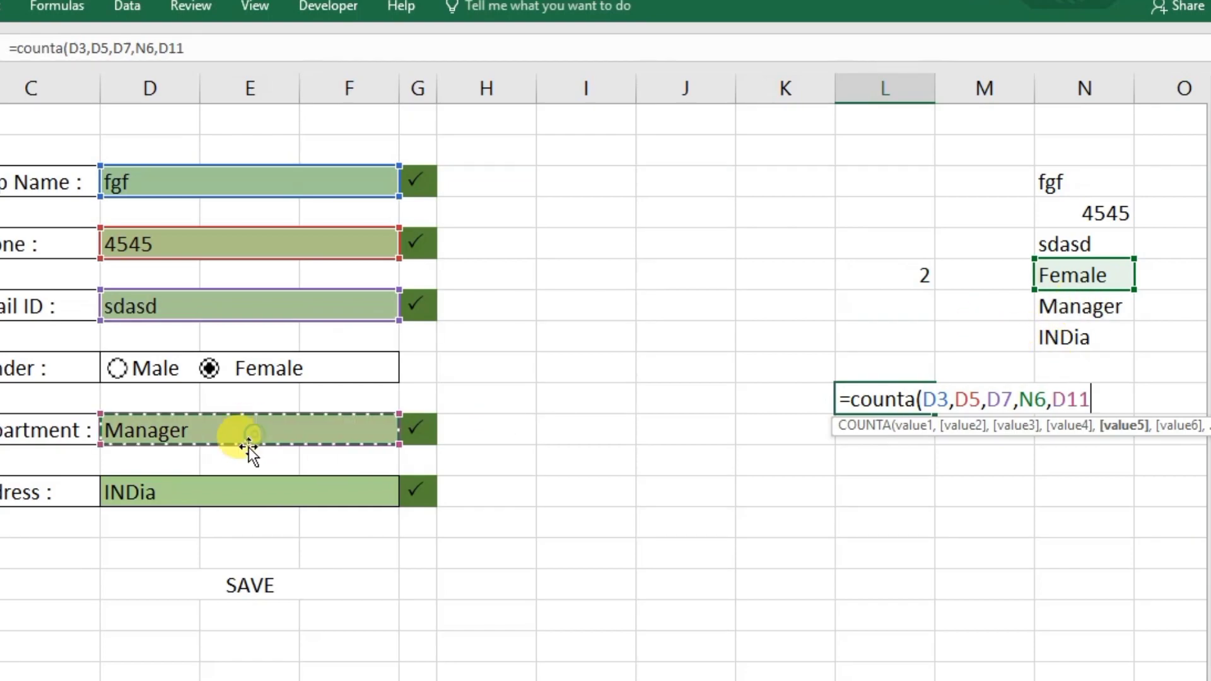
type(",")
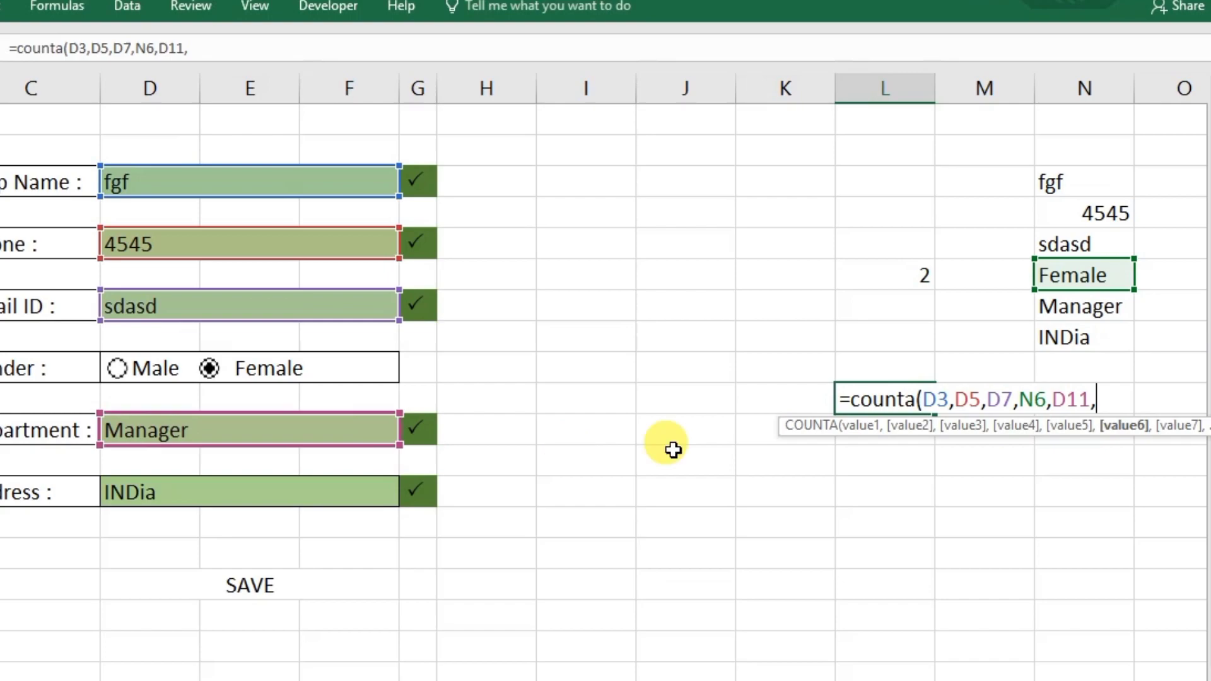
left_click(270, 498)
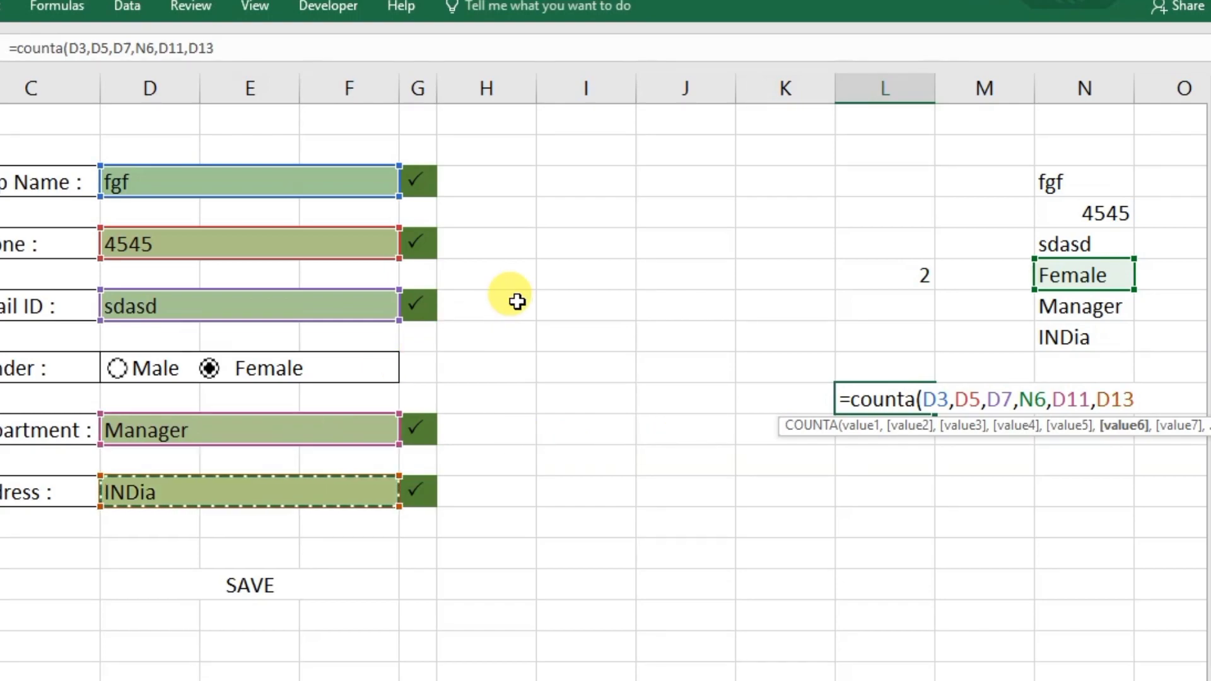
type(")")
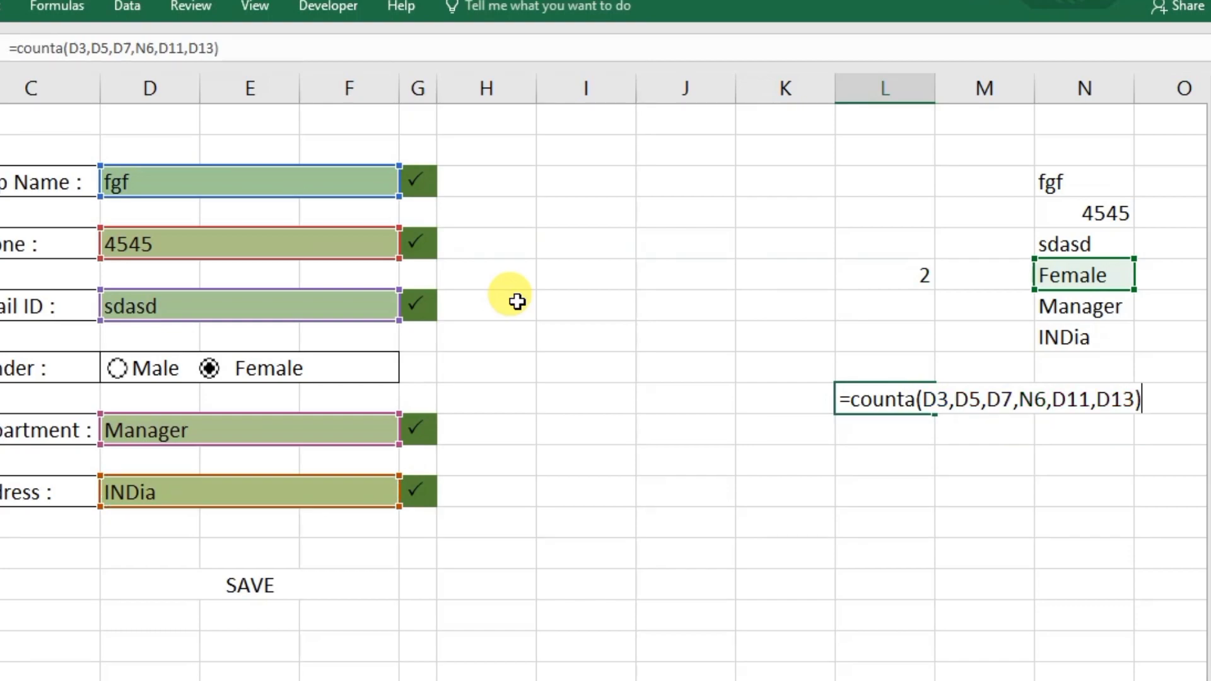
key("Return")
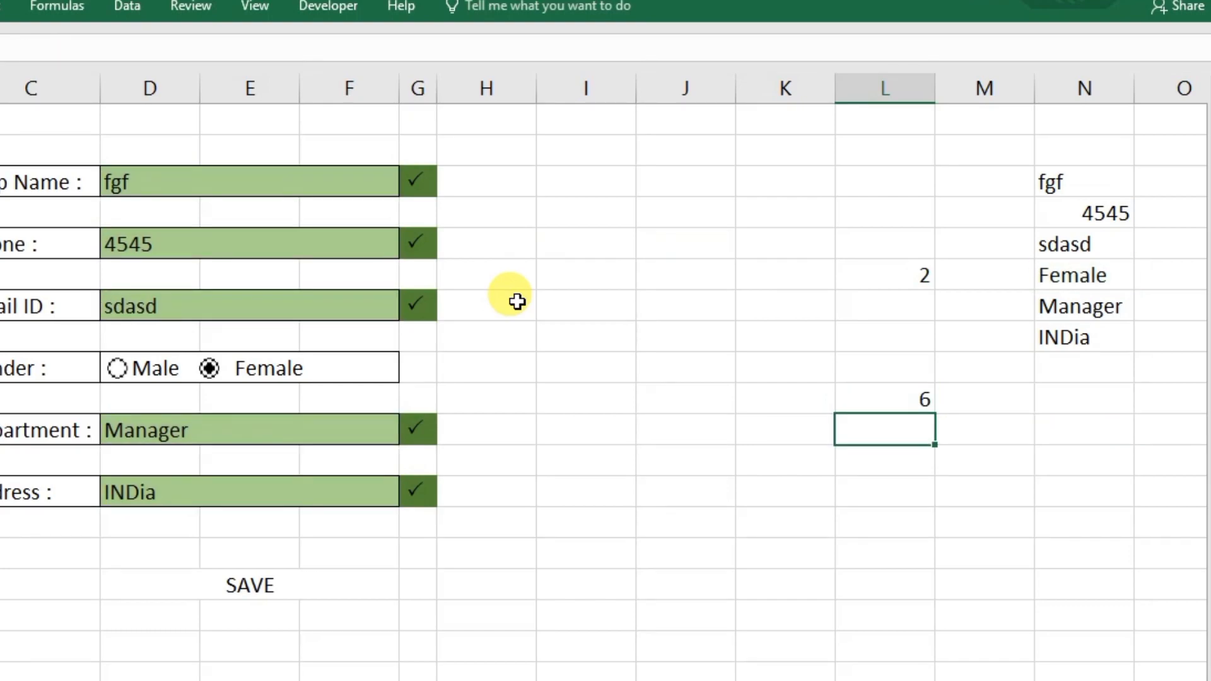
- Clear the Emp Name entry to test the count, then enter sdds as the name
left_click(264, 179)
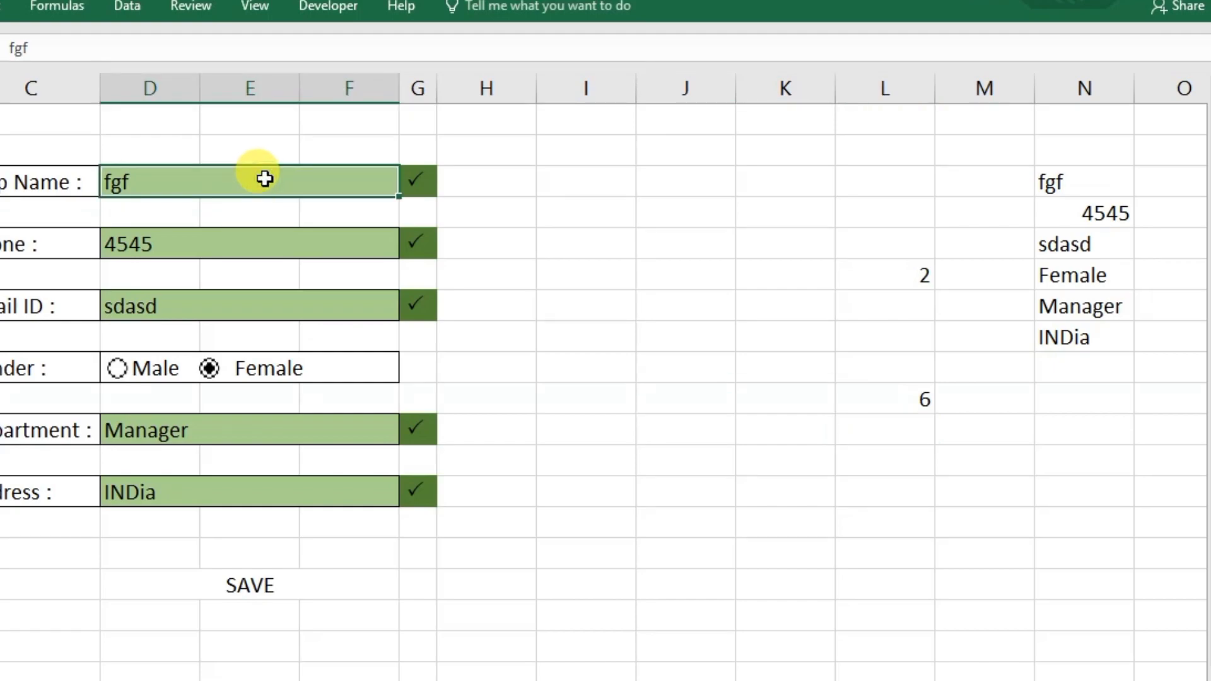
key("Delete")
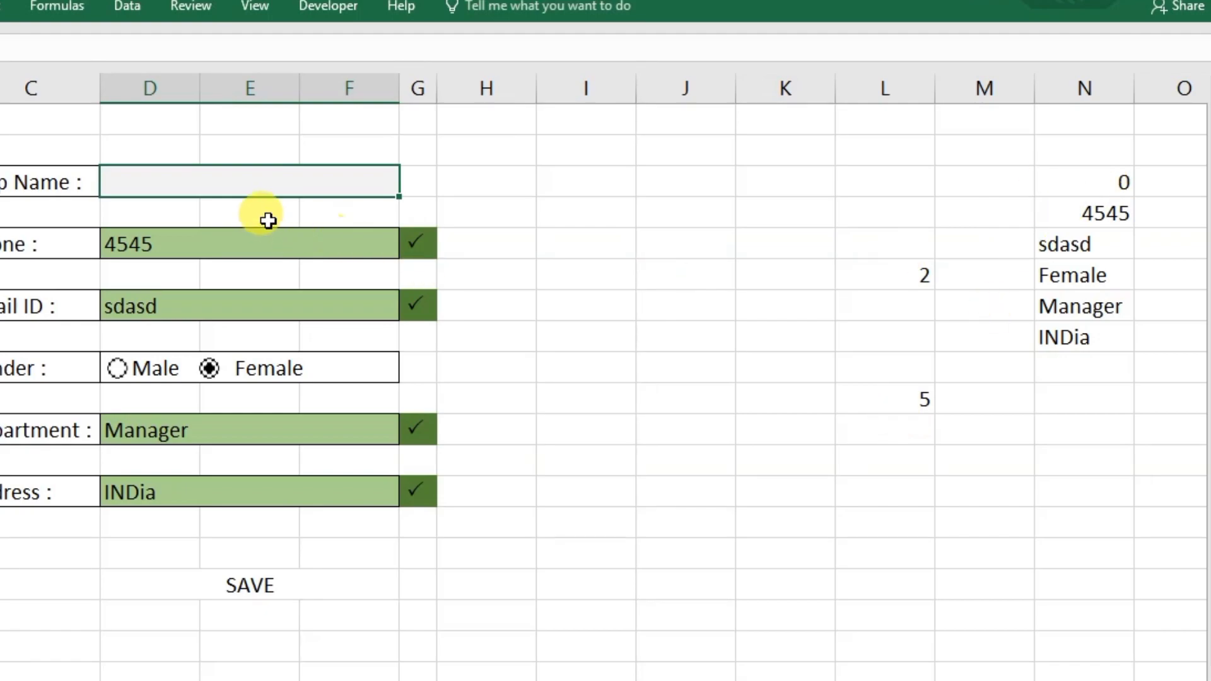
type("sdds")
left_click(716, 388)
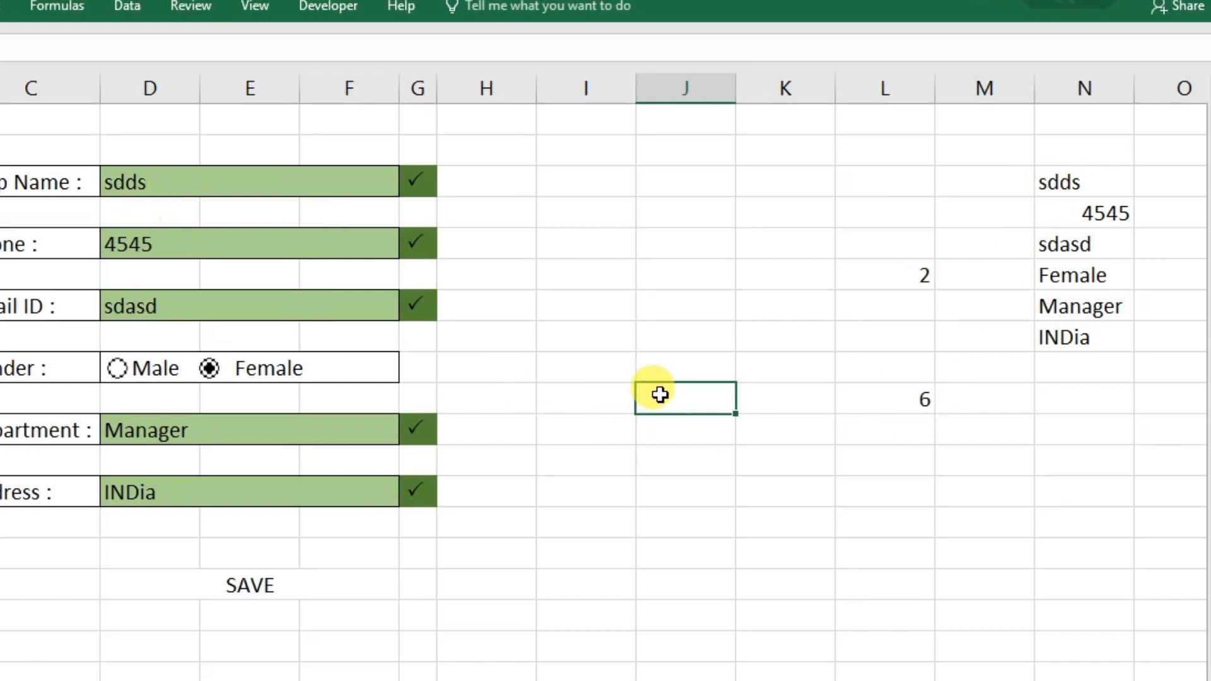
left_click(853, 412)
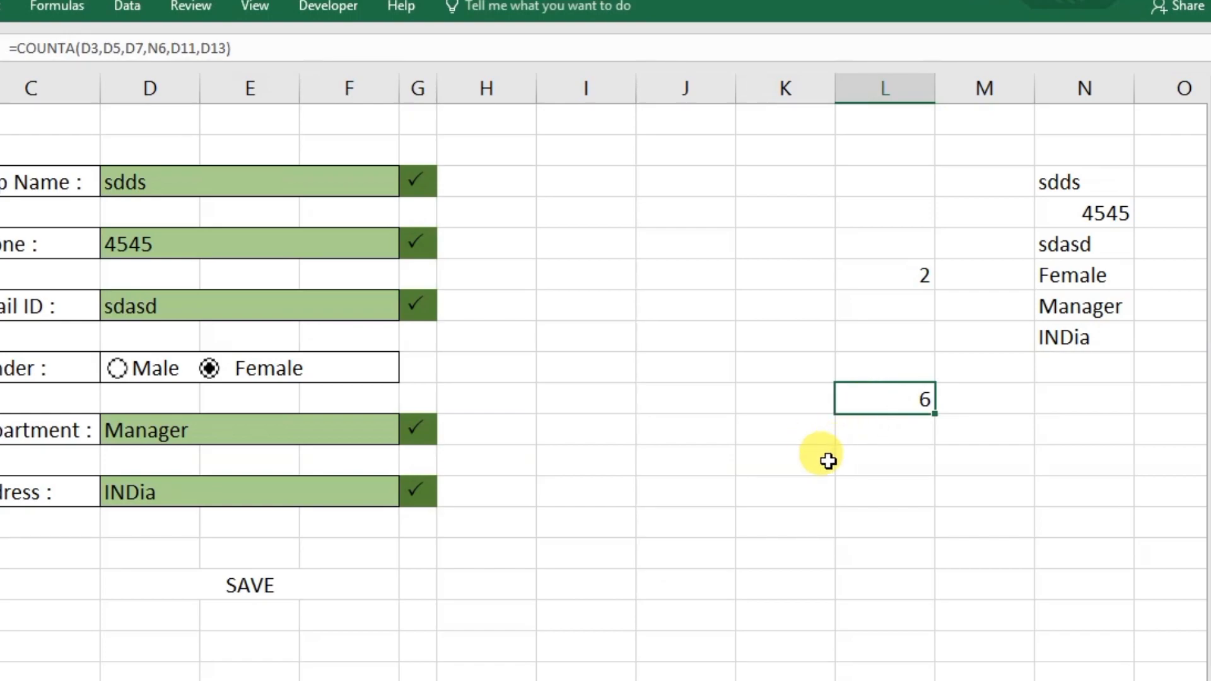
- Copy the COUNTA formula text from the field-count cell, then select the SAVE cell
left_click(313, 591)
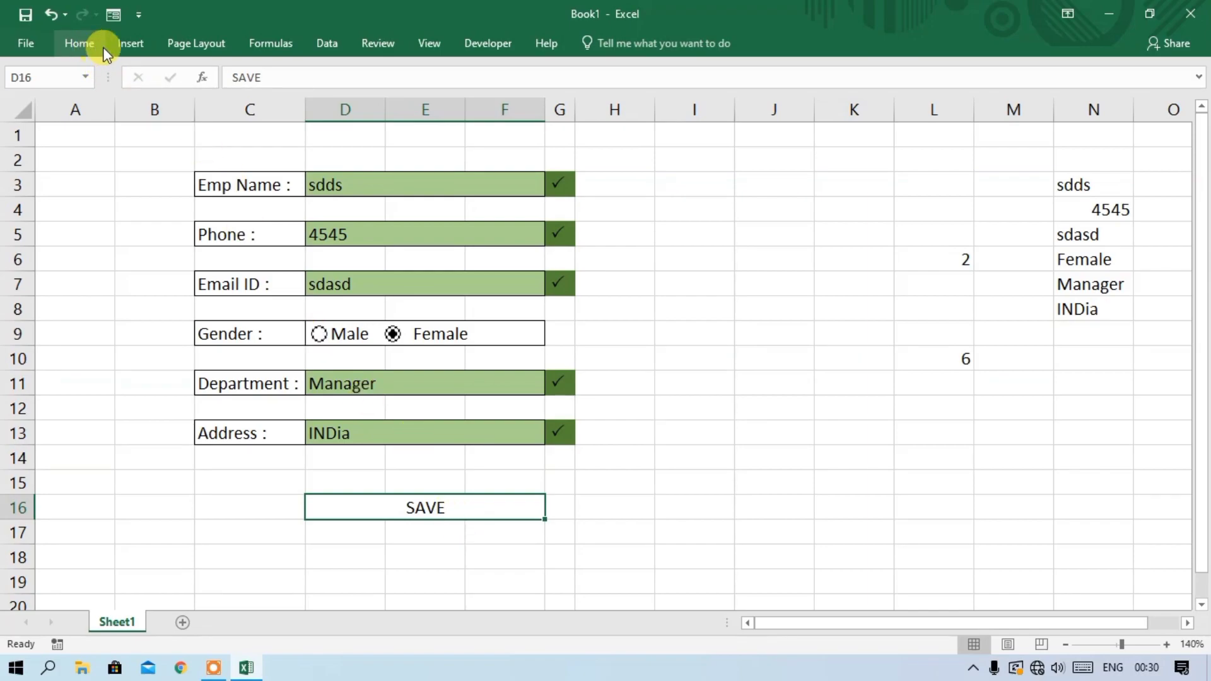
double_click(938, 358)
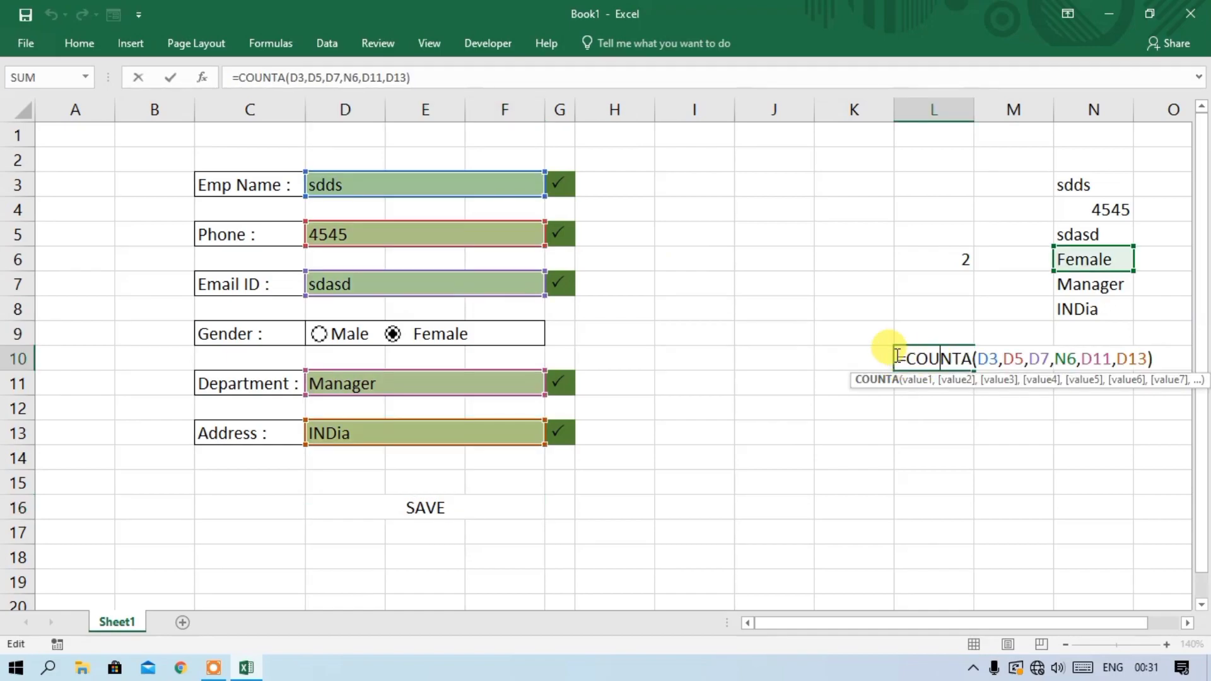
left_click_drag(899, 358, 1158, 360)
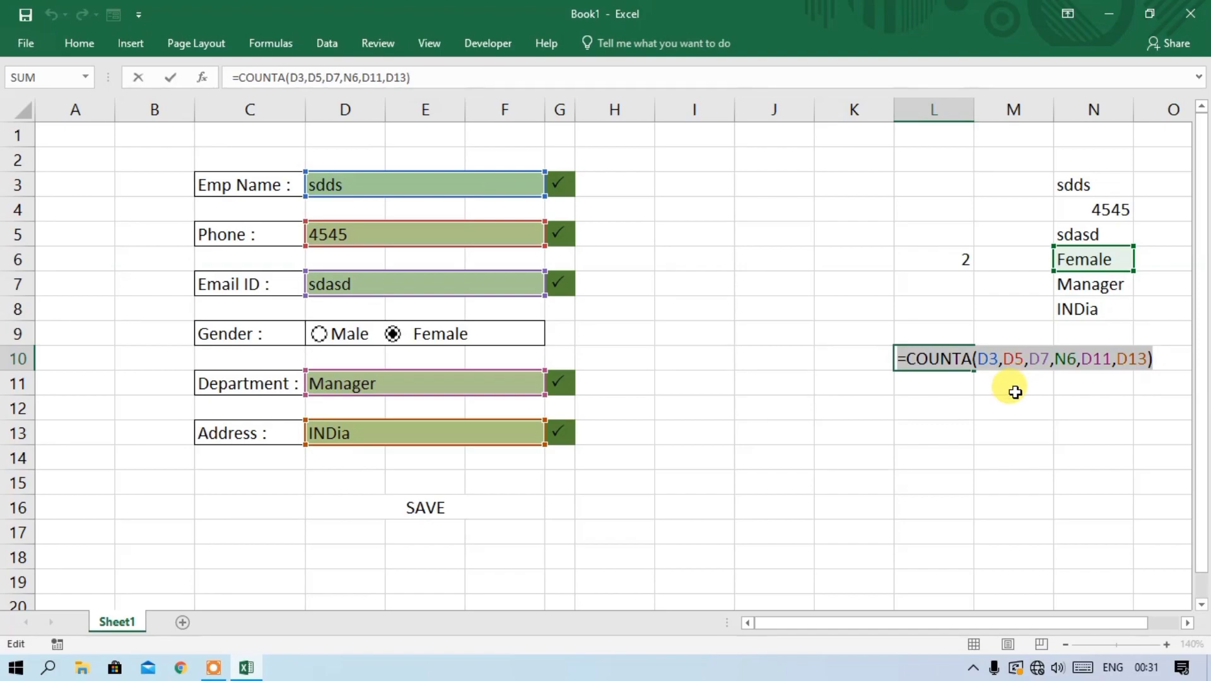
key("ctrl+c")
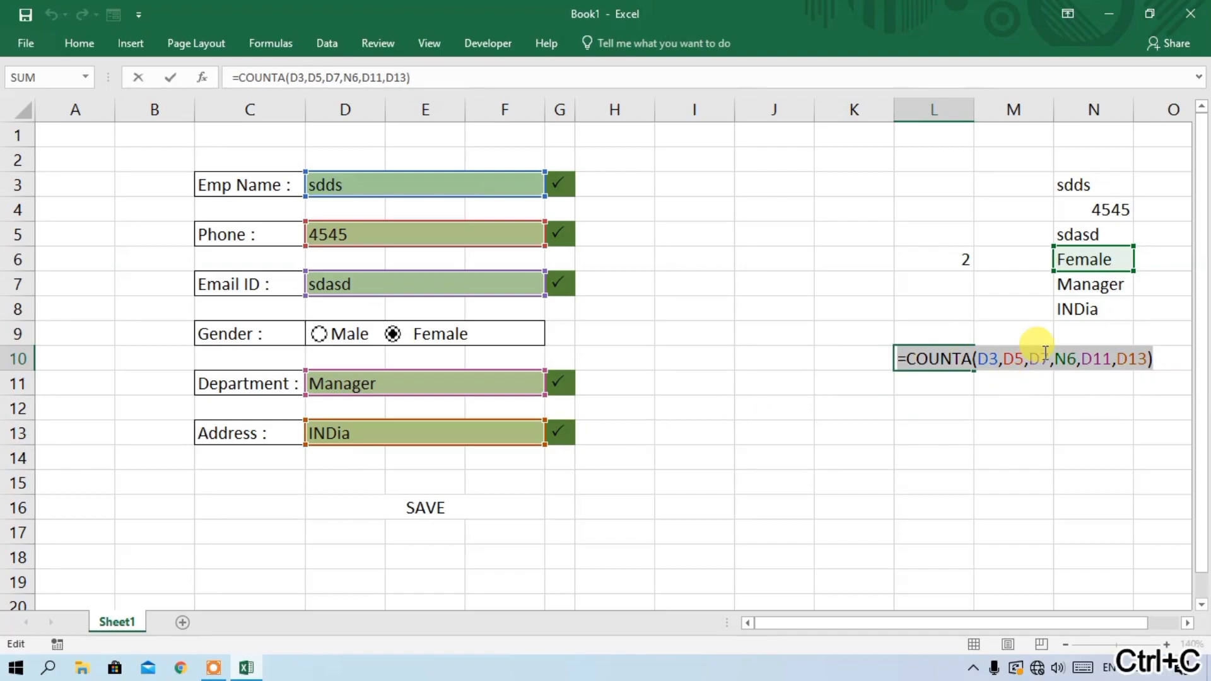
key("Escape")
key("Return")
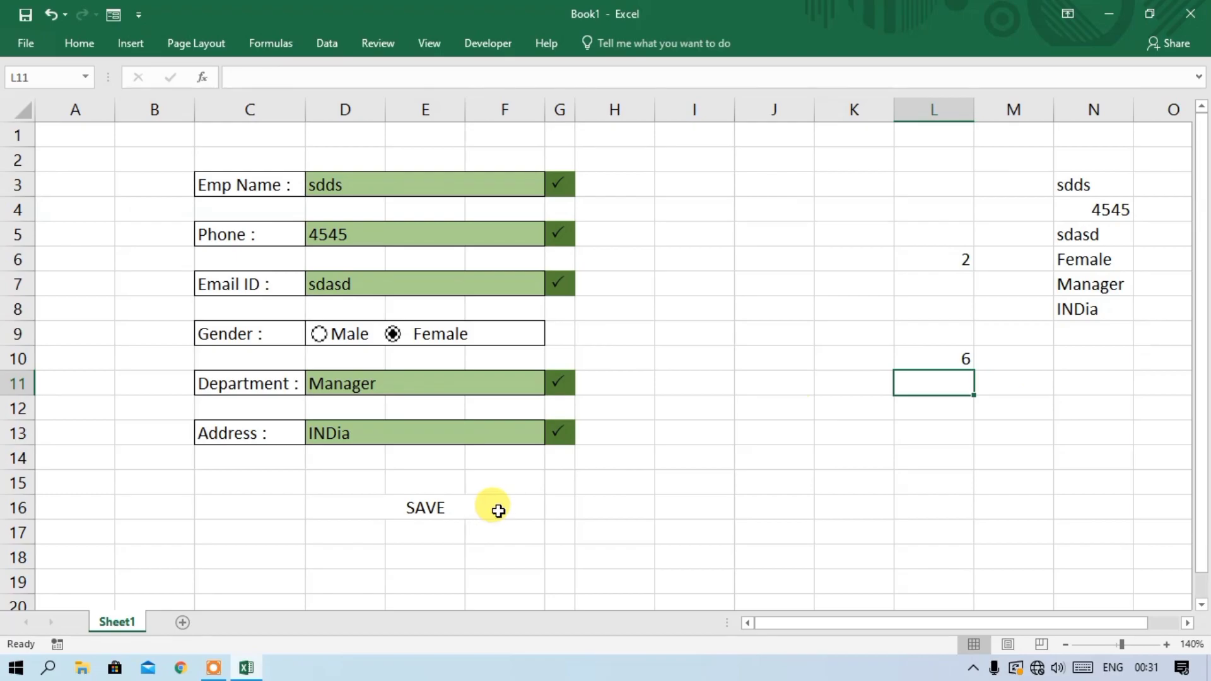
left_click(502, 509)
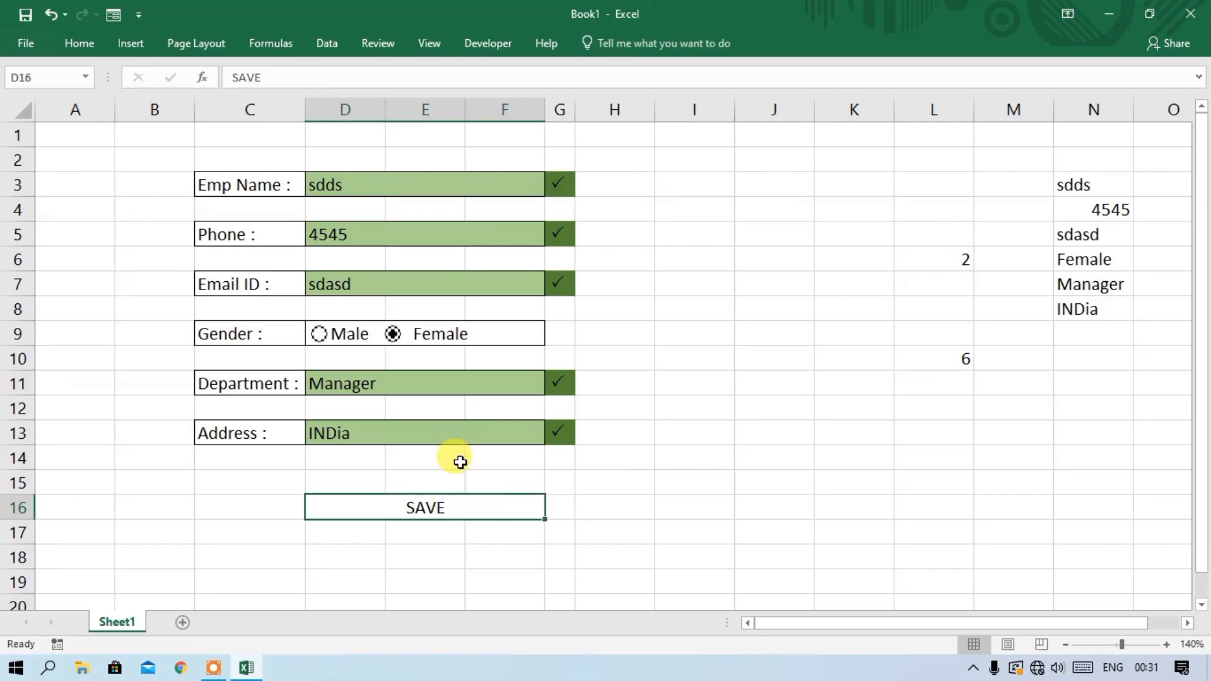
- Create a conditional formatting rule on the SAVE cell using =COUNTA(D3,D5,D7,N6,D11,D13)=6
left_click(71, 39)
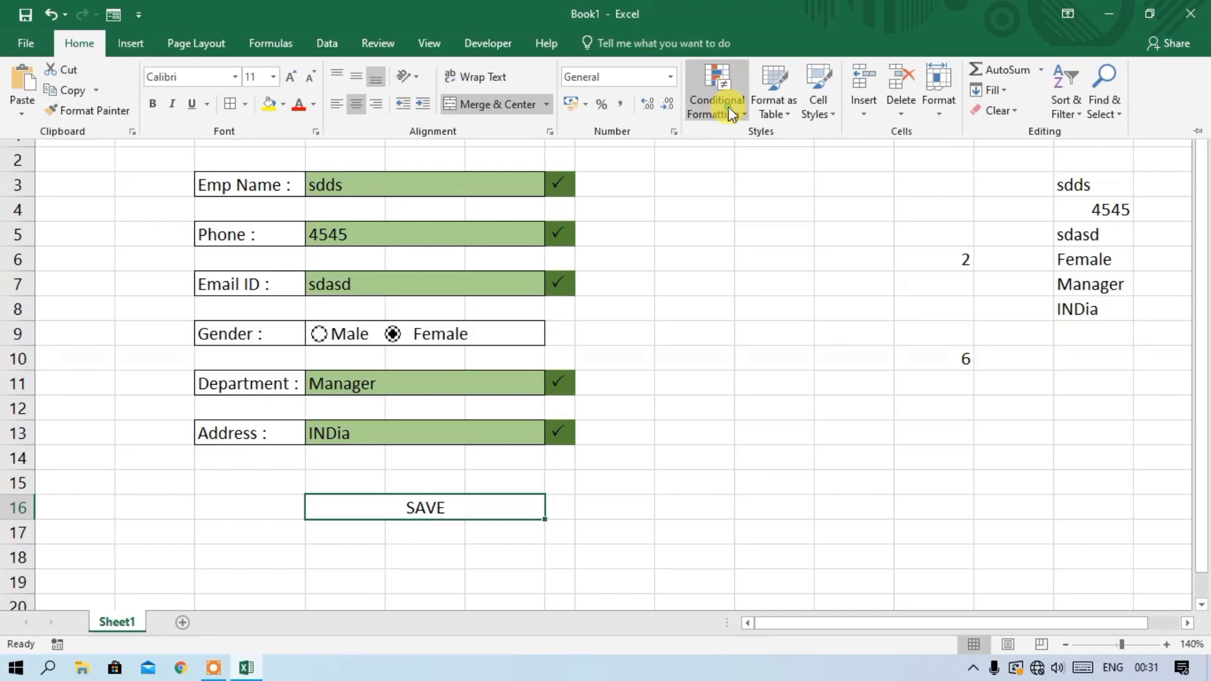
left_click(732, 114)
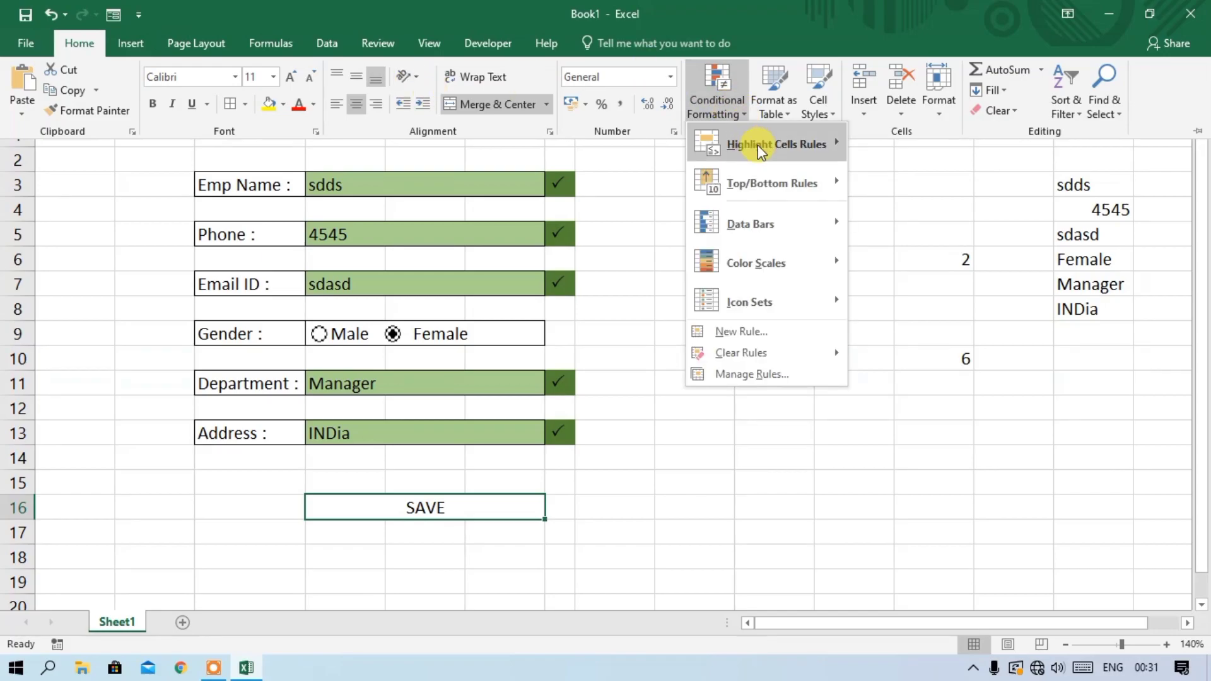
mouse_move(774, 145)
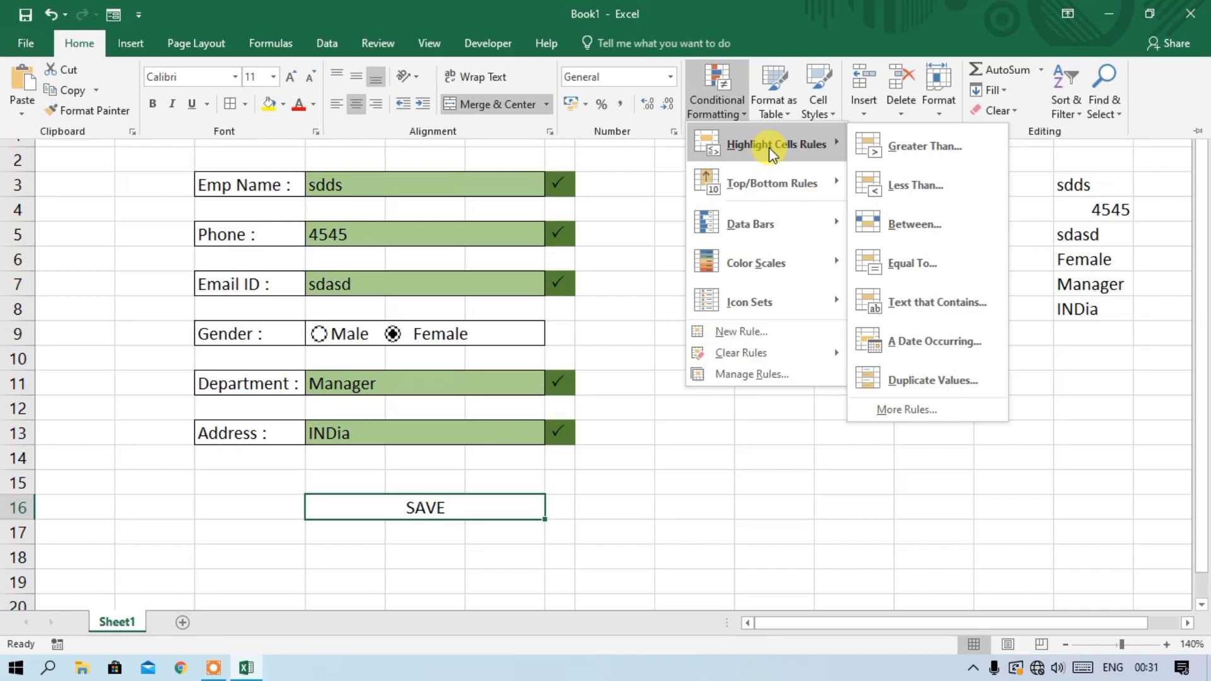
left_click(916, 409)
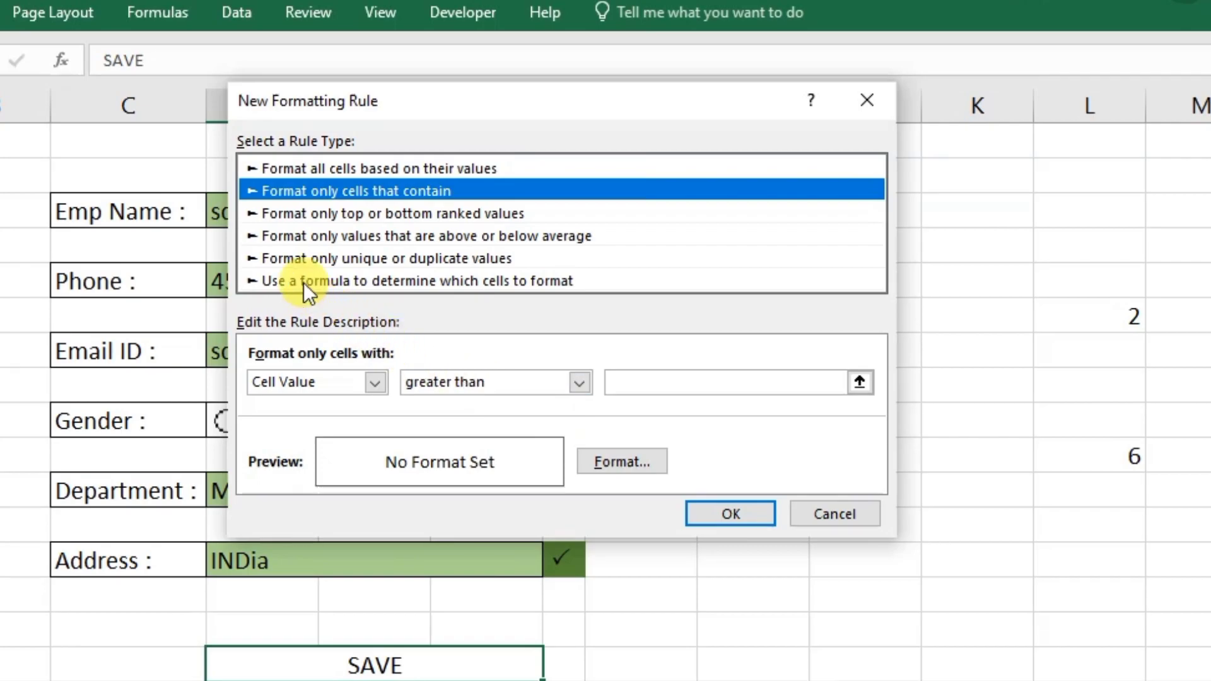
left_click(313, 280)
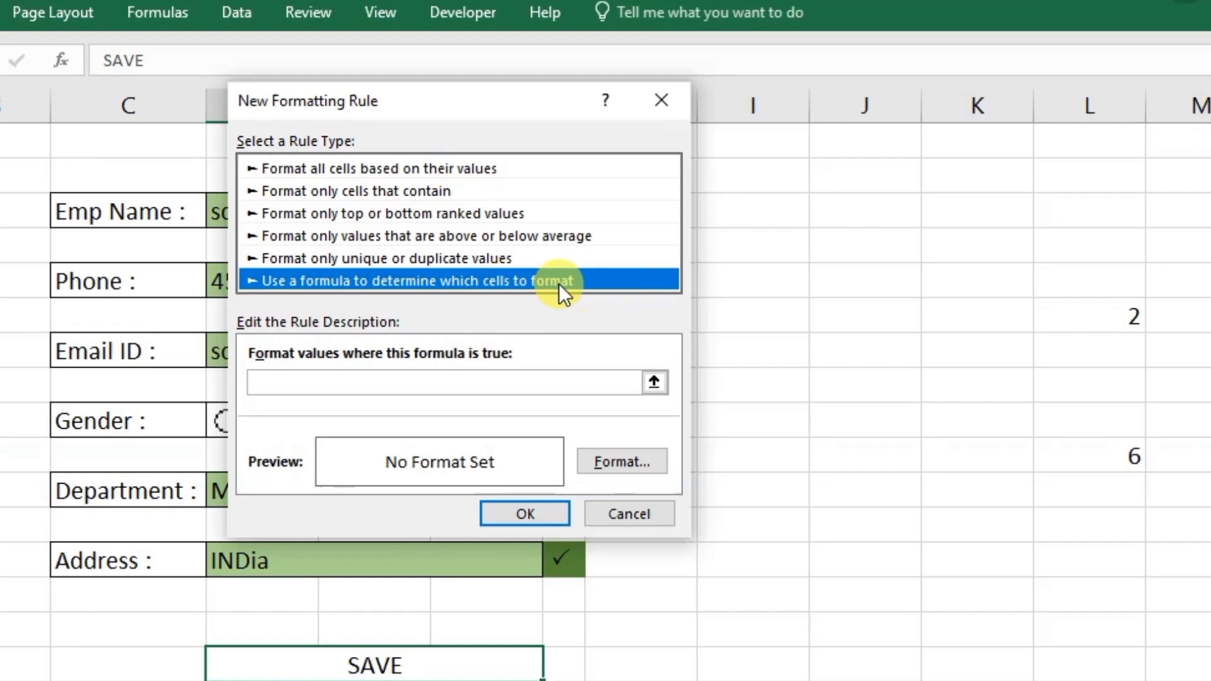
left_click(320, 381)
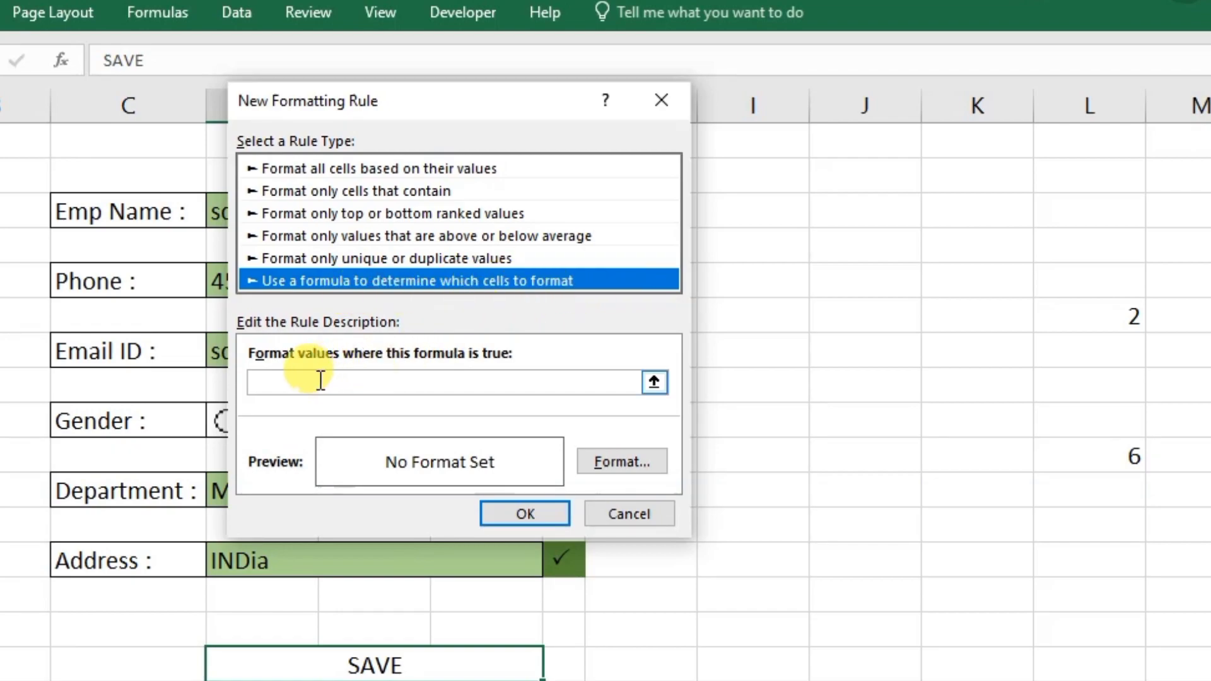
left_click(323, 381)
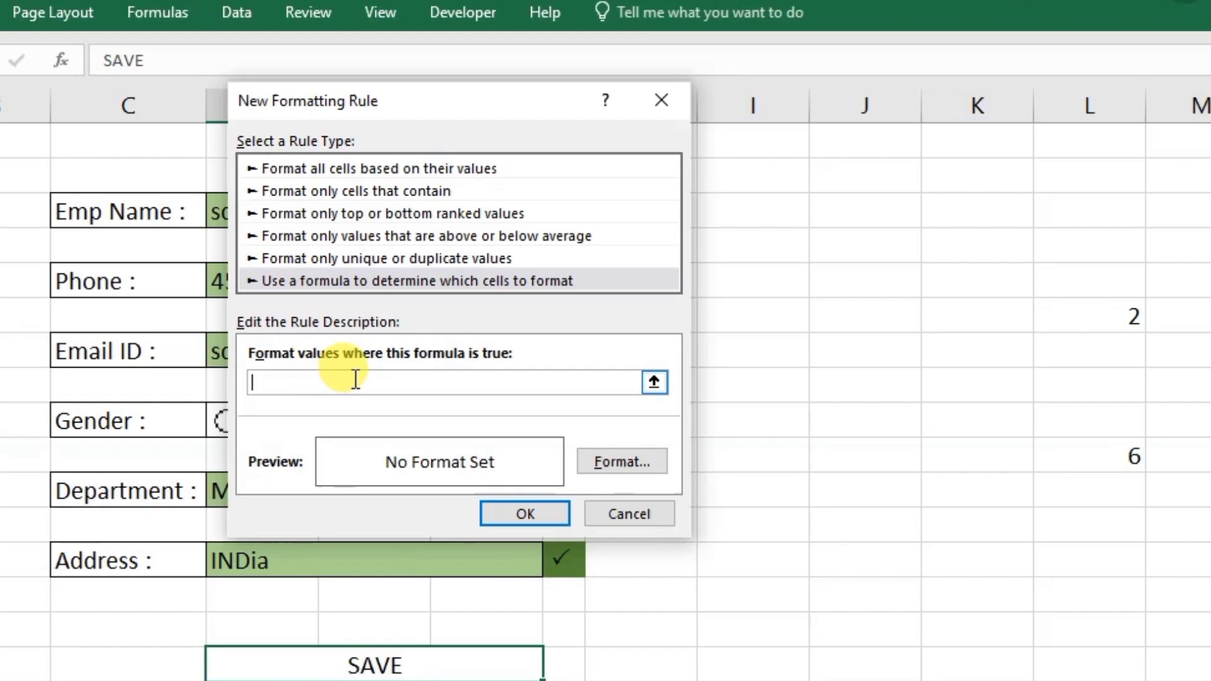
key("ctrl+v")
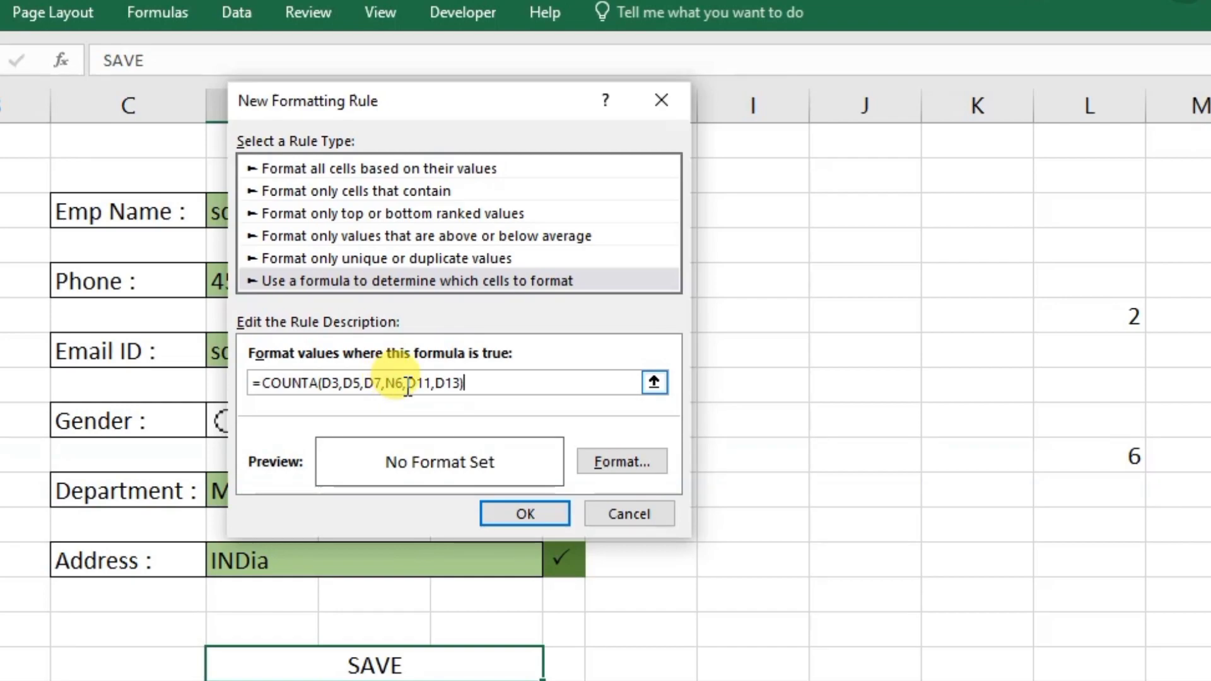
type("=")
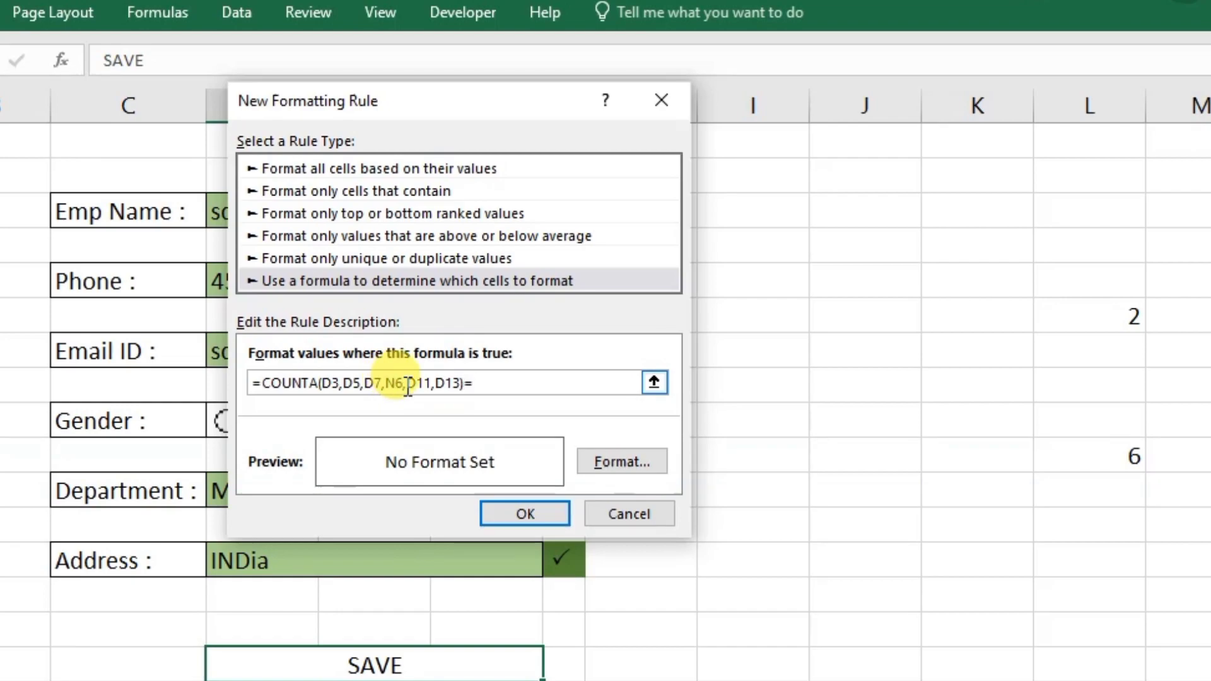
type("6")
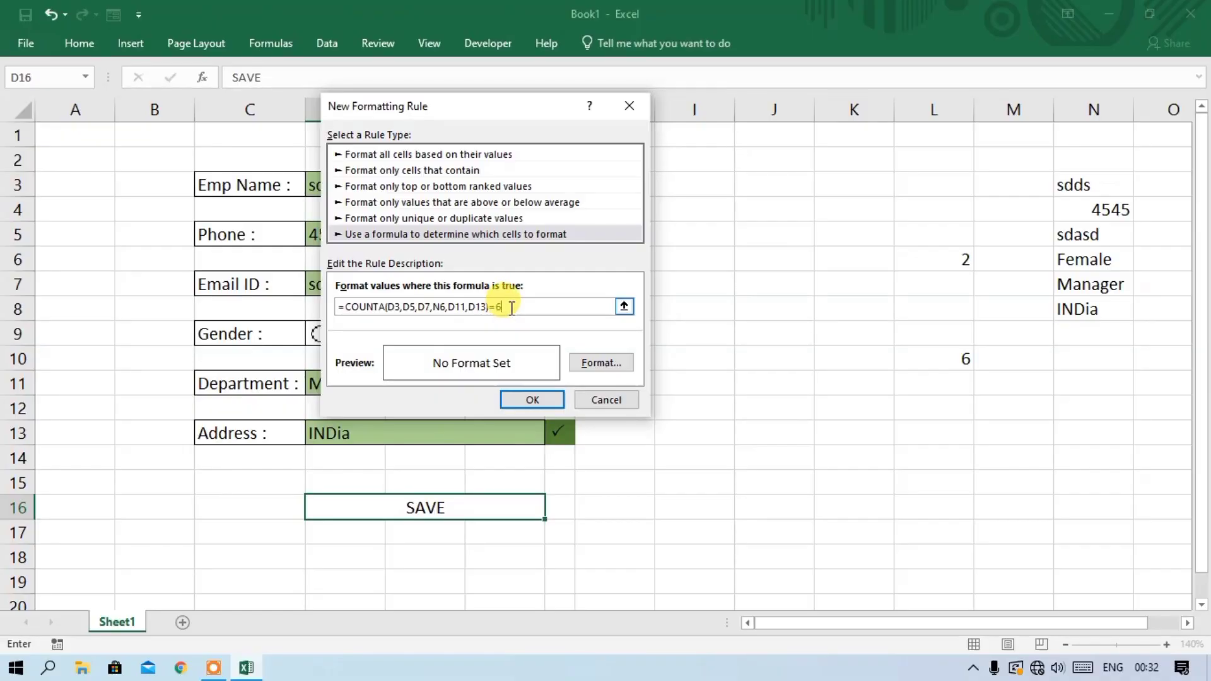
left_click_drag(476, 104, 773, 130)
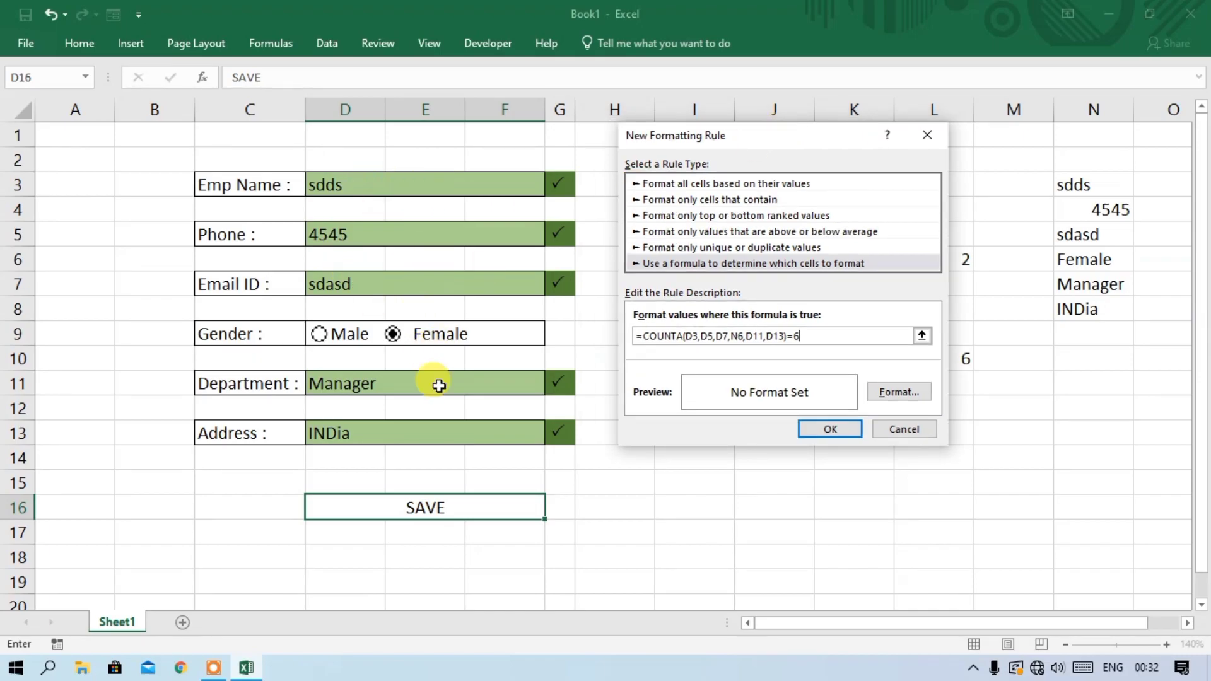
mouse_move(800, 135)
left_mouse_down()
mouse_move(586, 151)
mouse_move(518, 142)
left_mouse_up()
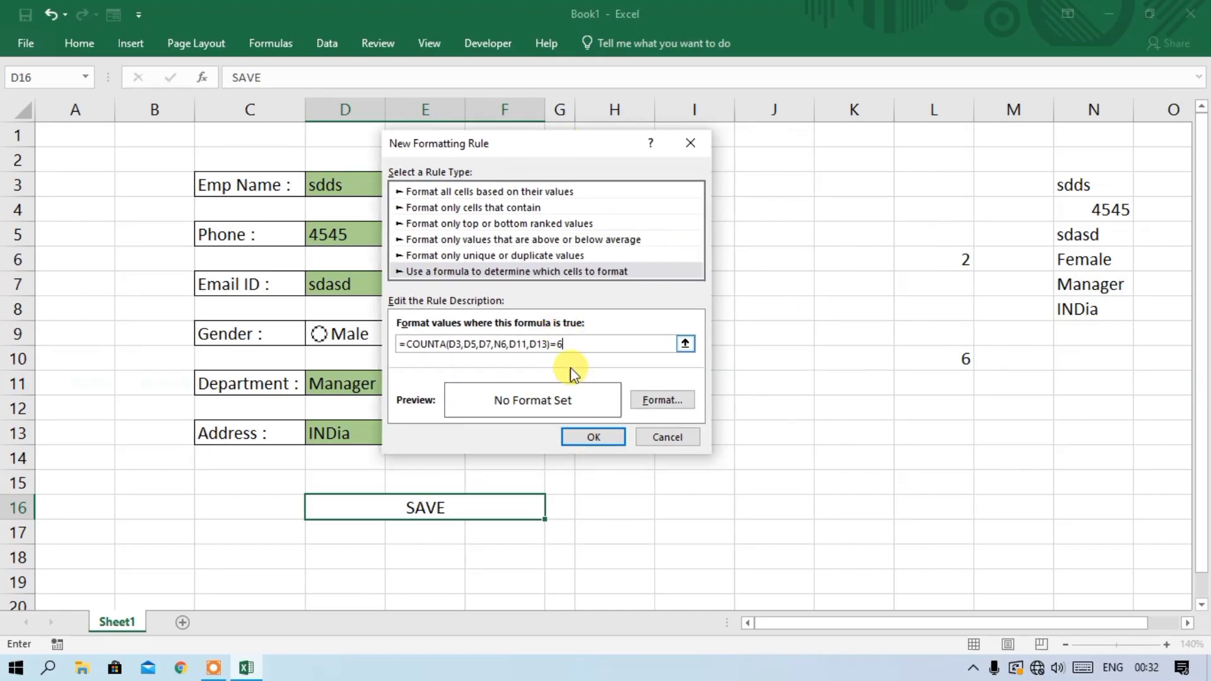
- Give the rule a dark green fill and apply it
left_click(671, 399)
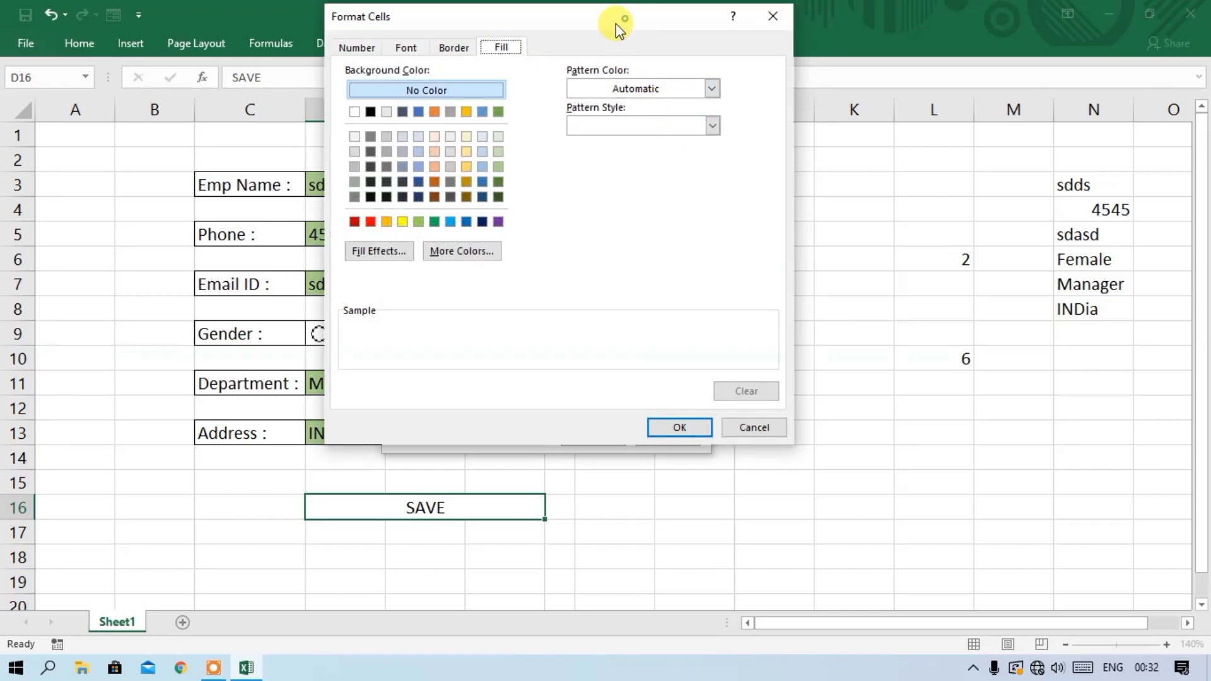
left_click_drag(615, 24, 415, 94)
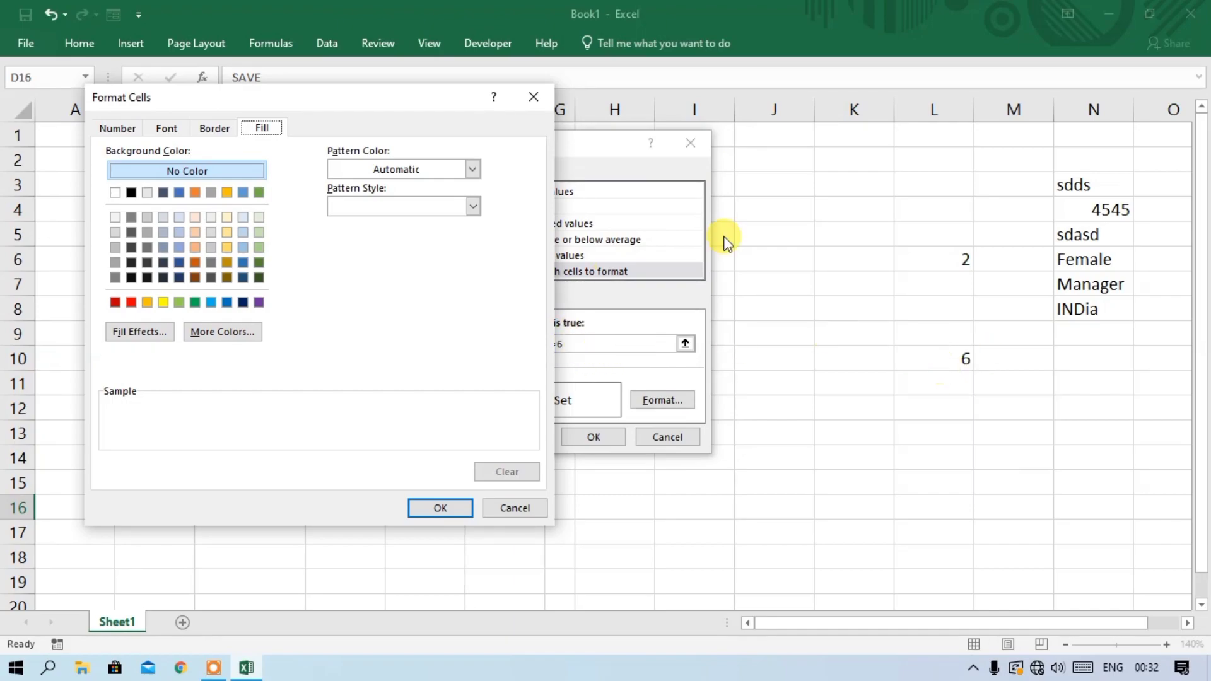
left_click_drag(396, 100, 862, 90)
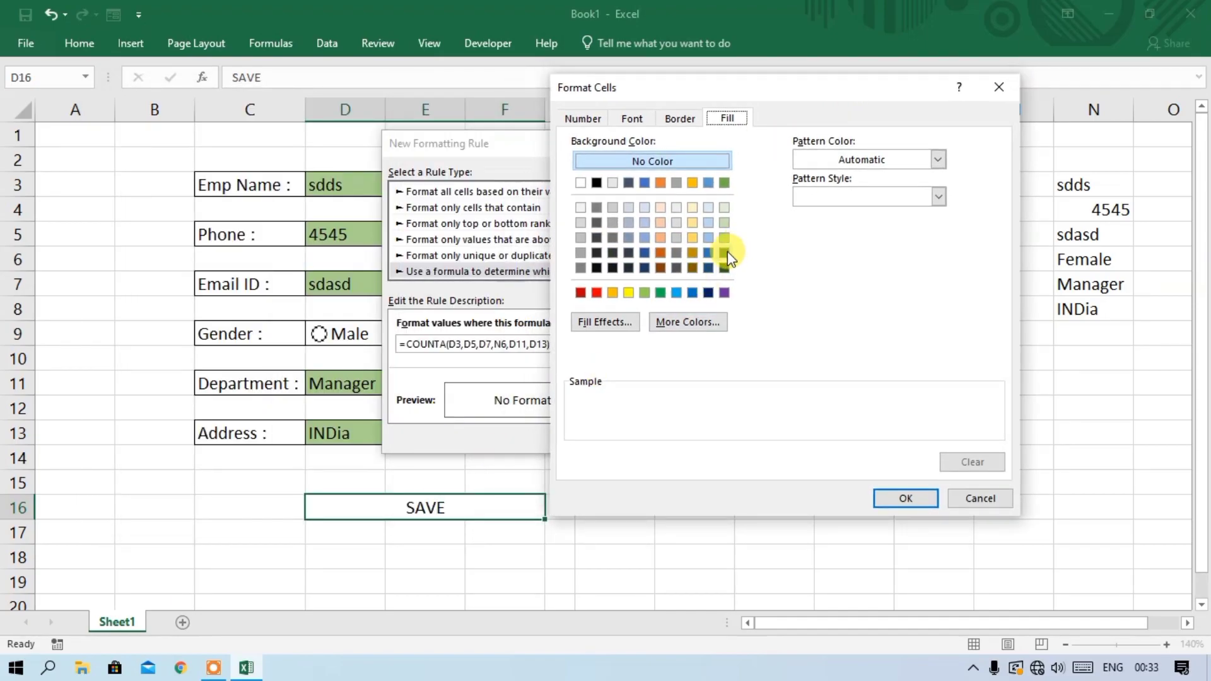
left_click(722, 254)
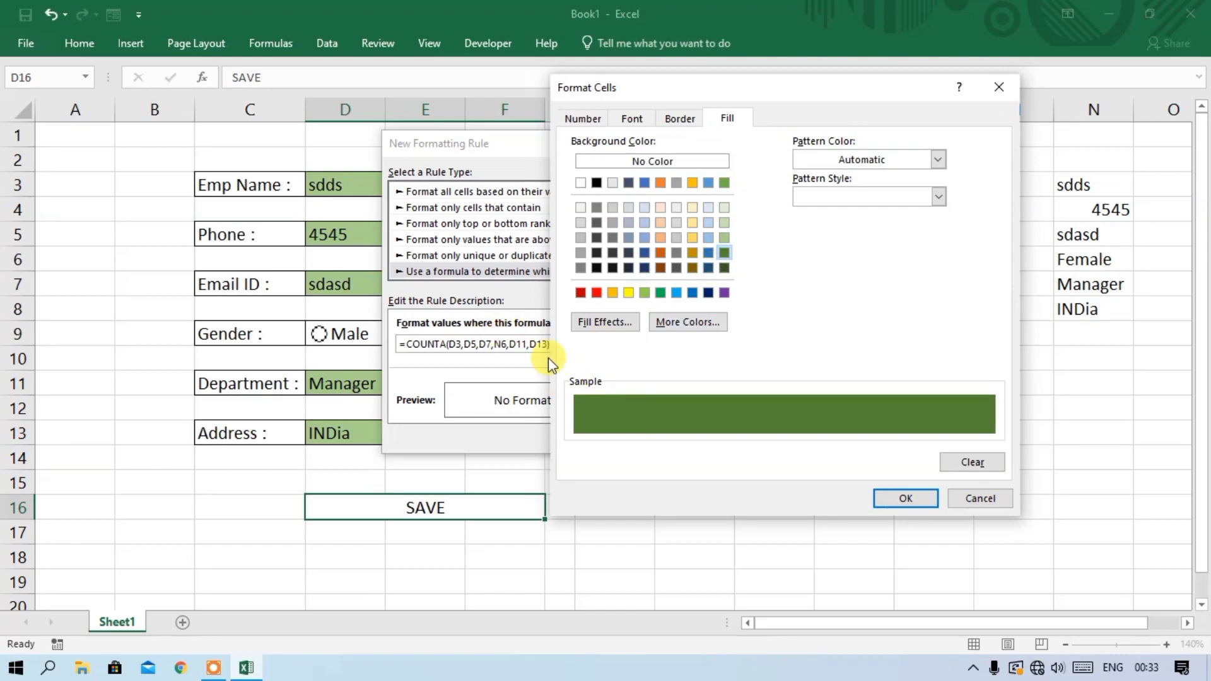
left_click(899, 496)
left_click(600, 436)
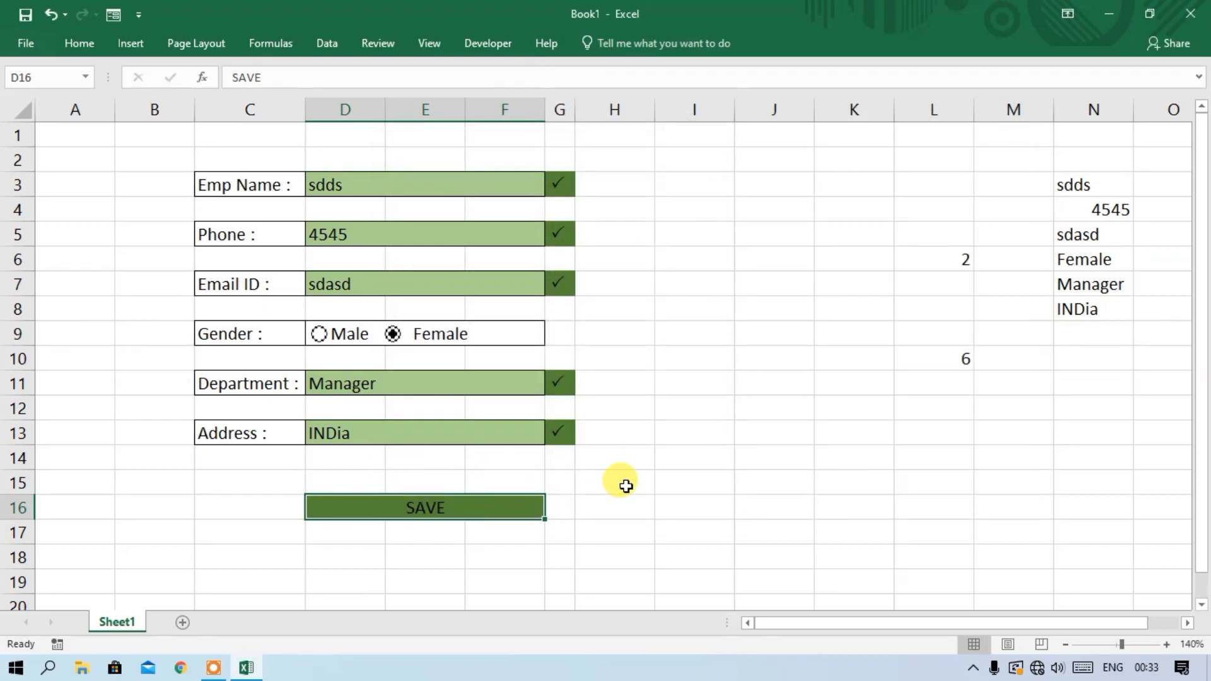
- Replace the Emp Name in D3 with fgfg and check the SAVE cell's green fill returns
left_click(464, 182)
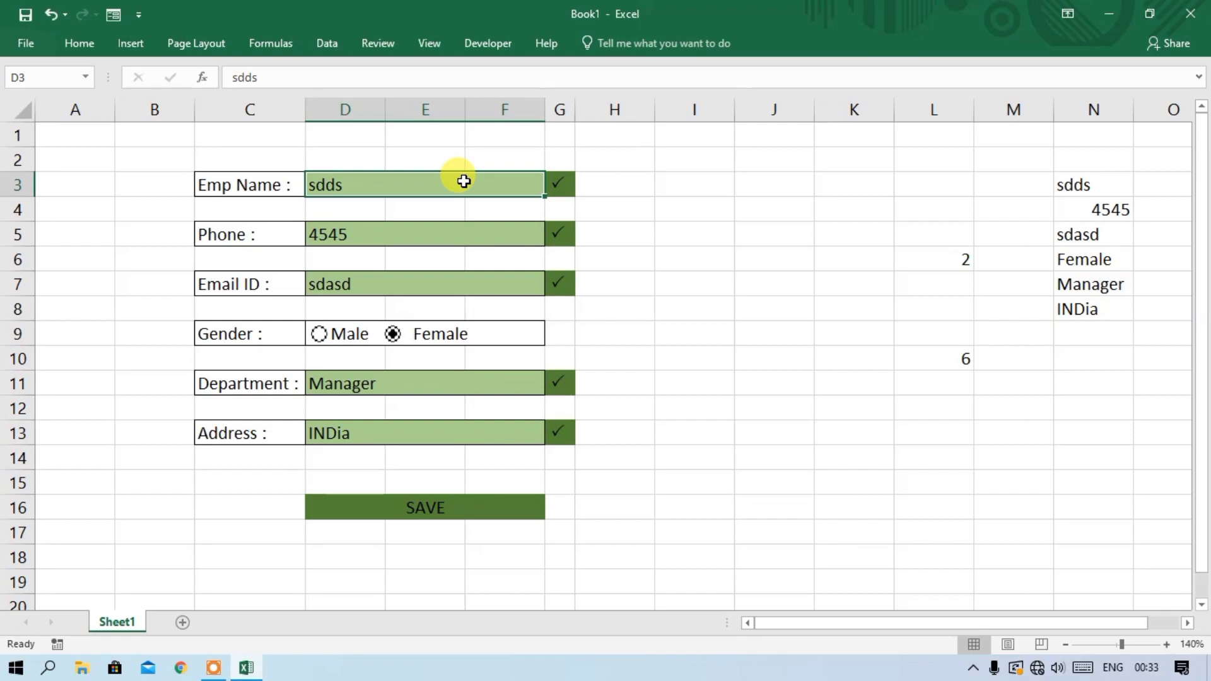
key("Delete")
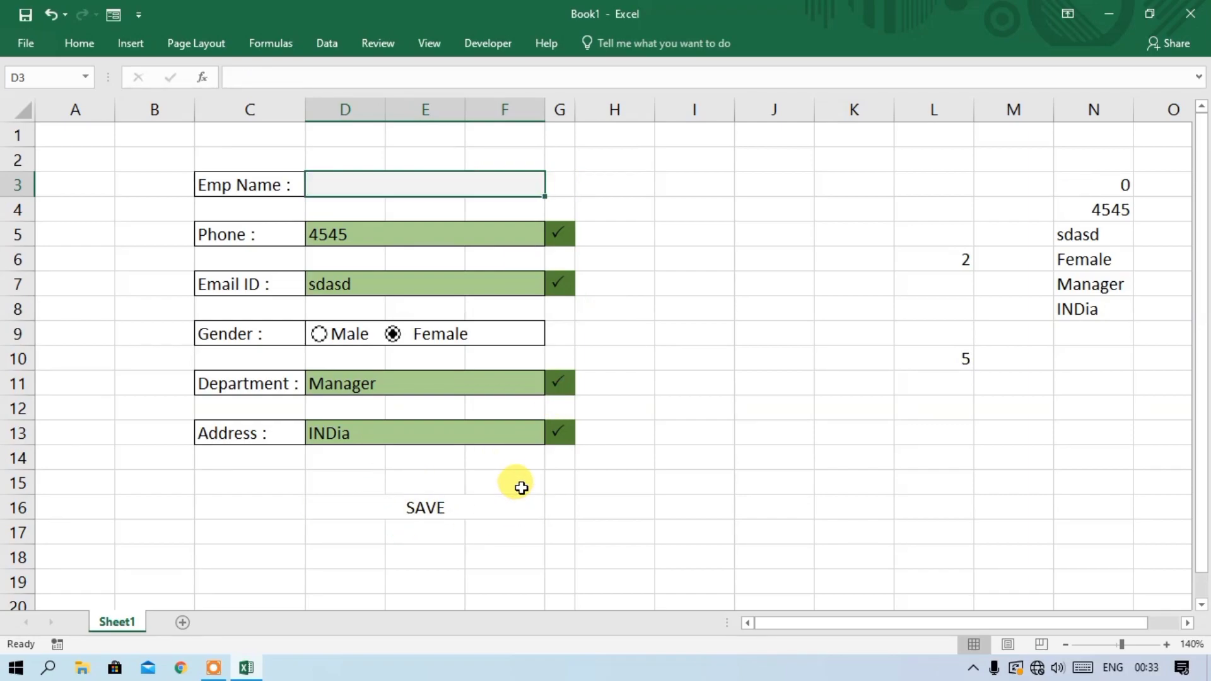
type("fgfg")
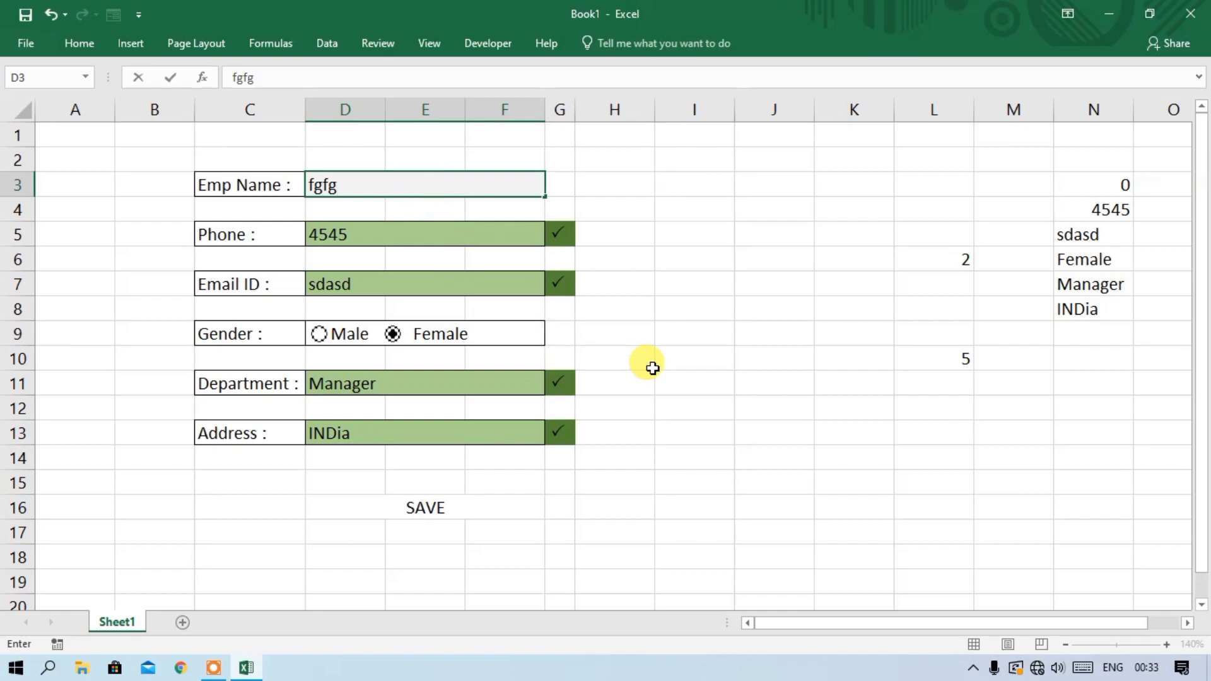
left_click(650, 365)
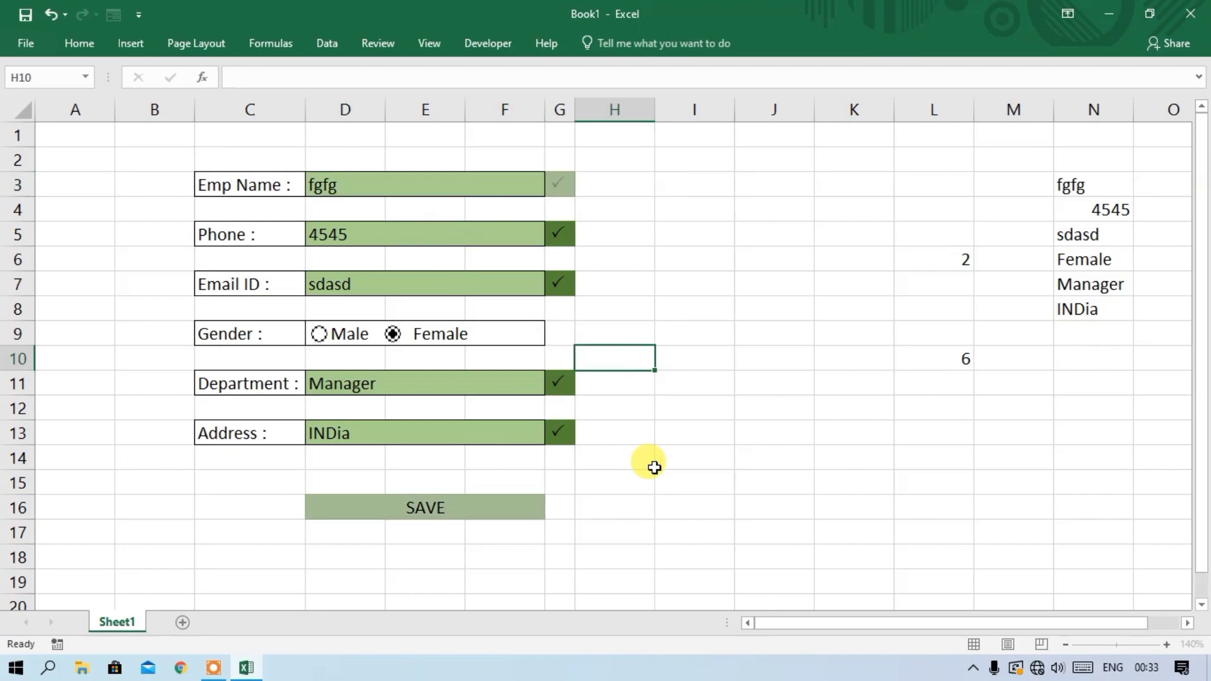
left_click(512, 500)
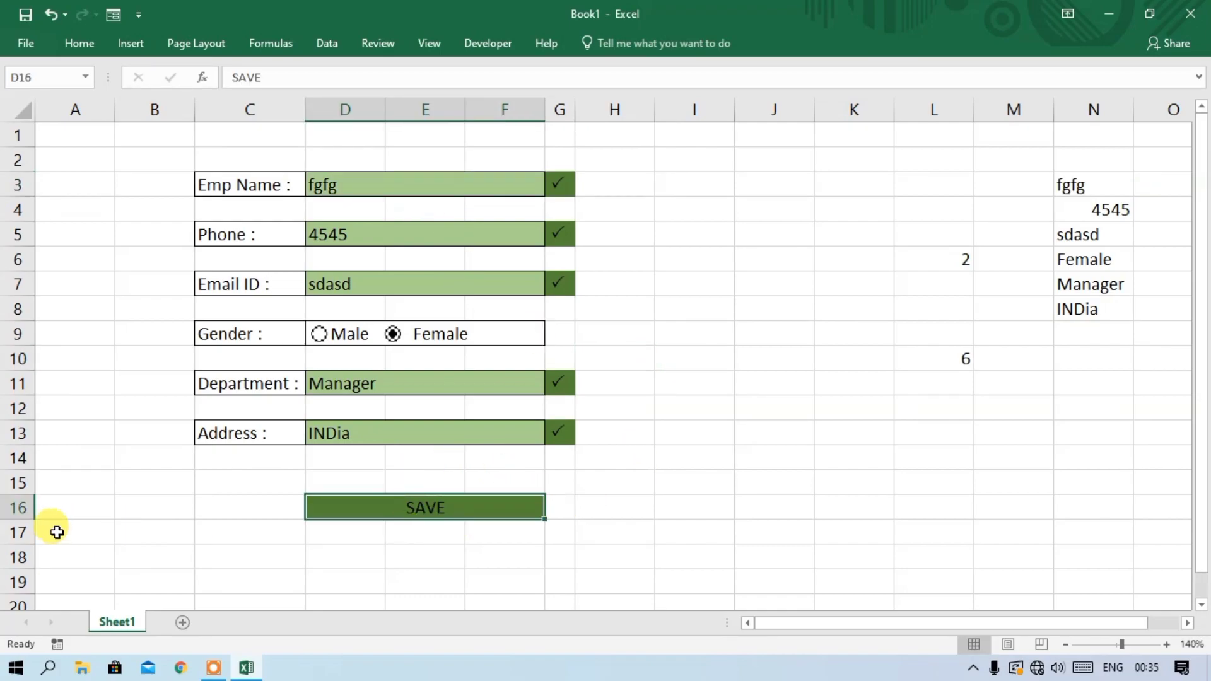
left_click(27, 508)
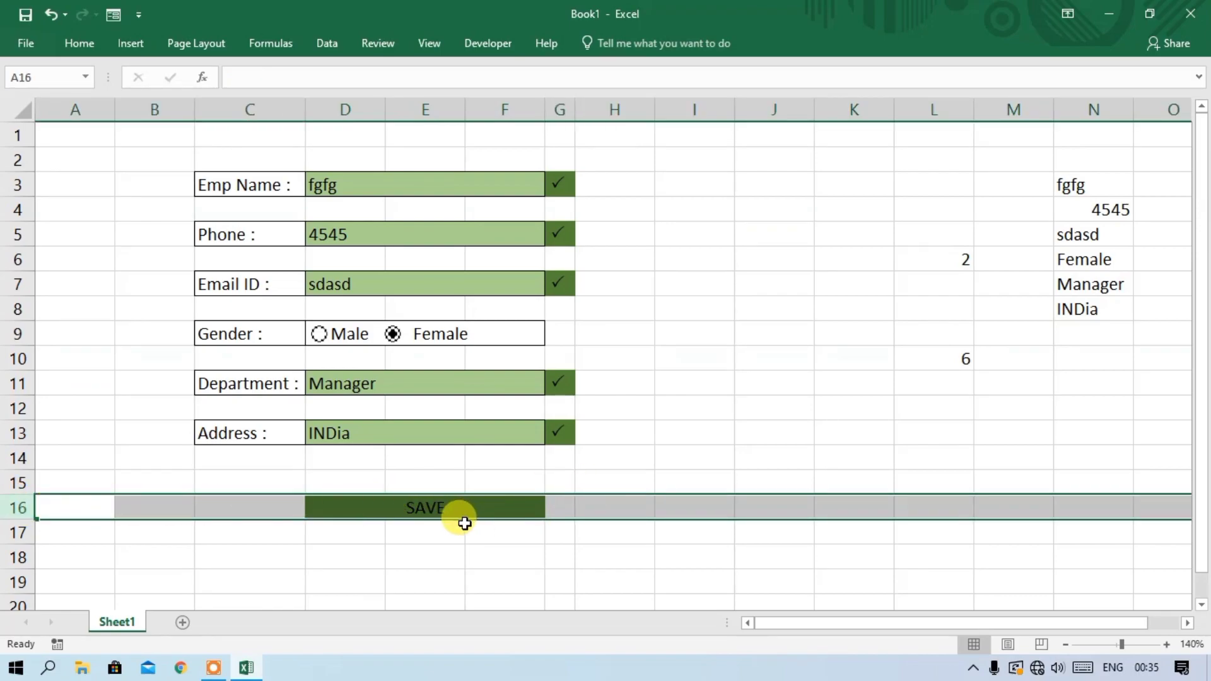
- Cut the SAVE row 16 and paste it into row 30
key("ctrl+x")
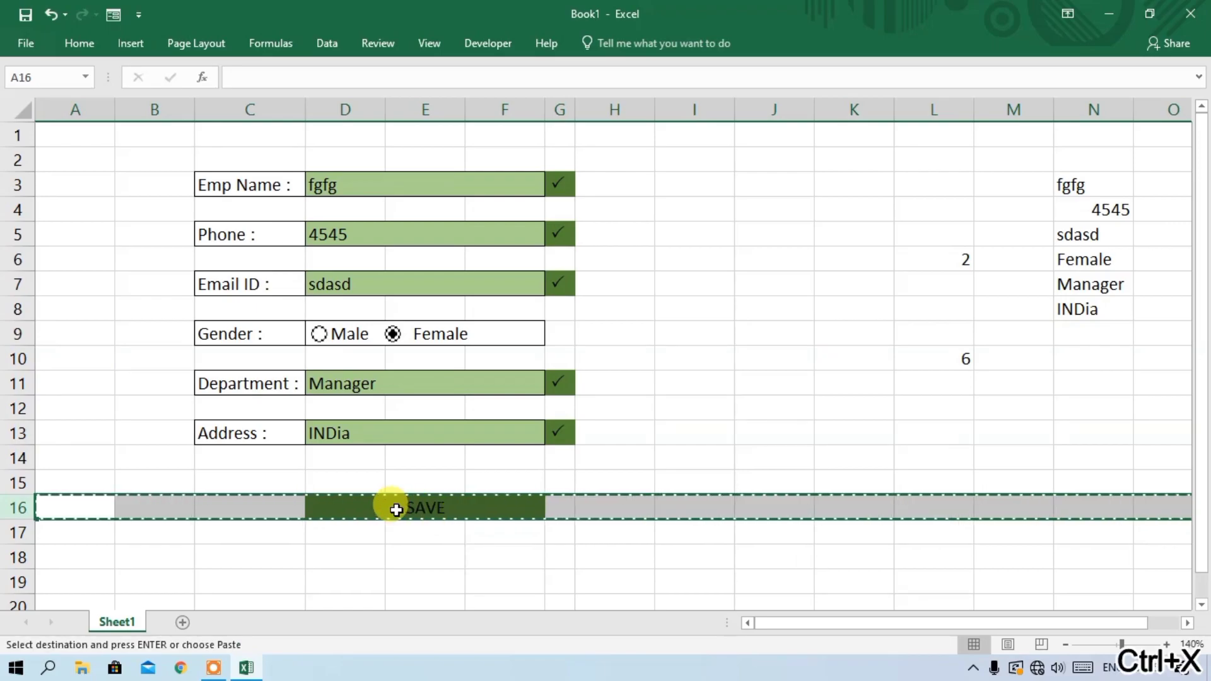
scroll(401, 496, "down", 1)
scroll(398, 491, "down", 1)
scroll(391, 479, "down", 4)
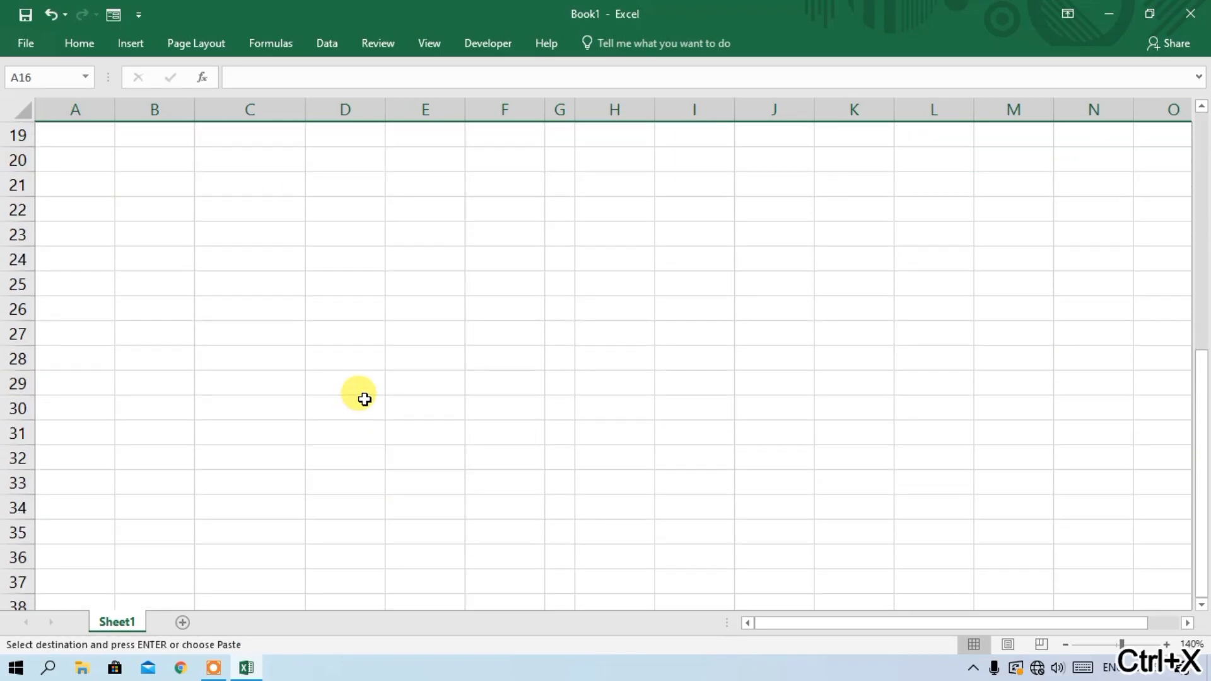
scroll(362, 401, "up", 3)
scroll(360, 404, "up", 1)
scroll(265, 498, "down", 3)
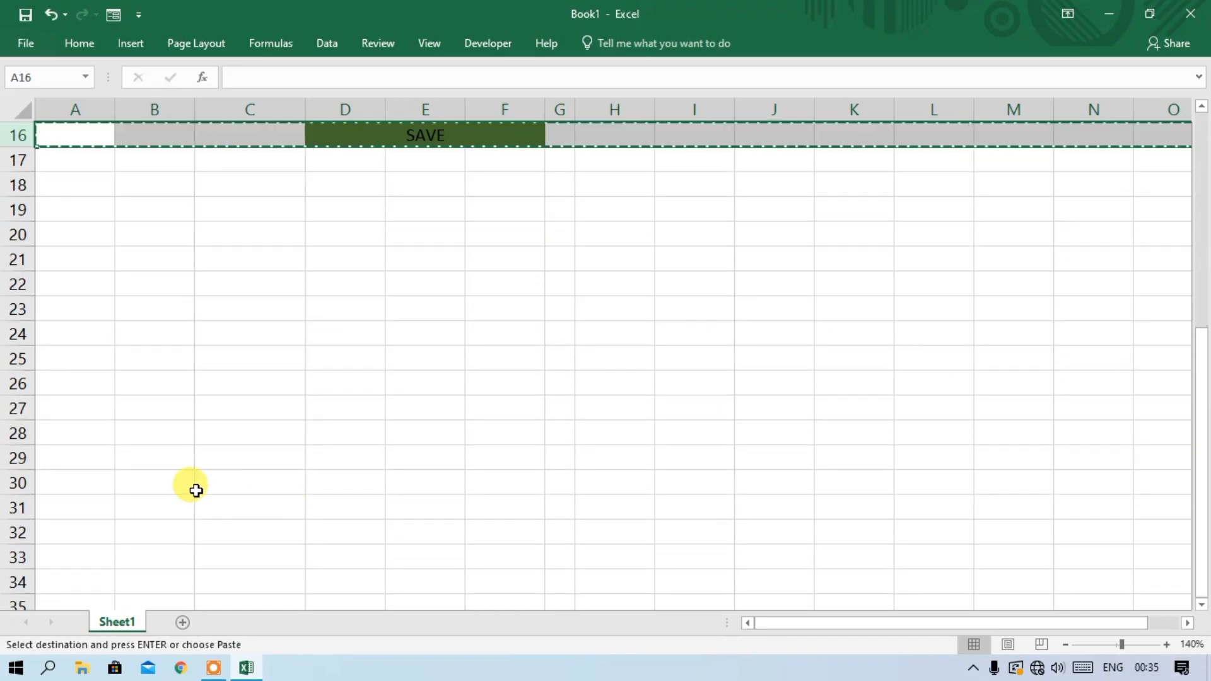
left_click(63, 478)
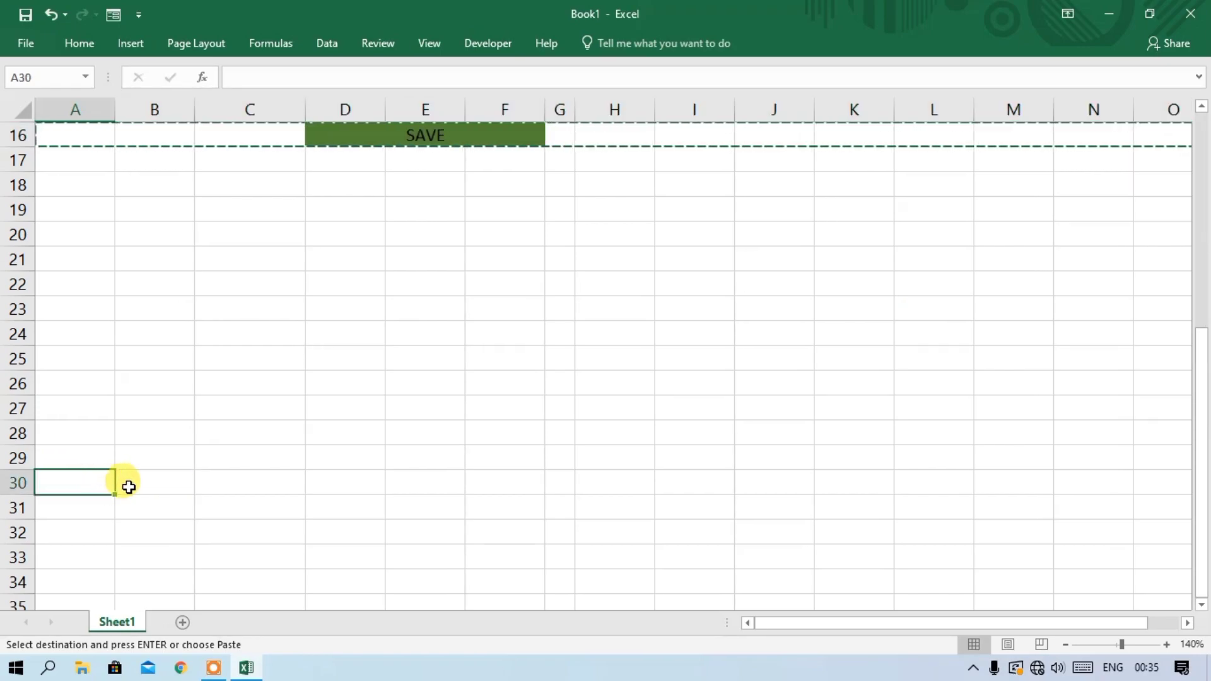
key("Return")
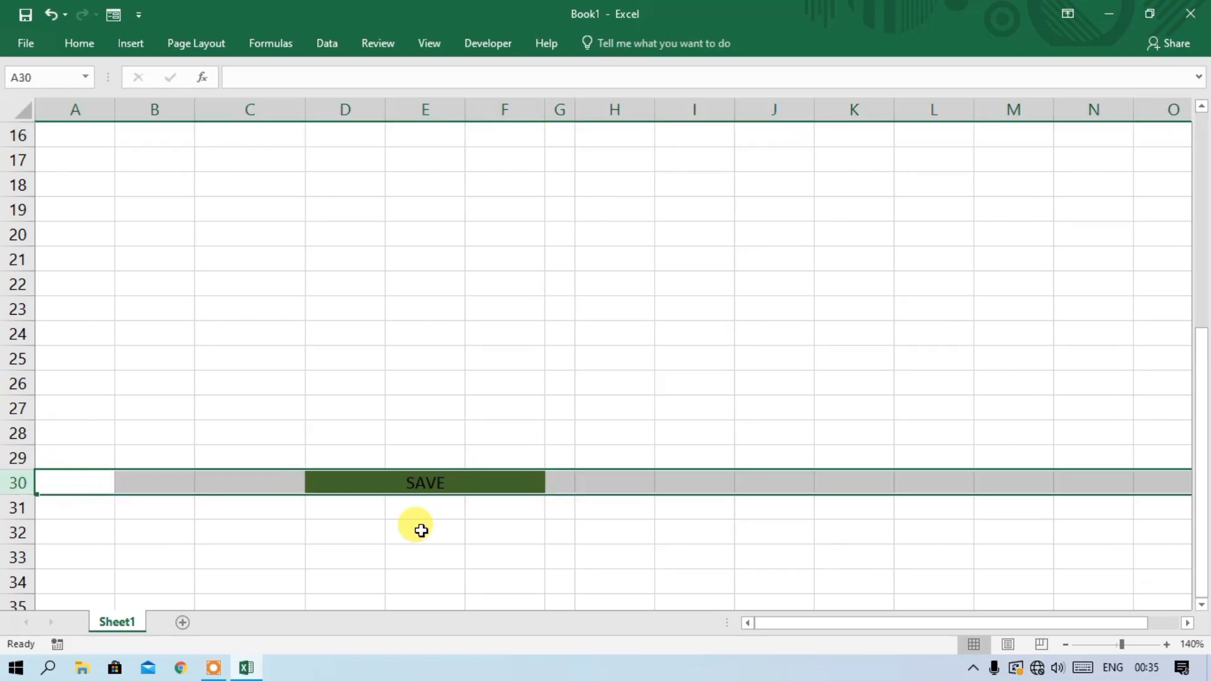
left_click(414, 523)
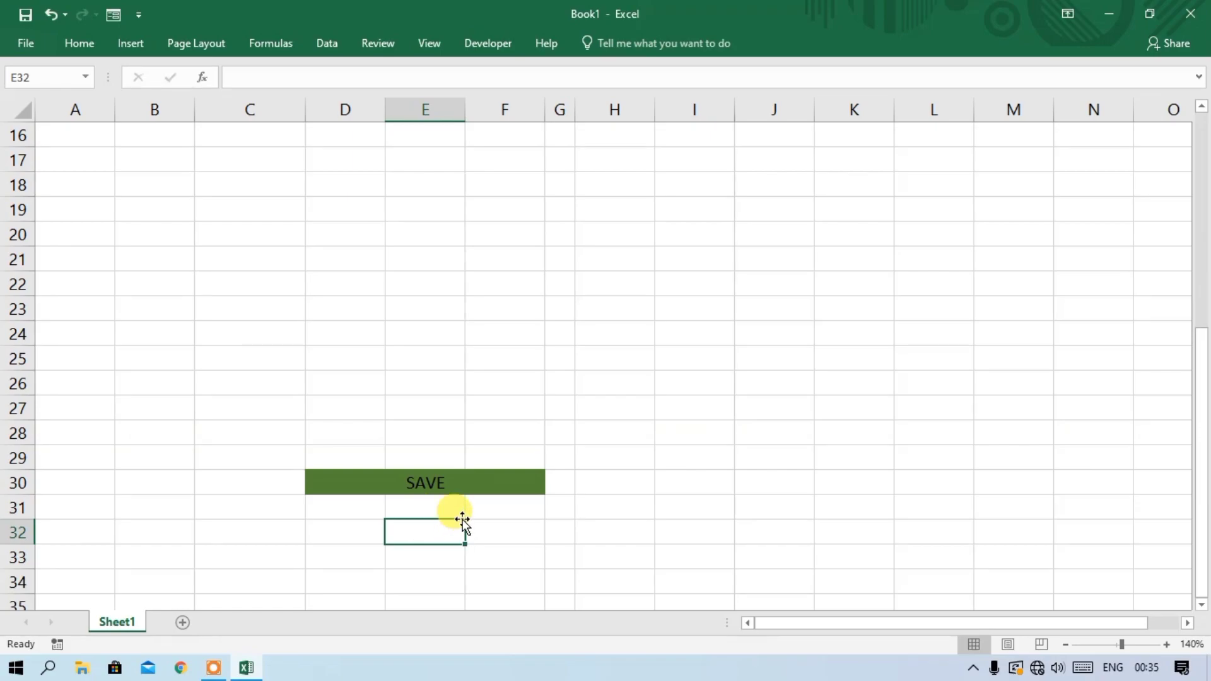
- Paste the D30 SAVE cell as a linked picture and position it in row 16
left_click(446, 485)
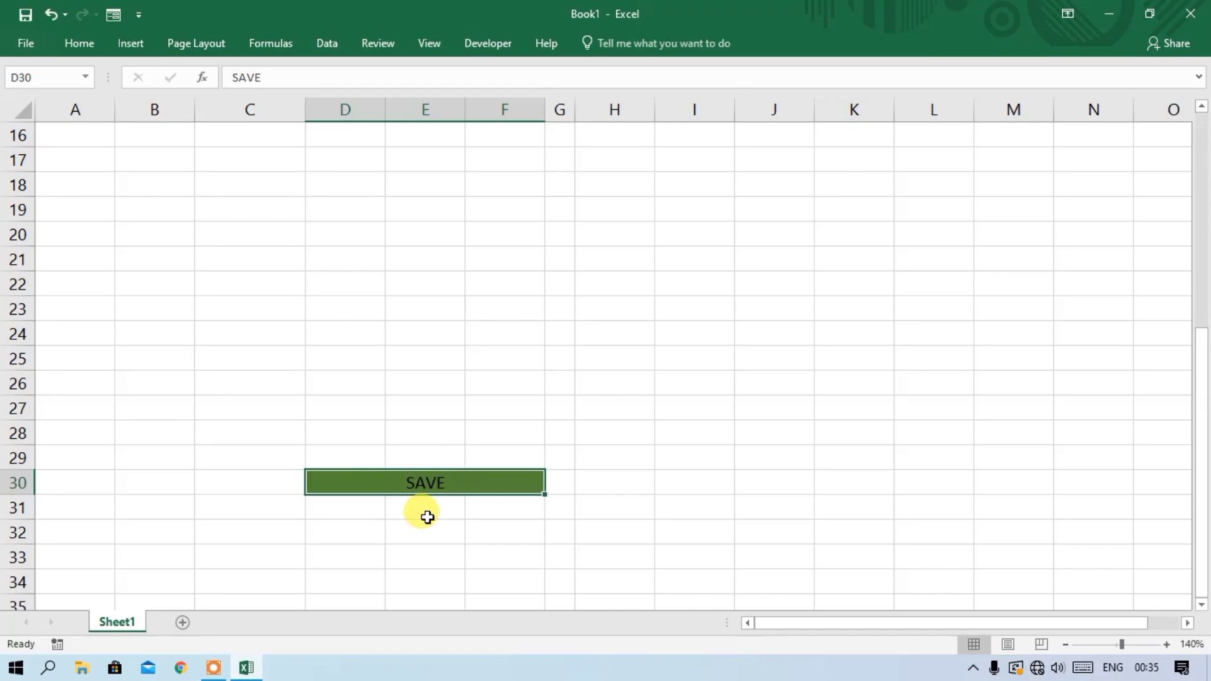
key("ctrl+c")
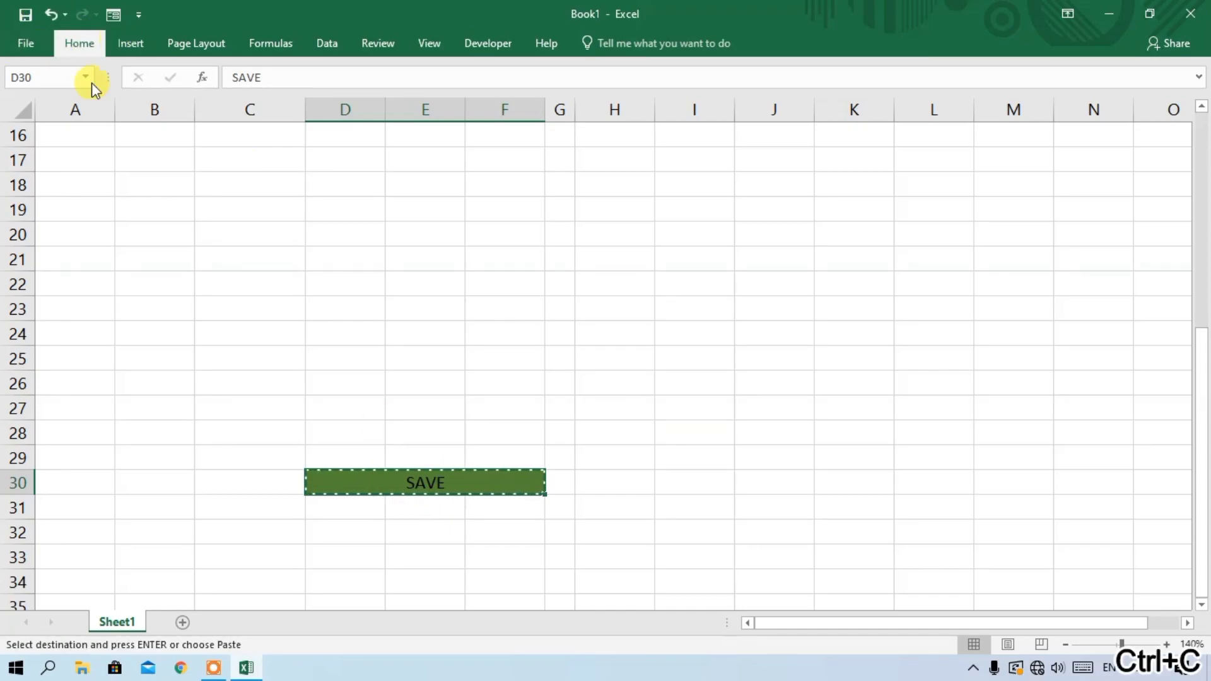
left_click(78, 42)
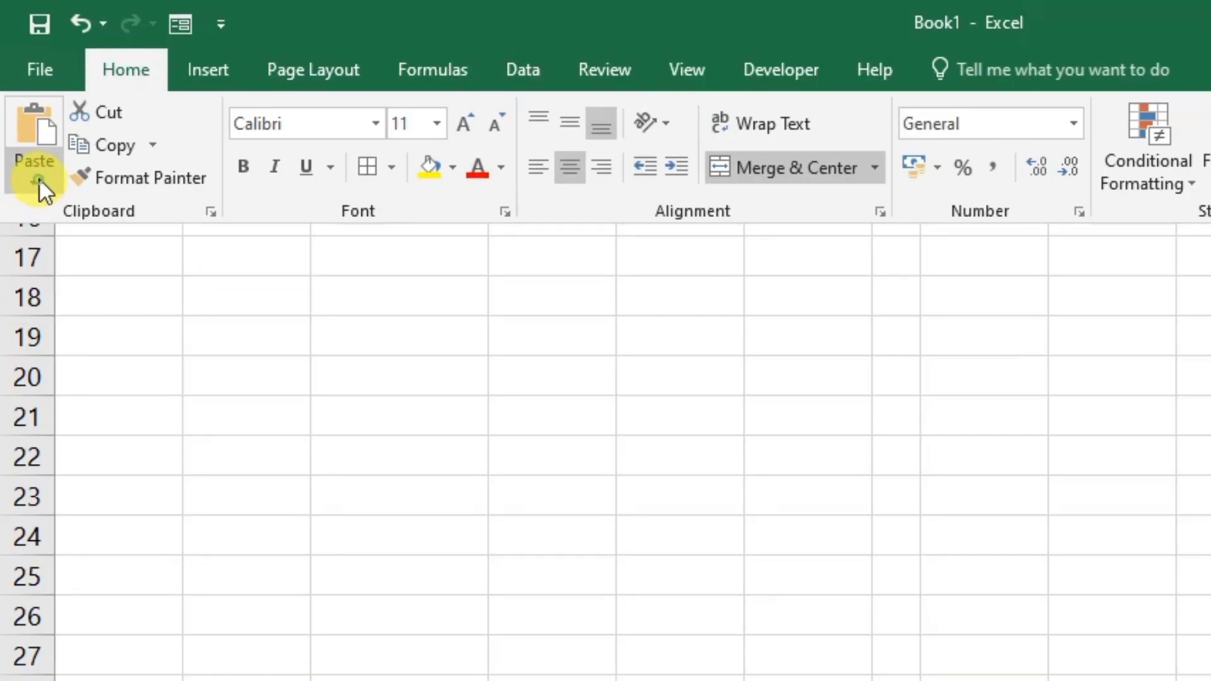
left_click(39, 178)
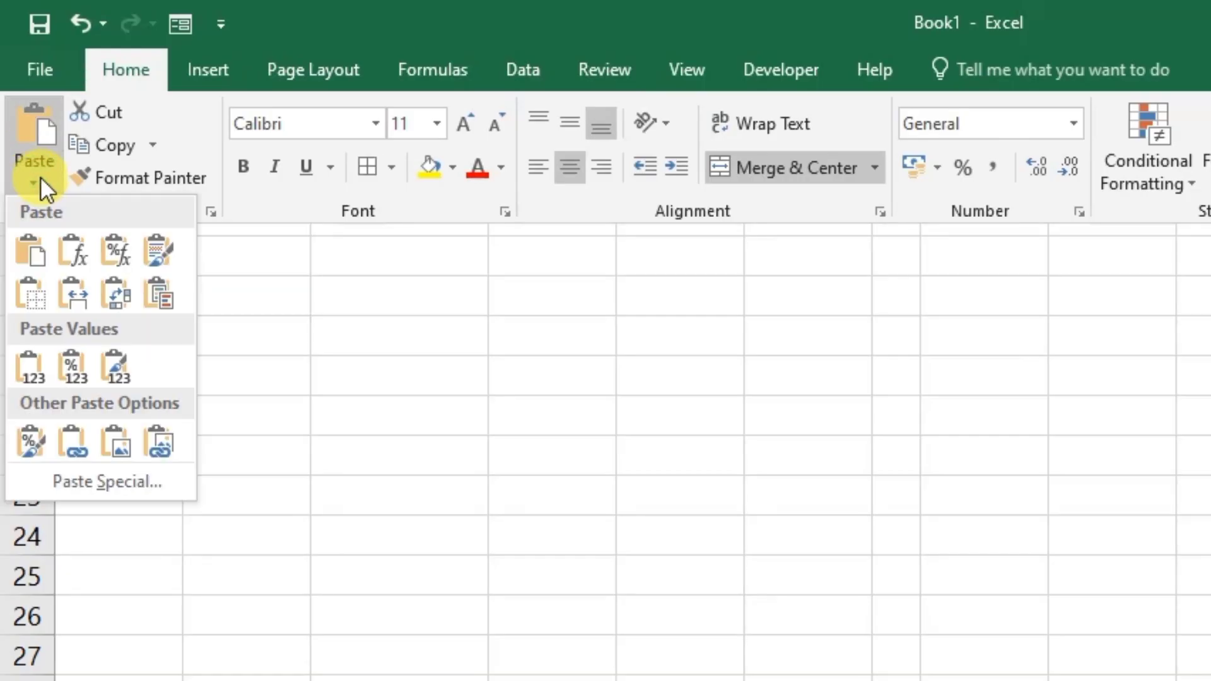
left_click(162, 441)
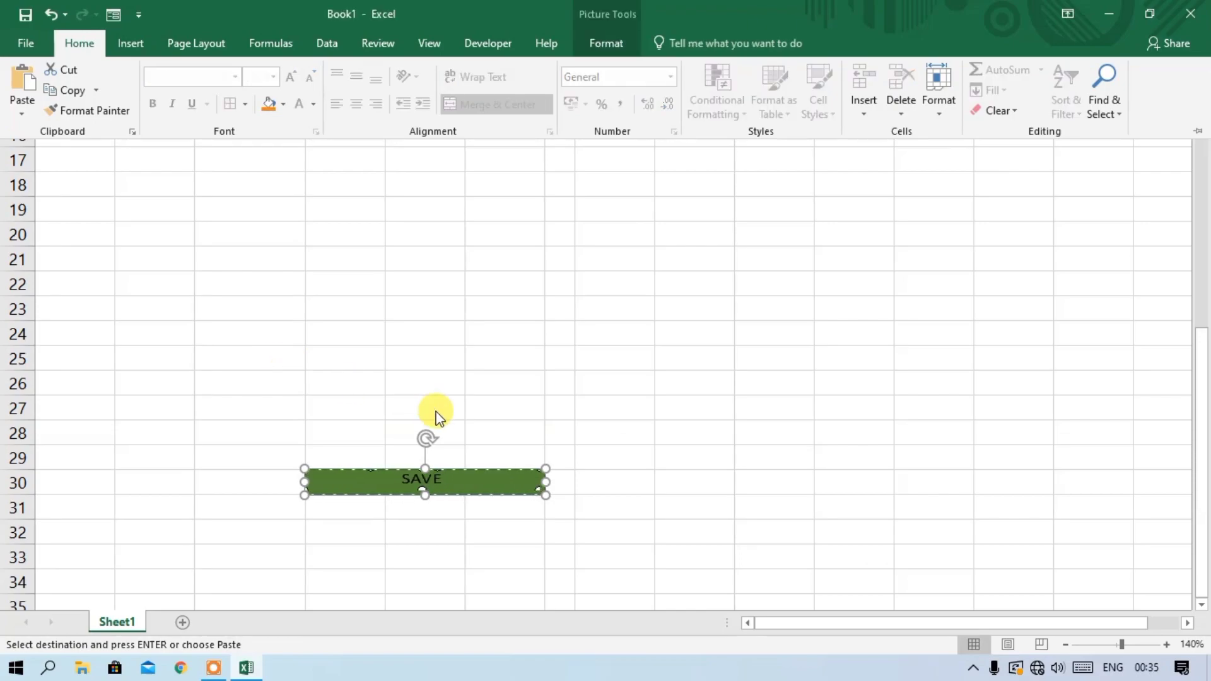
left_click(465, 482)
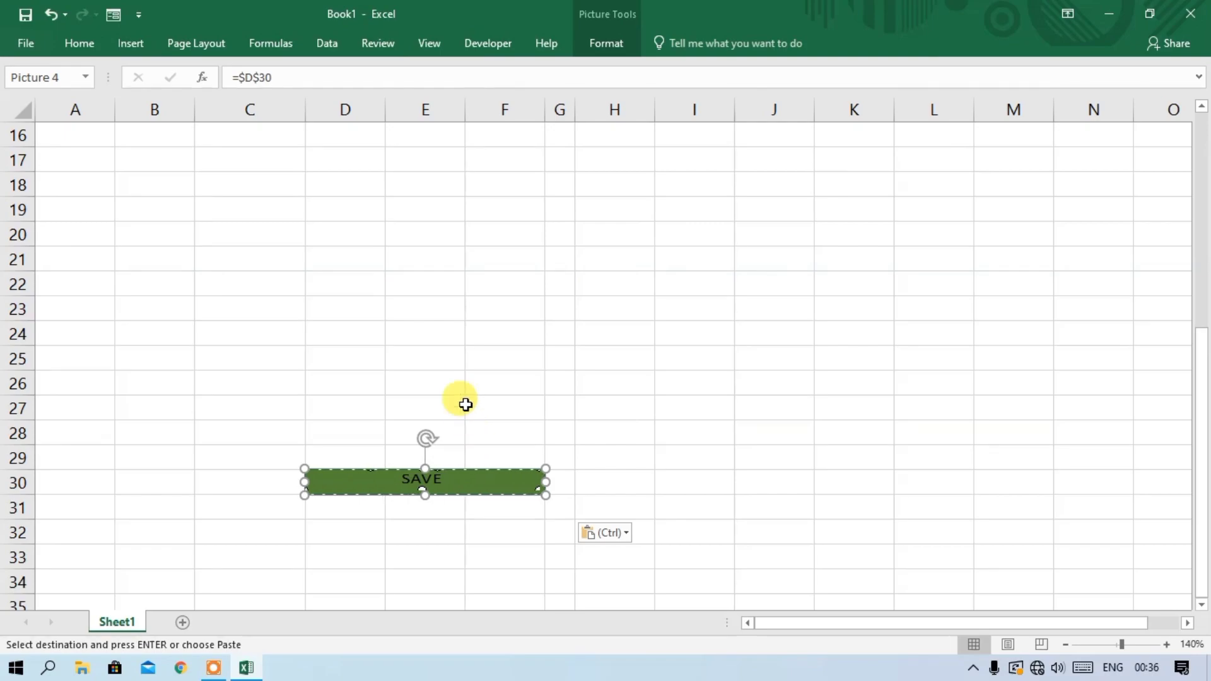
mouse_move(475, 482)
left_mouse_down()
mouse_move(483, 124)
mouse_move(477, 484)
left_mouse_up()
right_click(476, 485)
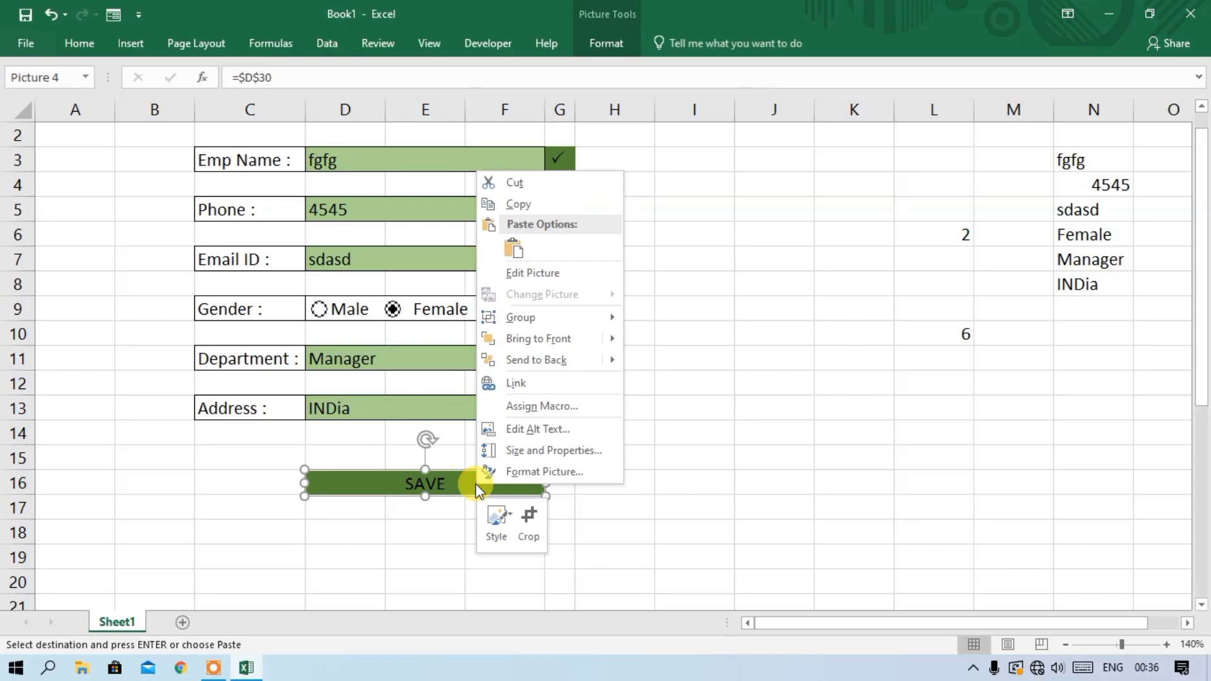
left_click(176, 470)
left_click(692, 508)
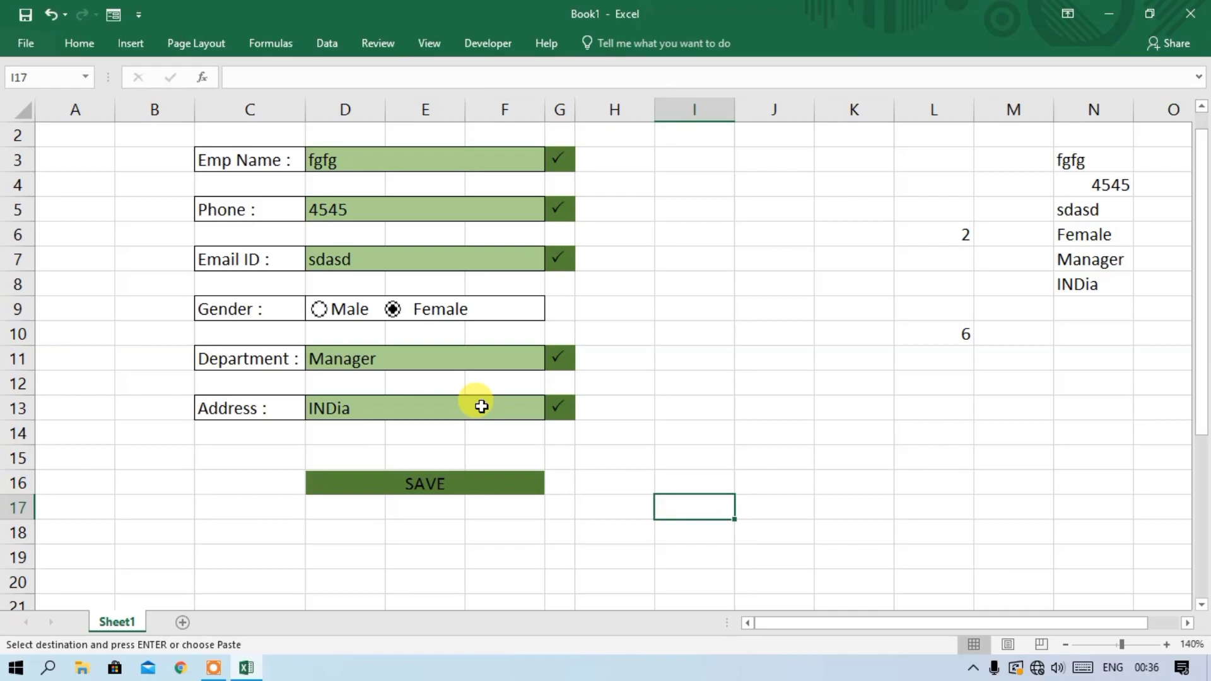
- Open the Clipboard pane and clear its history
left_click(82, 39)
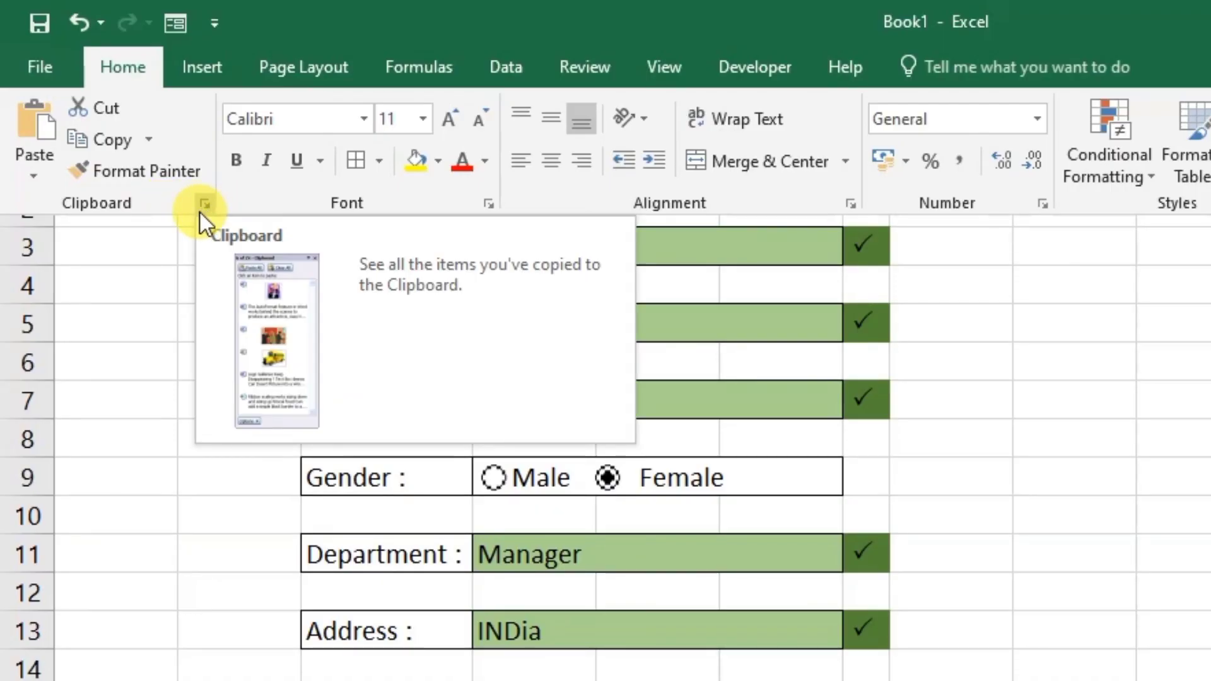
left_click(203, 210)
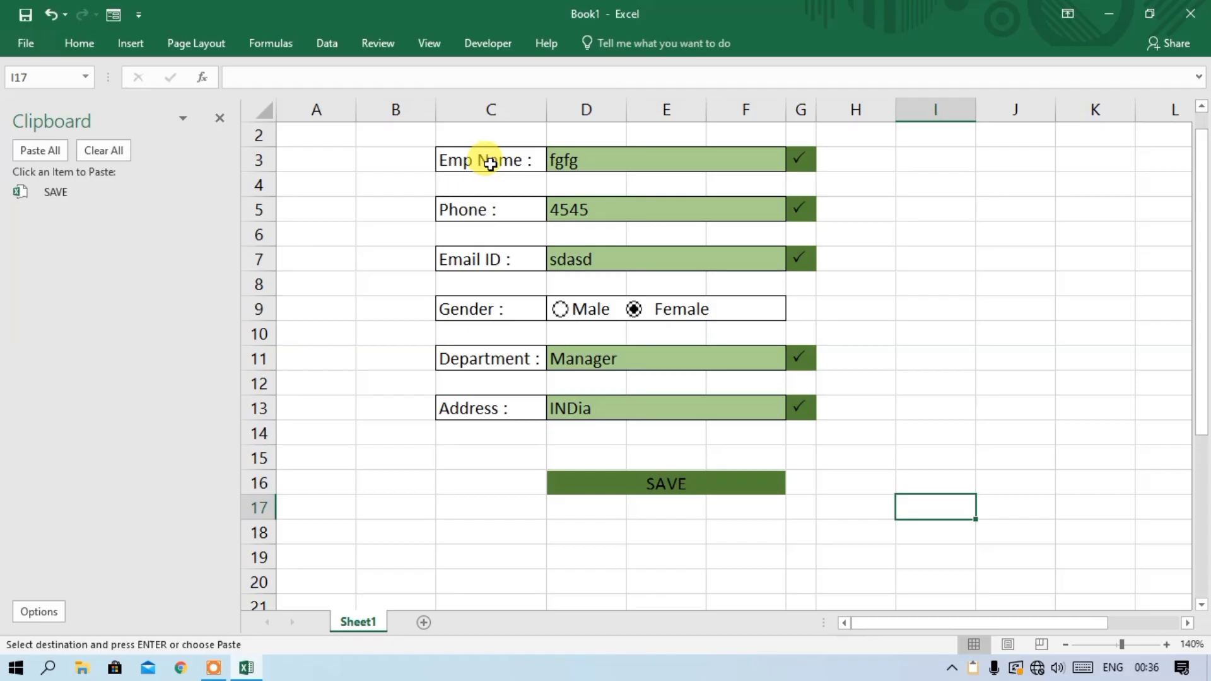
left_click(491, 163)
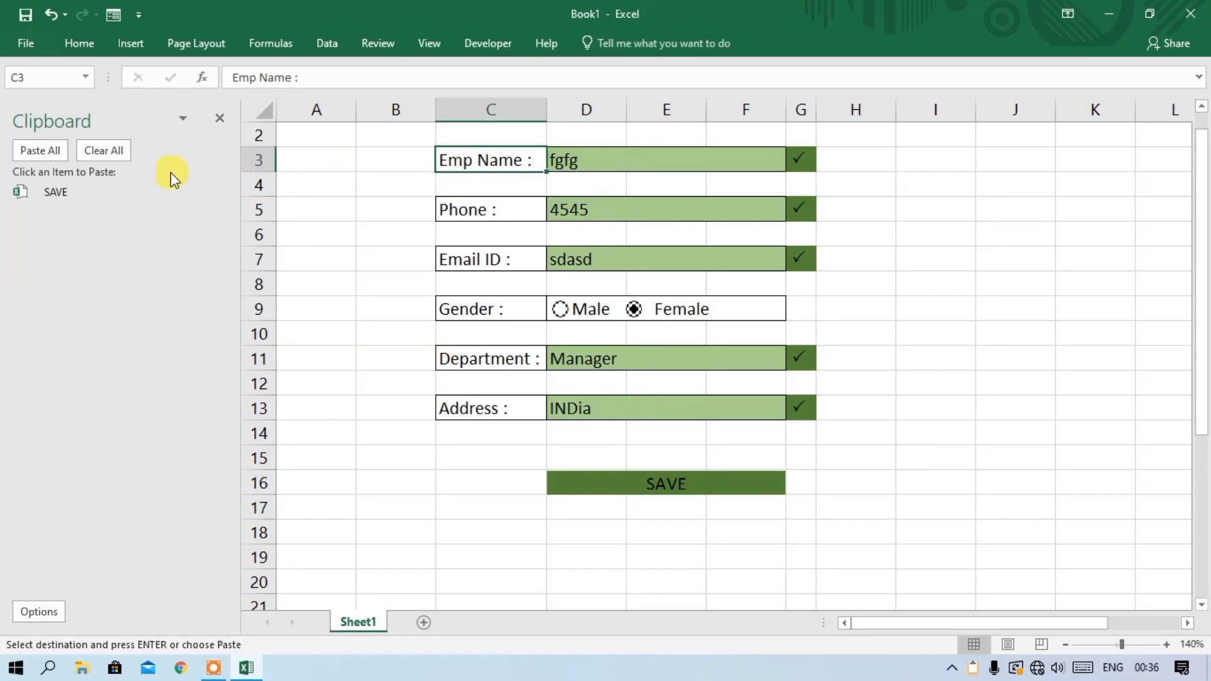
left_click(119, 159)
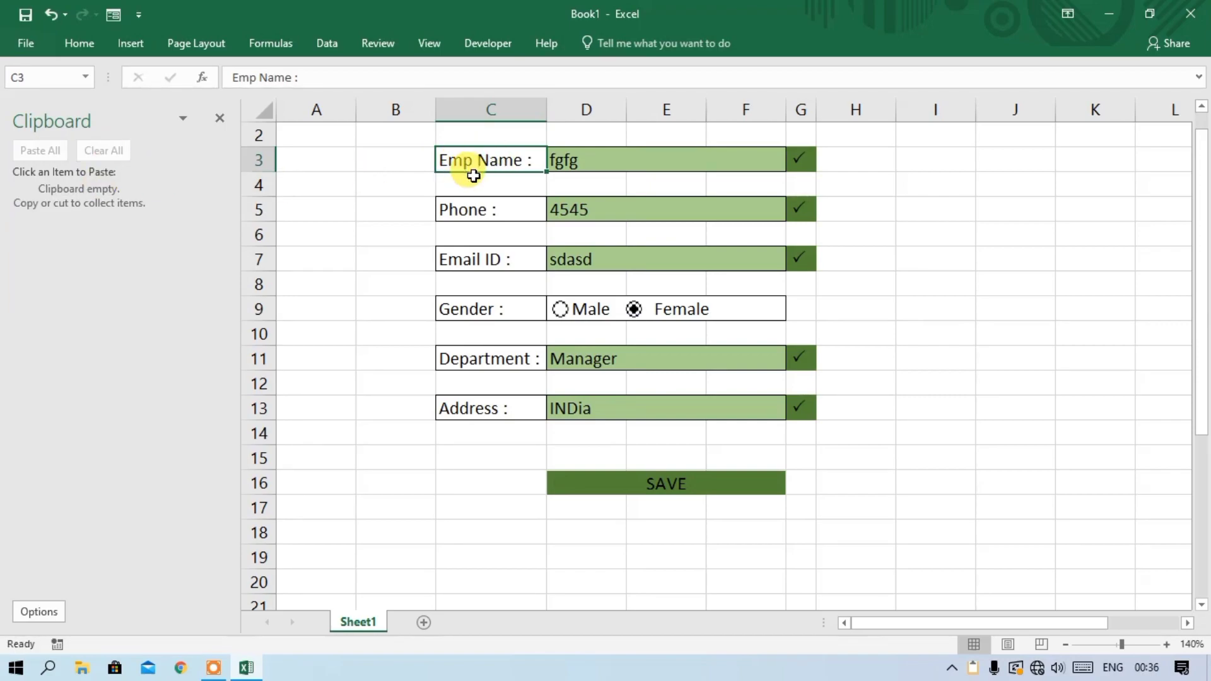
- Copy the labels Emp Name, Phone, Email ID, Gender, Department and Address one by one
key("ctrl+c")
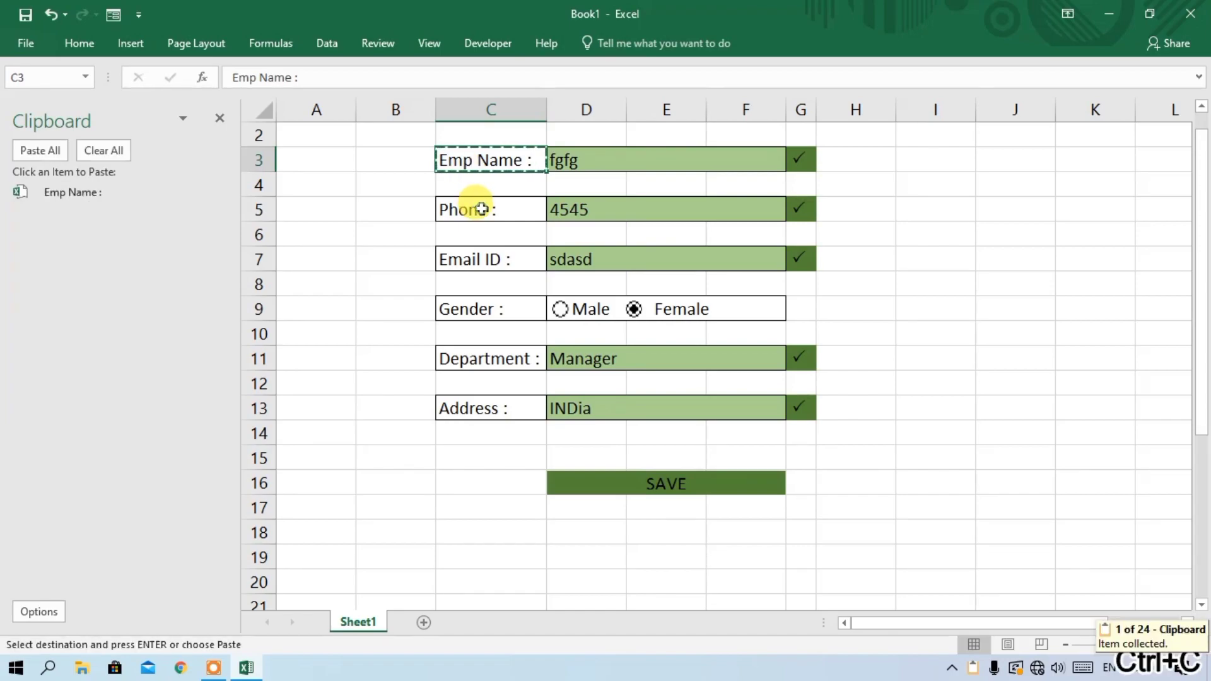
left_click(481, 209)
key("ctrl+c")
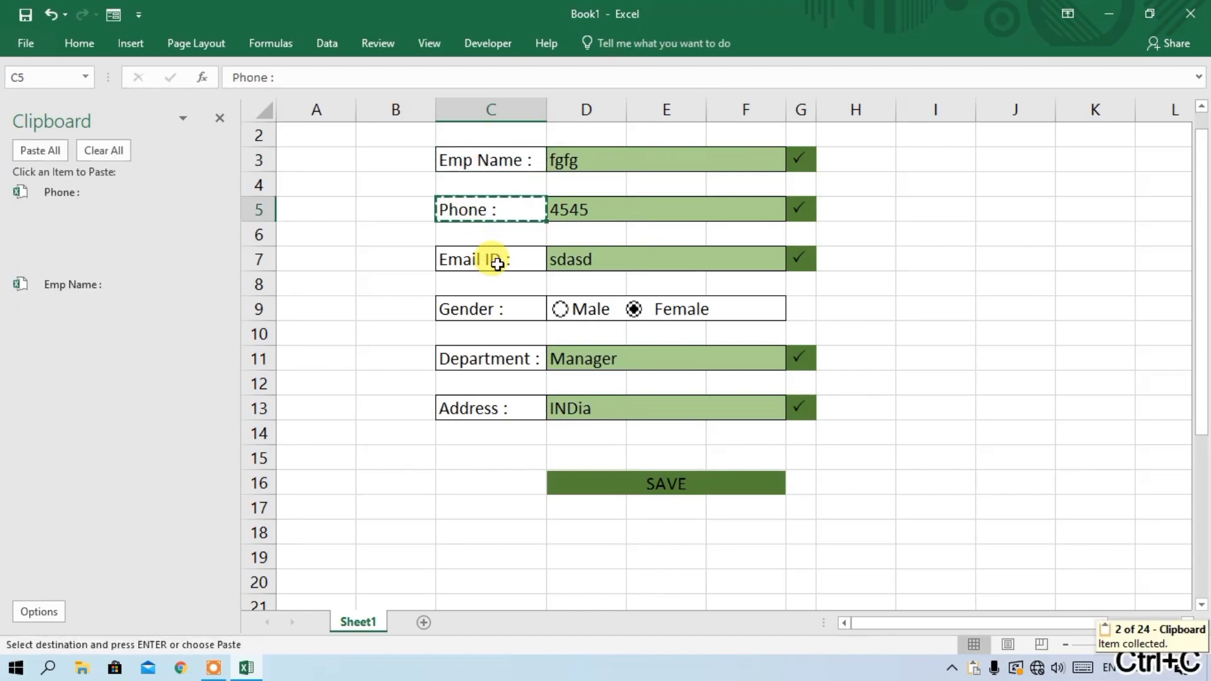
left_click(497, 261)
key("ctrl+c")
left_click(491, 306)
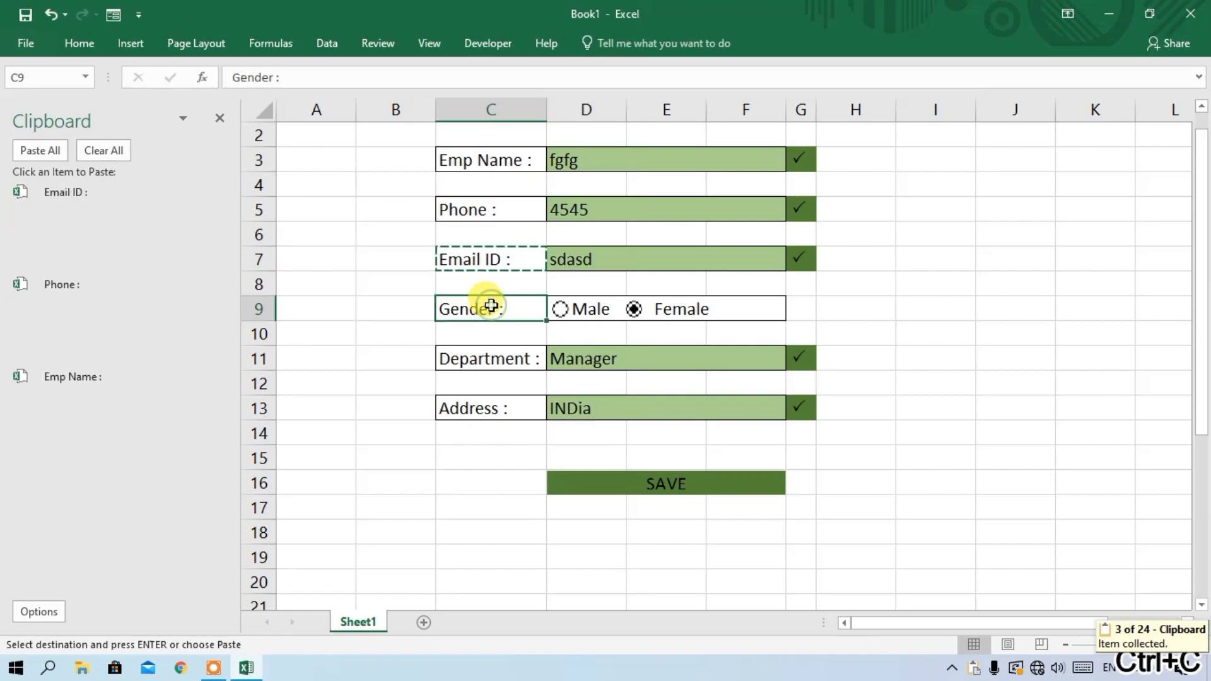
key("ctrl+c")
left_click(498, 365)
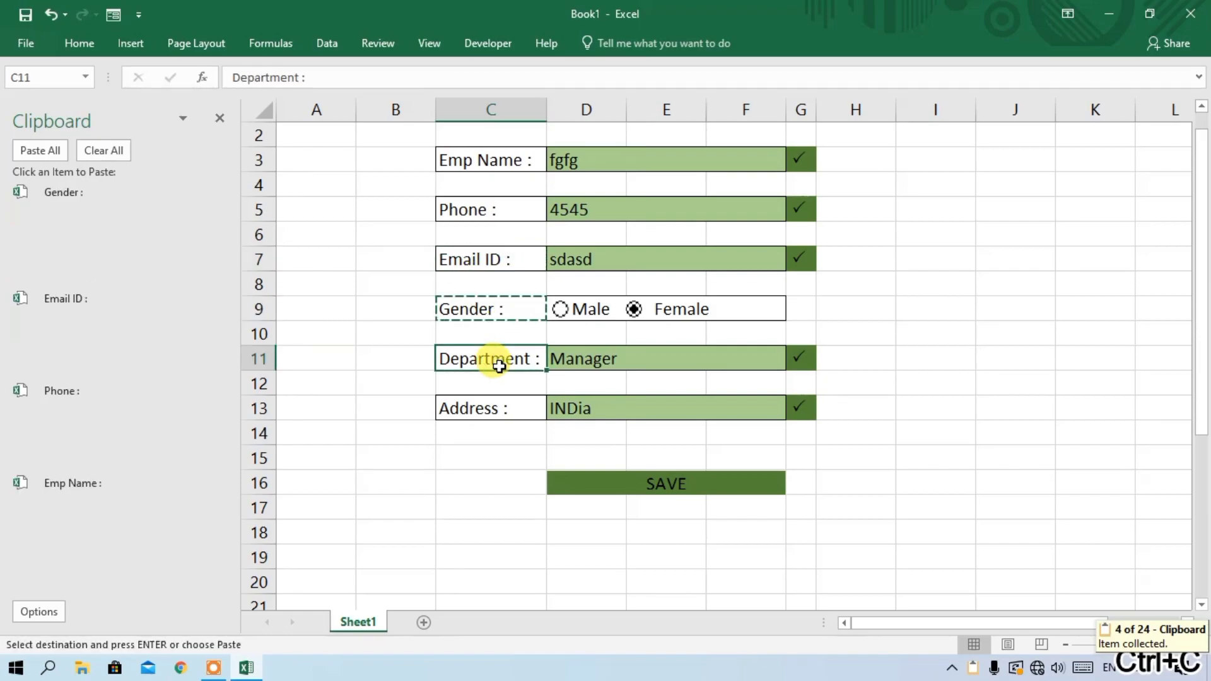
key("ctrl+c")
left_click(502, 407)
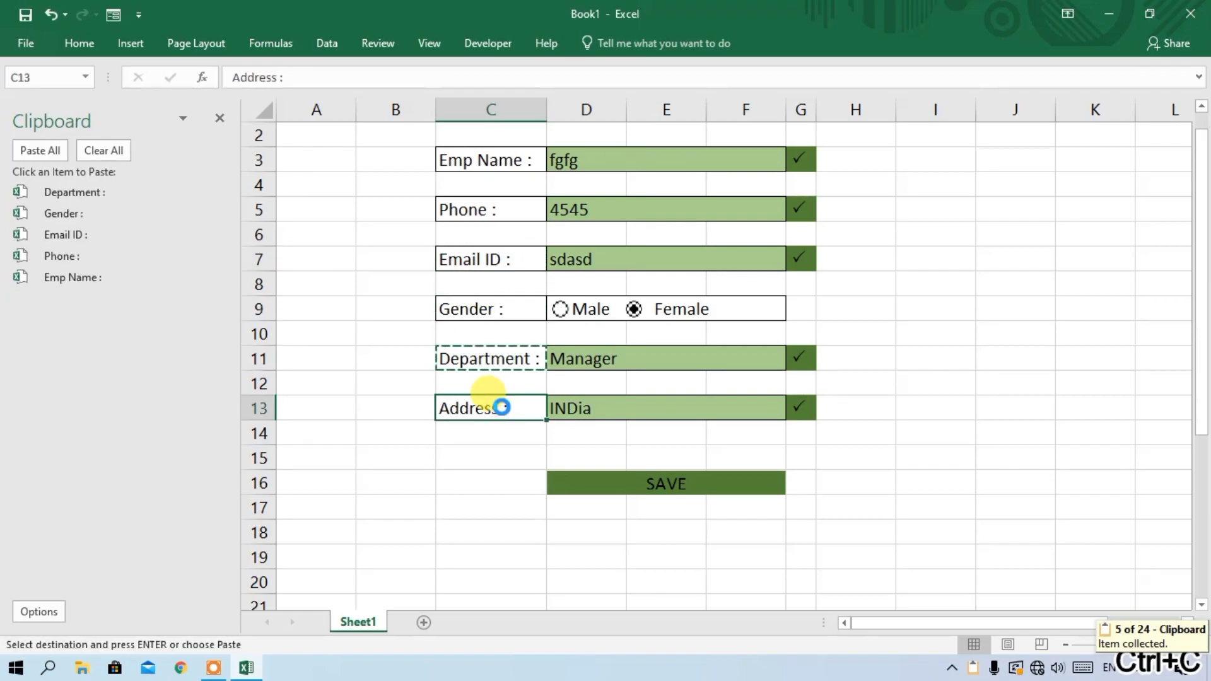
key("ctrl+c")
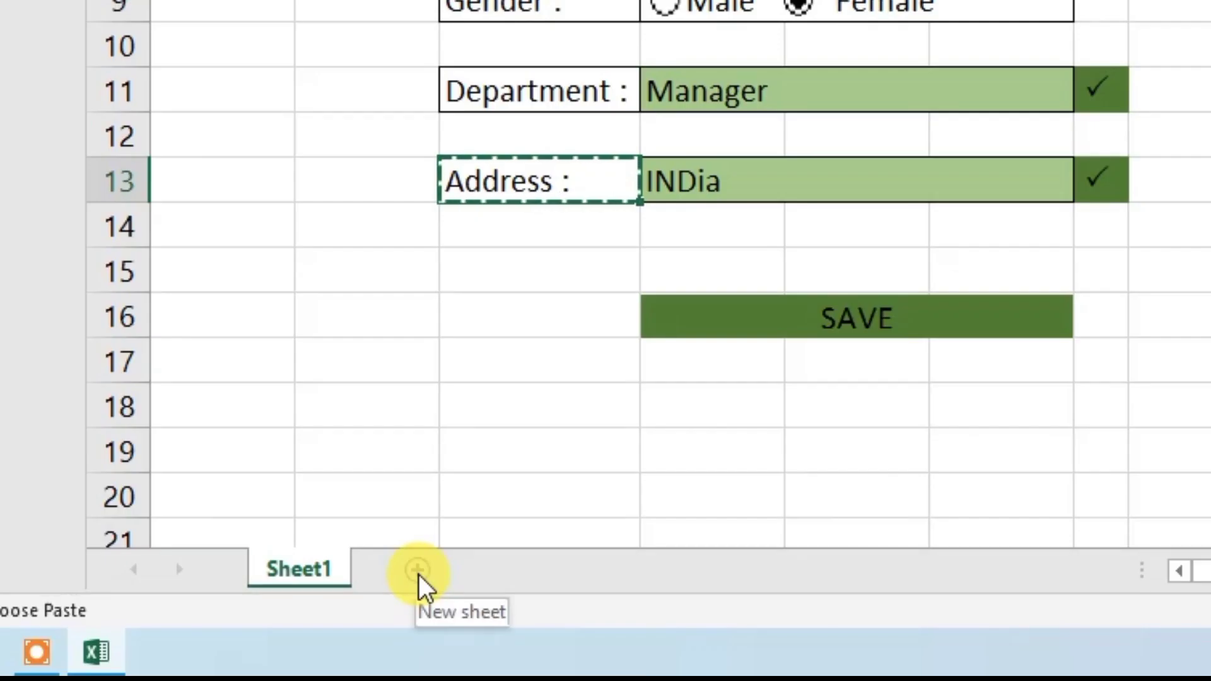
left_click(422, 623)
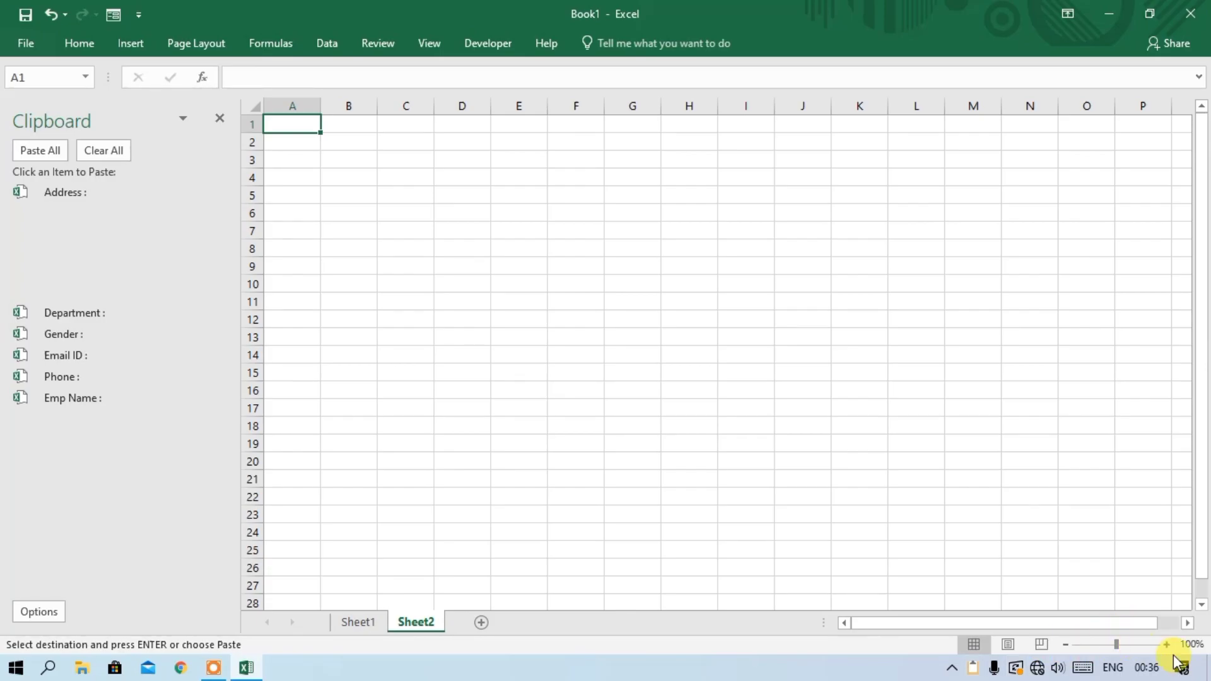
- Paste all six clipboard labels into B2:B7 on Sheet2, autofit column B, and copy the list
left_click(1166, 644)
left_click(1167, 644)
left_click(1167, 644)
left_click(384, 154)
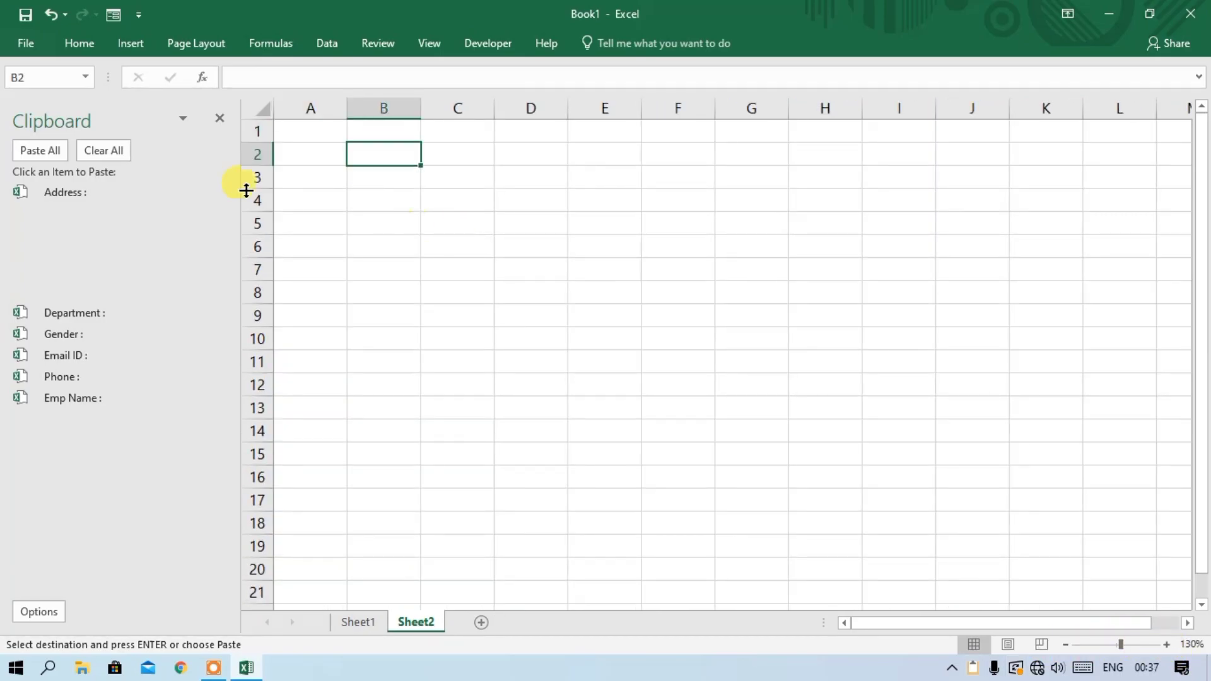
left_click(40, 153)
left_click(40, 153)
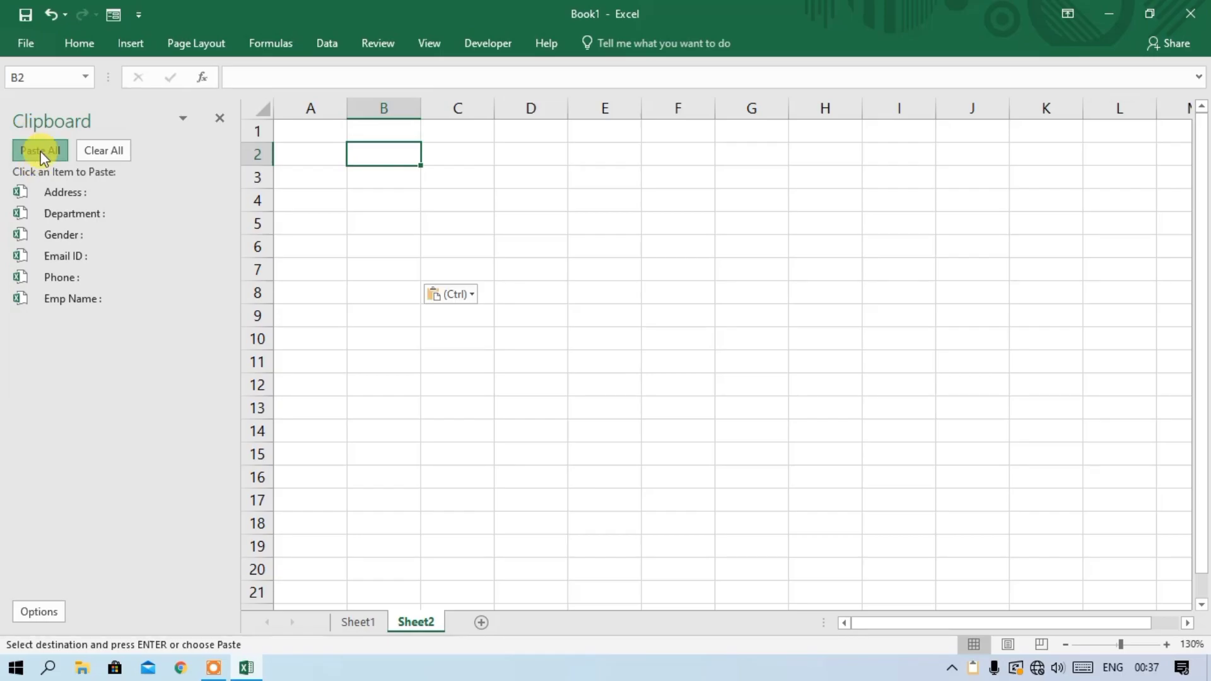
left_click(220, 119)
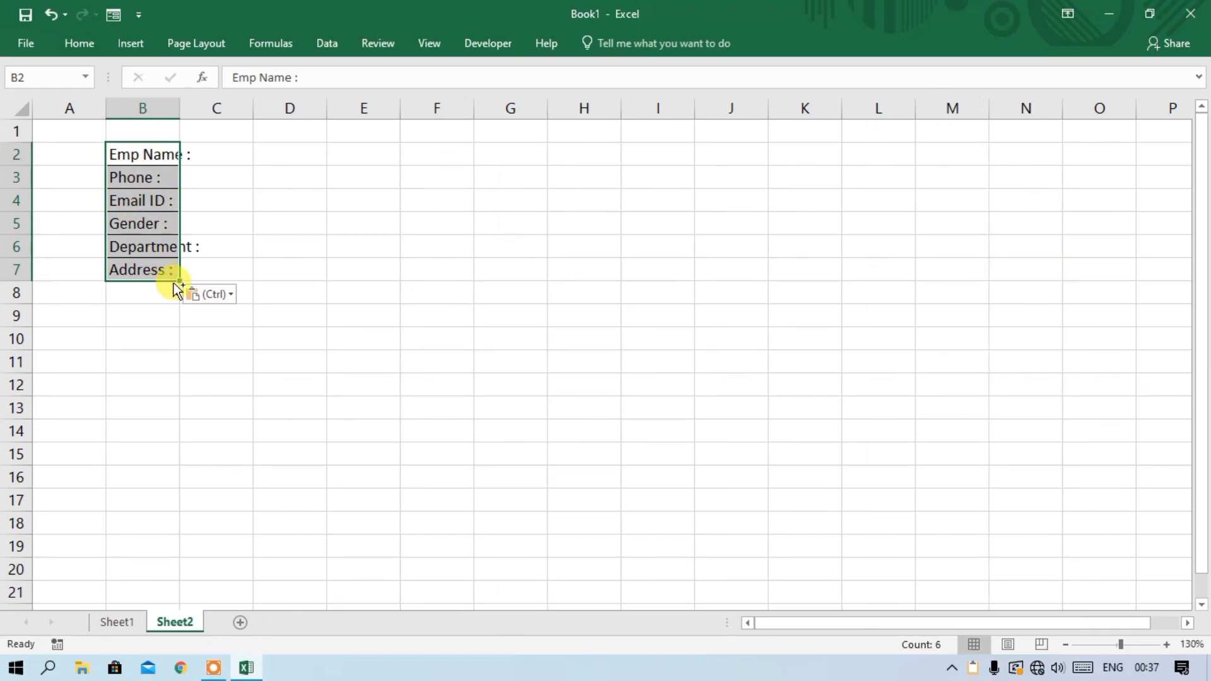
key("ctrl")
left_click(173, 104)
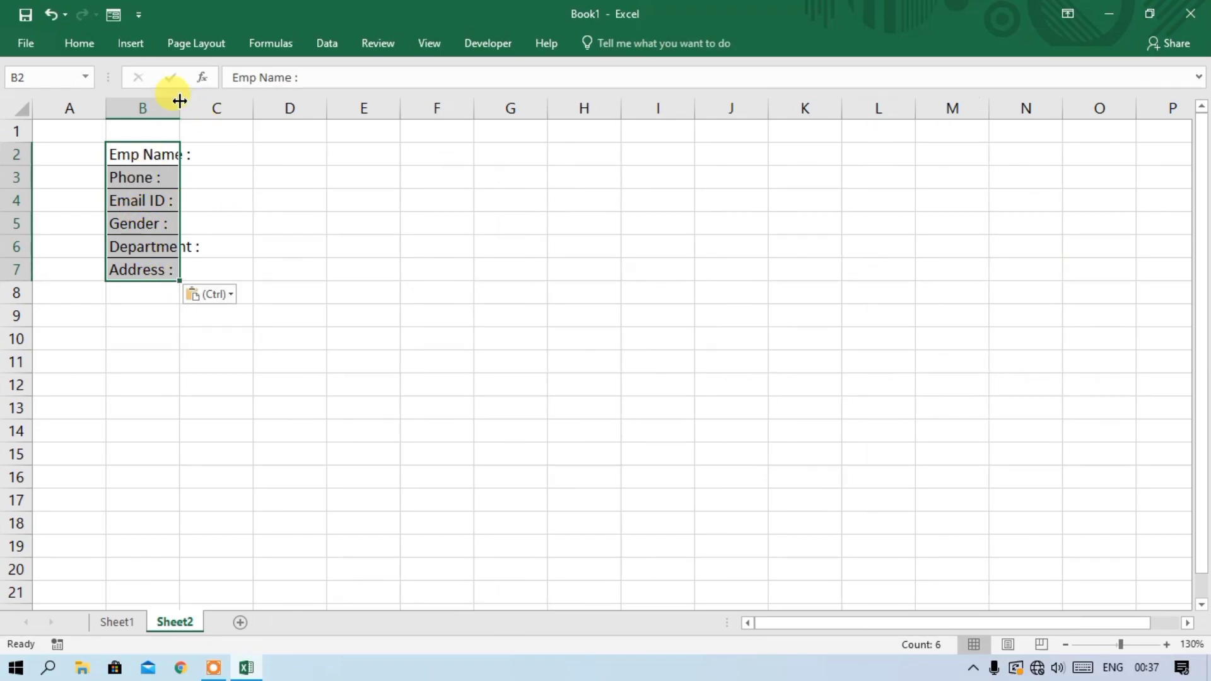
double_click(180, 101)
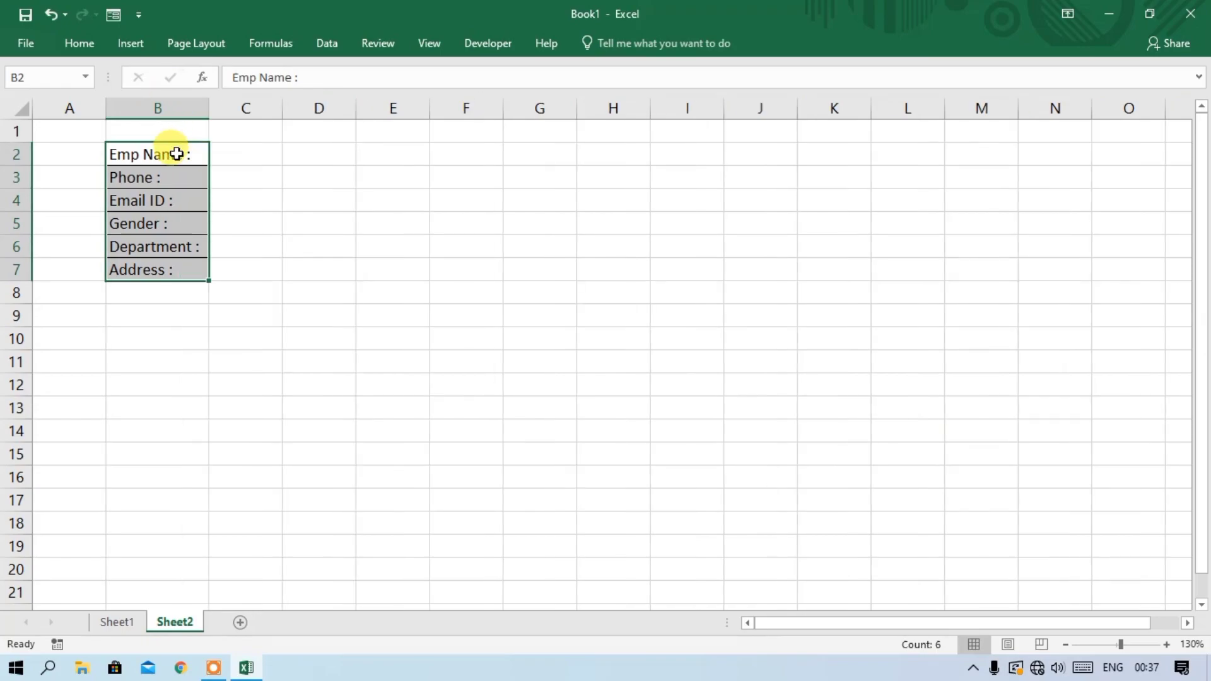
key("ctrl+c")
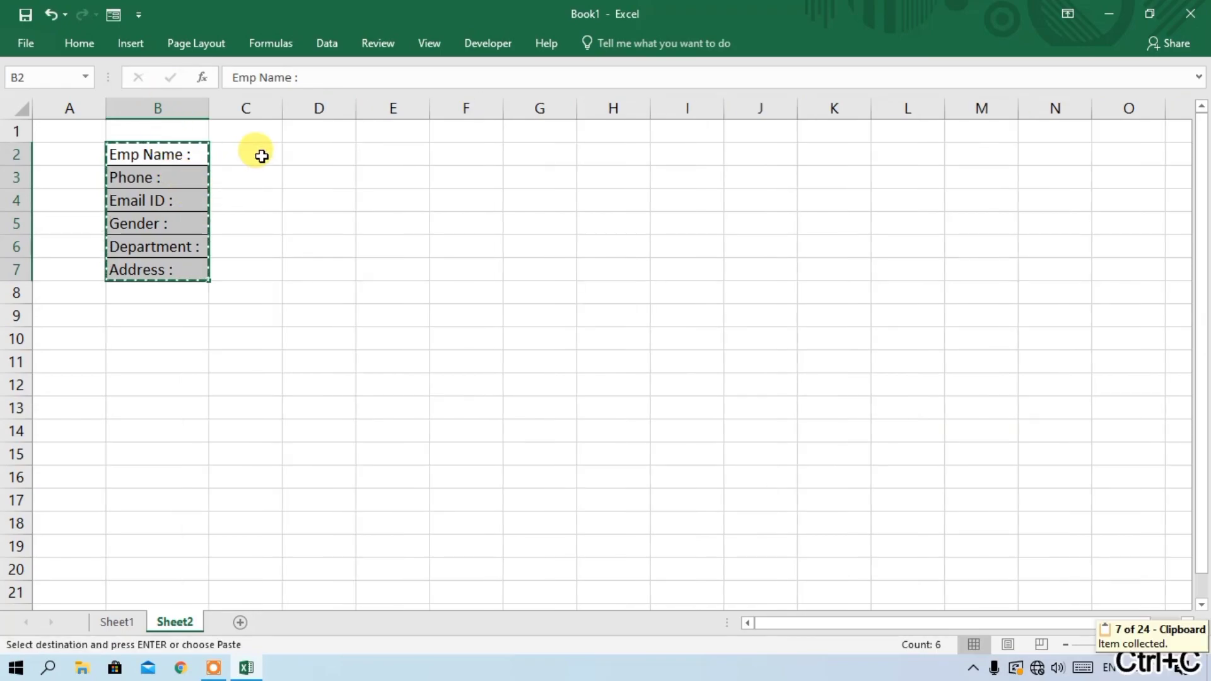
left_click(261, 157)
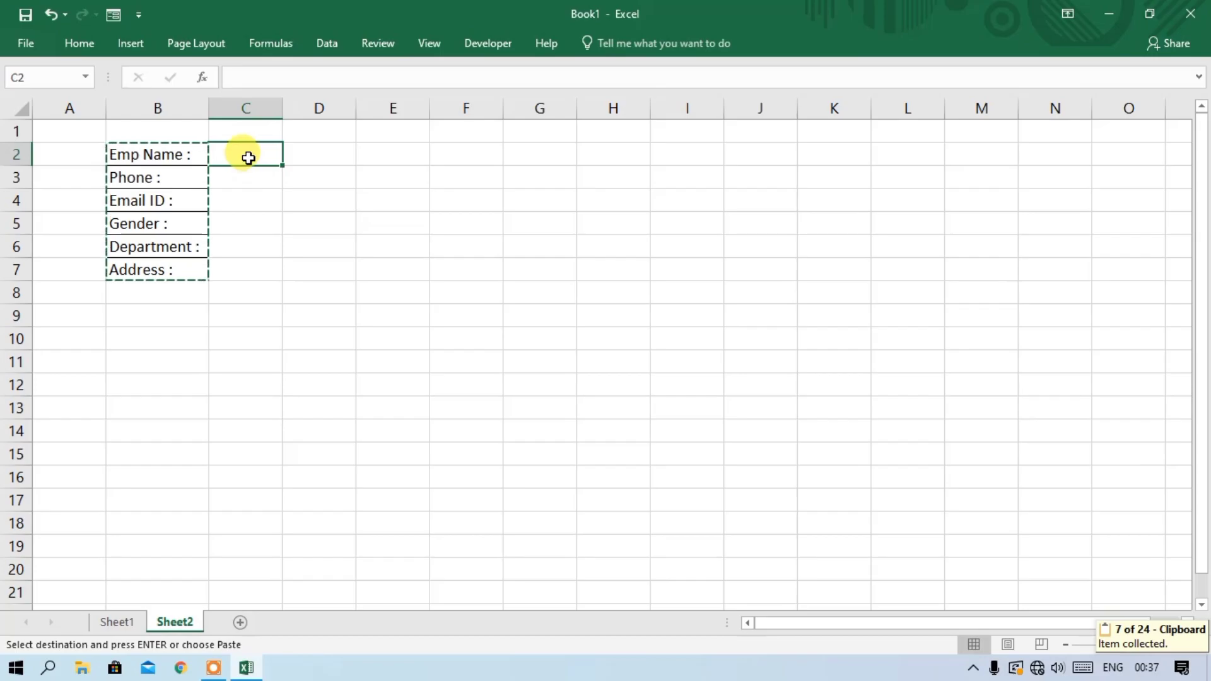
- Open Paste Special at C2 with Transpose switched on
right_click(249, 158)
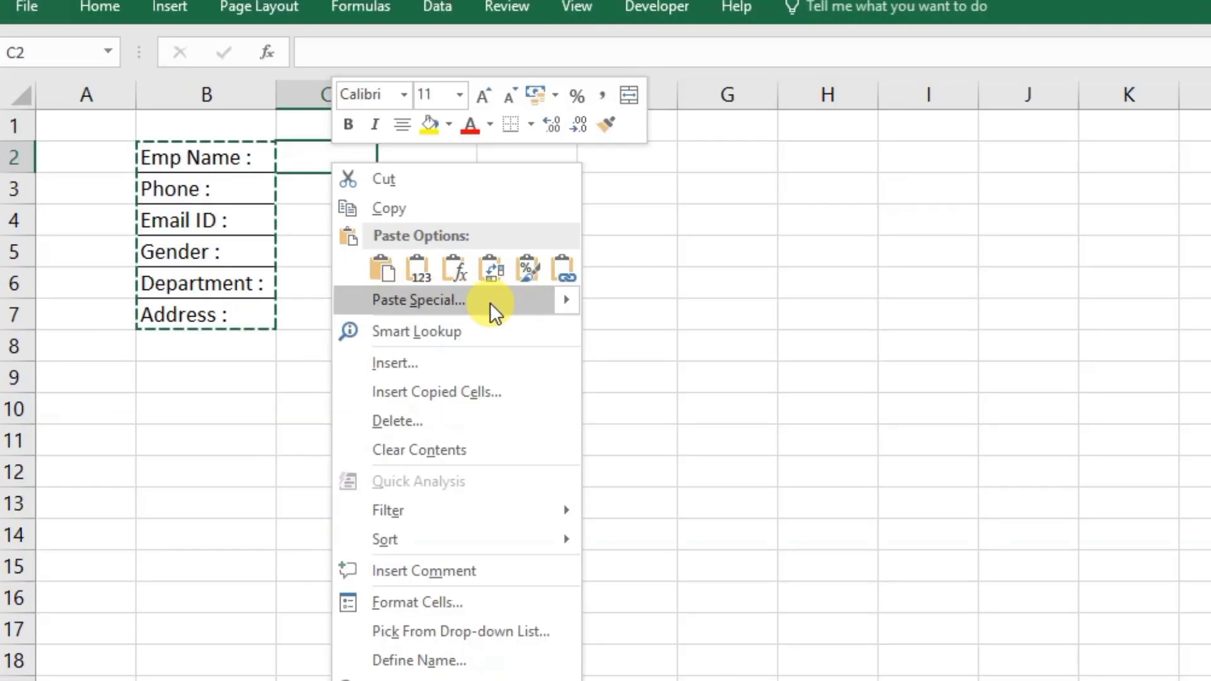
left_click(490, 302)
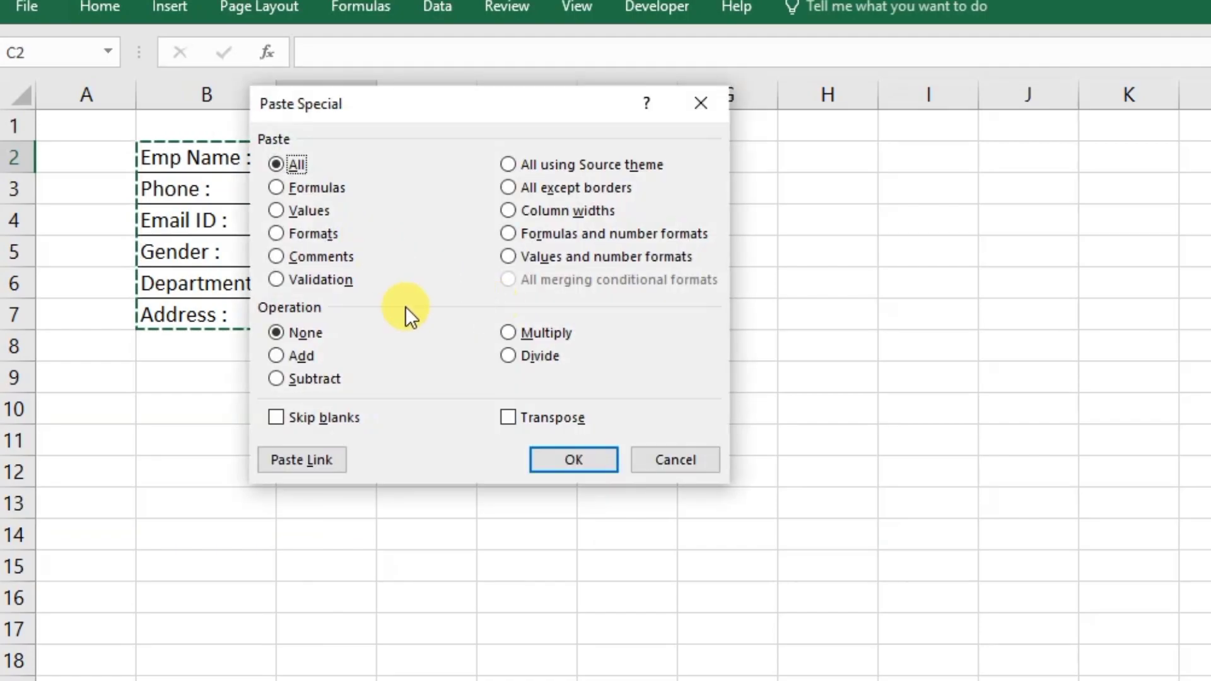
left_click(516, 423)
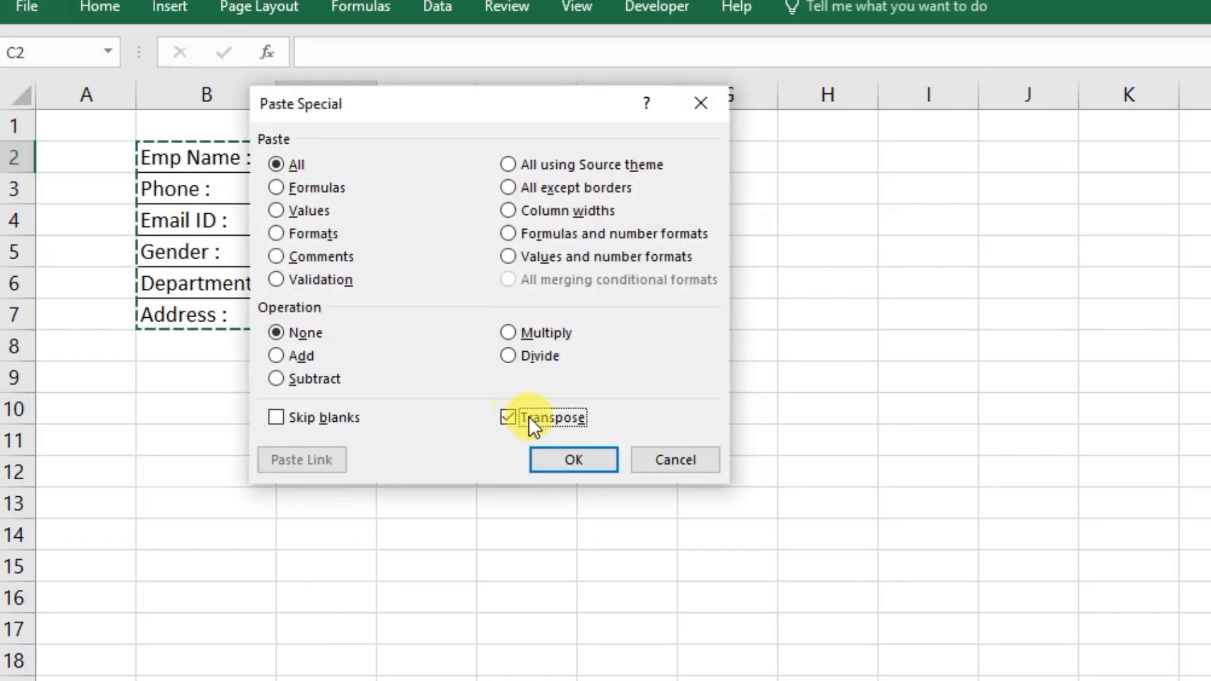
- Paste the labels transposed across C2:H2, delete the B2:B7 list, and autofit columns C–H
left_click(584, 467)
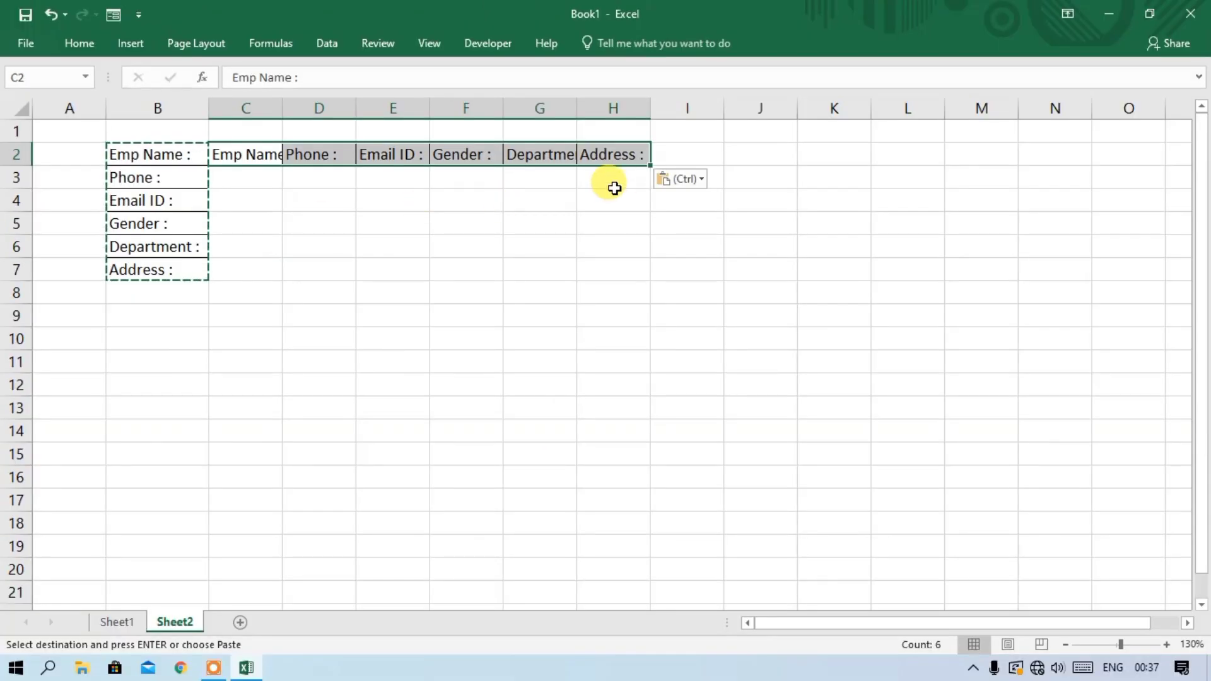
left_click_drag(162, 154, 165, 272)
key("Delete")
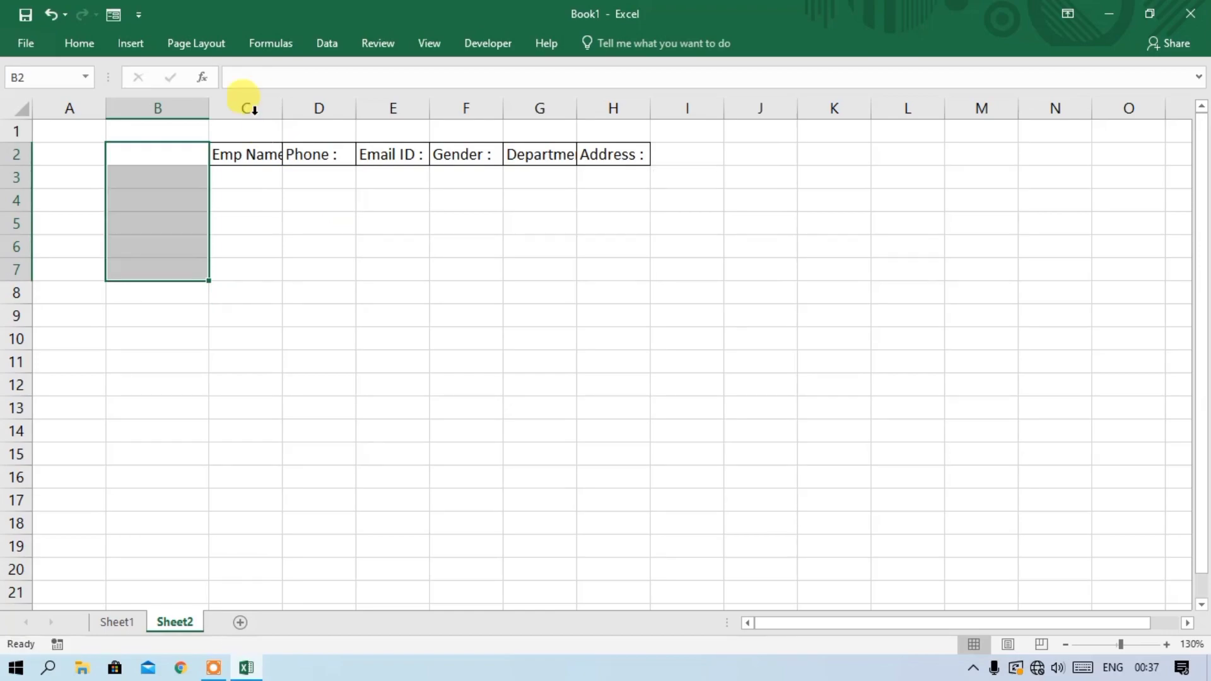
left_click(245, 112)
left_click_drag(244, 112, 615, 108)
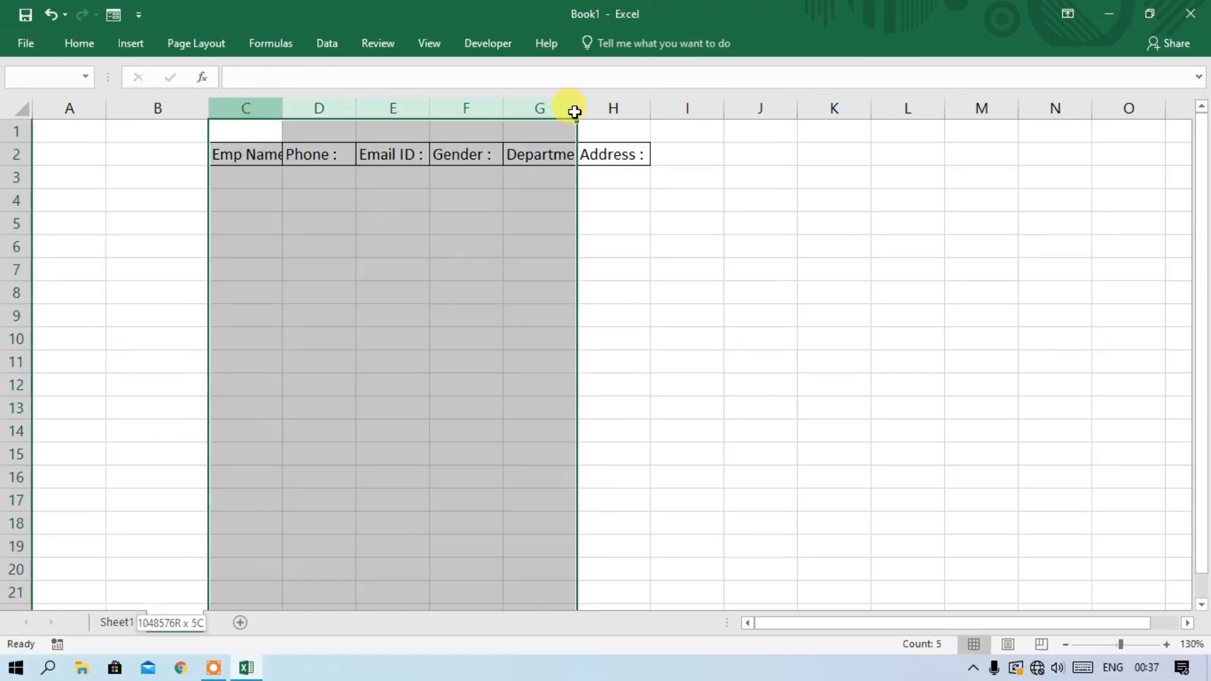
double_click(504, 108)
left_click(246, 200)
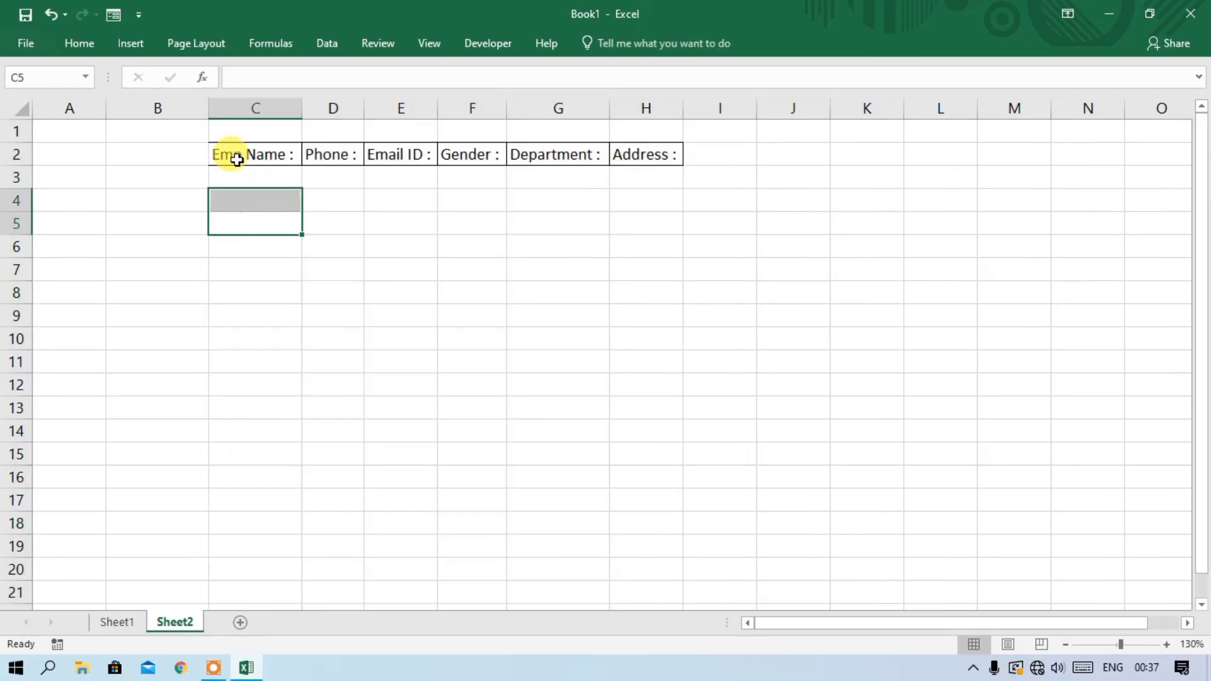
left_click_drag(221, 154, 628, 150)
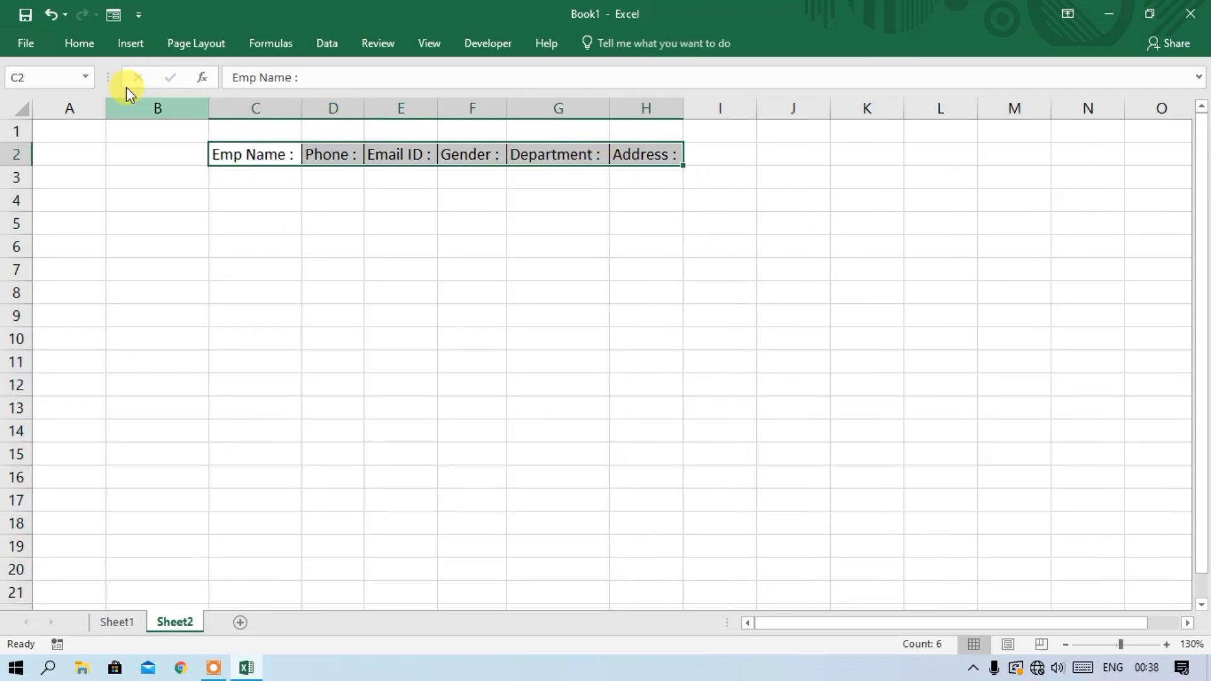
- Give header row C2:H2 a yellow fill, bold 12-point text and all borders
left_click(80, 42)
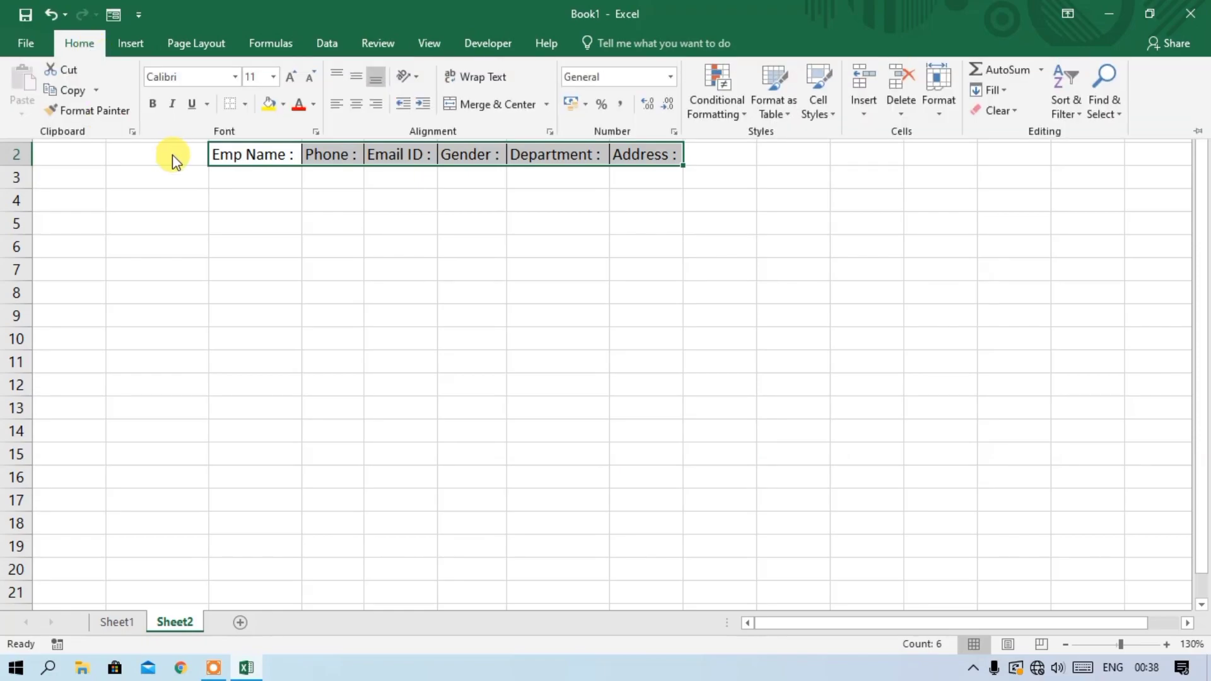
left_click(273, 101)
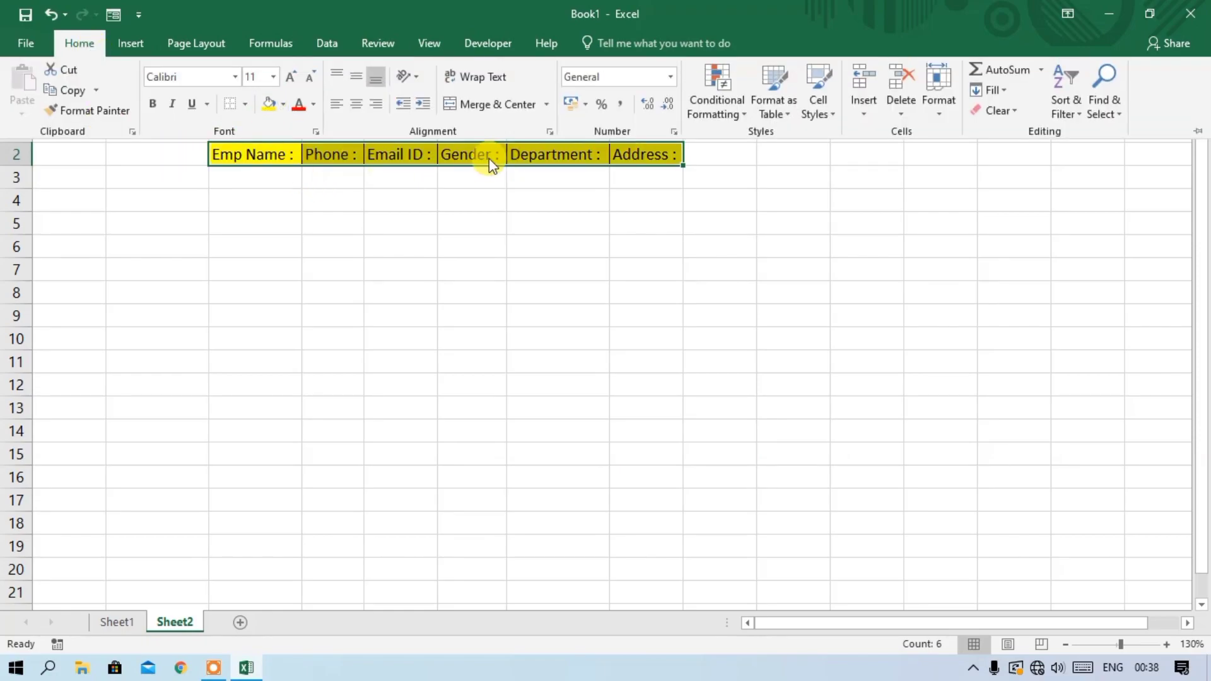
left_click(152, 103)
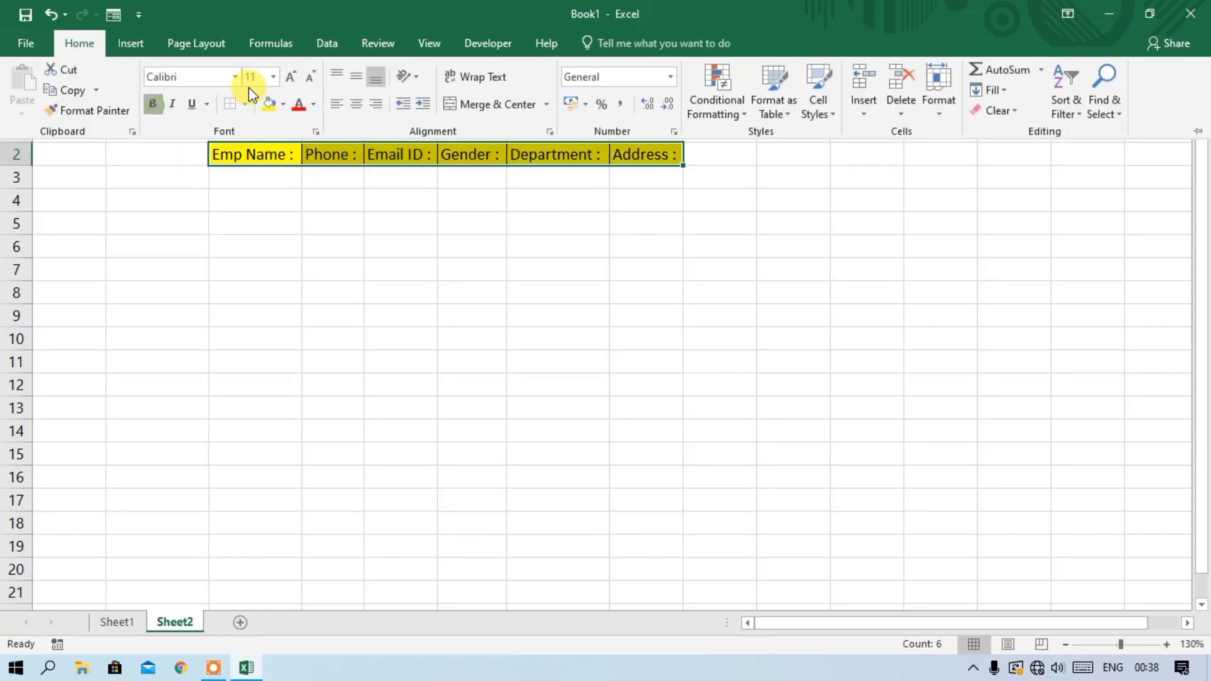
left_click(291, 77)
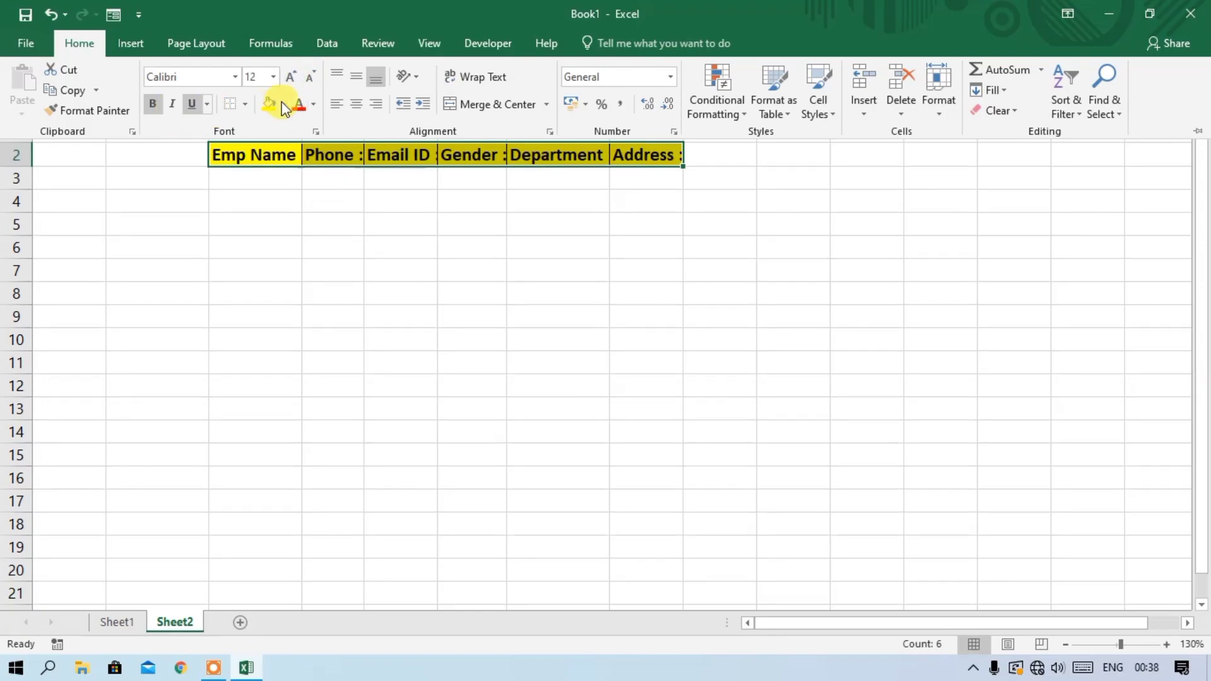
left_click(243, 105)
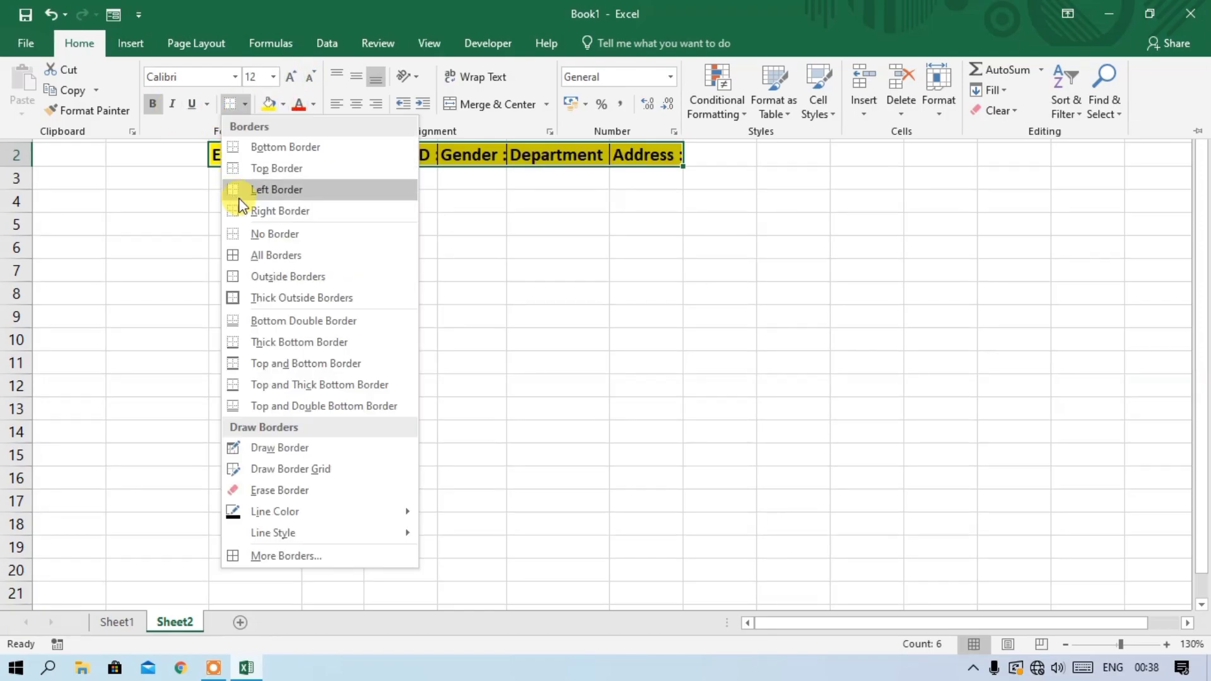
left_click(286, 257)
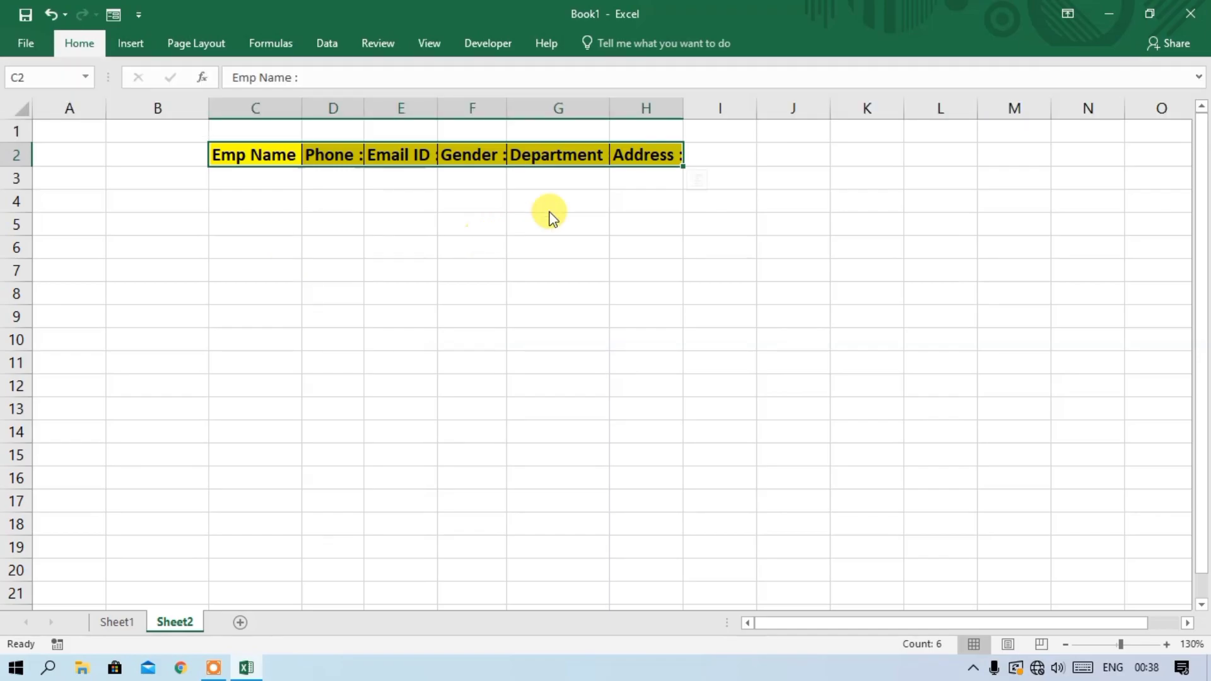
left_click(612, 215)
- Widen columns C to G to fit their headings, then select C2:H6
left_click_drag(609, 108, 757, 109)
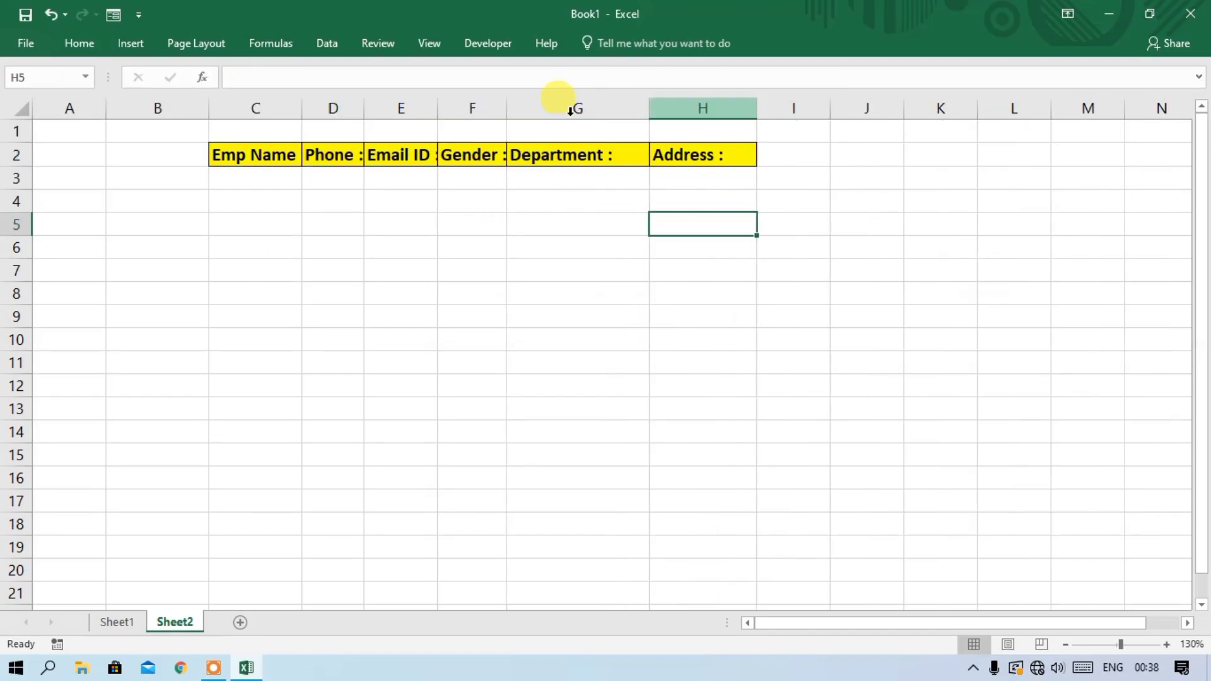
left_click_drag(506, 115, 548, 114)
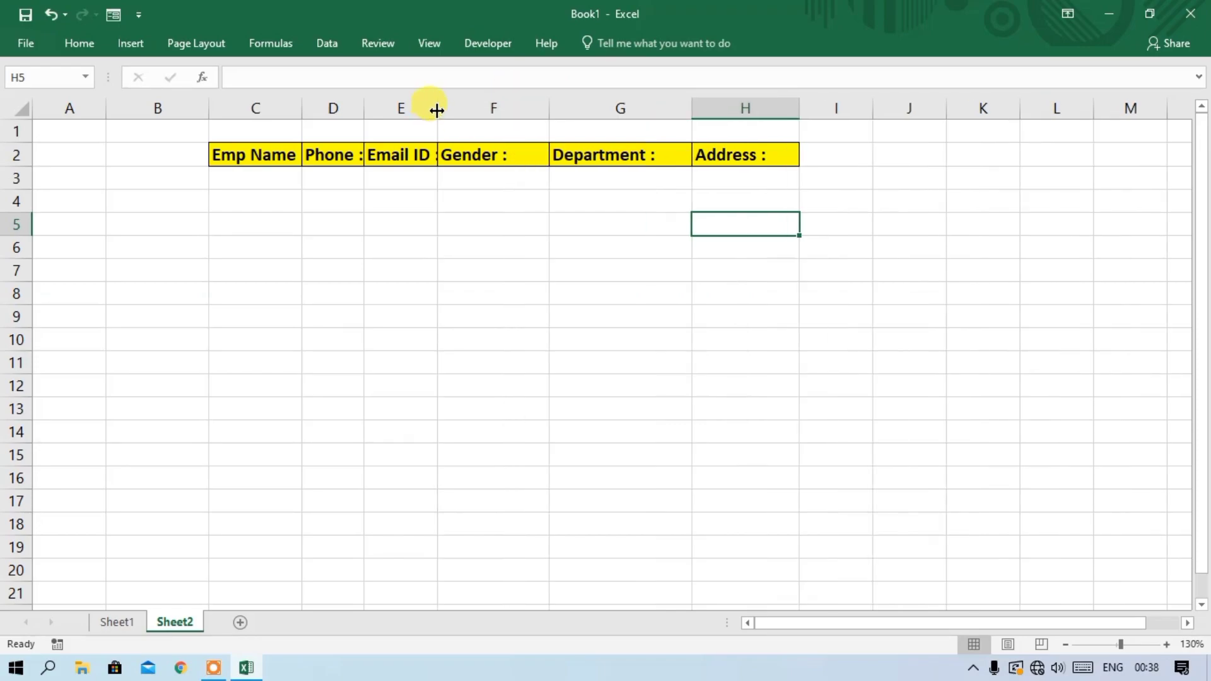
left_click_drag(438, 108, 481, 108)
left_click_drag(366, 113, 395, 111)
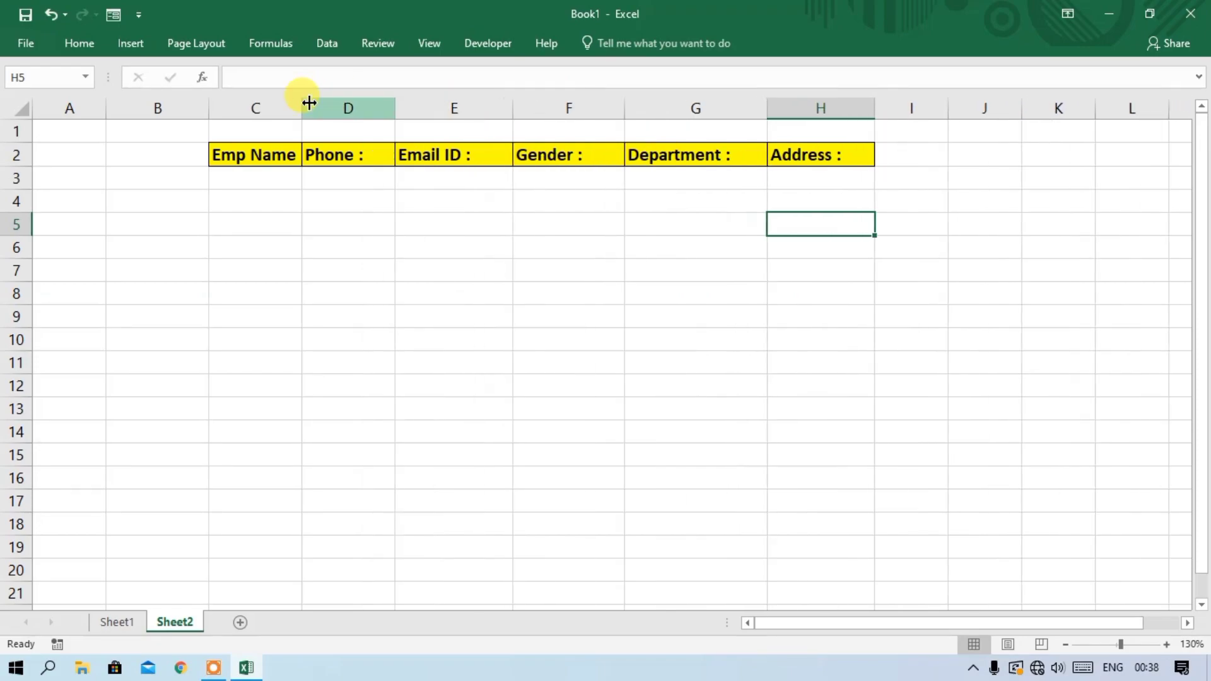
left_click(422, 205)
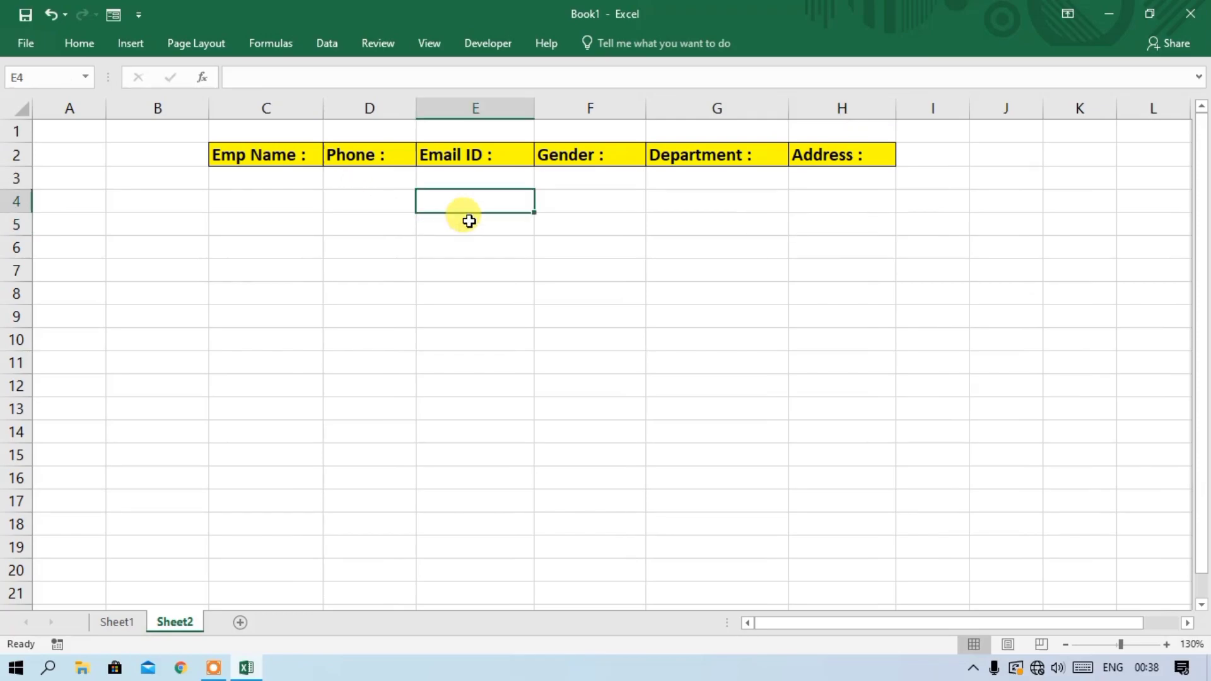
left_click_drag(280, 162, 588, 195)
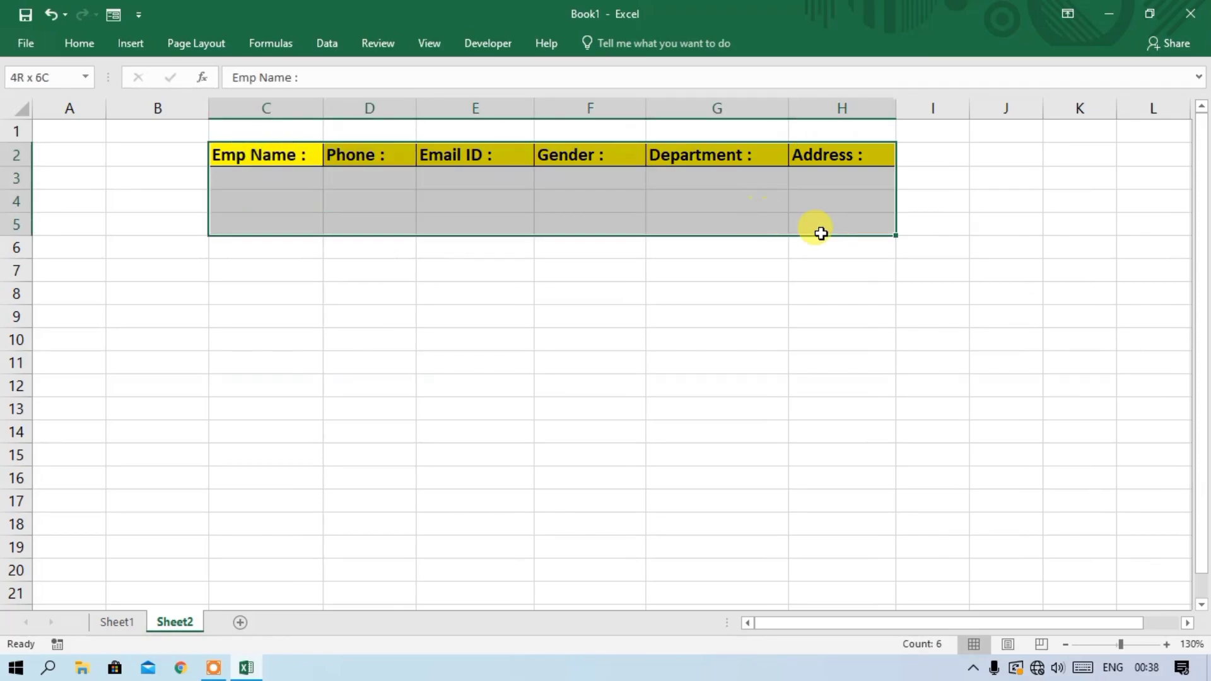
left_click_drag(588, 195, 847, 251)
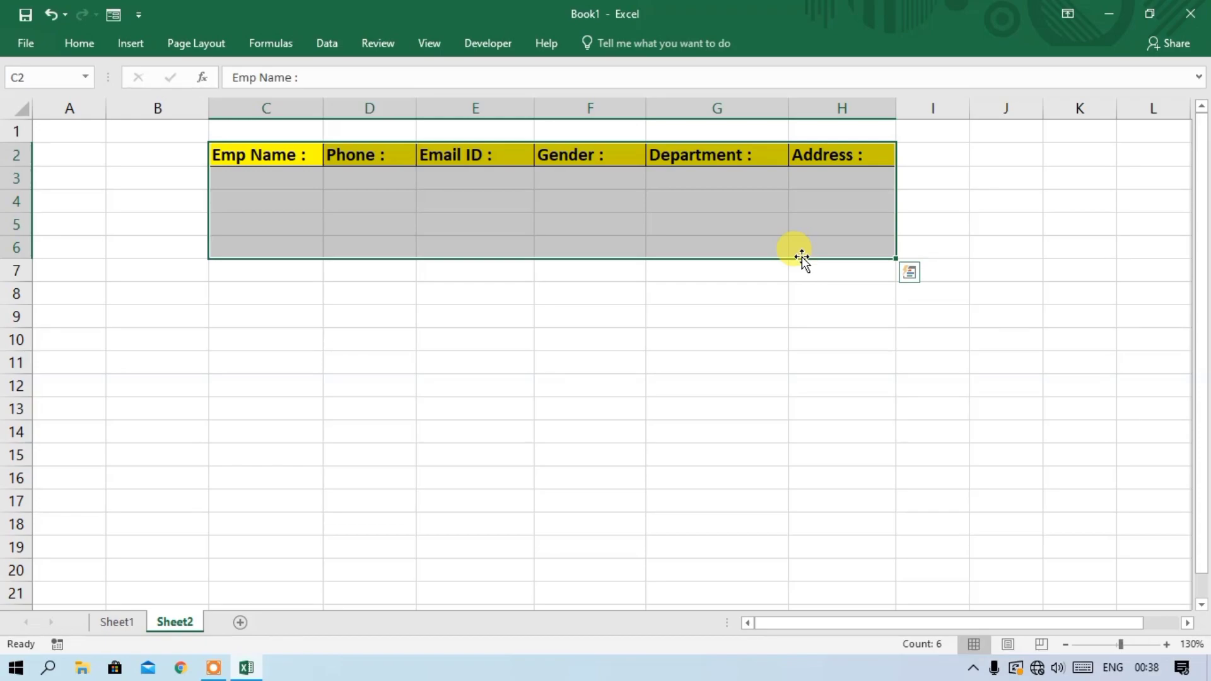
- Convert the selected range C2:H6 into a table with a header row
key("ctrl+t")
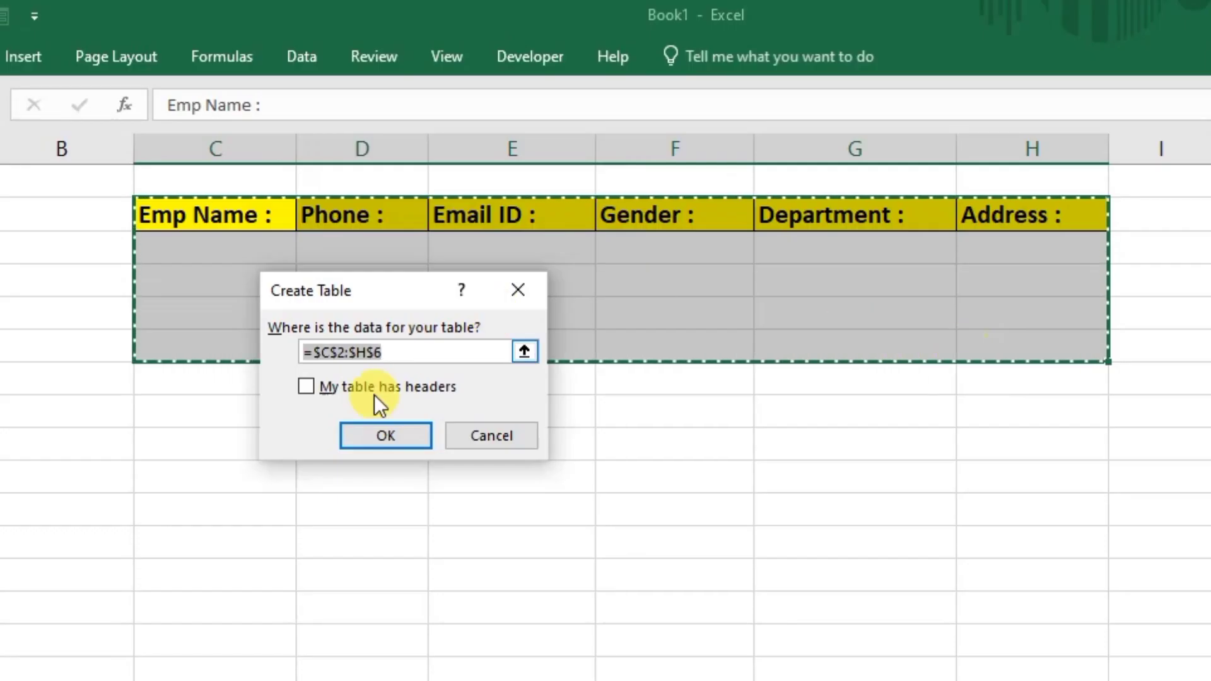
left_click(307, 387)
left_click(375, 434)
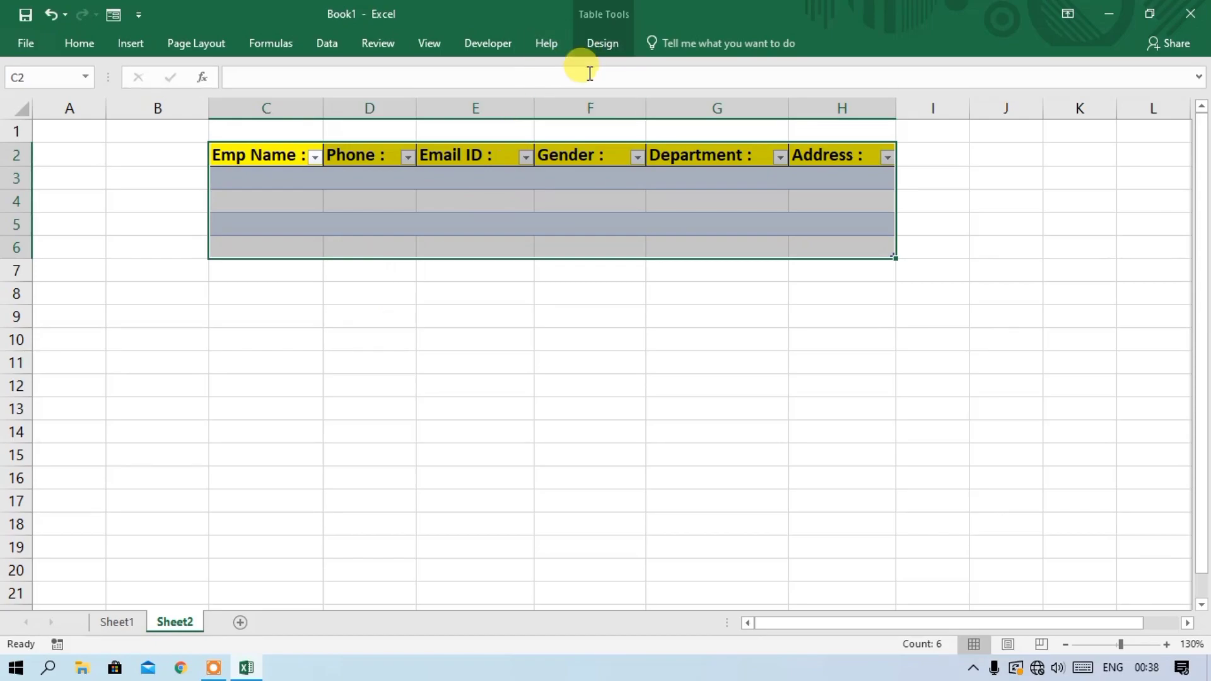
- Turn off banded rows and apply a plain lined table style
left_click(603, 44)
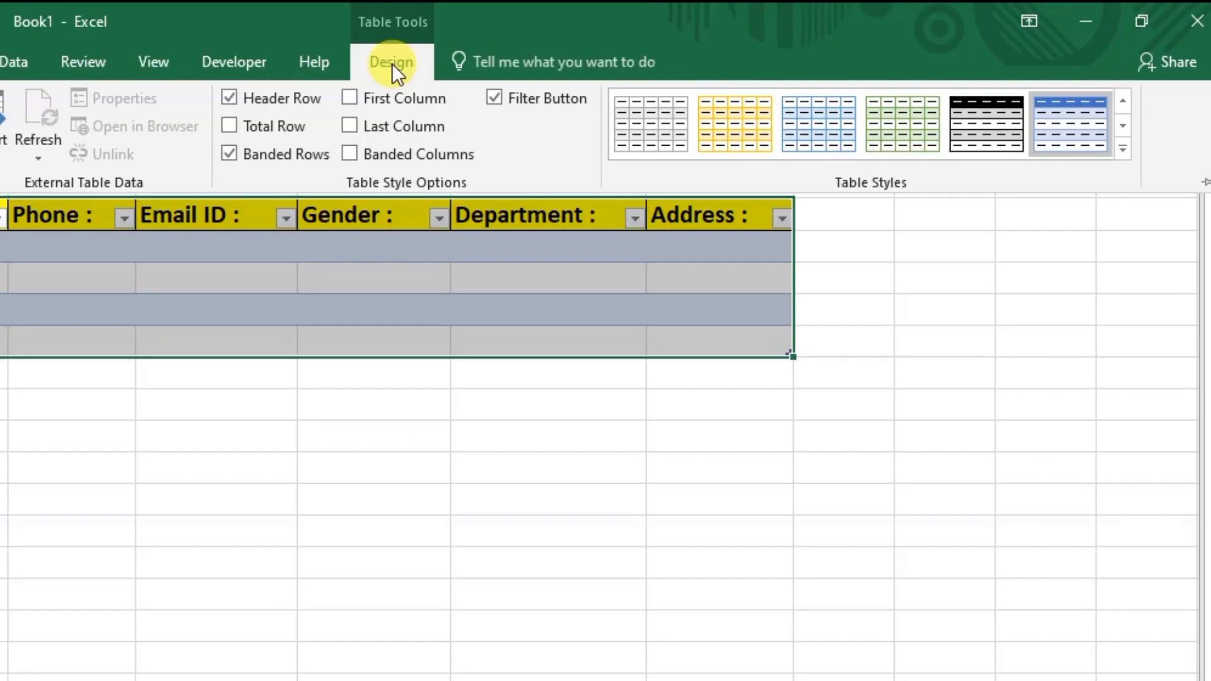
left_click(282, 163)
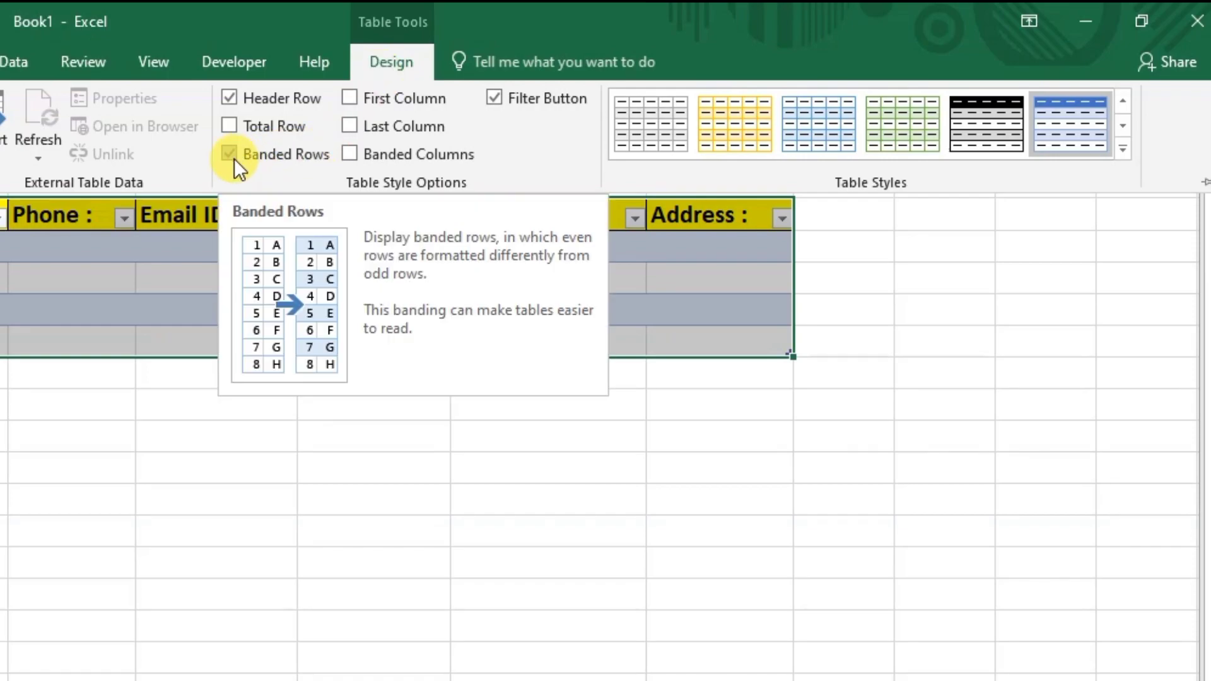
left_click(233, 158)
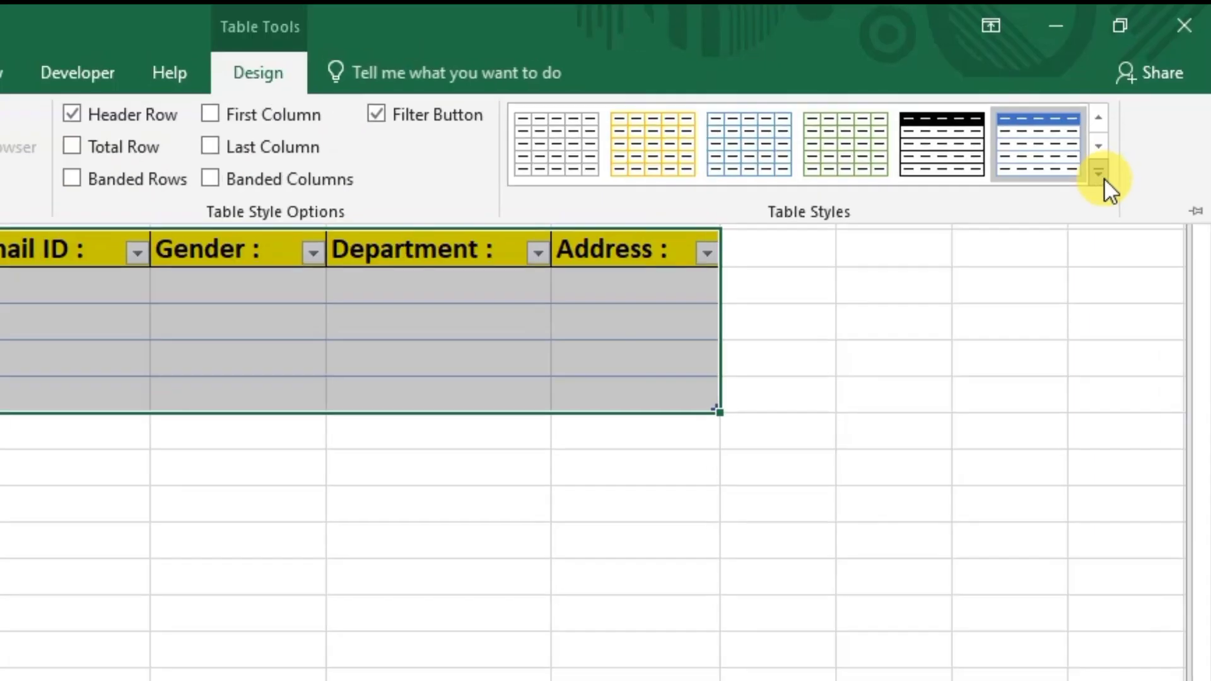
left_click(1102, 177)
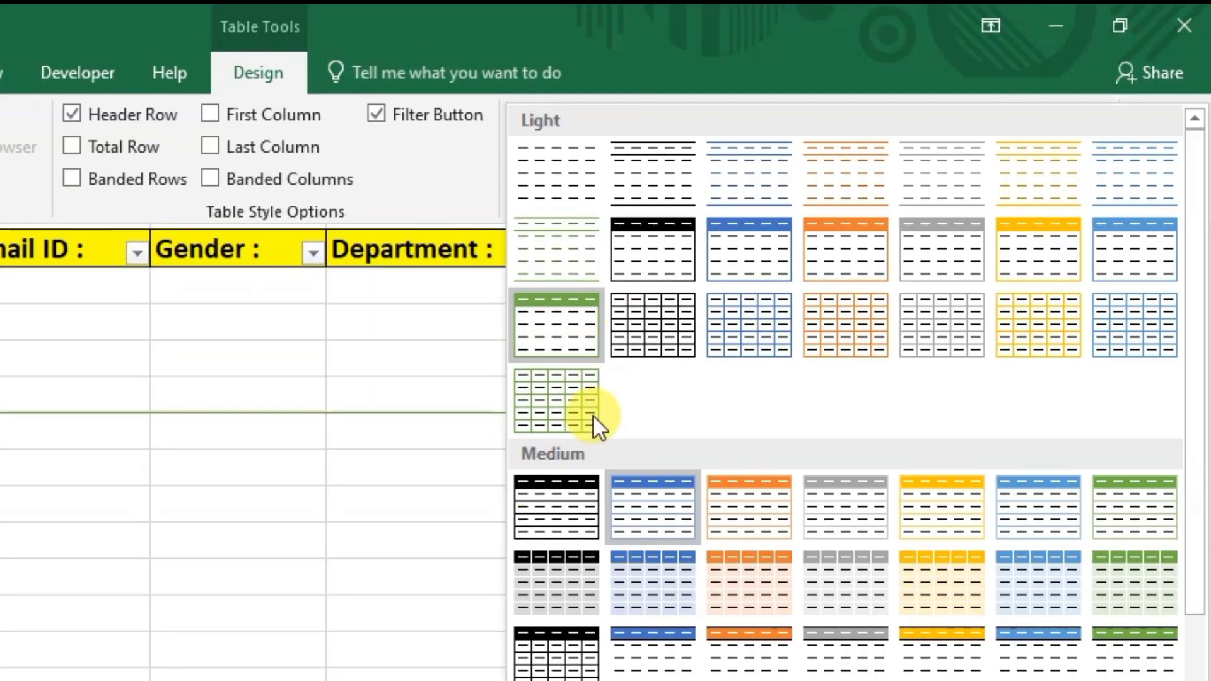
left_click(566, 513)
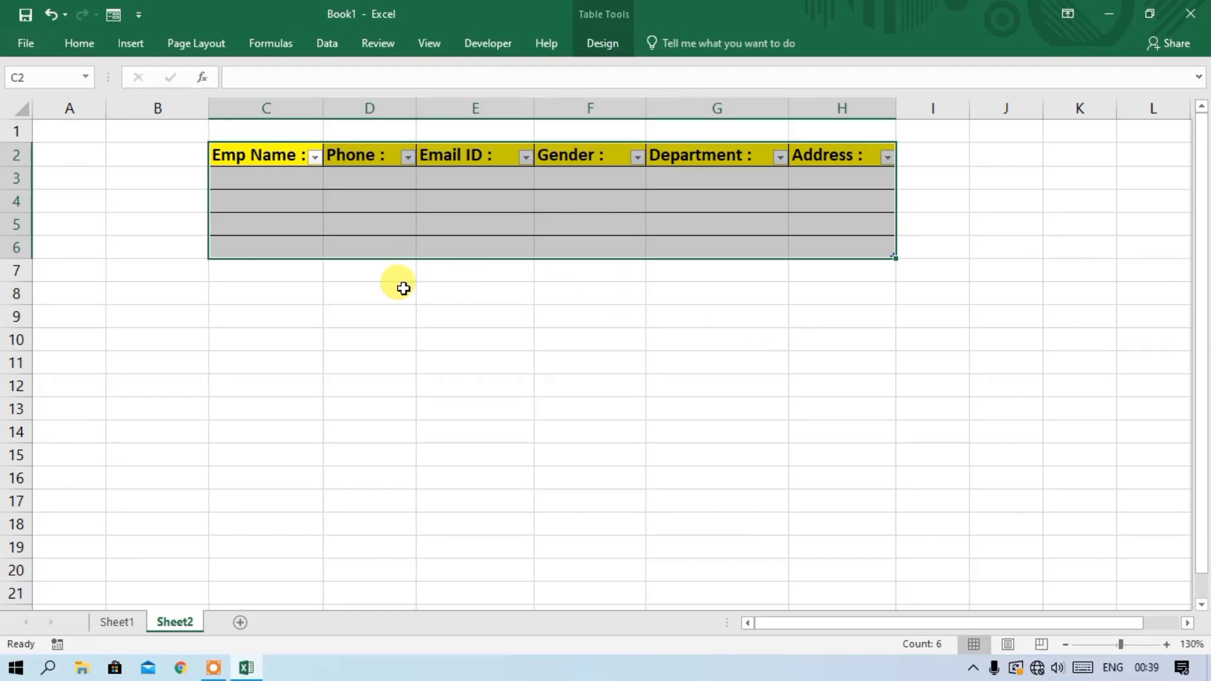
left_click(397, 289)
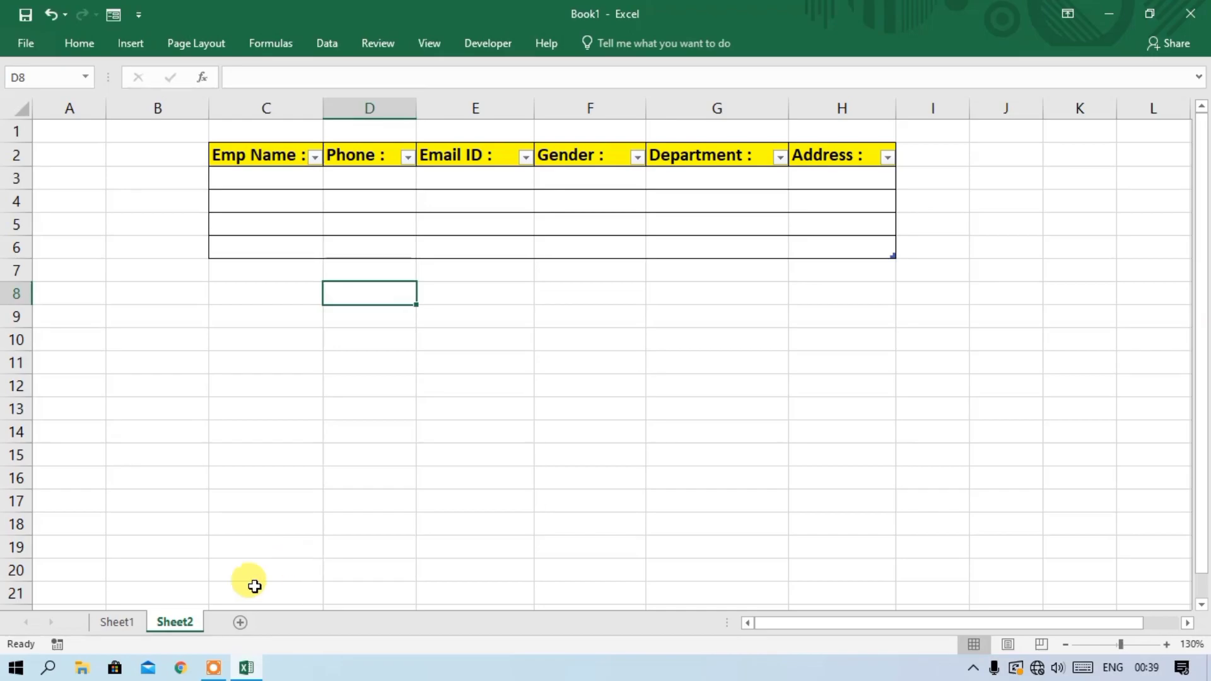
- Add a new sheet zoomed to 130%, then return to Sheet1 and select N3
left_click(121, 622)
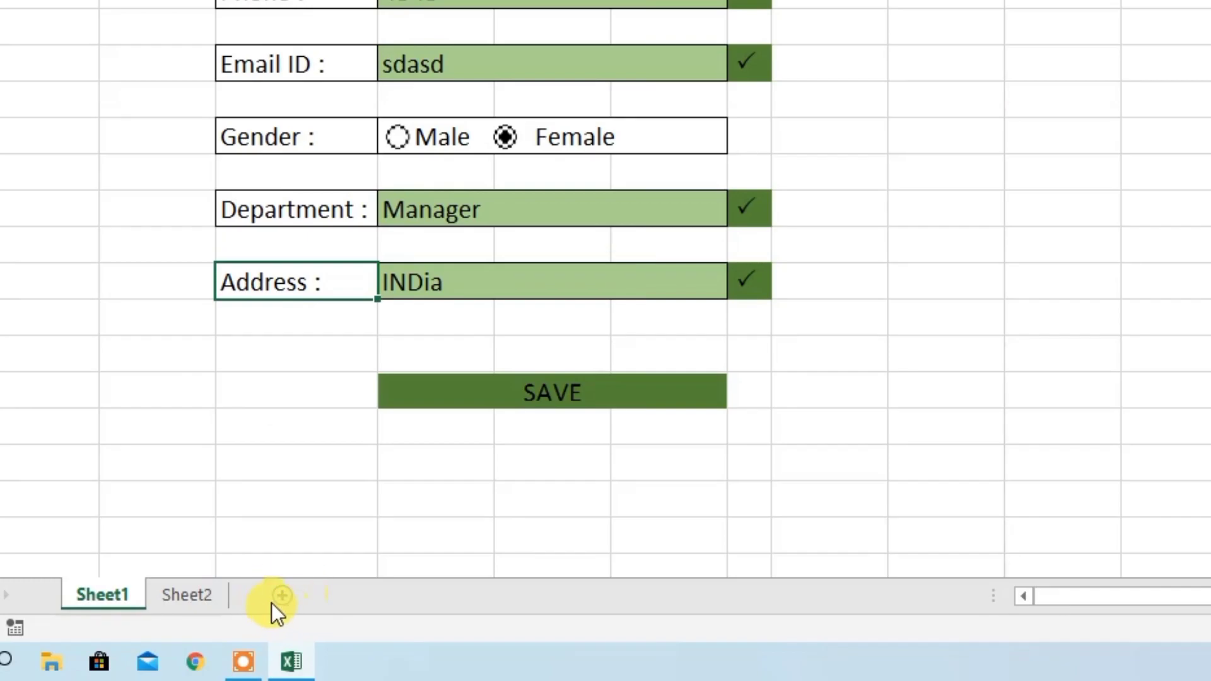
left_click(282, 596)
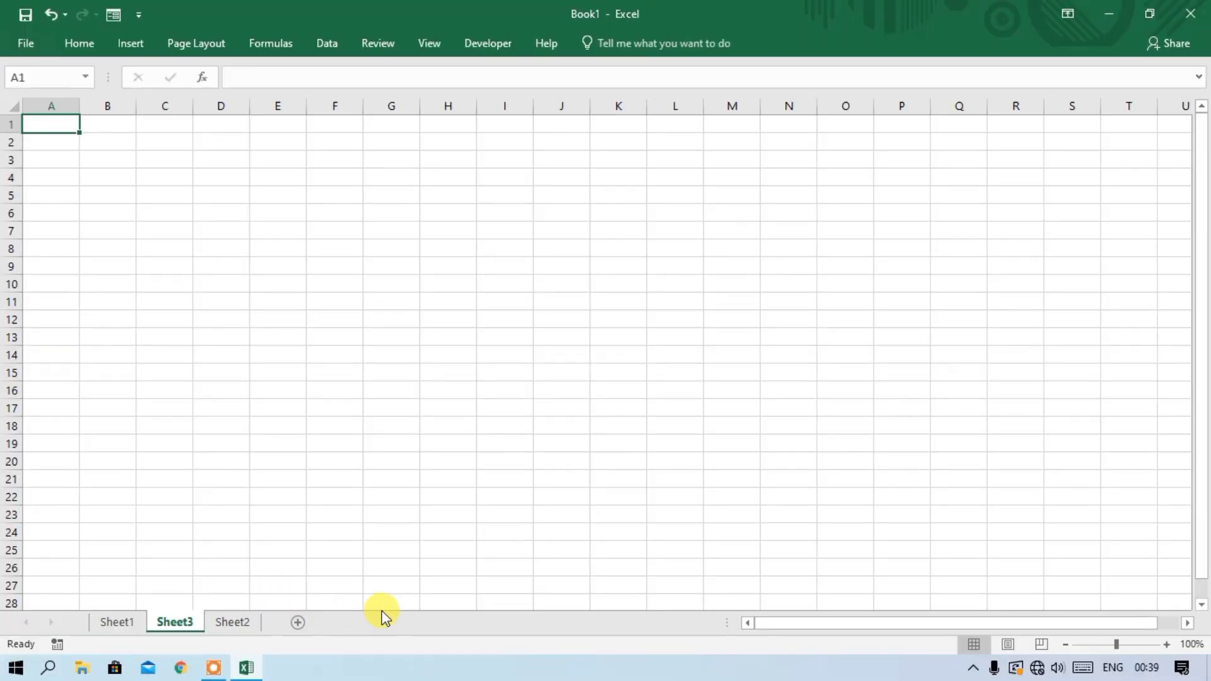
left_click(1167, 644)
left_click(1167, 644)
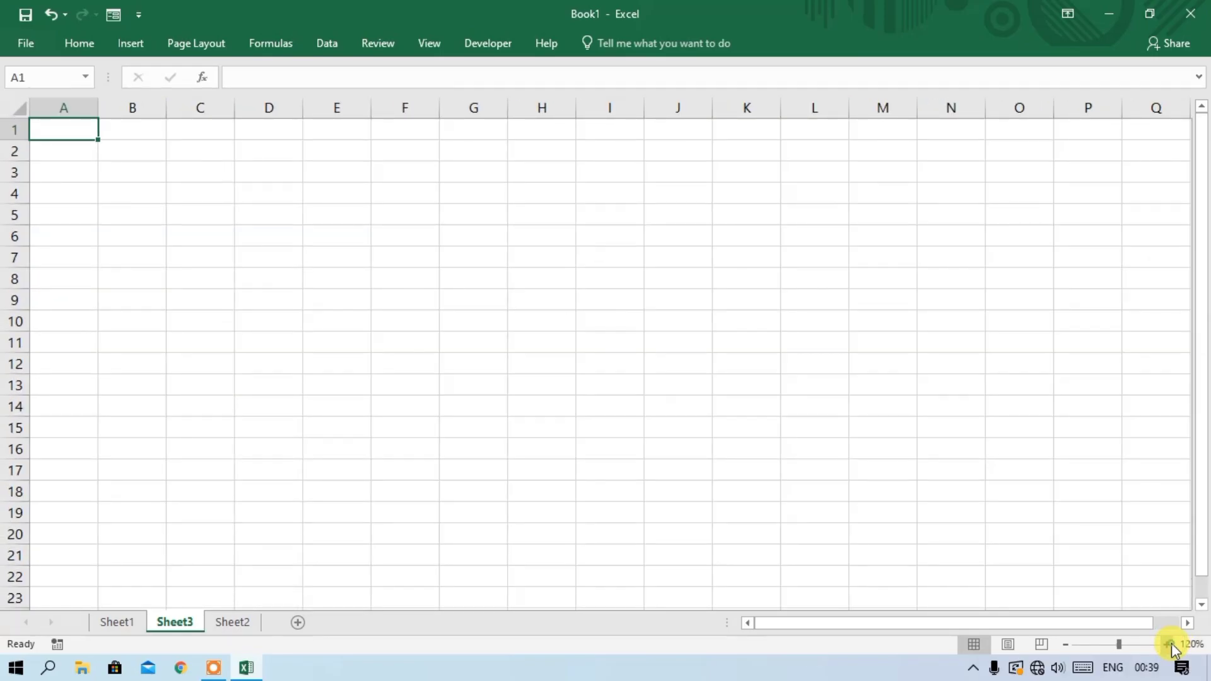
left_click(1168, 644)
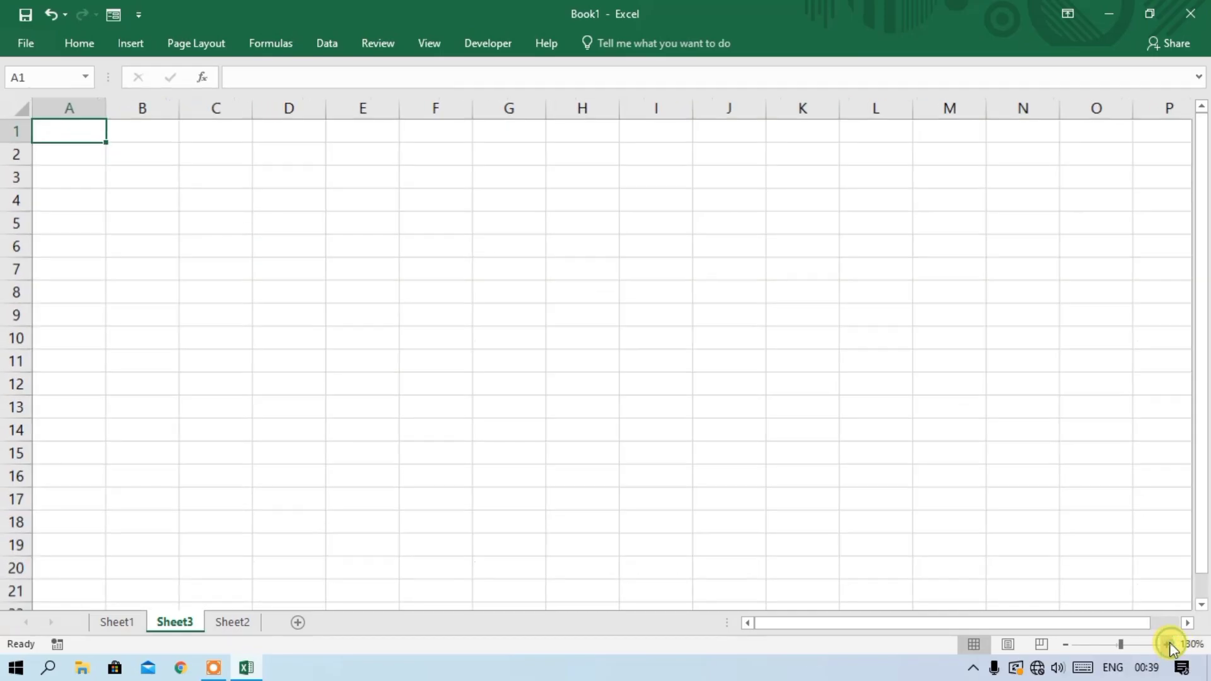
left_click(117, 622)
left_click(687, 463)
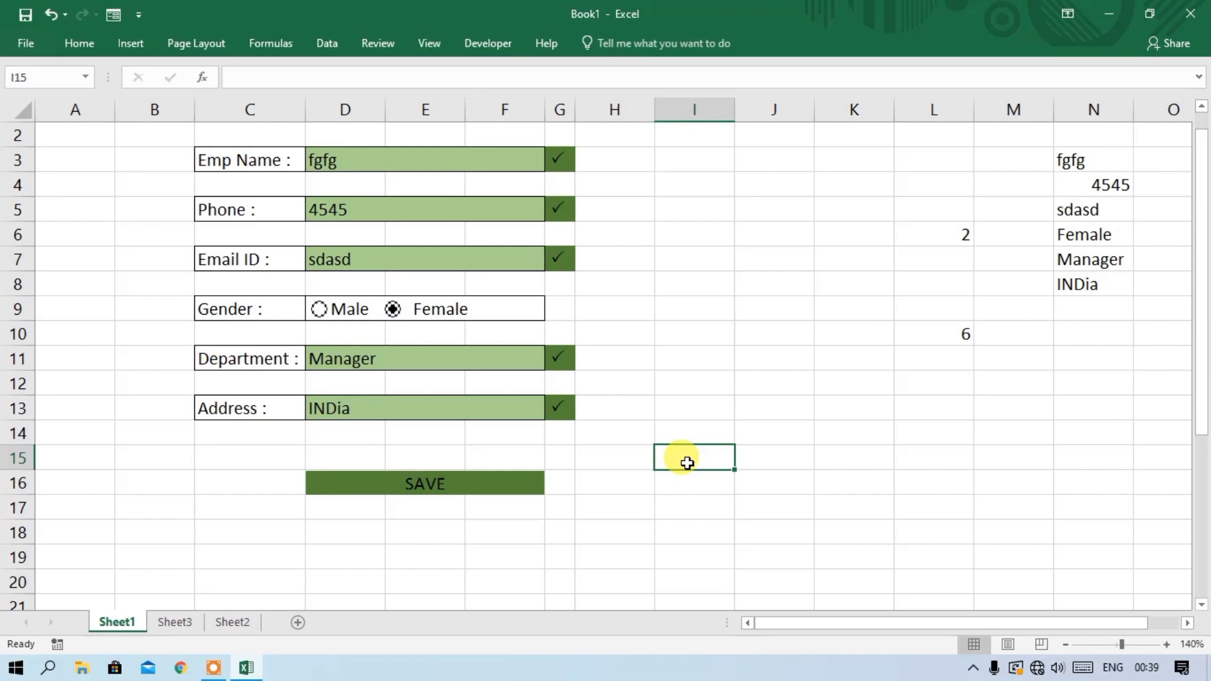
left_click(1081, 158)
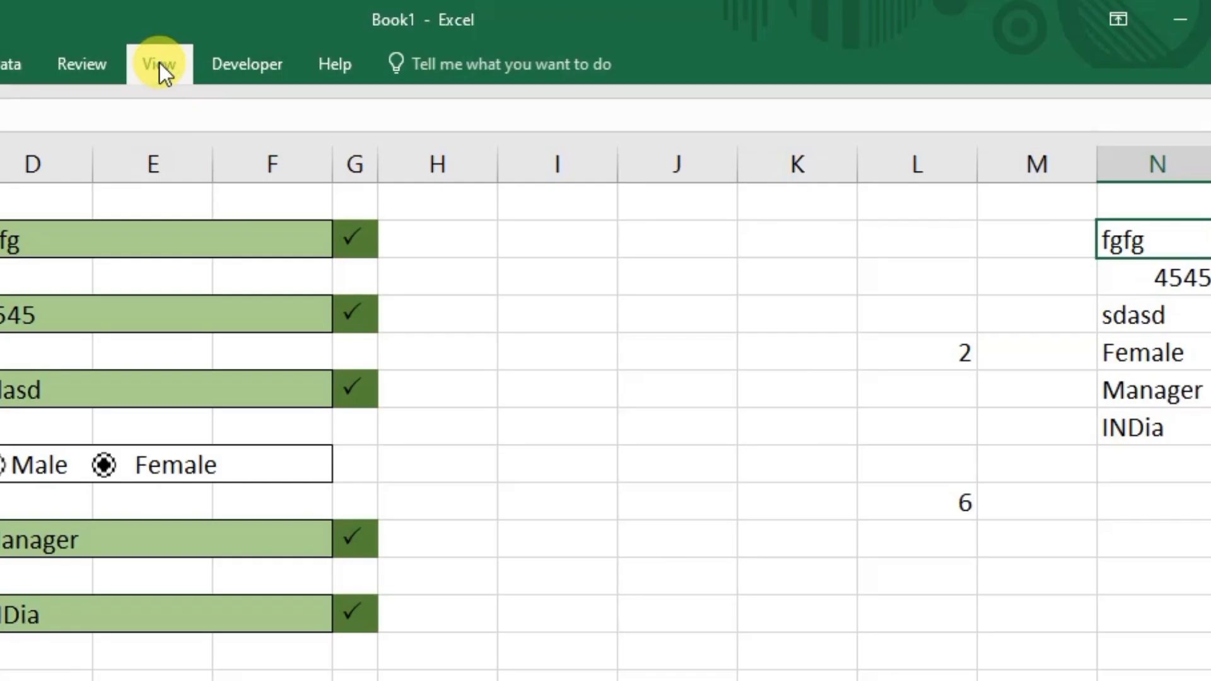
- Start recording a macro named 'zzz' and copy the form values in N3:N8
left_click(159, 61)
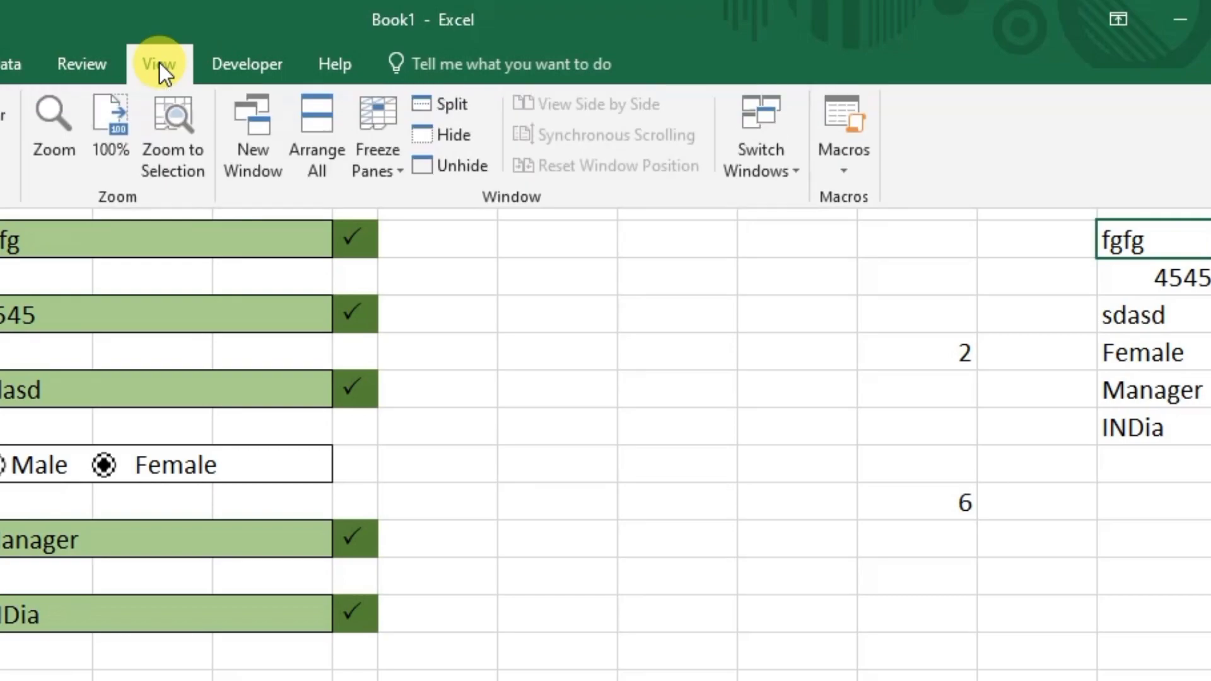
left_click(839, 164)
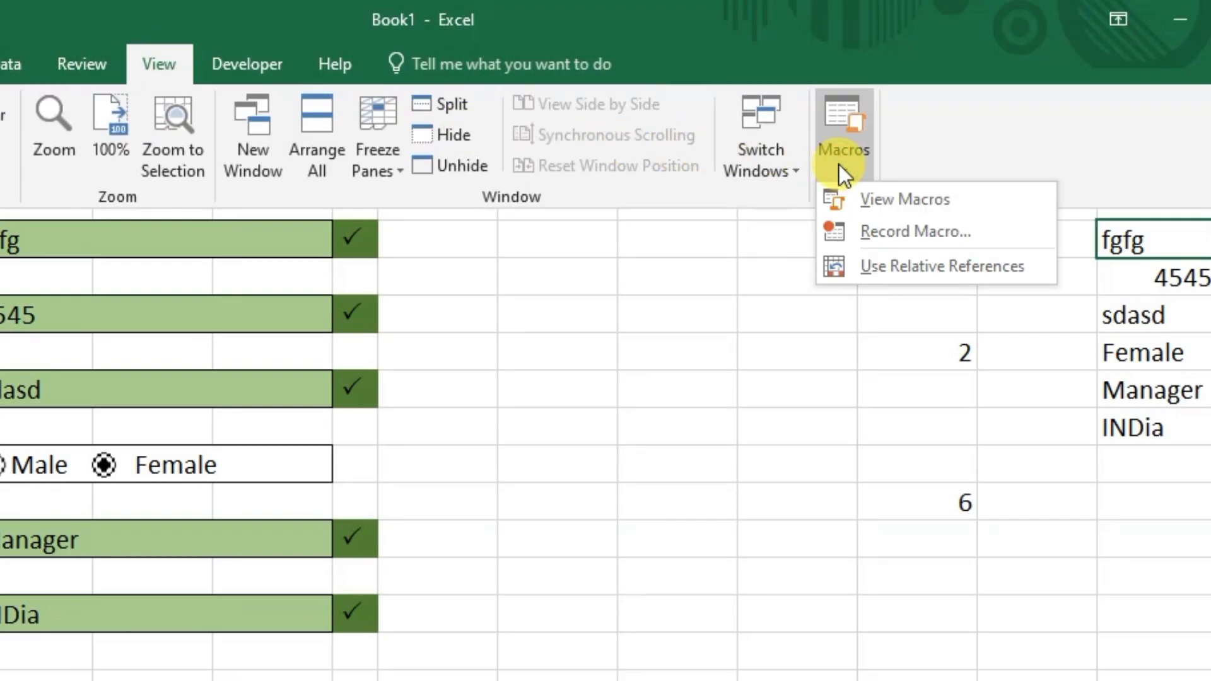
left_click(929, 230)
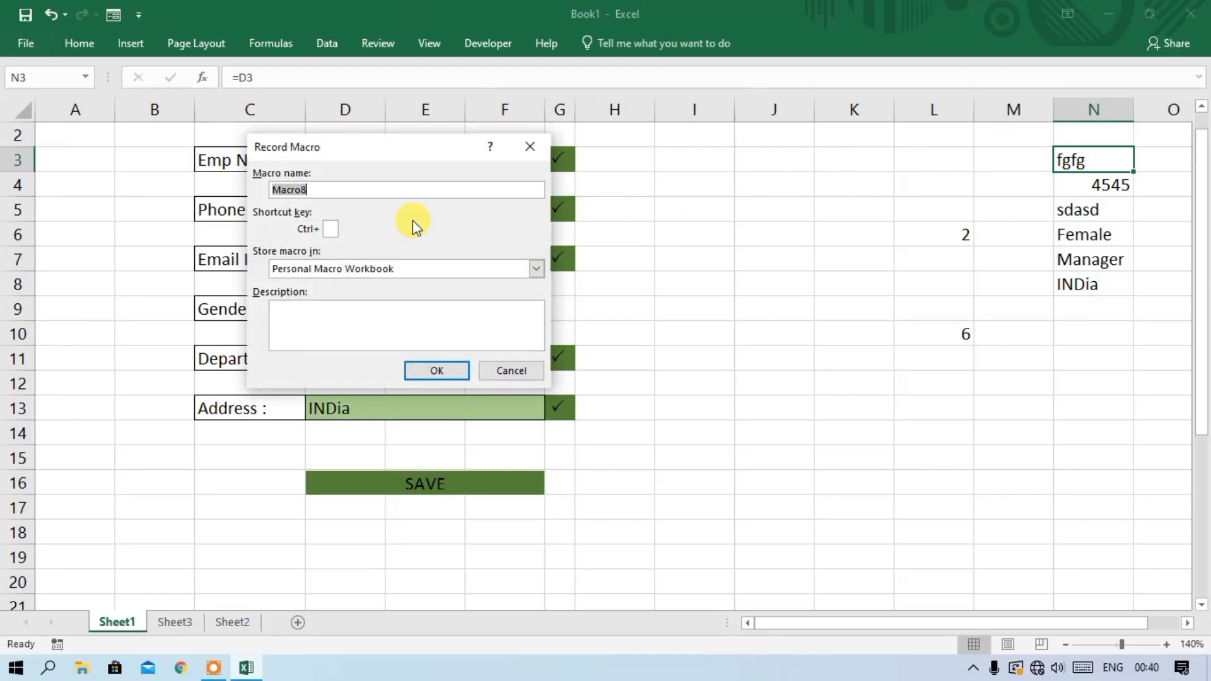
type("zzz")
left_click(434, 376)
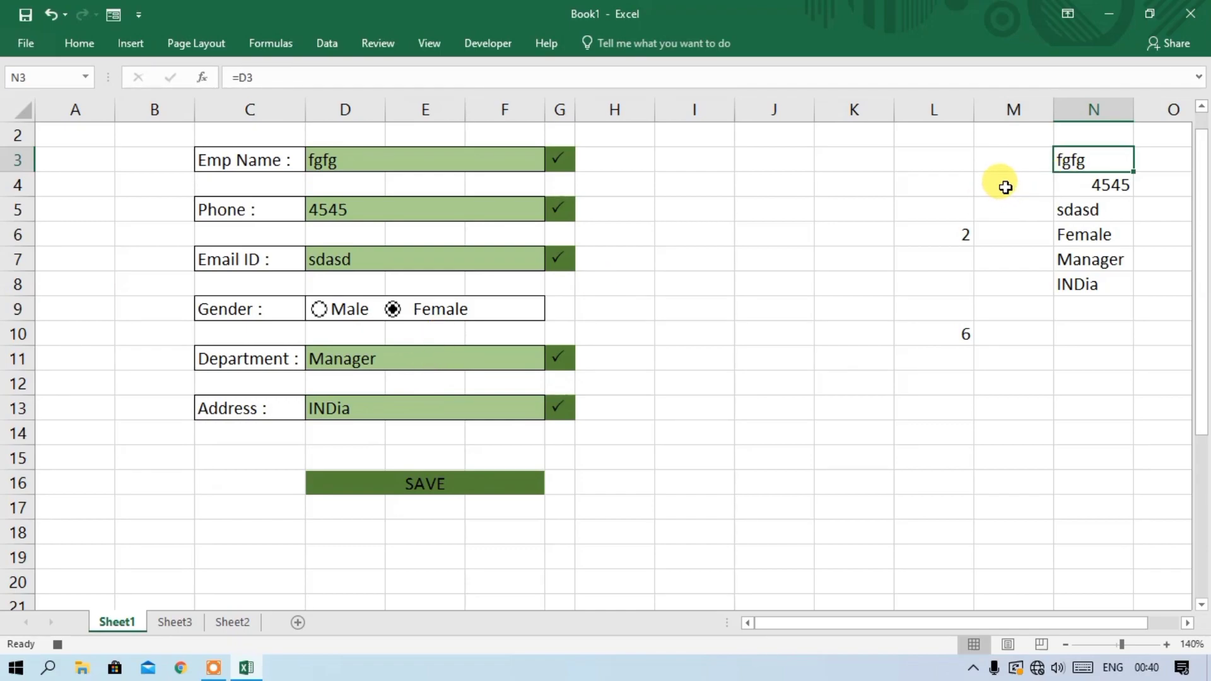
left_click_drag(1105, 158, 1101, 284)
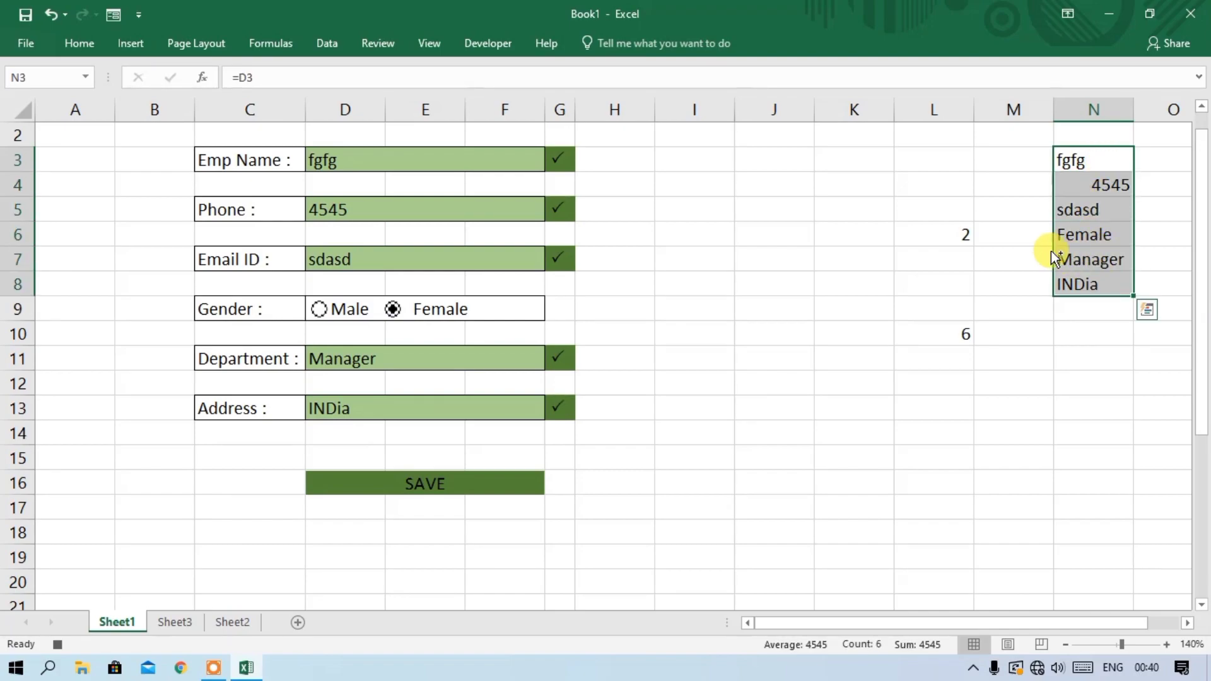
key("ctrl+c")
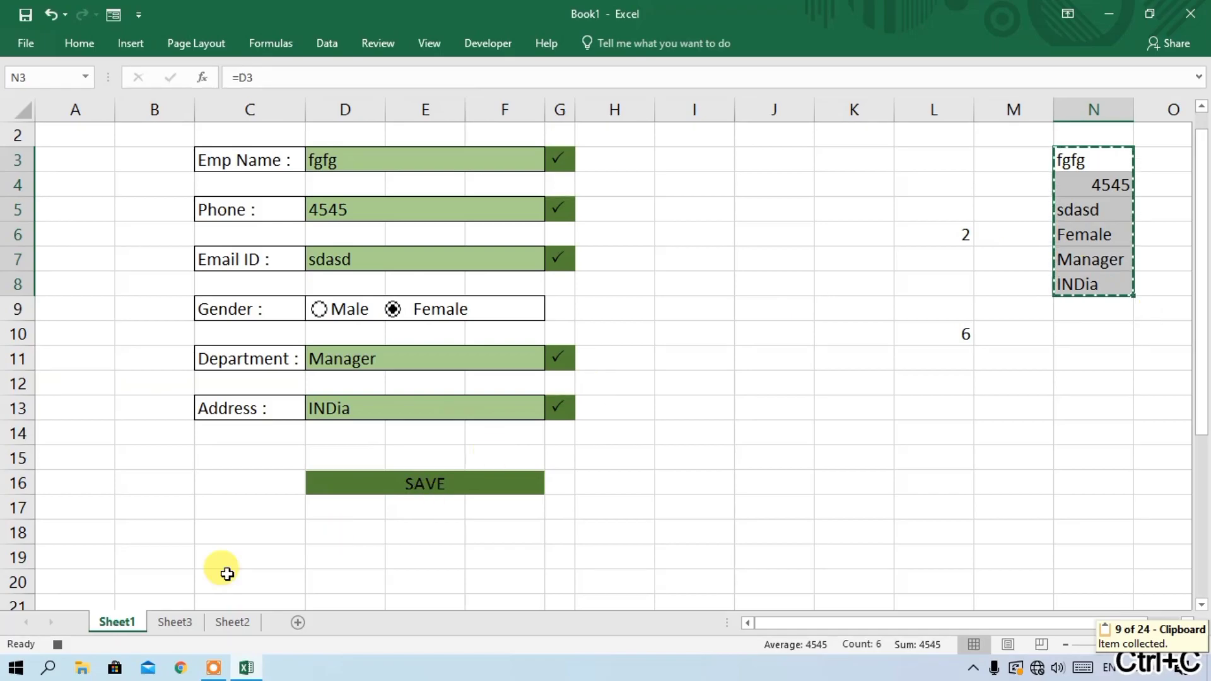
- Paste the copied values transposed as a row at Sheet3 B2 and copy that row
left_click(186, 621)
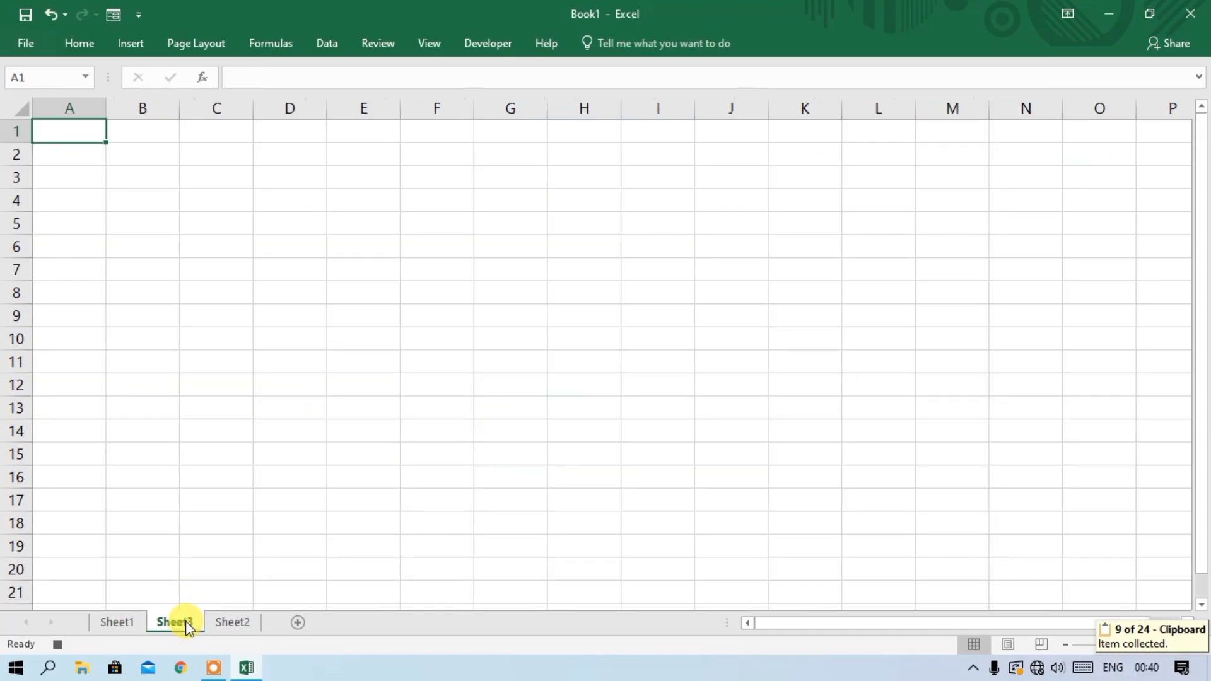
left_click(127, 156)
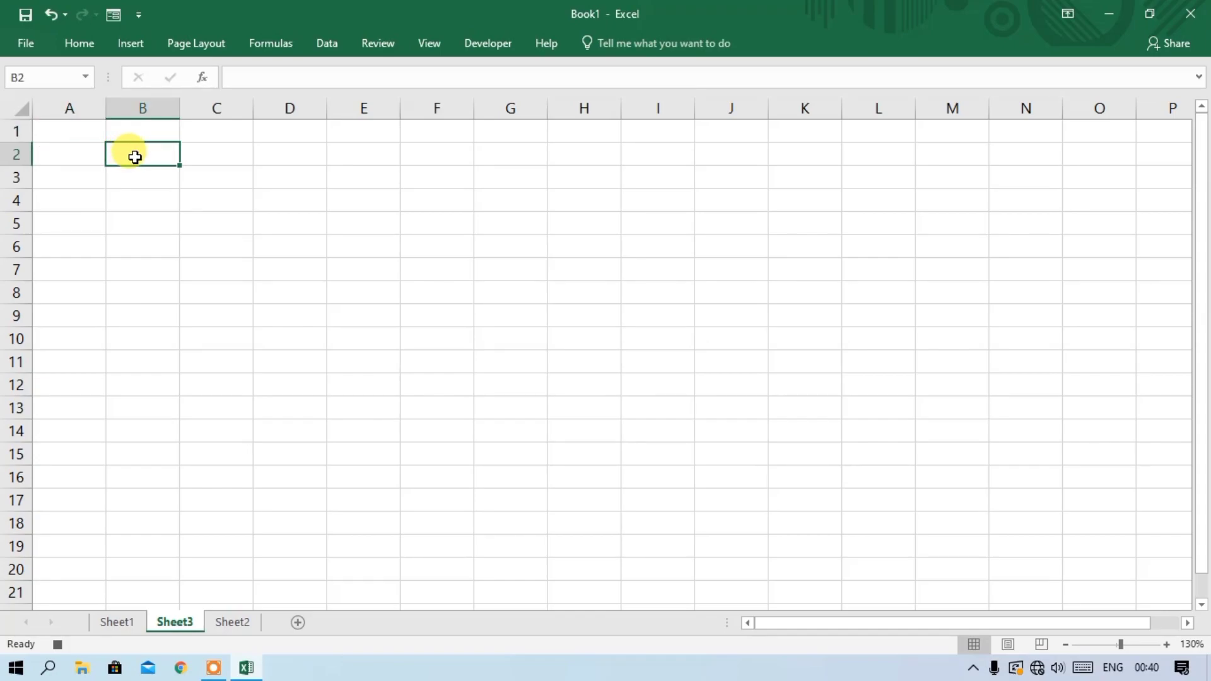
right_click(135, 157)
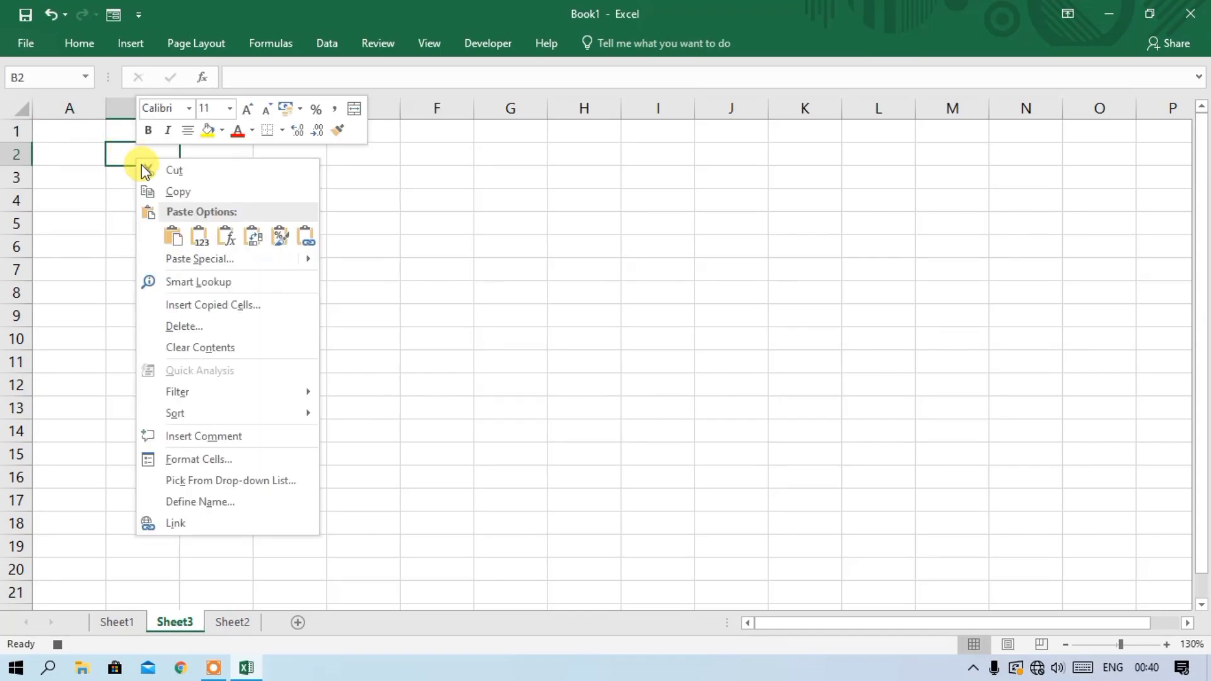
left_click(246, 264)
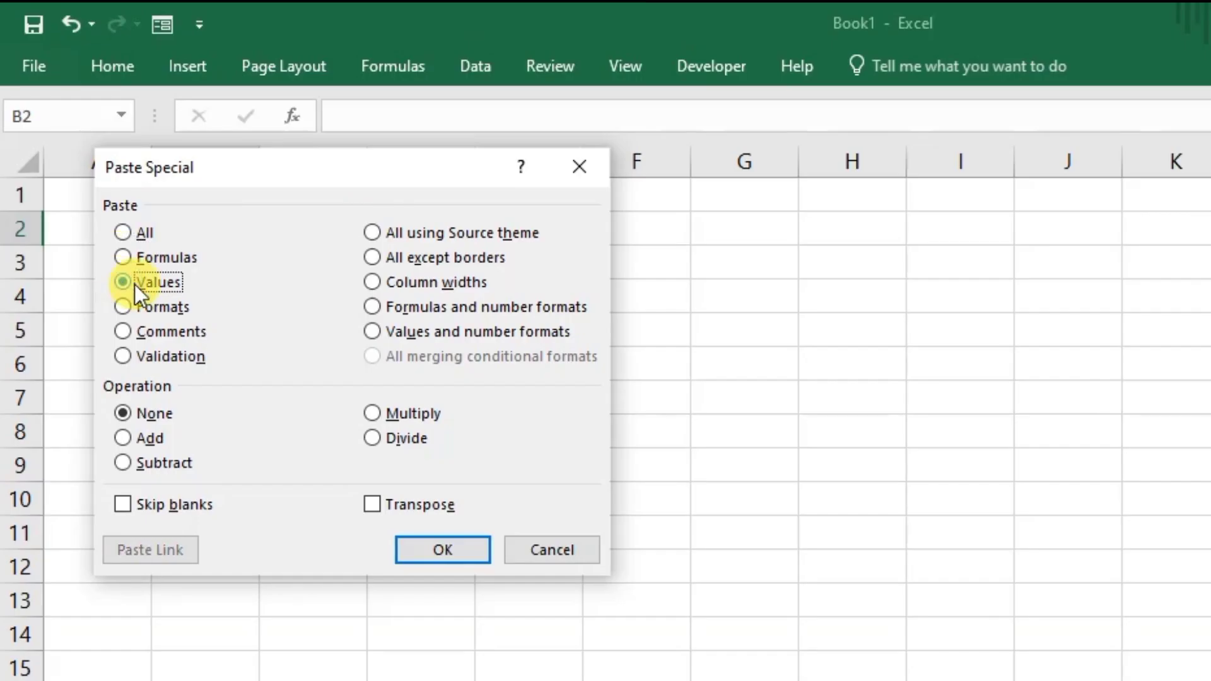
left_click(376, 505)
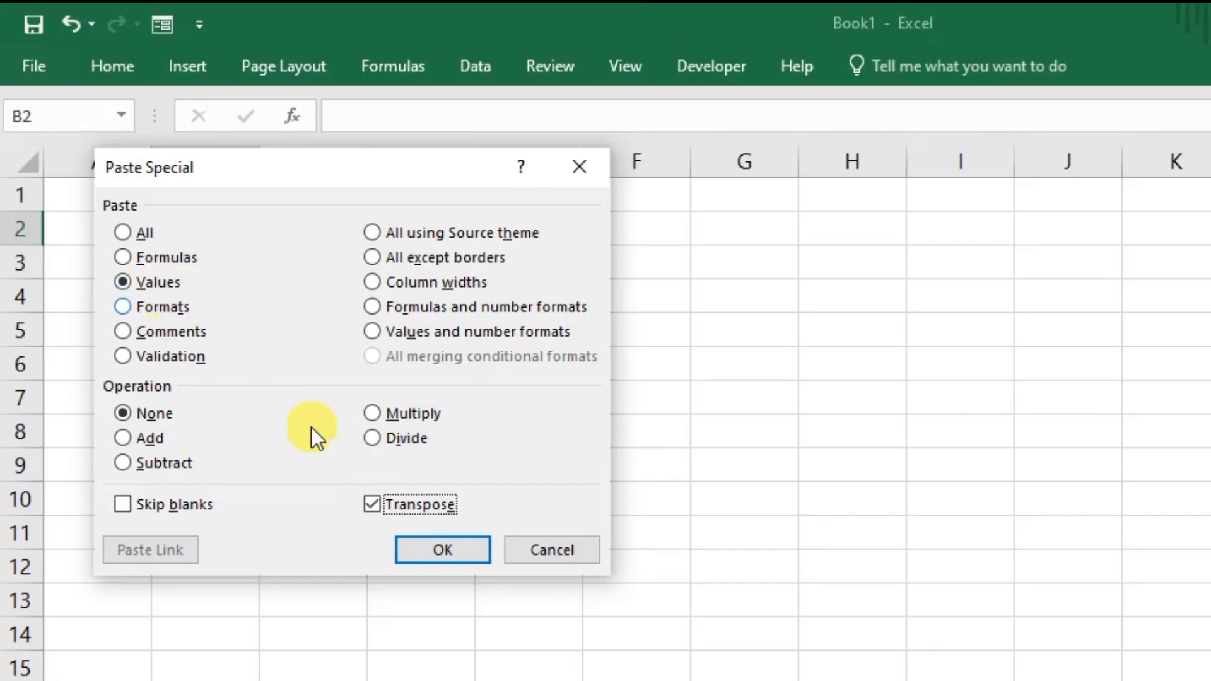
left_click(441, 554)
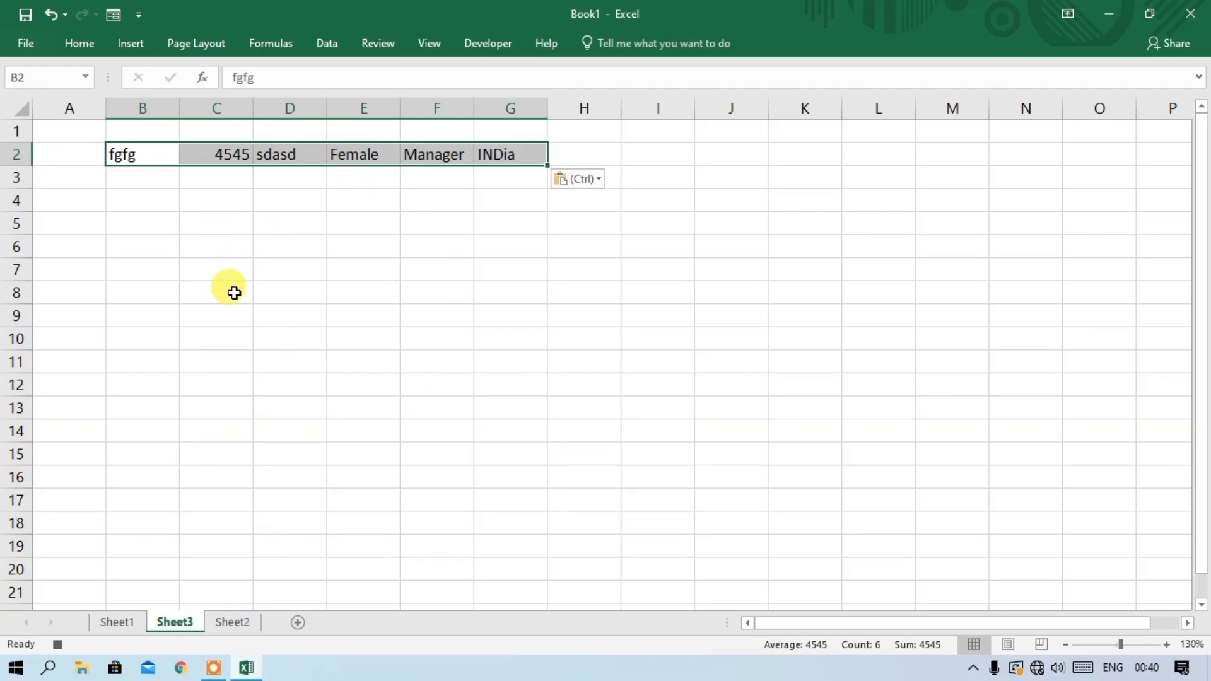
key("ctrl+c")
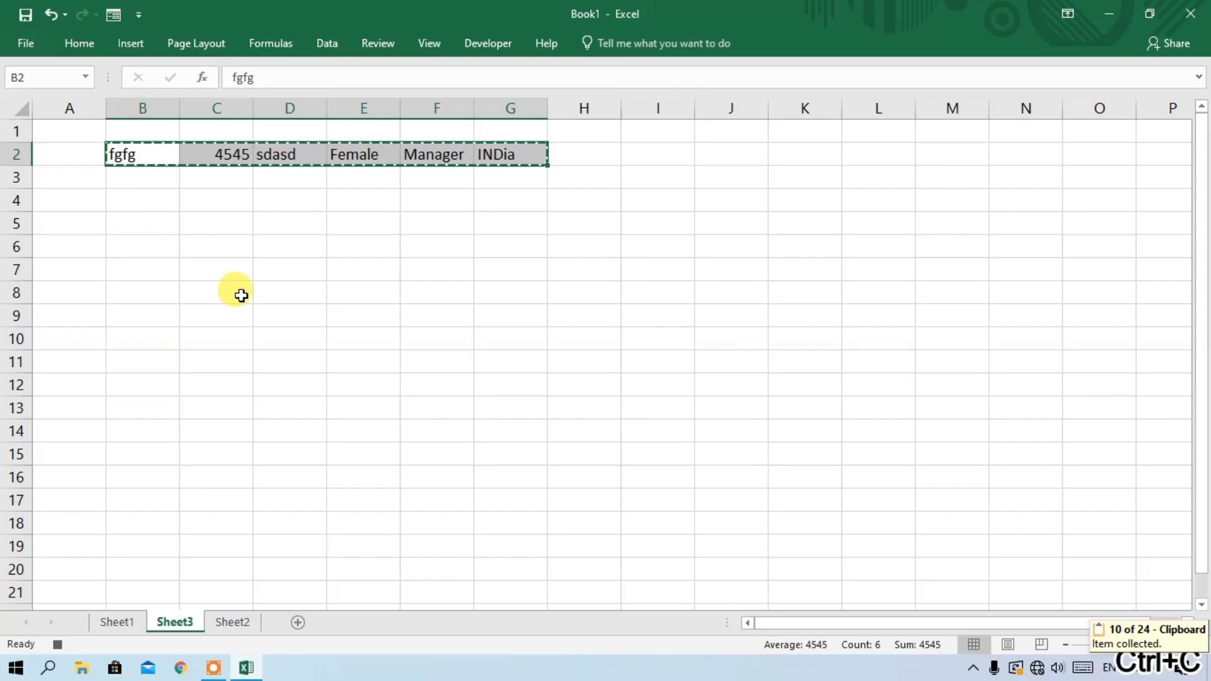
- Insert the copied entry row into the Sheet2 table at C3
left_click(229, 621)
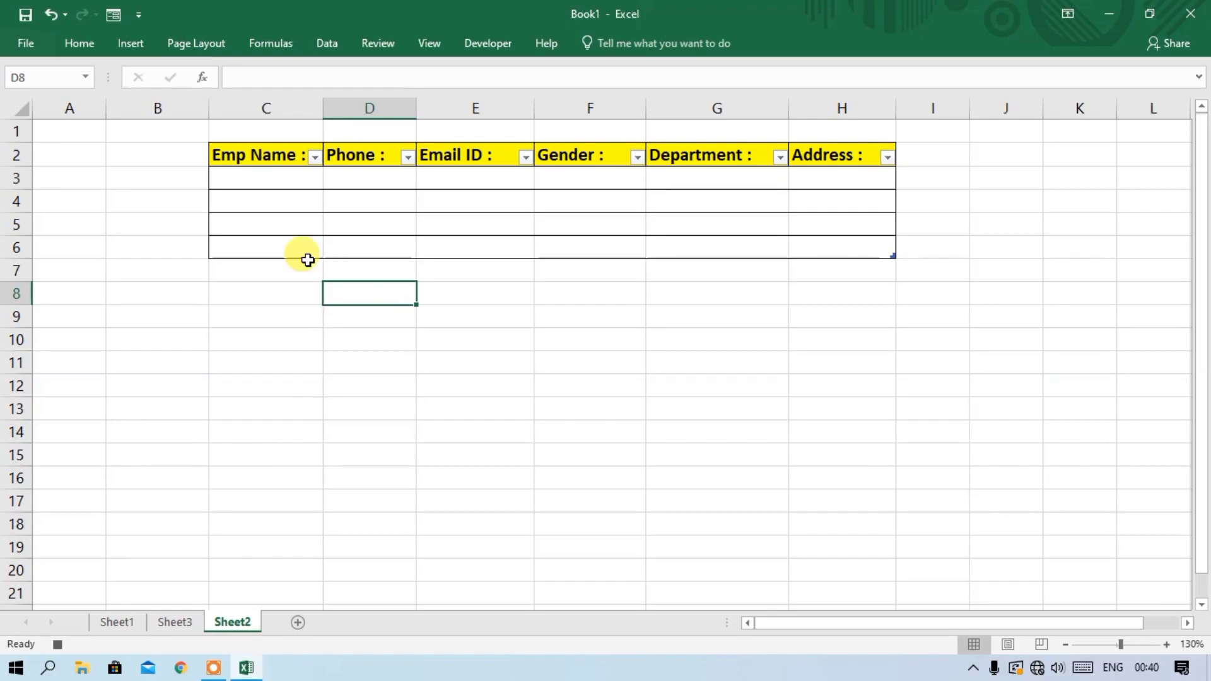
left_click(262, 183)
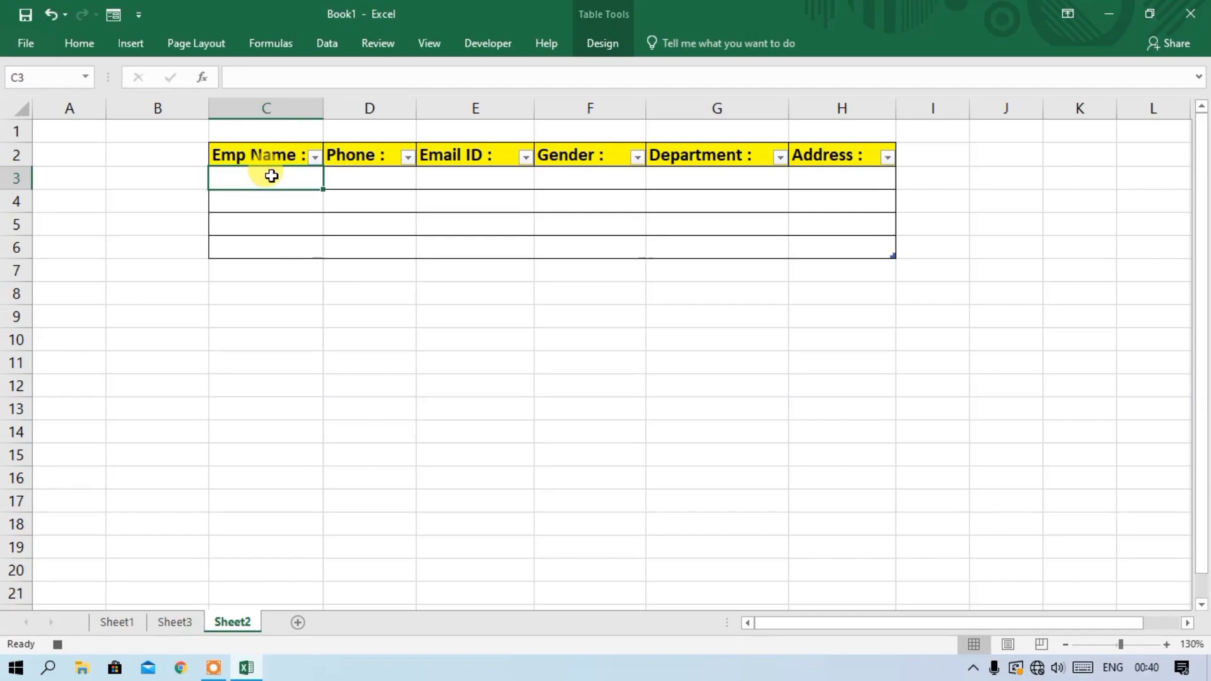
left_click(81, 48)
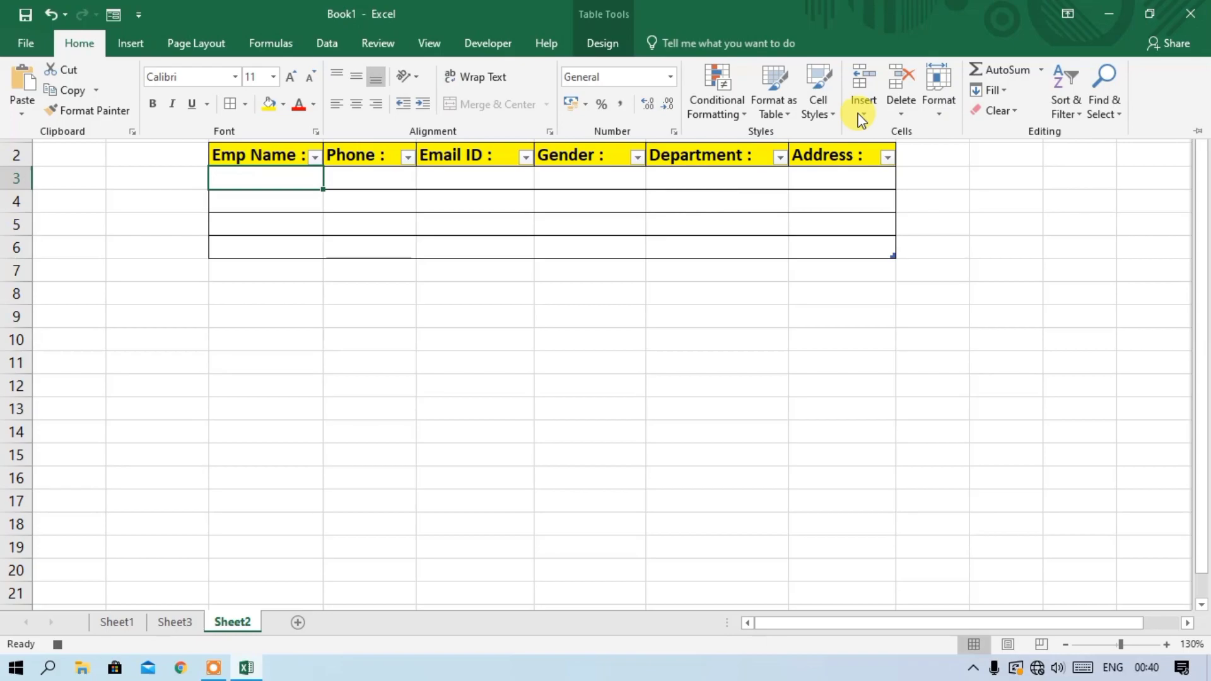
left_click(863, 116)
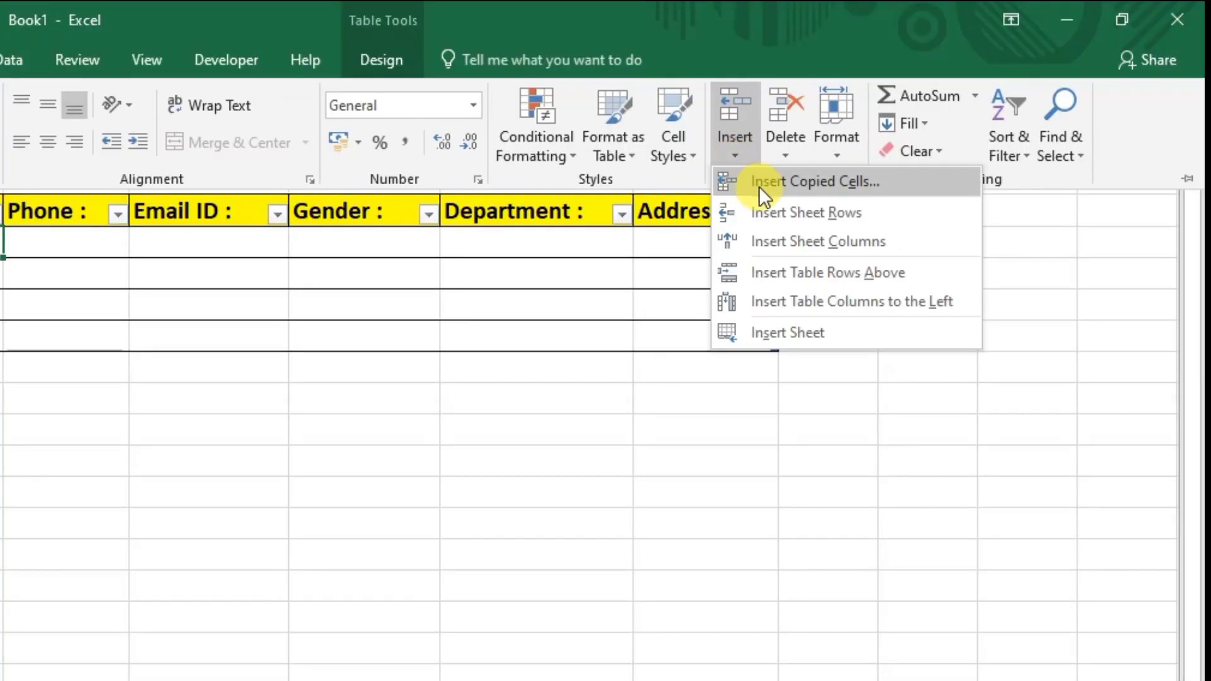
left_click(861, 182)
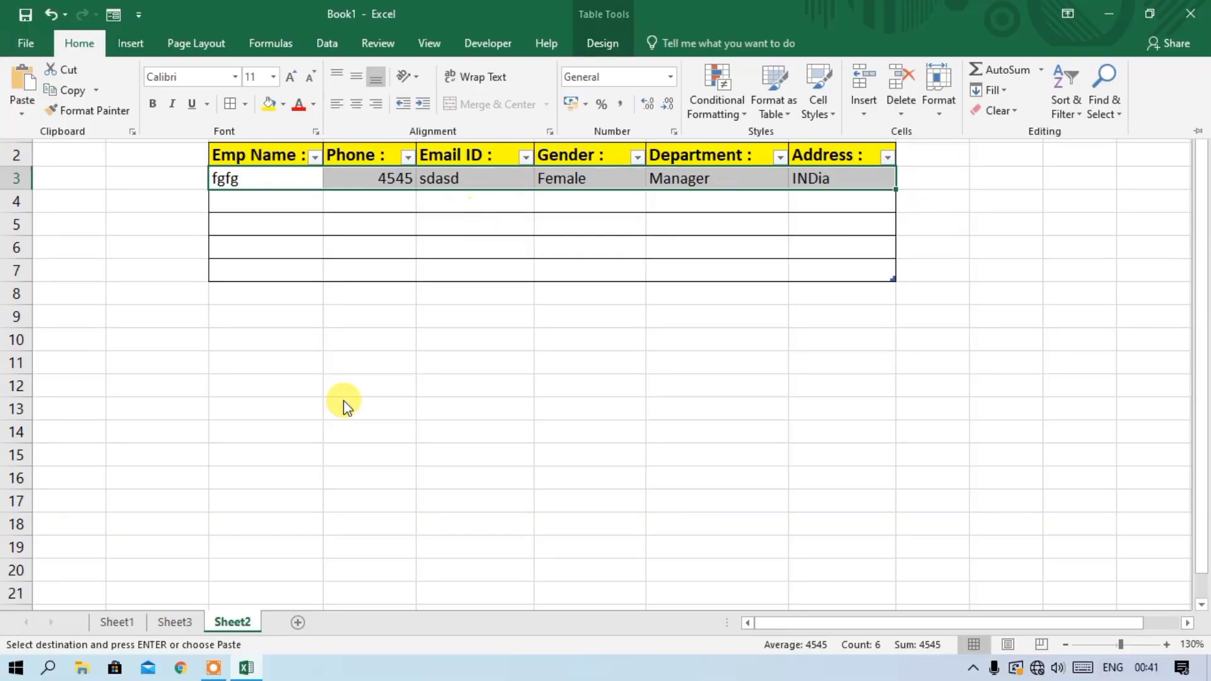
- Clear the Sheet1 entry cells D3, D5, D7, D11 and D13, leaving D3 selected
left_click(126, 623)
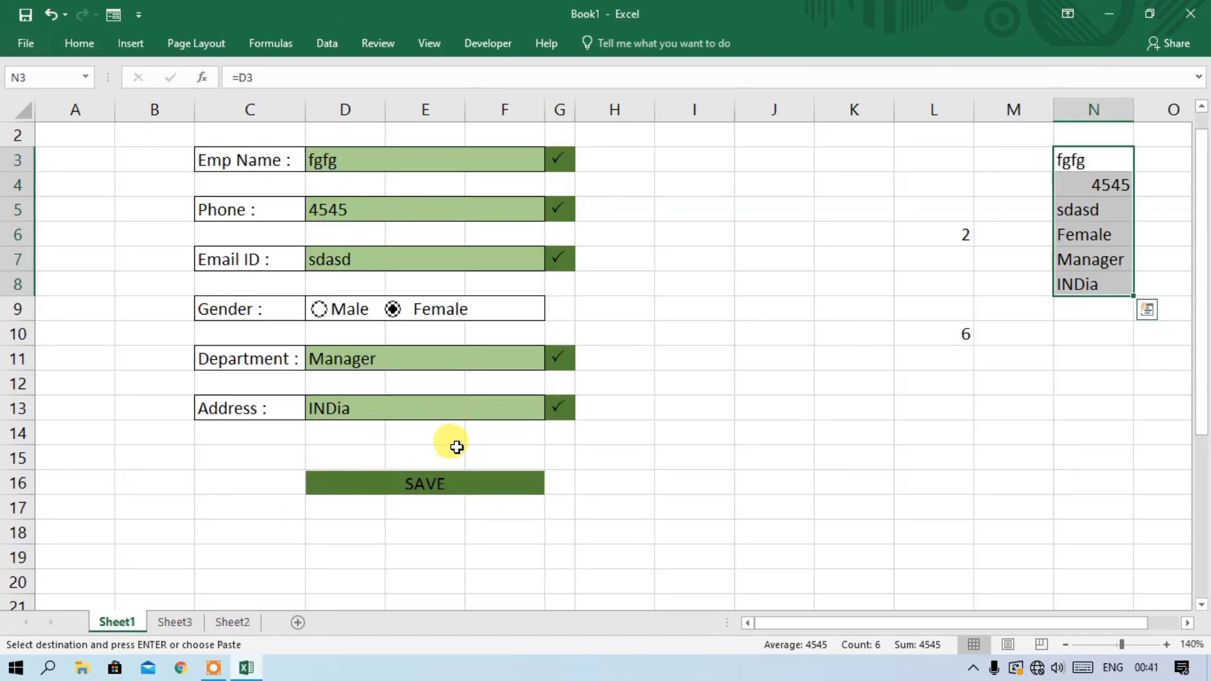
left_click(430, 163)
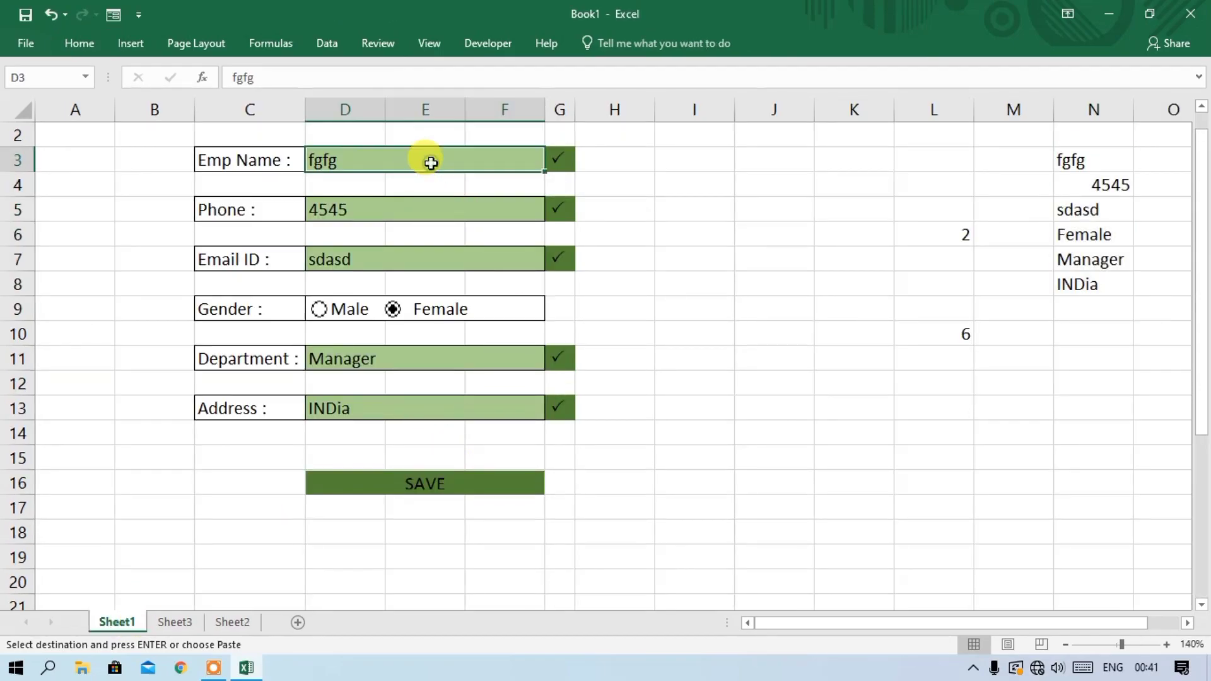
left_click(432, 209, "ctrl")
left_click(452, 259, "ctrl")
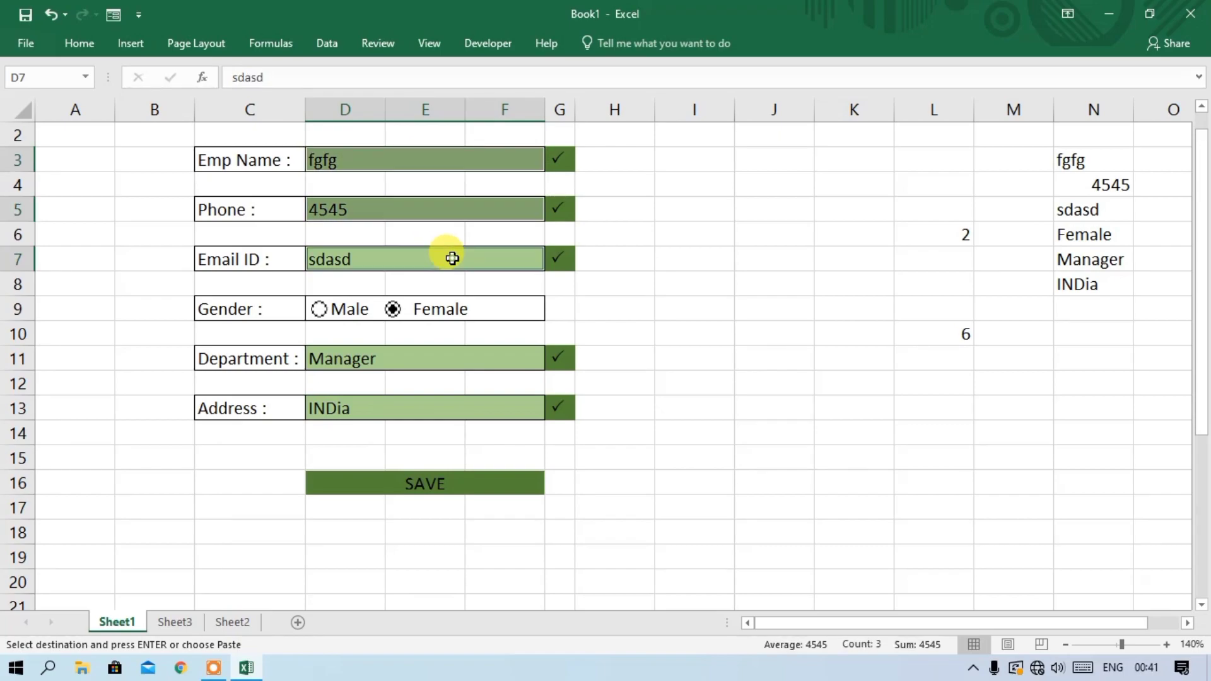
left_click(449, 357, "ctrl")
left_click(450, 411, "ctrl")
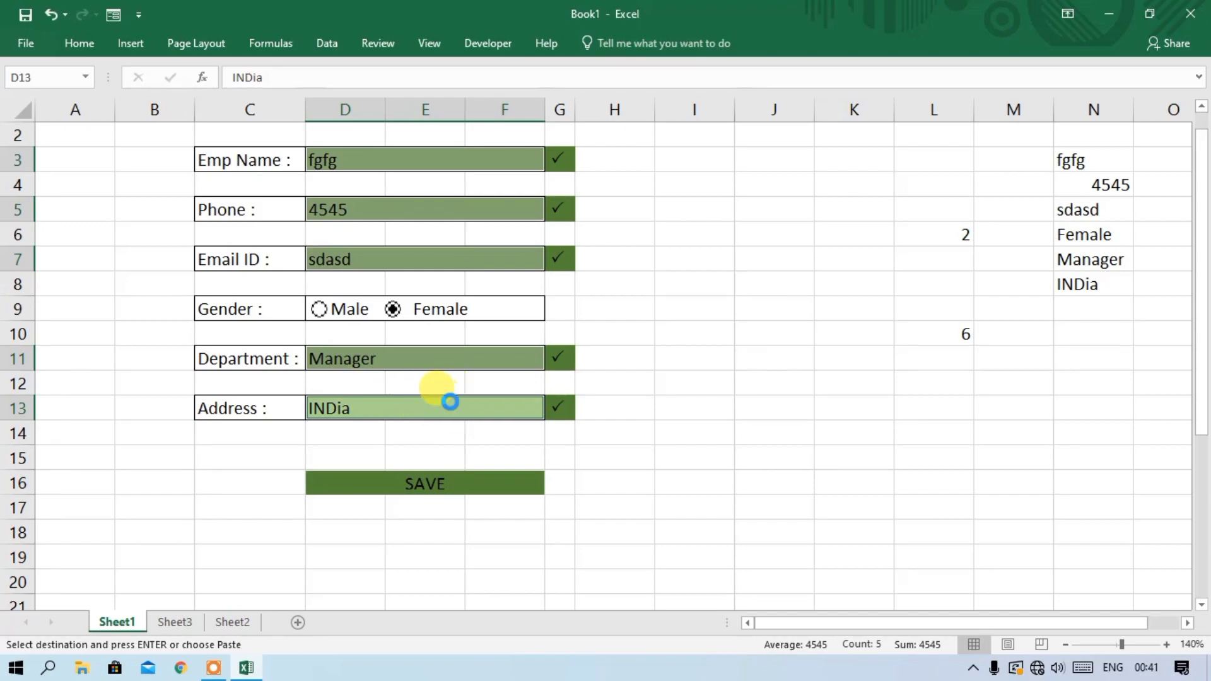
key("Delete")
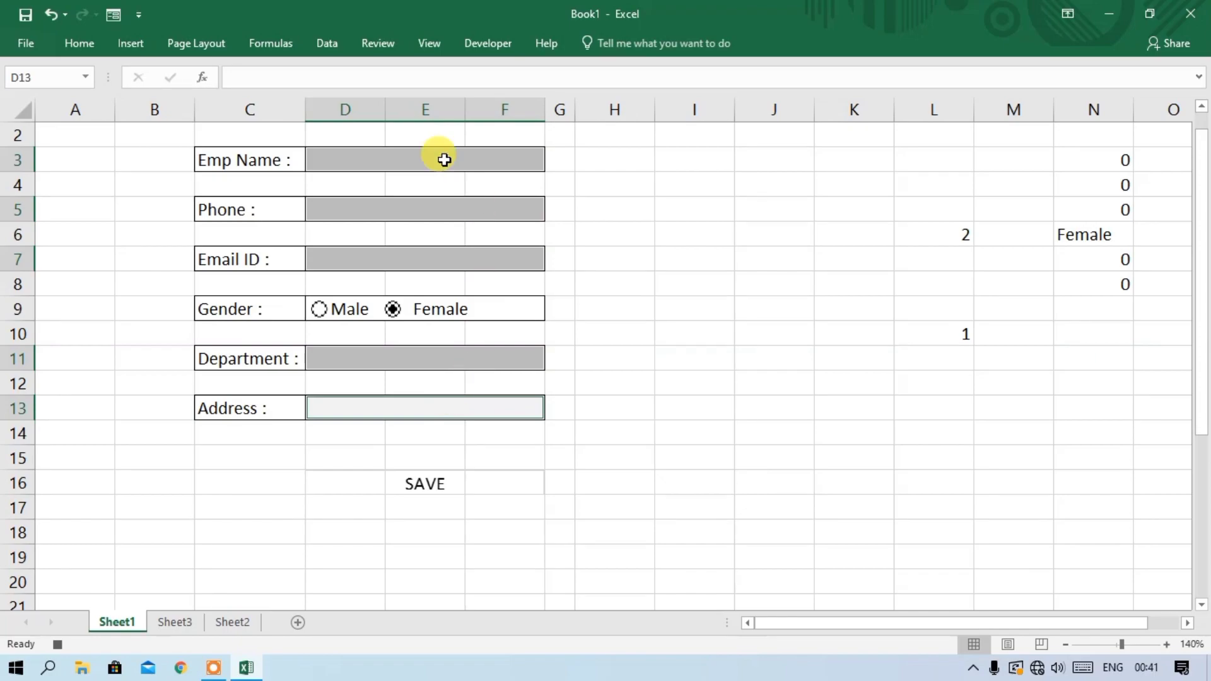
left_click(421, 162)
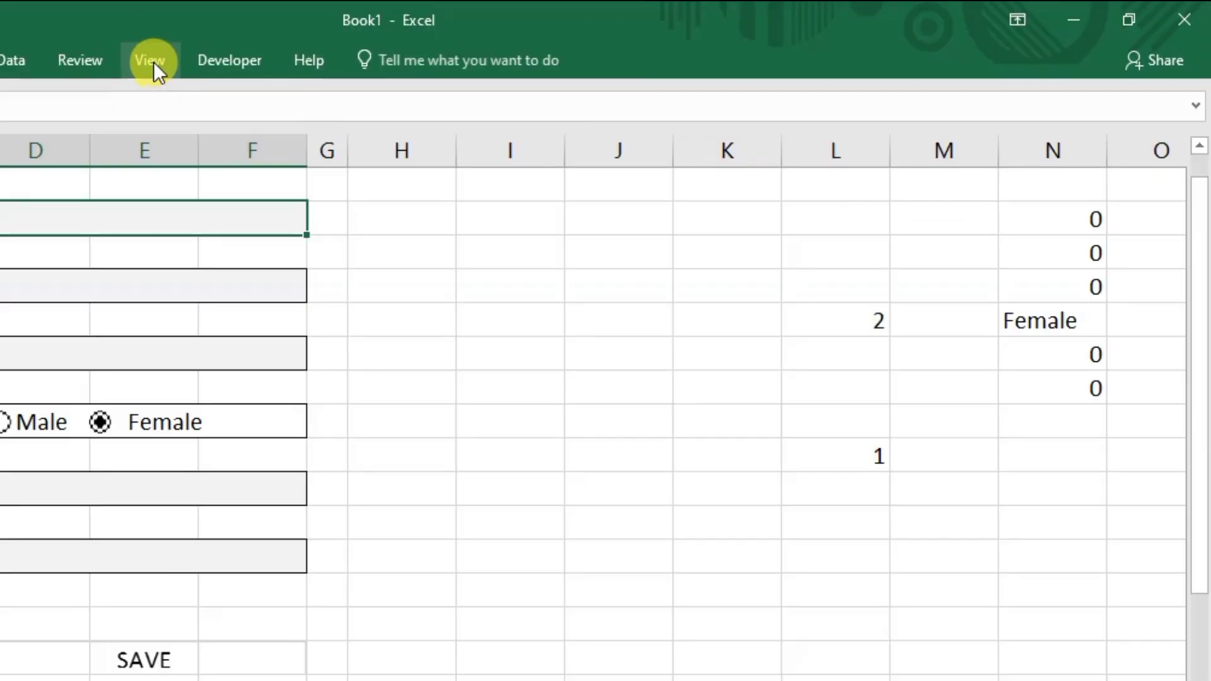
- Stop the macro recording
left_click(432, 44)
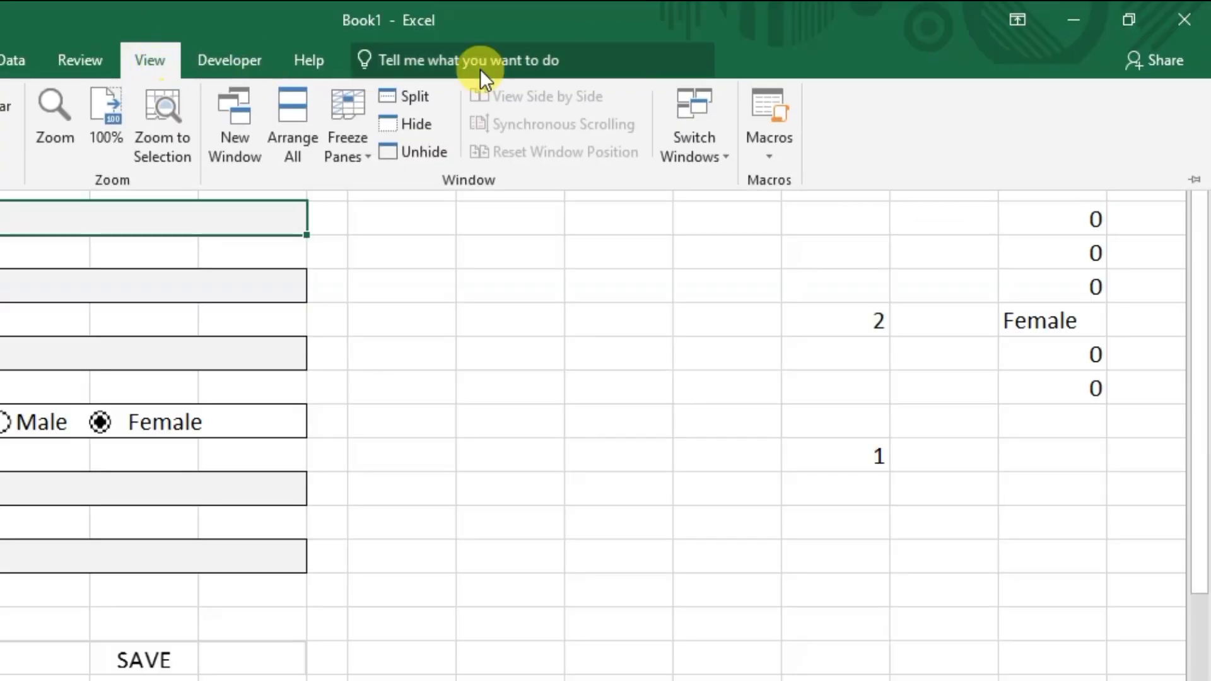
left_click(760, 158)
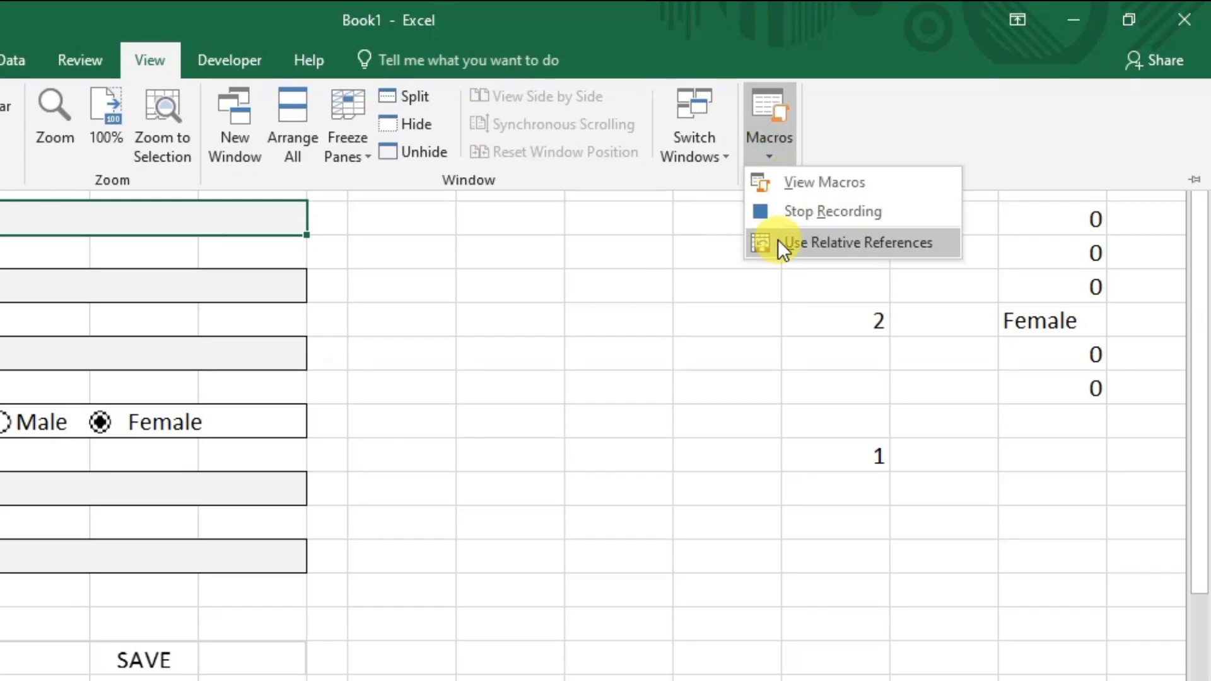
left_click(812, 211)
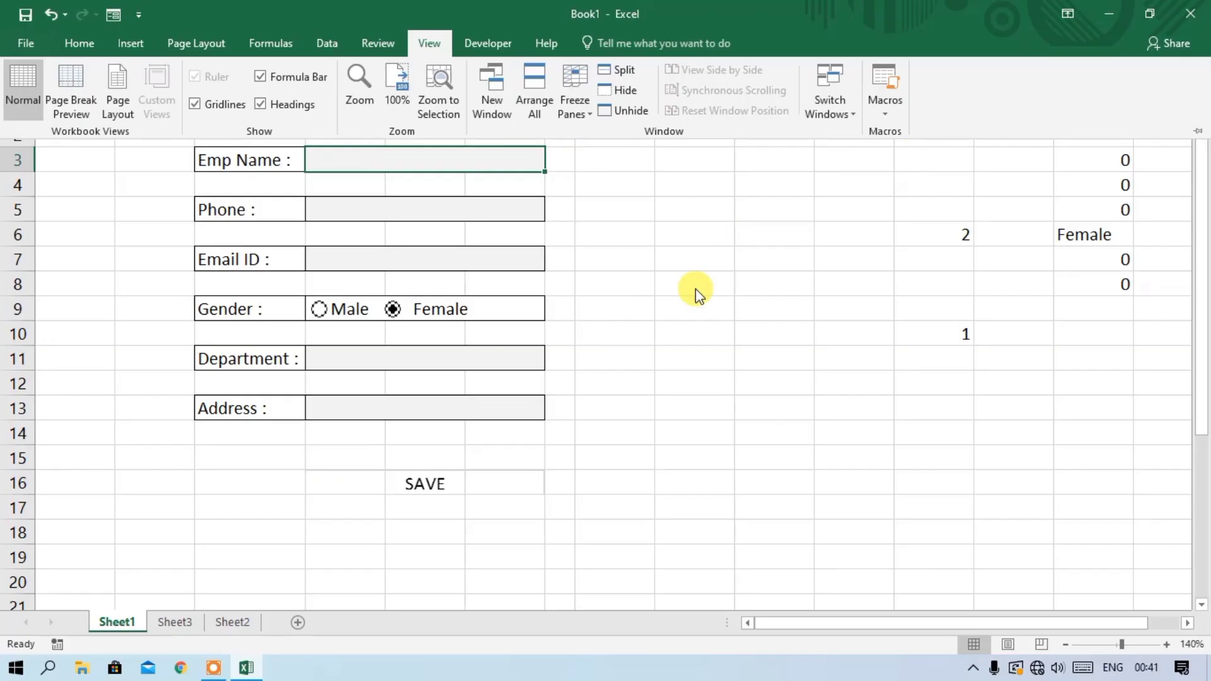
- Assign the PERSONAL.XLSB!zzz macro to the SAVE picture
left_click(645, 272)
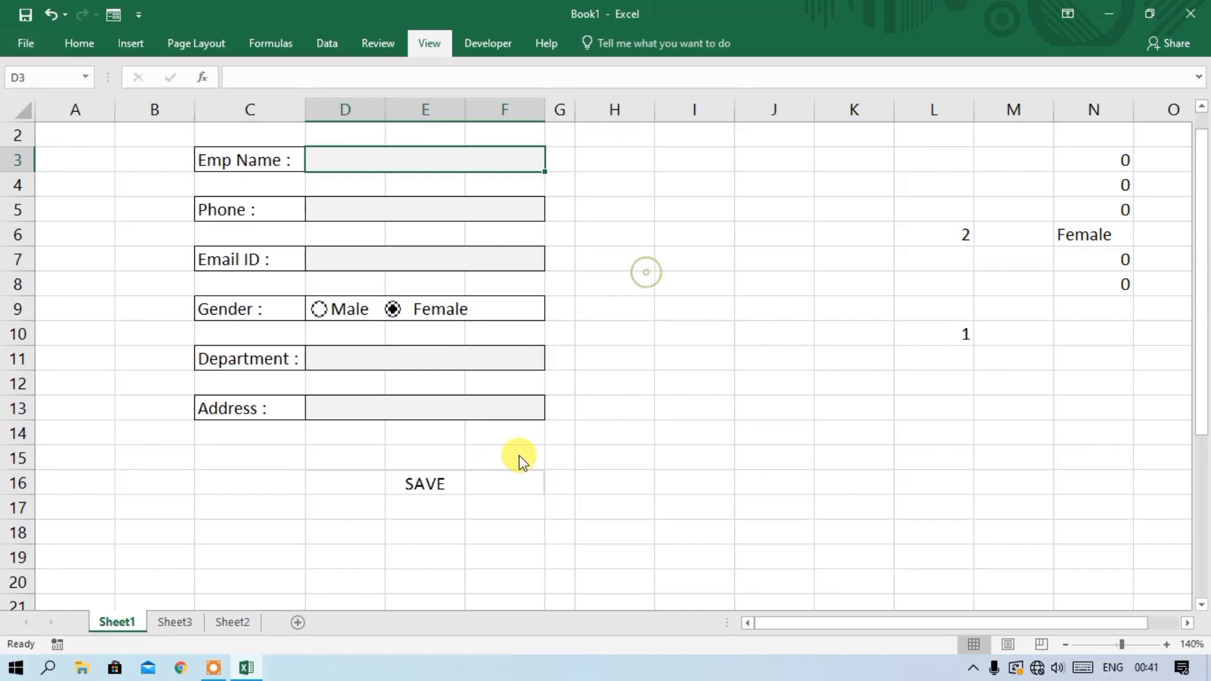
left_click(487, 492)
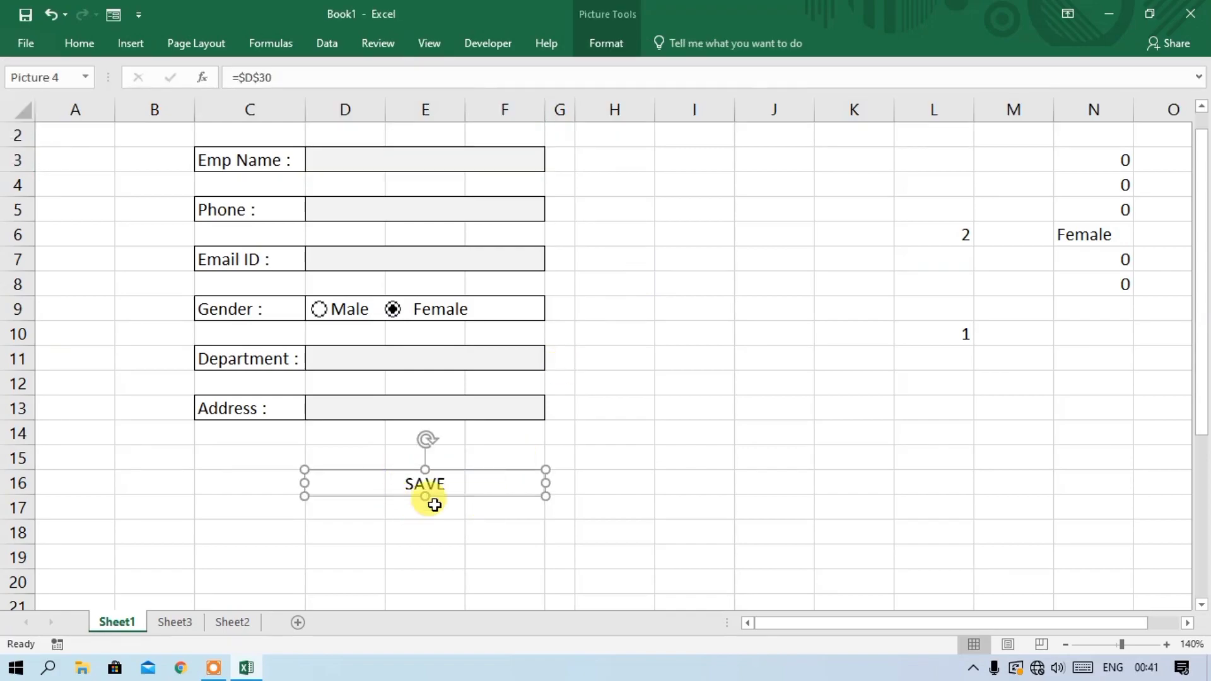
right_click(472, 485)
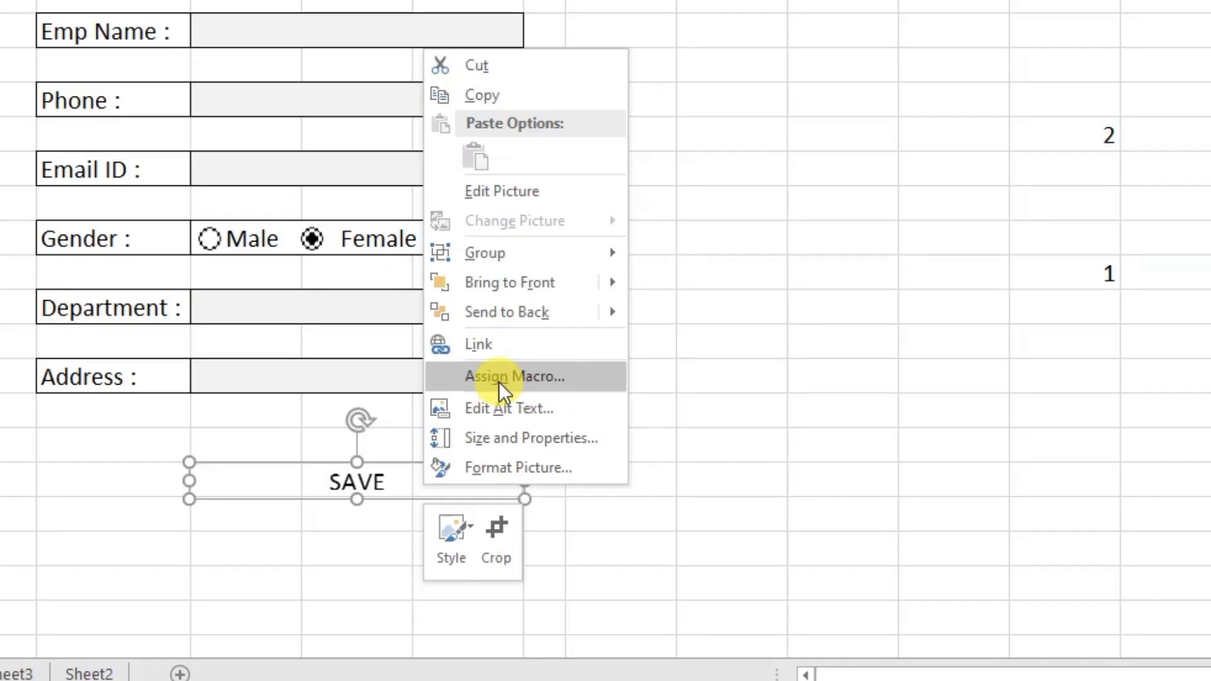
left_click(544, 381)
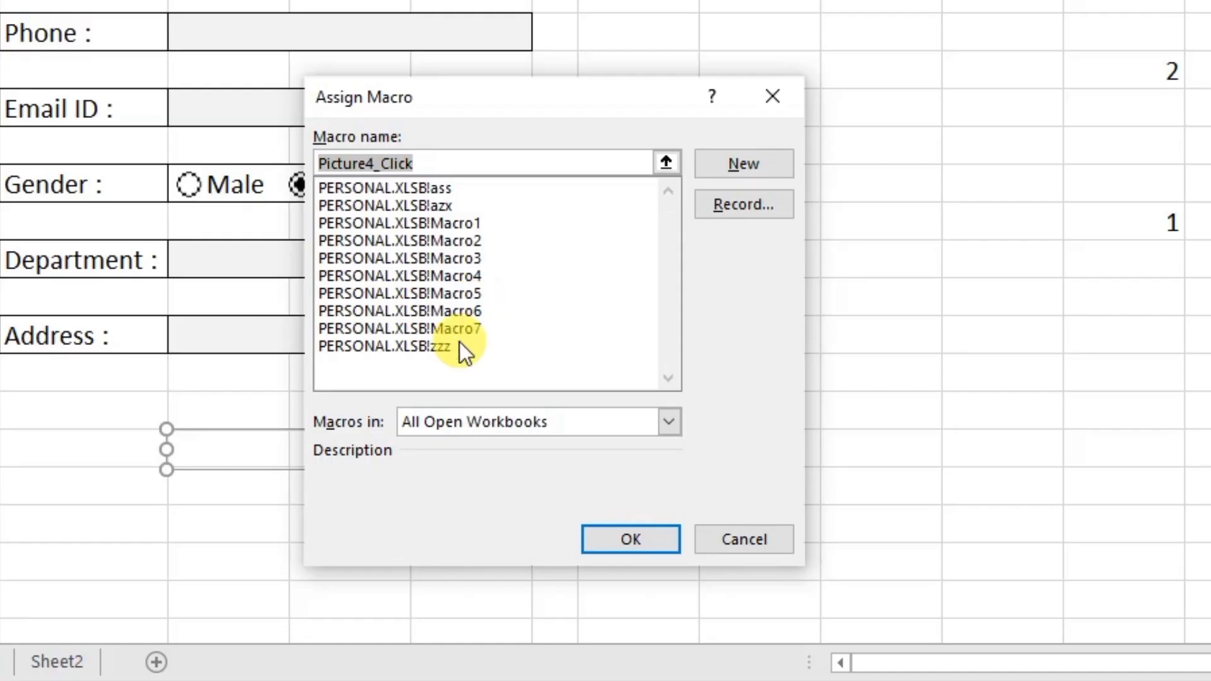
left_click(496, 415)
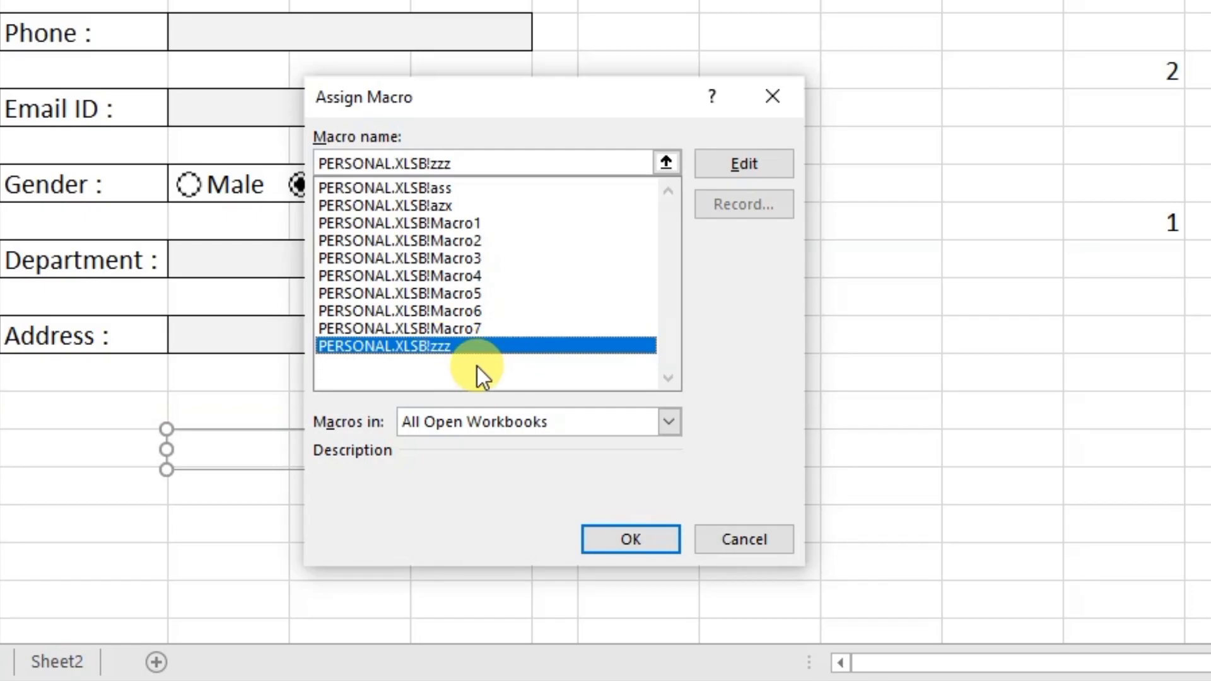
left_click(630, 541)
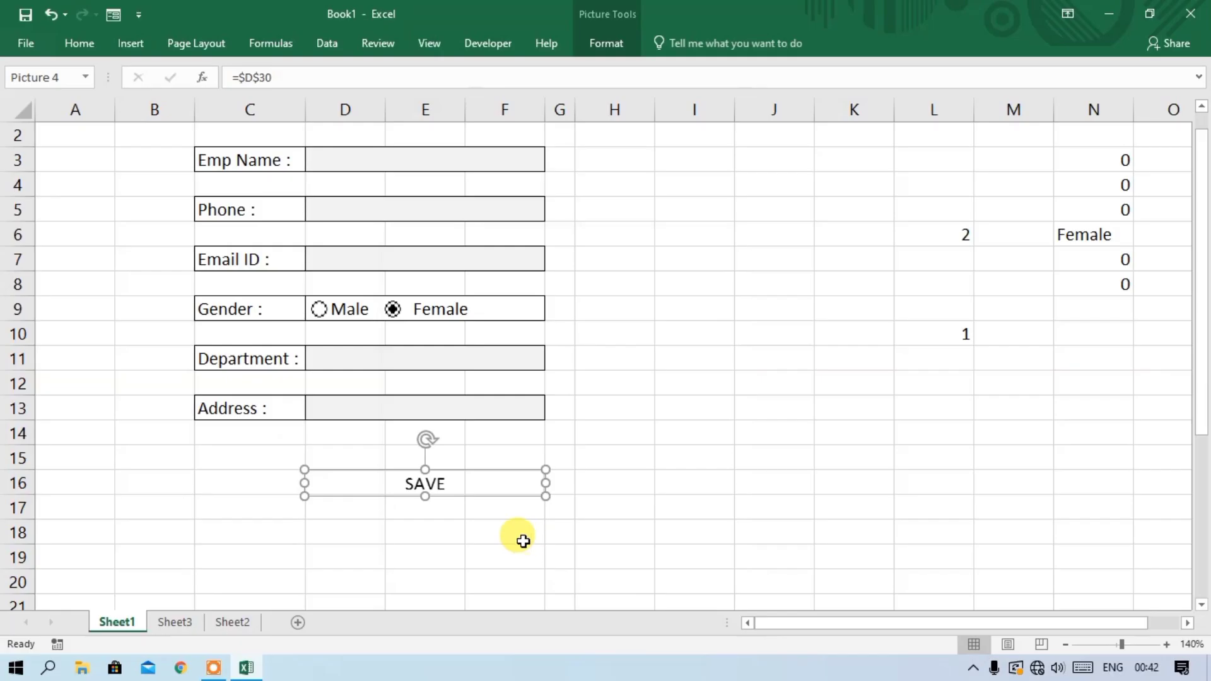
left_click(628, 466)
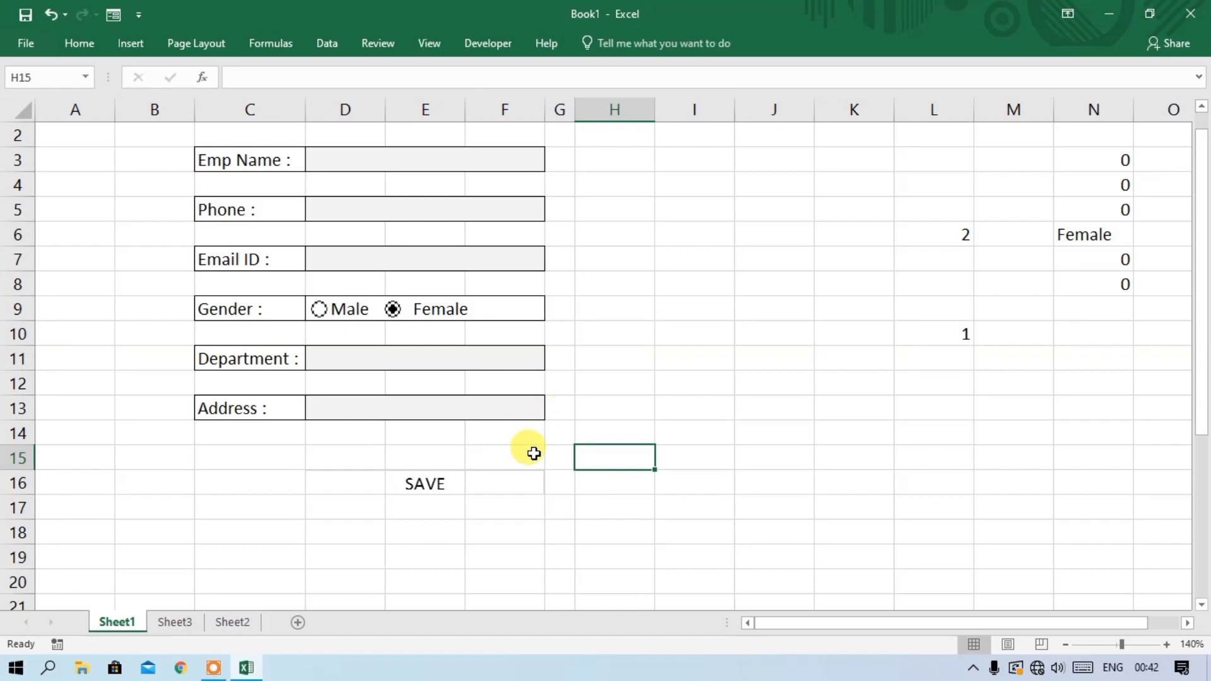
- Apply the Double Frame, Black style and a bevel preset effect to the SAVE picture
left_click(473, 484)
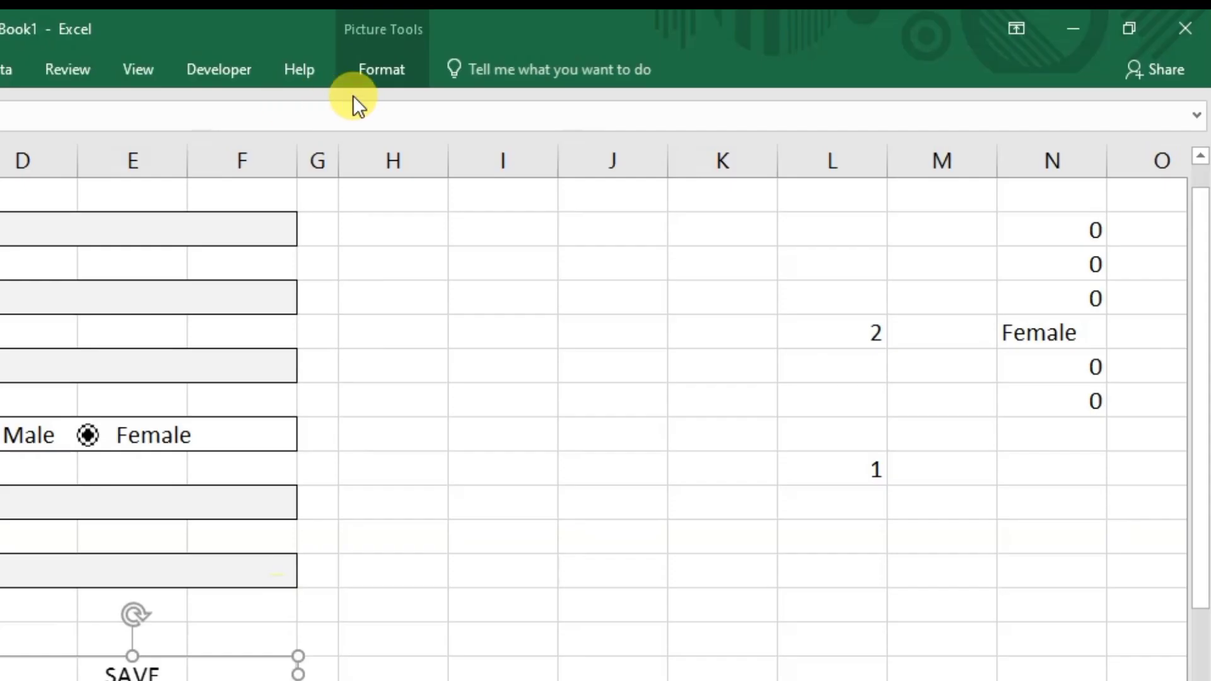
left_click(398, 68)
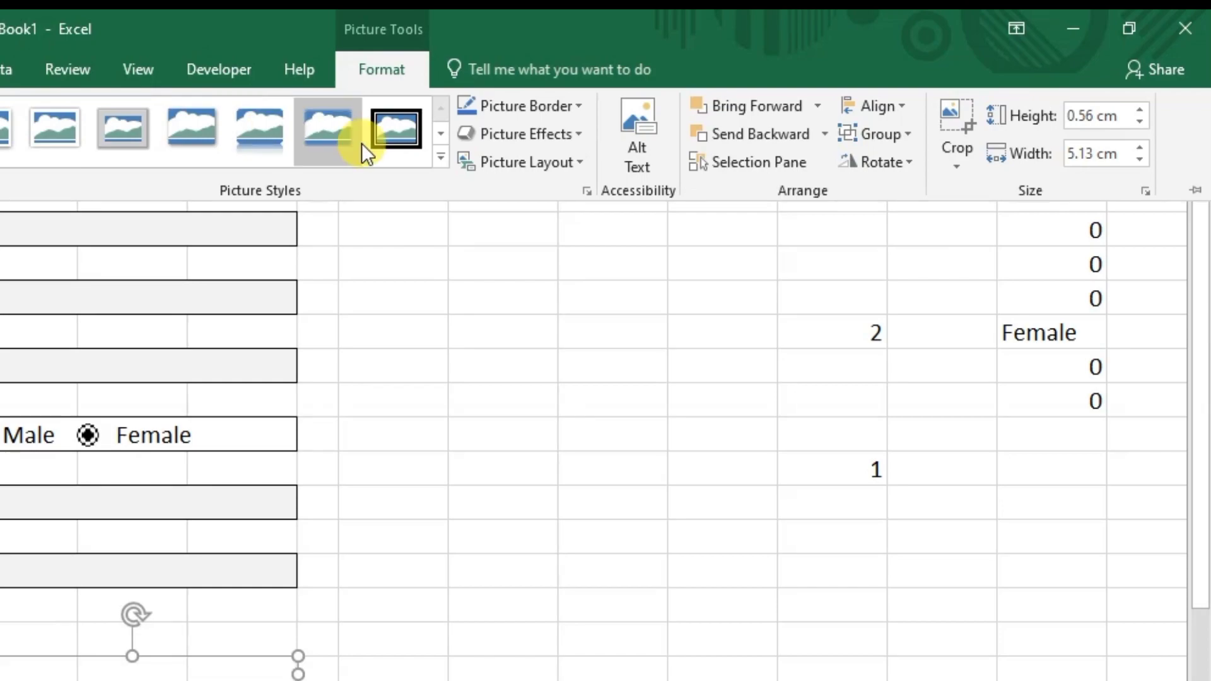
left_click(396, 129)
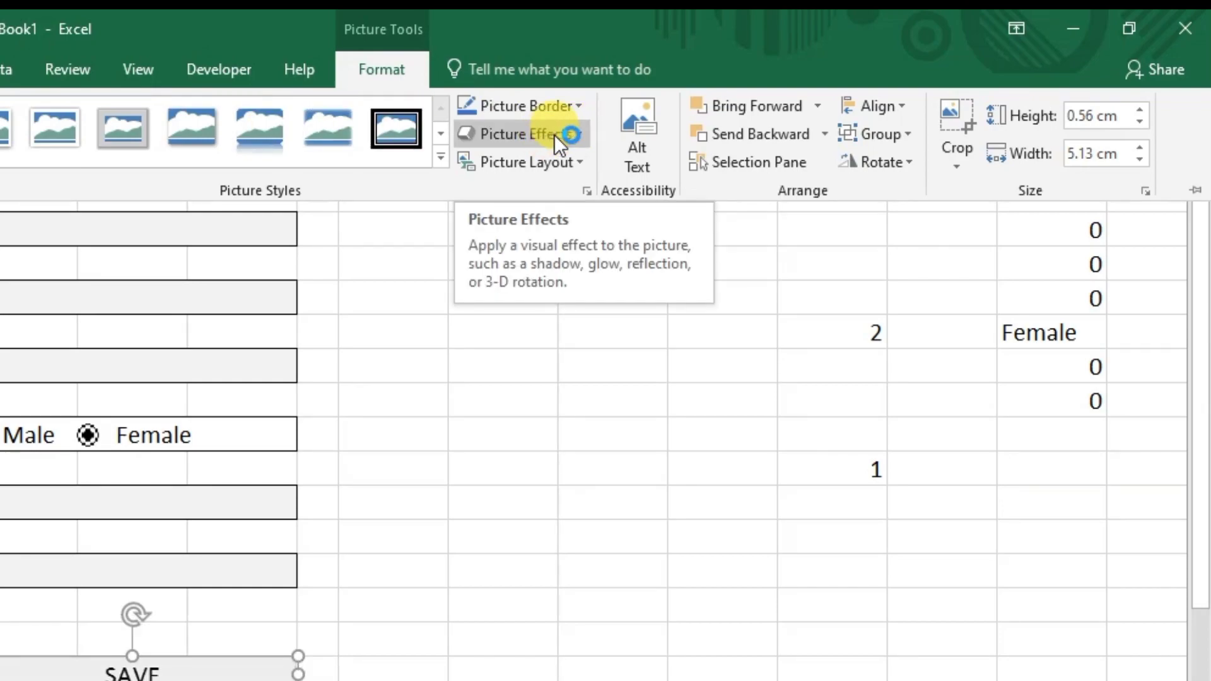
left_click(553, 135)
mouse_move(535, 180)
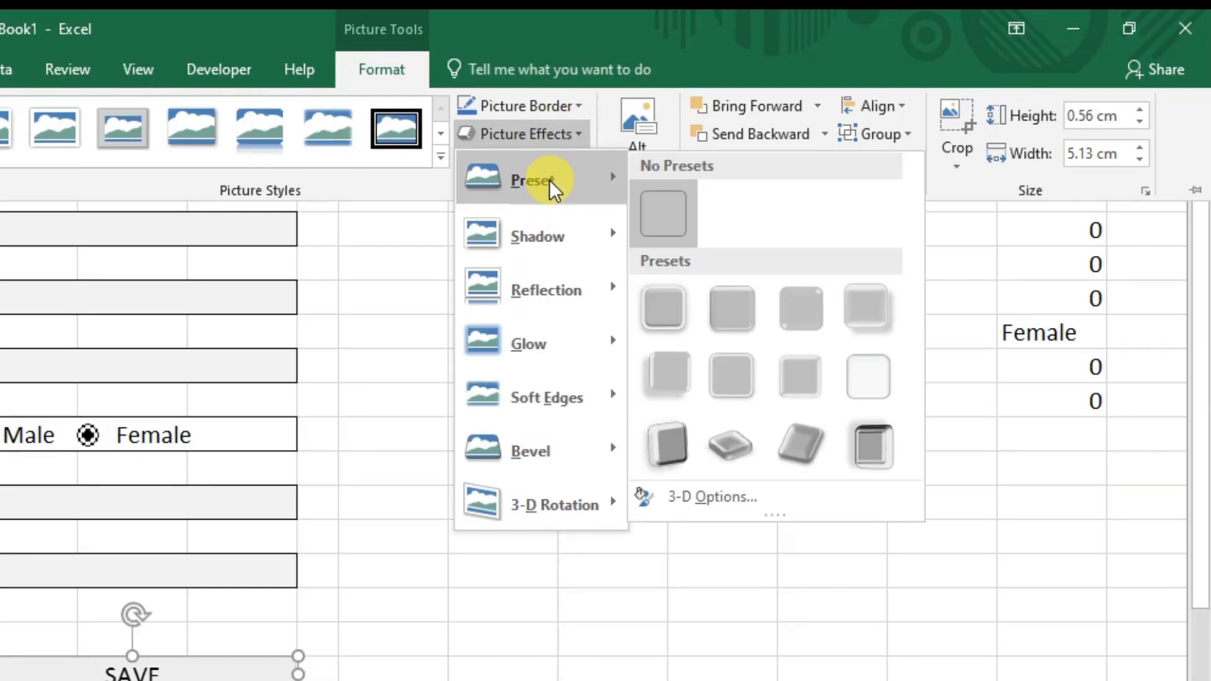
left_click(725, 309)
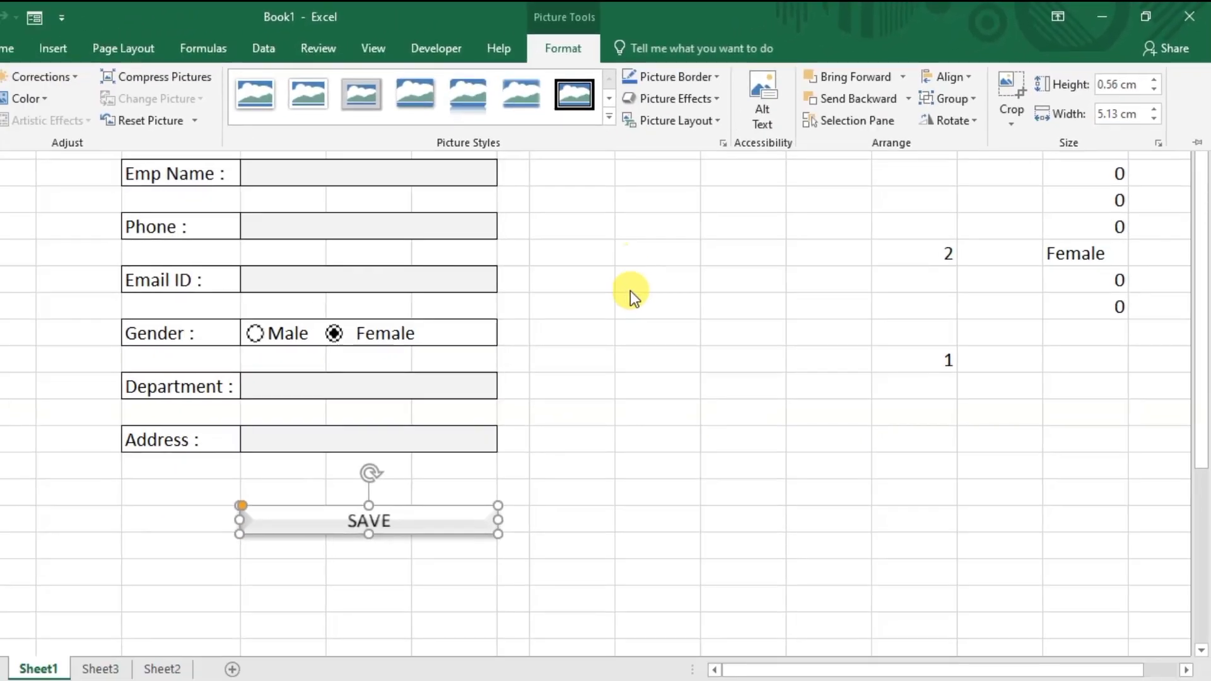
key("Escape")
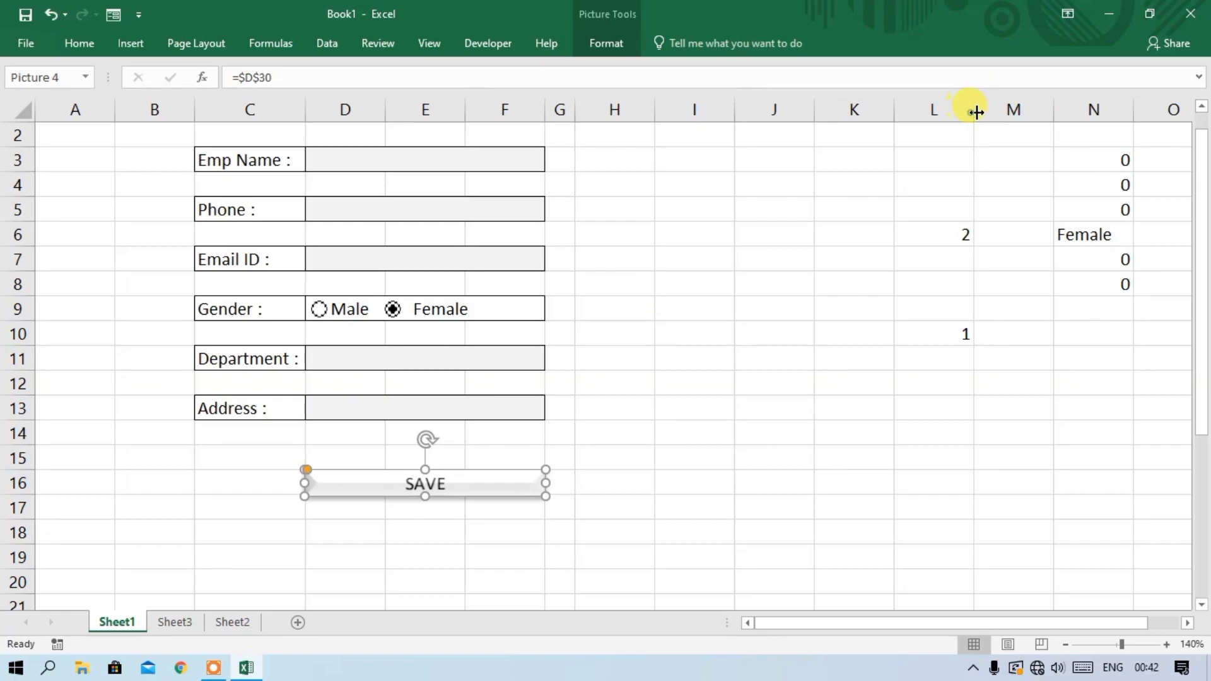
- Widen column L so the helper values move out of view
left_click_drag(975, 111, 1197, 129)
key("Escape")
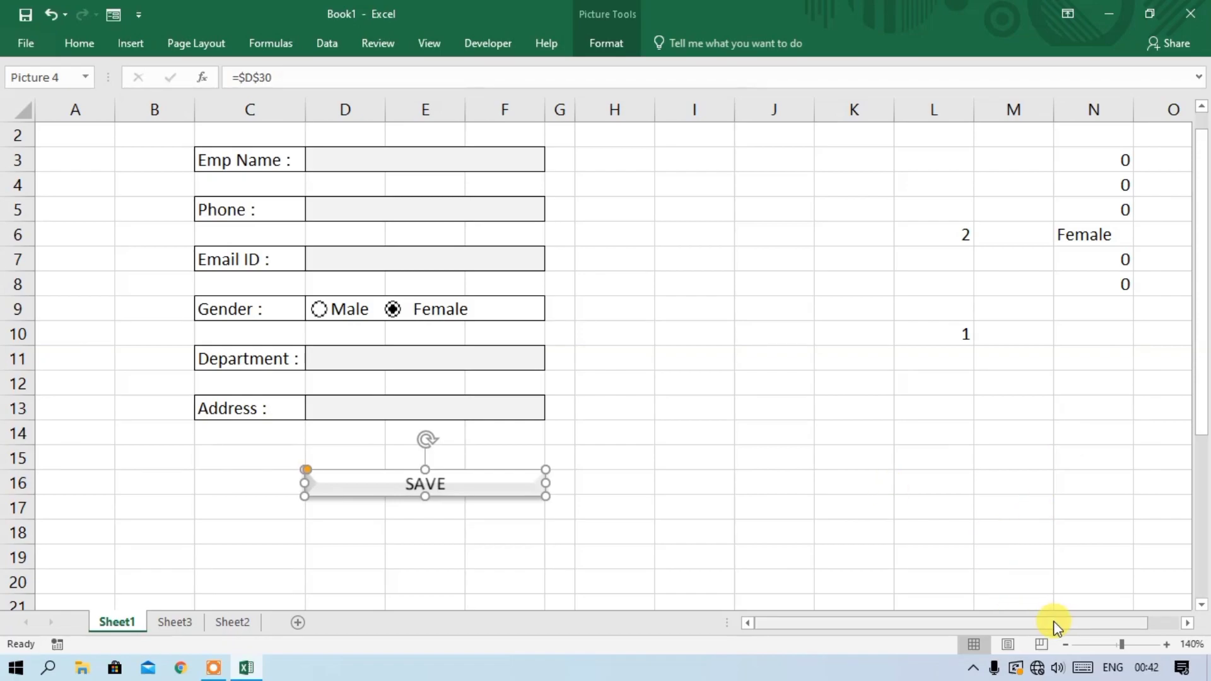
left_click_drag(1057, 626, 1094, 624)
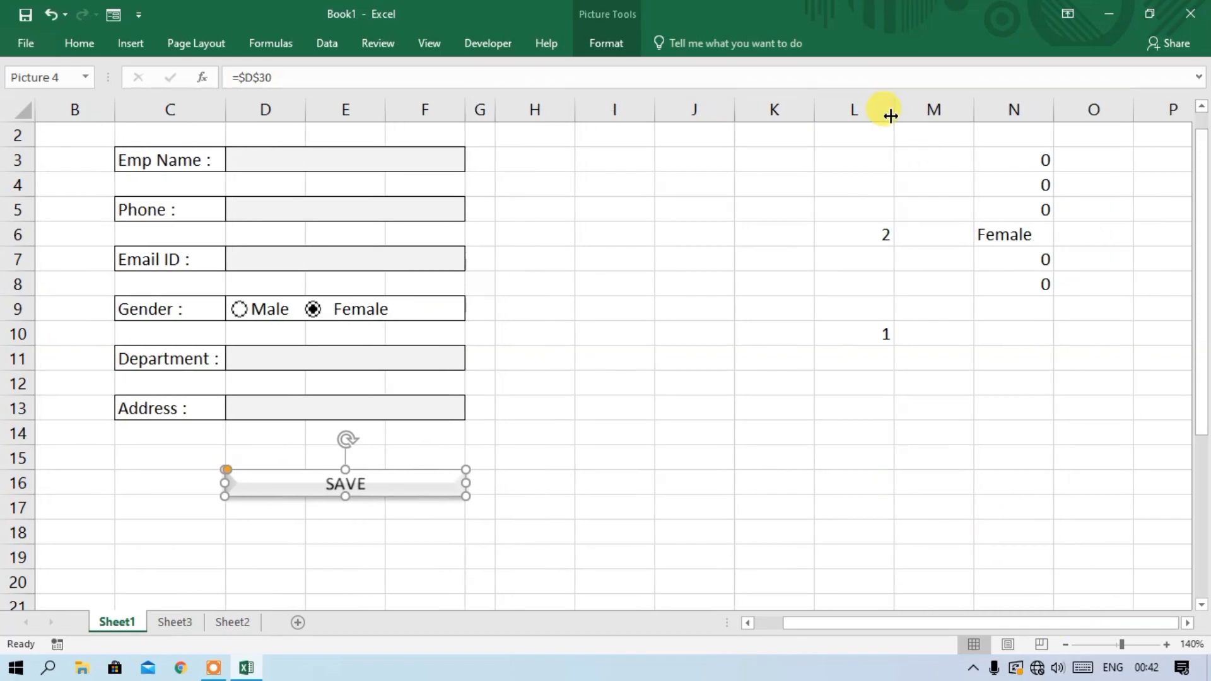
left_click_drag(890, 115, 1105, 127)
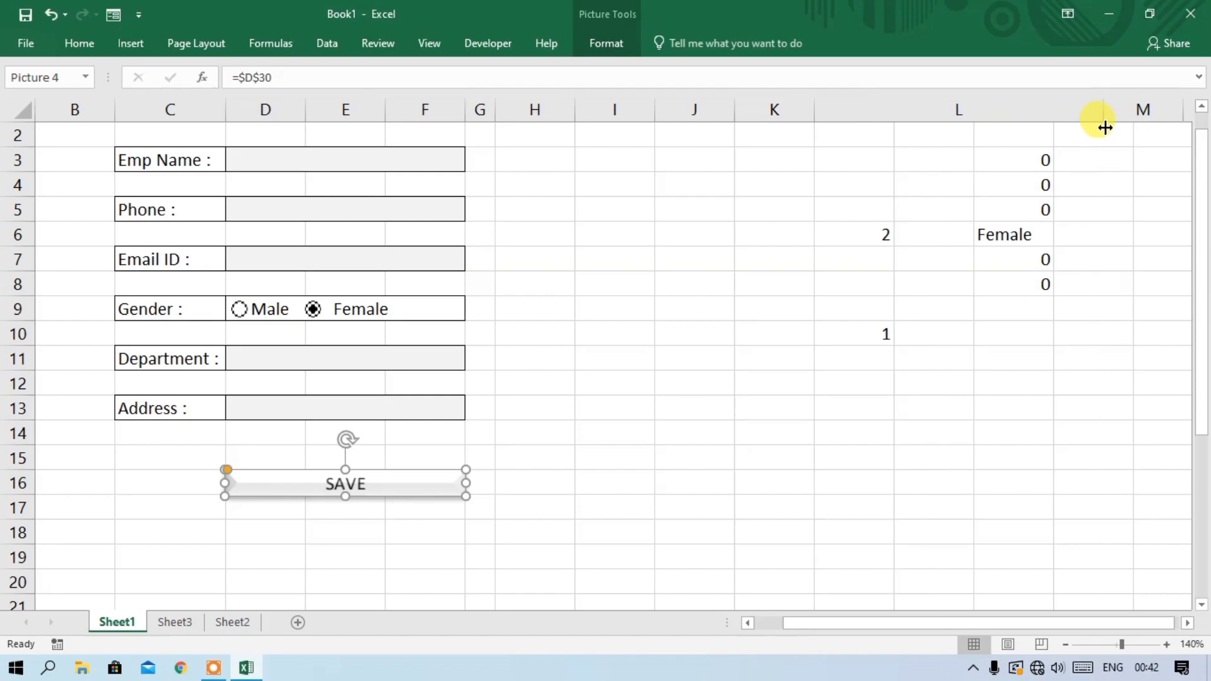
mouse_move(1086, 623)
left_mouse_down()
mouse_move(1111, 628)
mouse_move(1100, 625)
left_mouse_up()
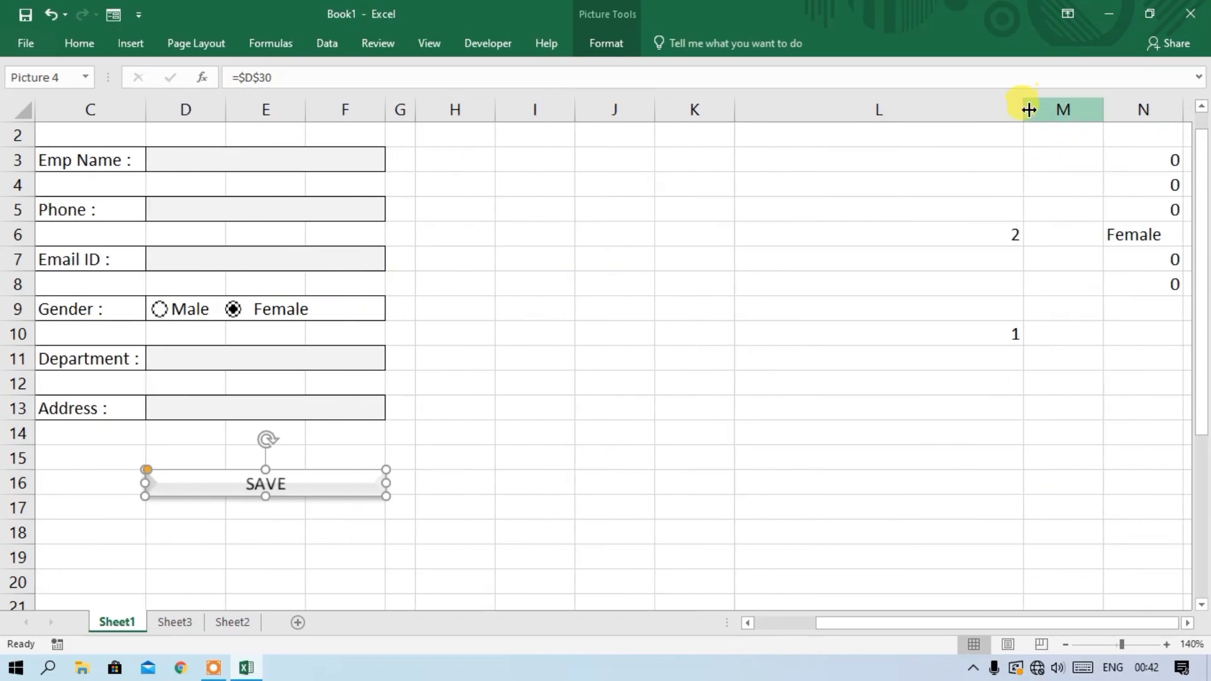
left_click_drag(1029, 110, 1074, 112)
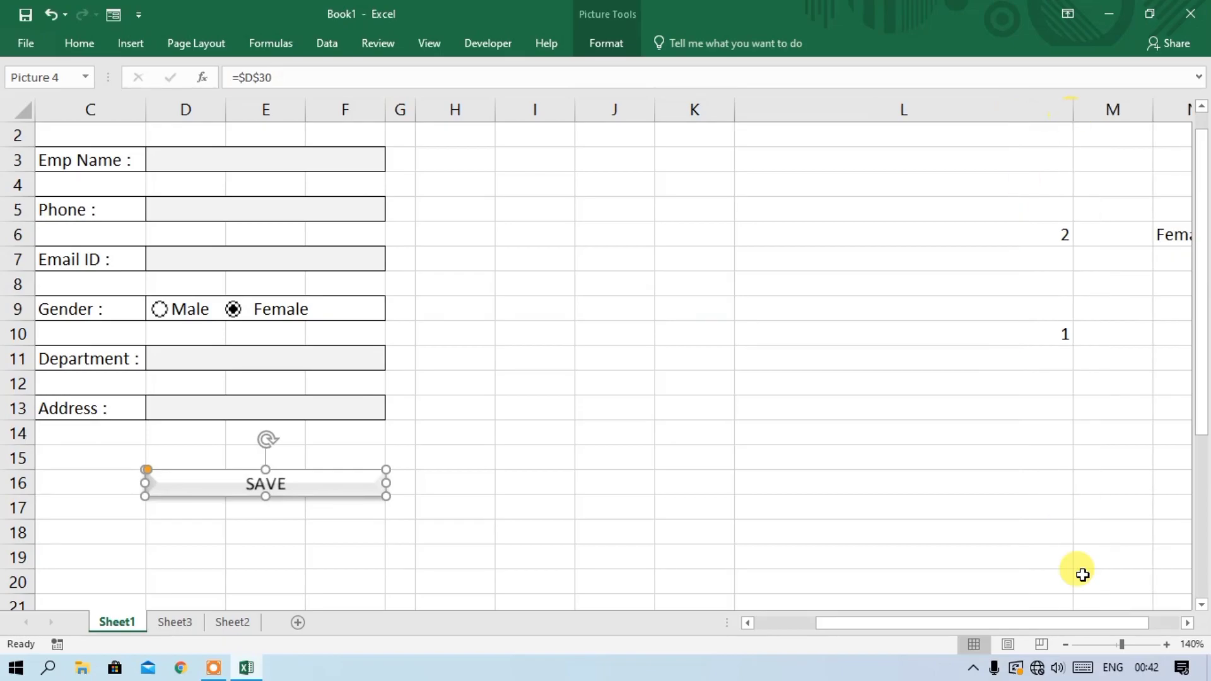
left_click_drag(1100, 625, 873, 633)
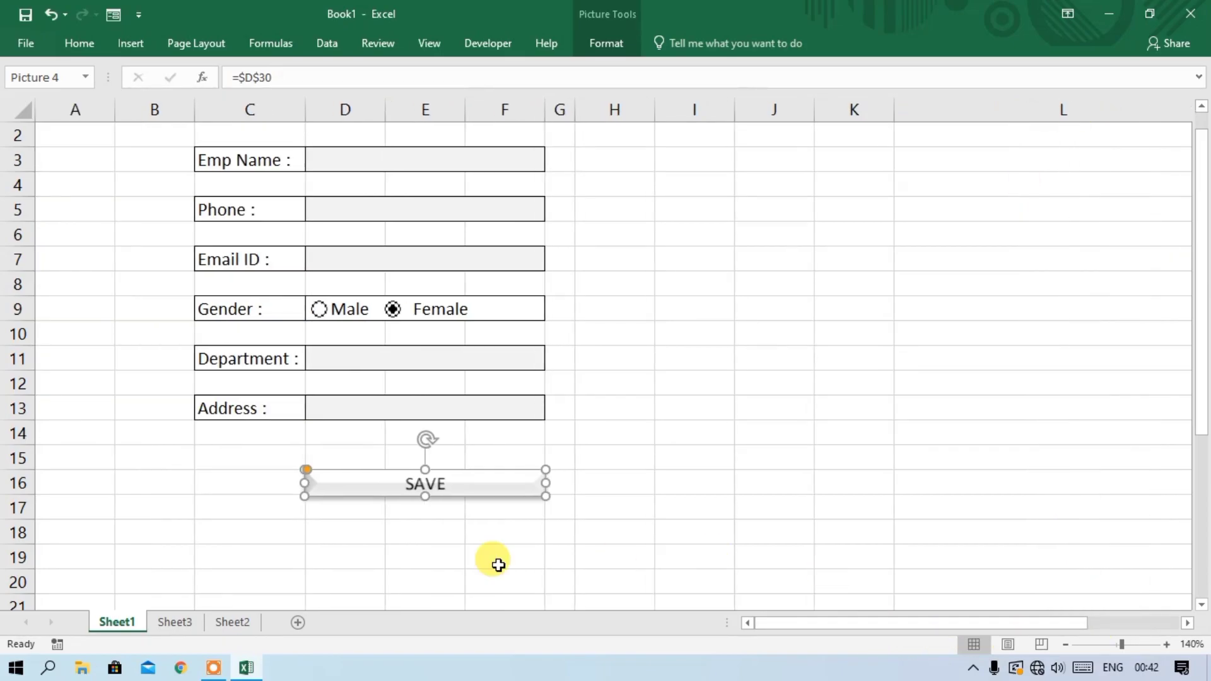
left_click(604, 254)
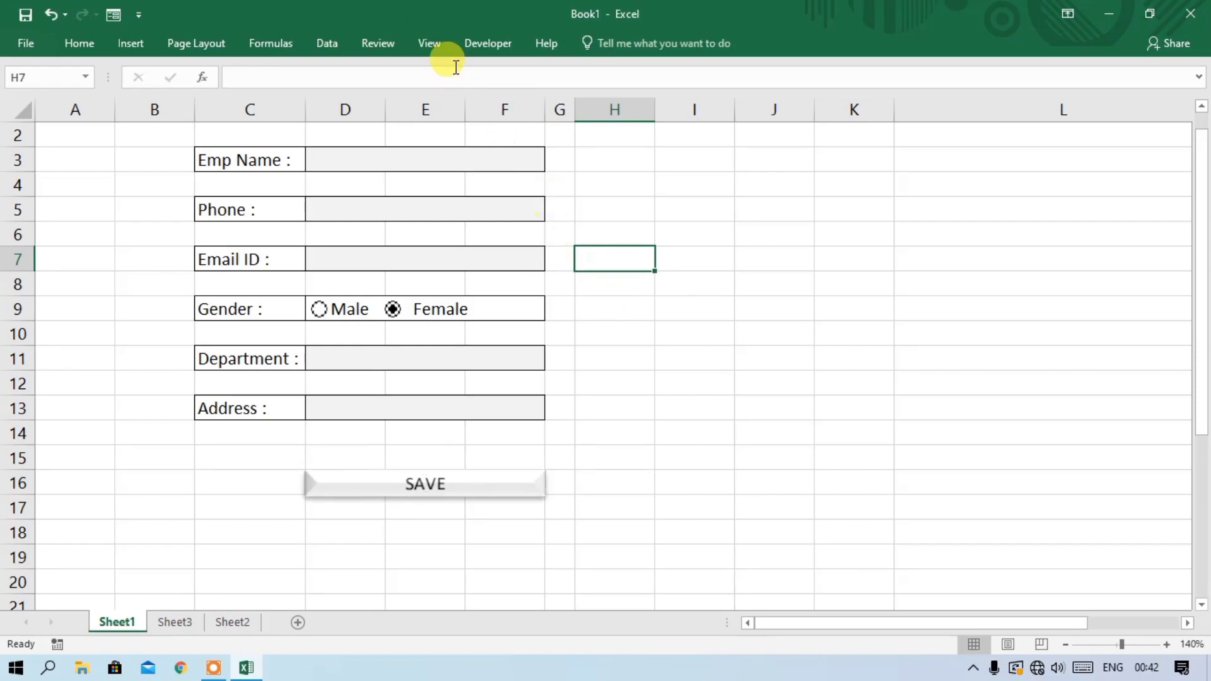
- Turn off gridlines on Sheet1
left_click(429, 46)
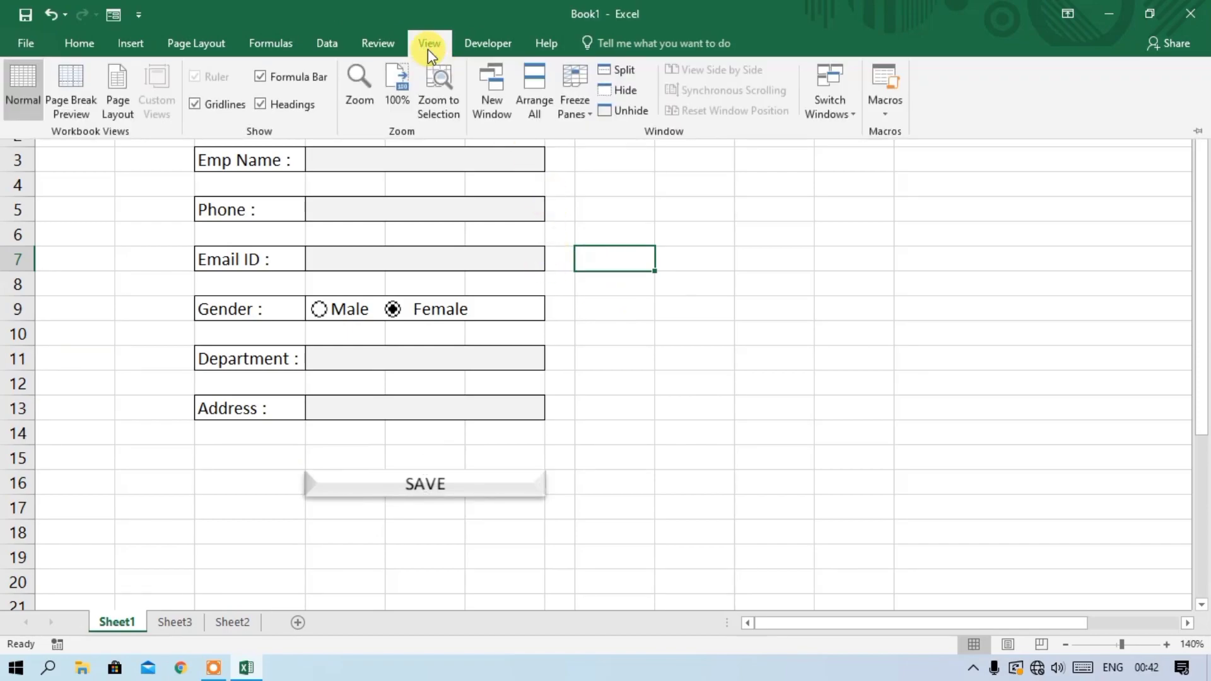
left_click(196, 104)
left_click(195, 104)
left_click(196, 104)
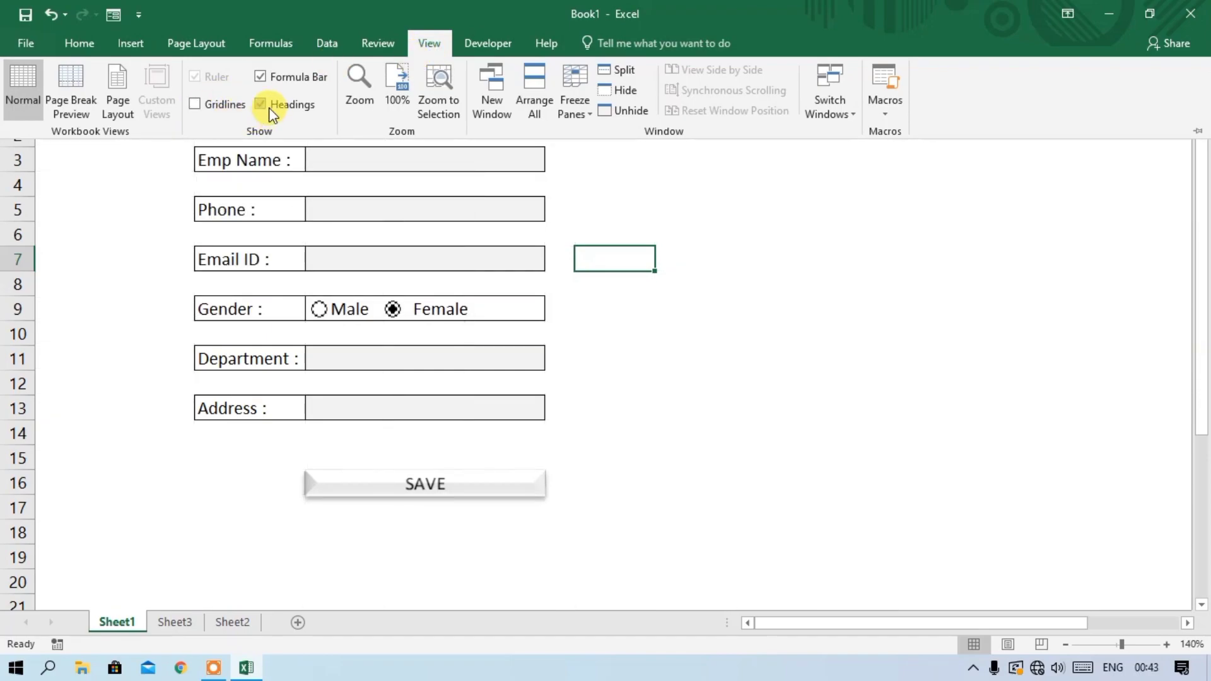
left_click(694, 338)
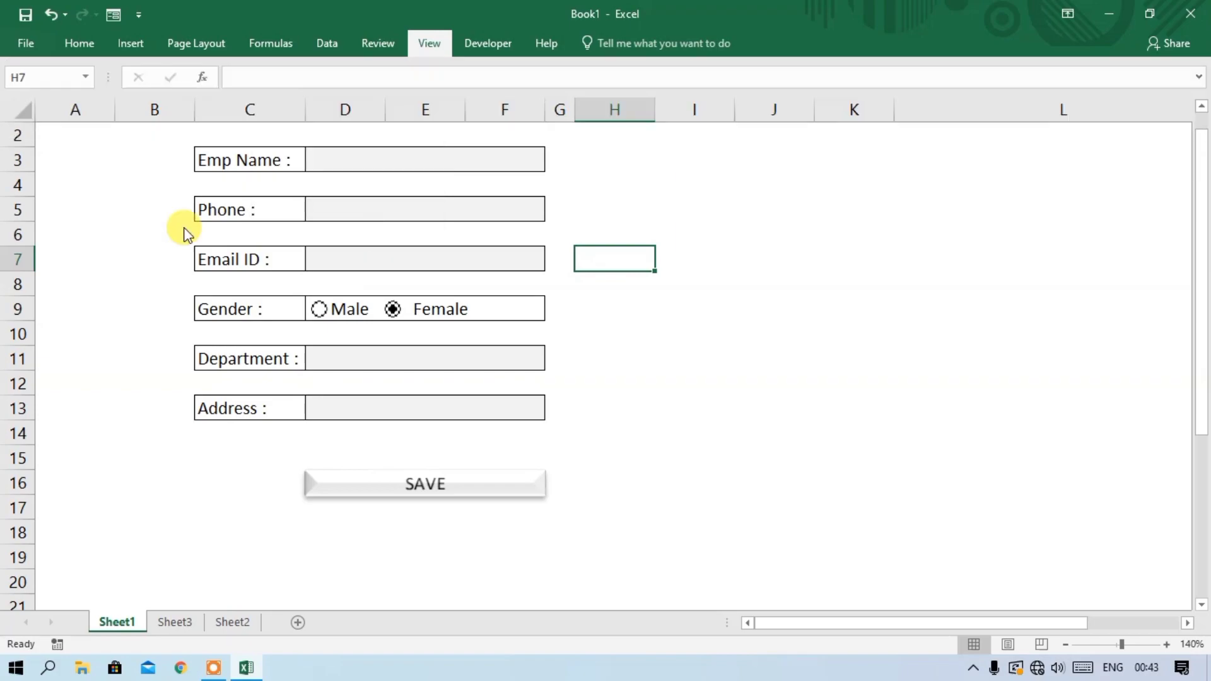
- Select rows 4, 6, 8, 10 and 12 and reduce them to a thin spacer height
left_click(67, 187)
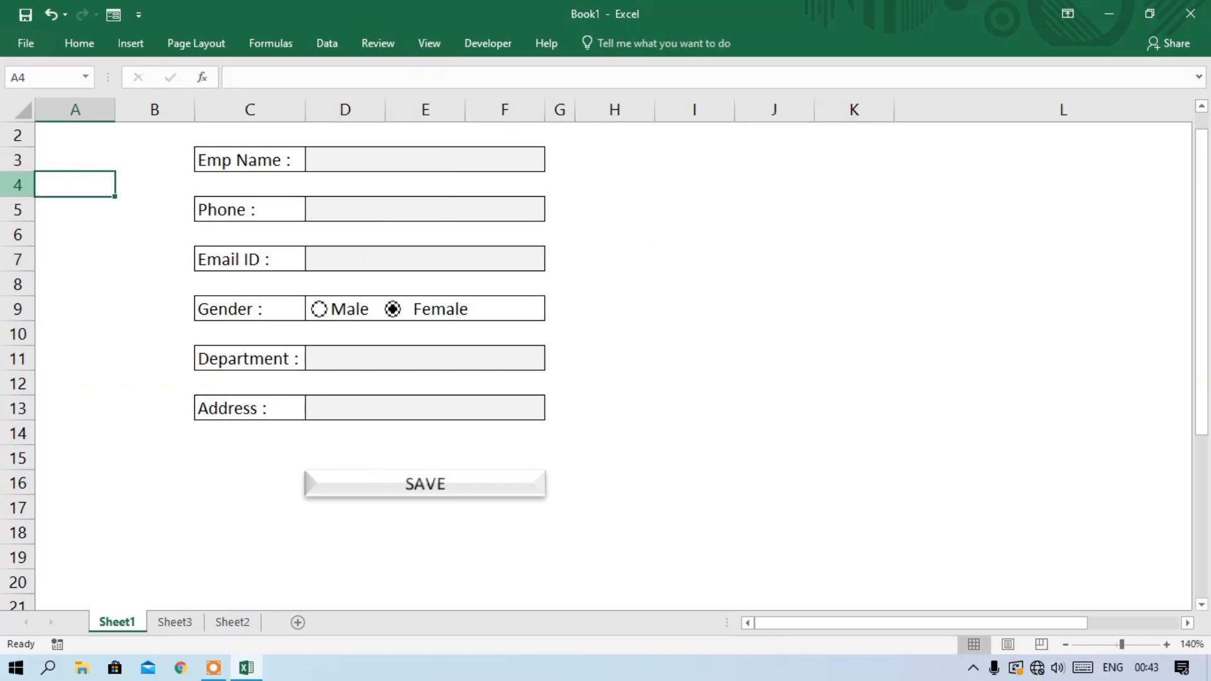
left_click(18, 184)
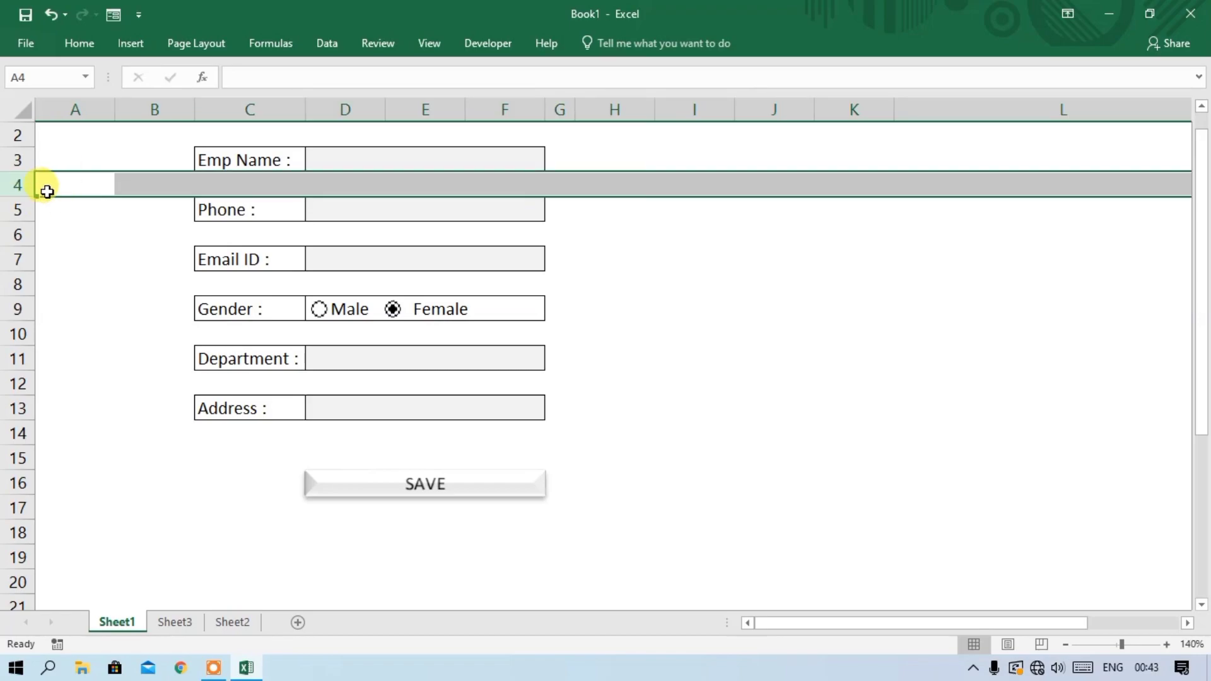
left_click(19, 235, "ctrl")
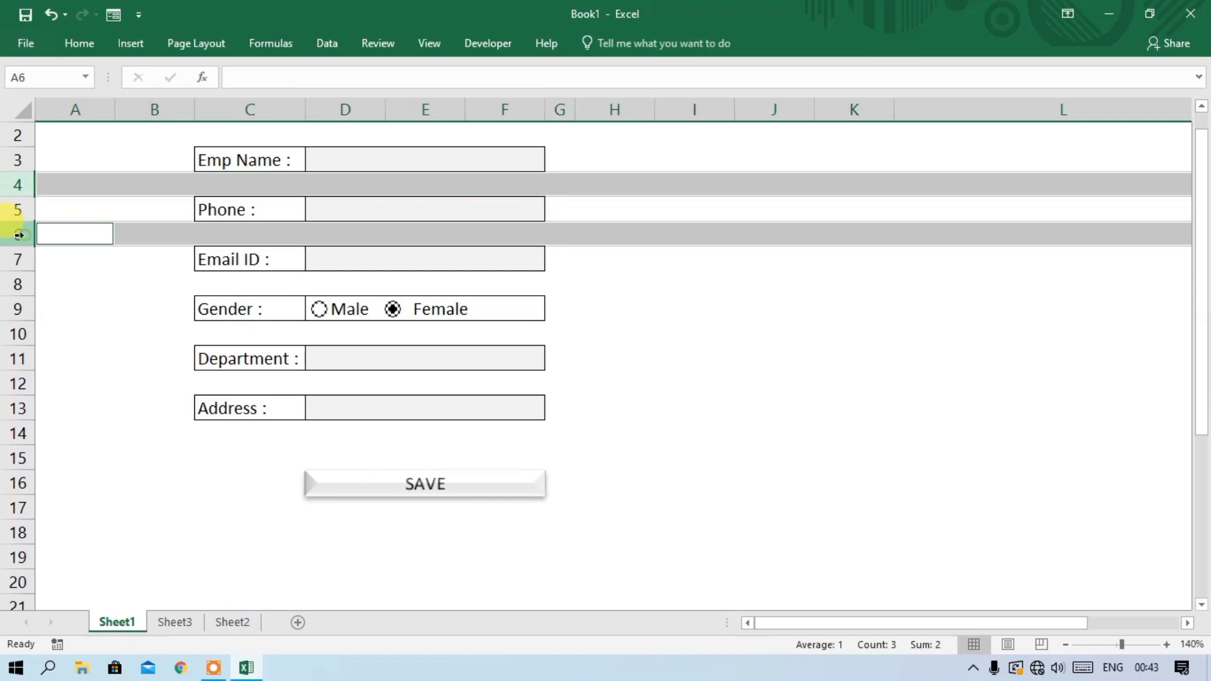
left_click(18, 284, "ctrl")
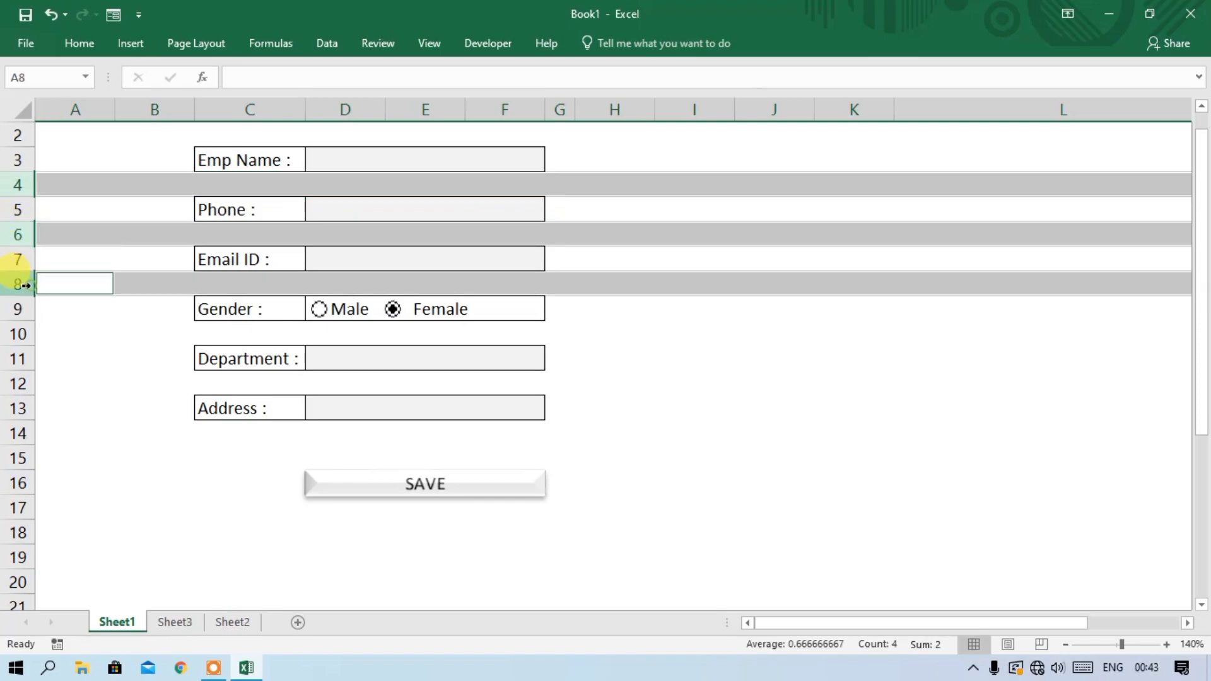
left_click(19, 333, "ctrl")
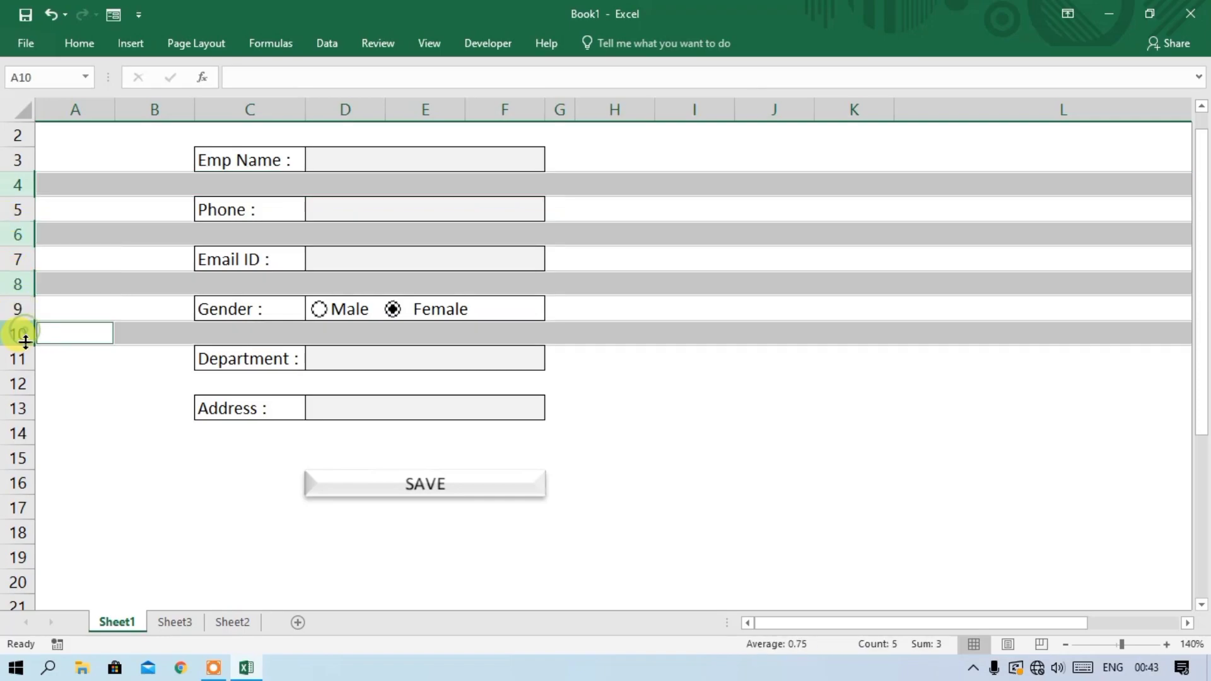
left_click(29, 383, "ctrl")
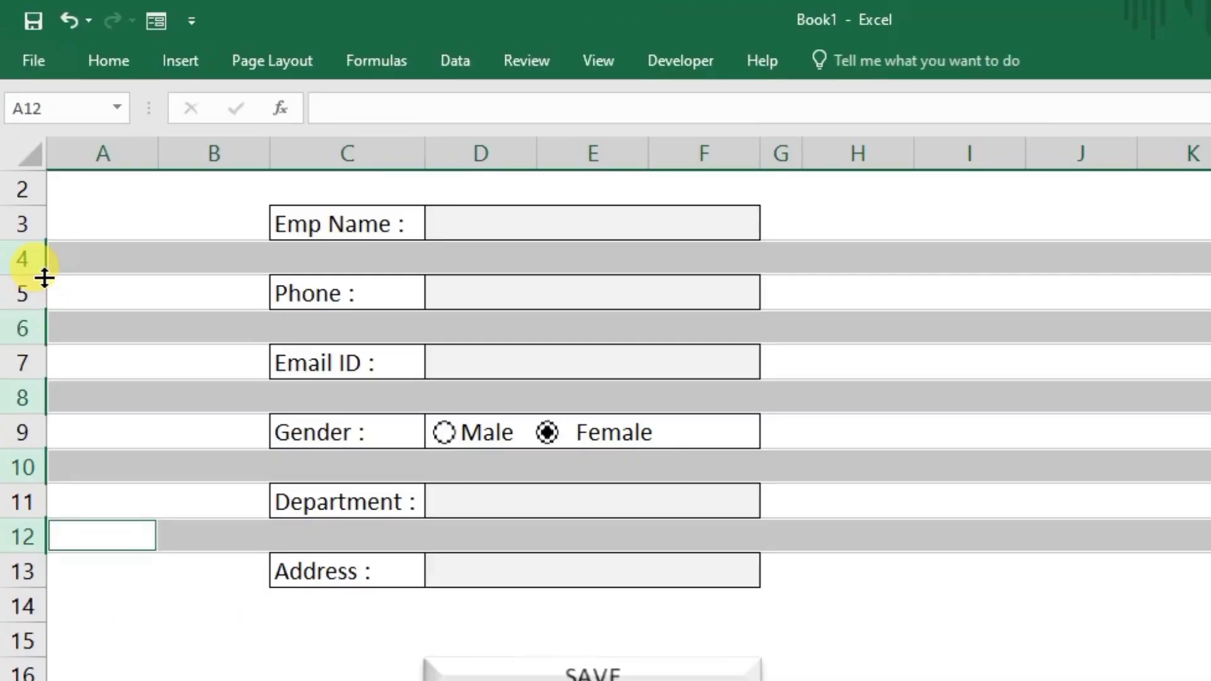
left_click_drag(34, 198, 40, 188)
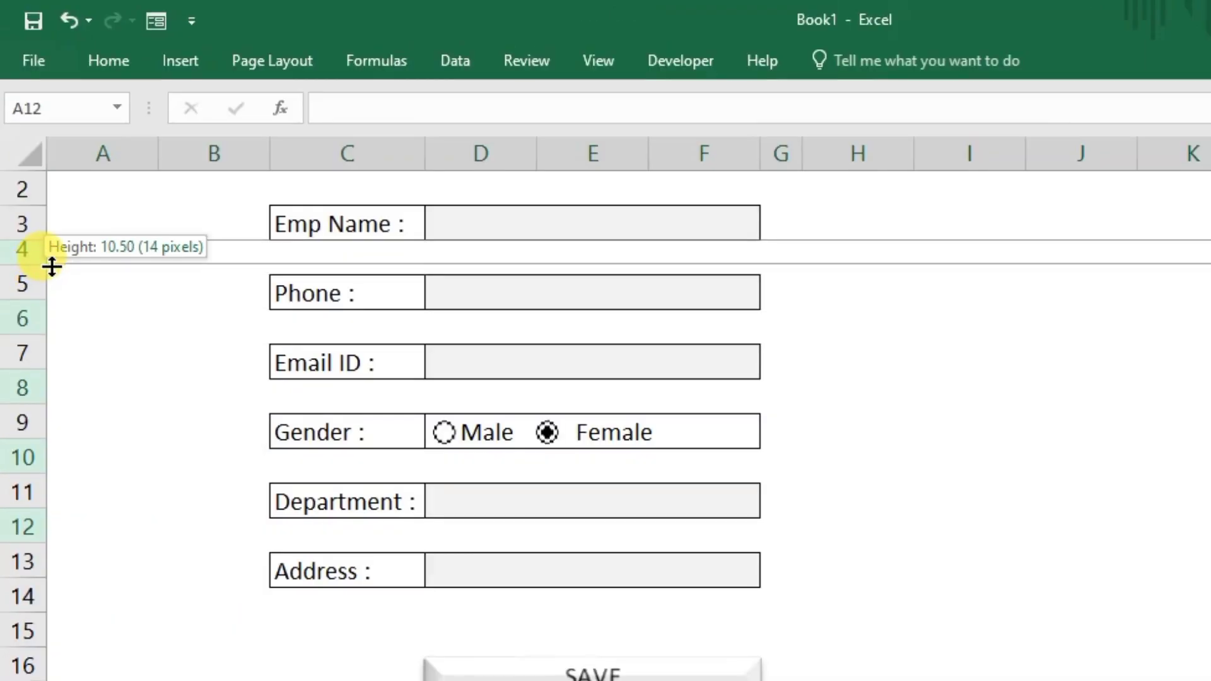
left_click_drag(56, 264, 55, 259)
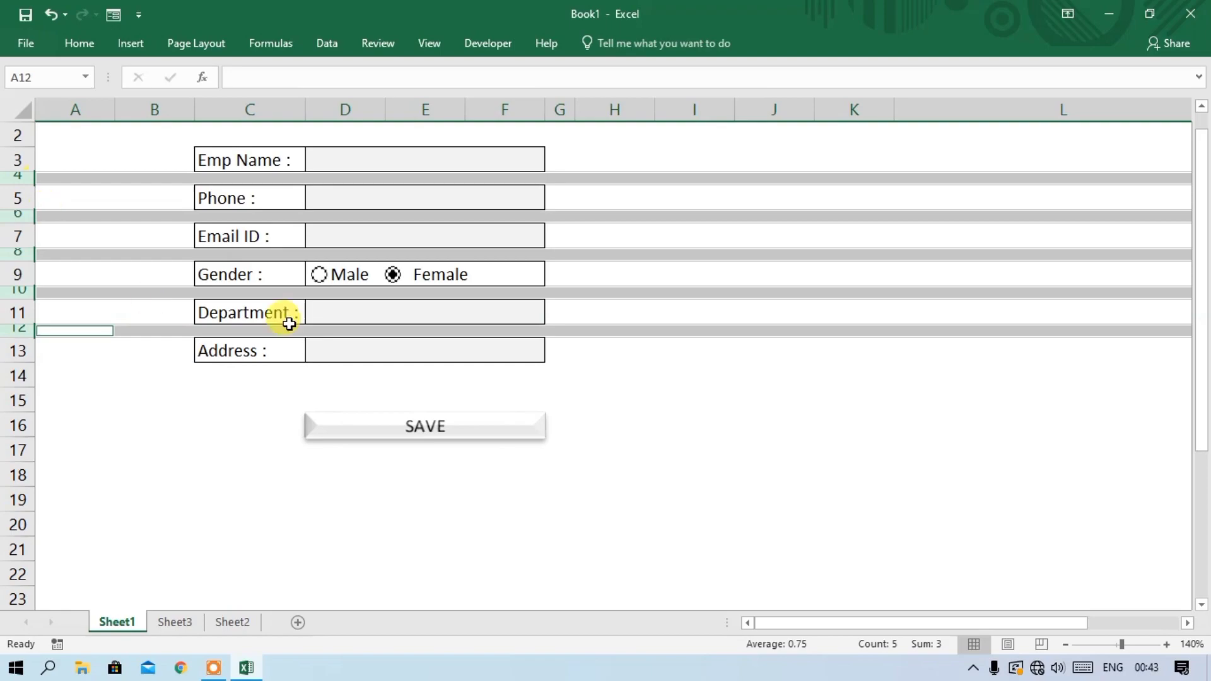
left_click(658, 386)
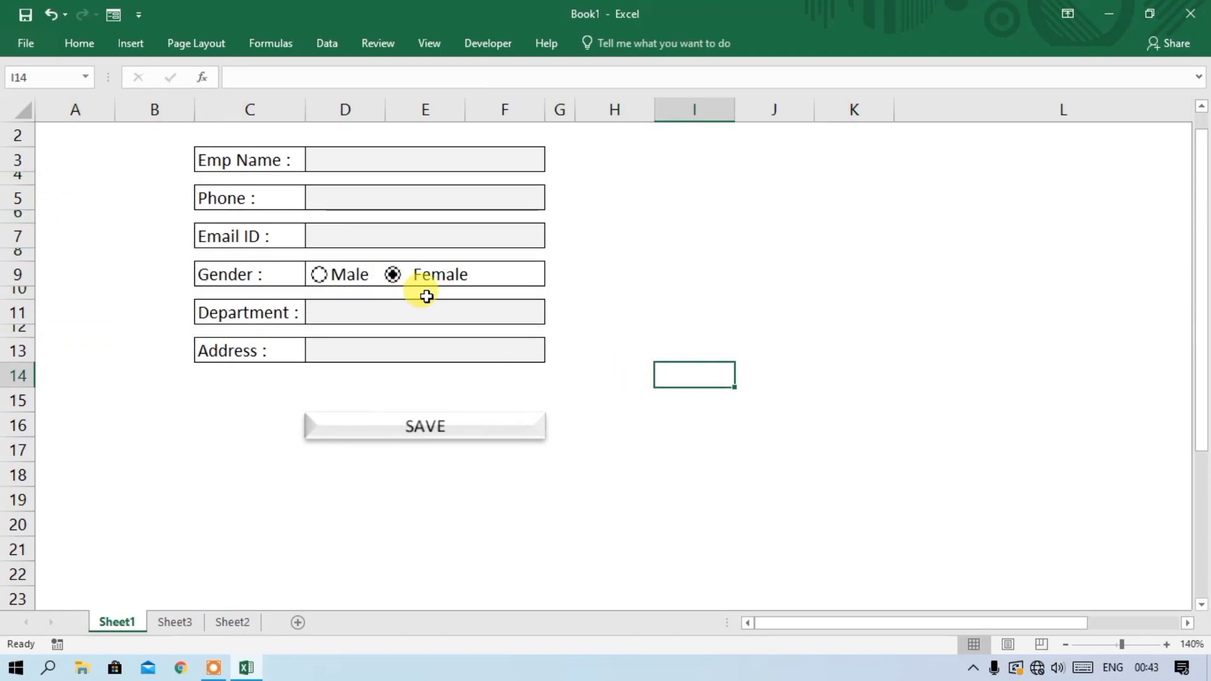
scroll(580, 347, "up", 1)
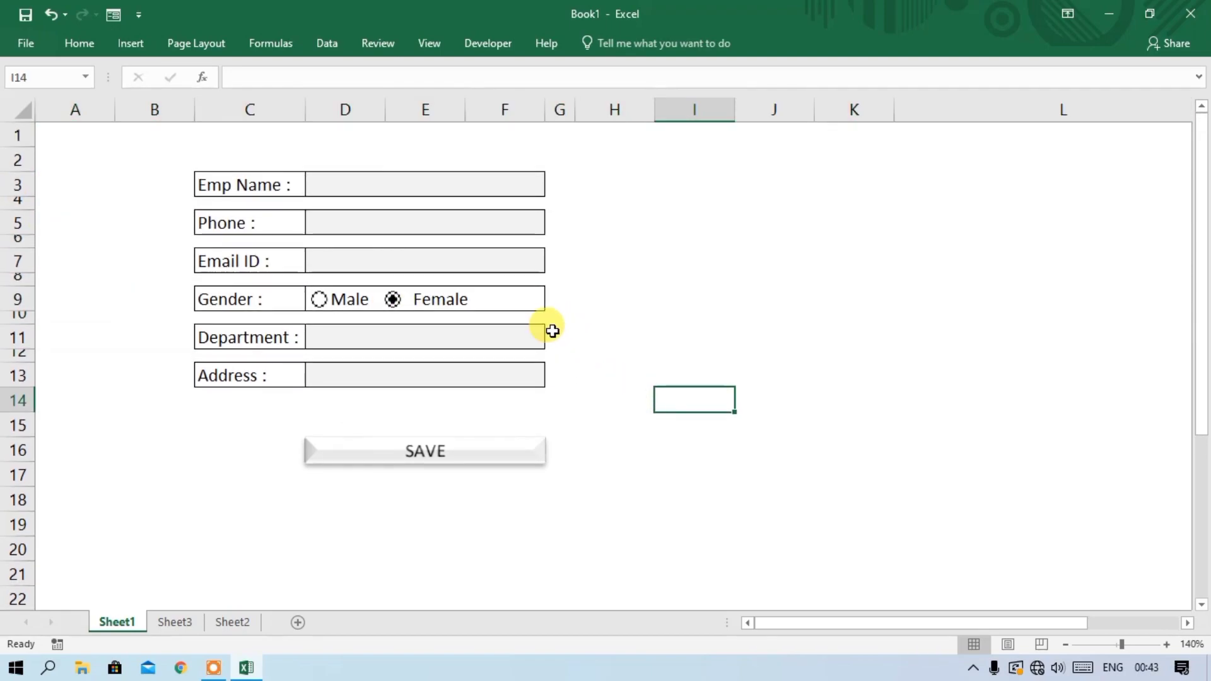
- Turn off Headings on the View tab so Sheet1 shows no row or column headers
left_click(429, 44)
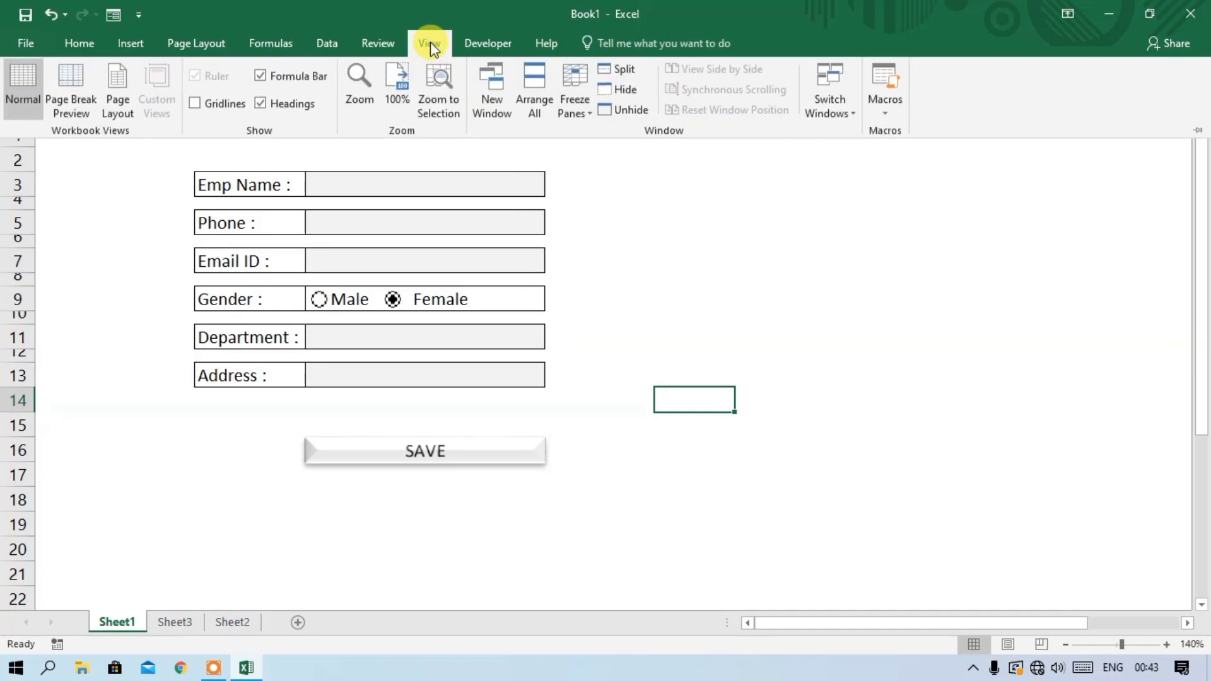
left_click(260, 104)
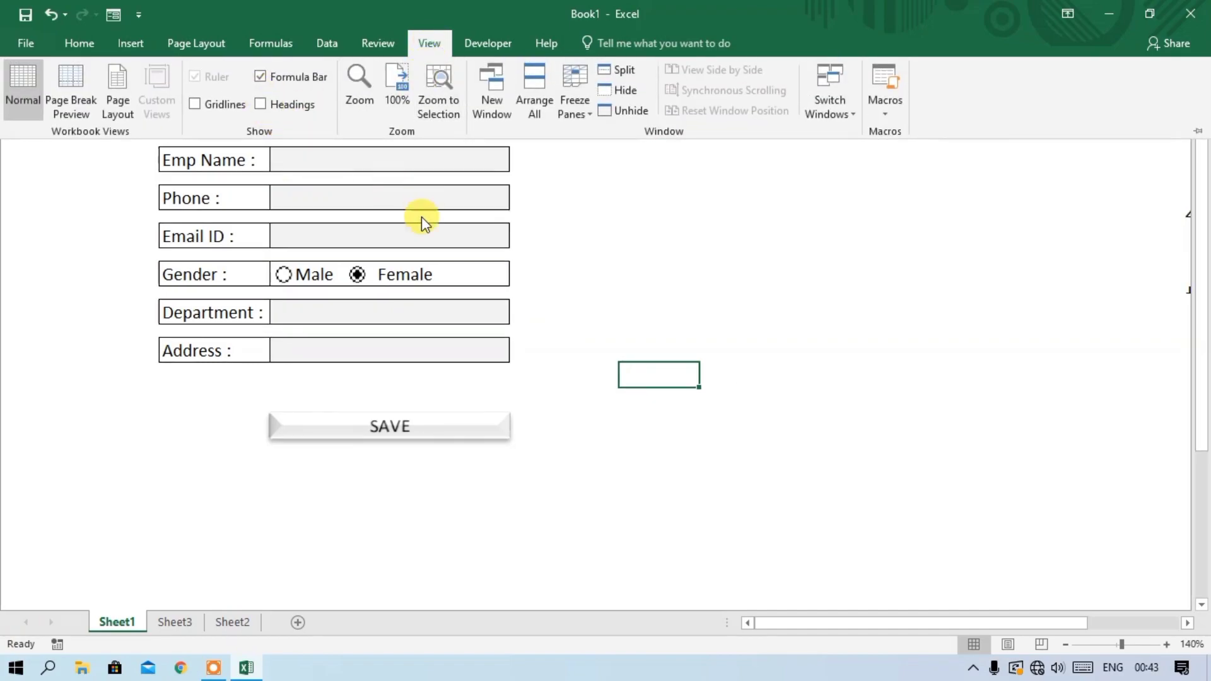
left_click(660, 265)
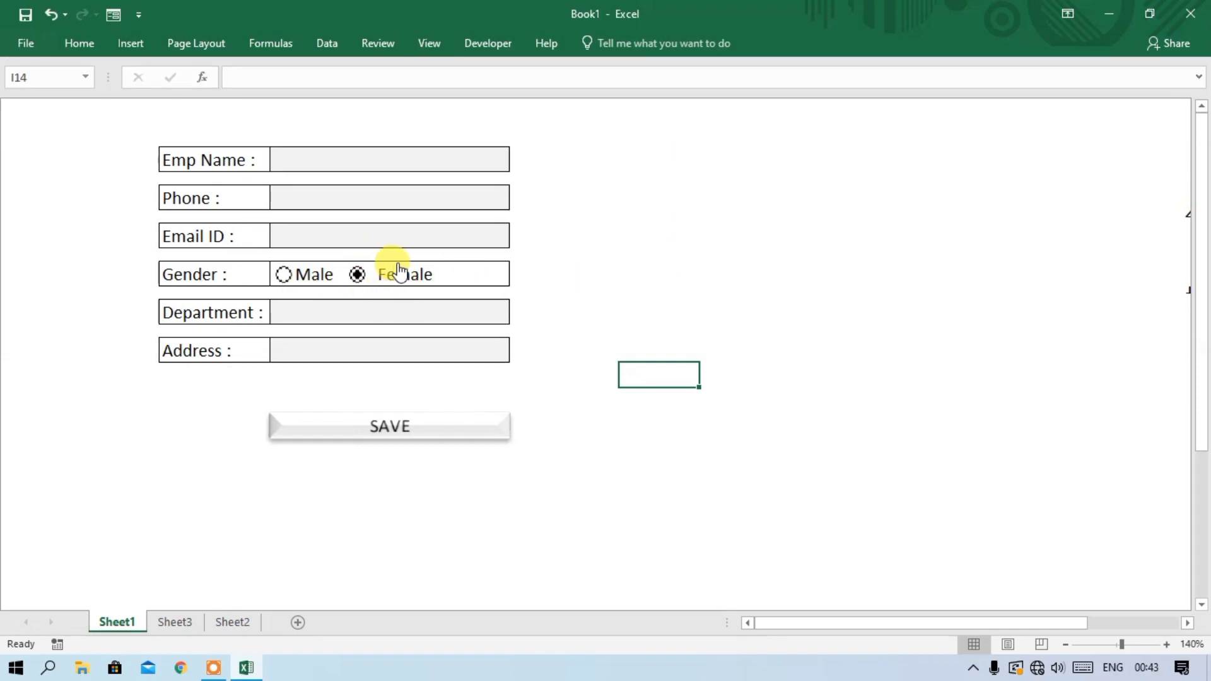
- Enter the employee's name, phone number and e-mail ID in the form fields
left_click(325, 163)
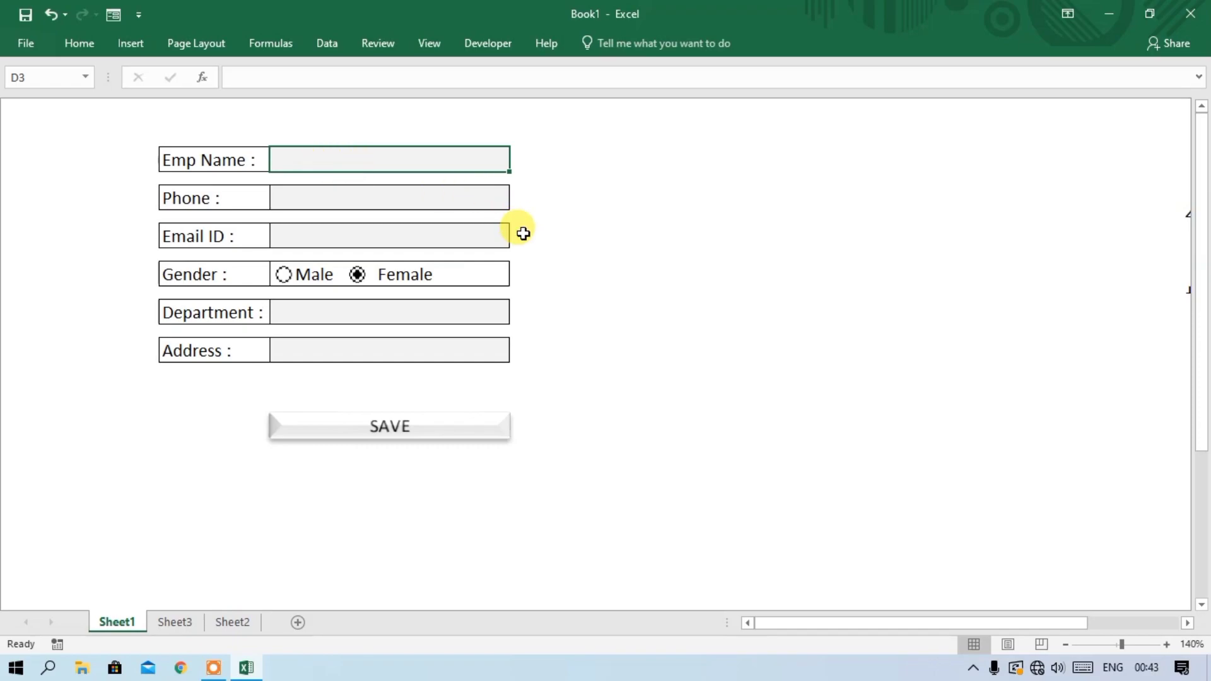
type("Rohit")
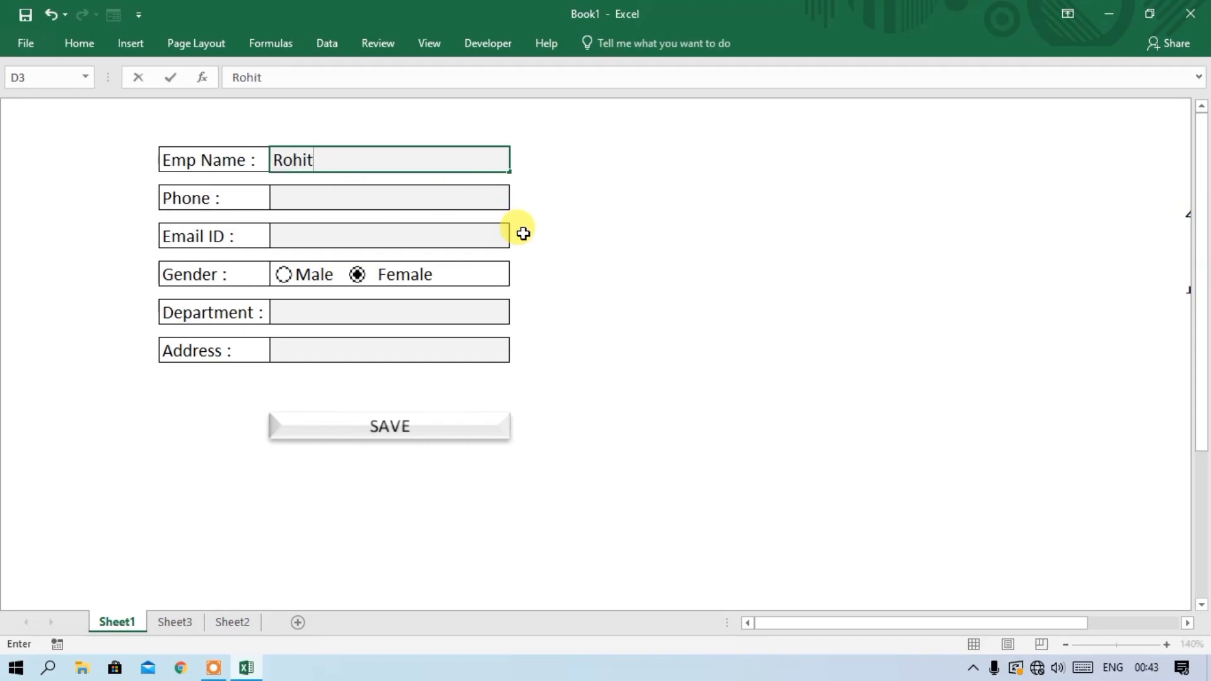
left_click(370, 192)
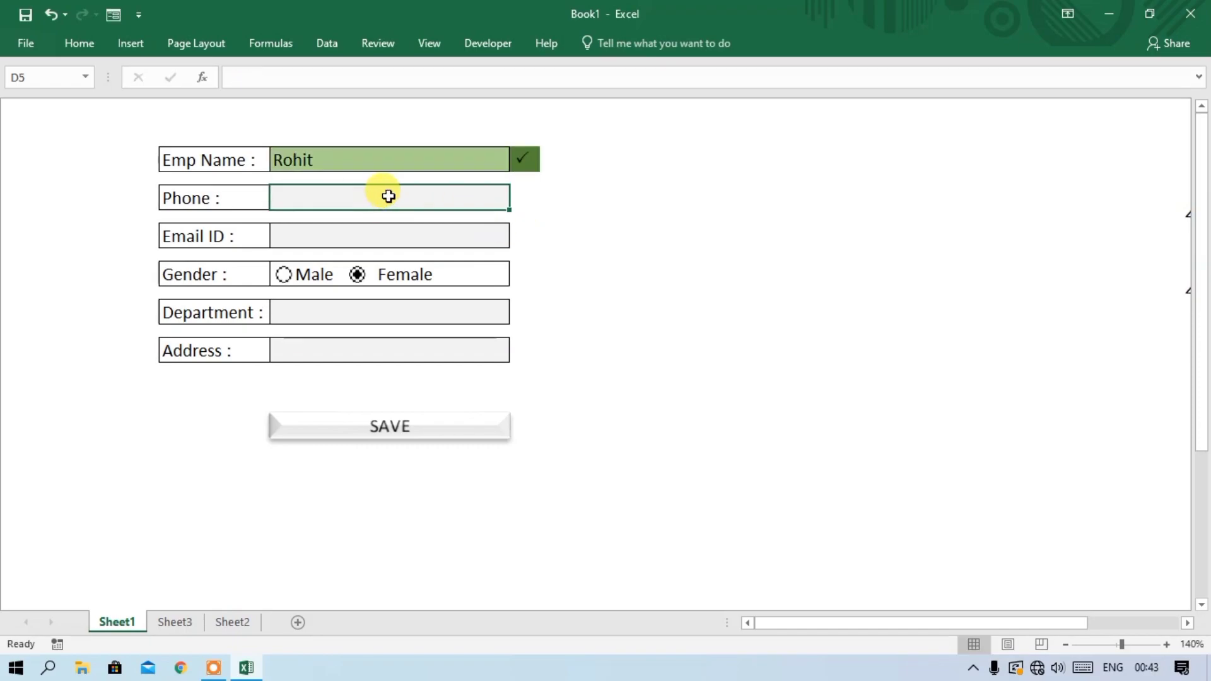
type("8")
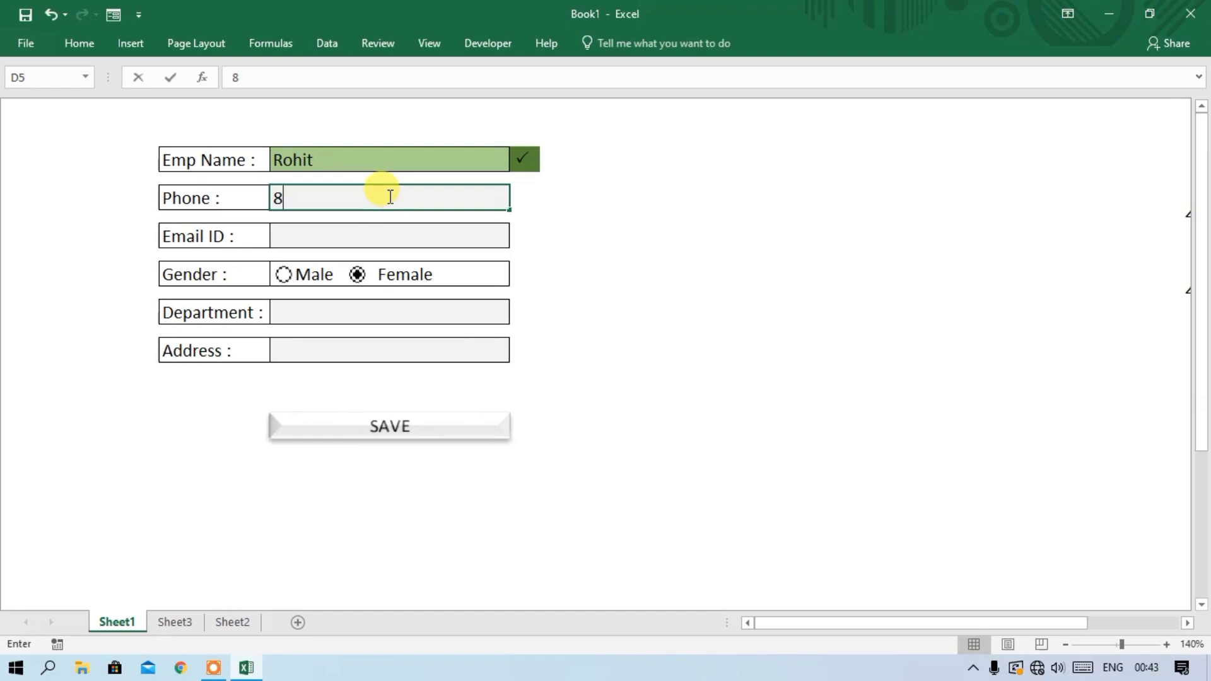
type("8180")
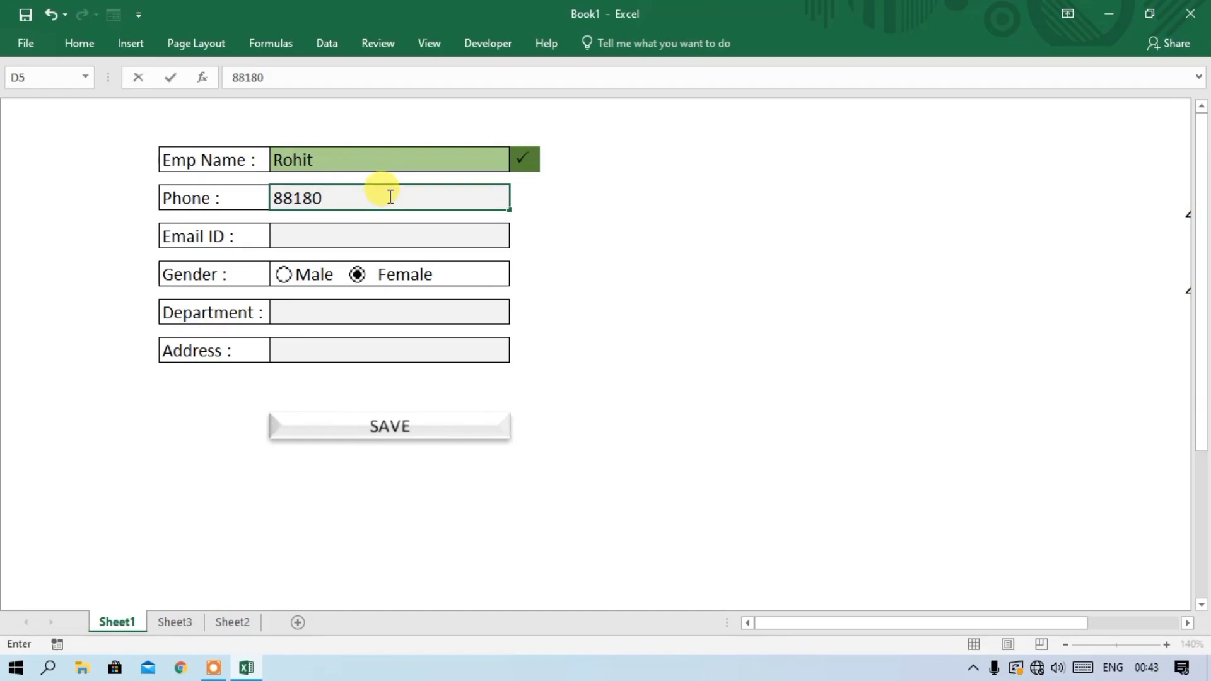
left_click(367, 236)
type("Rohit@123")
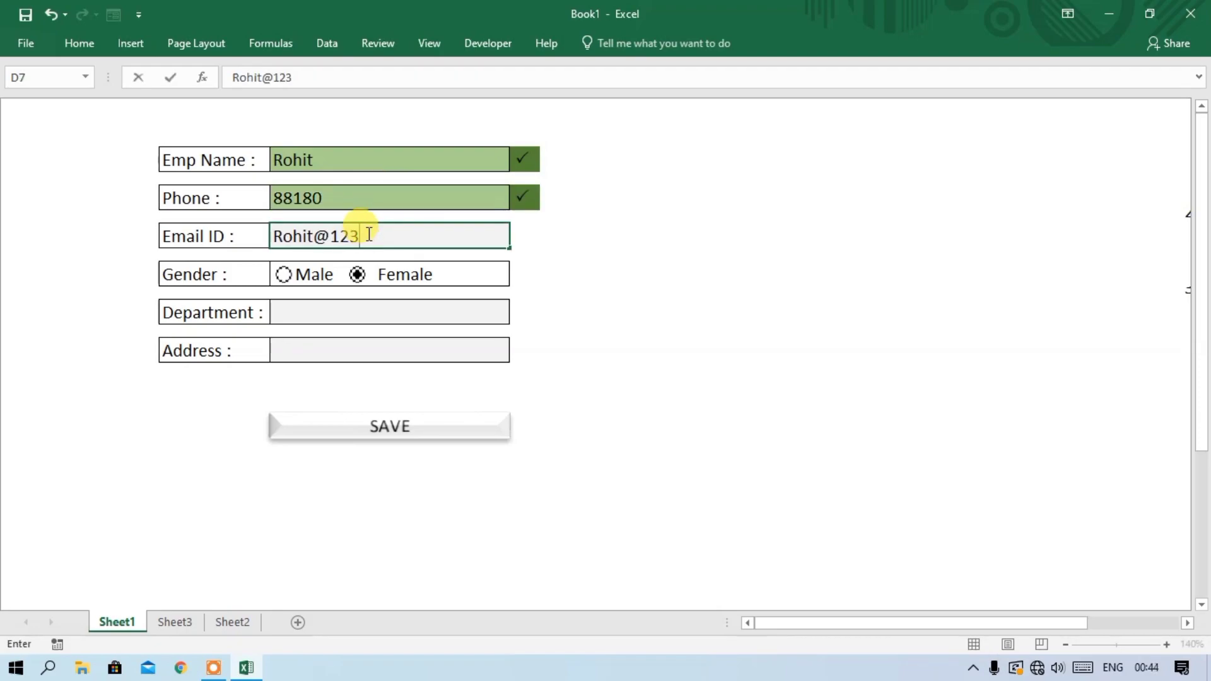
left_click(283, 275)
- Set gender to Male, department to Manager, and address to INDIA
left_click(297, 278)
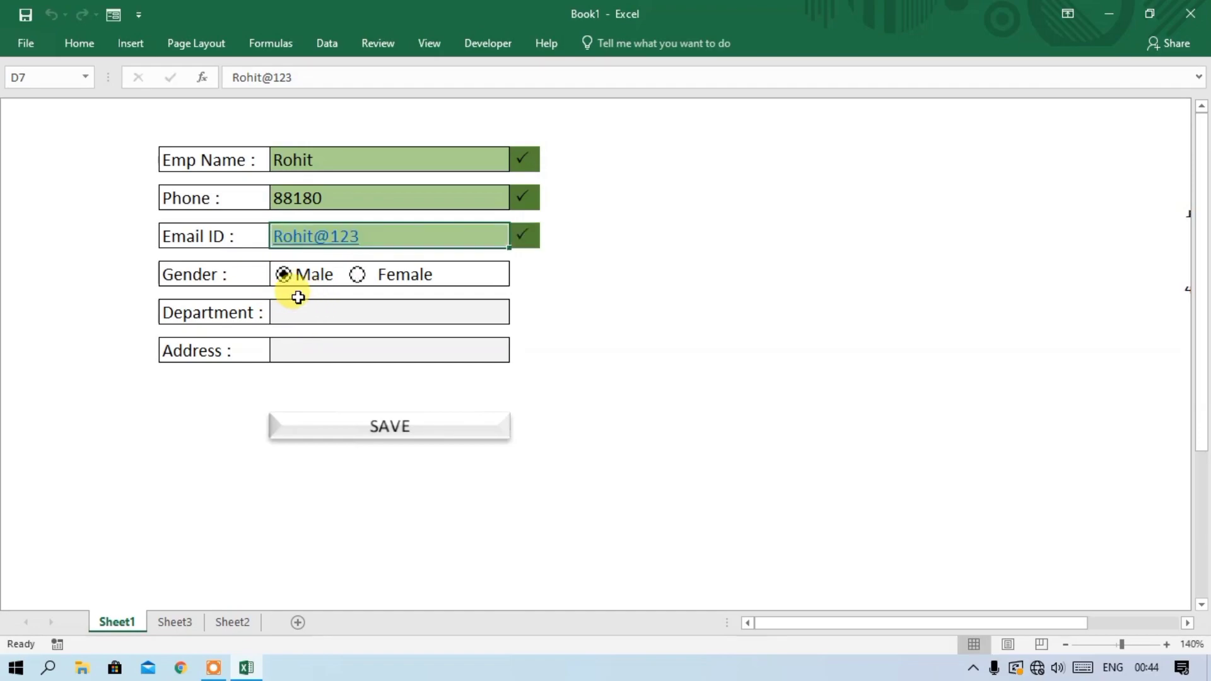
left_click(351, 310)
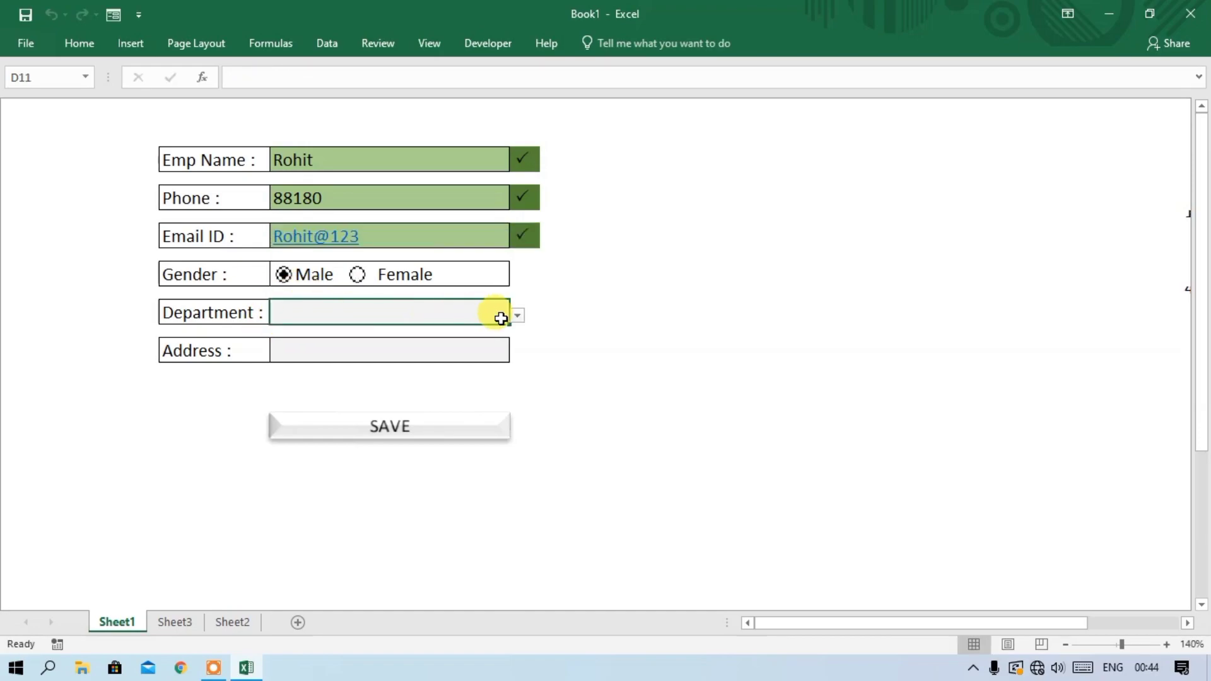
left_click(519, 316)
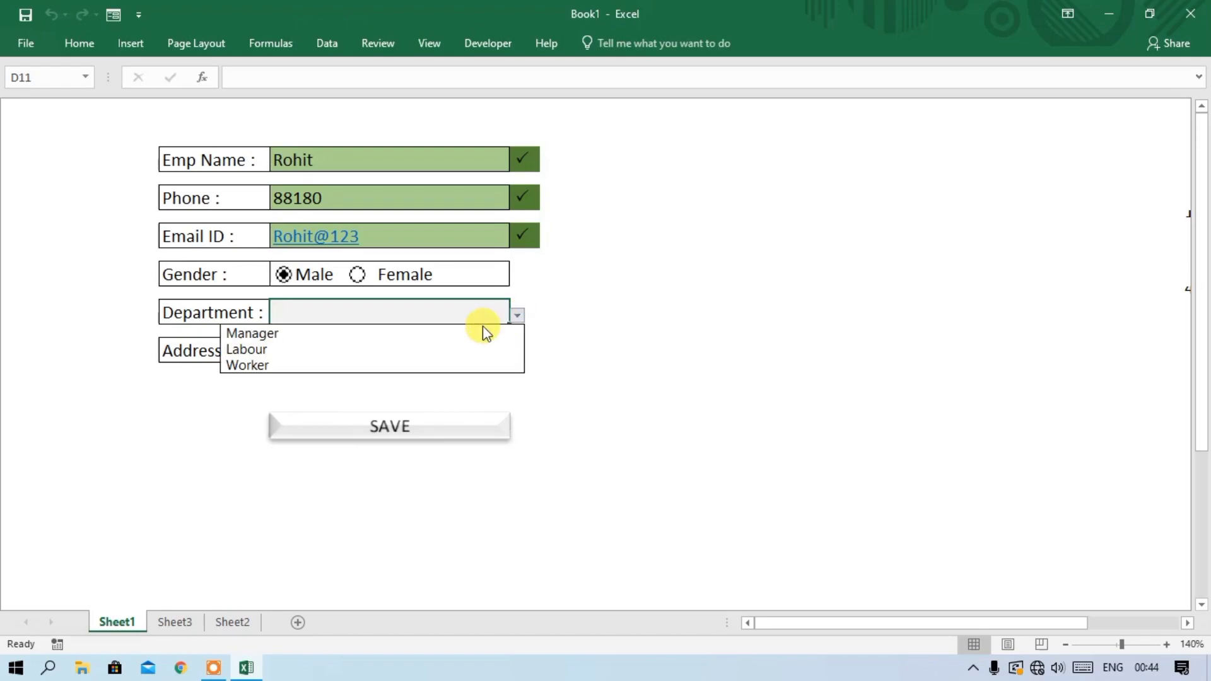
left_click(432, 330)
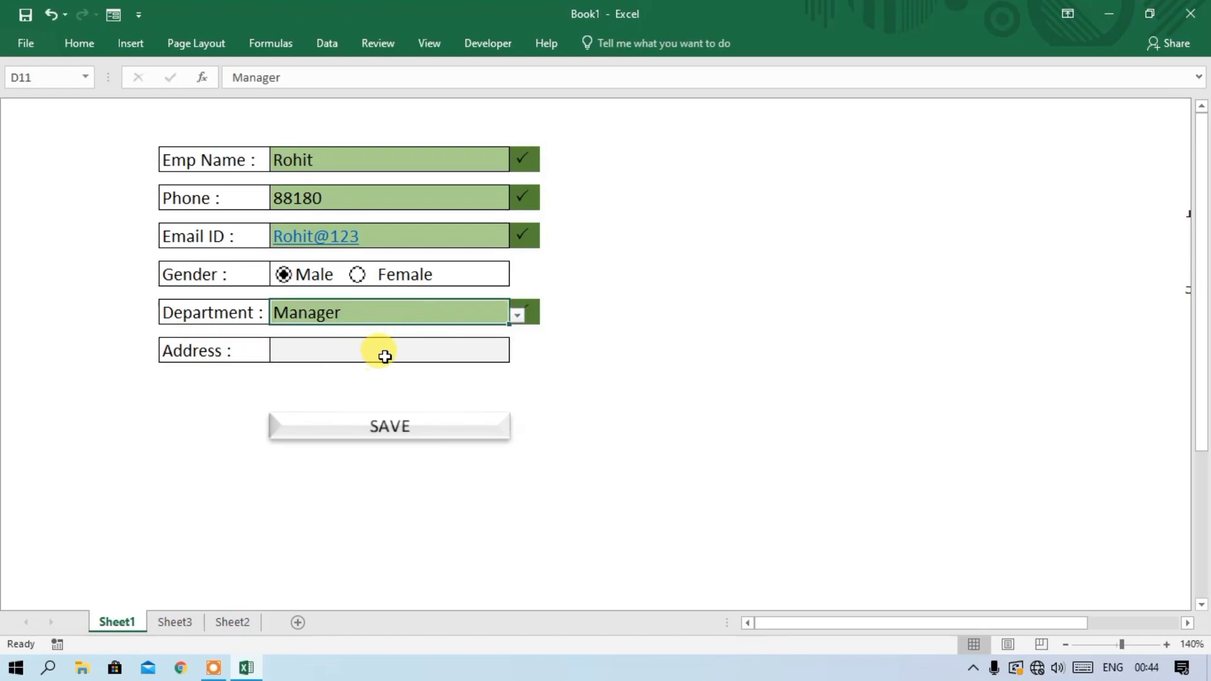
left_click(349, 349)
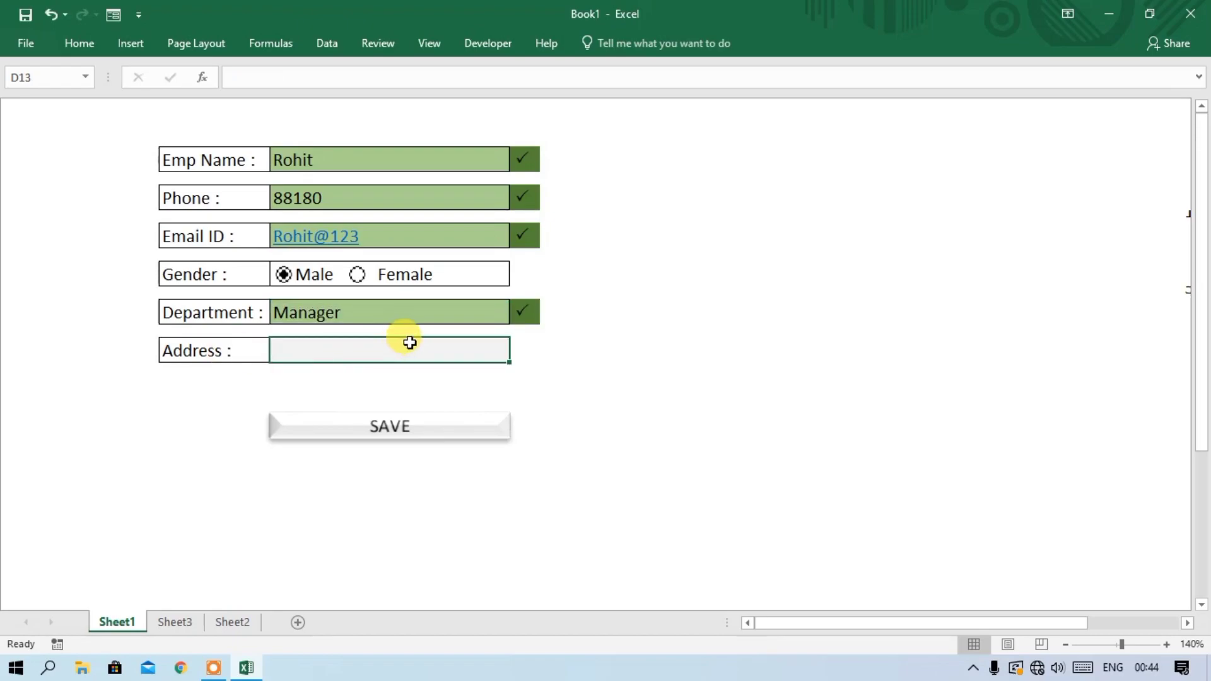
type("I")
type("NDIA")
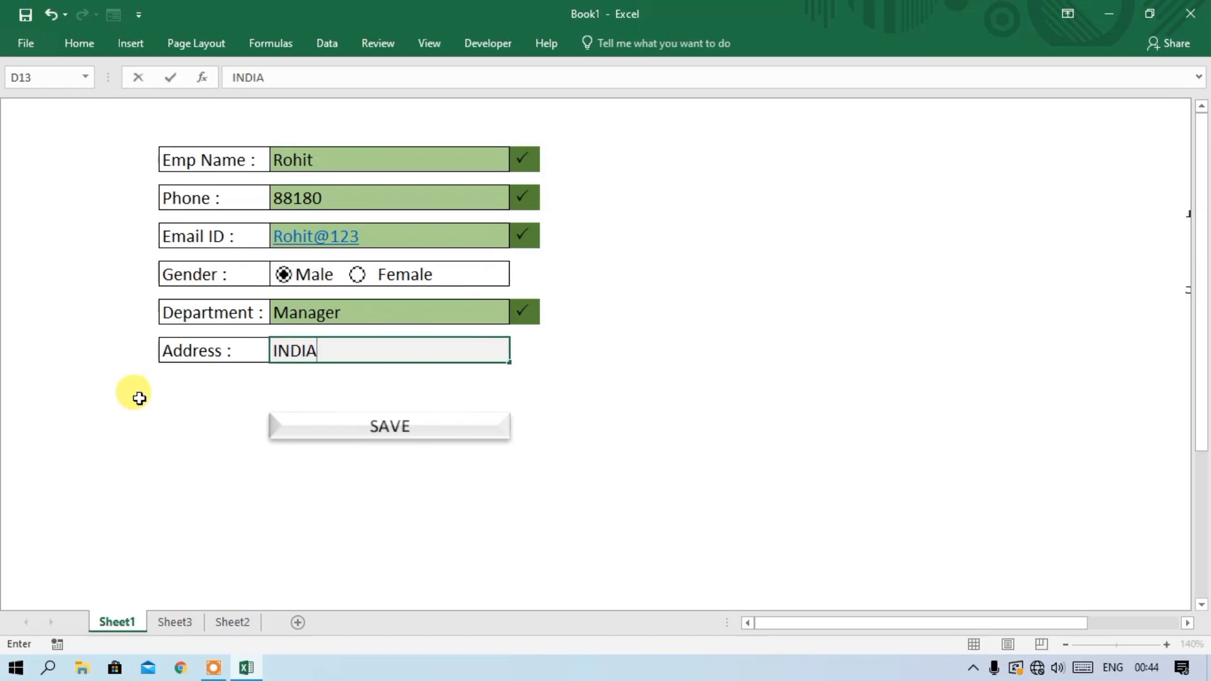
left_click(136, 396)
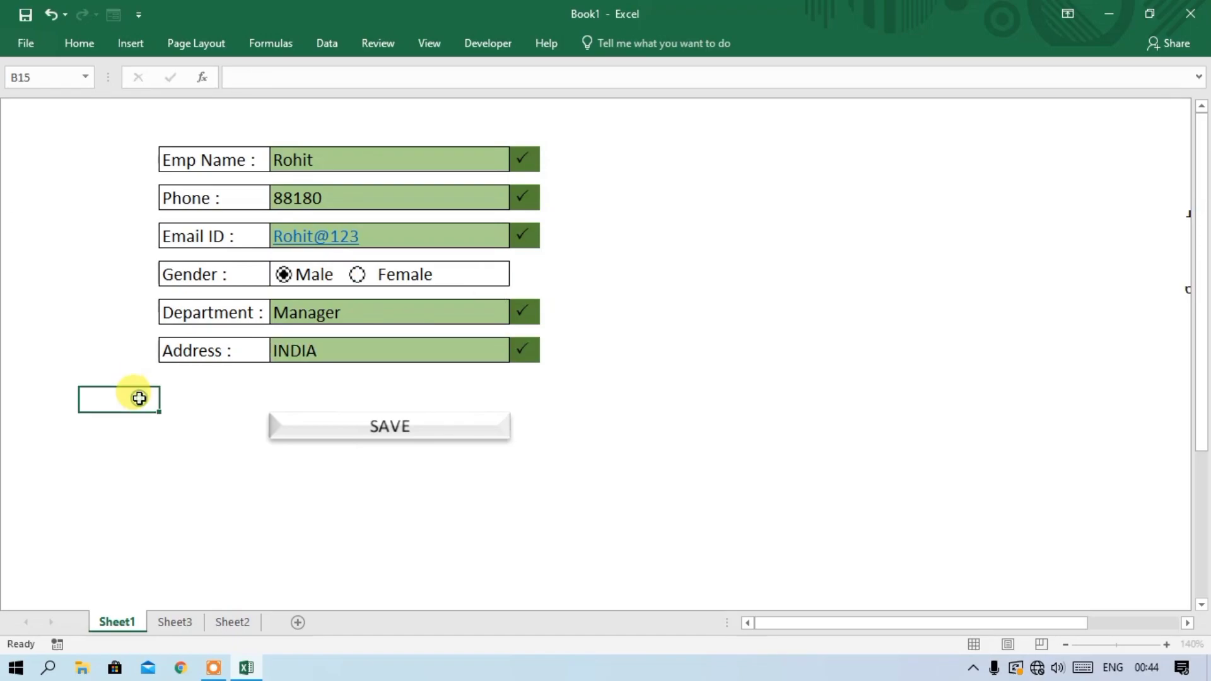
- Save the entry to Sheet2, delete the stray test row C4:H4 there, then return to Sheet1
left_click(396, 442)
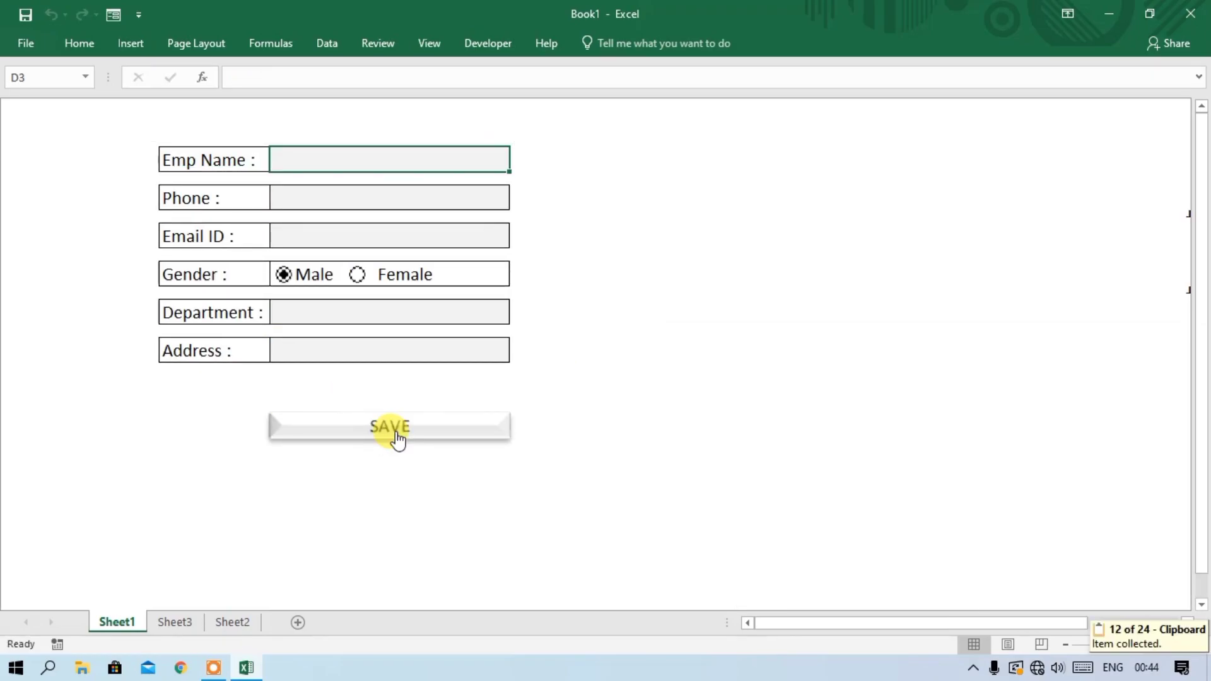
left_click(251, 623)
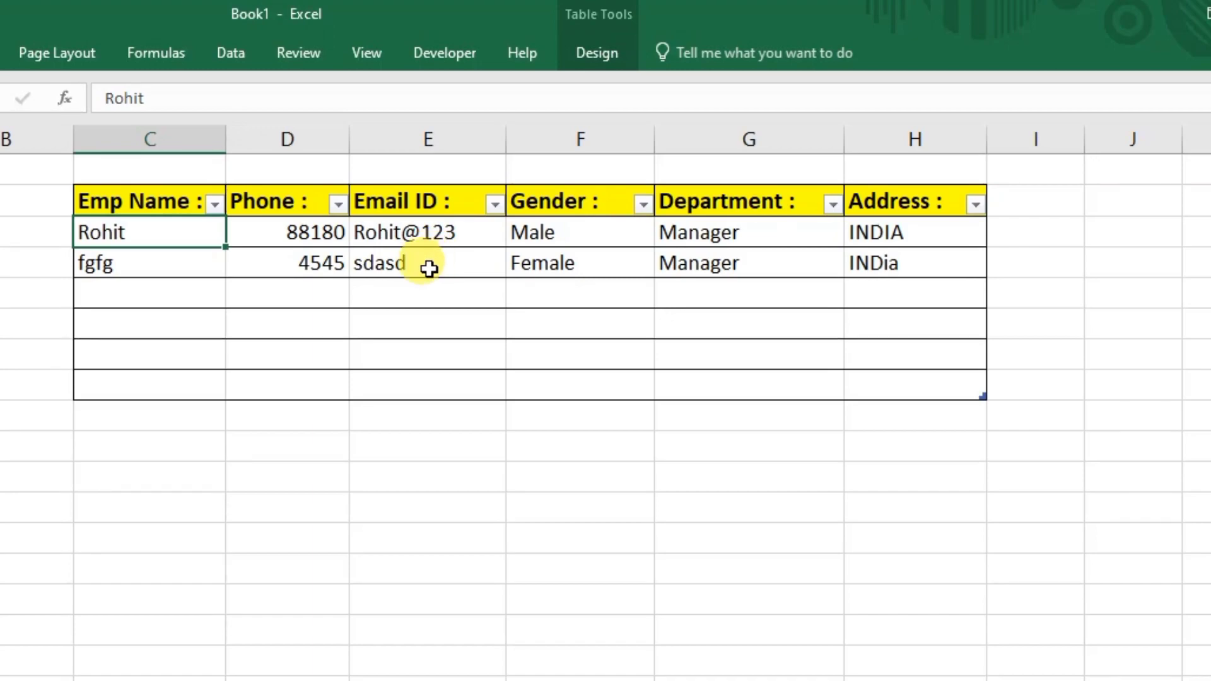
left_click_drag(122, 264, 580, 263)
left_click_drag(834, 260, 922, 256)
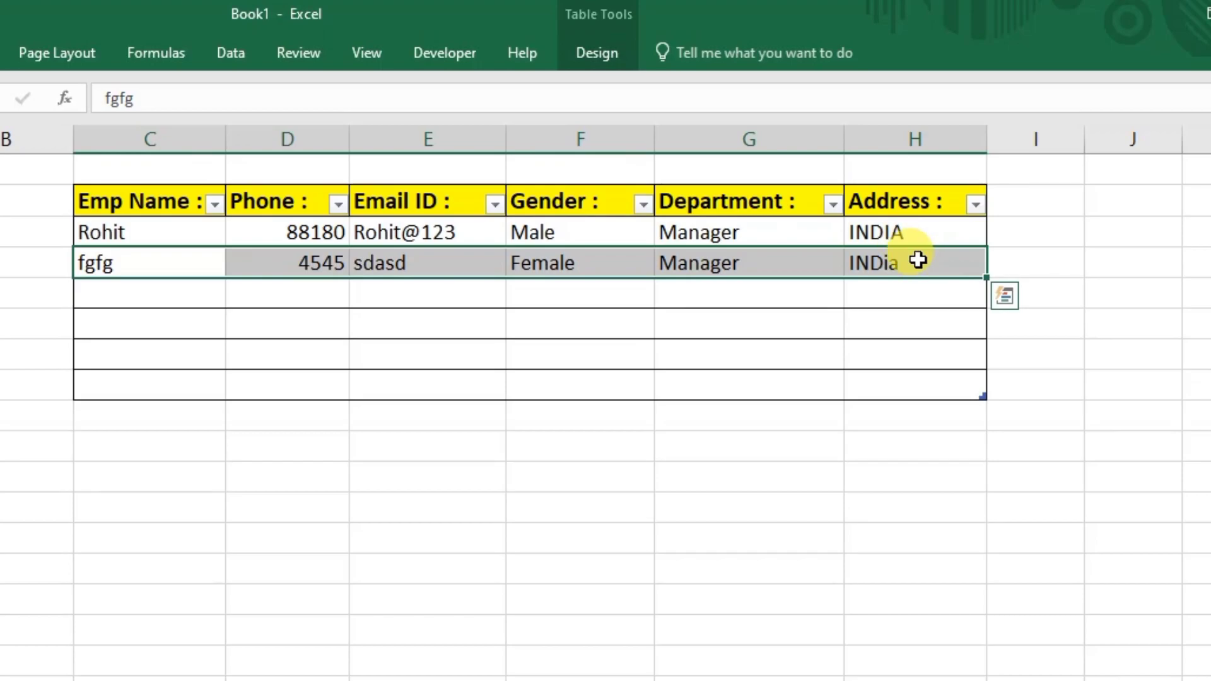
key("Delete")
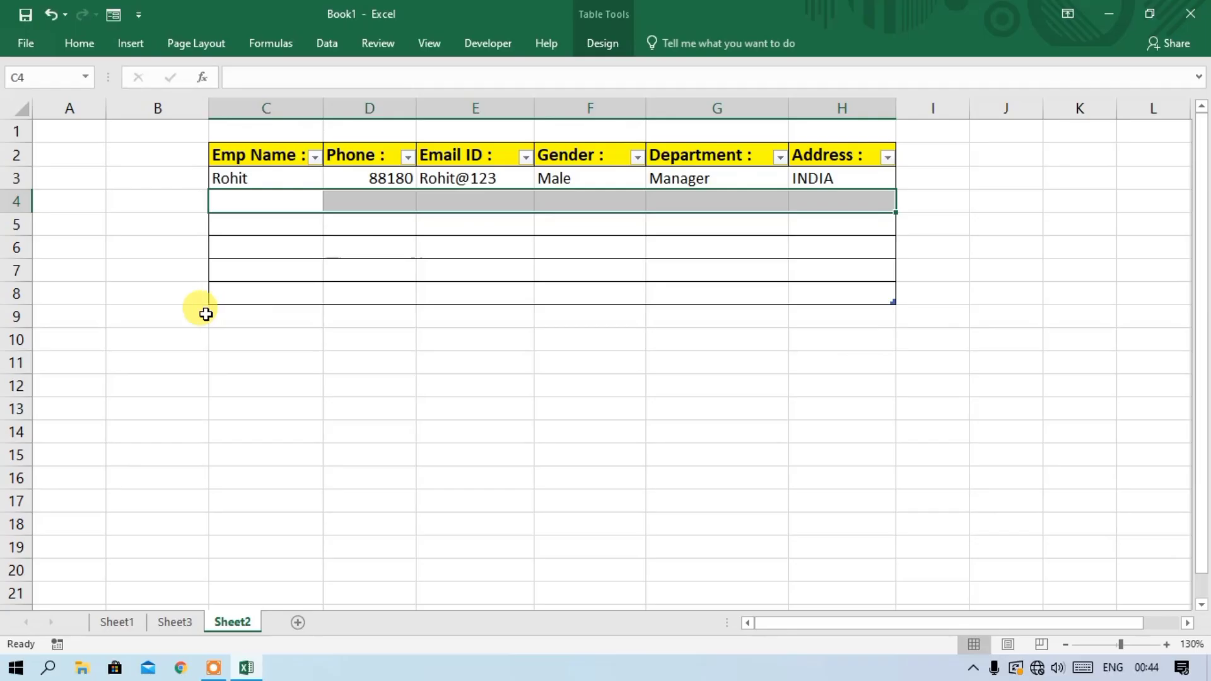
left_click(199, 315)
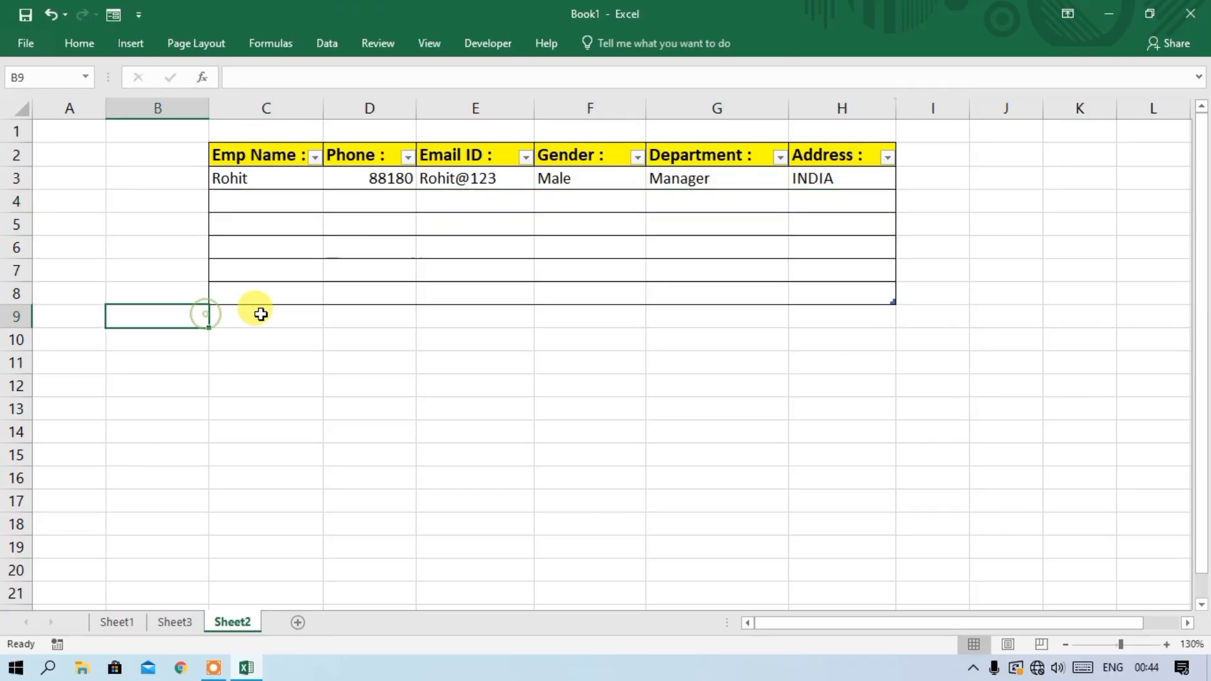
left_click(120, 622)
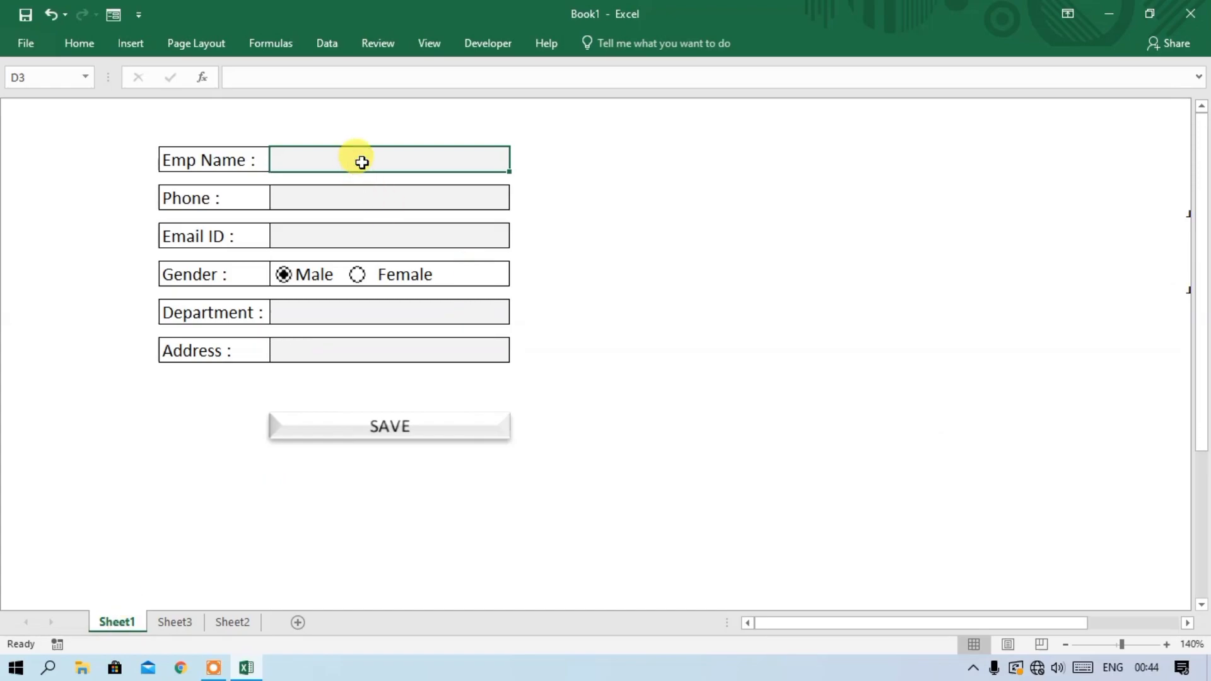
- Enter the second employee's name, phone number and e-mail ID
type("D")
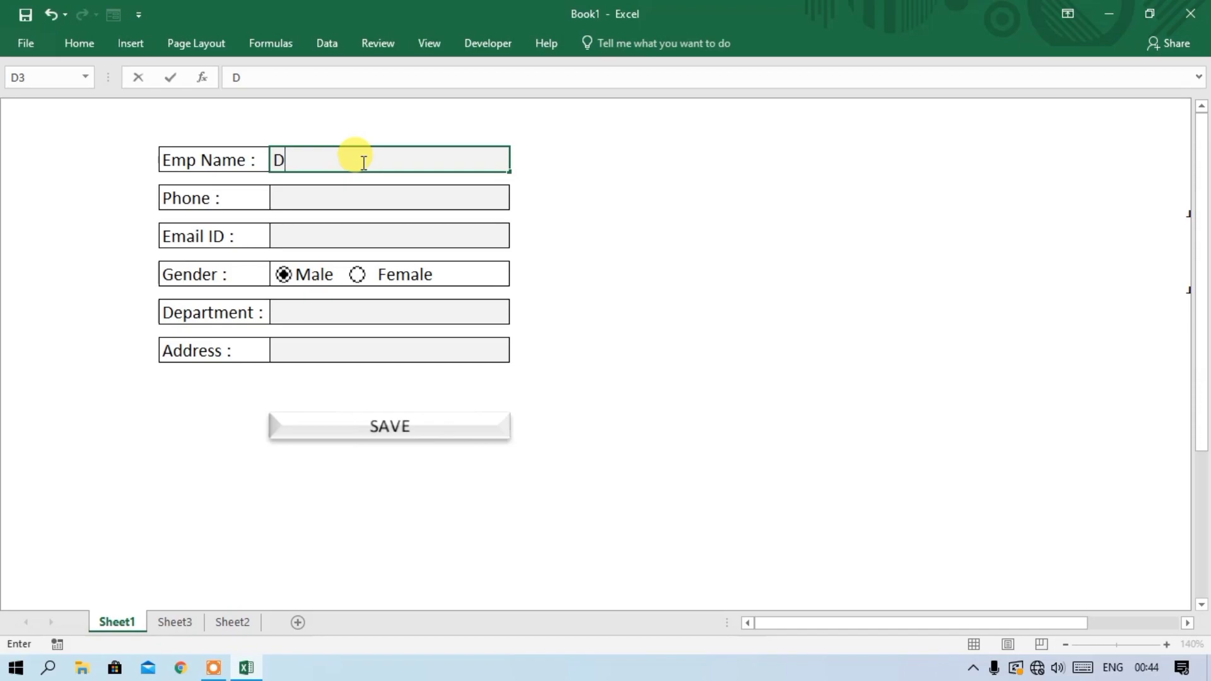
type("ev")
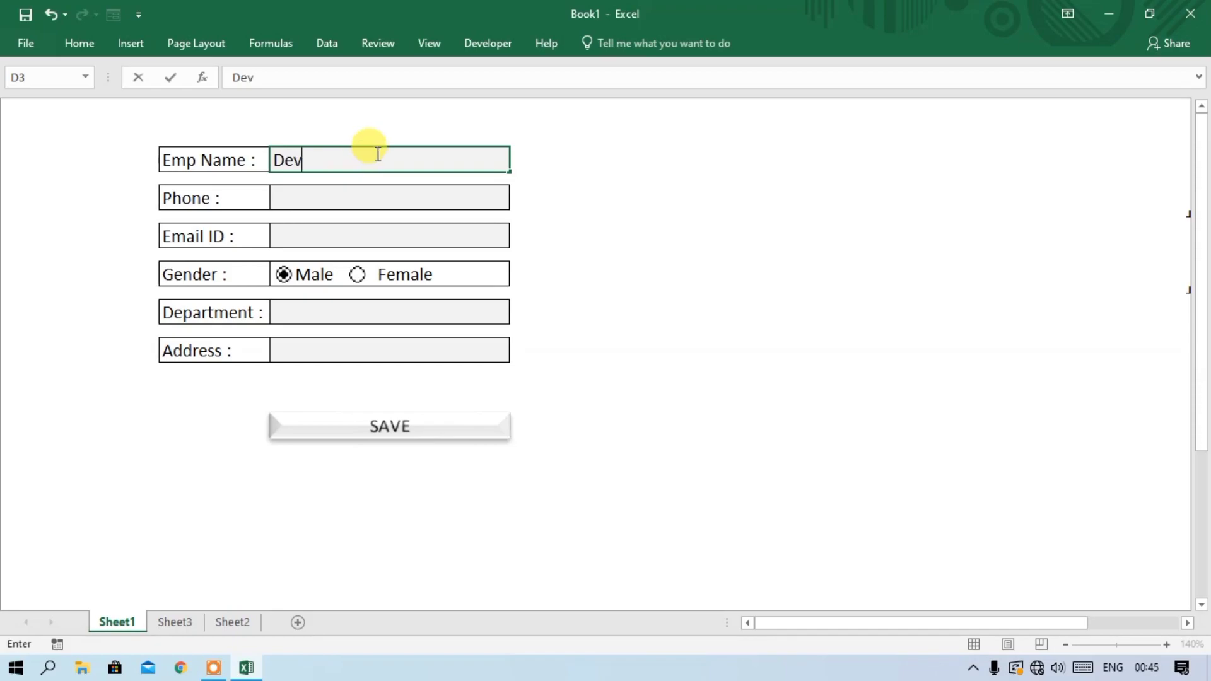
left_click(362, 201)
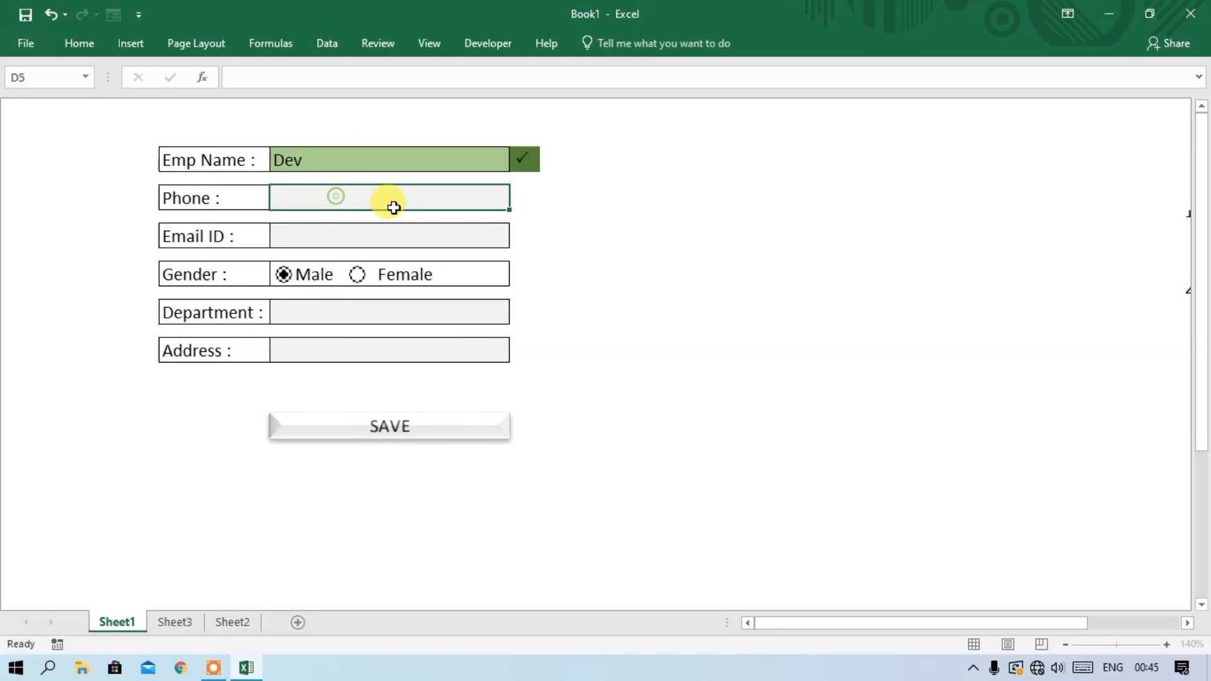
type("5453")
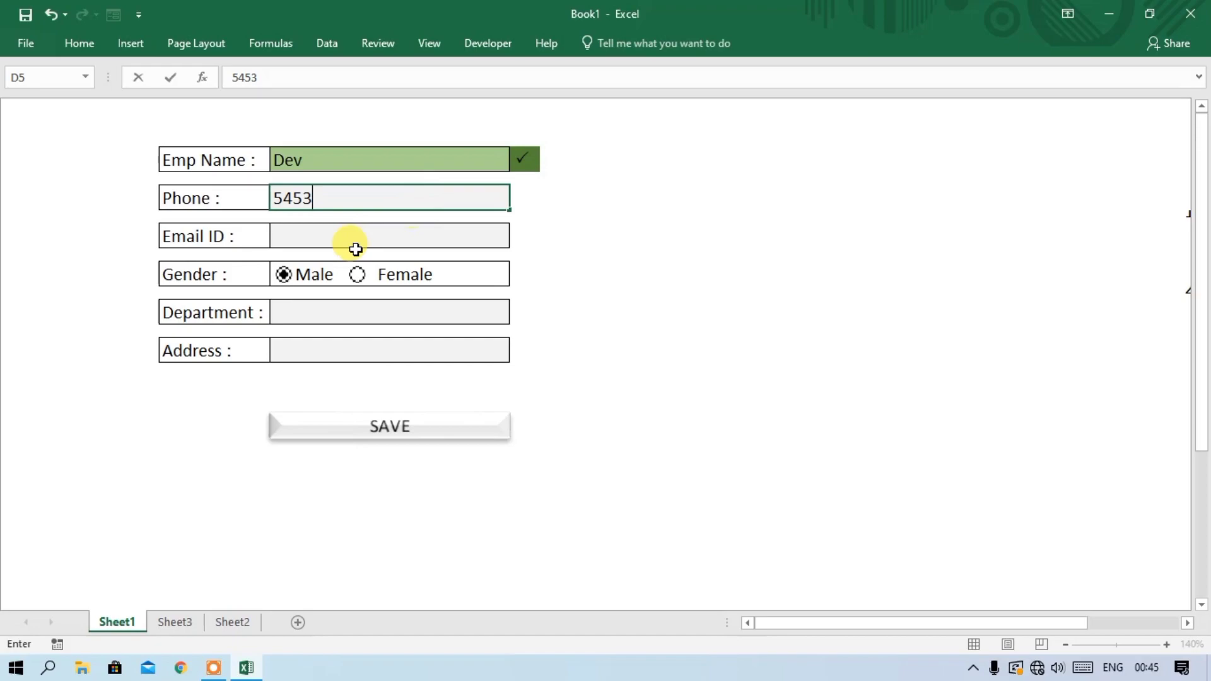
left_click(364, 229)
type("Dev")
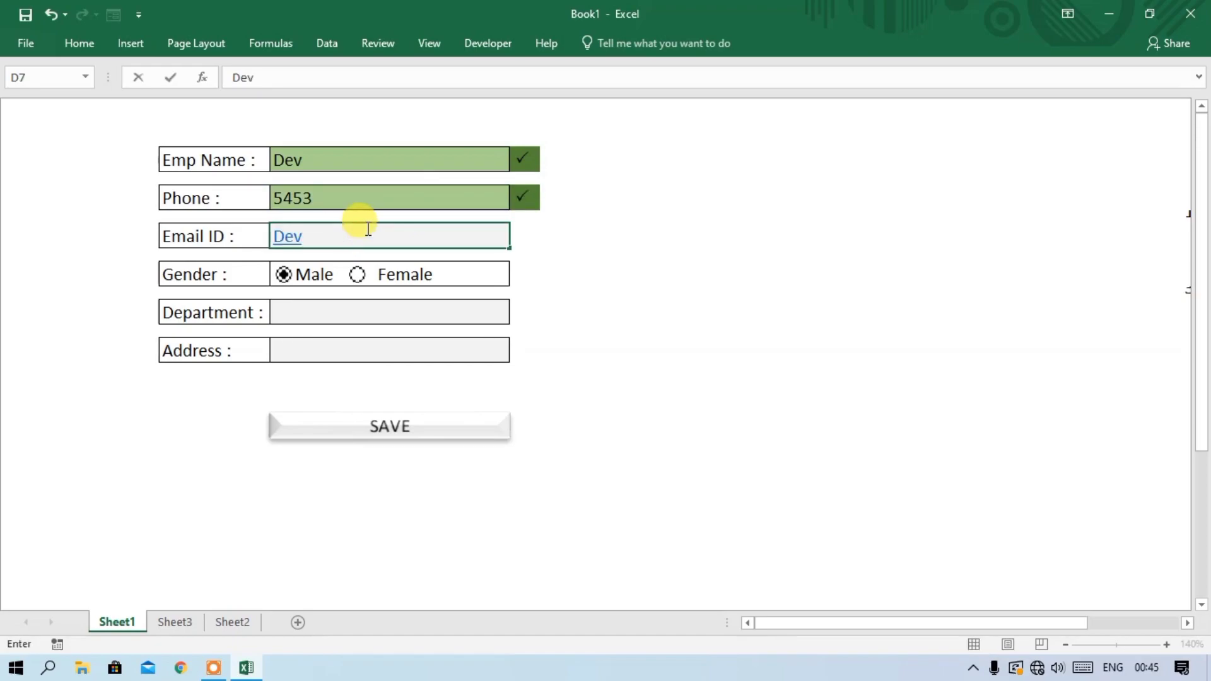
type("@123")
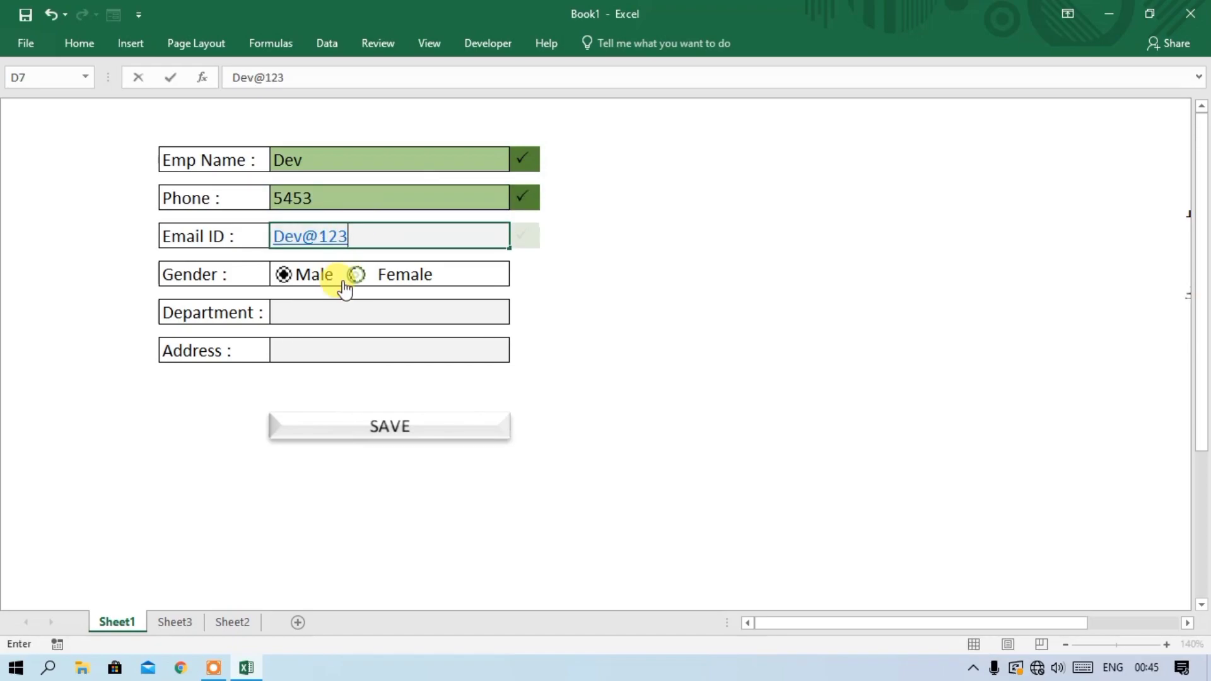
left_click(357, 275)
- Set gender to Male, department to Labour, and address to INDIA
left_click(282, 277)
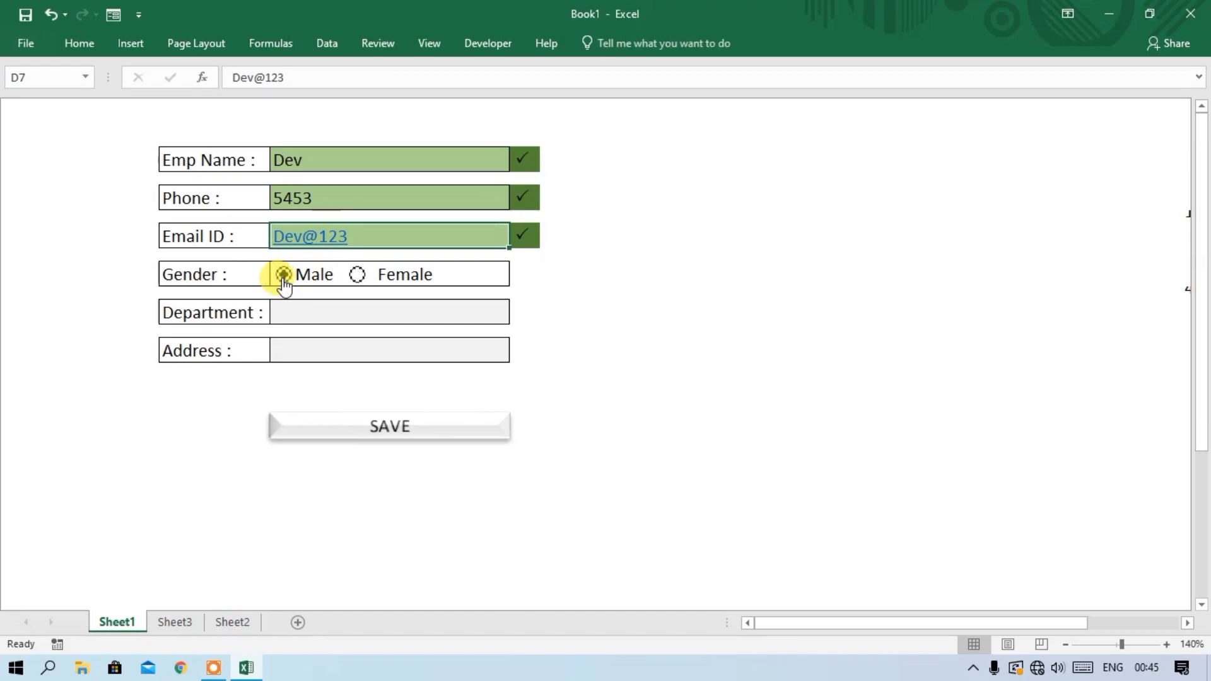
left_click(489, 317)
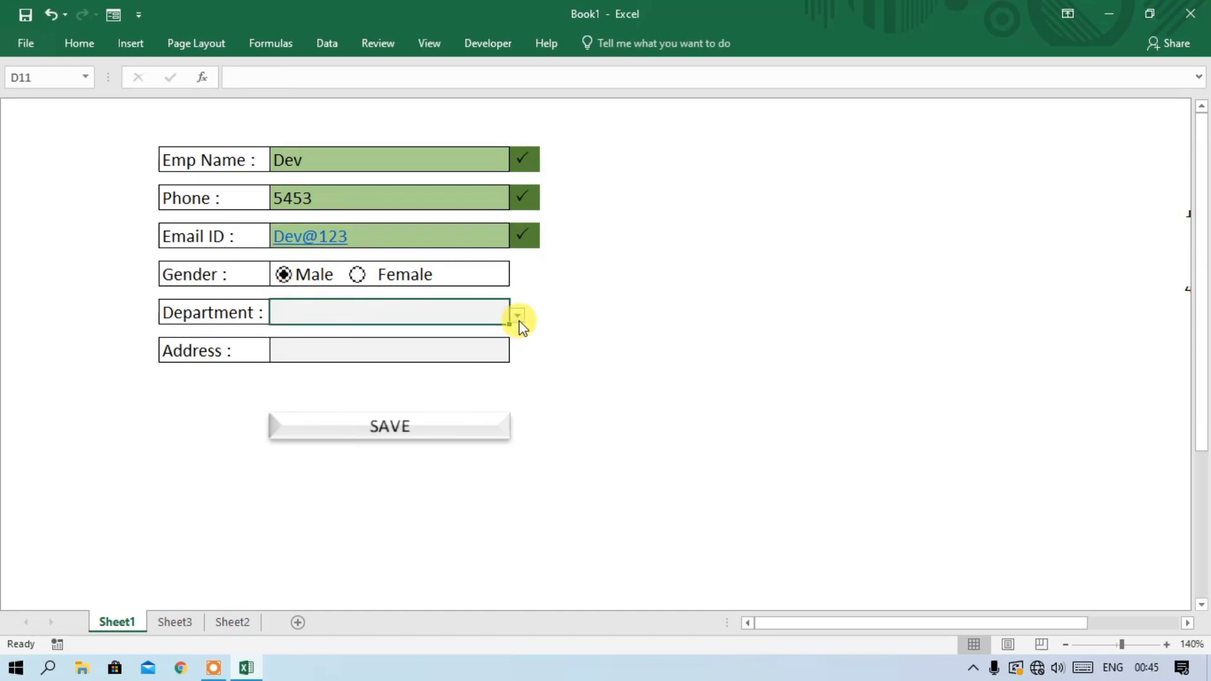
left_click(519, 319)
left_click(462, 348)
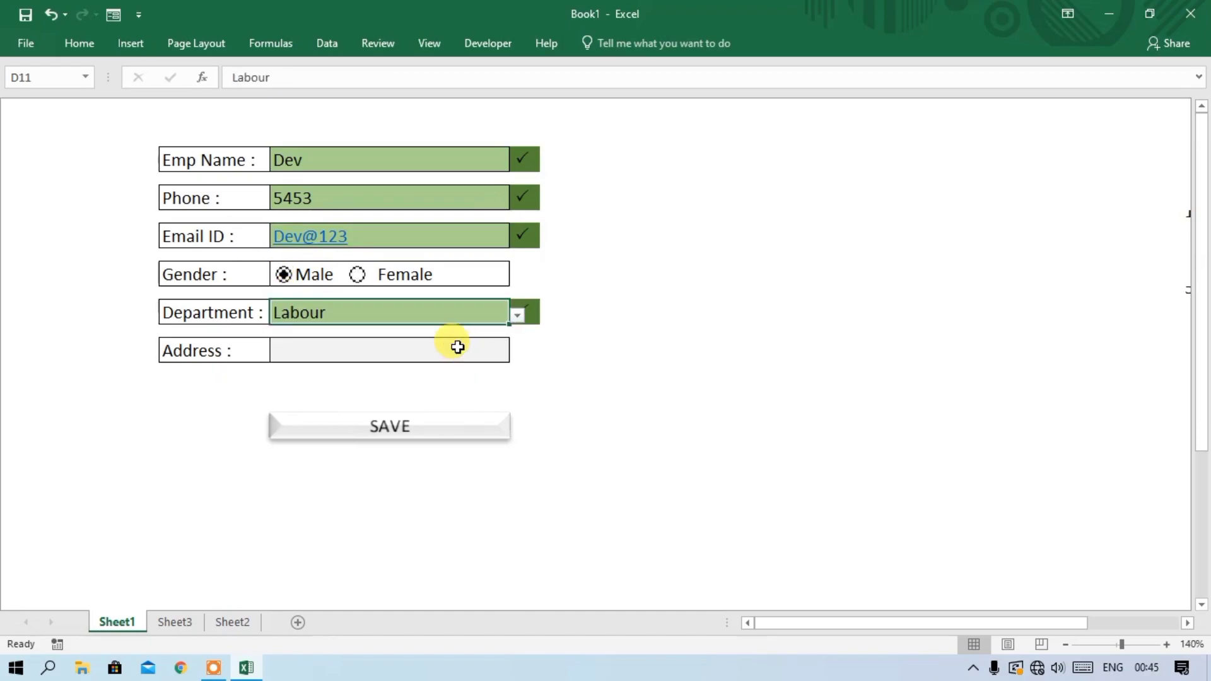
left_click(398, 353)
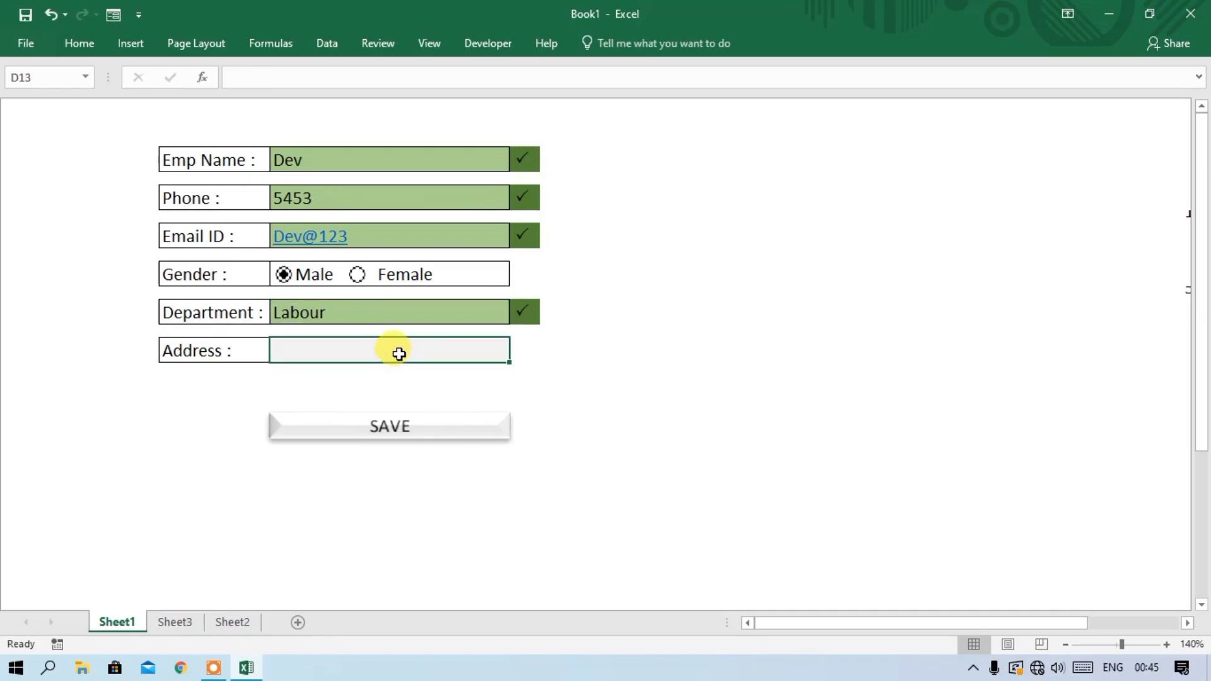
type("INDIA")
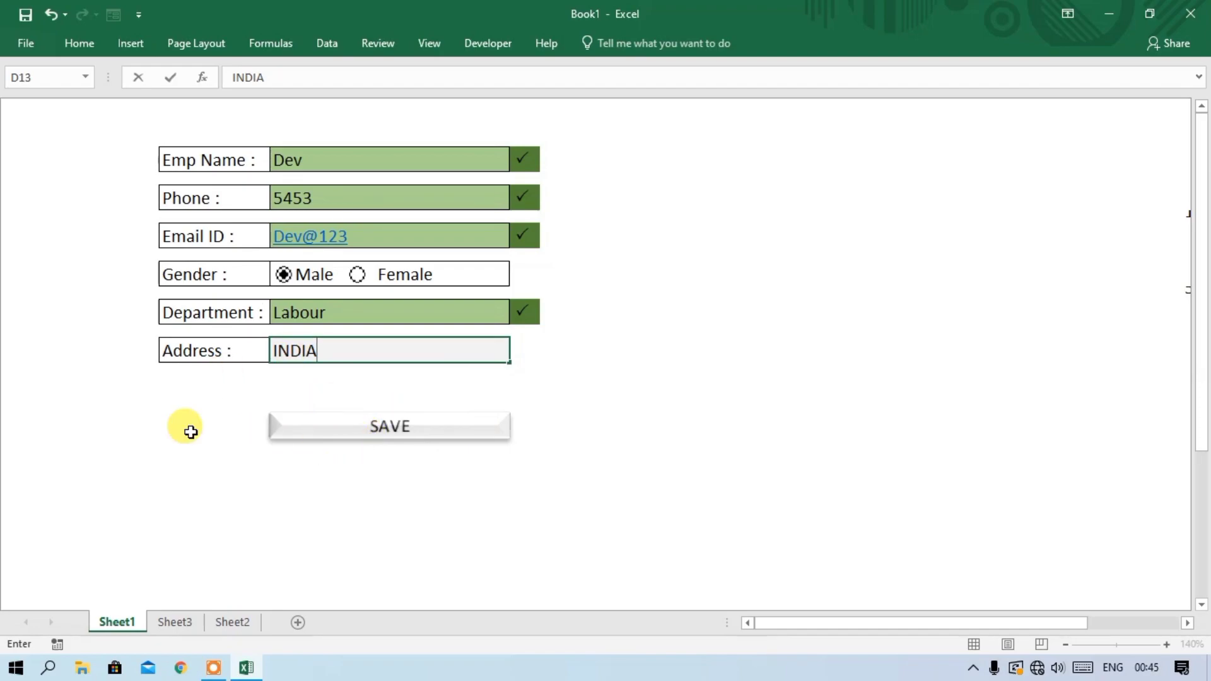
left_click(129, 423)
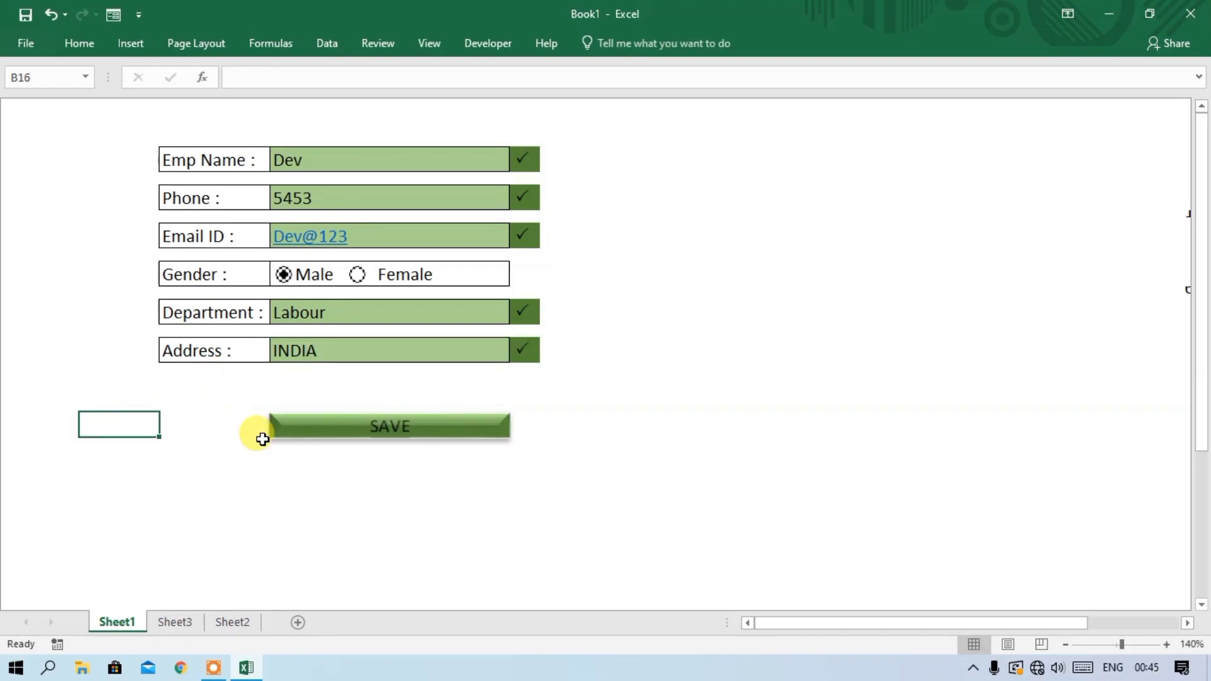
- Save the second employee and confirm the new Labour row on Sheet2
left_click(403, 434)
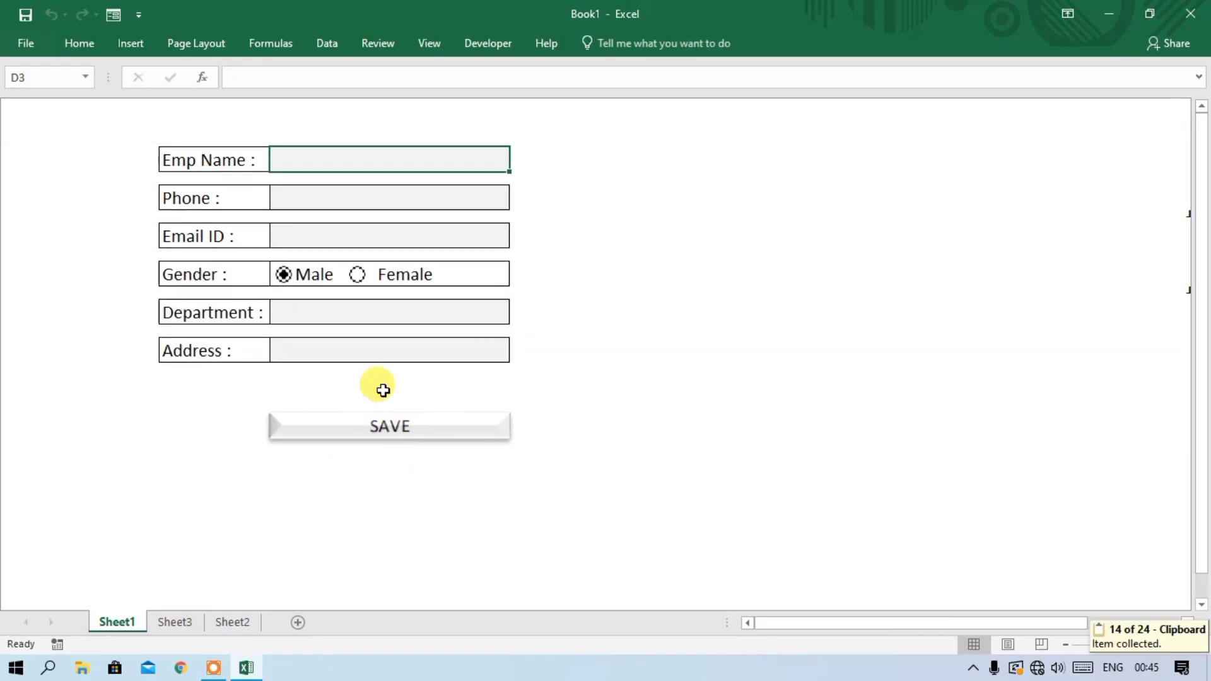
left_click(244, 625)
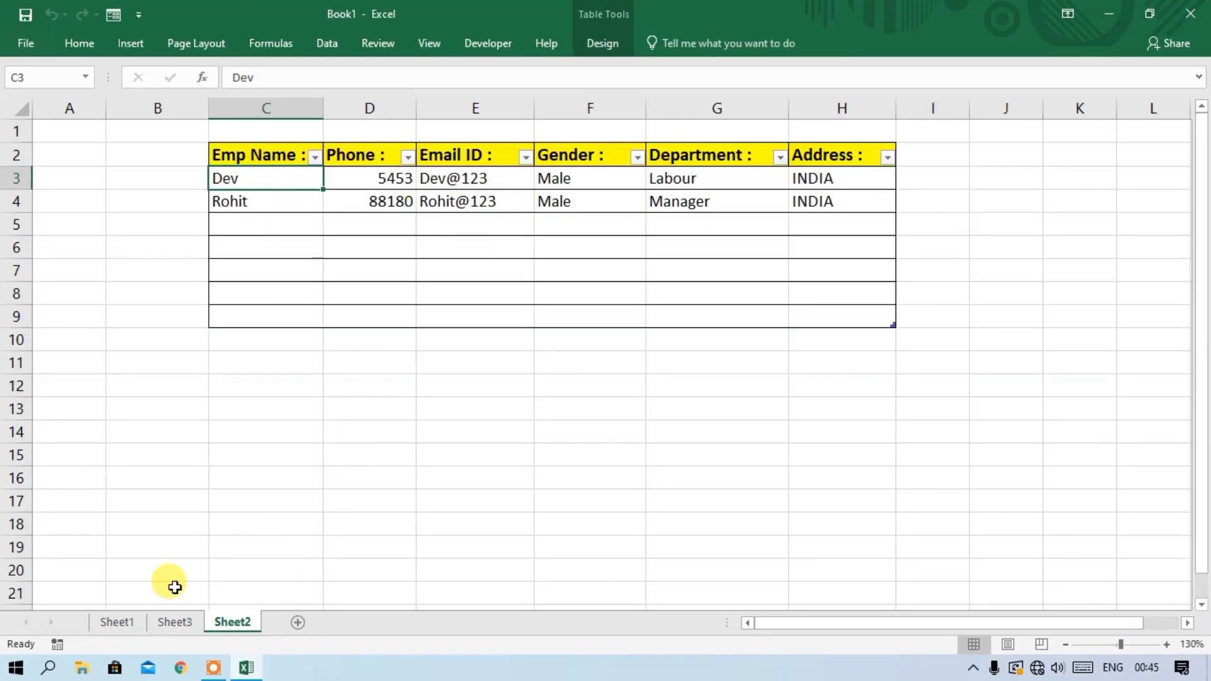
left_click(134, 623)
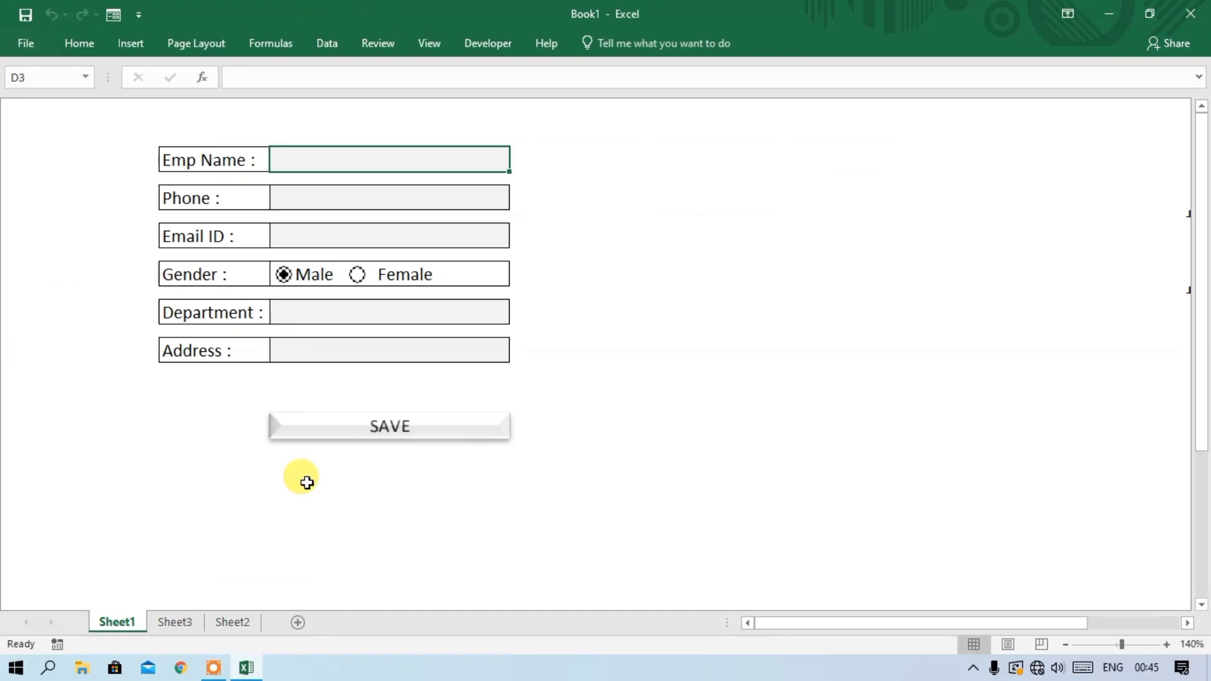
- Check the cleared Name and Phone fields, then recheck the Sheet2 table and return to Sheet1
left_click(378, 162)
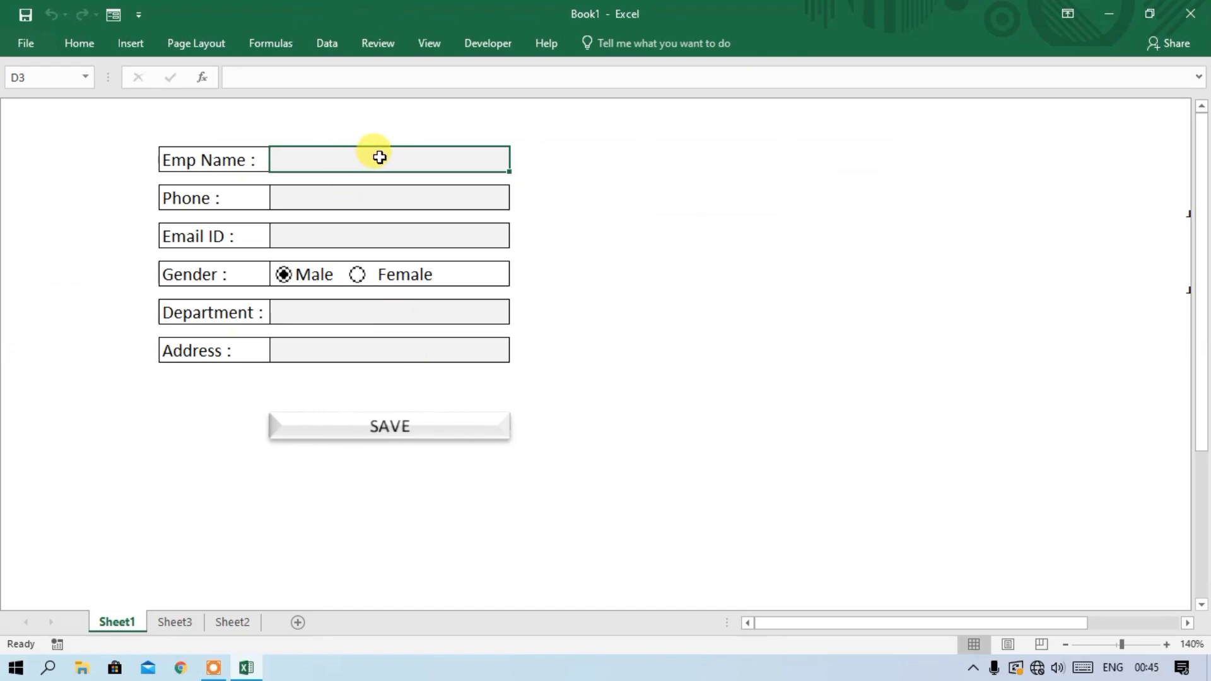
left_click(373, 202)
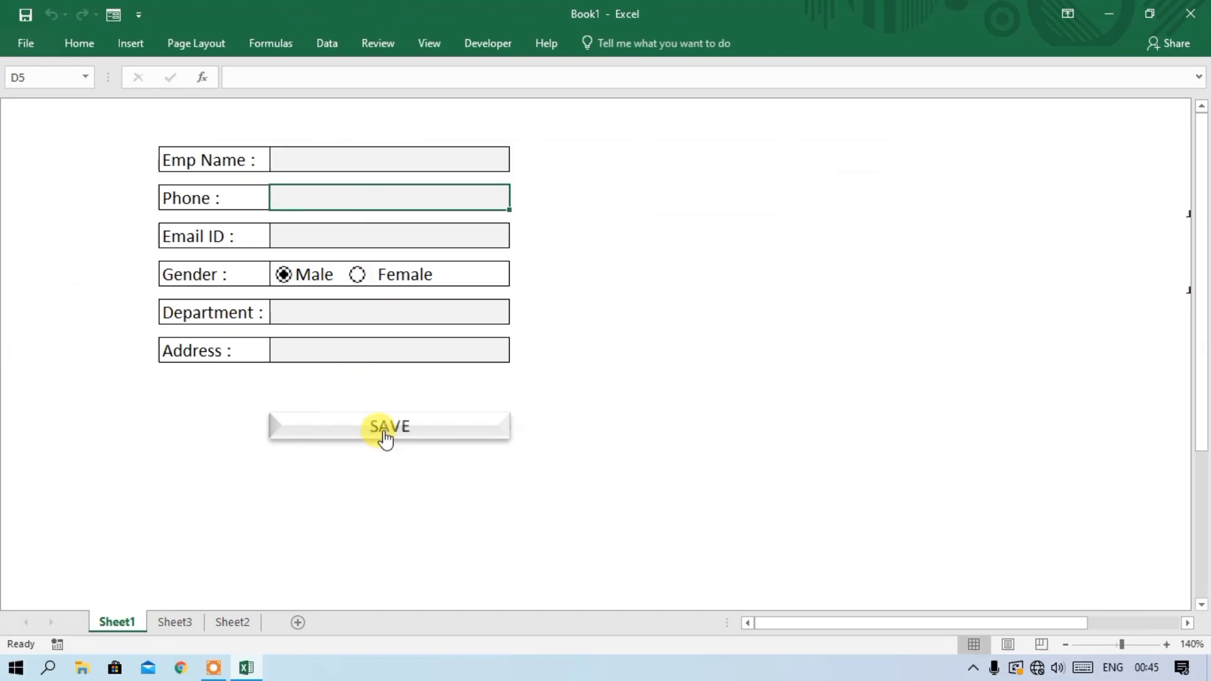
left_click(233, 622)
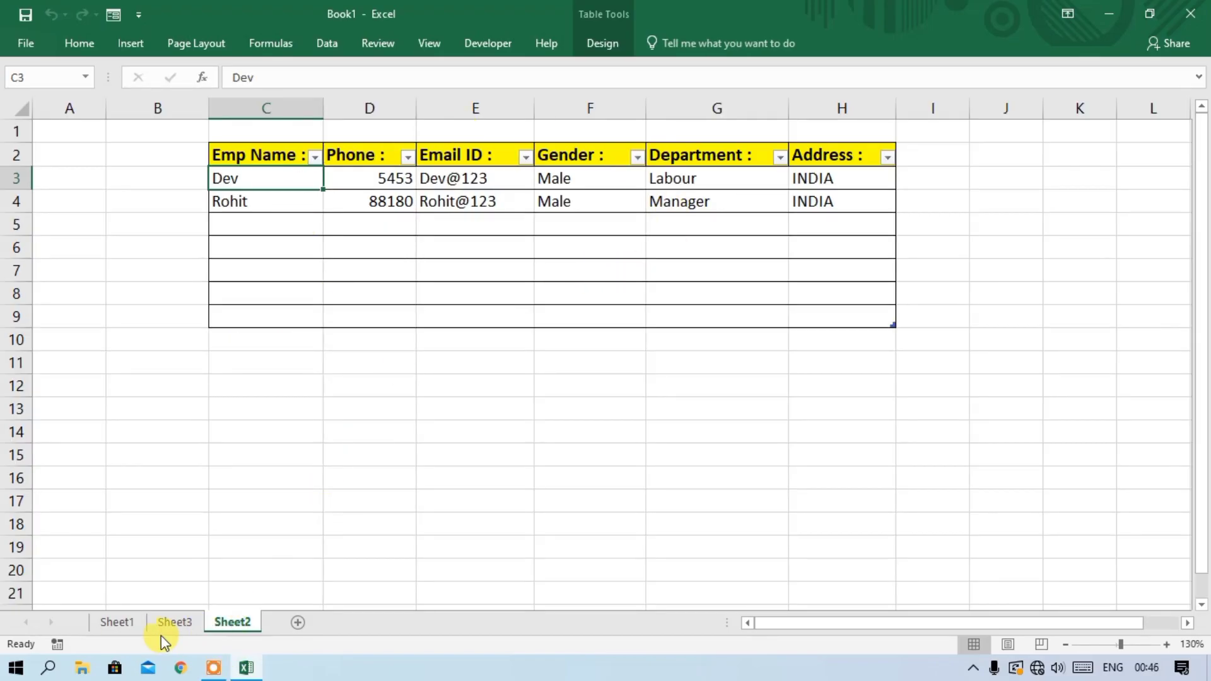
left_click(124, 626)
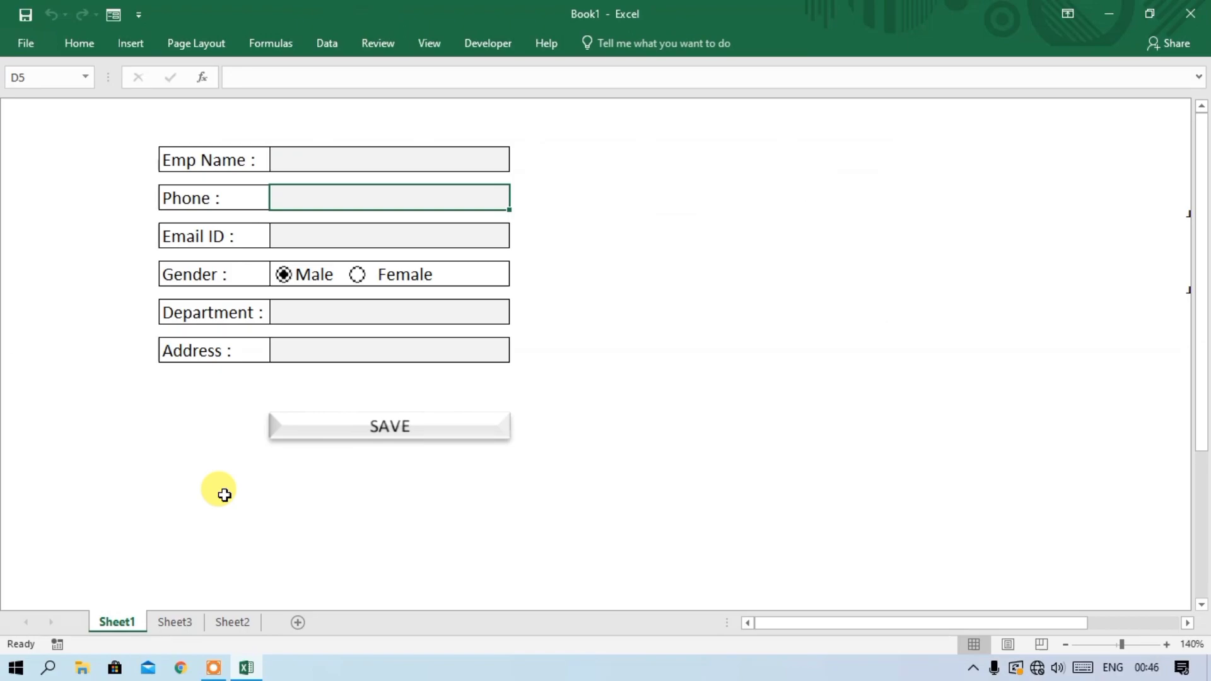